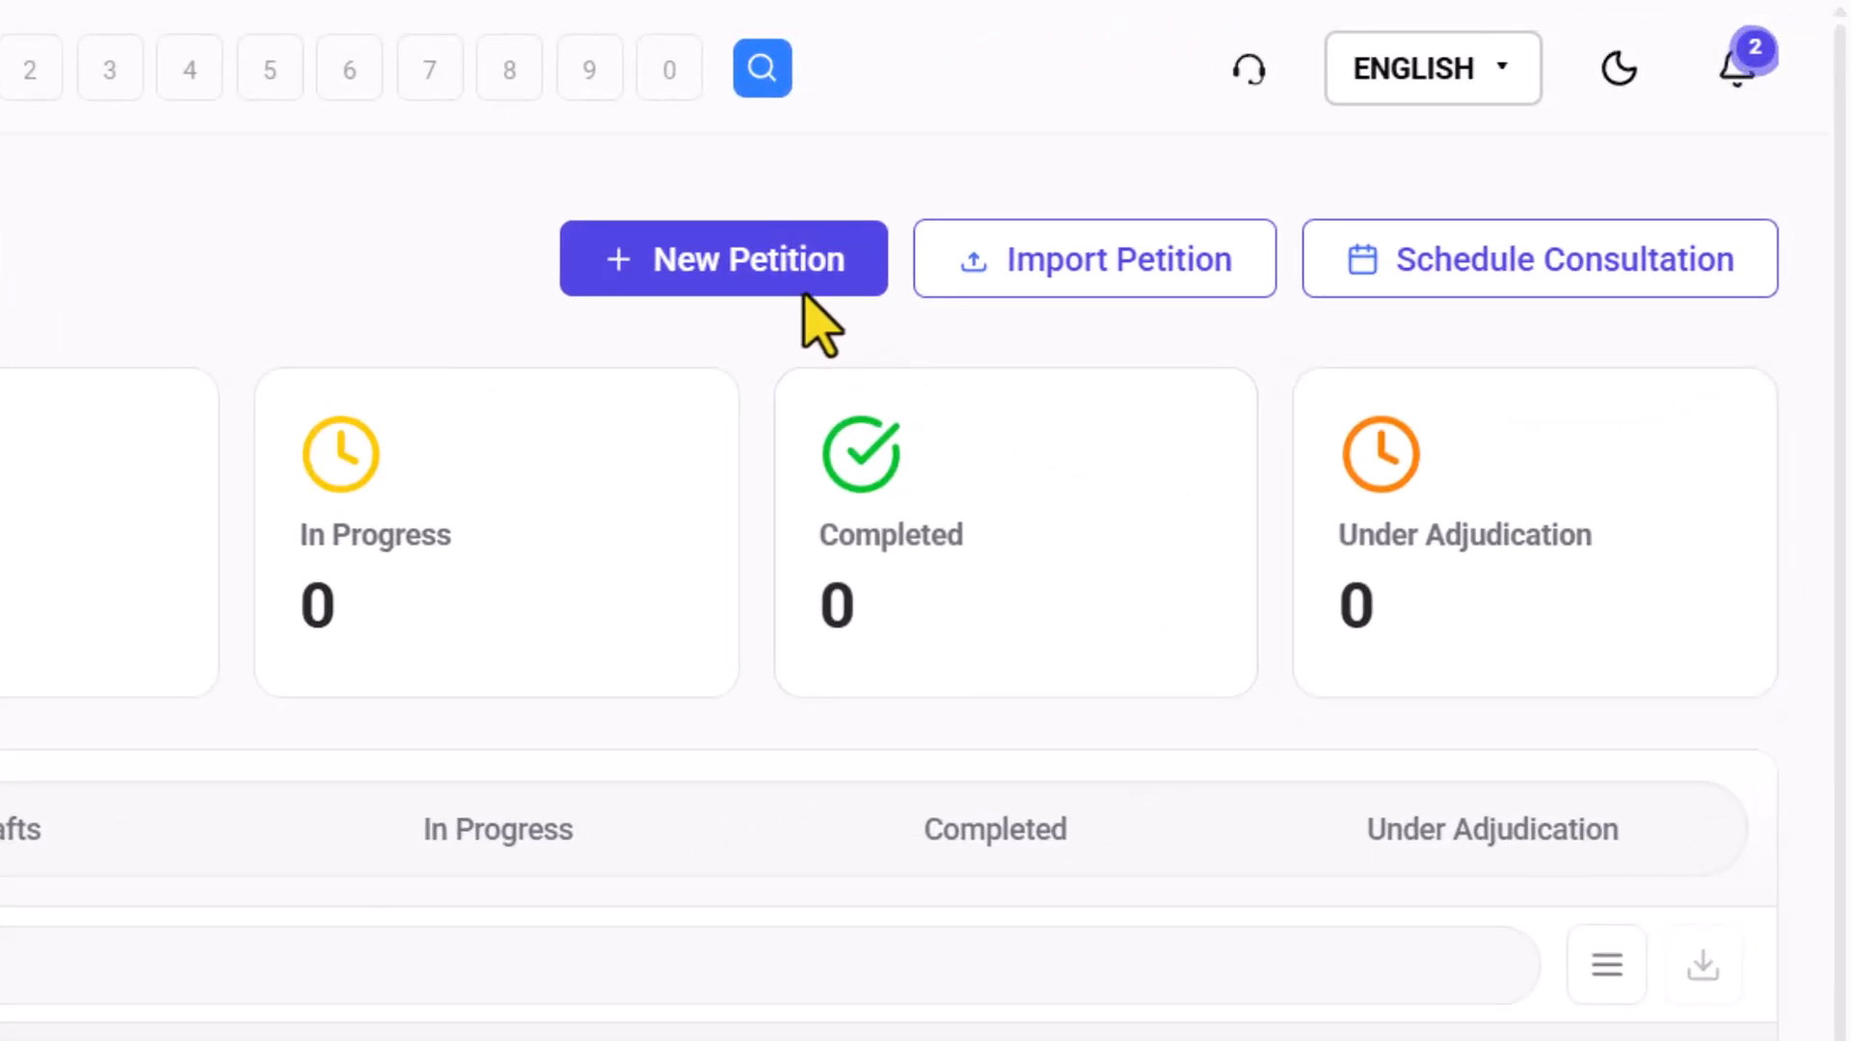
Start a new petition and browse the available immigration forms
click(735, 281)
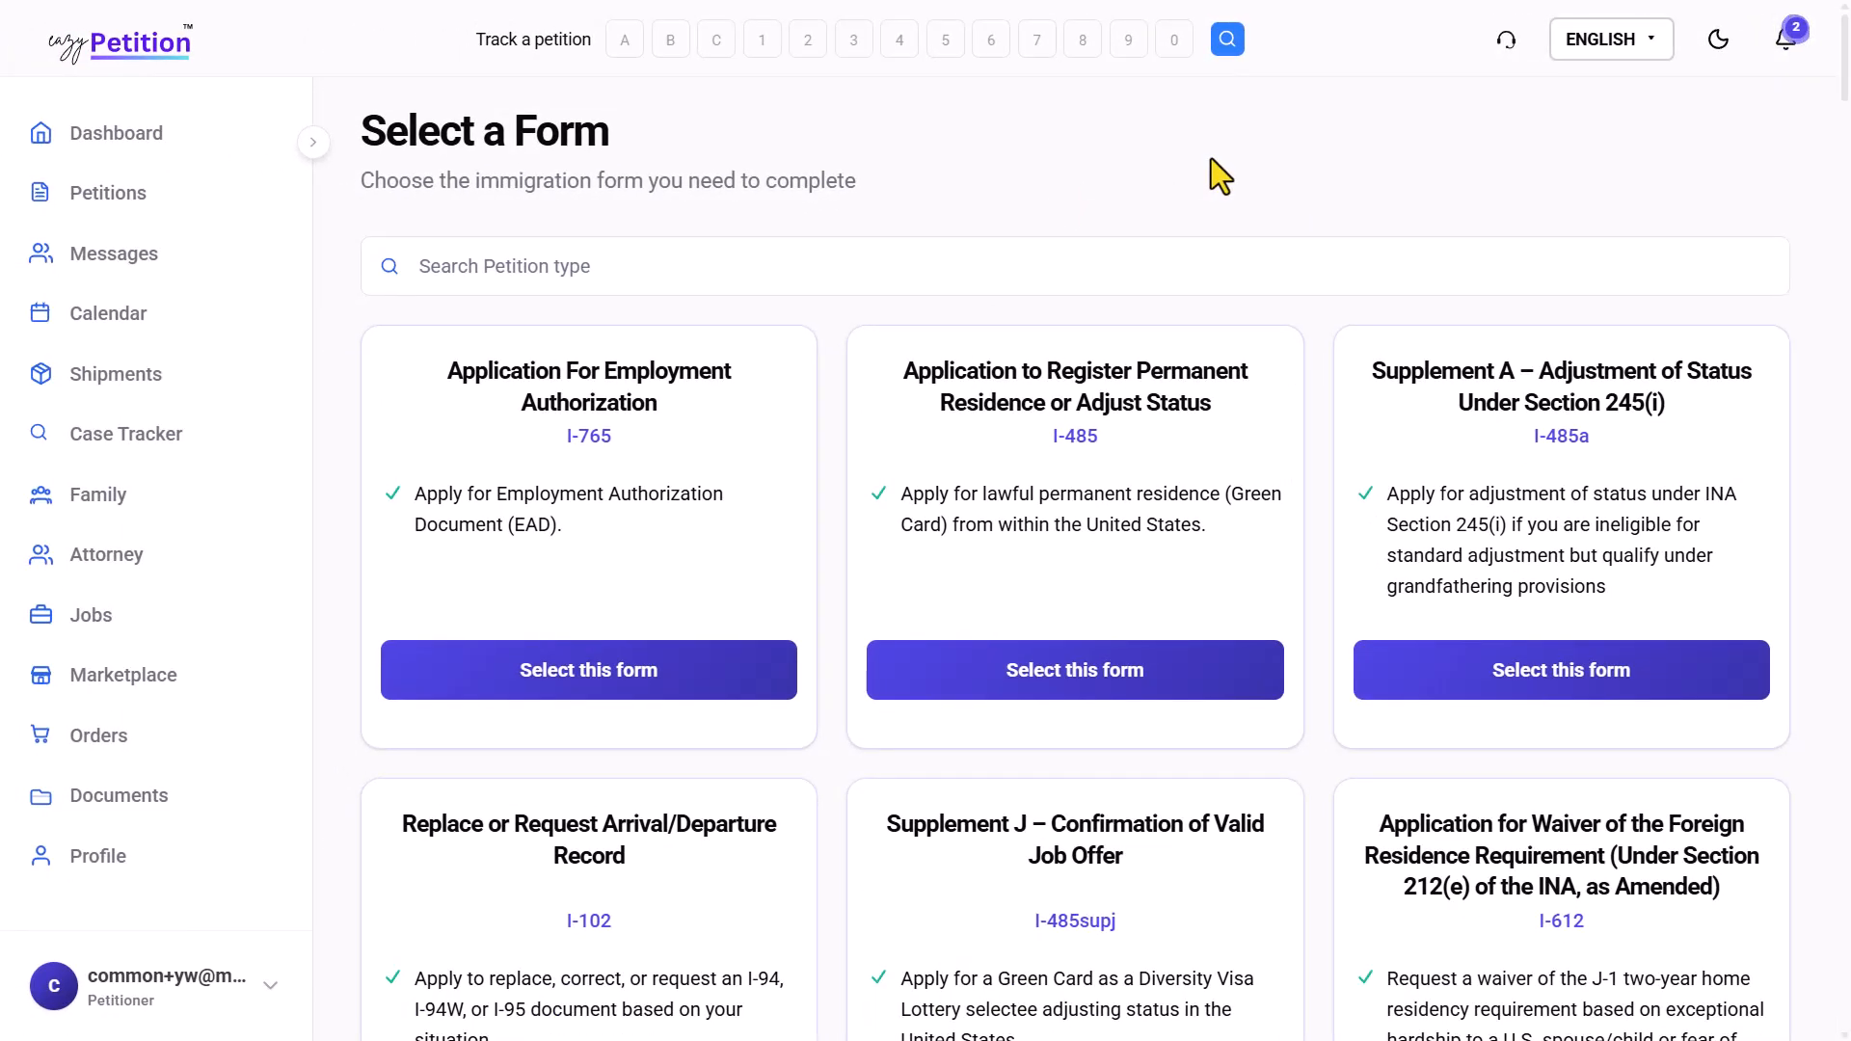
scroll(1054, 570, down, 8)
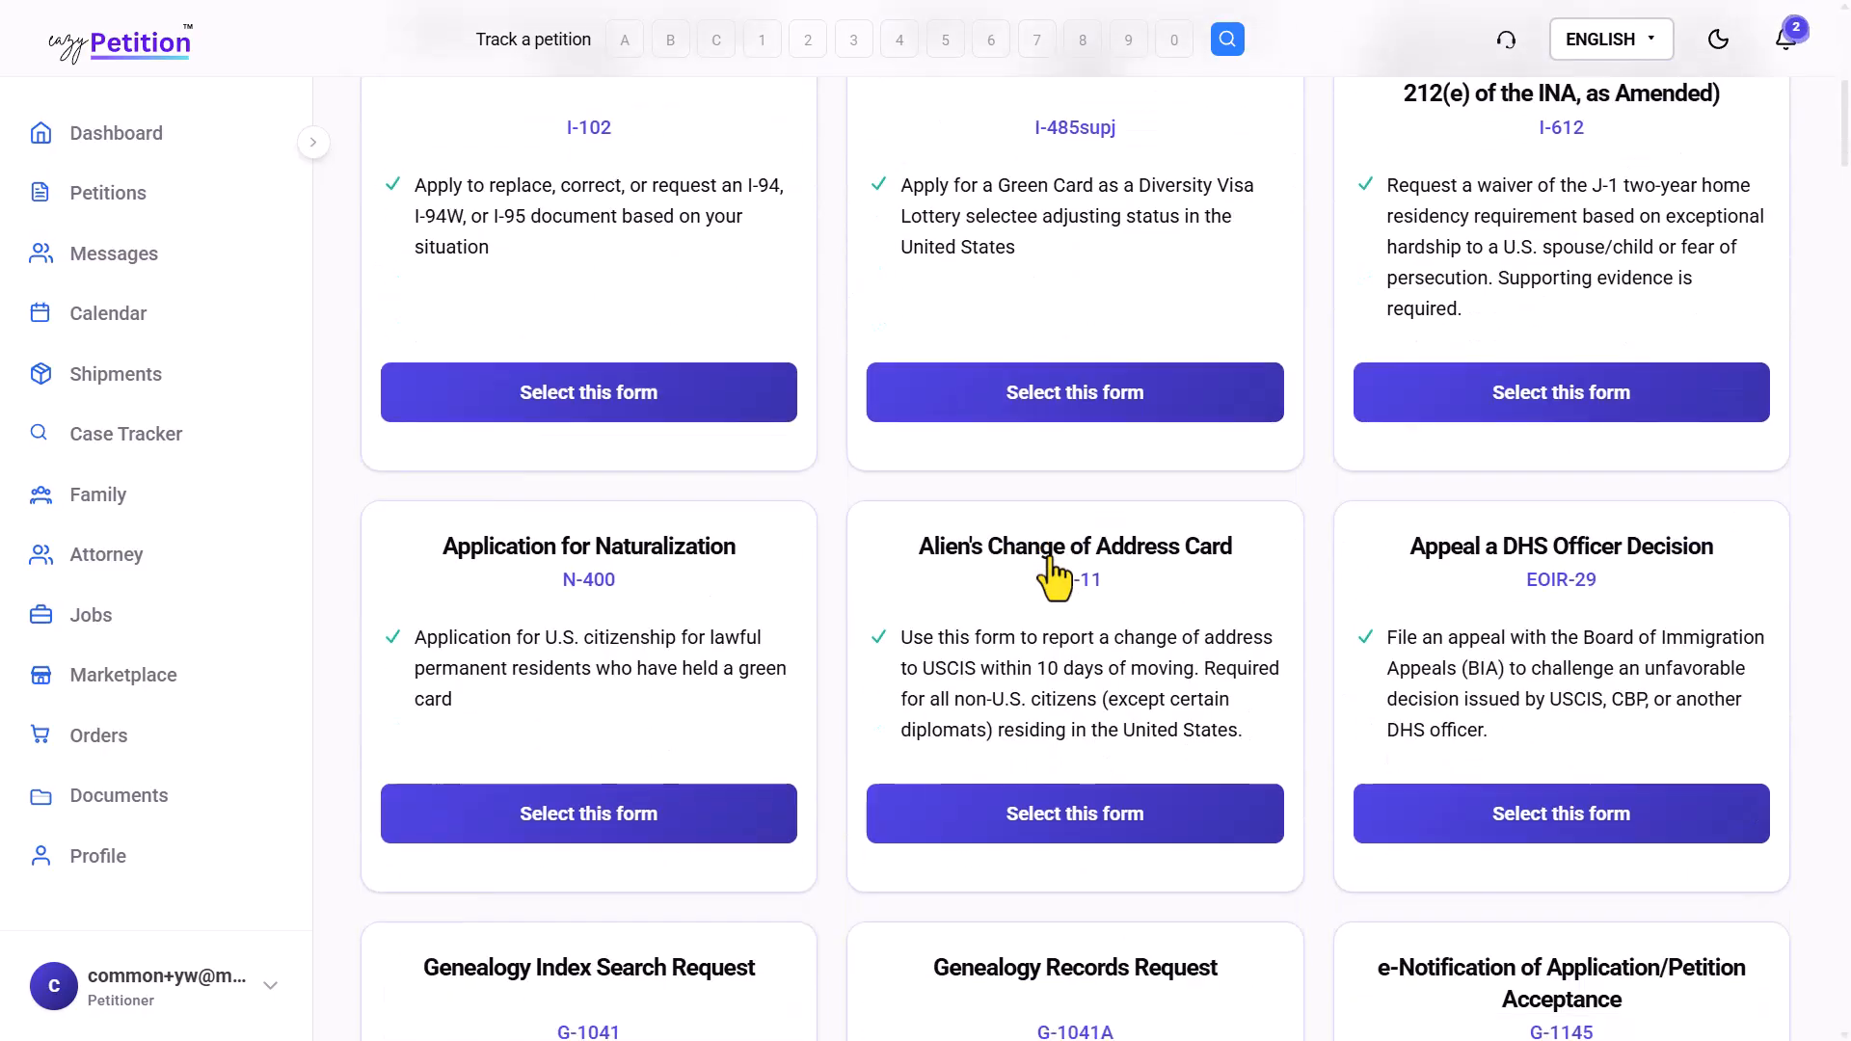
scroll(943, 571, down, 3)
scroll(939, 578, up, 11)
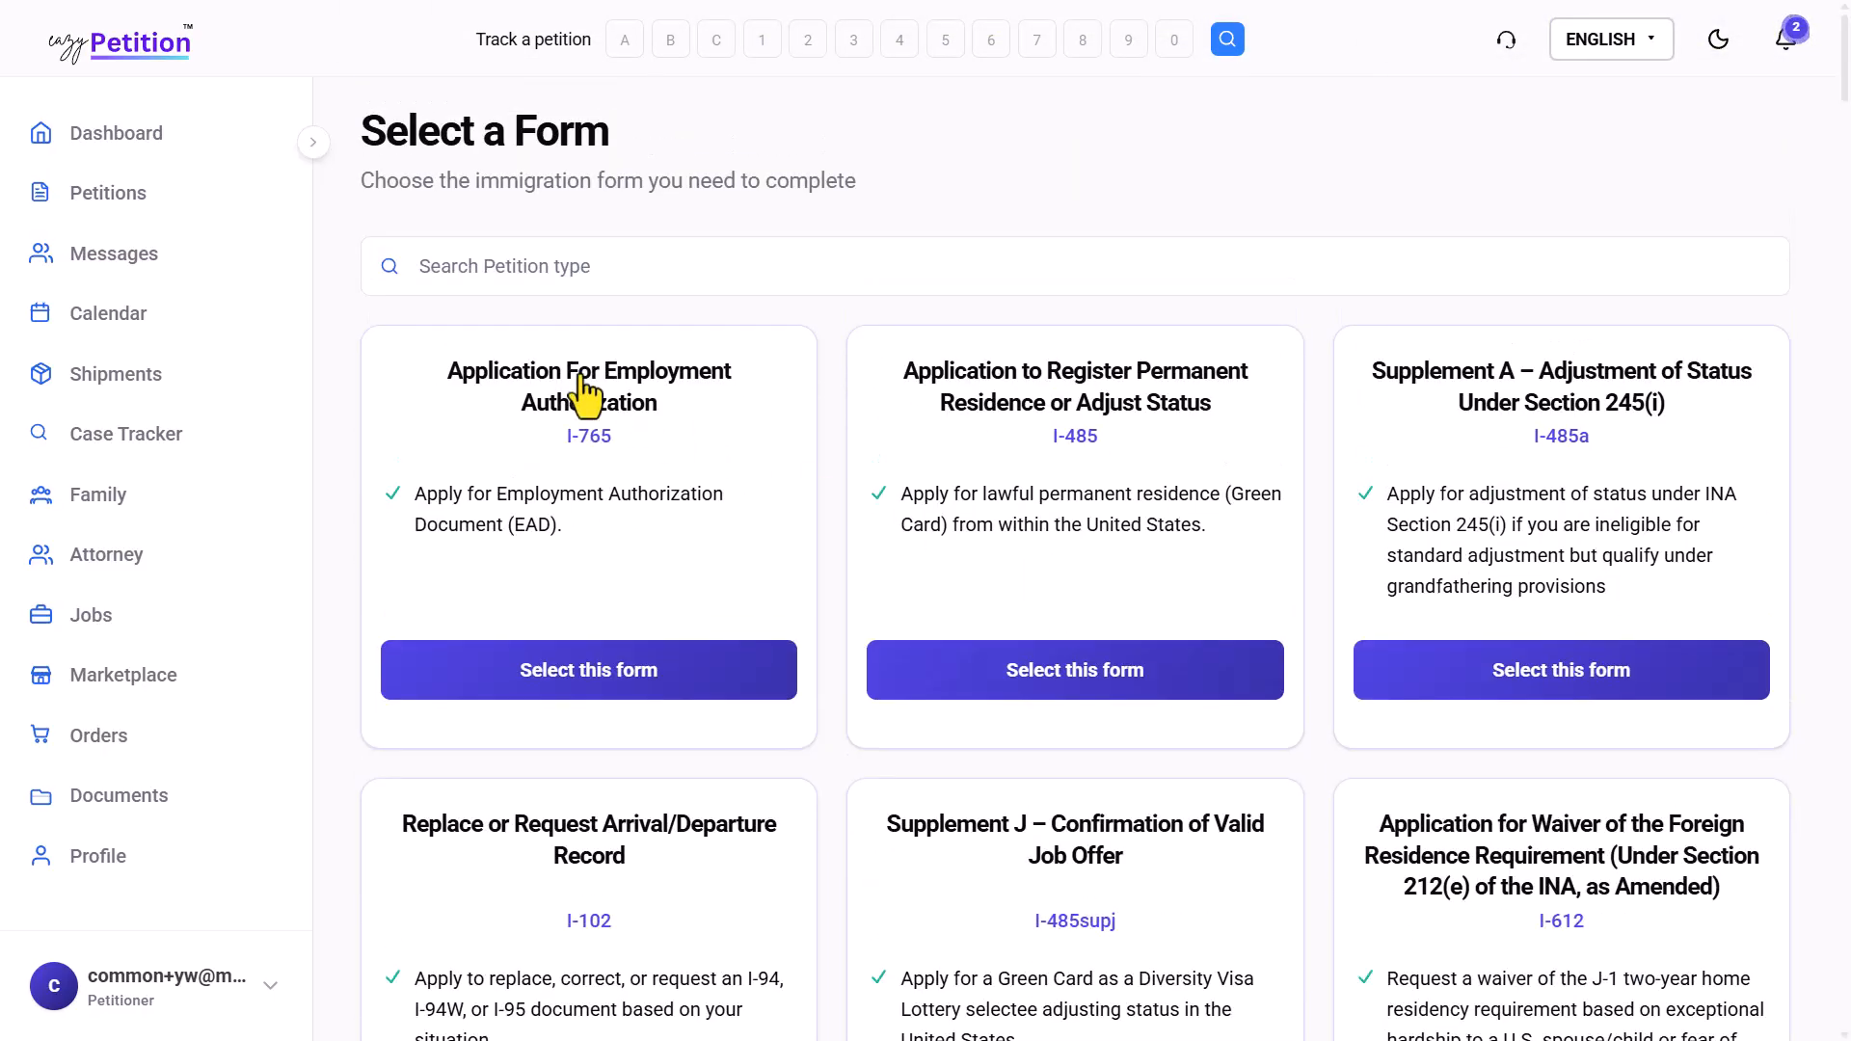
Search the petition types for I-539 and select the Application to Extend or Change Nonimmigrant Status
click(483, 264)
text(I-)
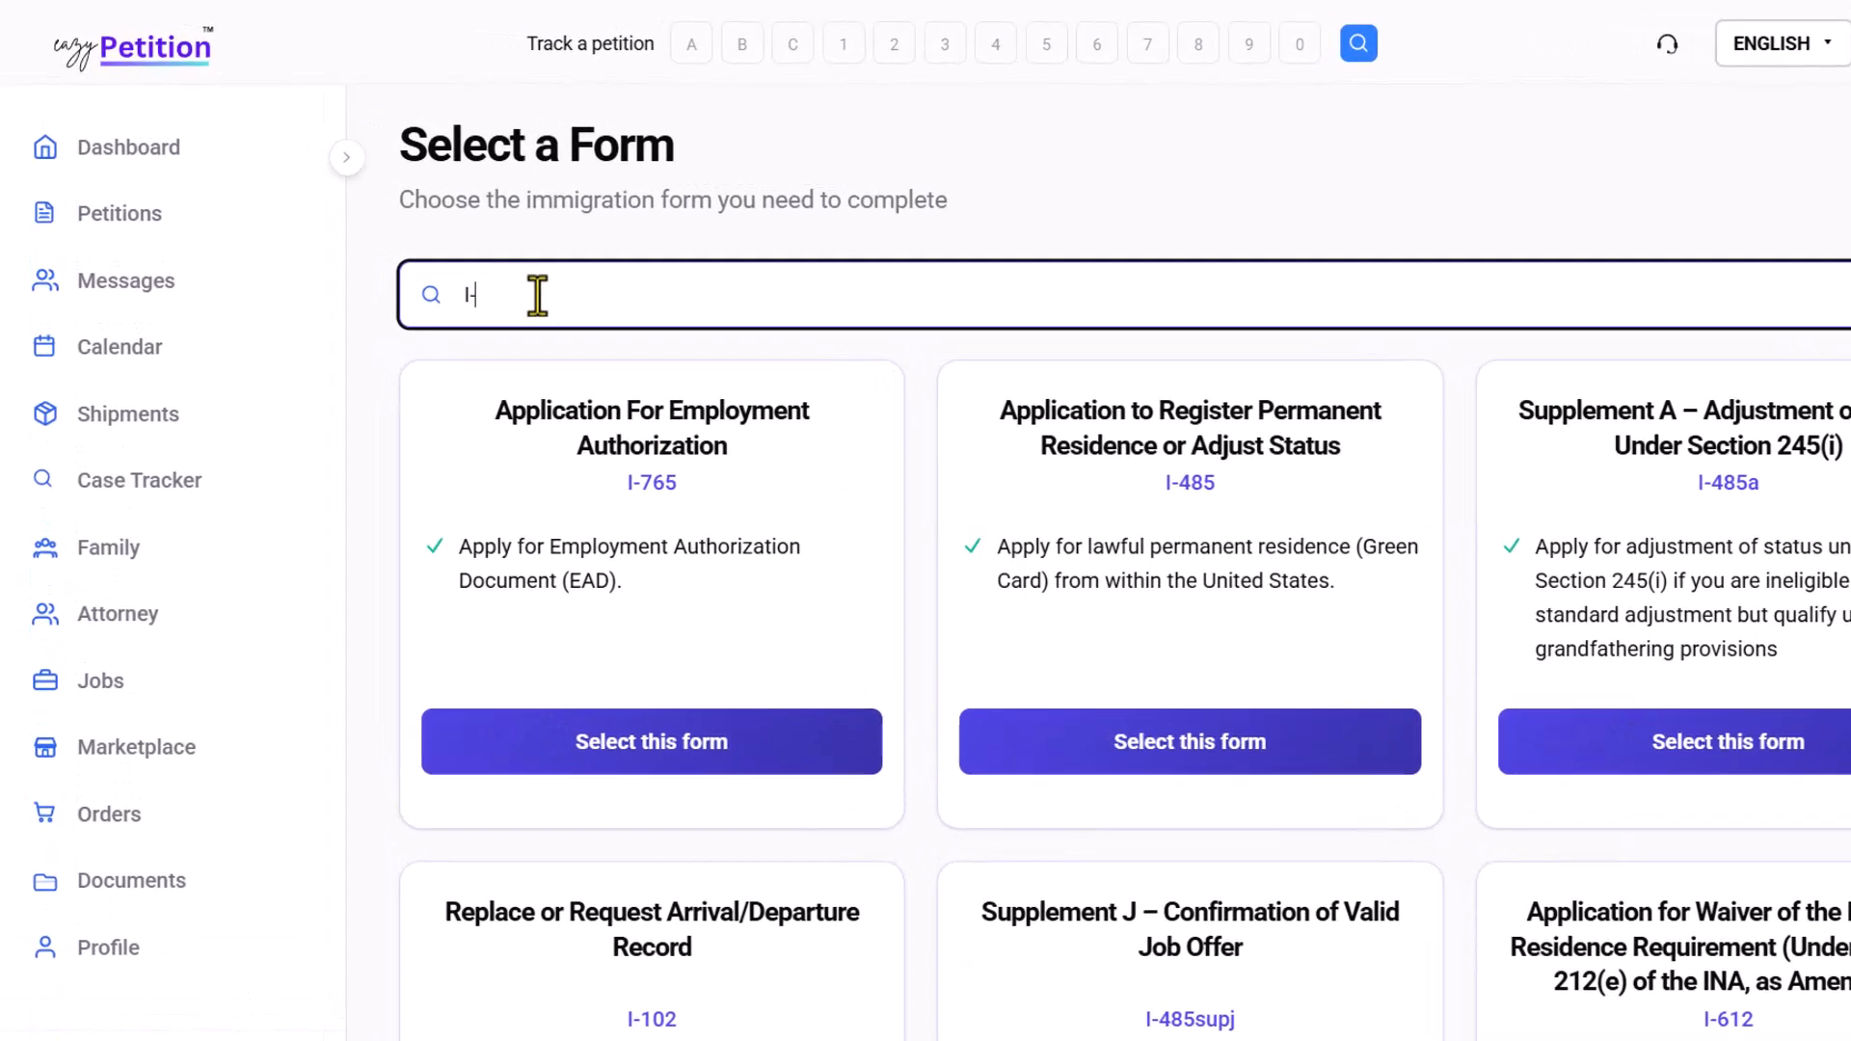
text(539)
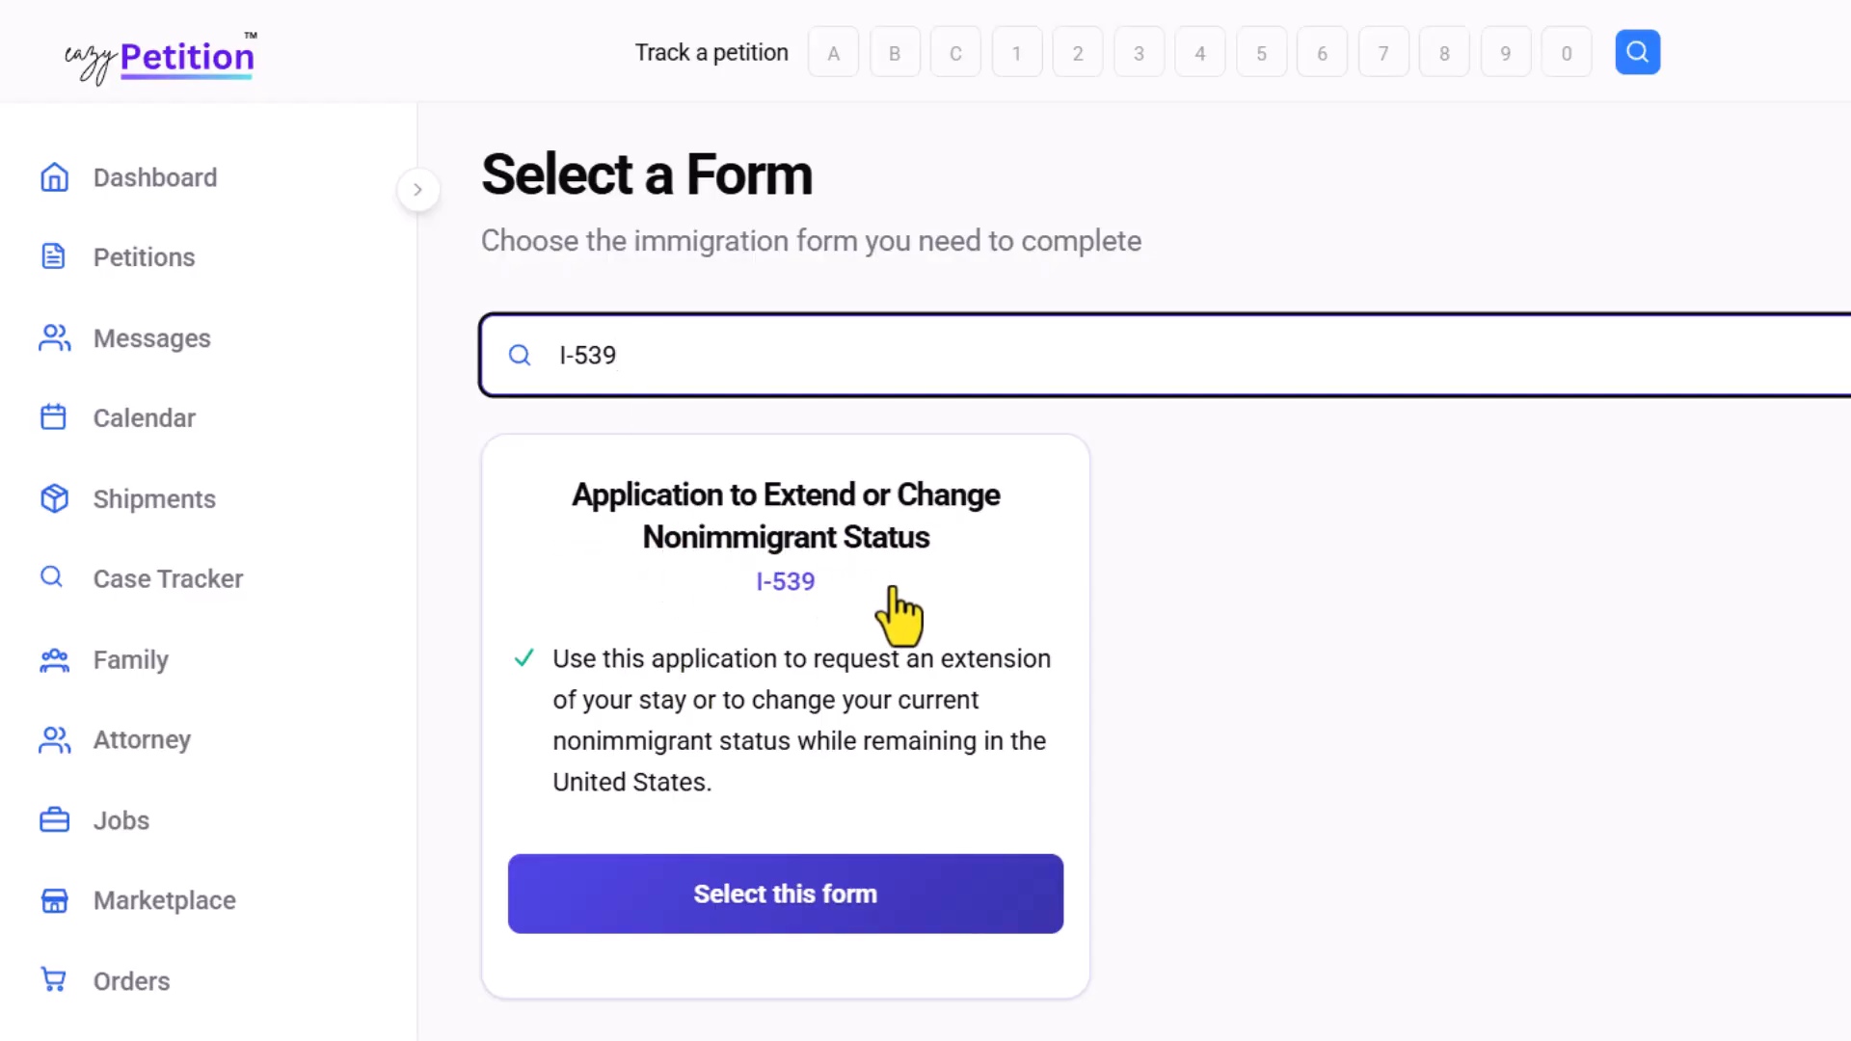
click(847, 903)
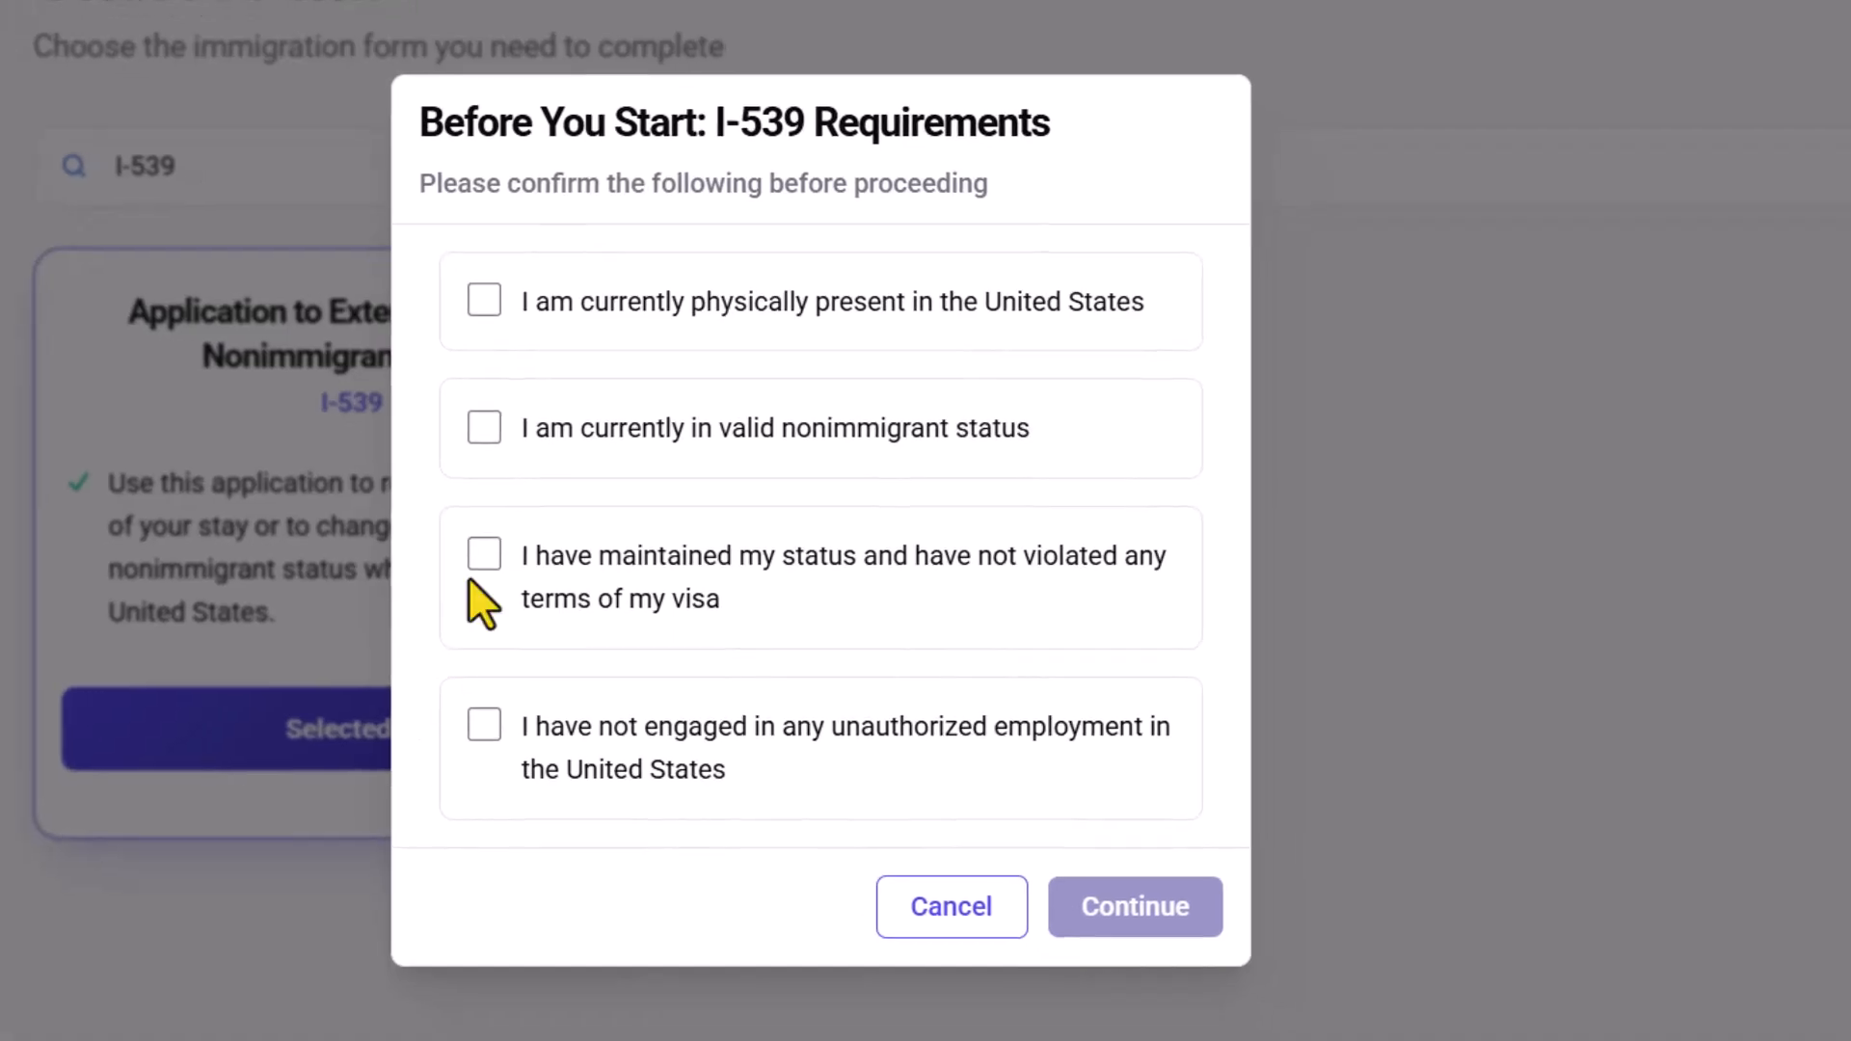
Confirm all four I-539 requirements on presence, valid status, maintained status and no unauthorized employment, and continue to the application
drag(436, 183, 873, 183)
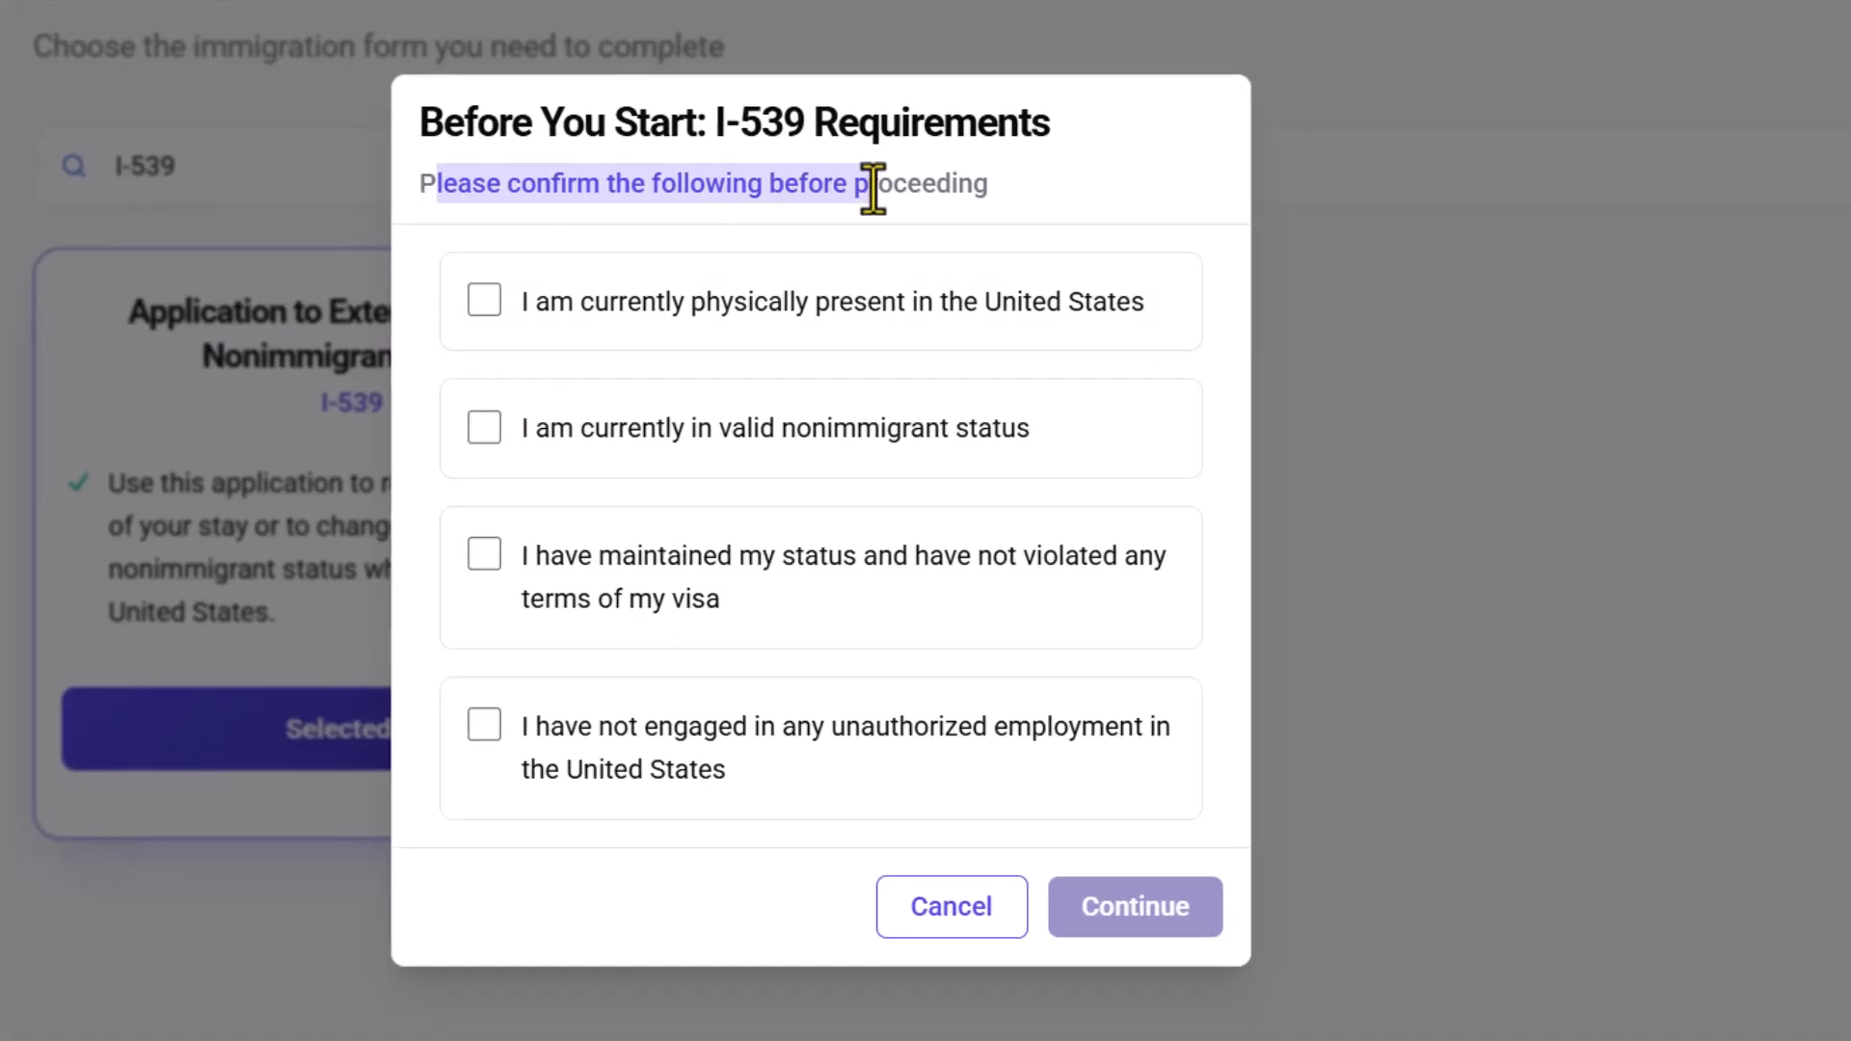
click(871, 185)
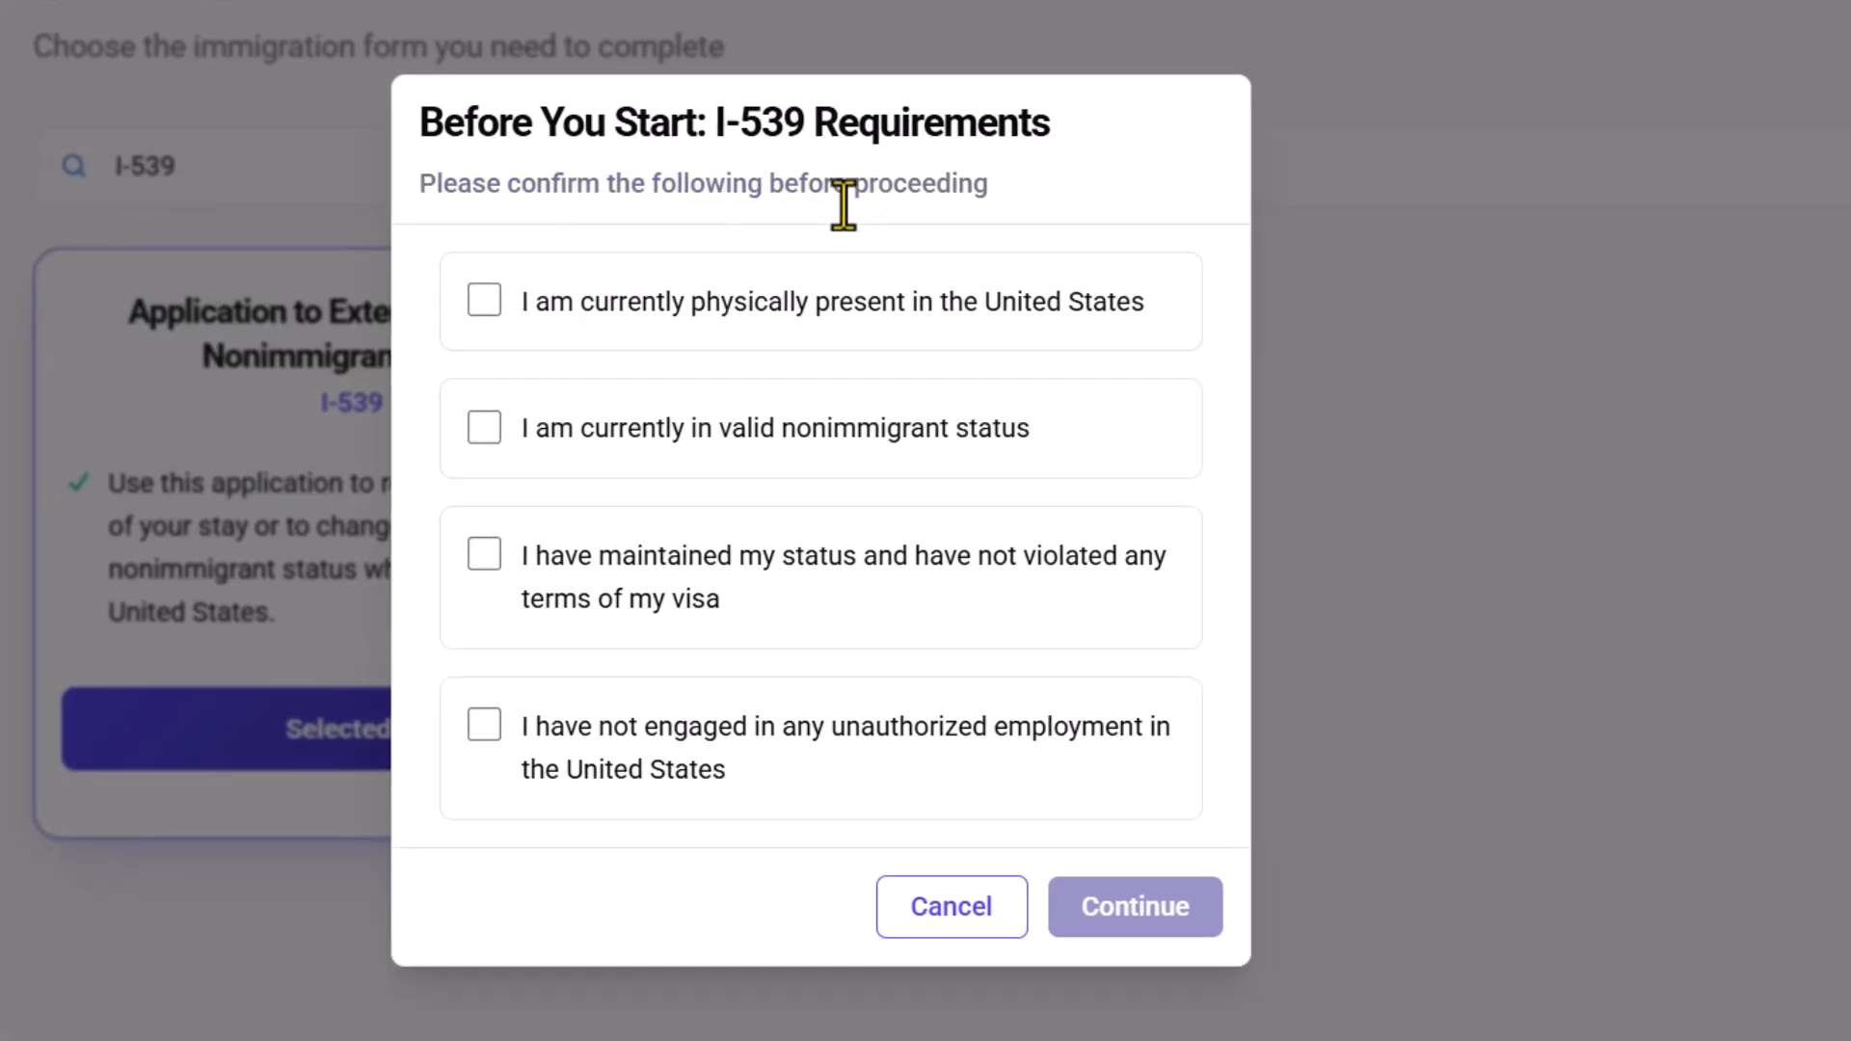
click(485, 301)
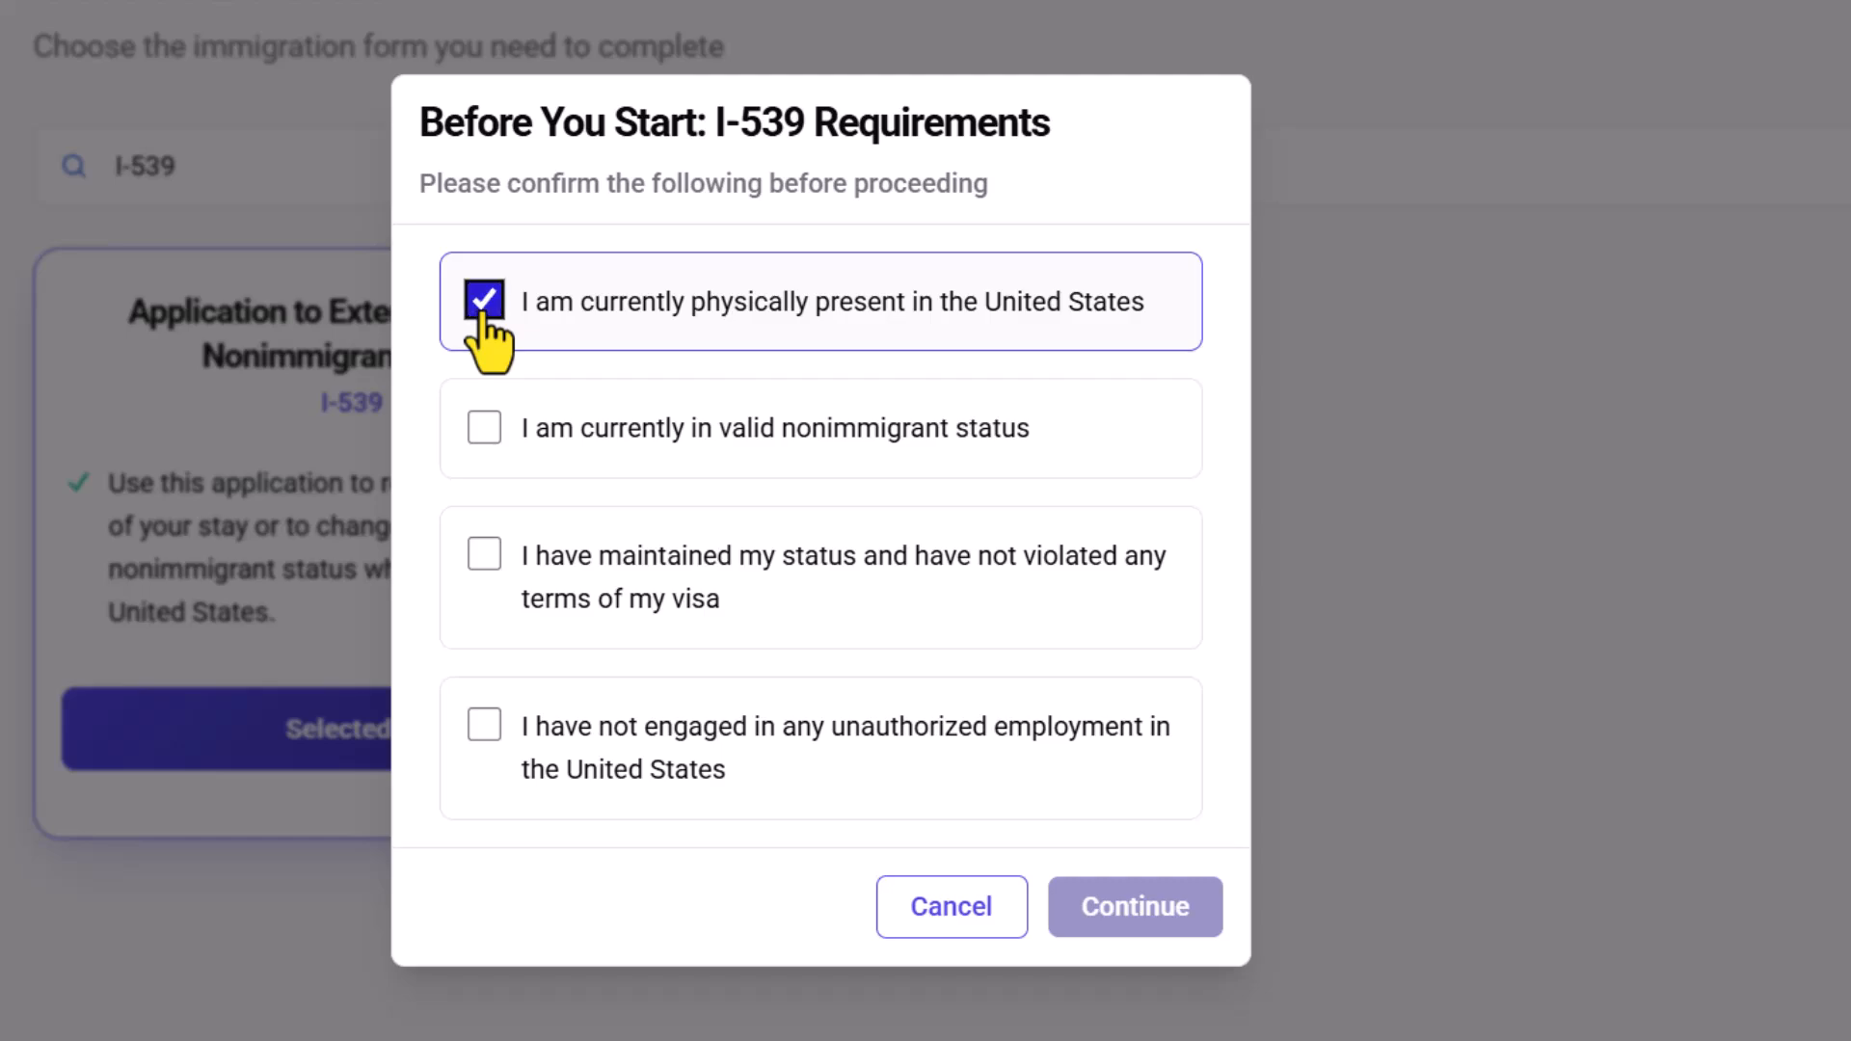
click(485, 469)
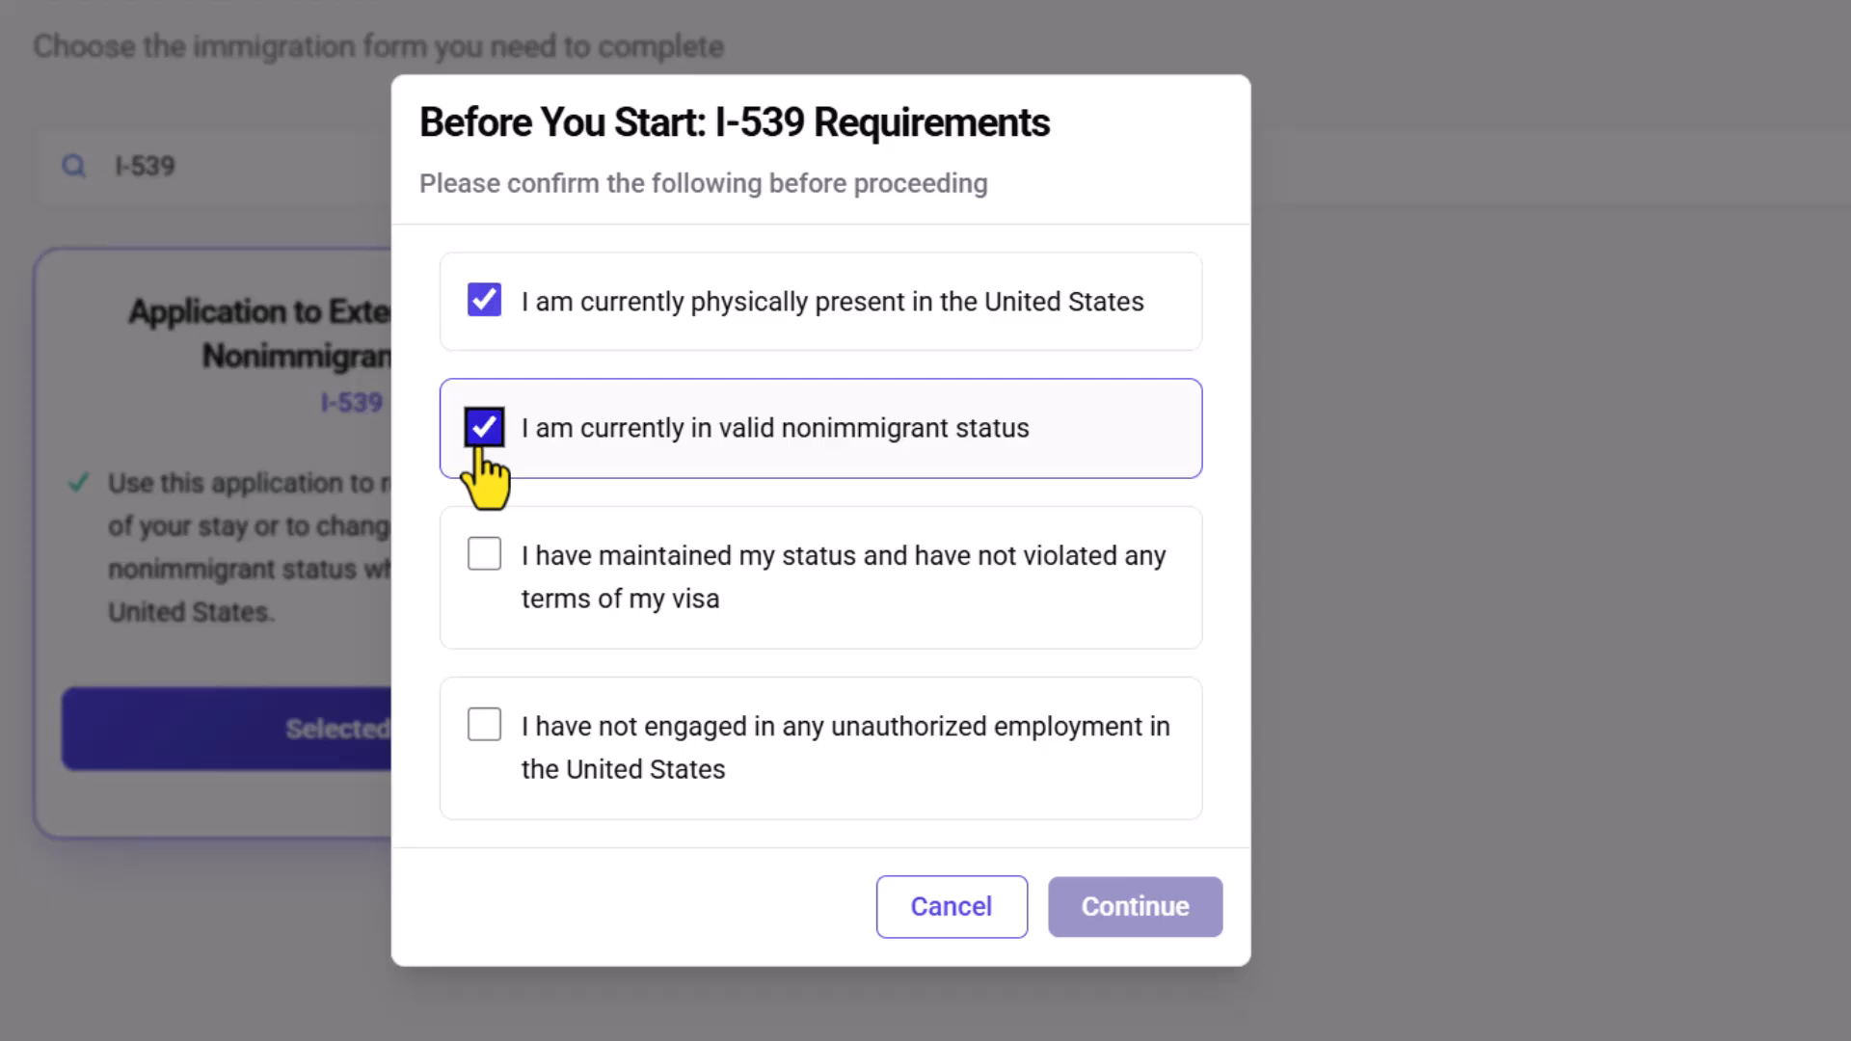
click(493, 605)
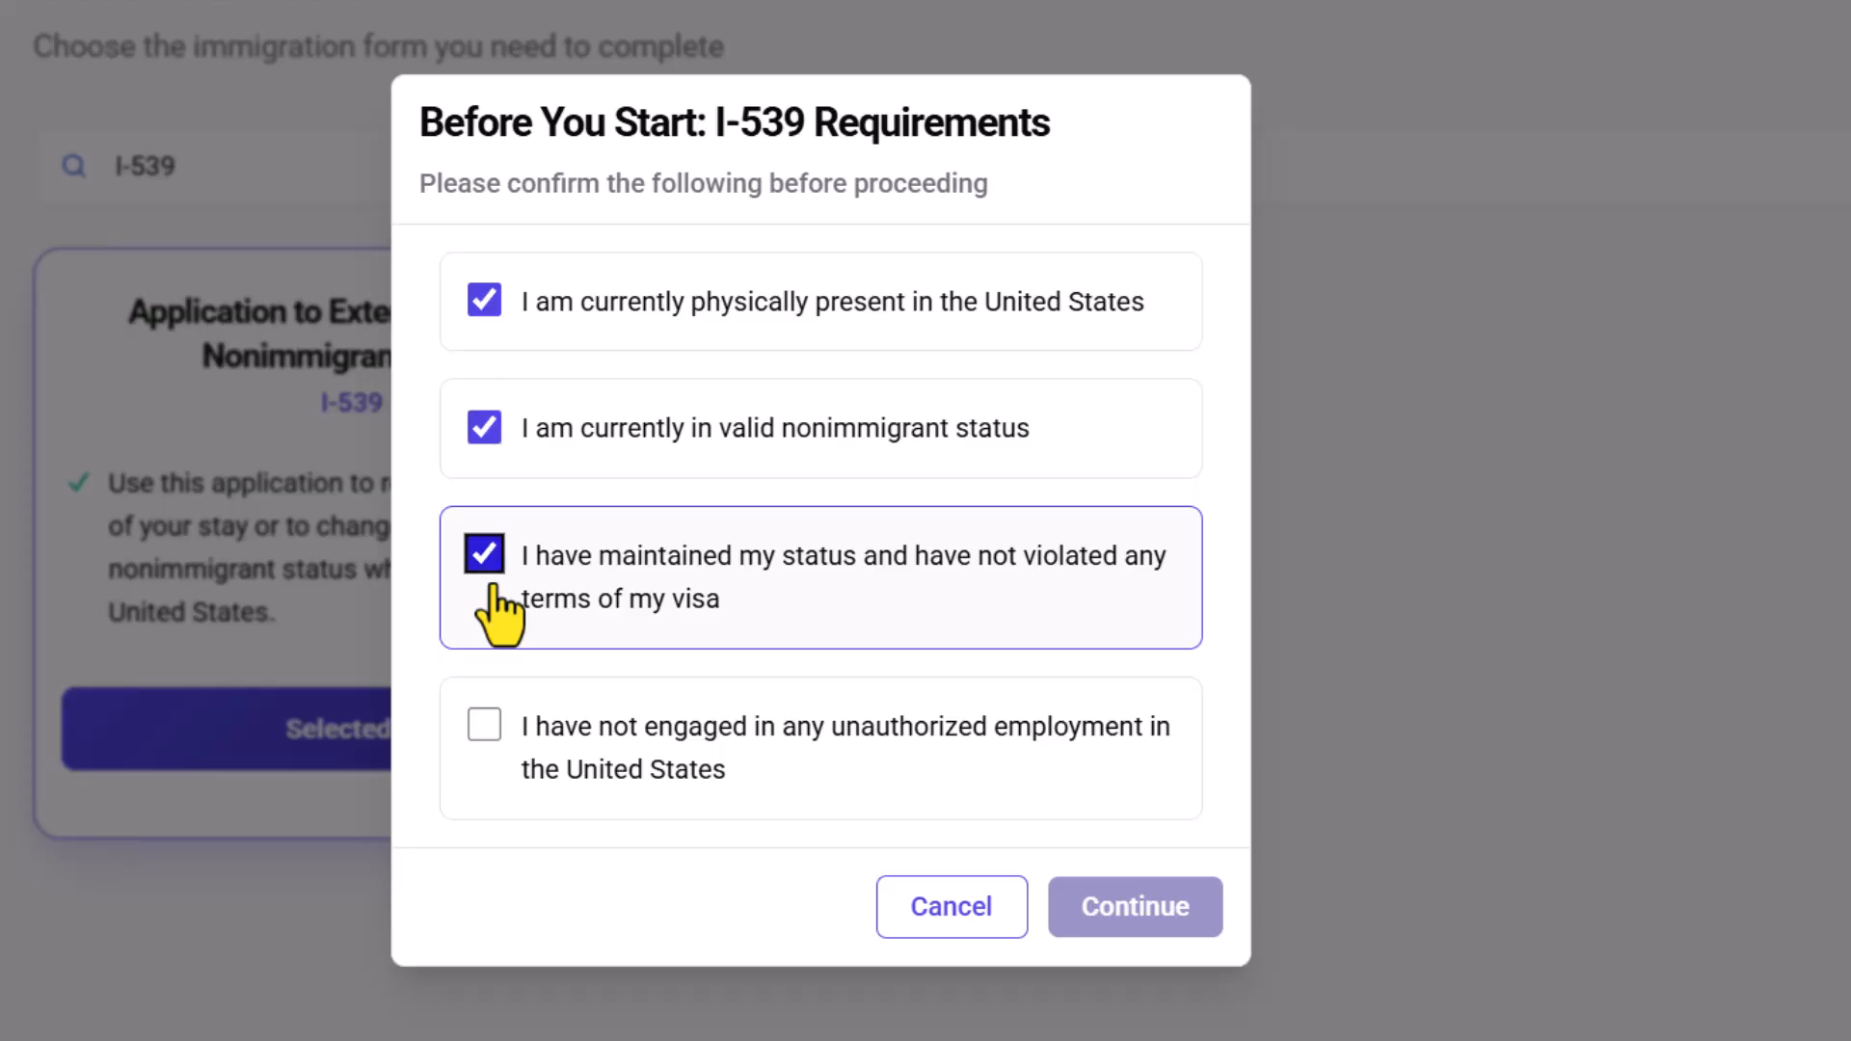
click(521, 740)
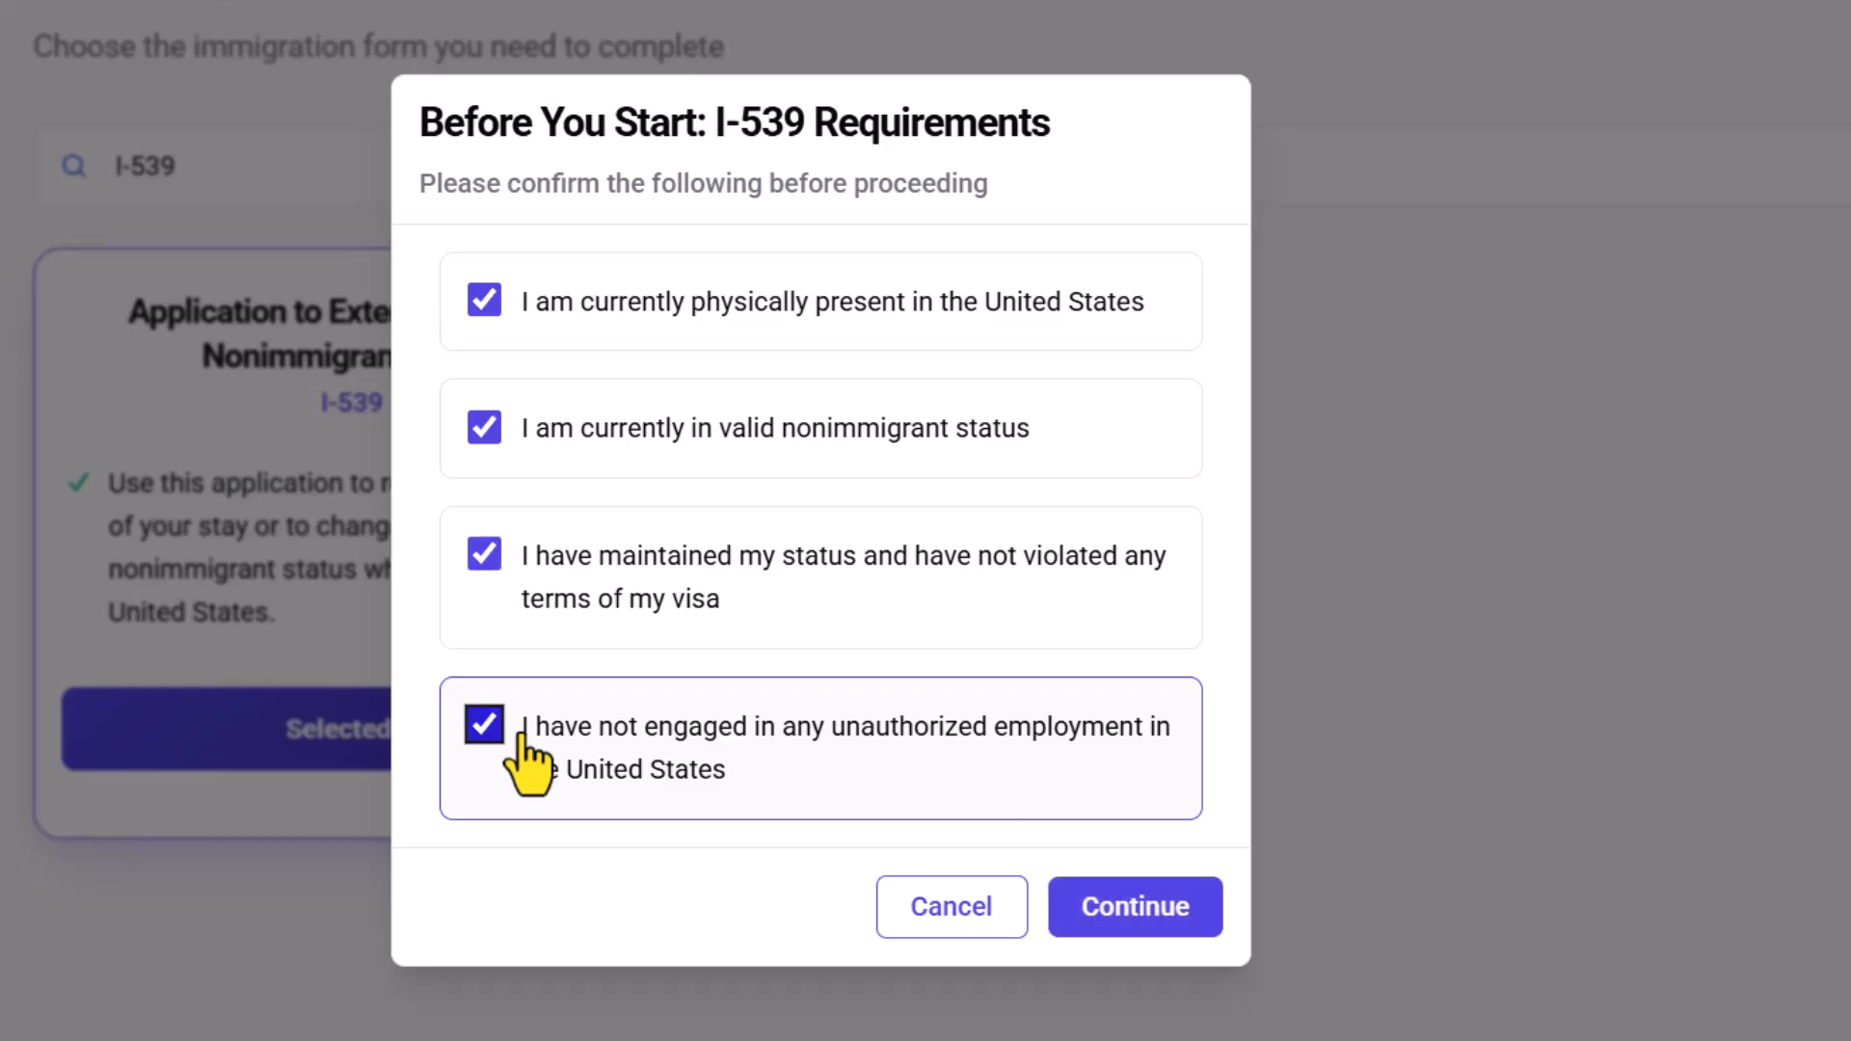
click(1115, 906)
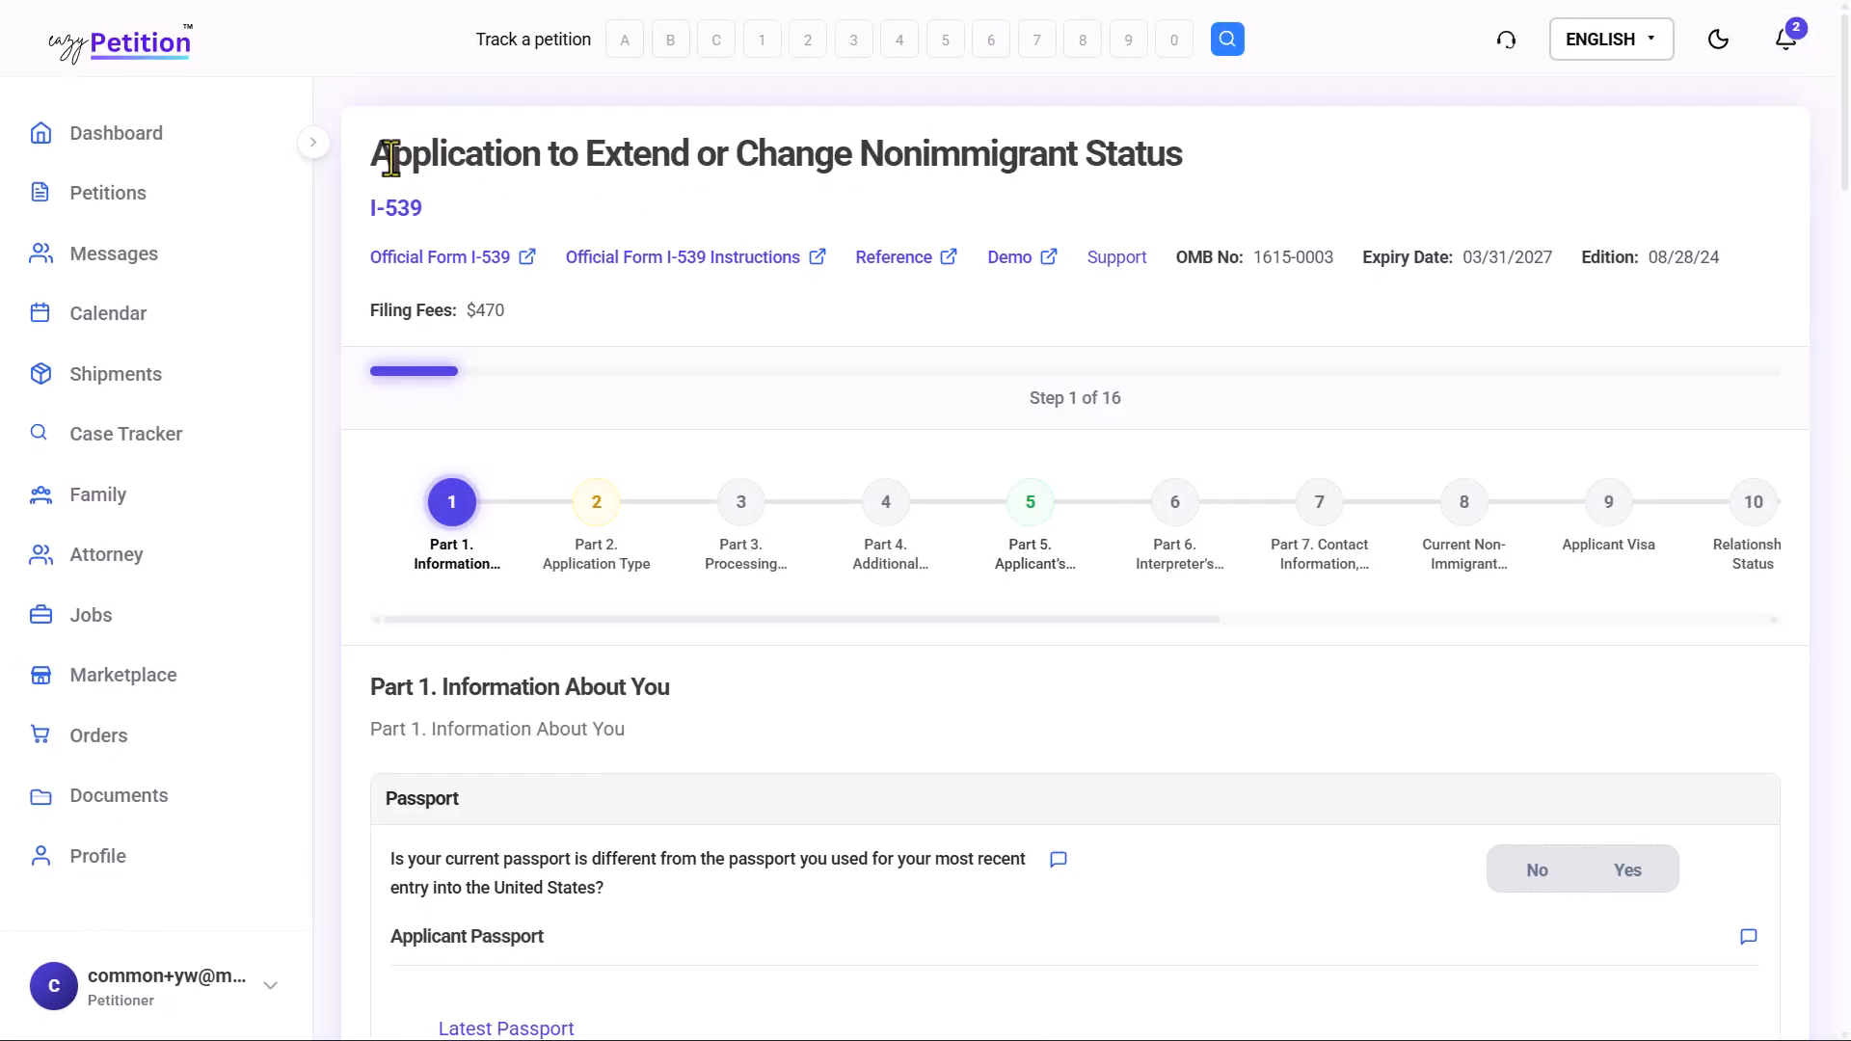
Examine the application title and open the official Form I-539 to view its first page
drag(390, 159, 1143, 166)
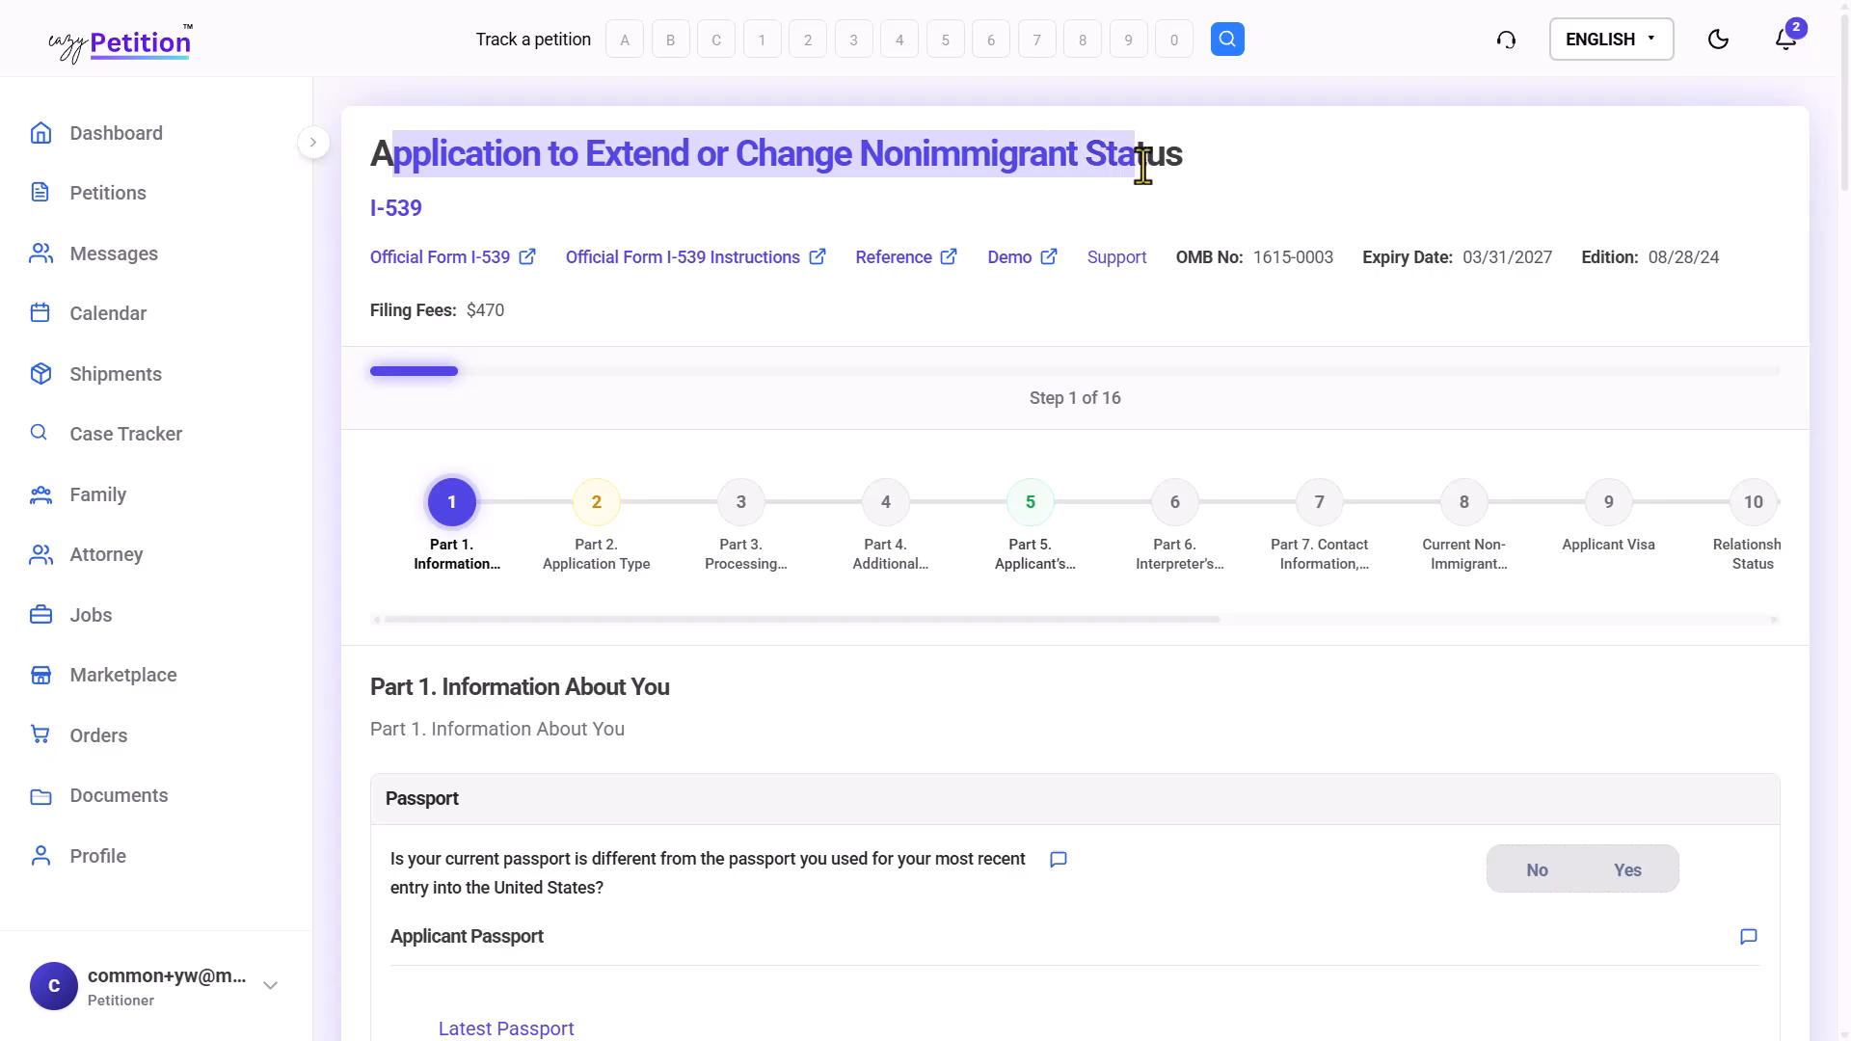
click(1144, 159)
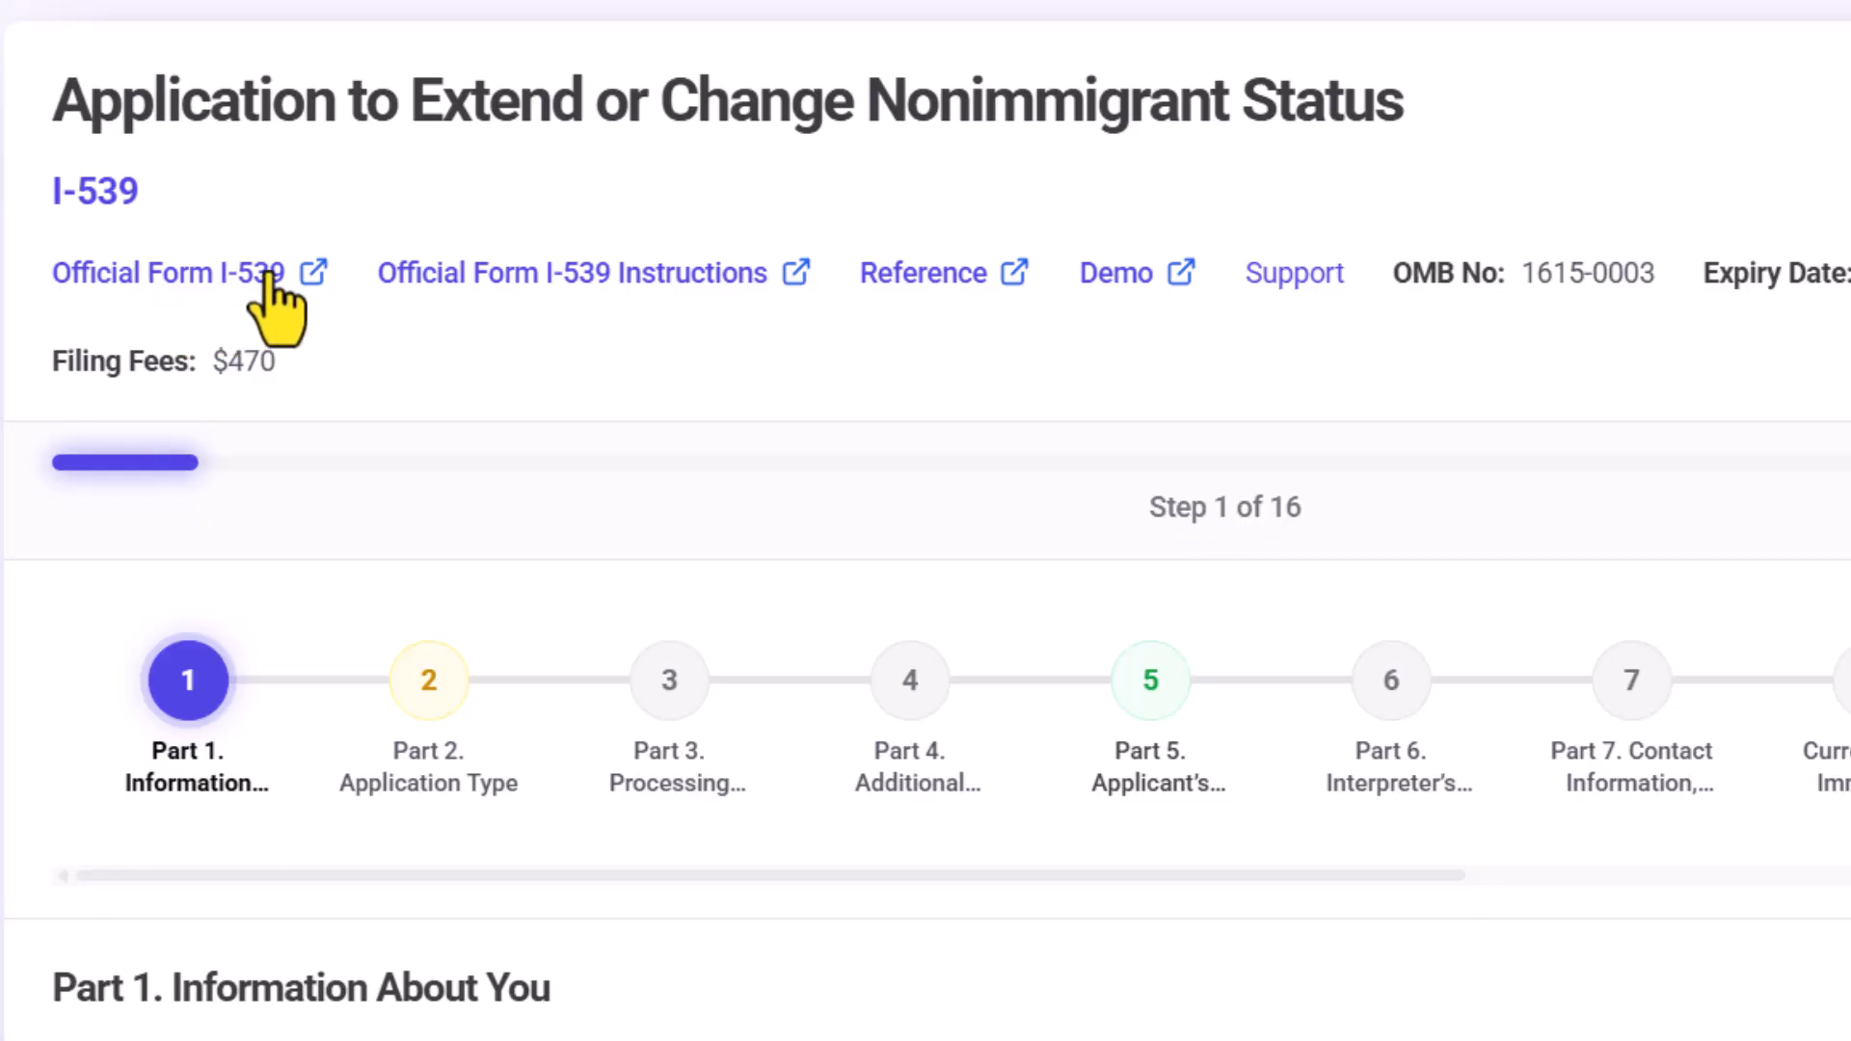
click(229, 280)
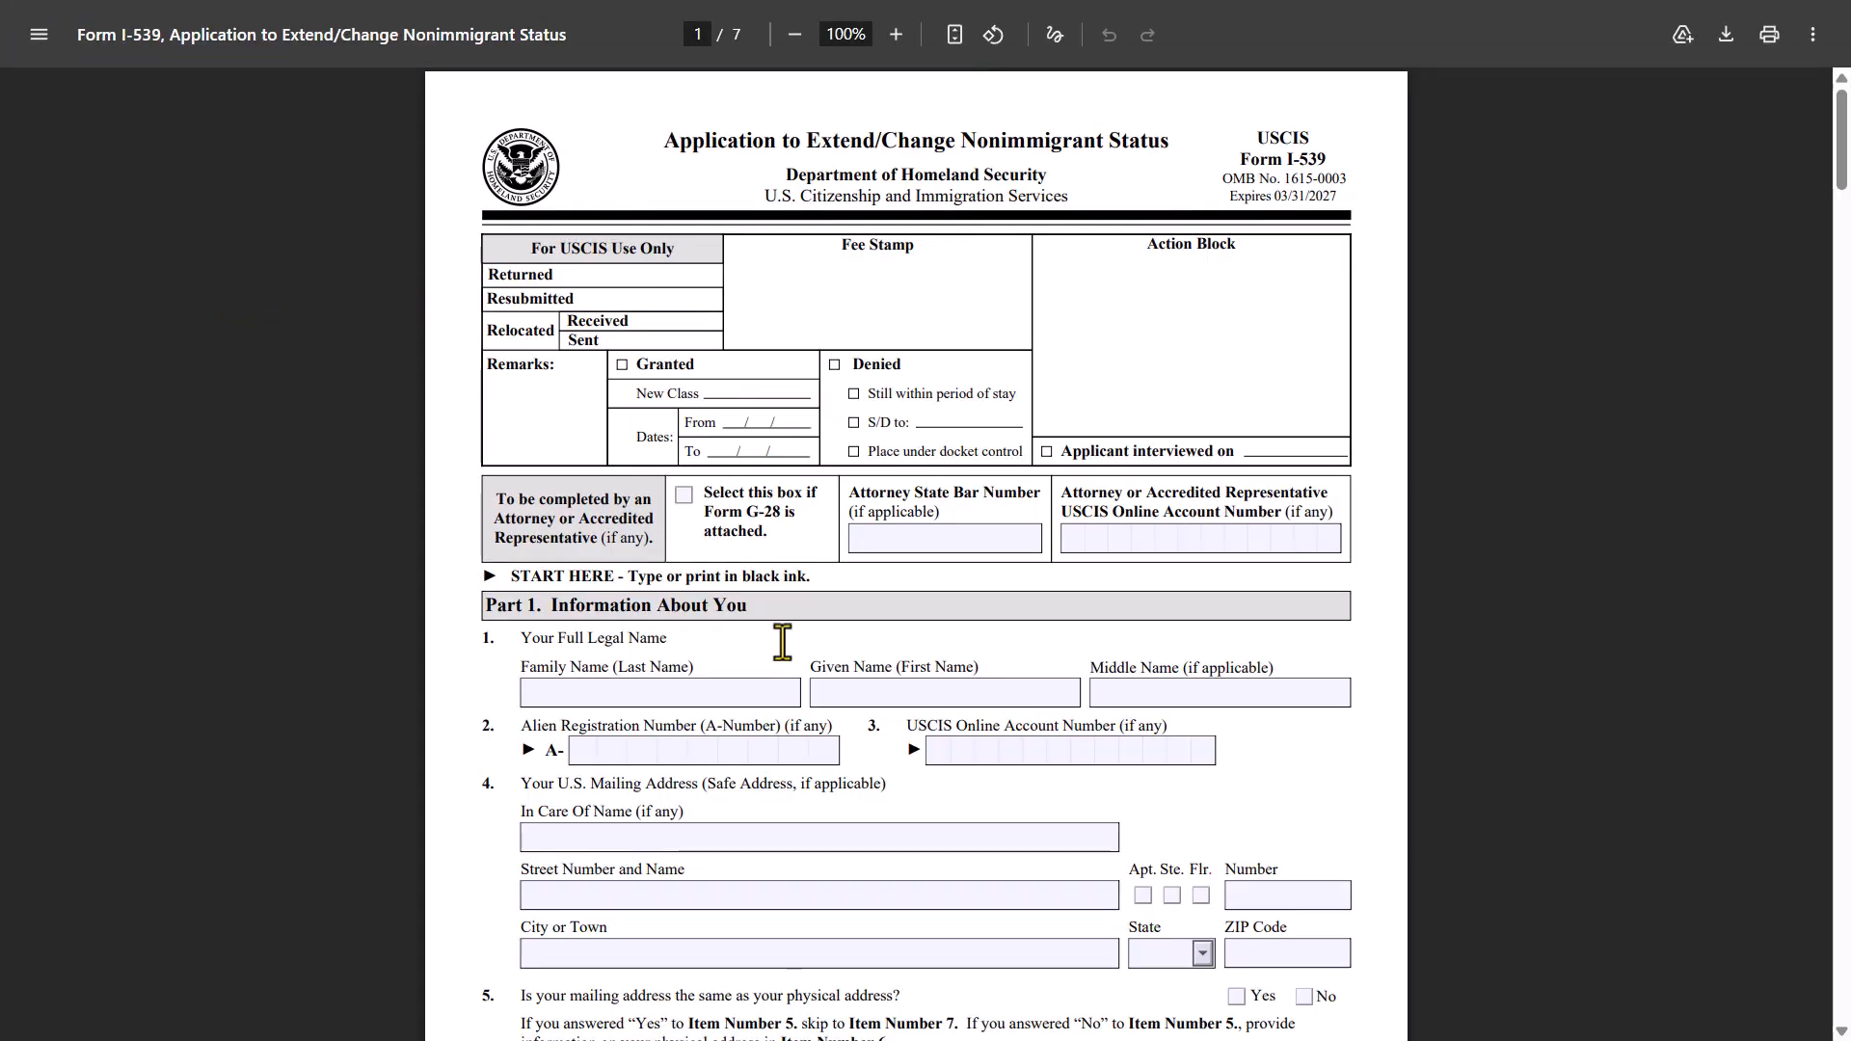
scroll(783, 641, down, 3)
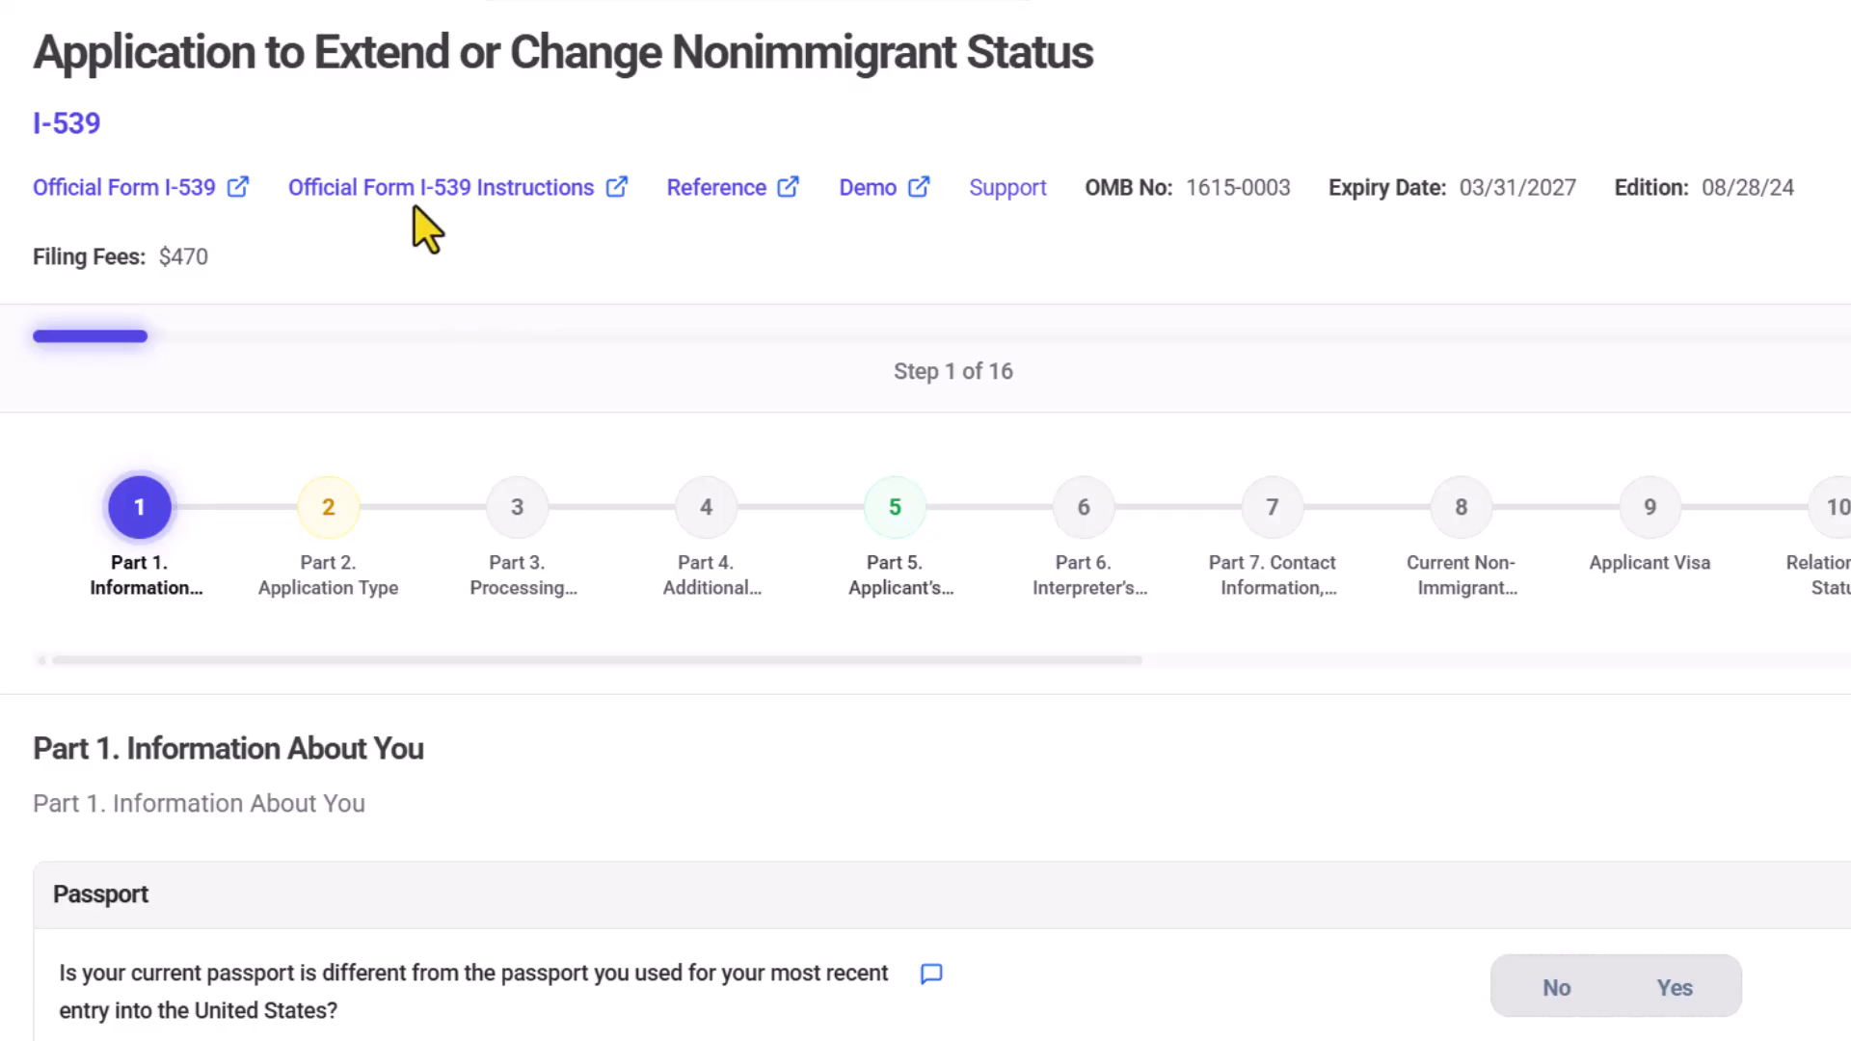
View the official Form I-539 instructions and the USCIS reference page, and return to the petition
click(477, 197)
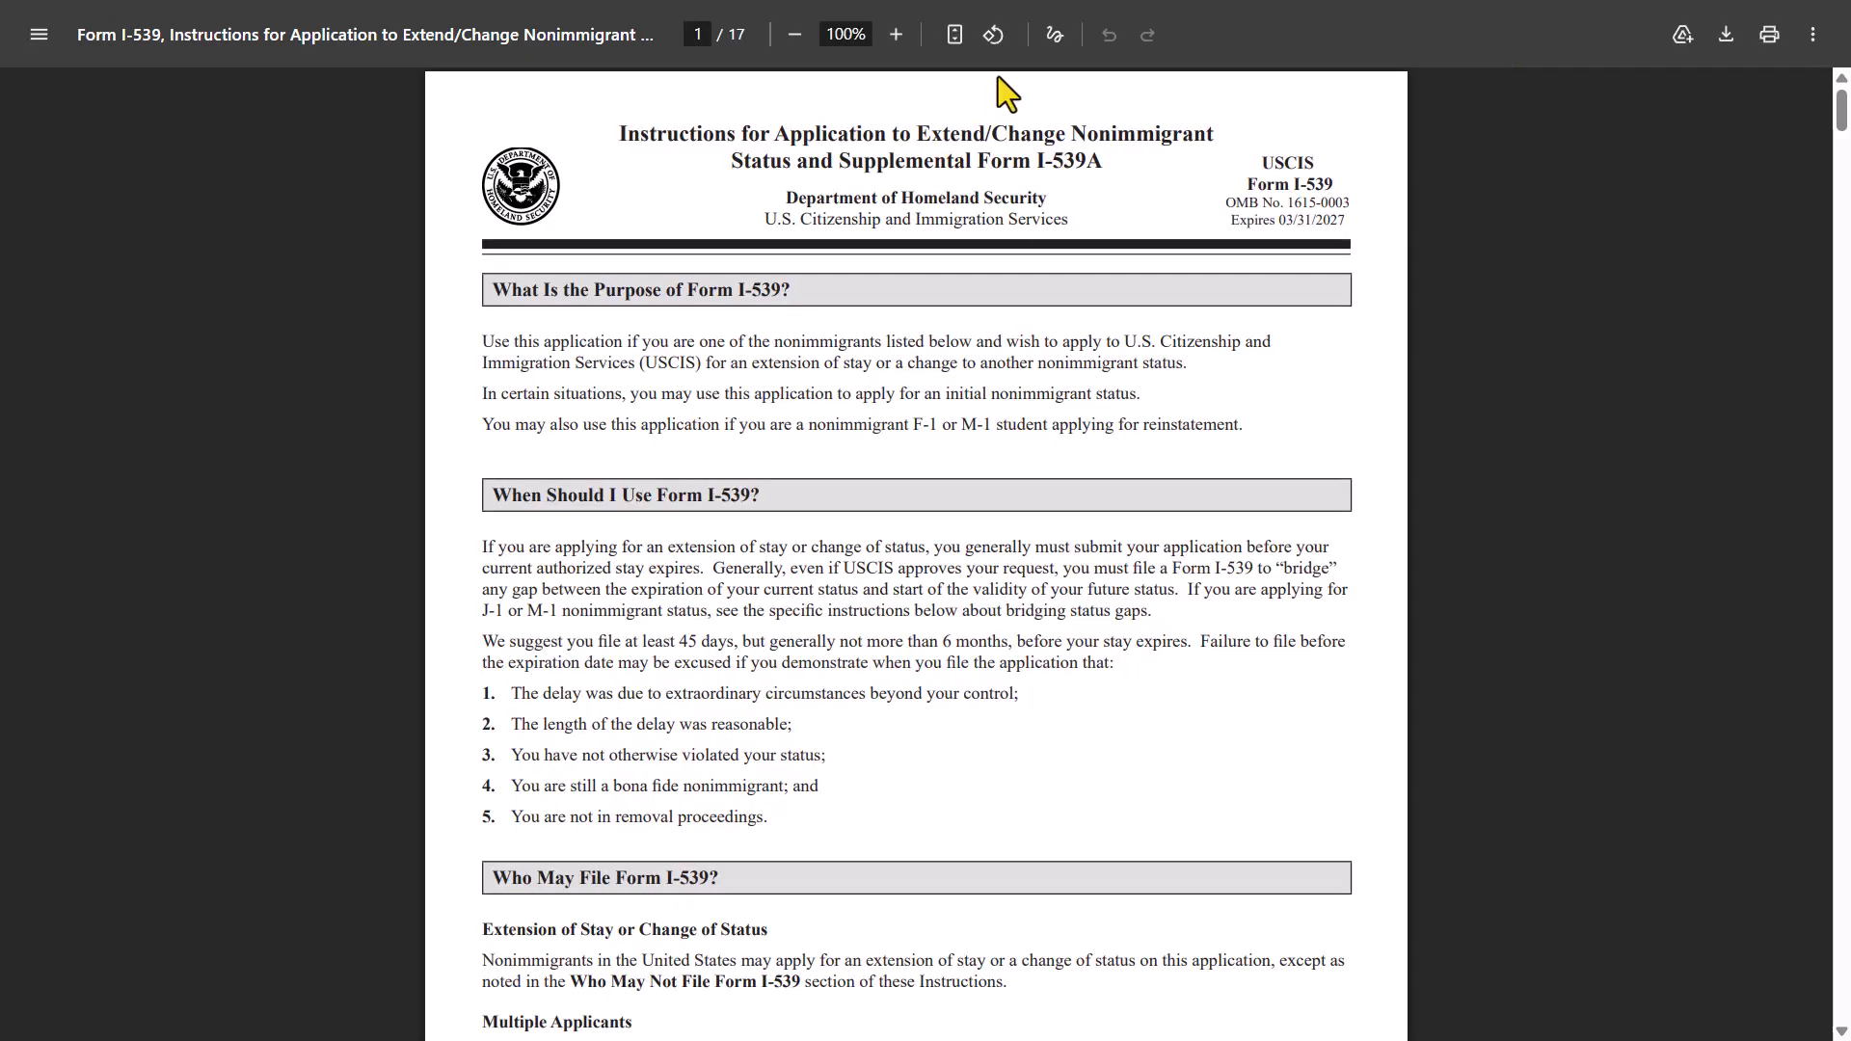
key(ctrl+w)
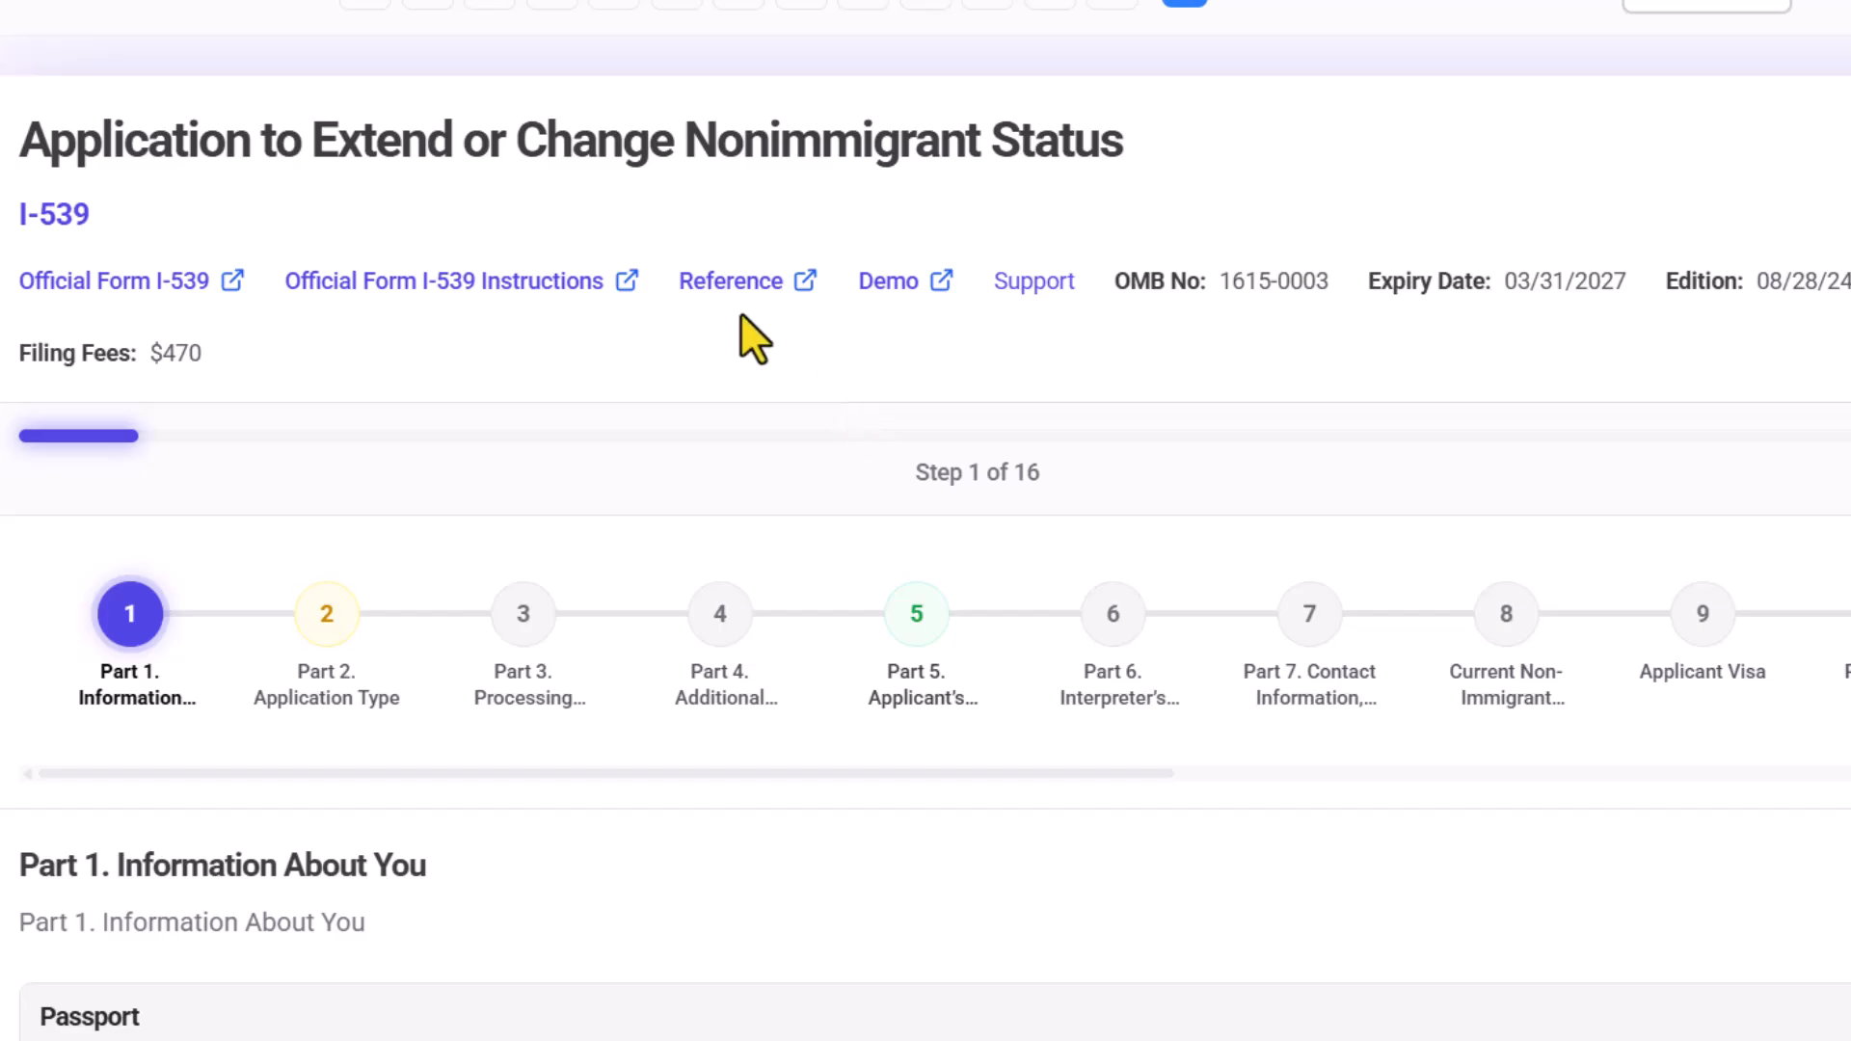
click(733, 282)
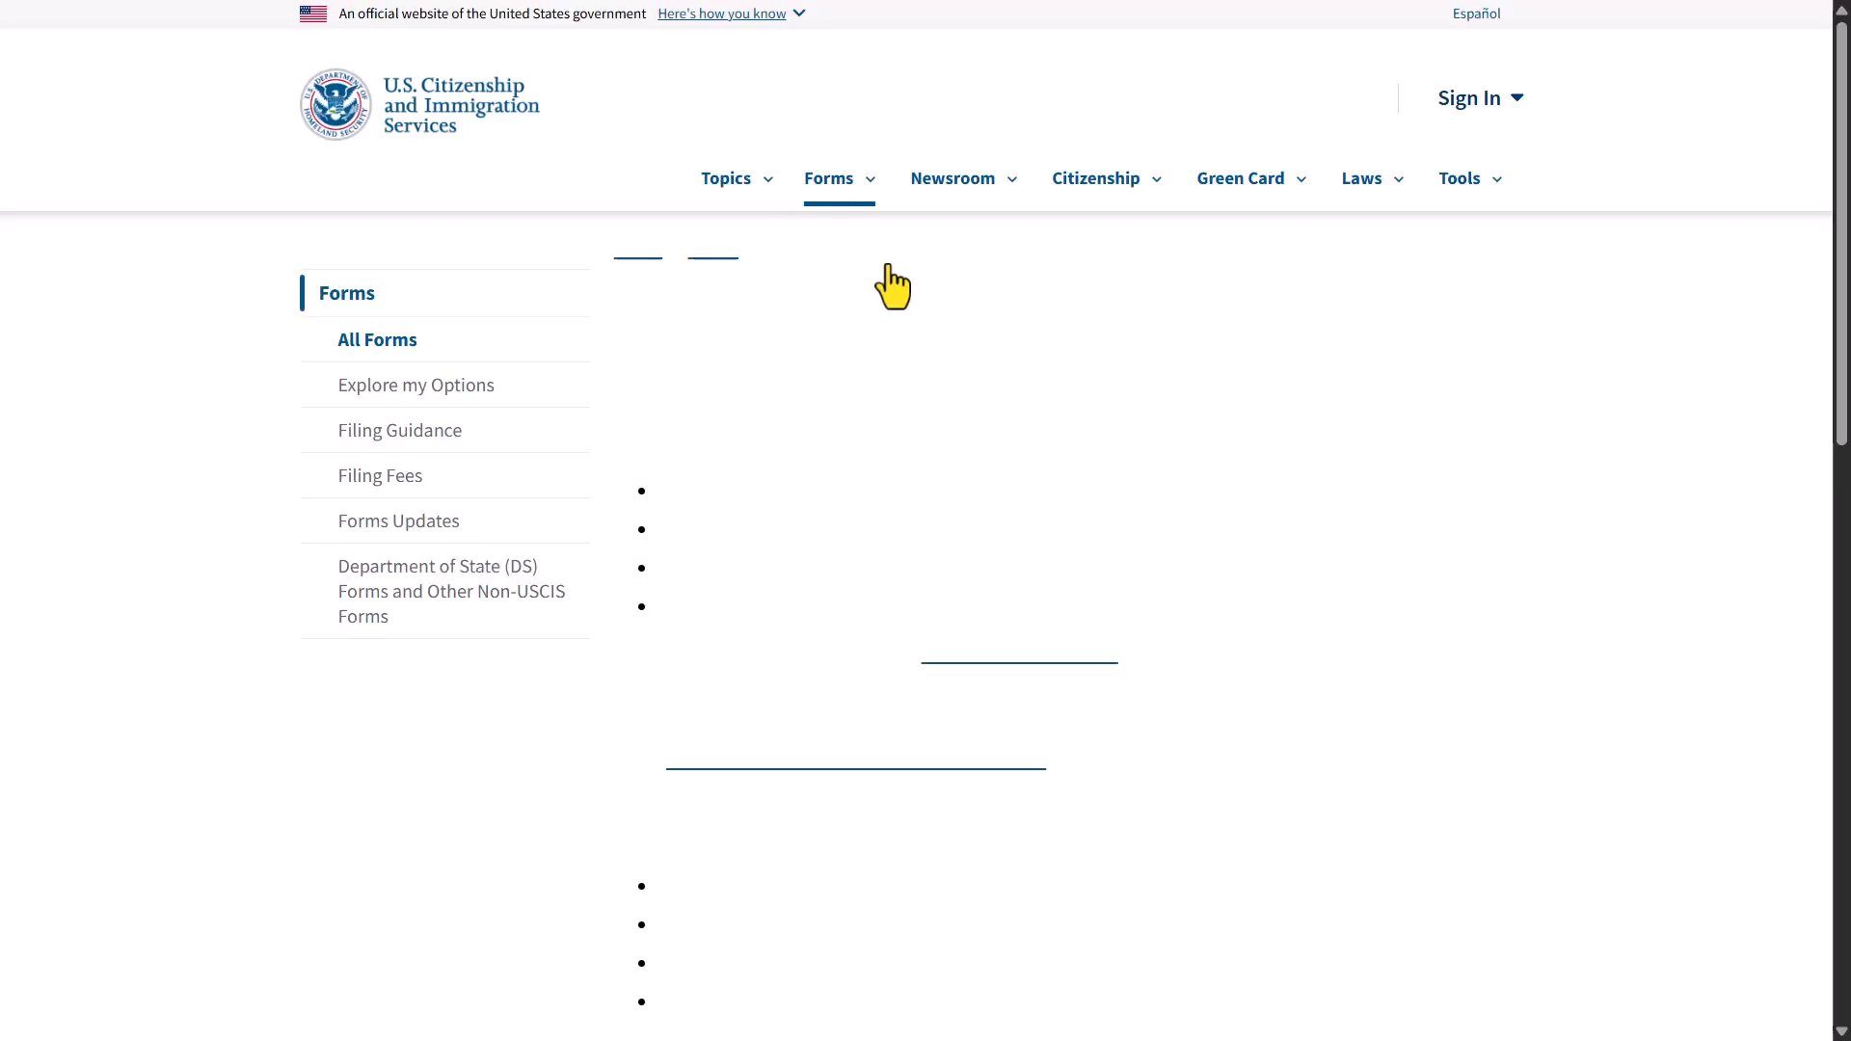
click(924, 79)
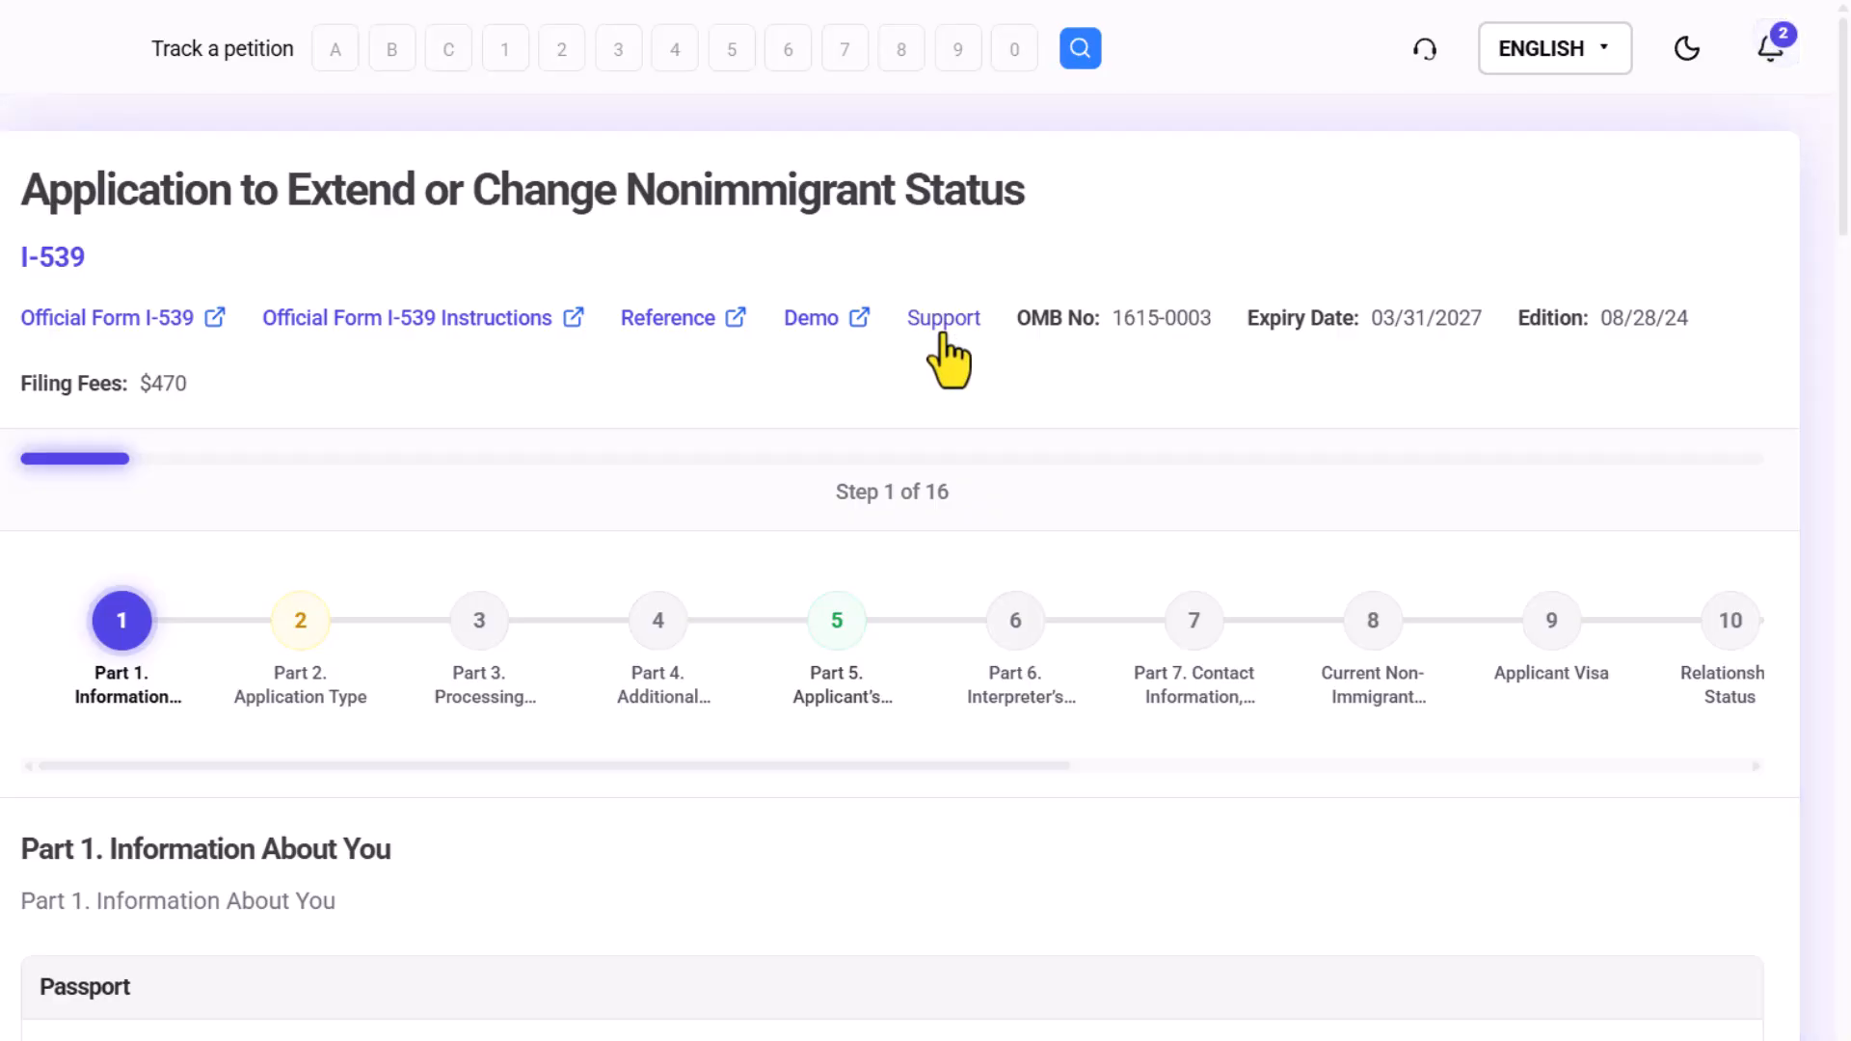
Examine the OMB number, expiry date and edition shown in the petition header
drag(1011, 318, 1430, 326)
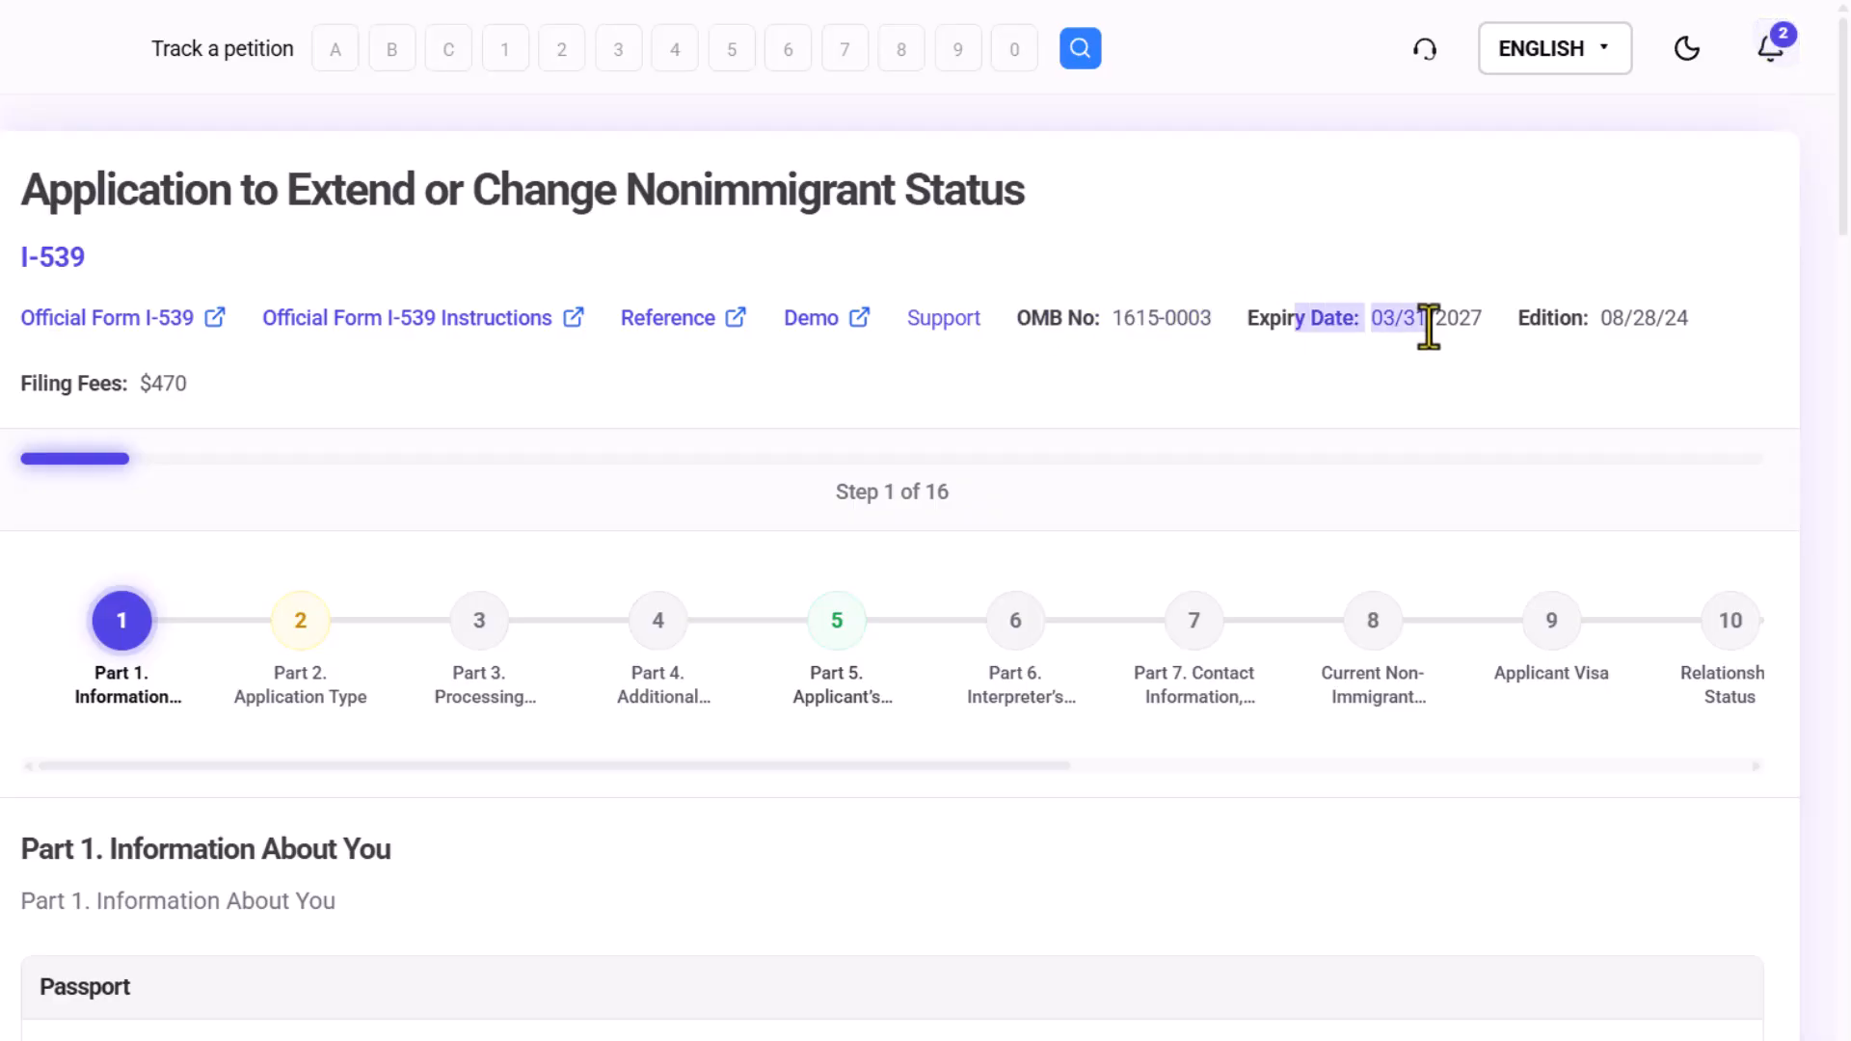
click(1487, 326)
drag(1597, 332, 1649, 333)
click(1649, 333)
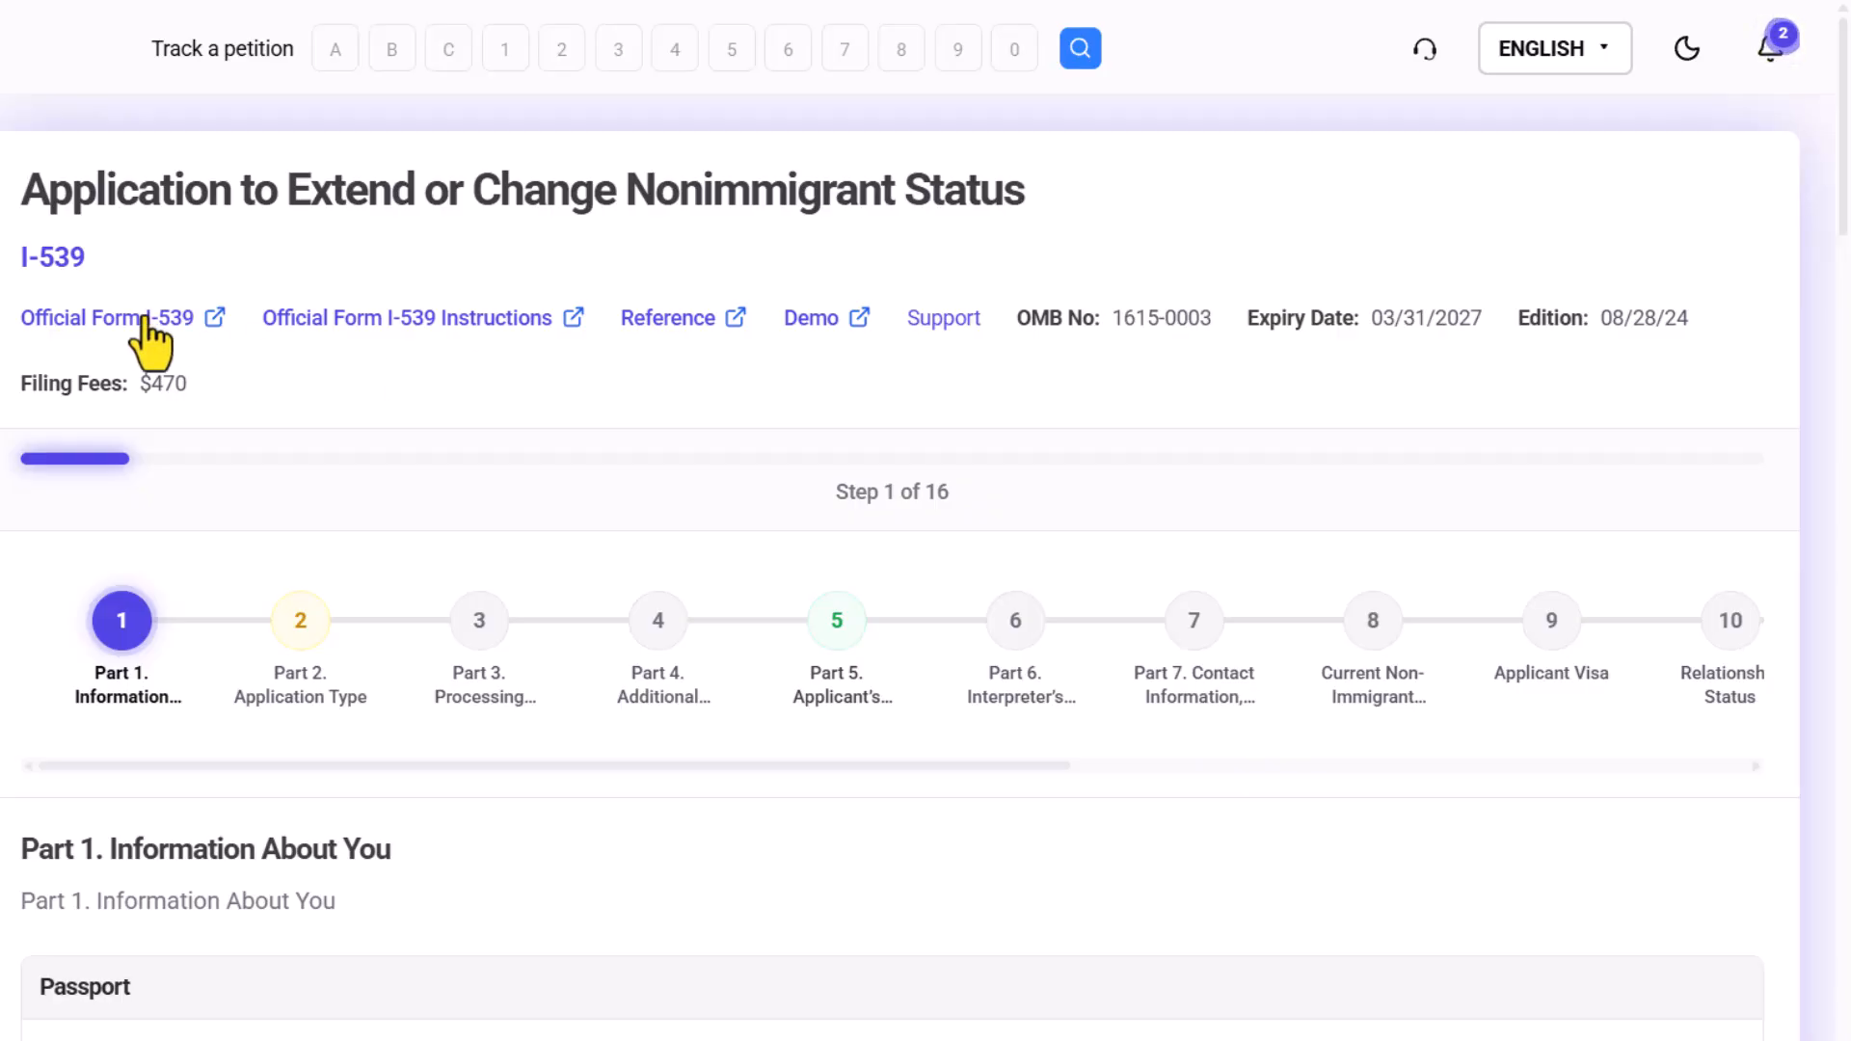
Open the official Form I-539 and check the OMB number and expiry date in its header and the edition in its footer
click(147, 320)
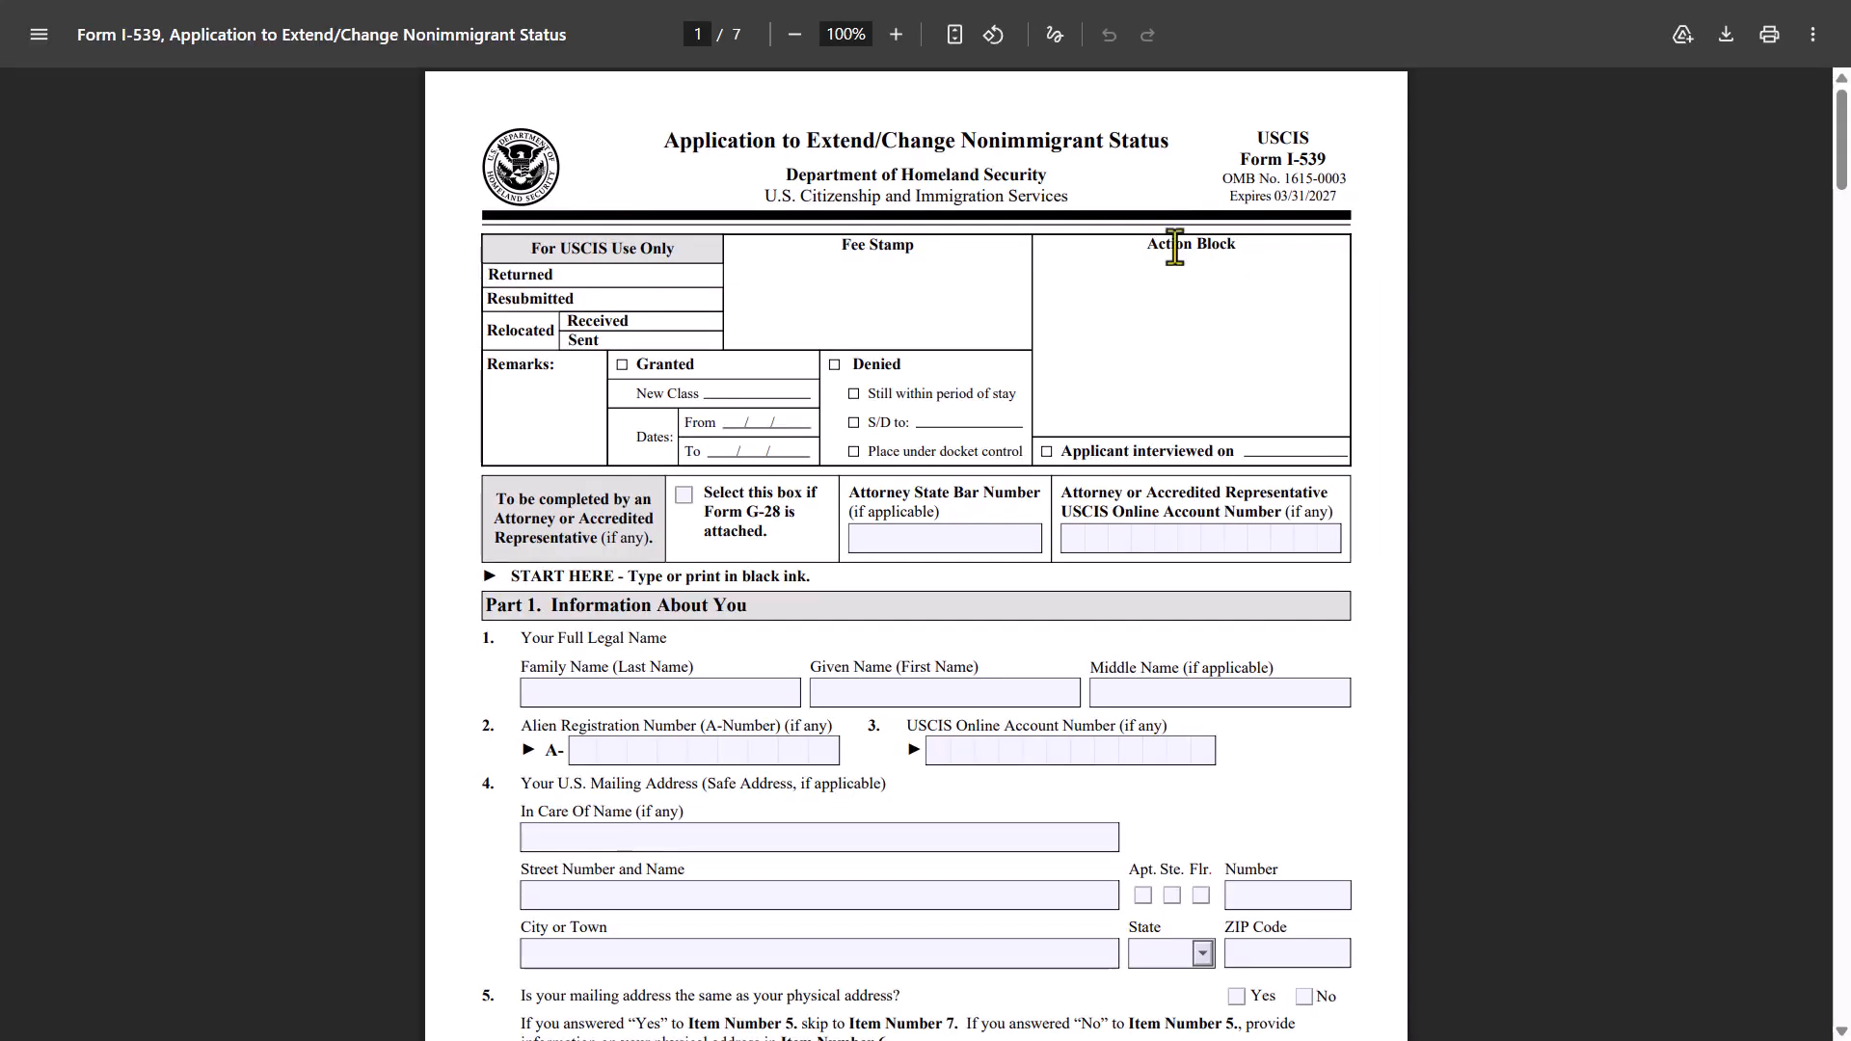
drag(1209, 178, 1355, 179)
scroll(545, 747, down, 6)
drag(559, 727, 672, 728)
scroll(666, 725, up, 6)
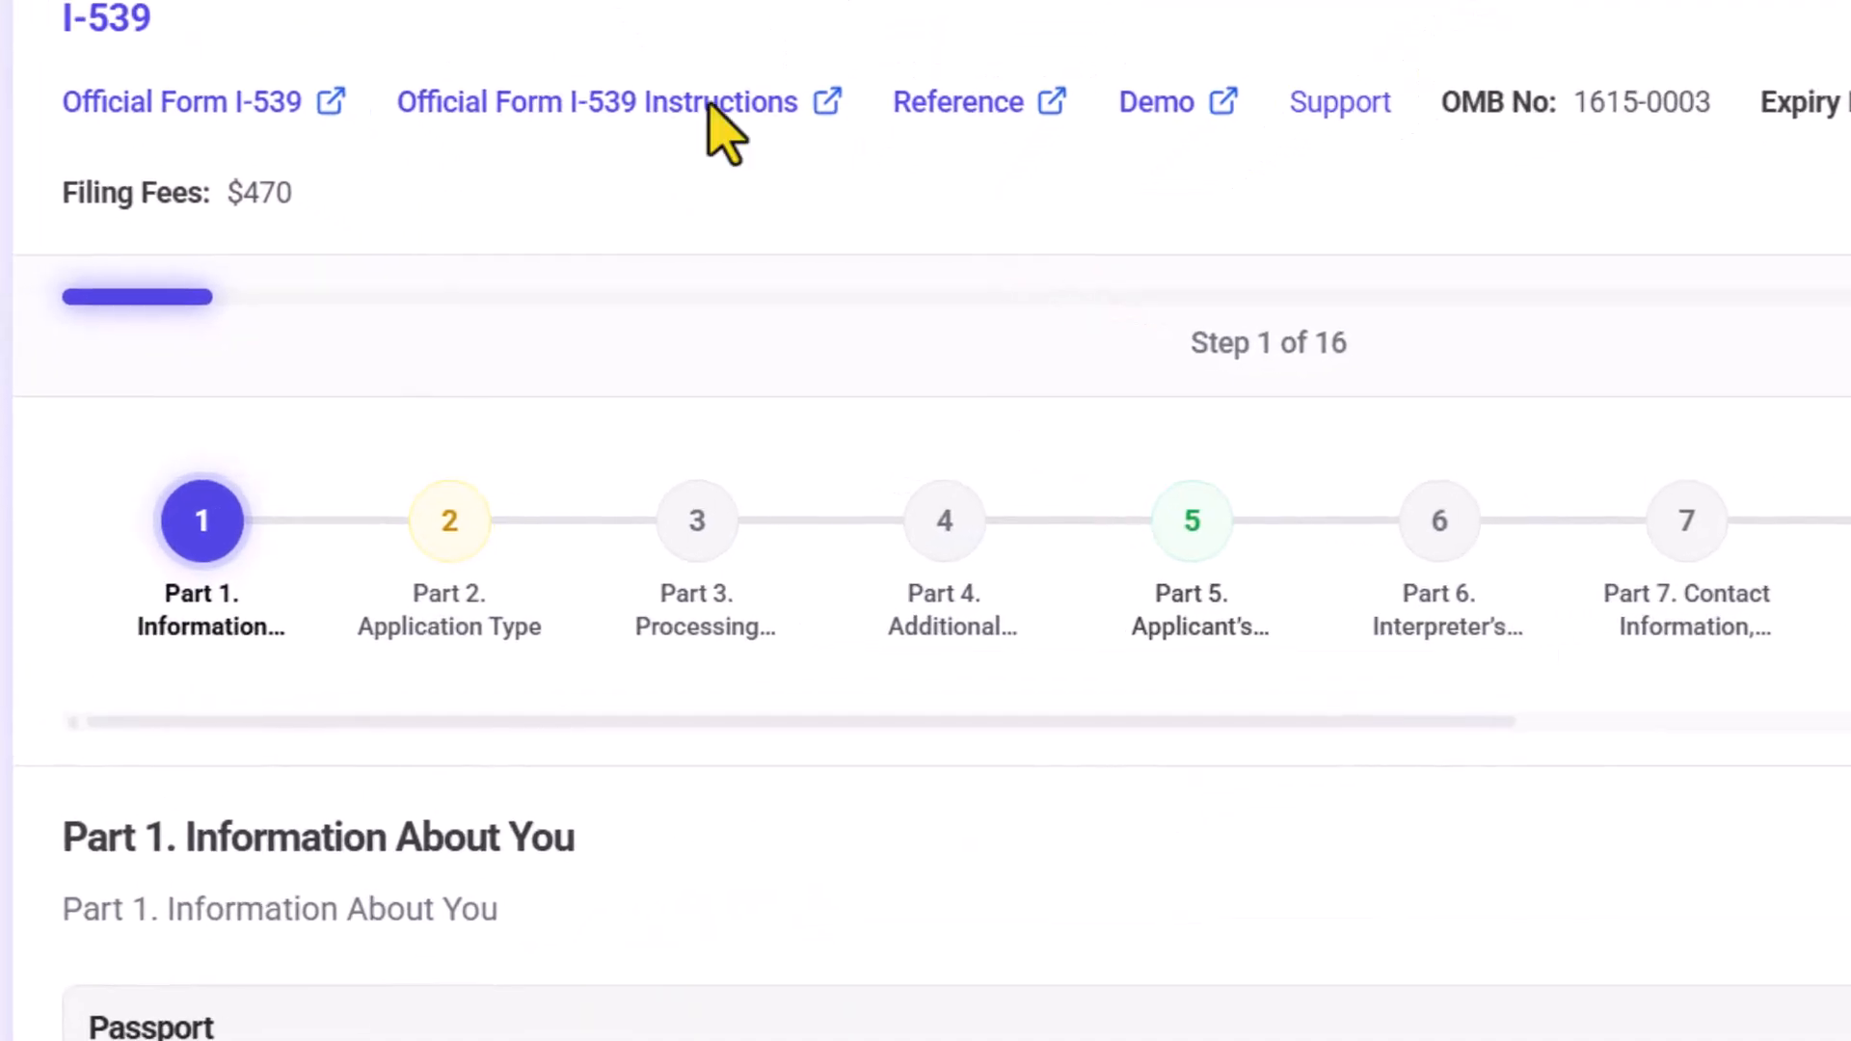
Examine the filing fee, the application's list of parts and the passport section of Part 1
drag(29, 178, 289, 181)
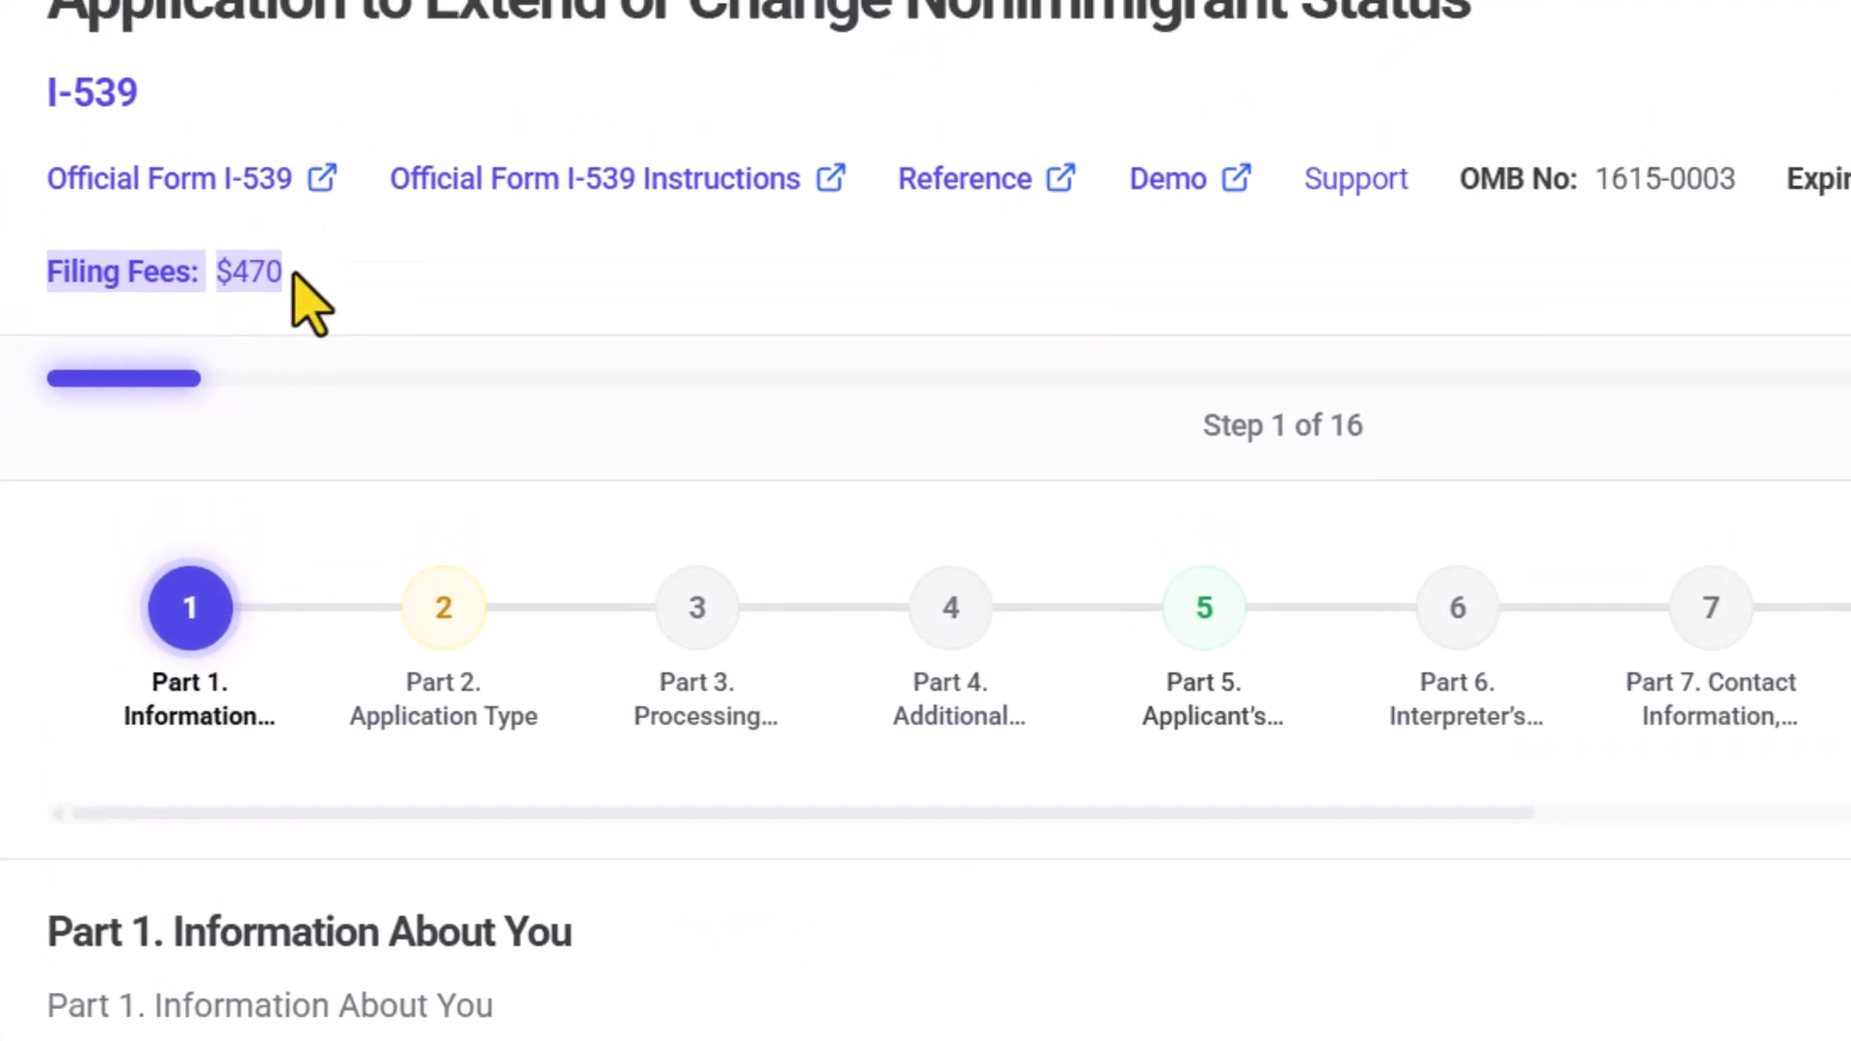
scroll(323, 960, down, 2)
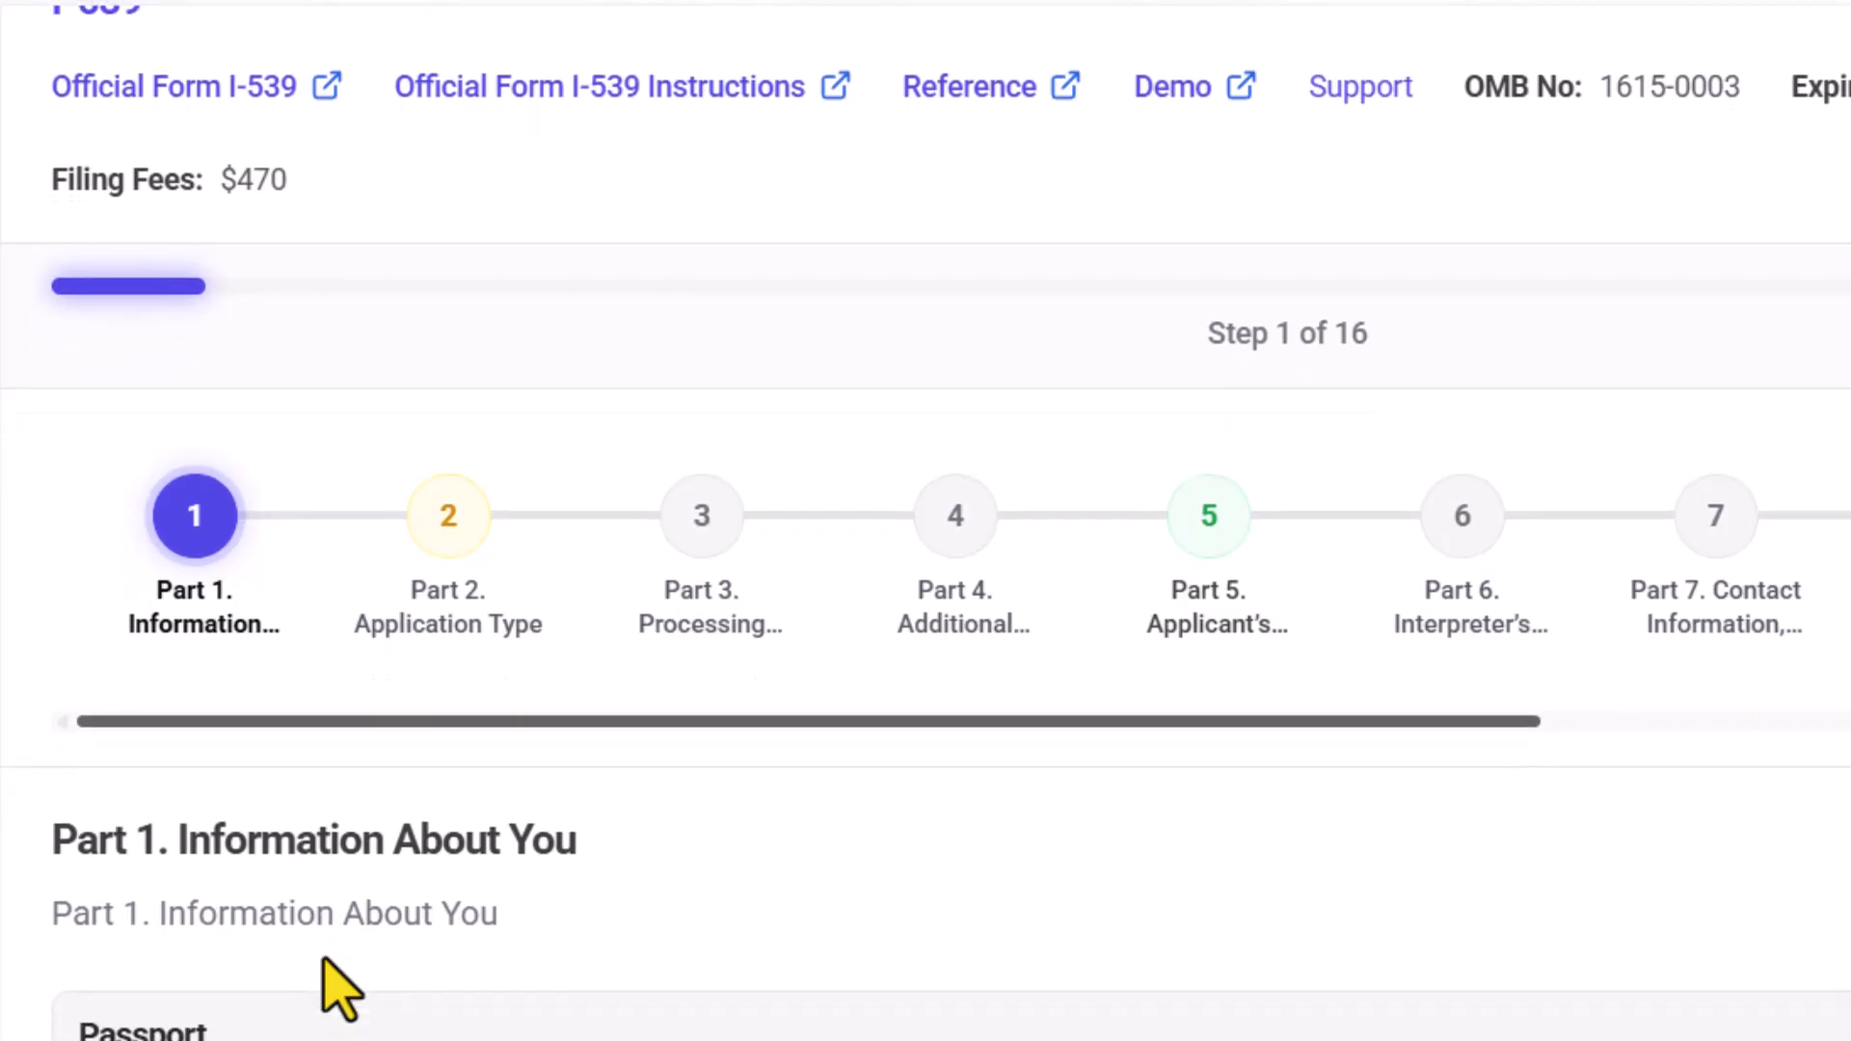
scroll(451, 483, down, 2)
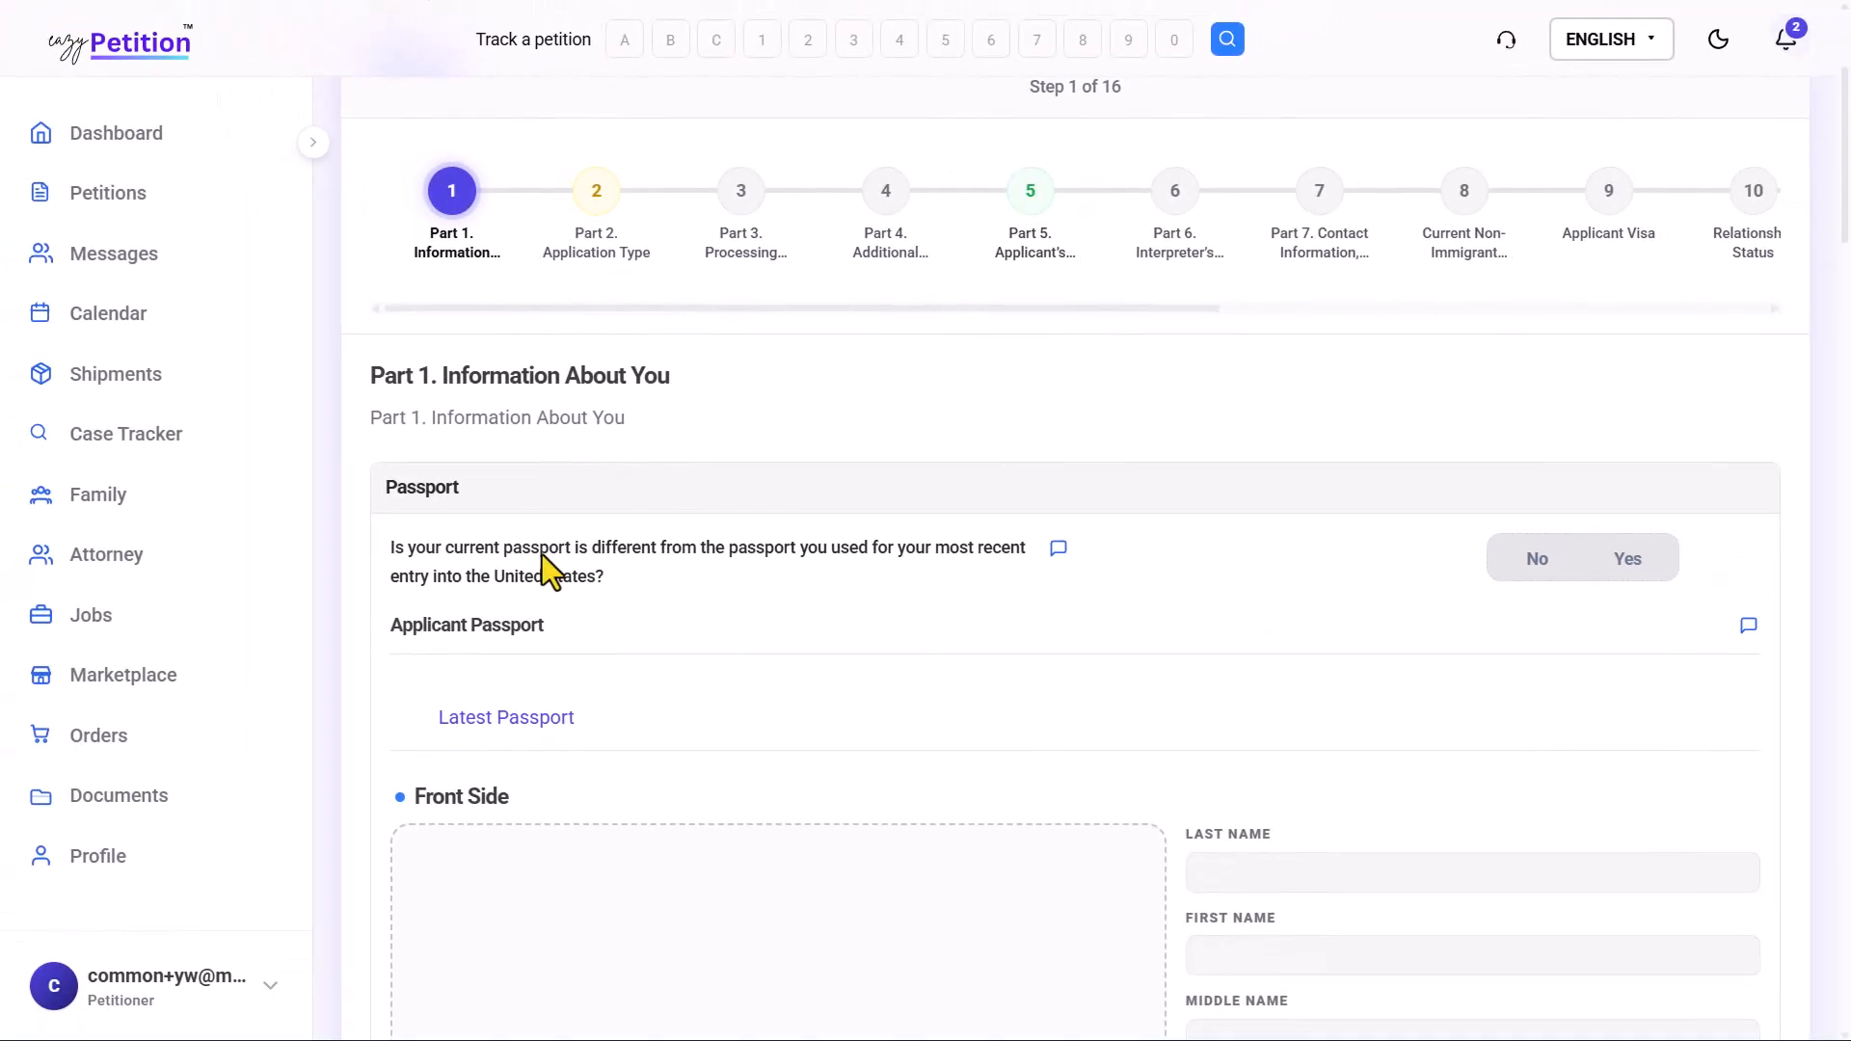
scroll(698, 602, down, 3)
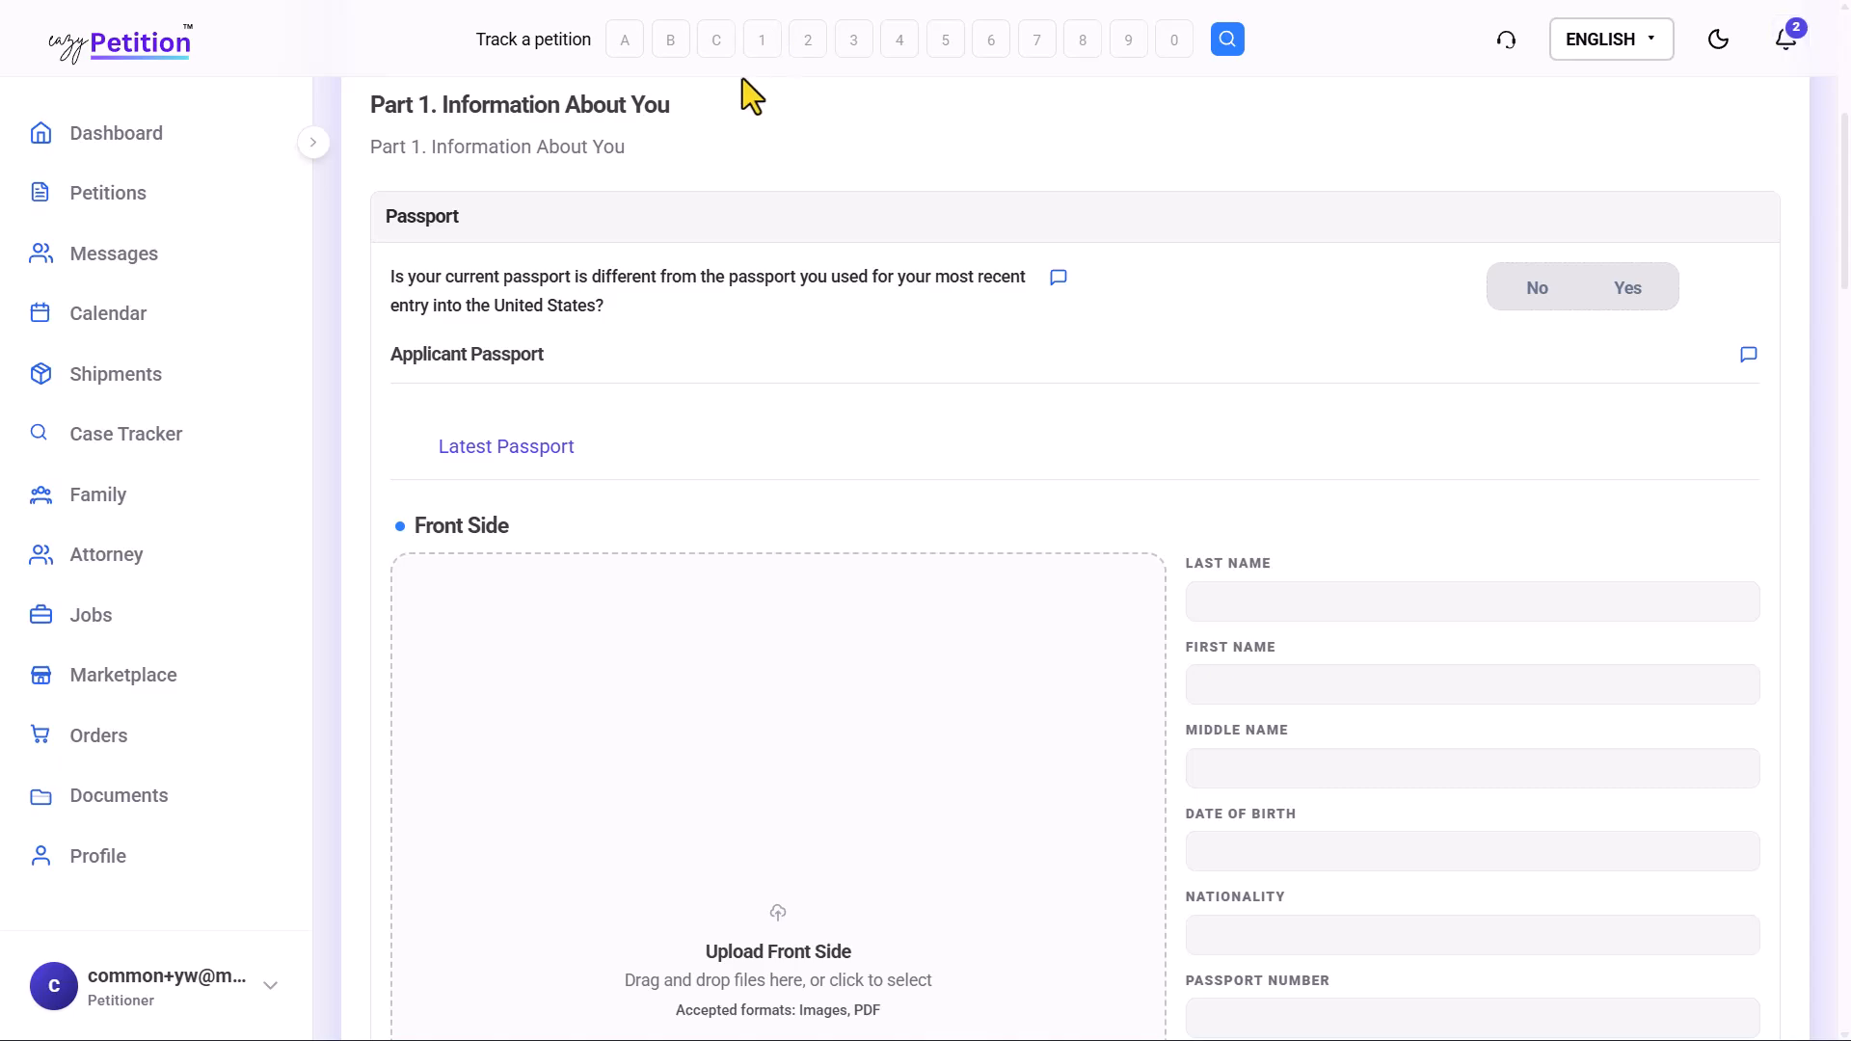
scroll(579, 392, down, 1)
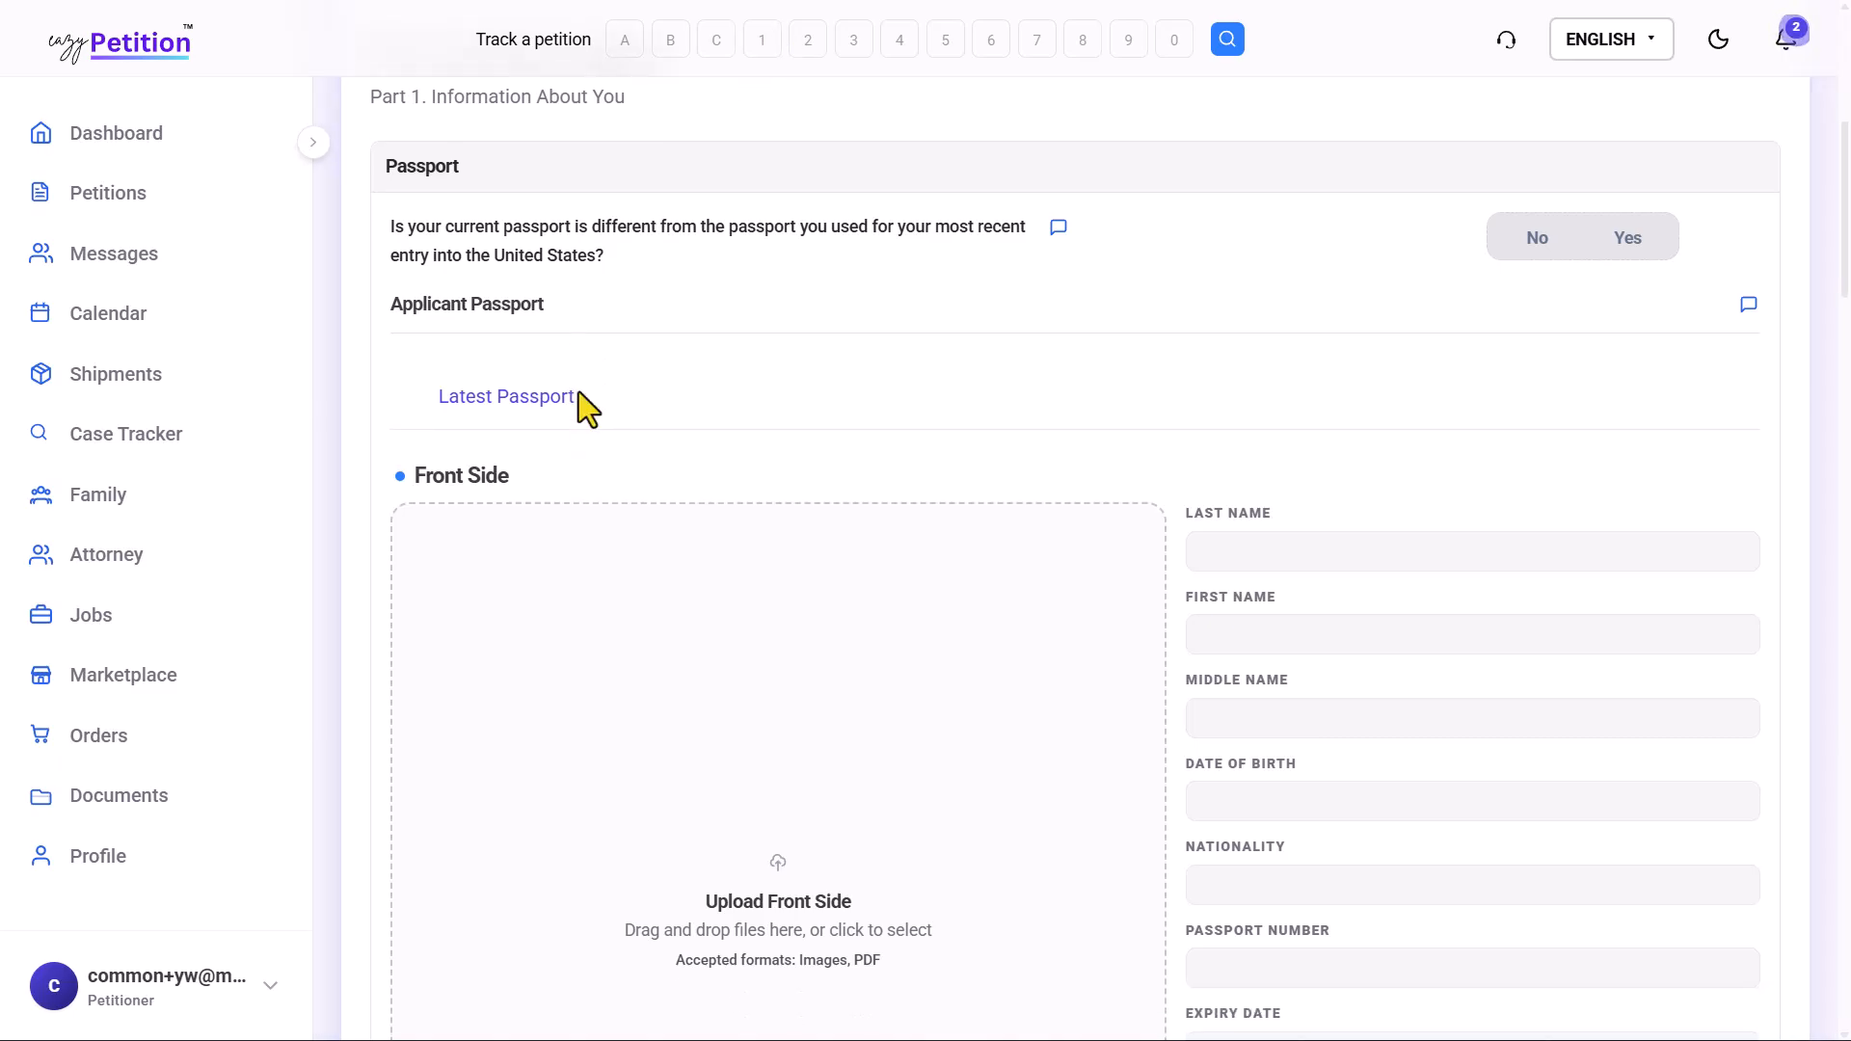
Answer Yes to whether the current passport differs from the one used for the most recent entry into the United States
drag(388, 211, 986, 224)
click(642, 224)
click(985, 223)
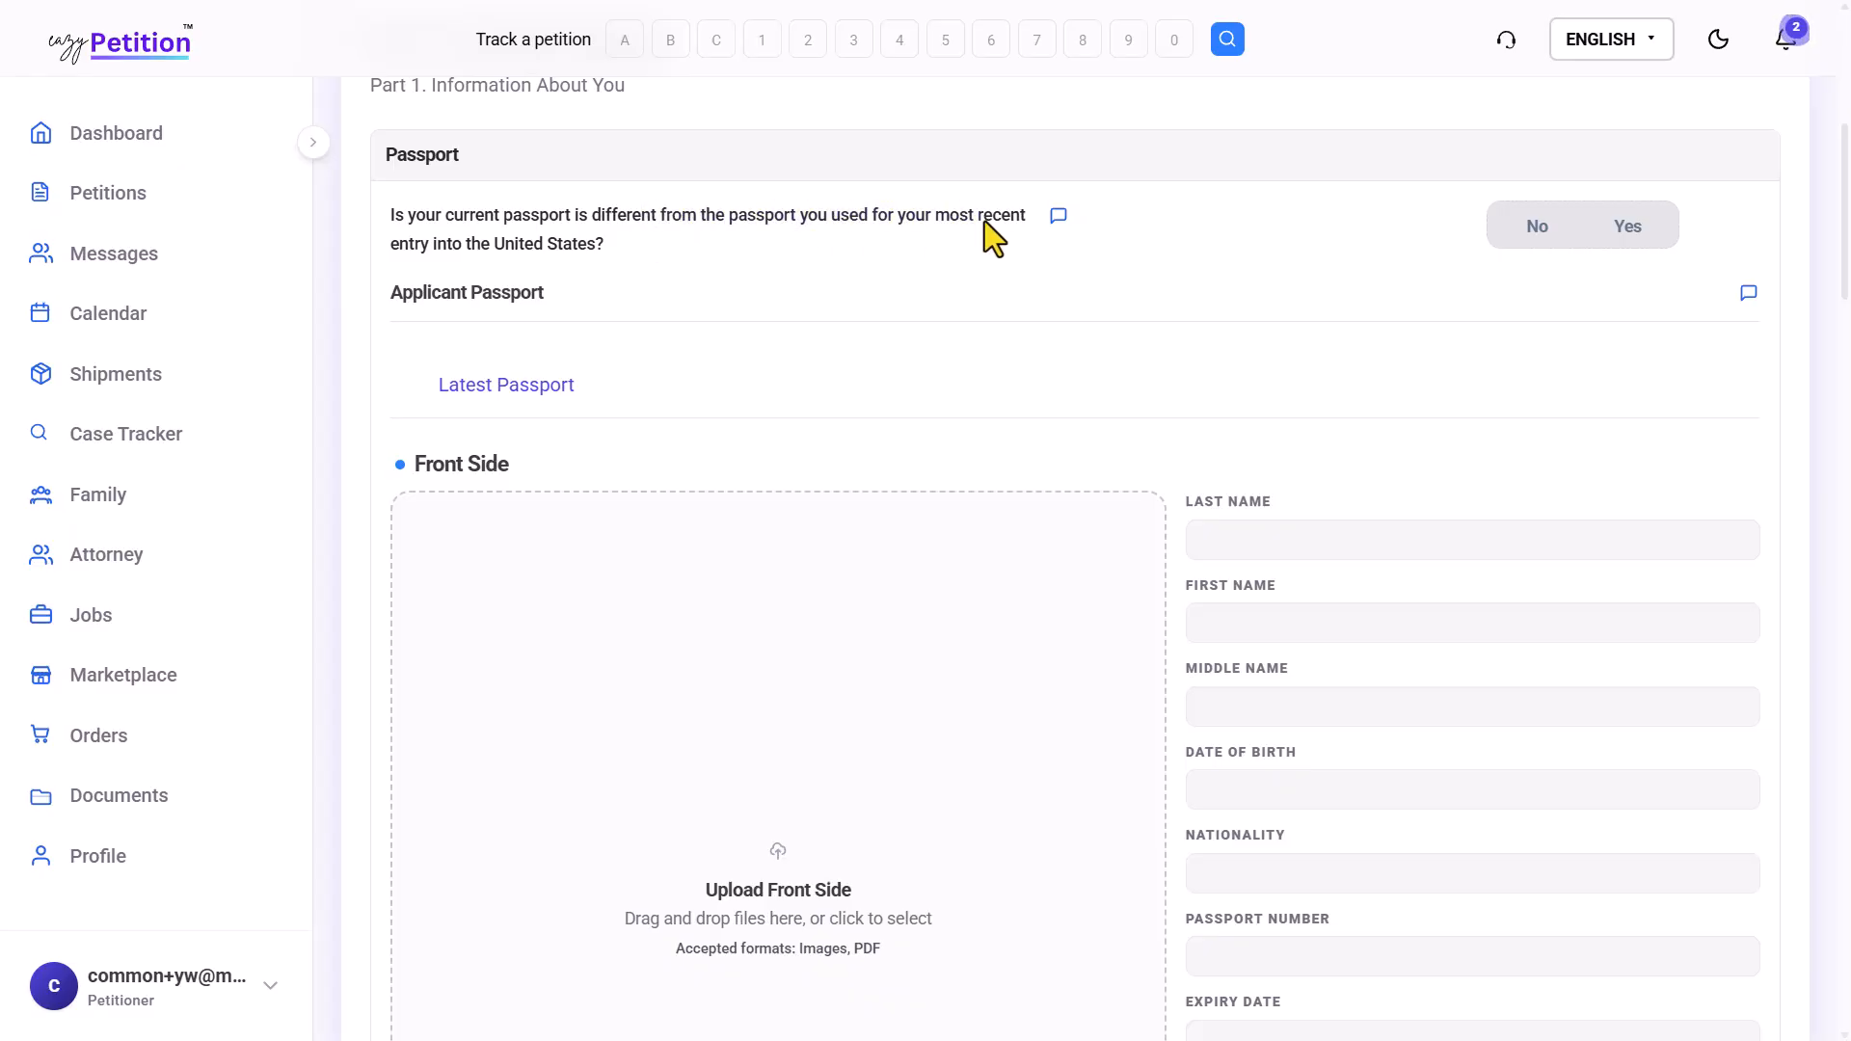
click(1610, 238)
Upload the front side of the passport used for the most recent entry and review the extracted passport details
scroll(1011, 581, down, 2)
scroll(1011, 584, down, 2)
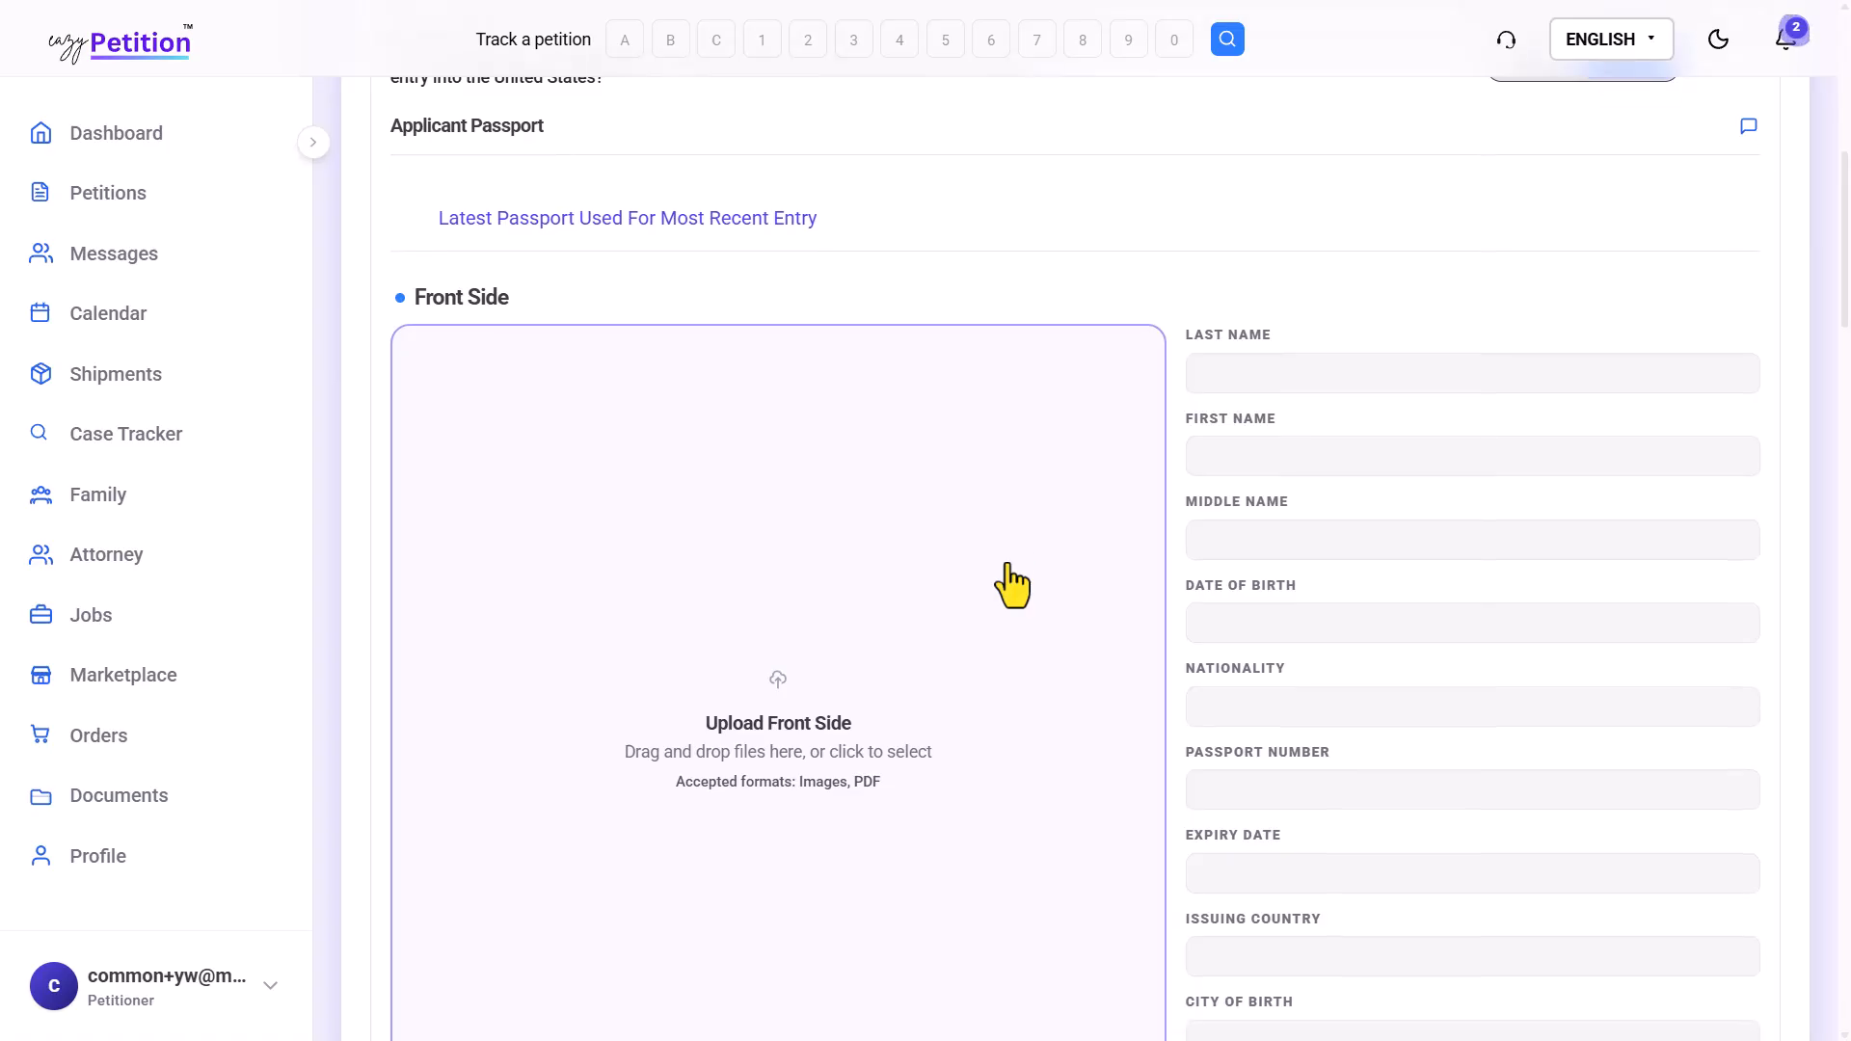
scroll(1011, 584, down, 2)
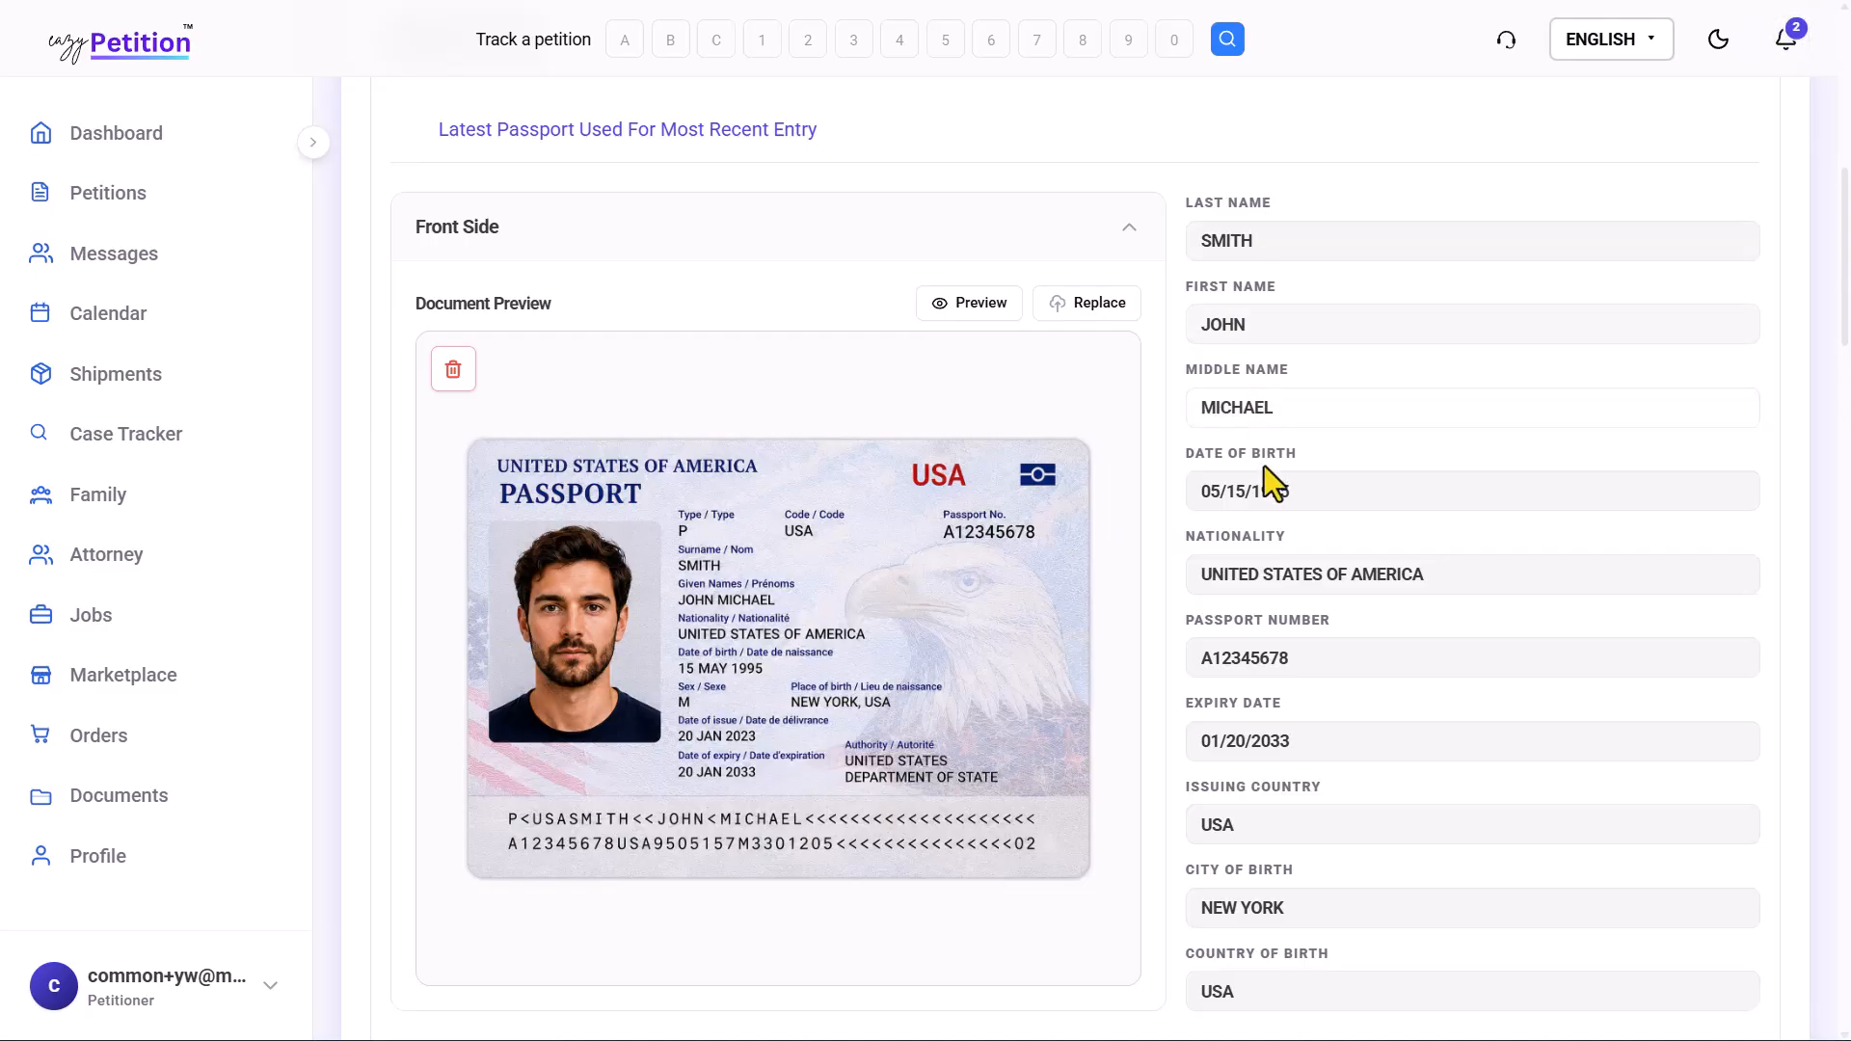
scroll(1269, 521, down, 2)
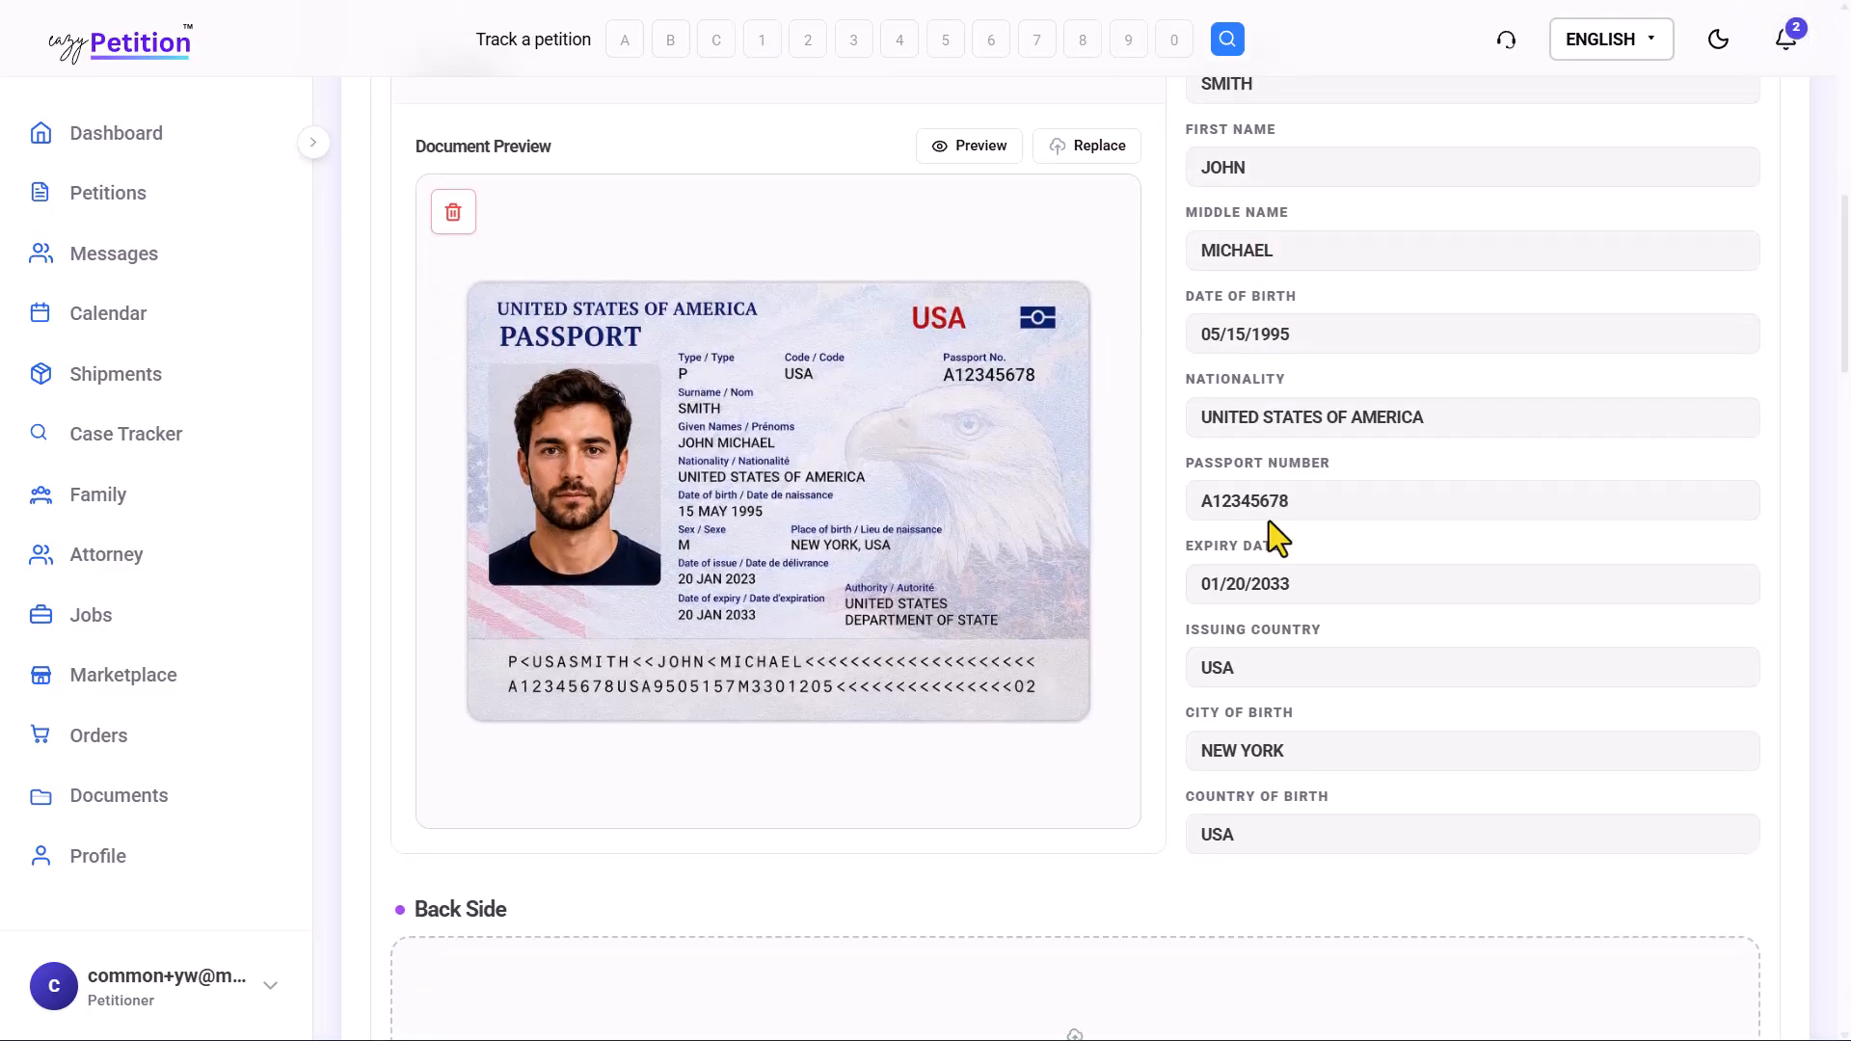
scroll(1269, 523, down, 2)
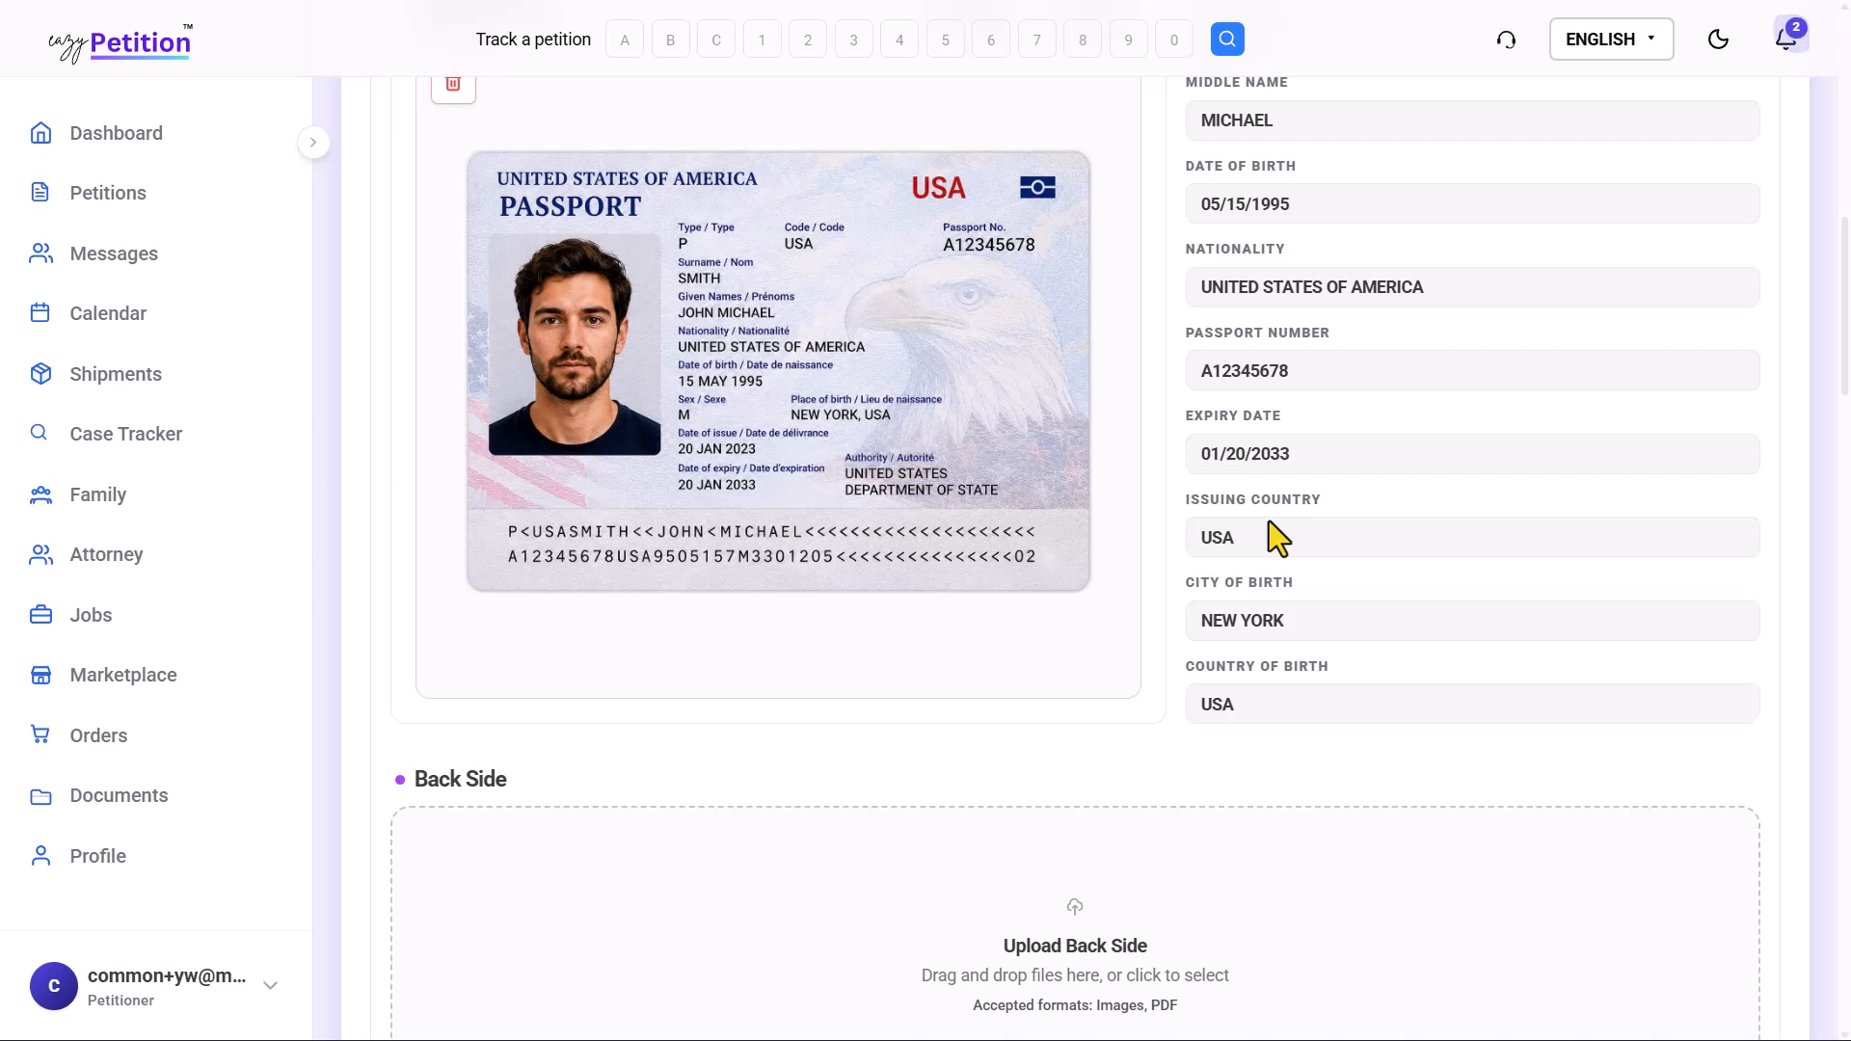
Examine the rest of Part 1 for the name, birth and passport fields filled in from the uploaded passport
scroll(1270, 524, down, 2)
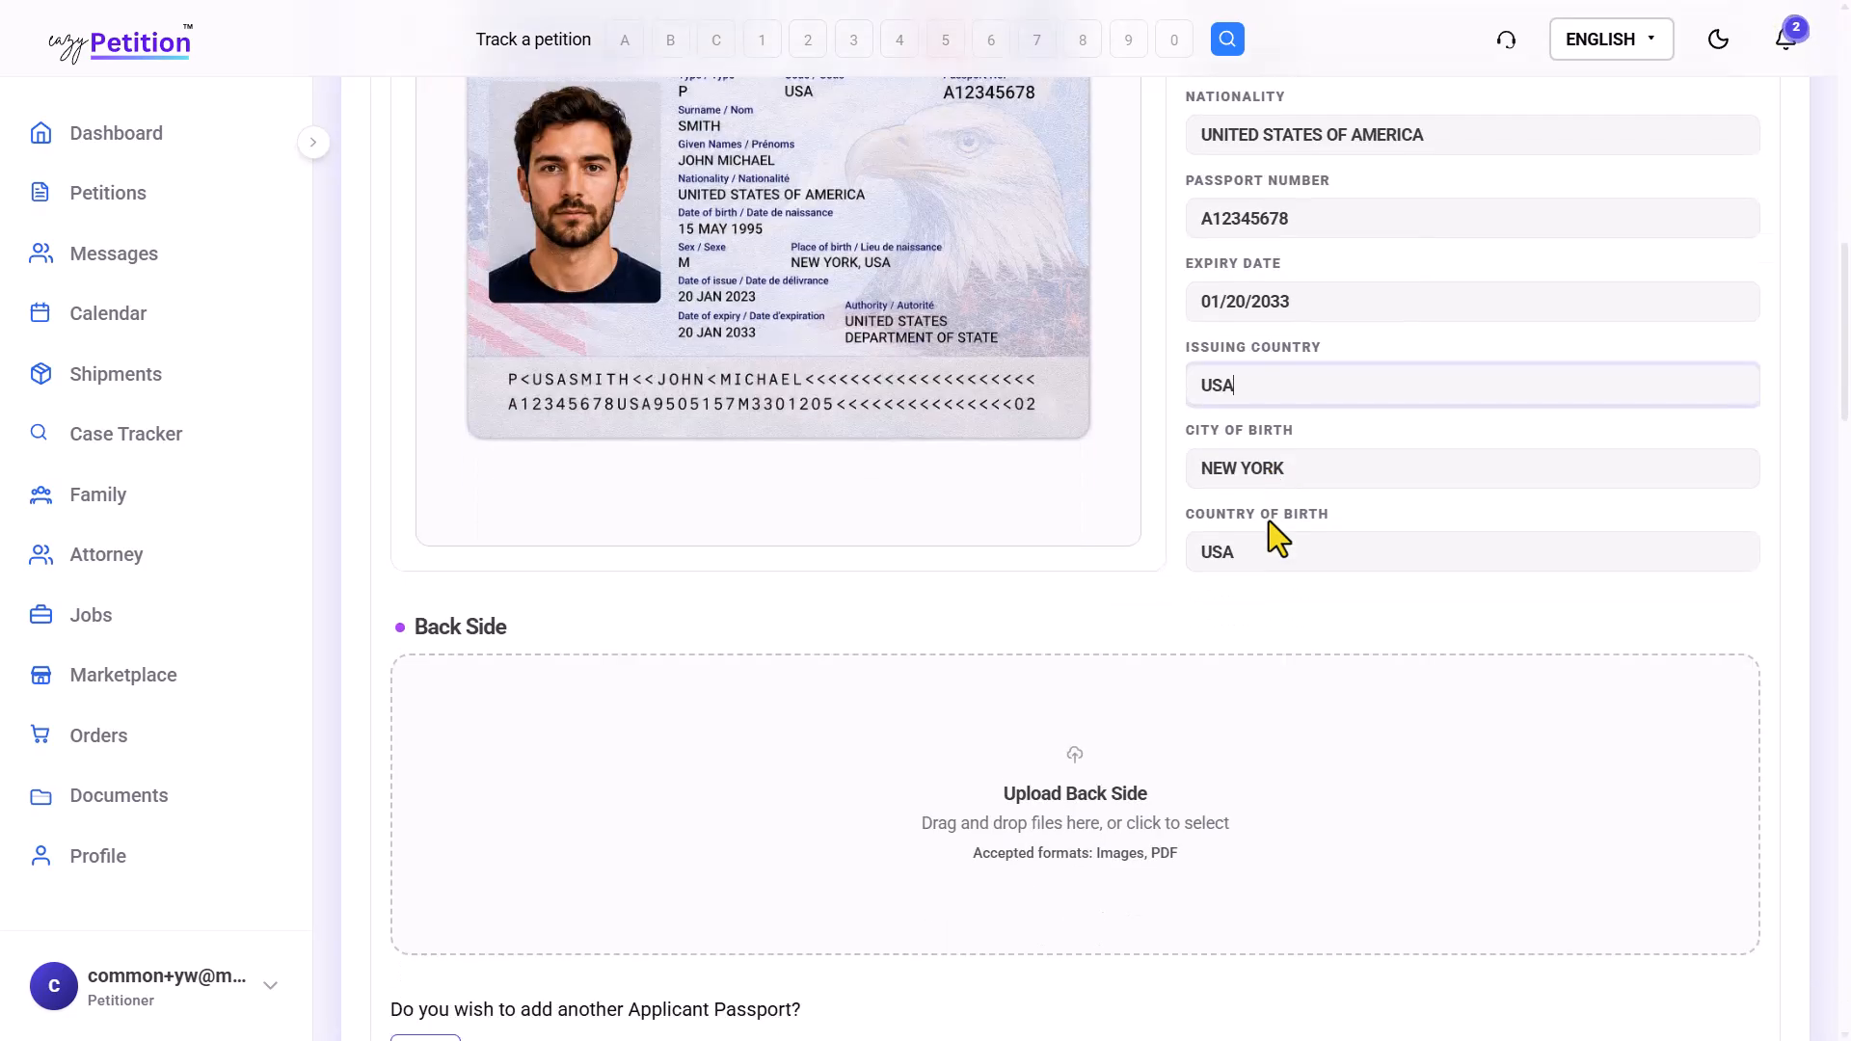
scroll(1208, 737, down, 4)
scroll(1208, 747, down, 5)
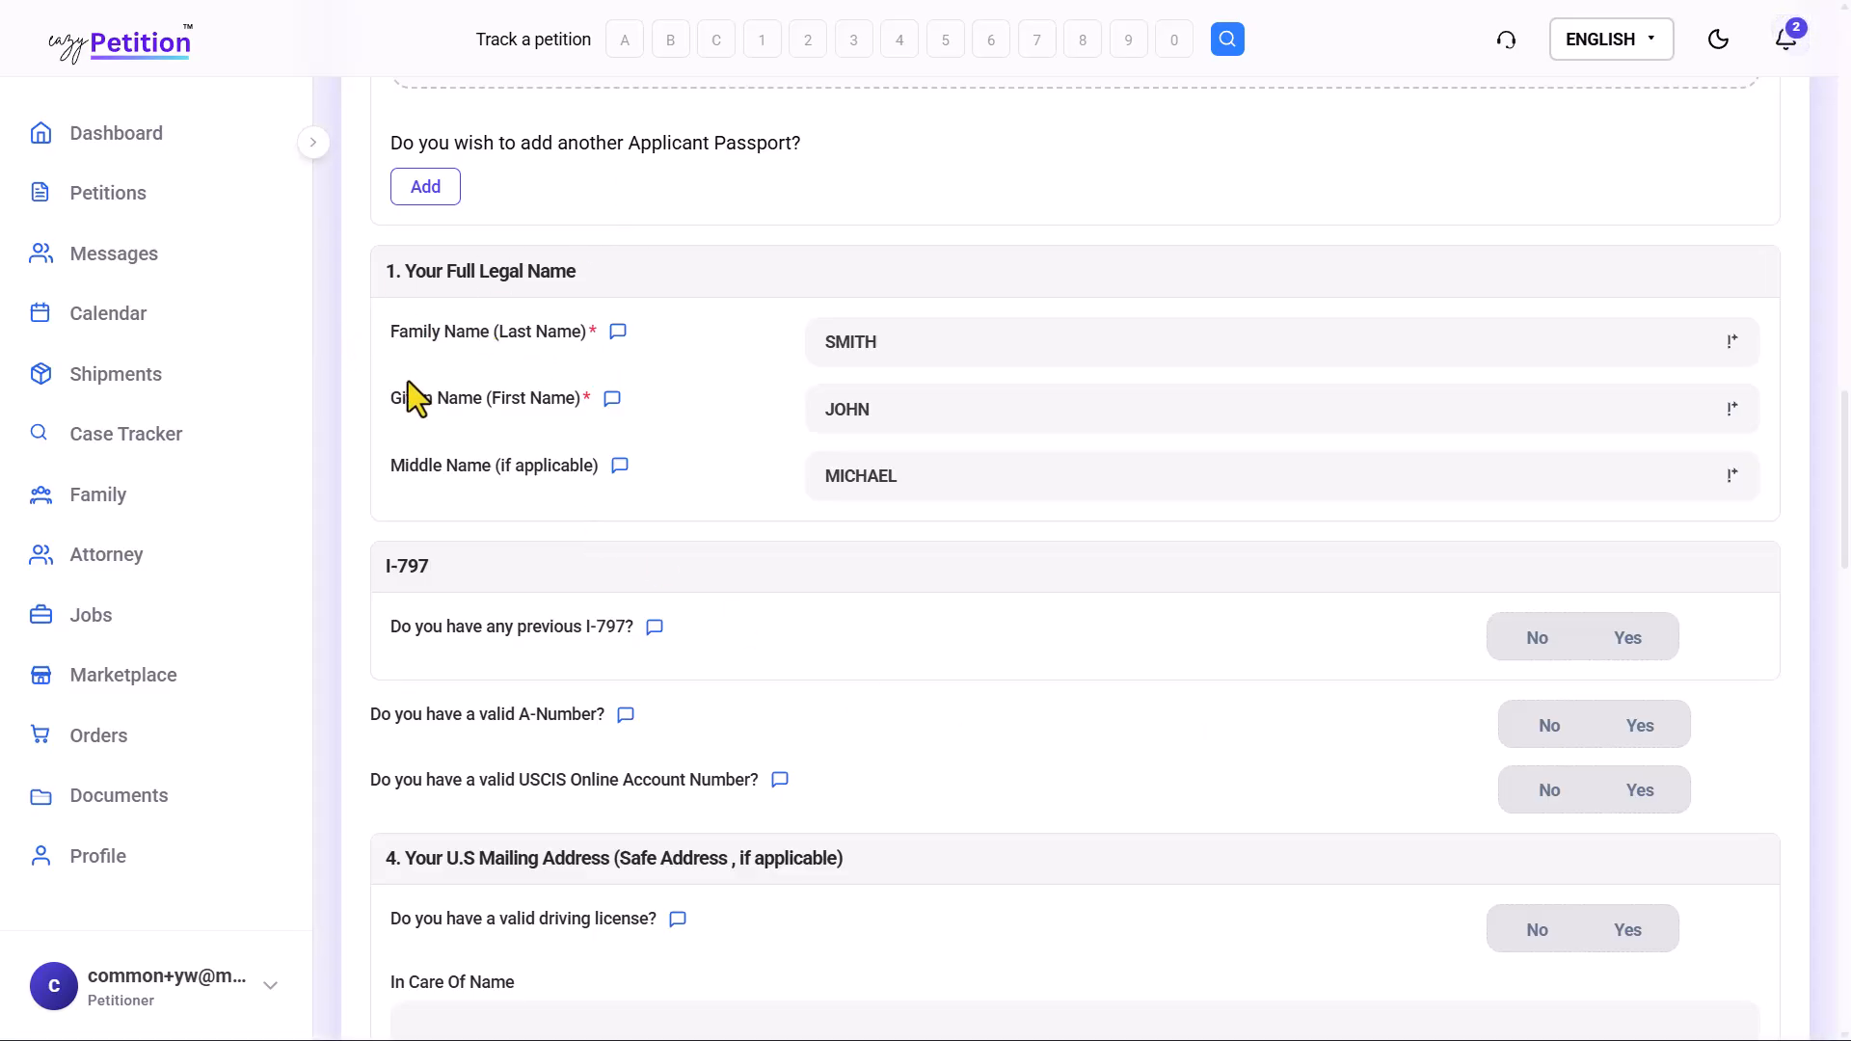
scroll(658, 754, down, 10)
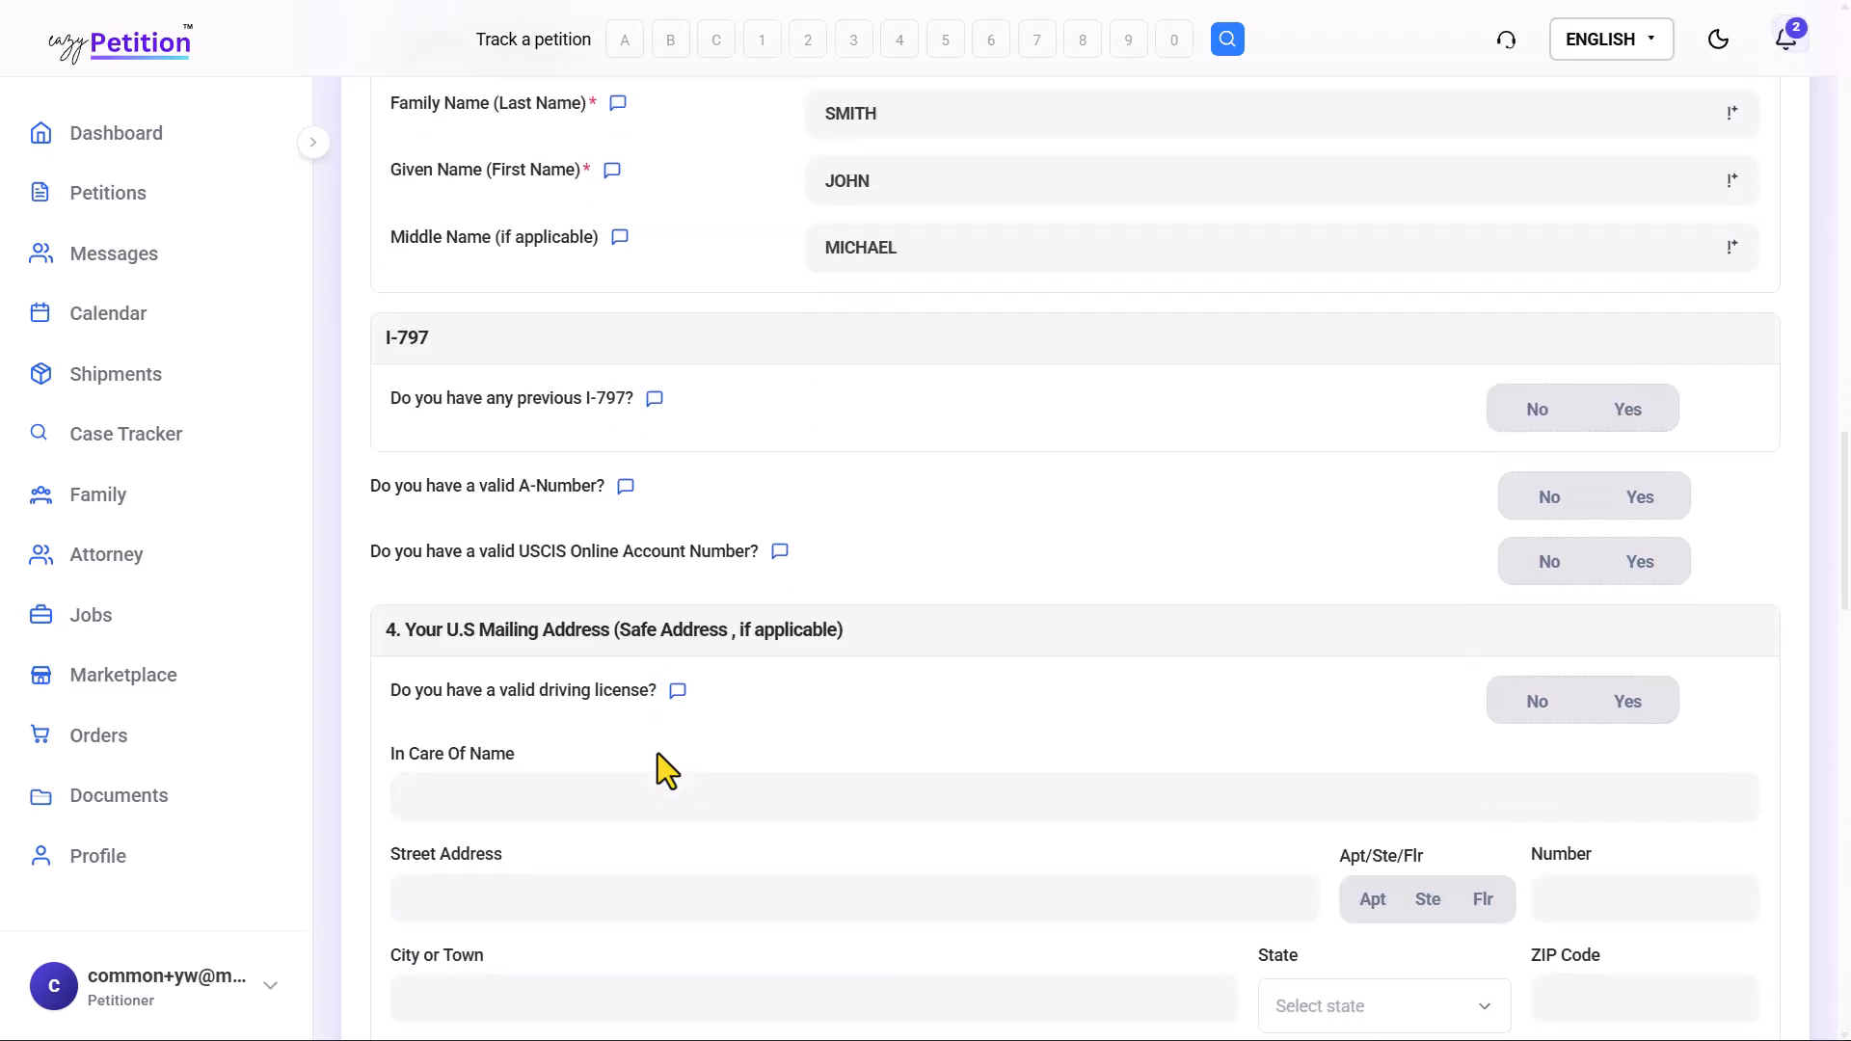
scroll(658, 754, down, 4)
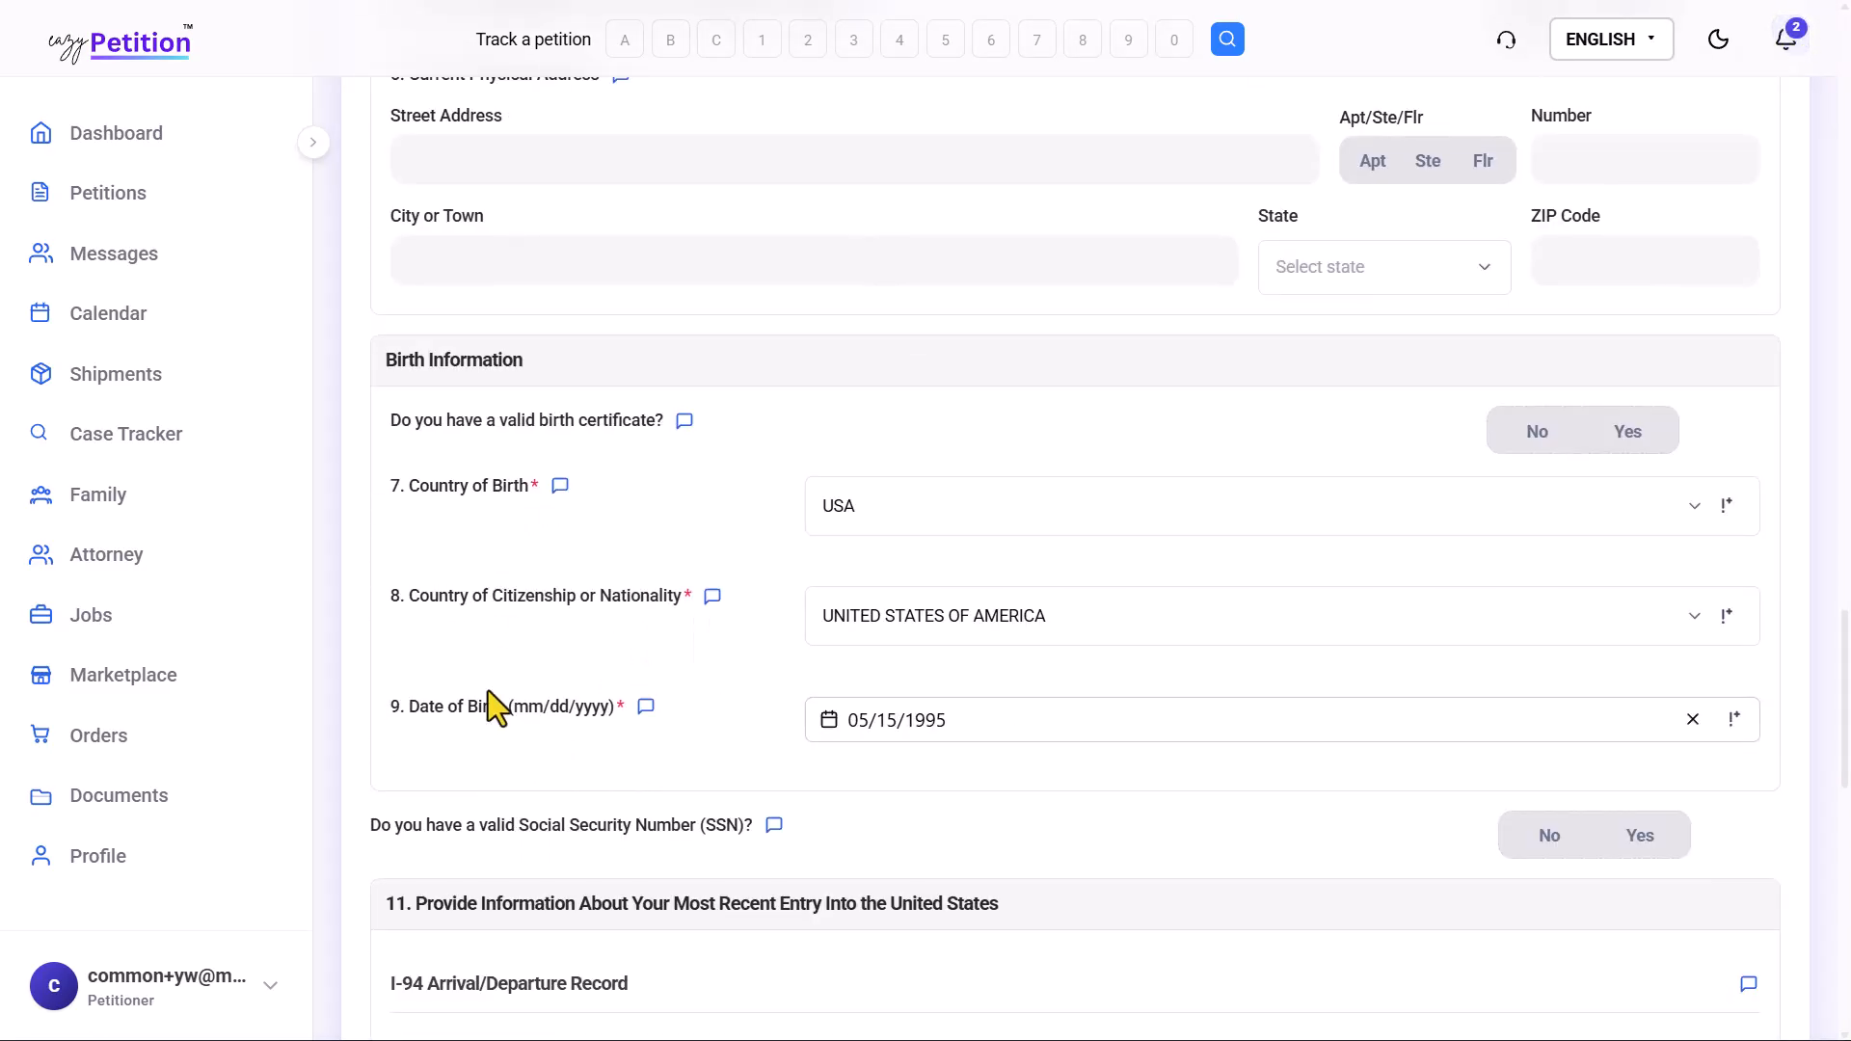
scroll(579, 709, down, 14)
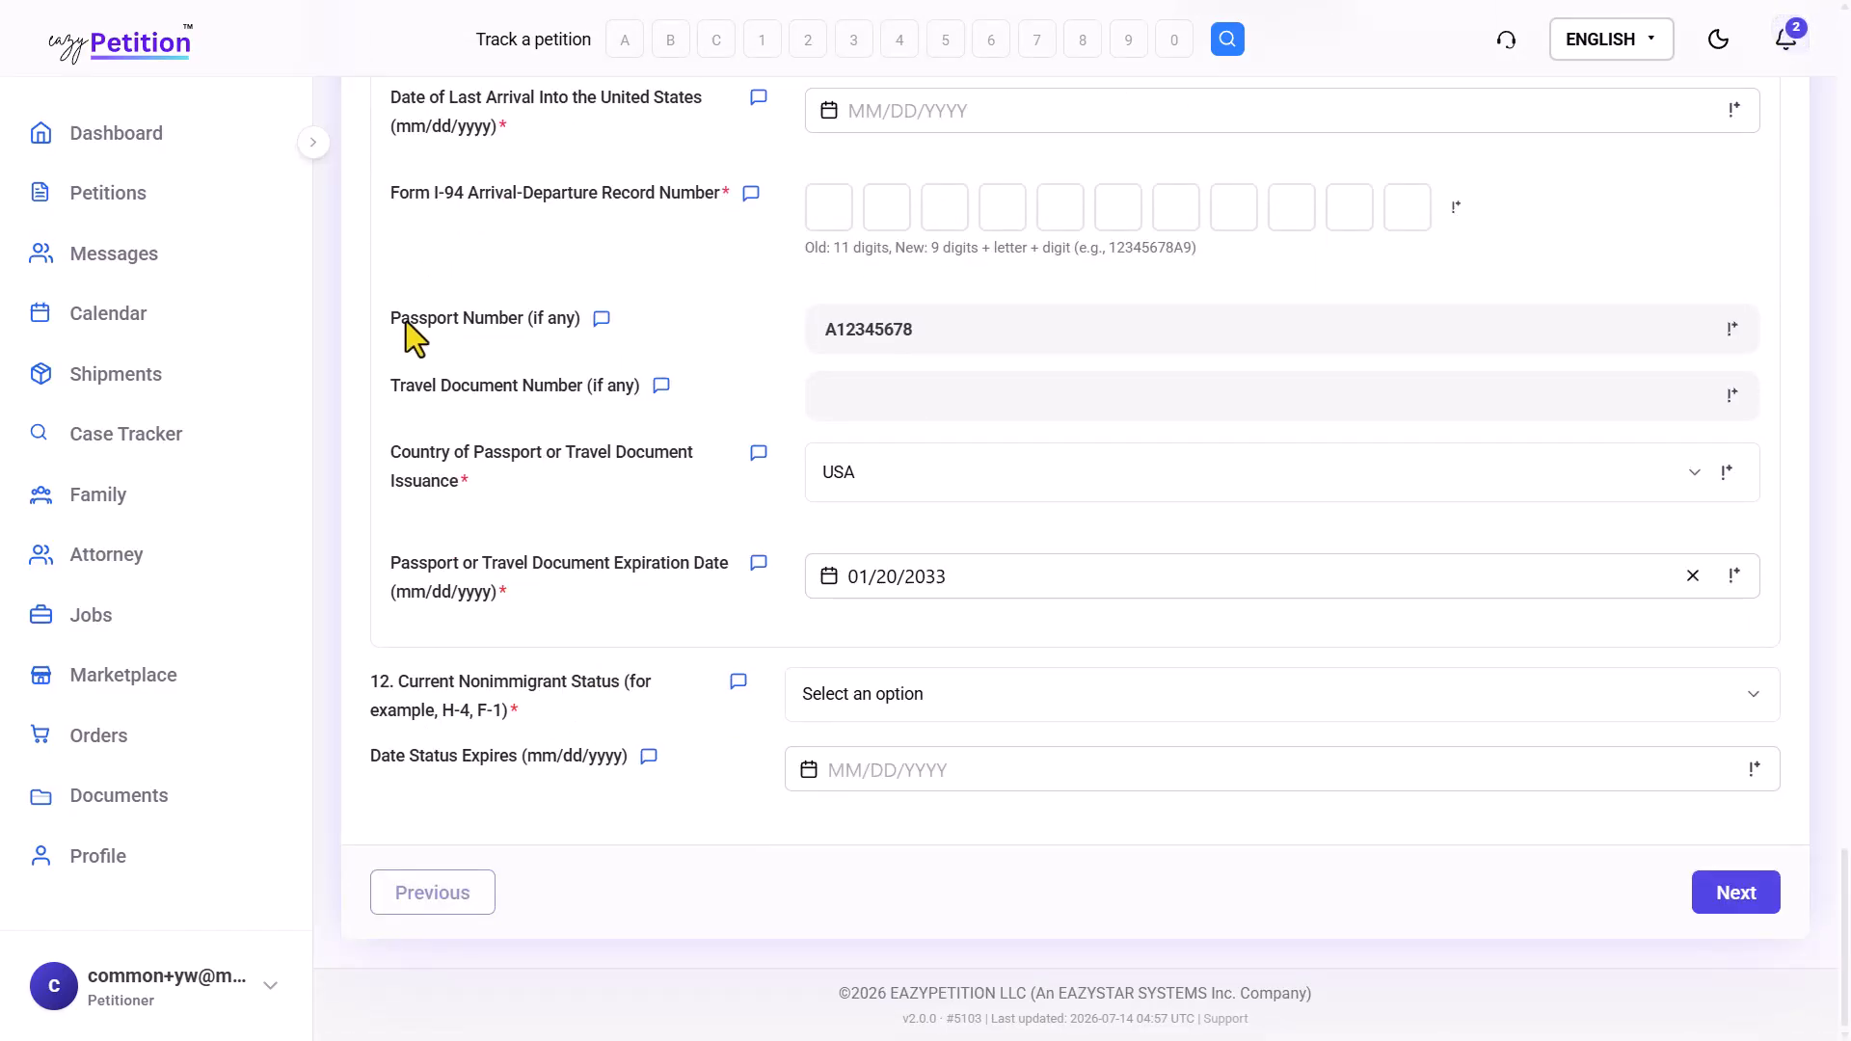
click(478, 318)
drag(398, 459, 471, 459)
click(494, 493)
click(690, 569)
scroll(648, 691, up, 15)
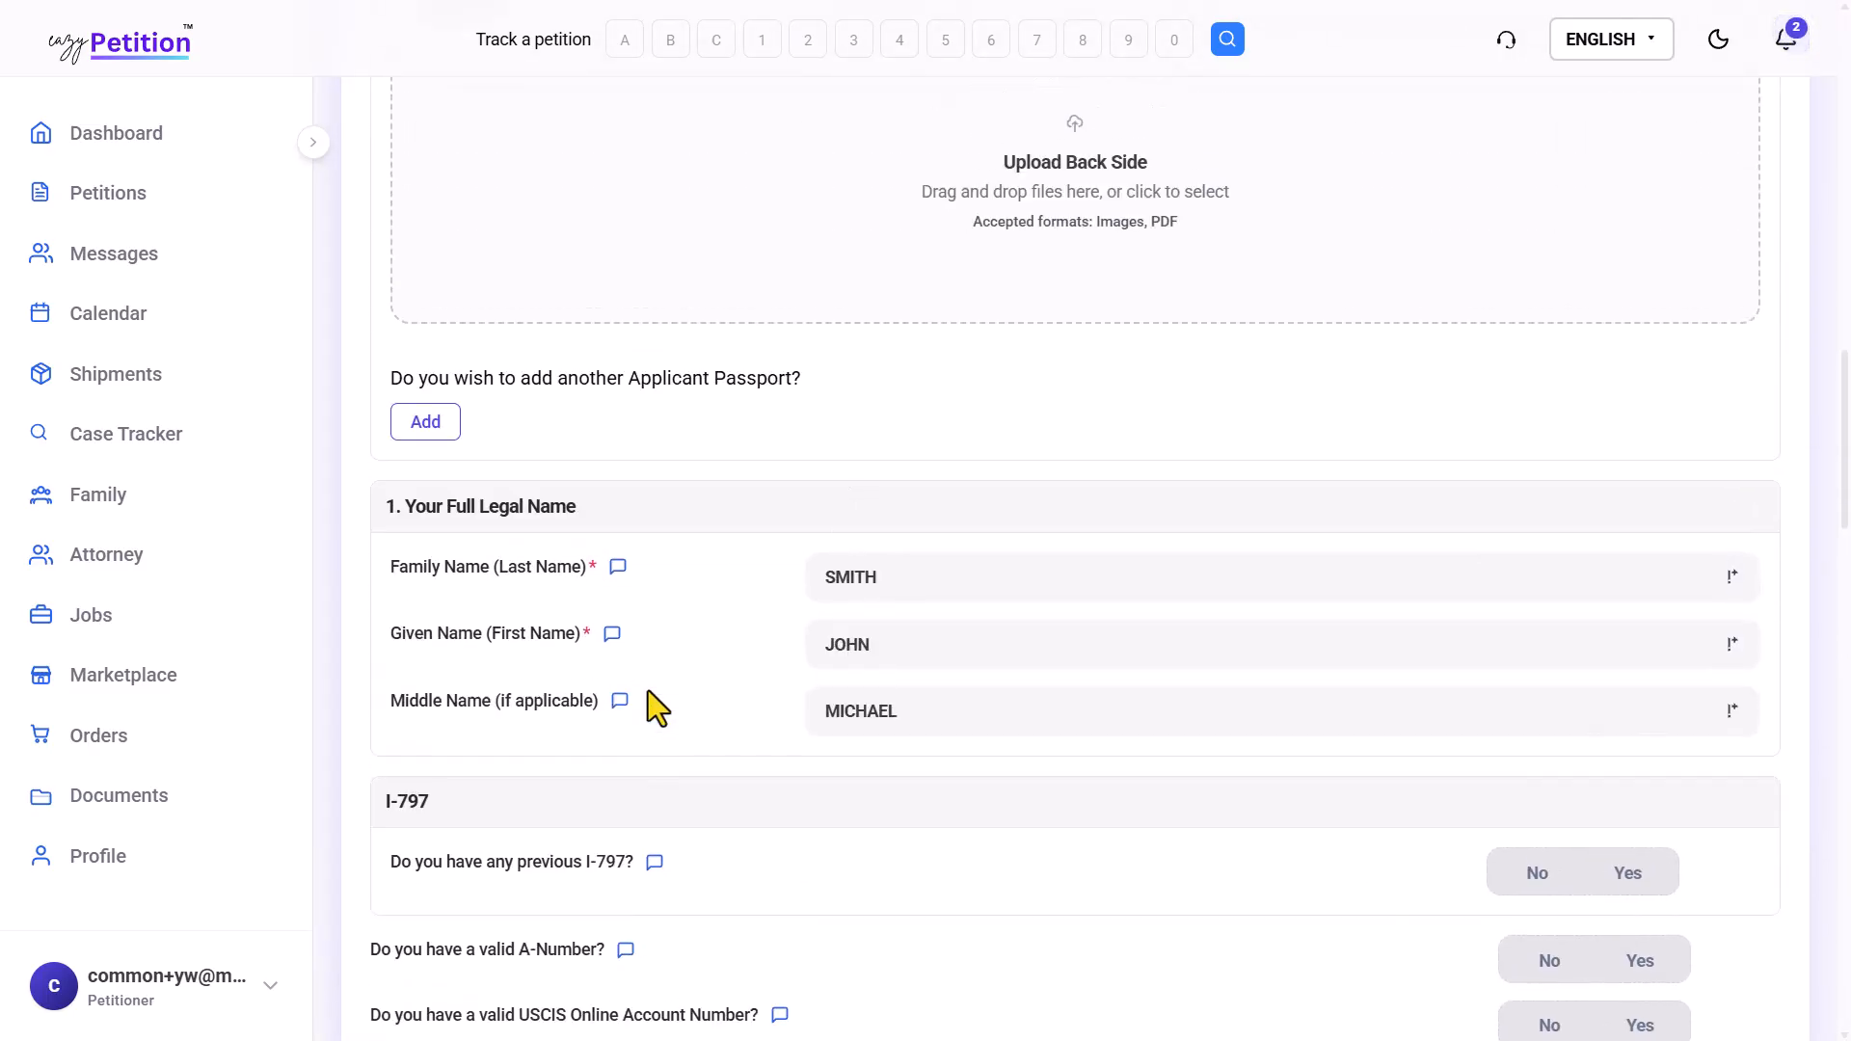
scroll(648, 693, up, 2)
Answer Yes to having a previous I-797 and check the upload section for the approval or receipt notice
scroll(648, 692, down, 7)
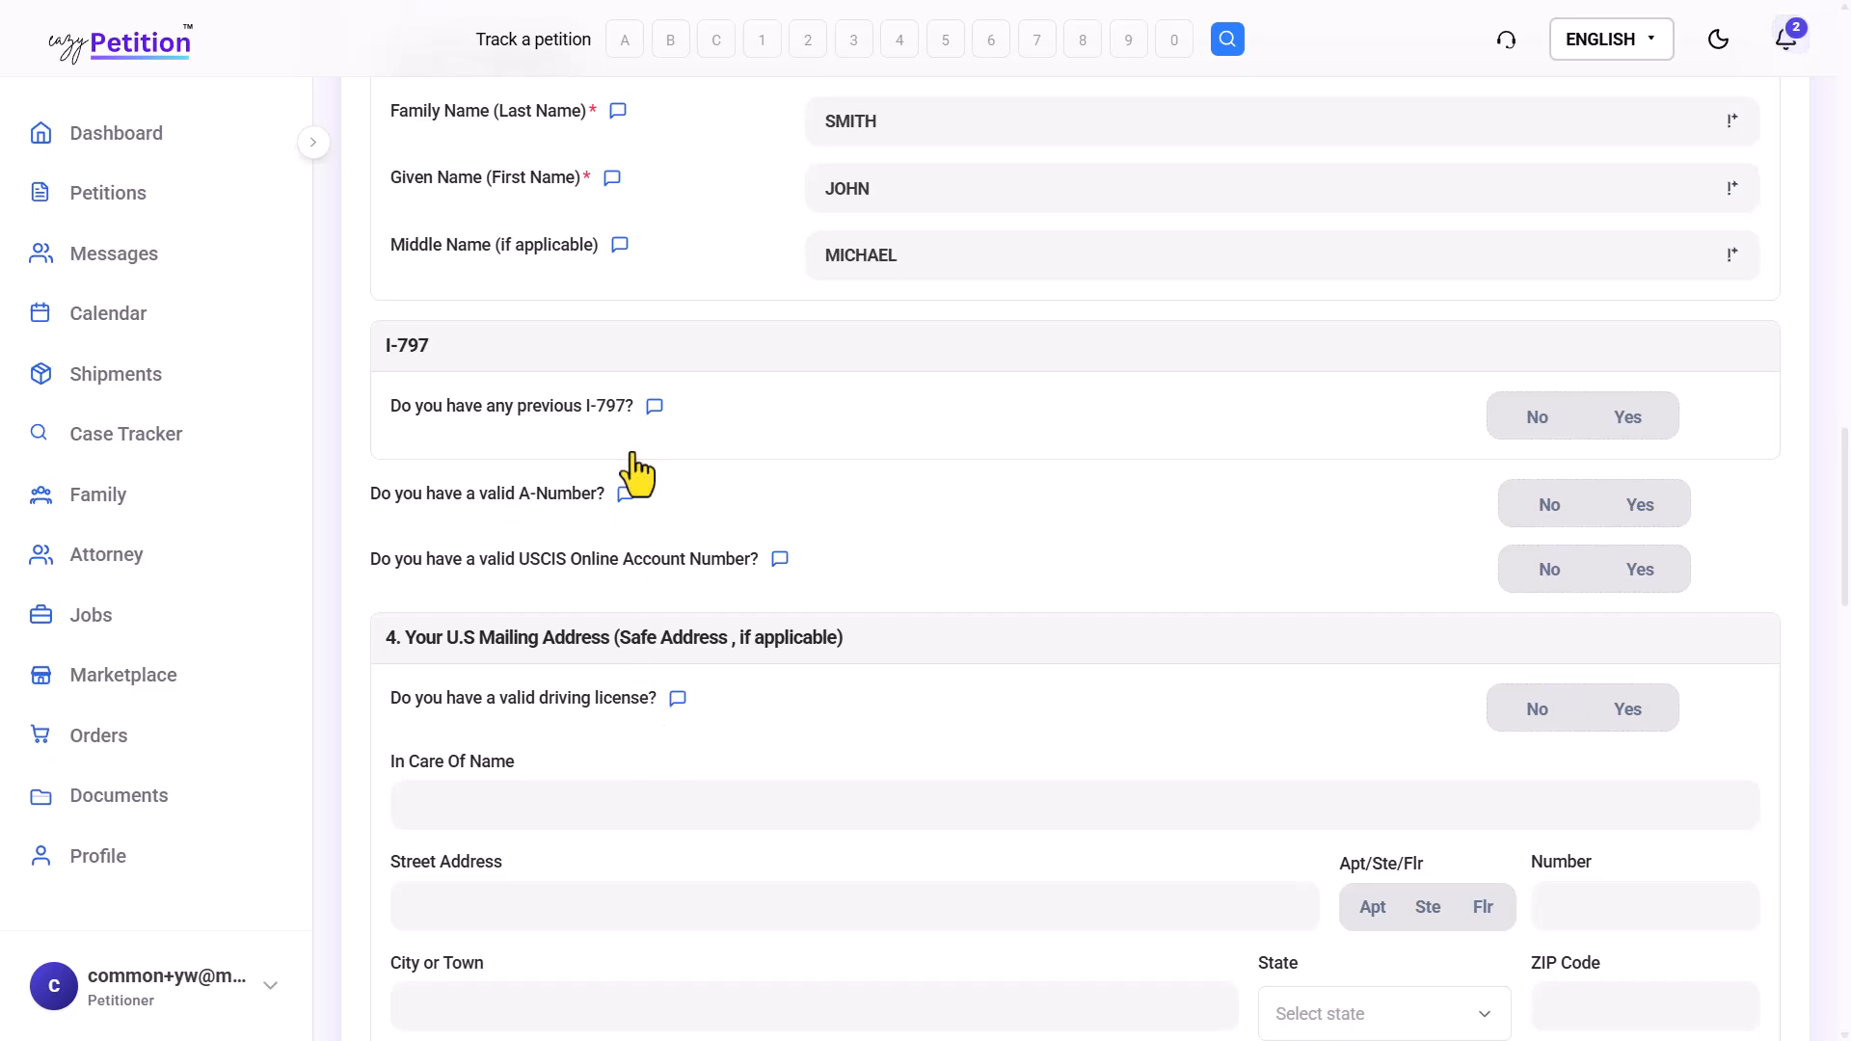
scroll(733, 451, down, 2)
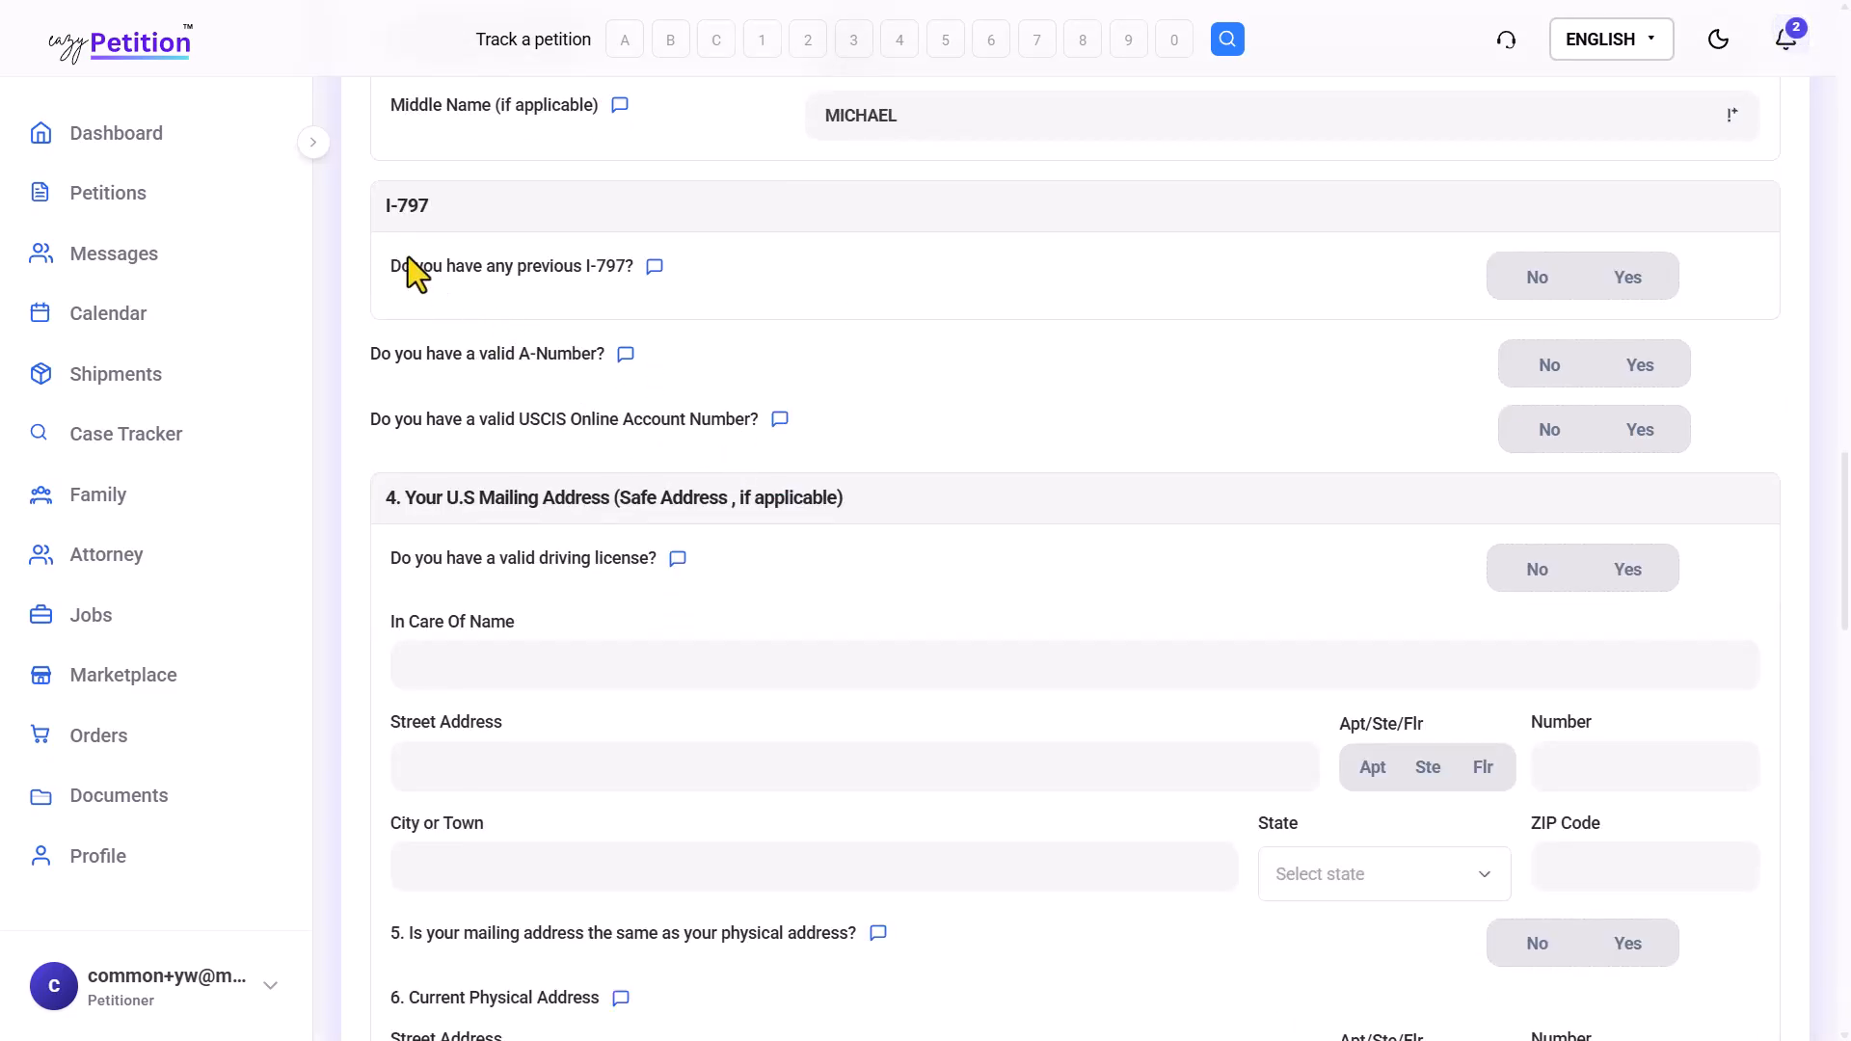
click(604, 265)
click(1602, 289)
scroll(950, 620, down, 2)
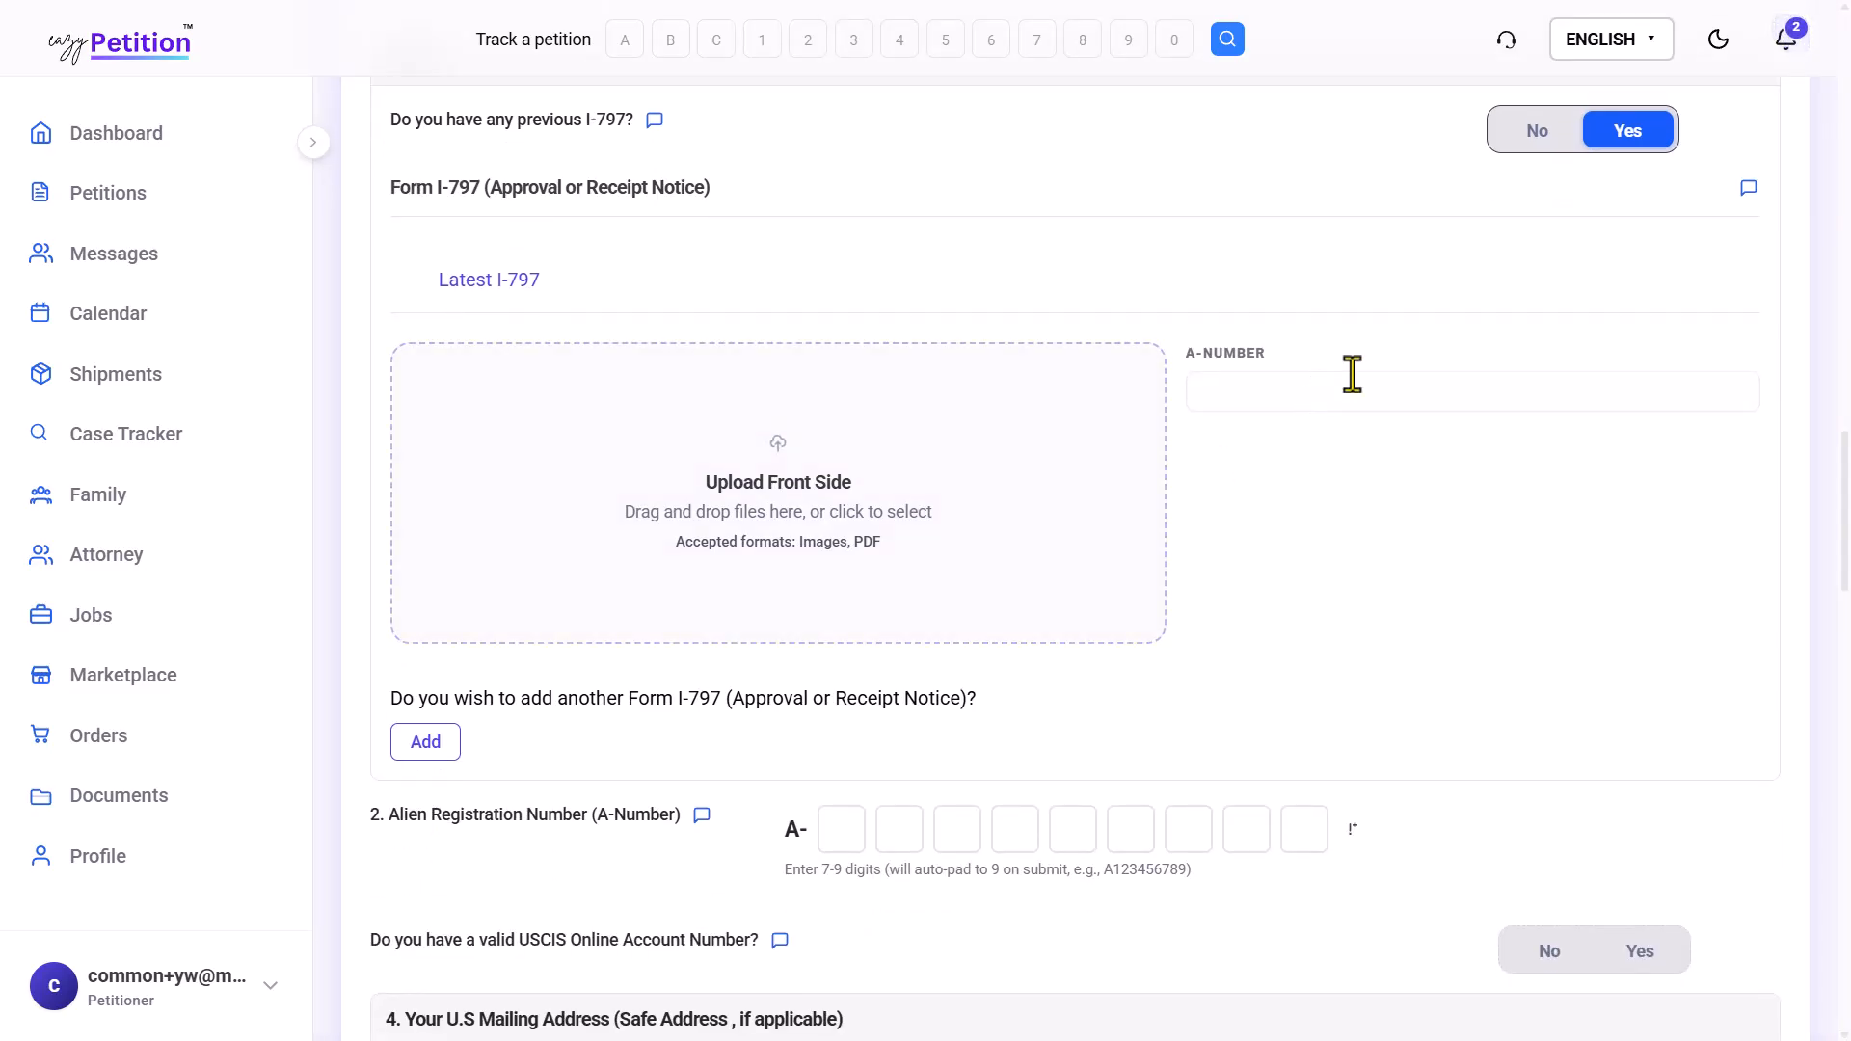
Answer Yes to having a valid USCIS Online Account Number and check the account number field
scroll(1246, 731, down, 4)
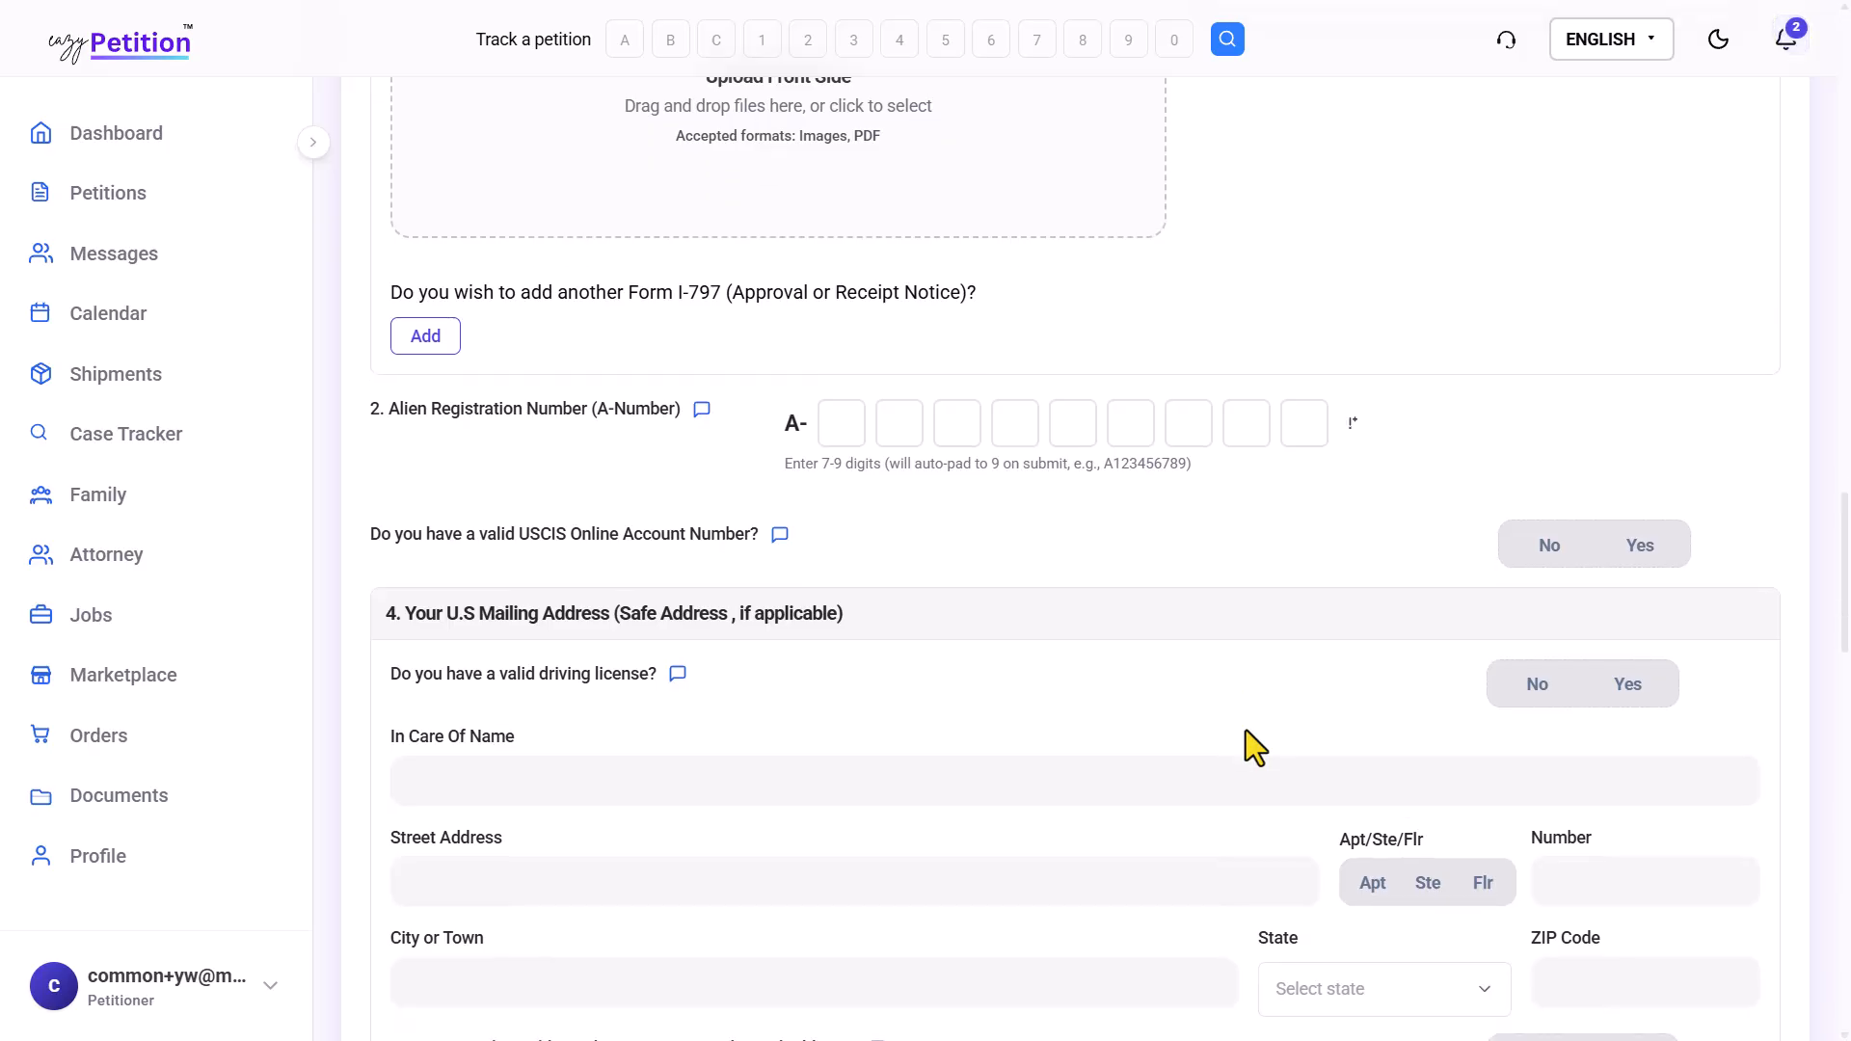
scroll(930, 778, down, 1)
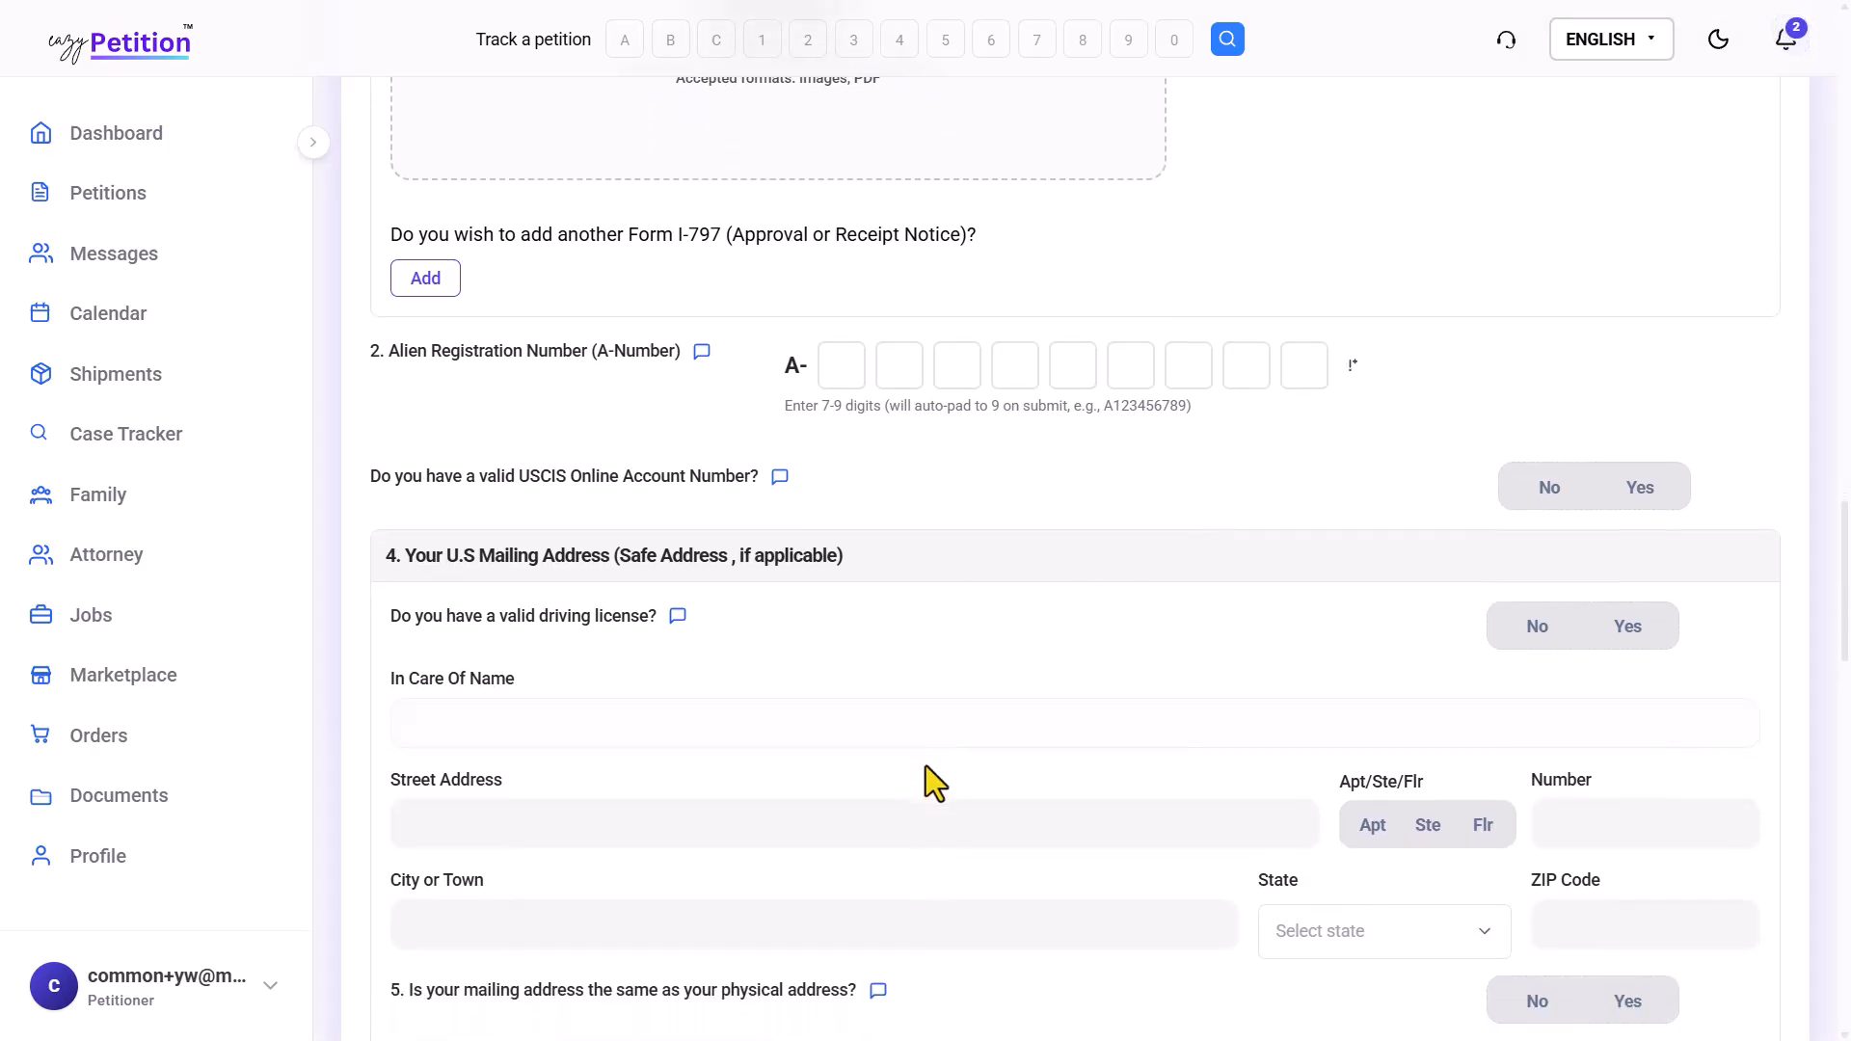
click(1640, 492)
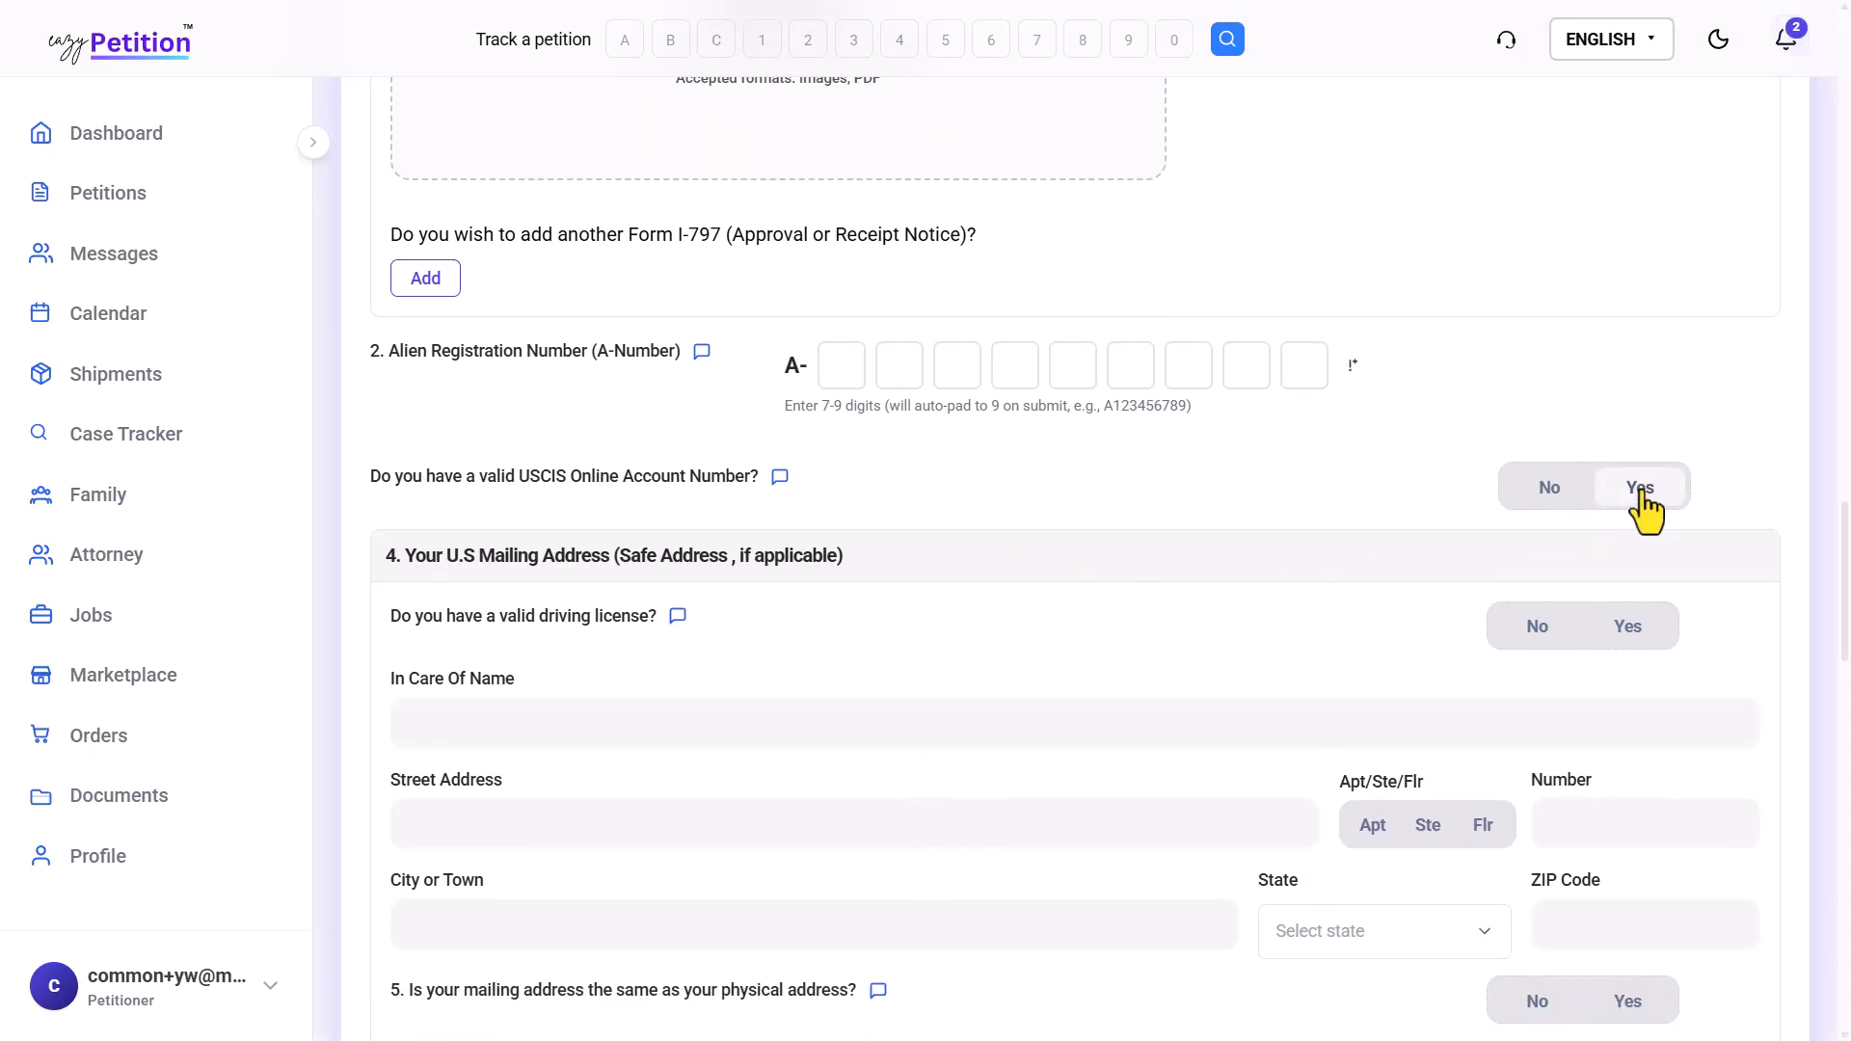
scroll(1206, 681, down, 2)
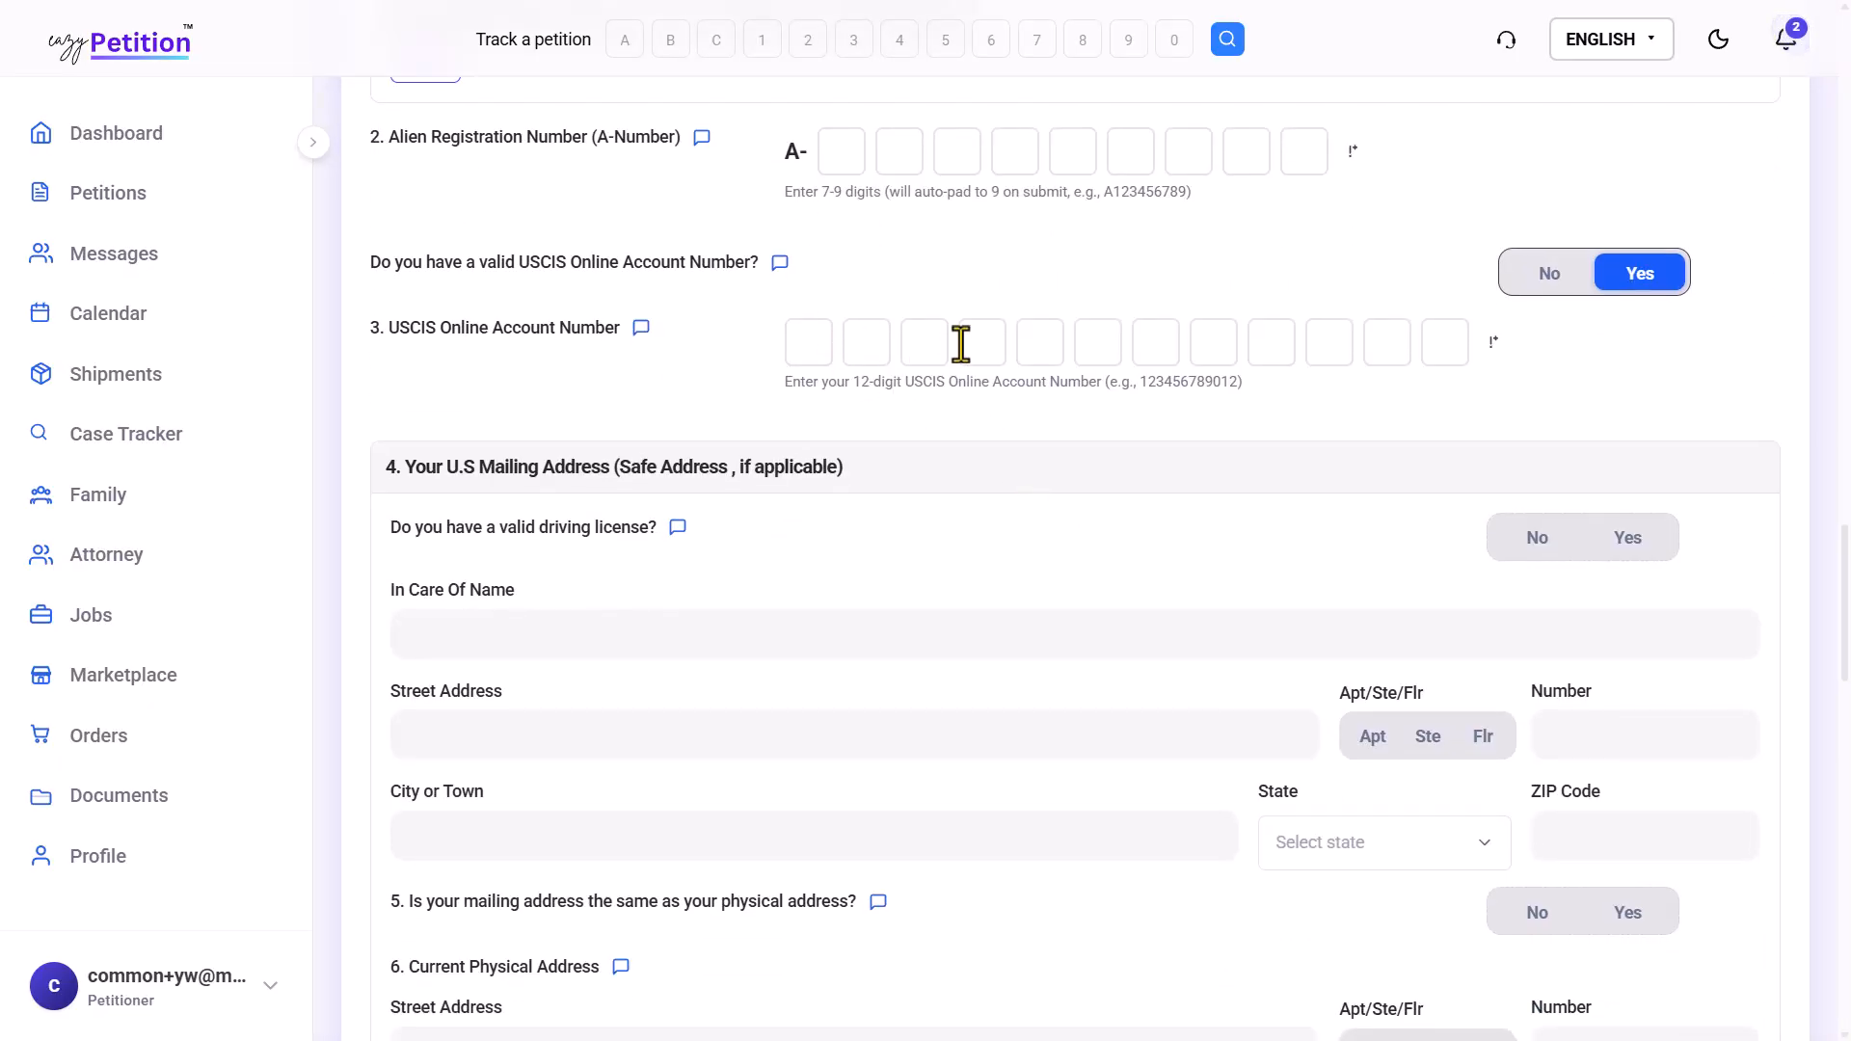
Answer Yes to having a valid driving license, upload its front side and review the extracted mailing address
scroll(1186, 599, down, 2)
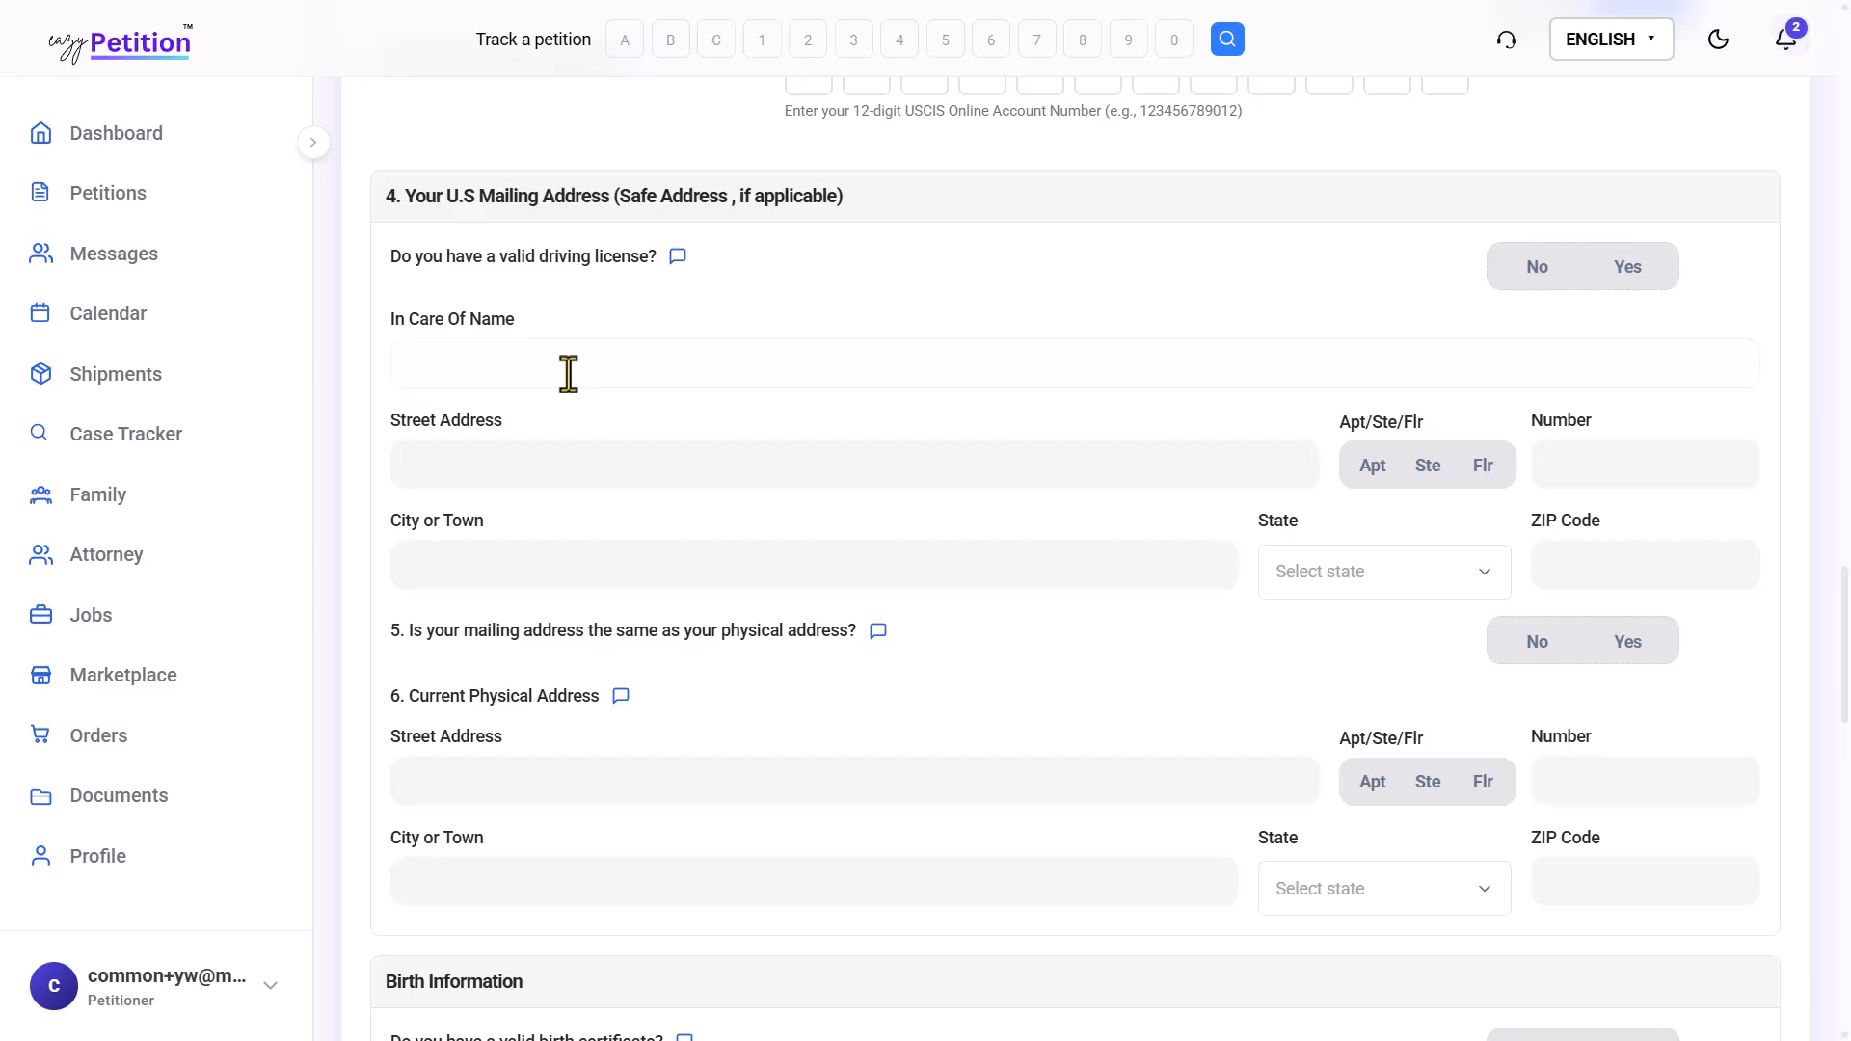
drag(446, 256, 637, 269)
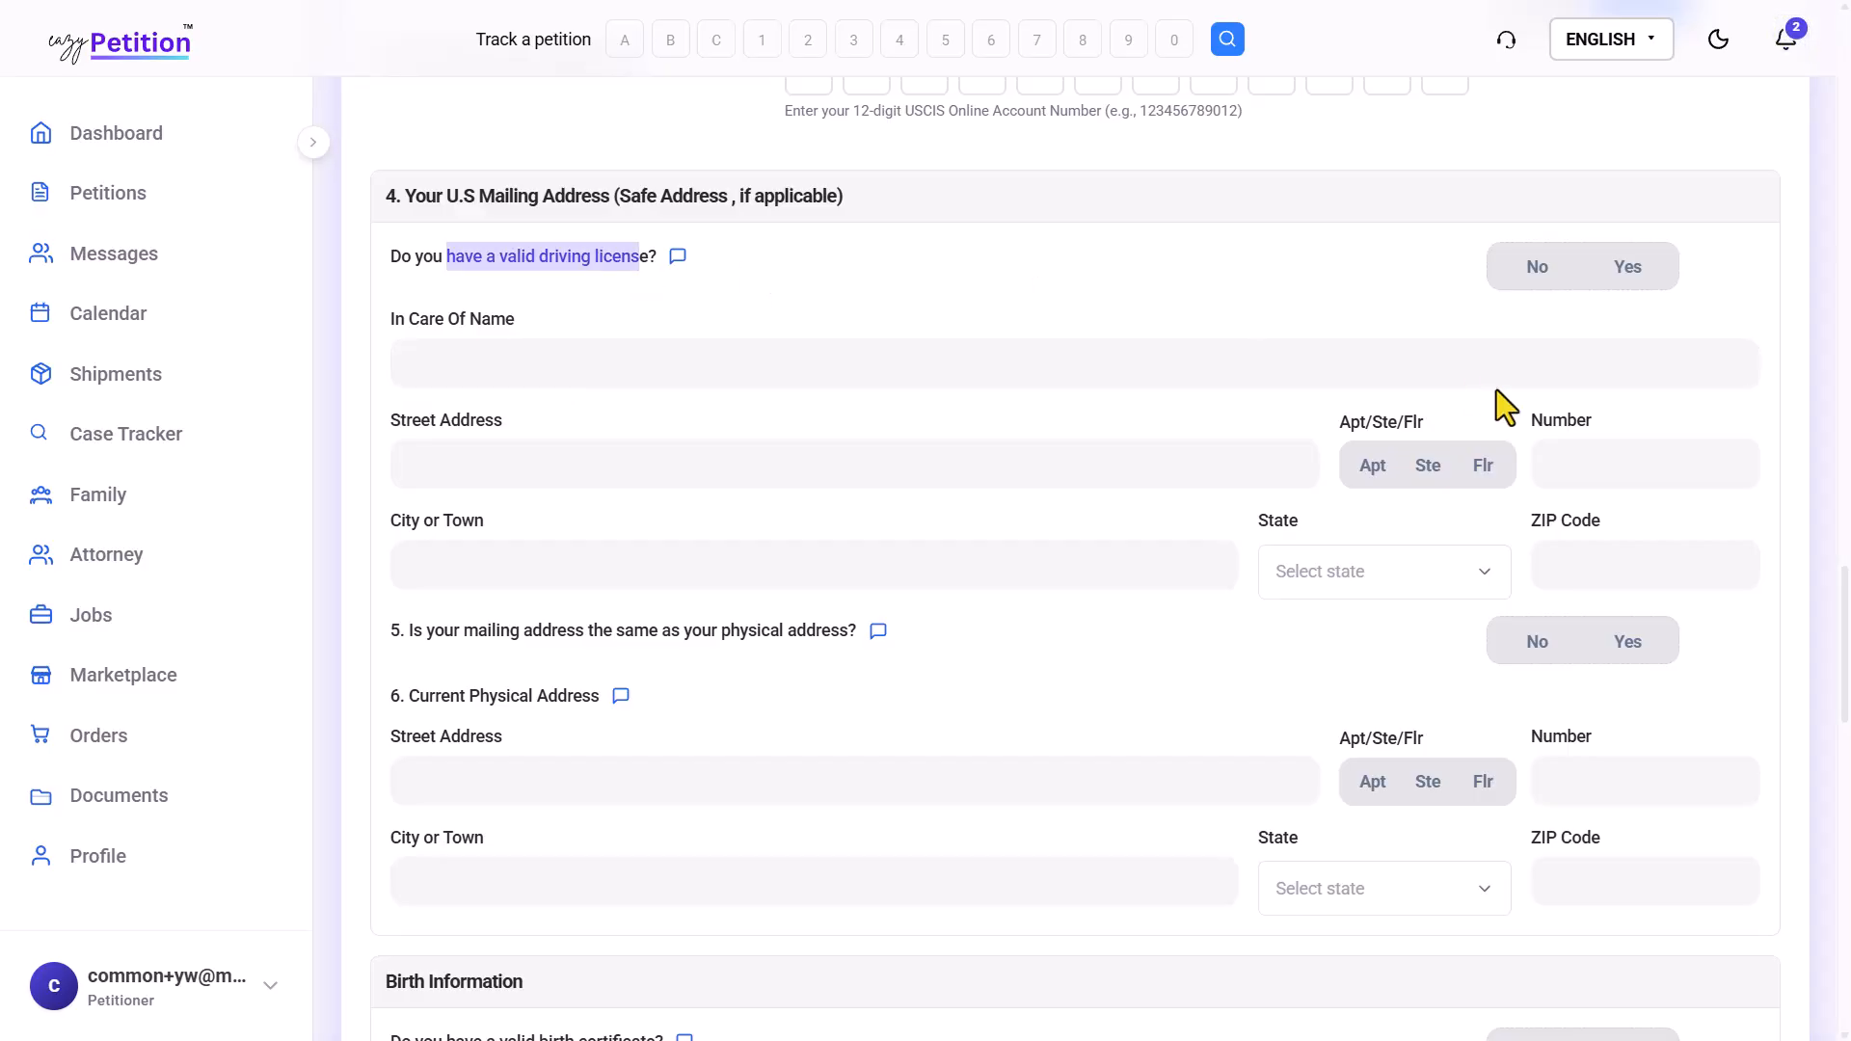
click(1632, 278)
scroll(993, 654, down, 3)
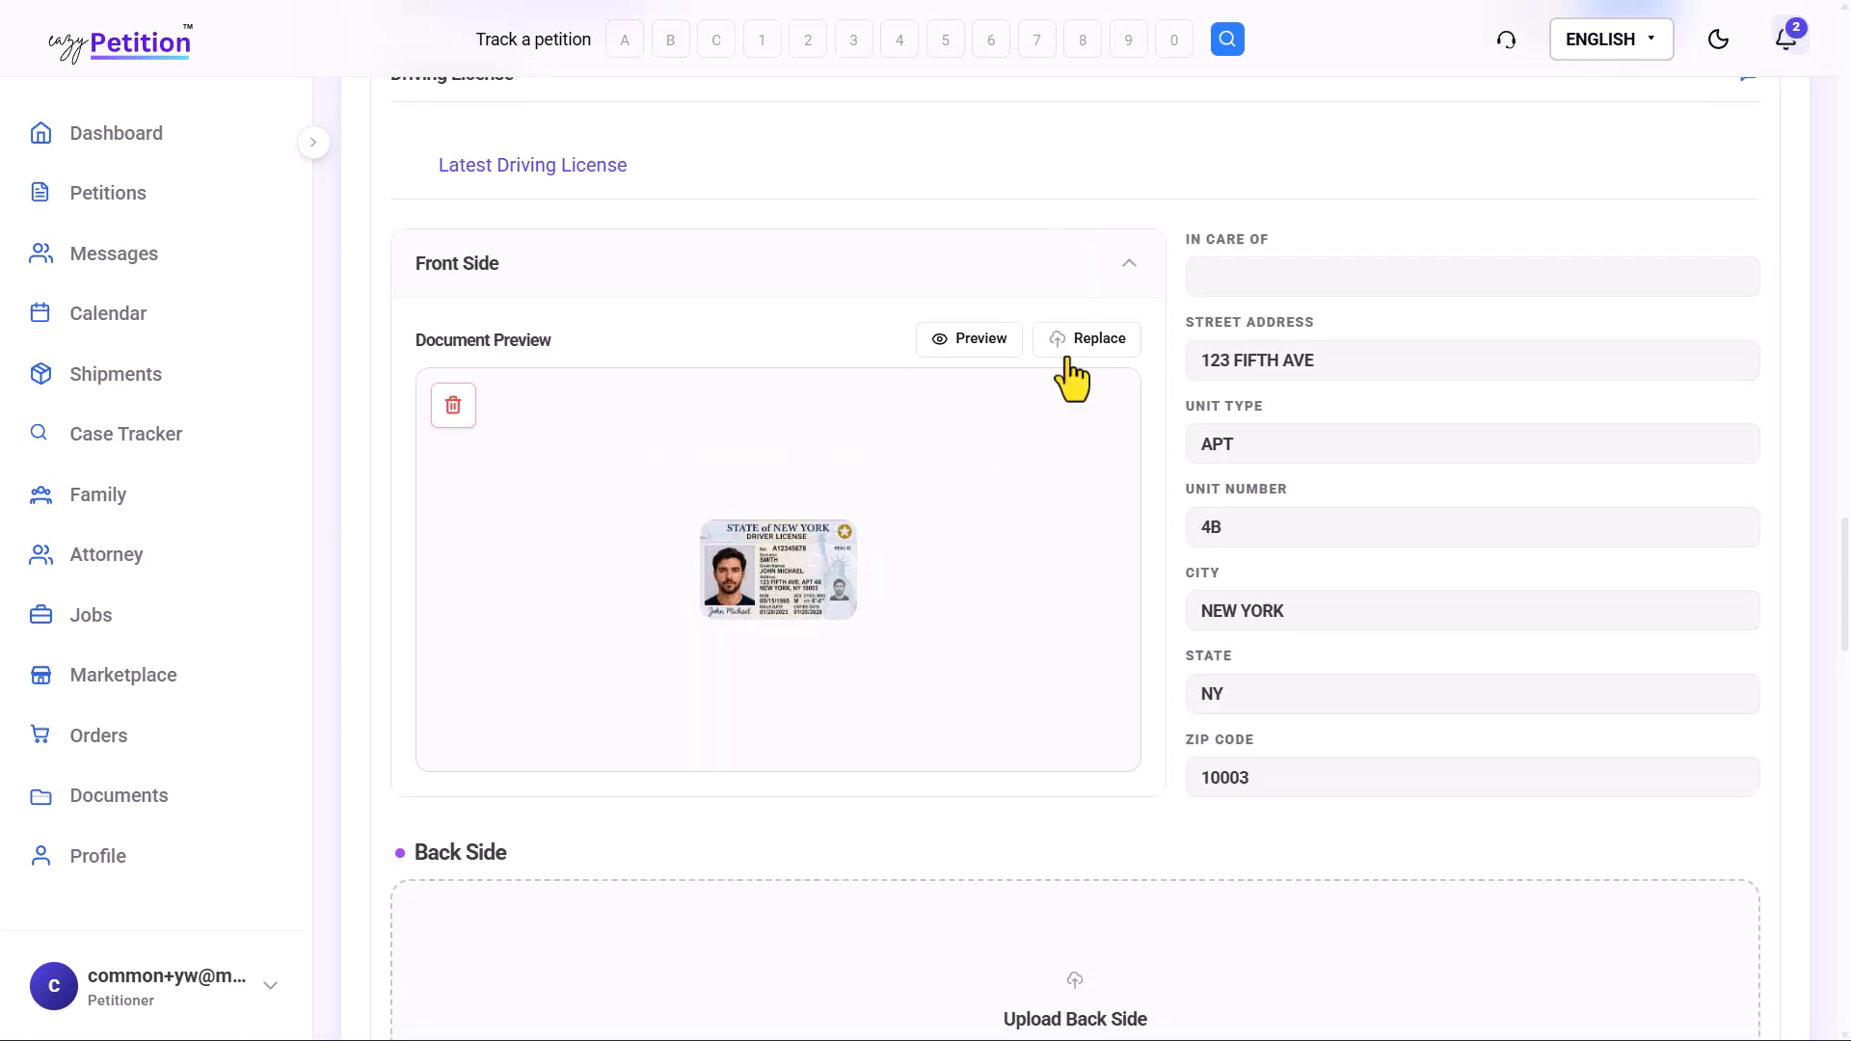
mouse_move(1078, 488)
scroll(1078, 488, down, 8)
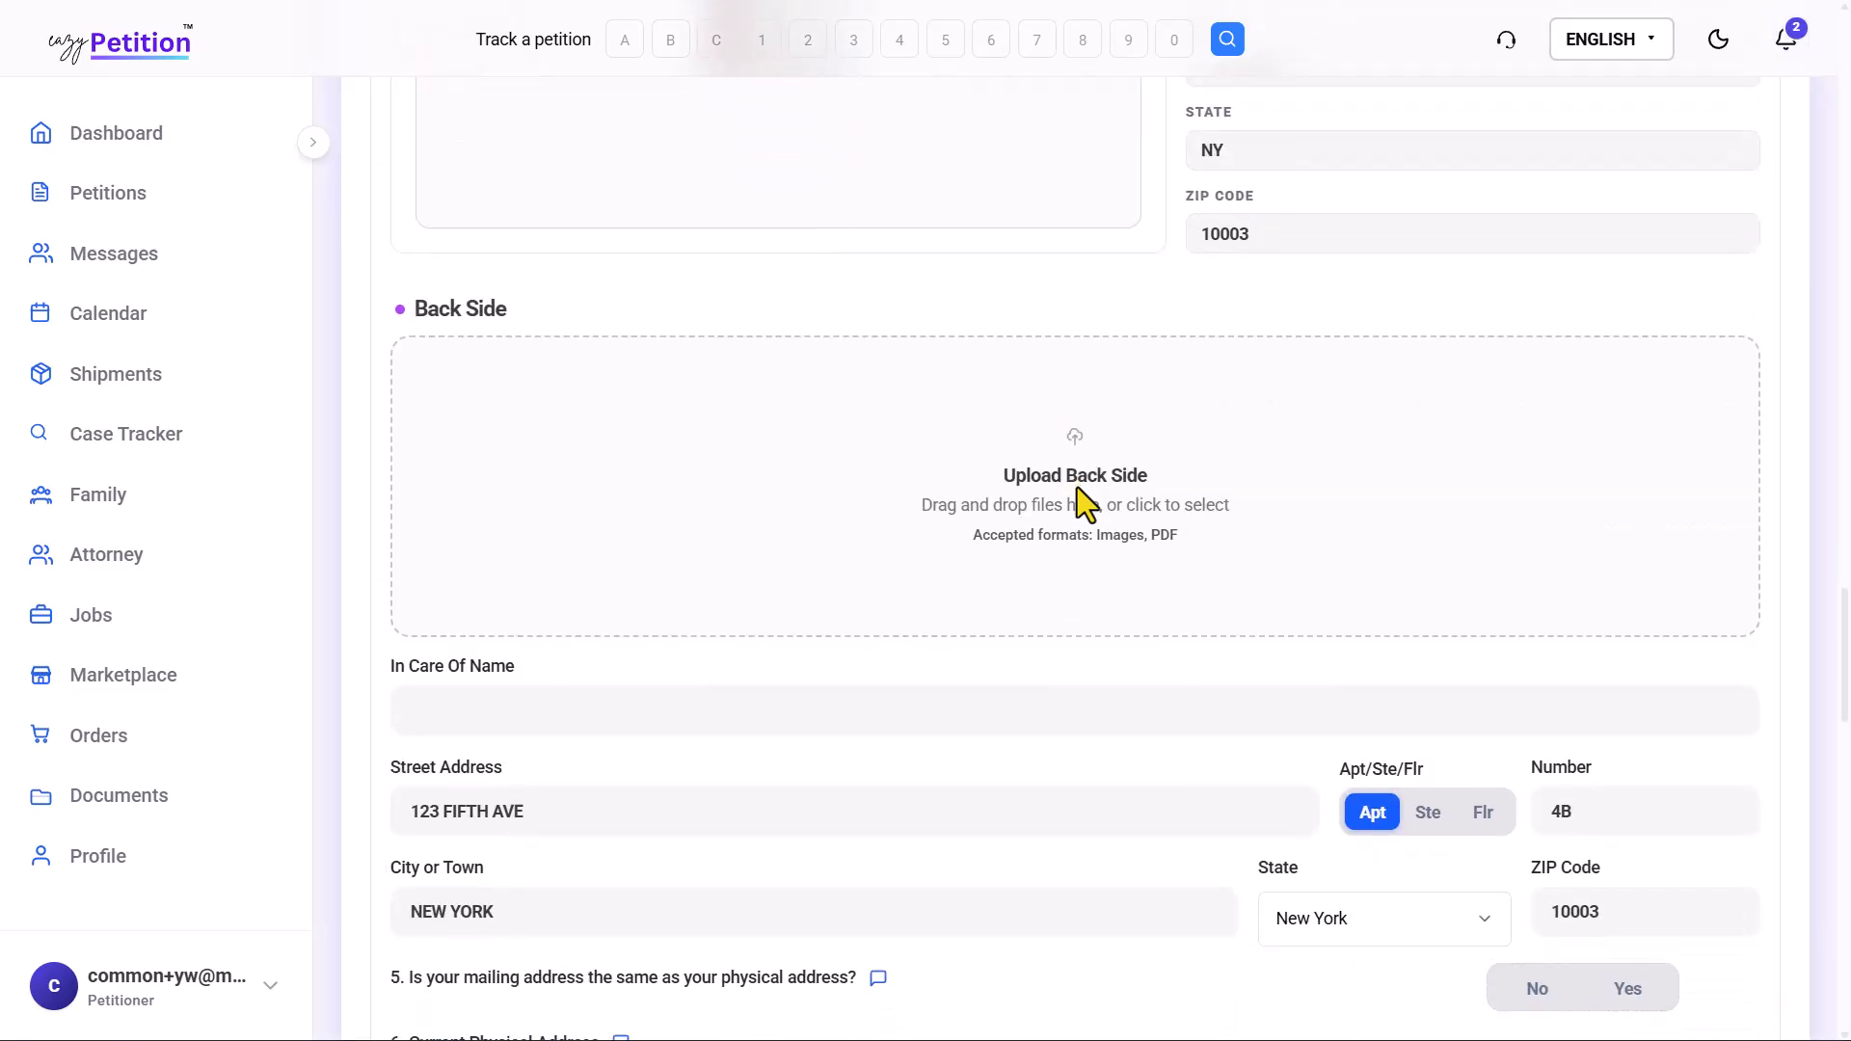
scroll(1078, 488, down, 3)
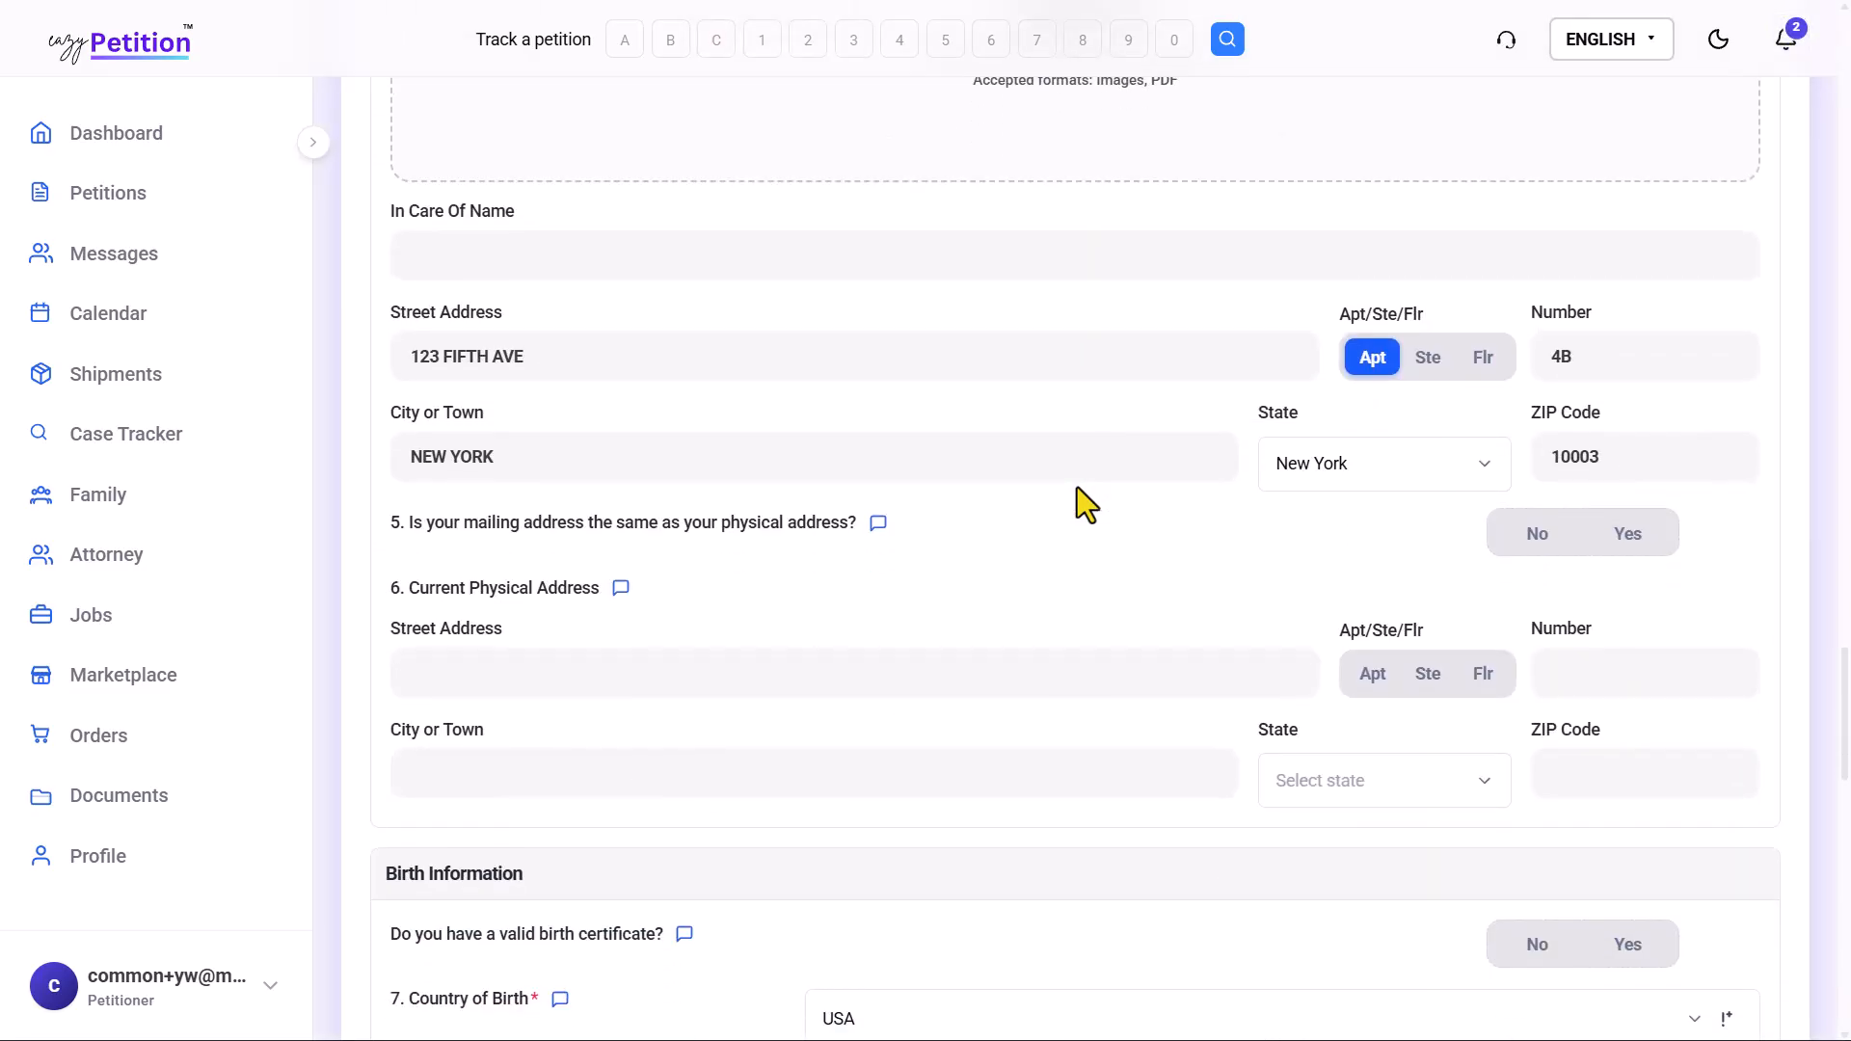
Answer Yes to whether the mailing address is the same as the physical address
drag(440, 530, 547, 520)
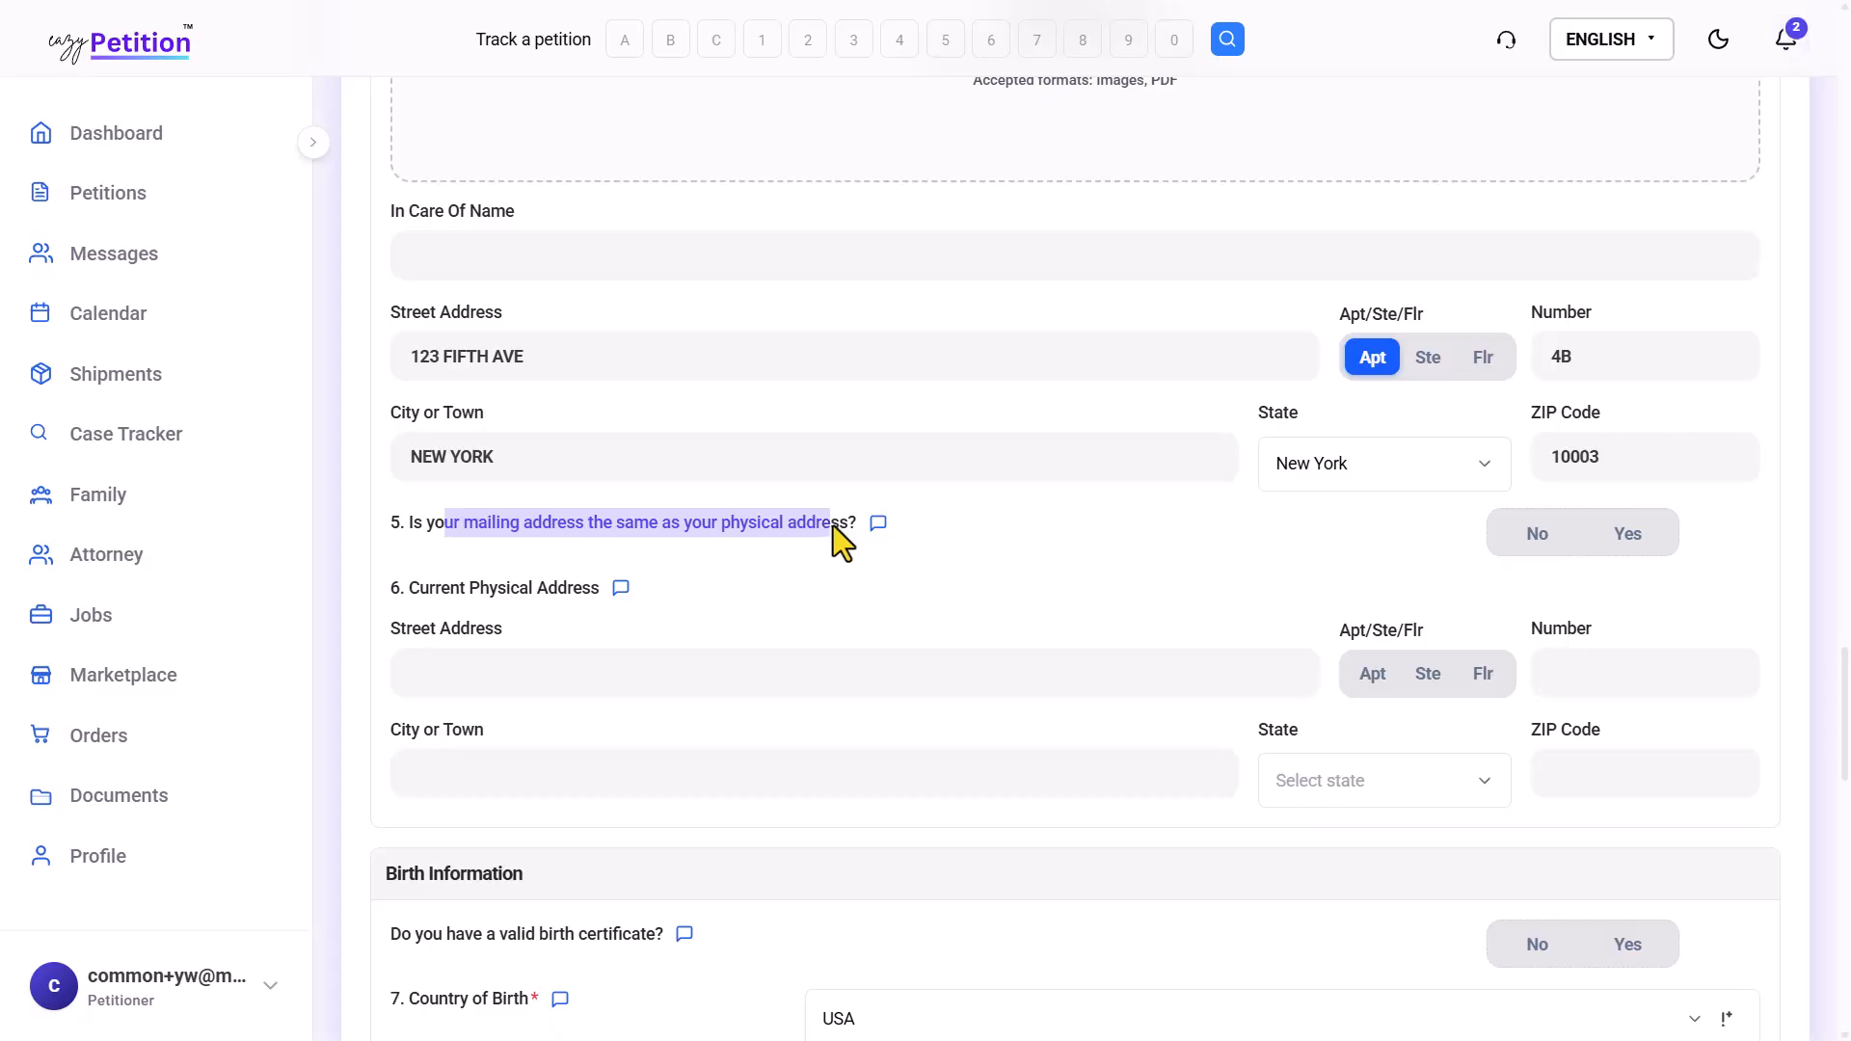
click(848, 524)
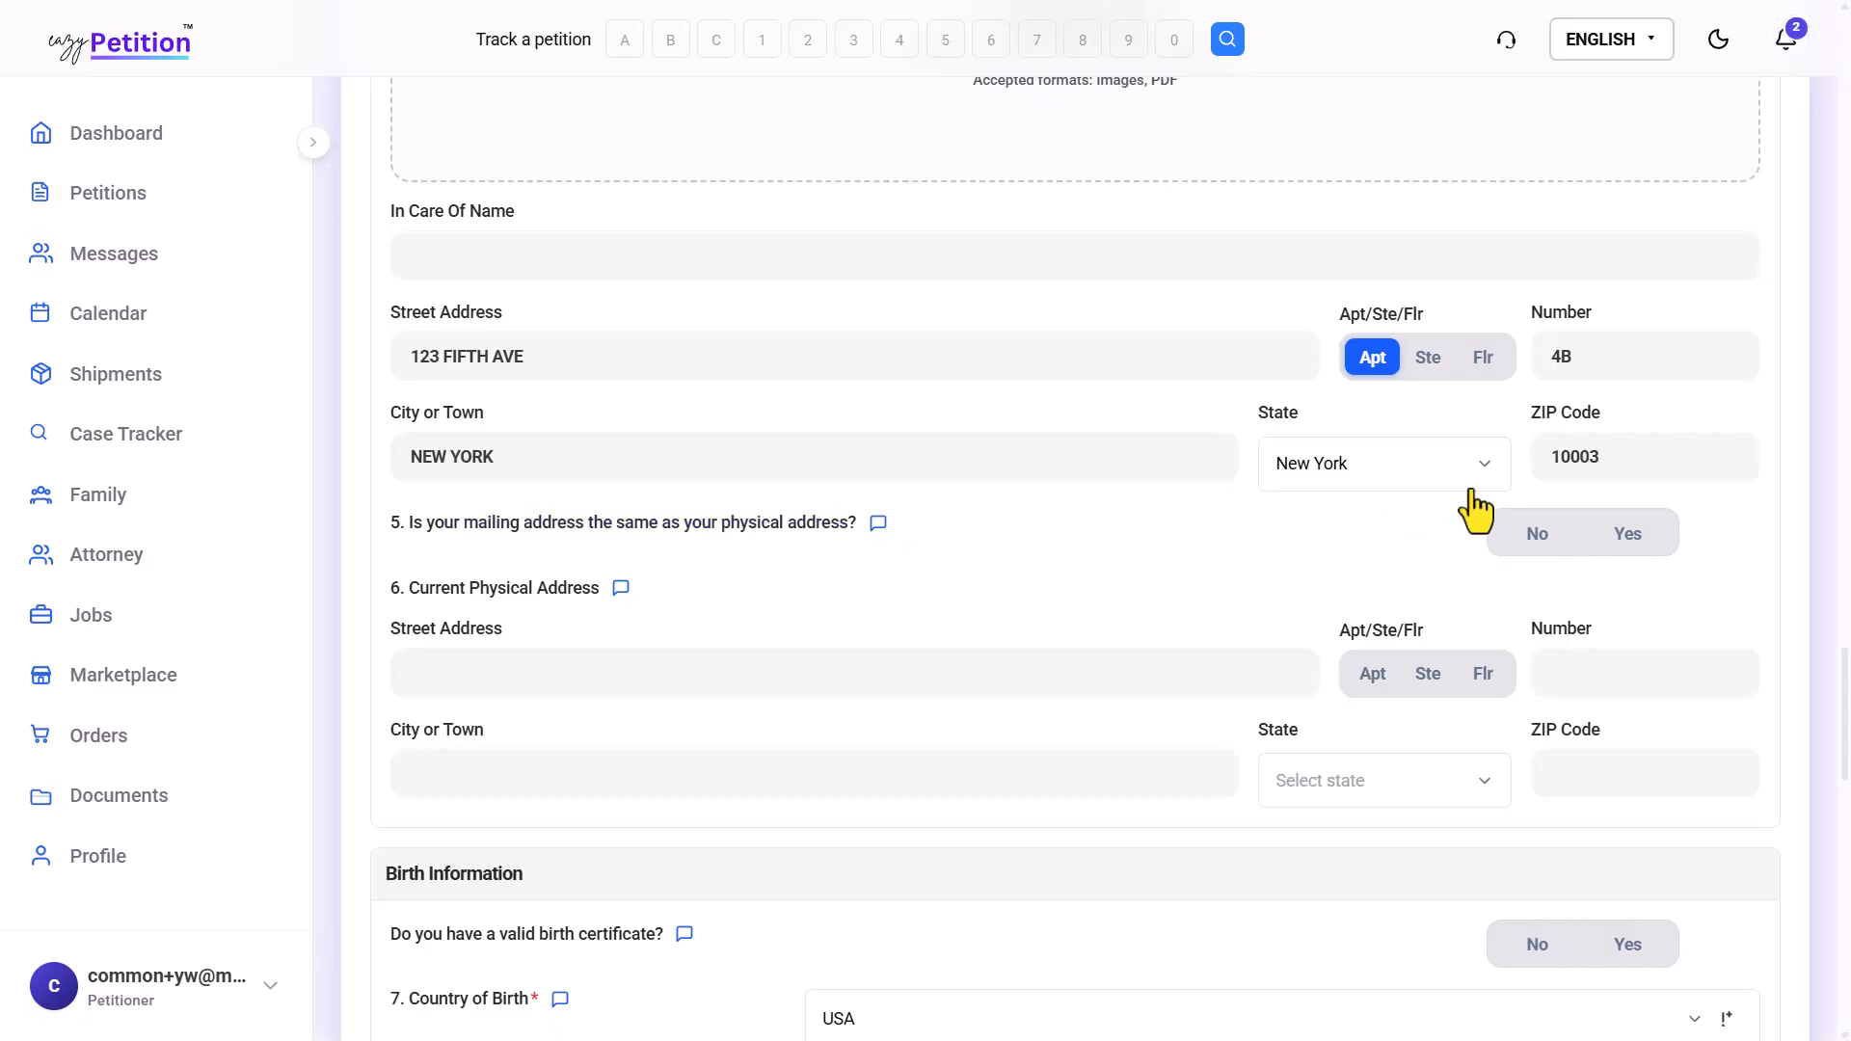
click(1630, 536)
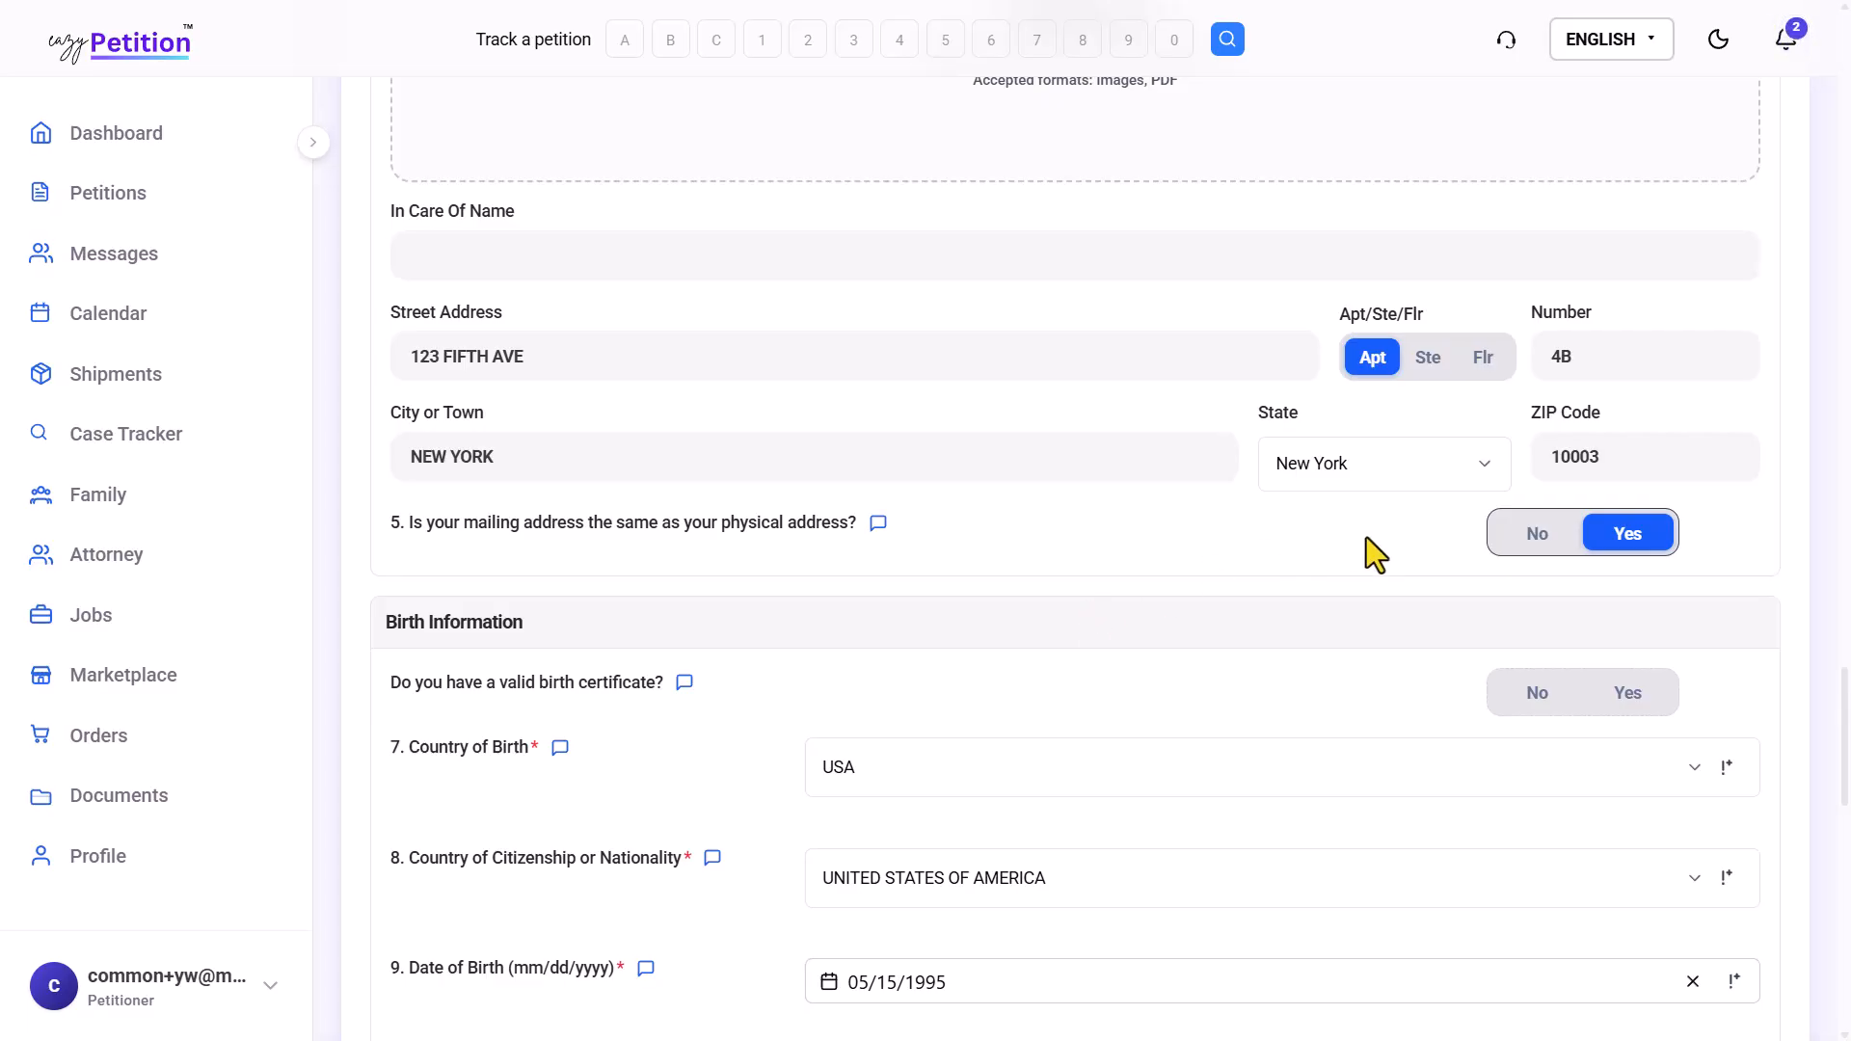
drag(478, 525, 767, 516)
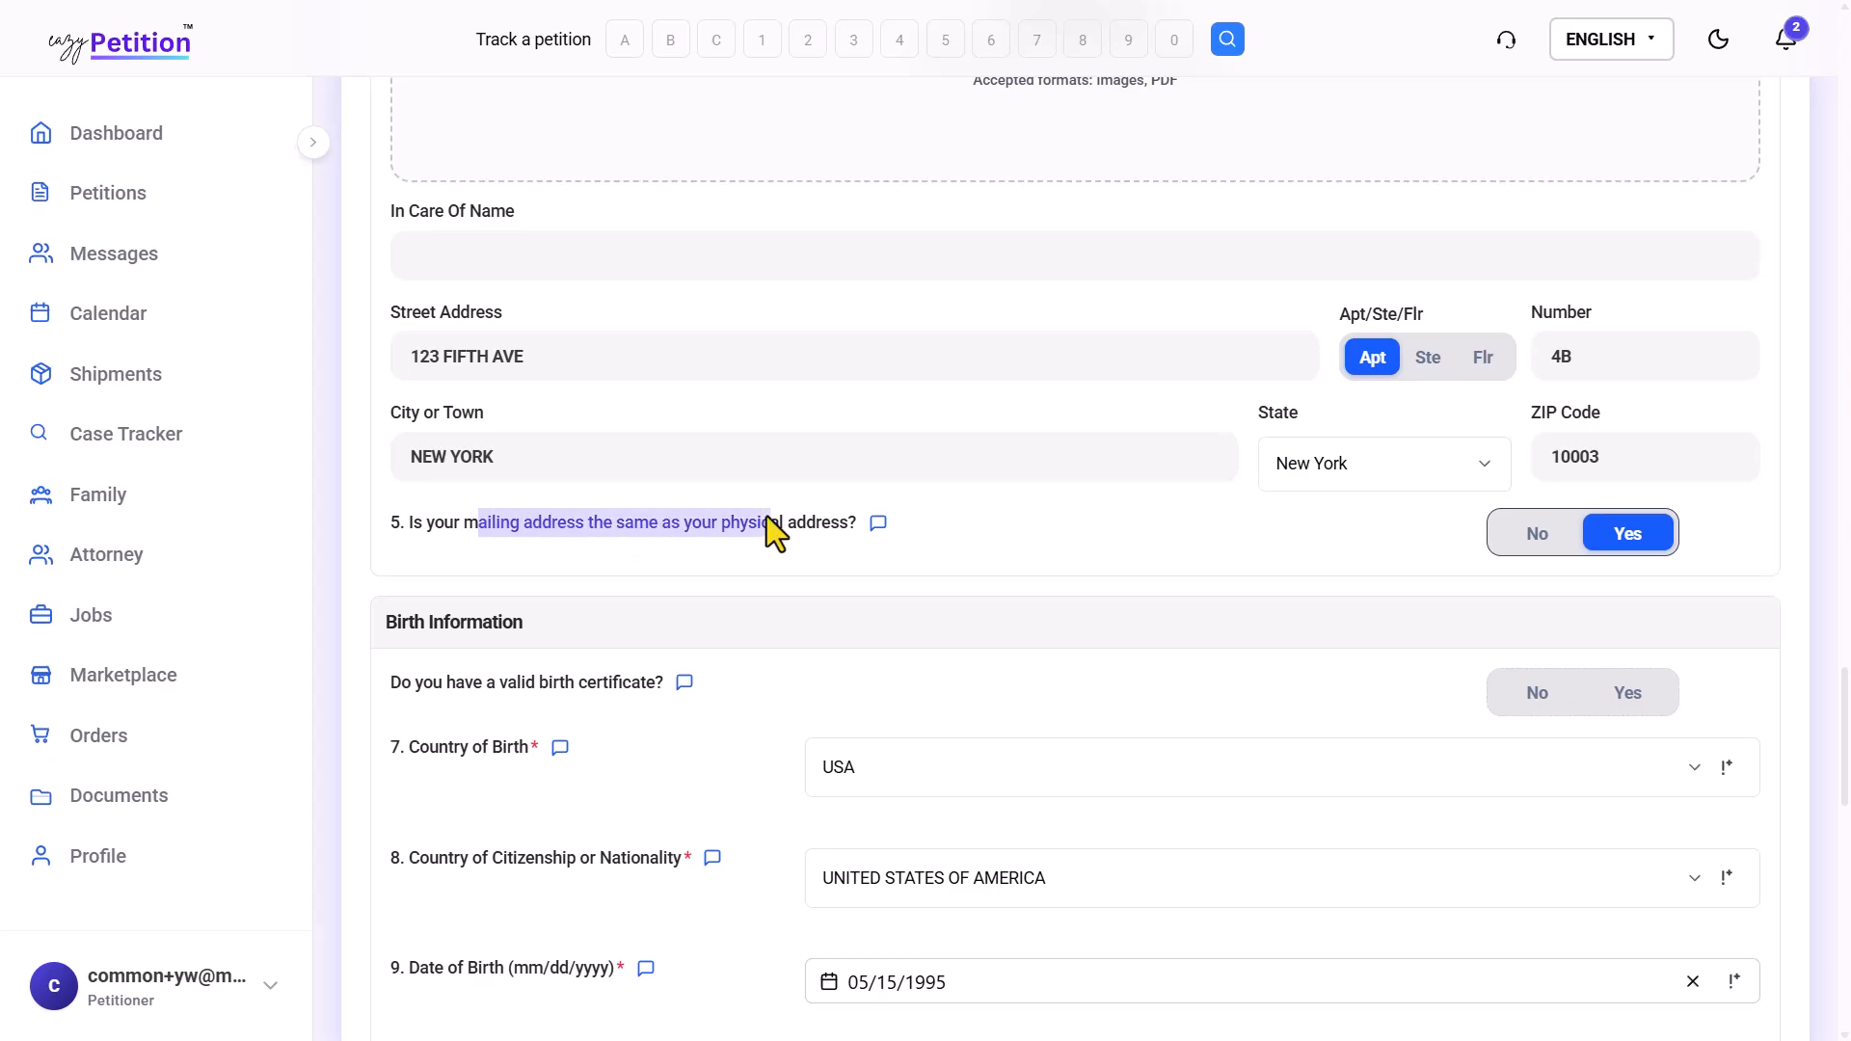
click(768, 516)
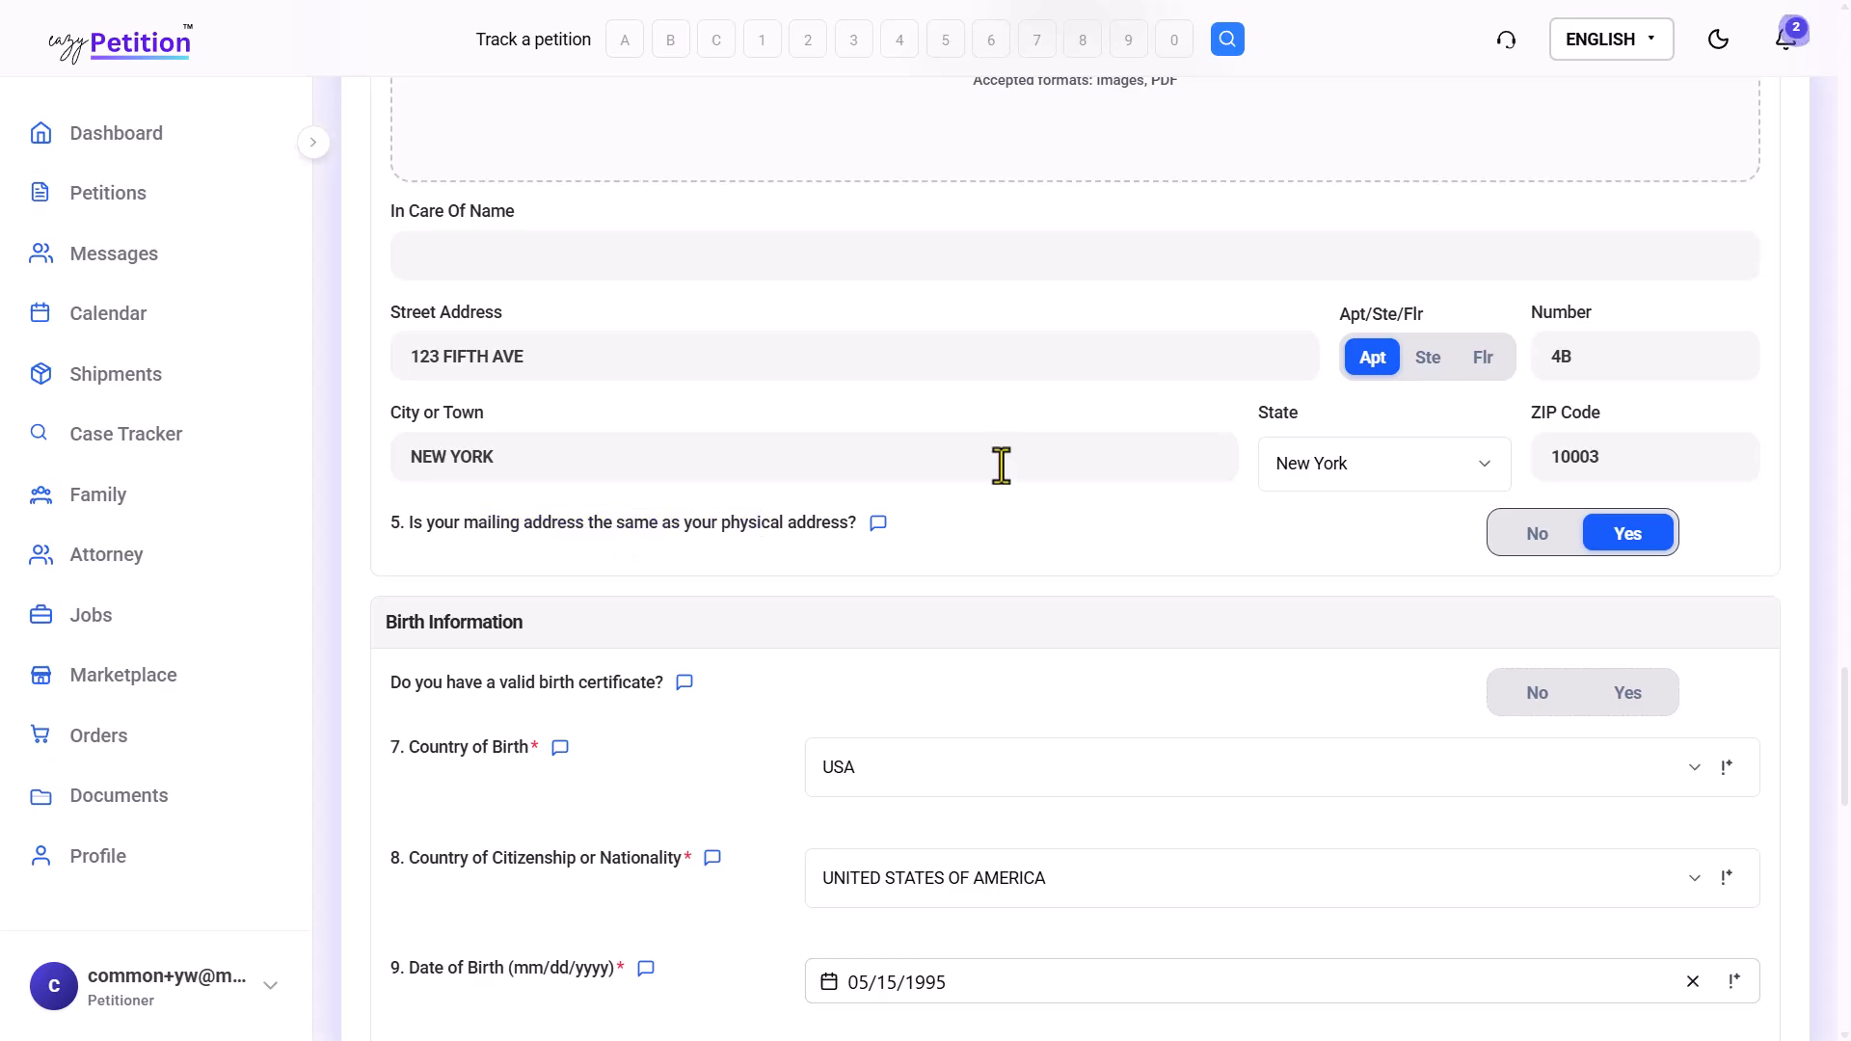
Answer No to whether the mailing and physical addresses are the same, and check the Current Physical Address fields
click(1535, 535)
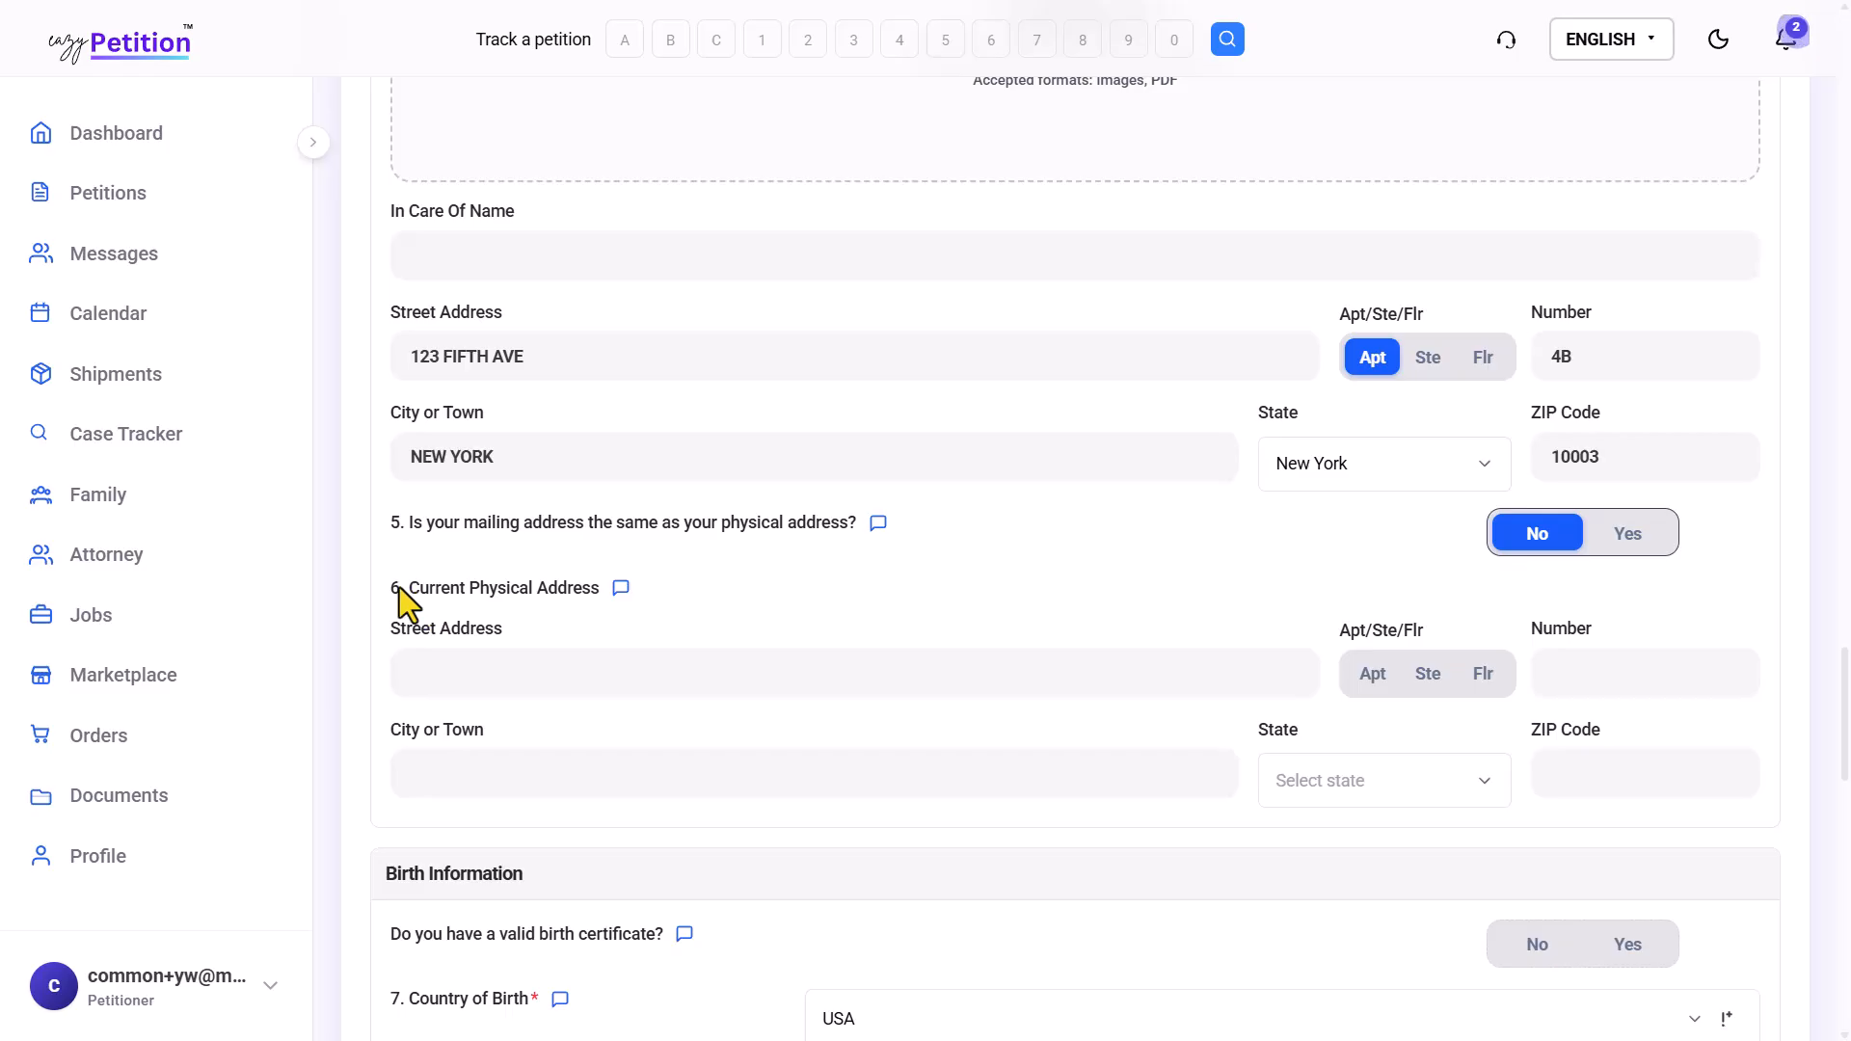
drag(399, 587, 569, 588)
click(569, 588)
Answer Yes to having a valid birth certificate and check its upload section under Birth Information
scroll(754, 842, down, 7)
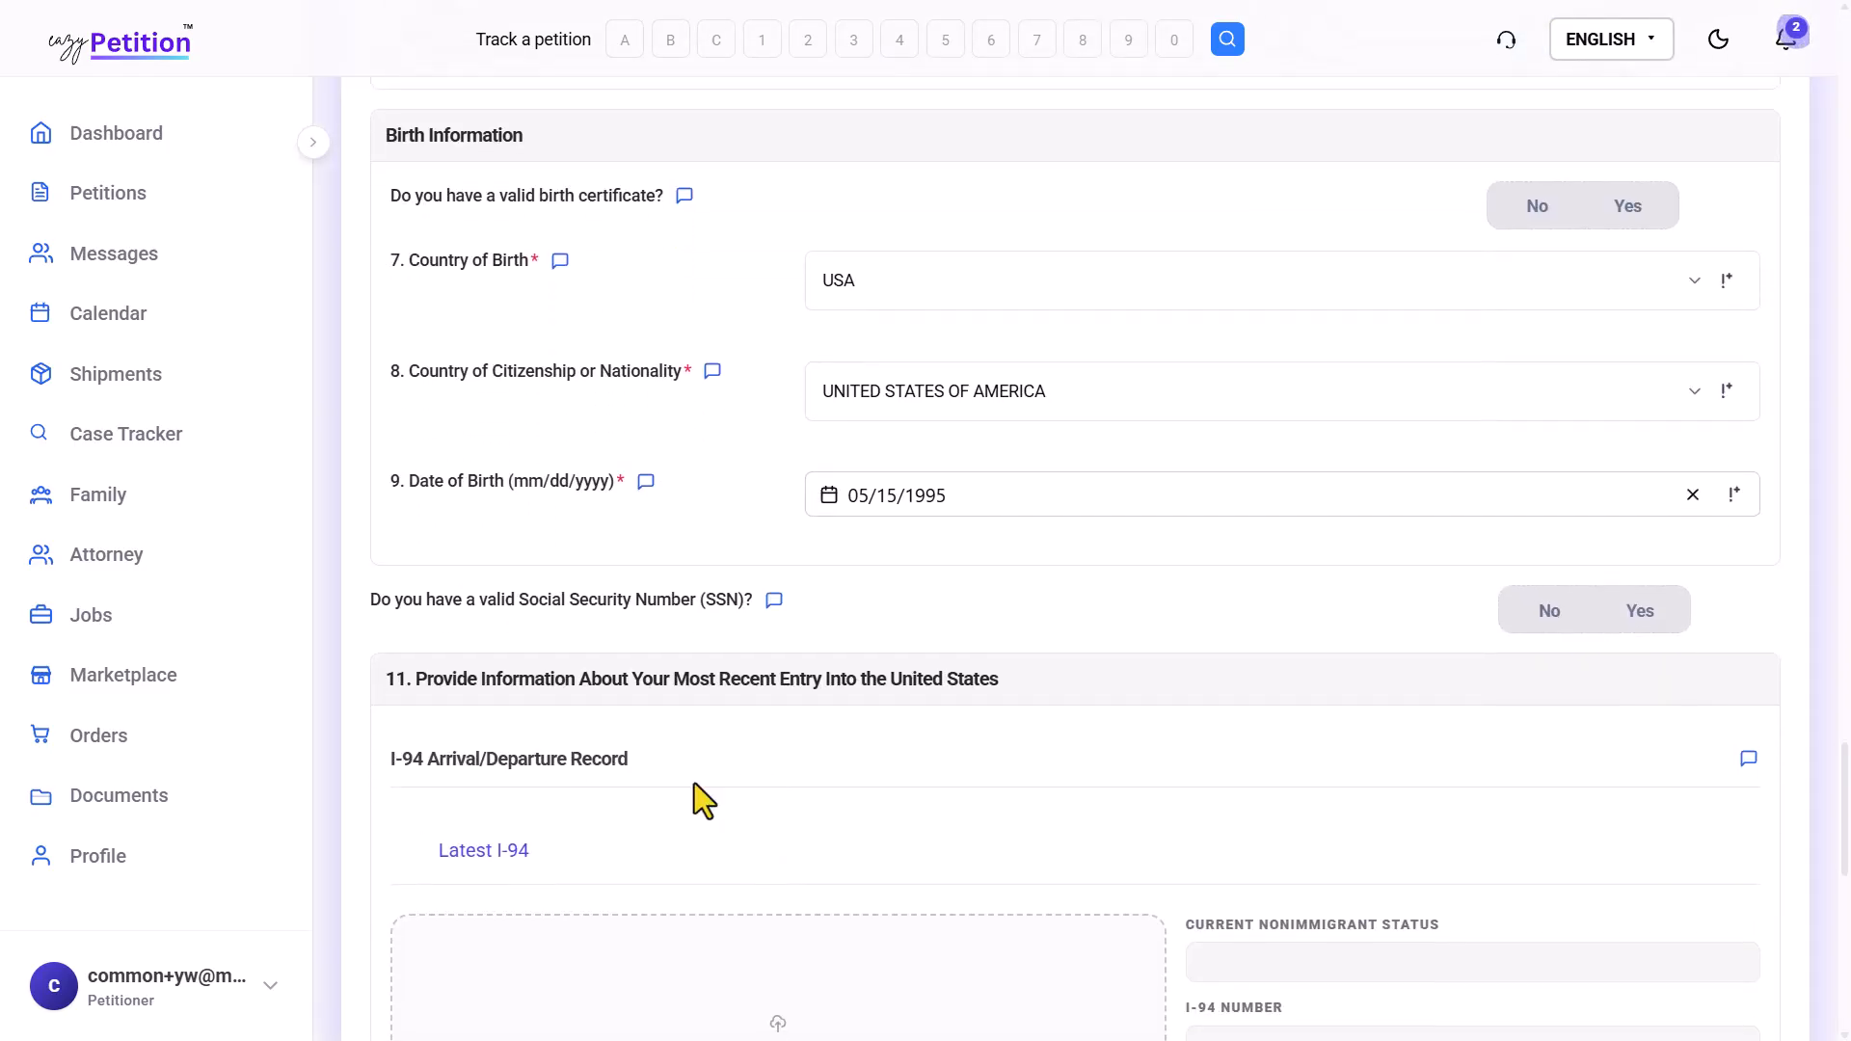
scroll(694, 783, up, 2)
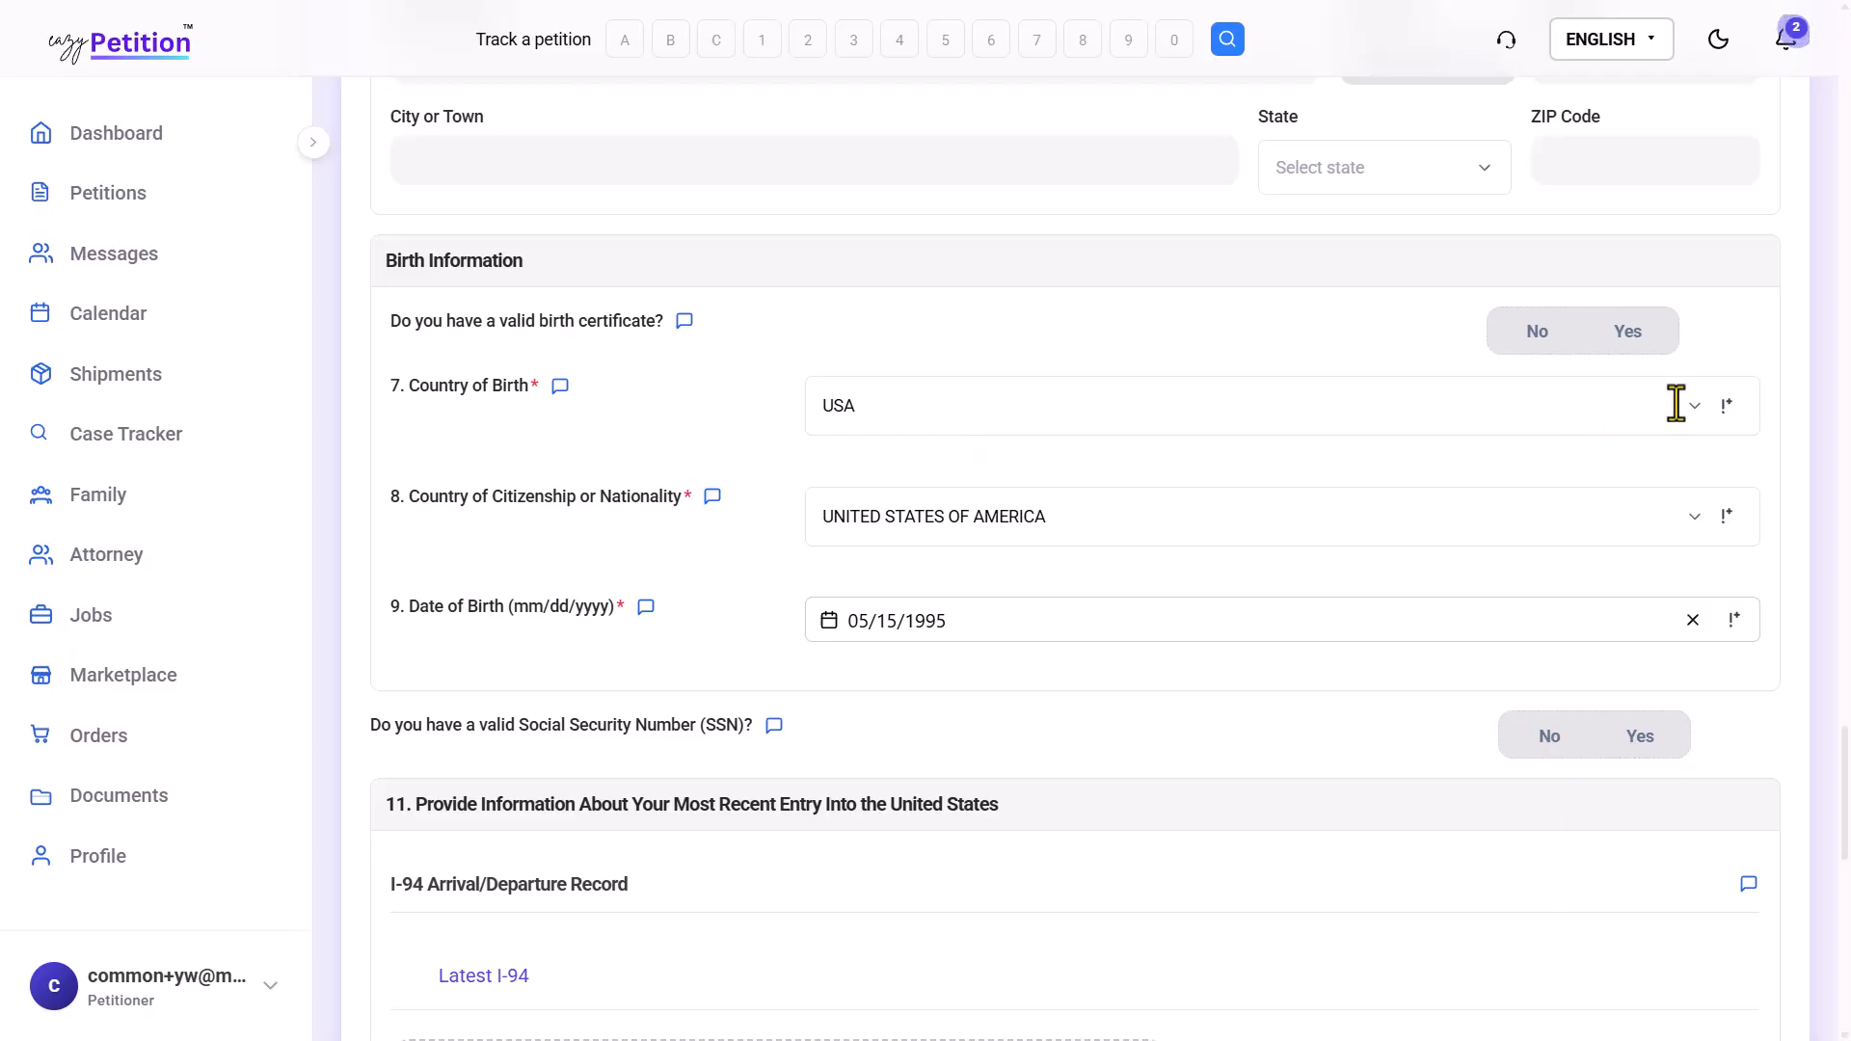
click(1632, 345)
scroll(1219, 621, down, 5)
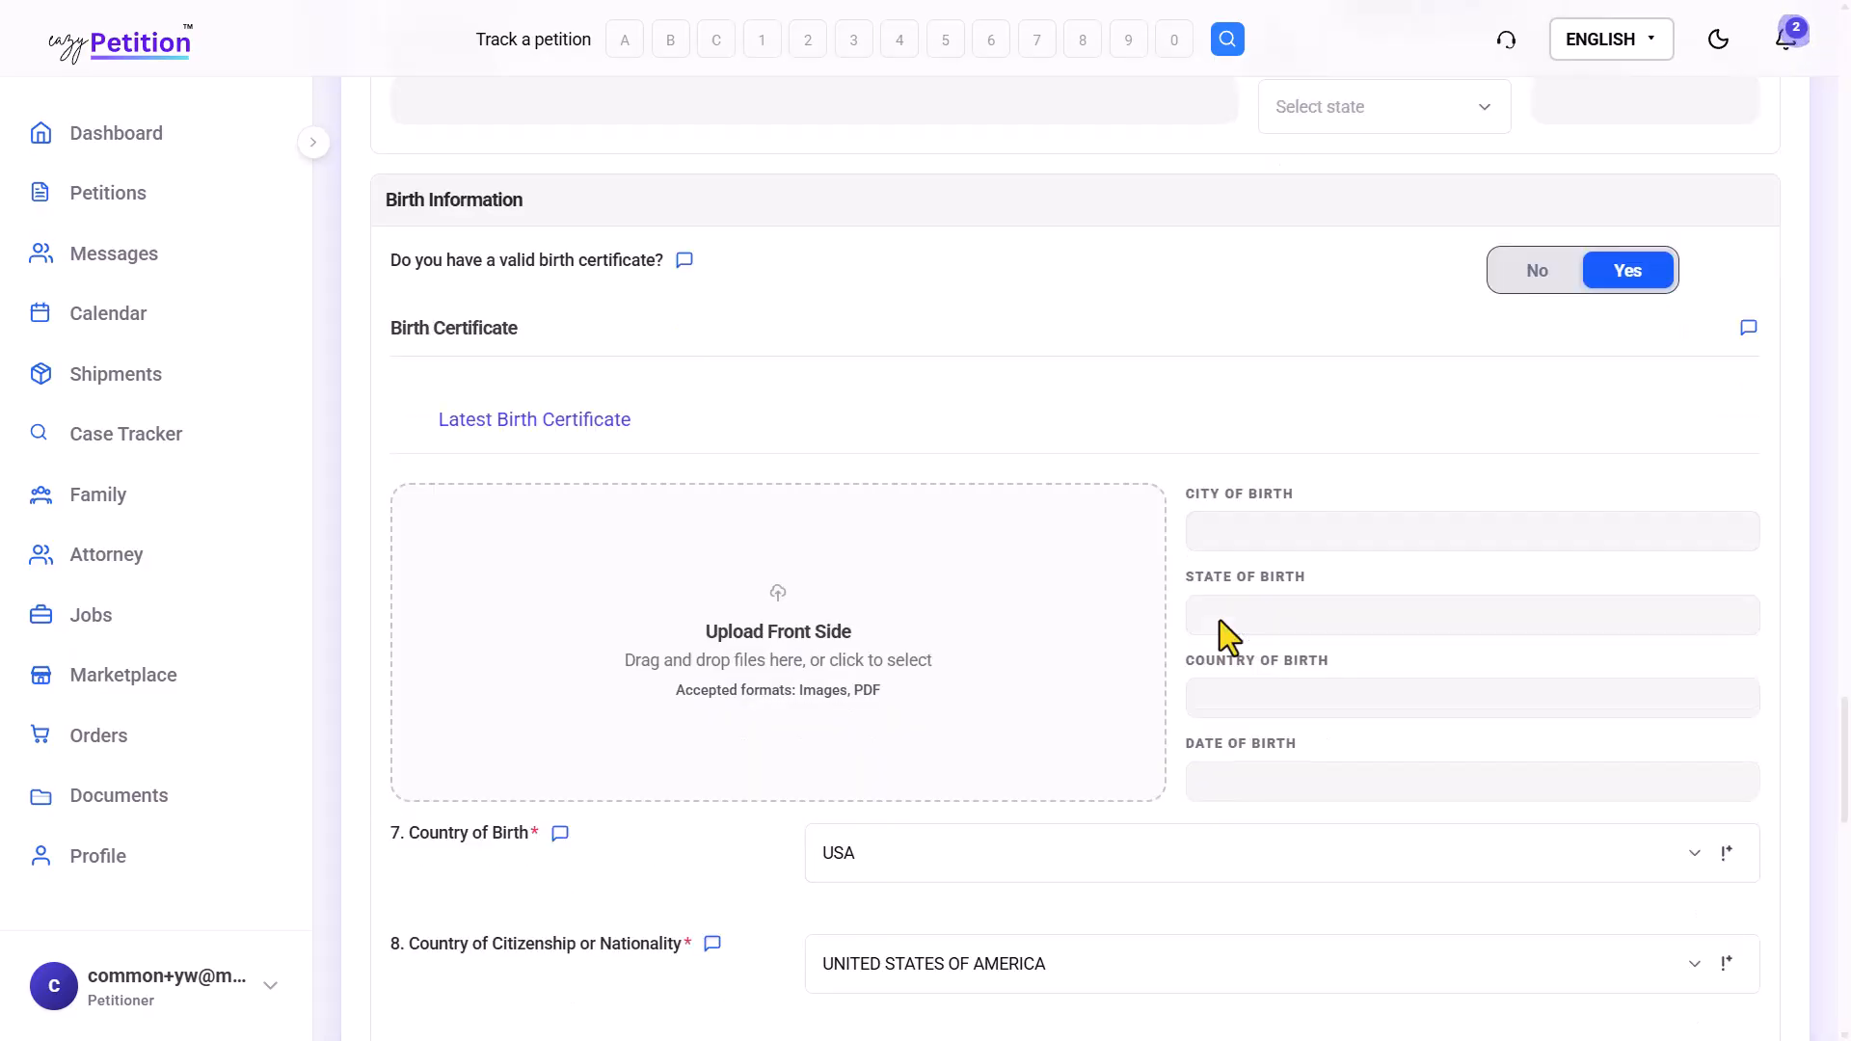
Answer Yes to having a valid Social Security Number and check the number field in item 10
scroll(1219, 621, down, 4)
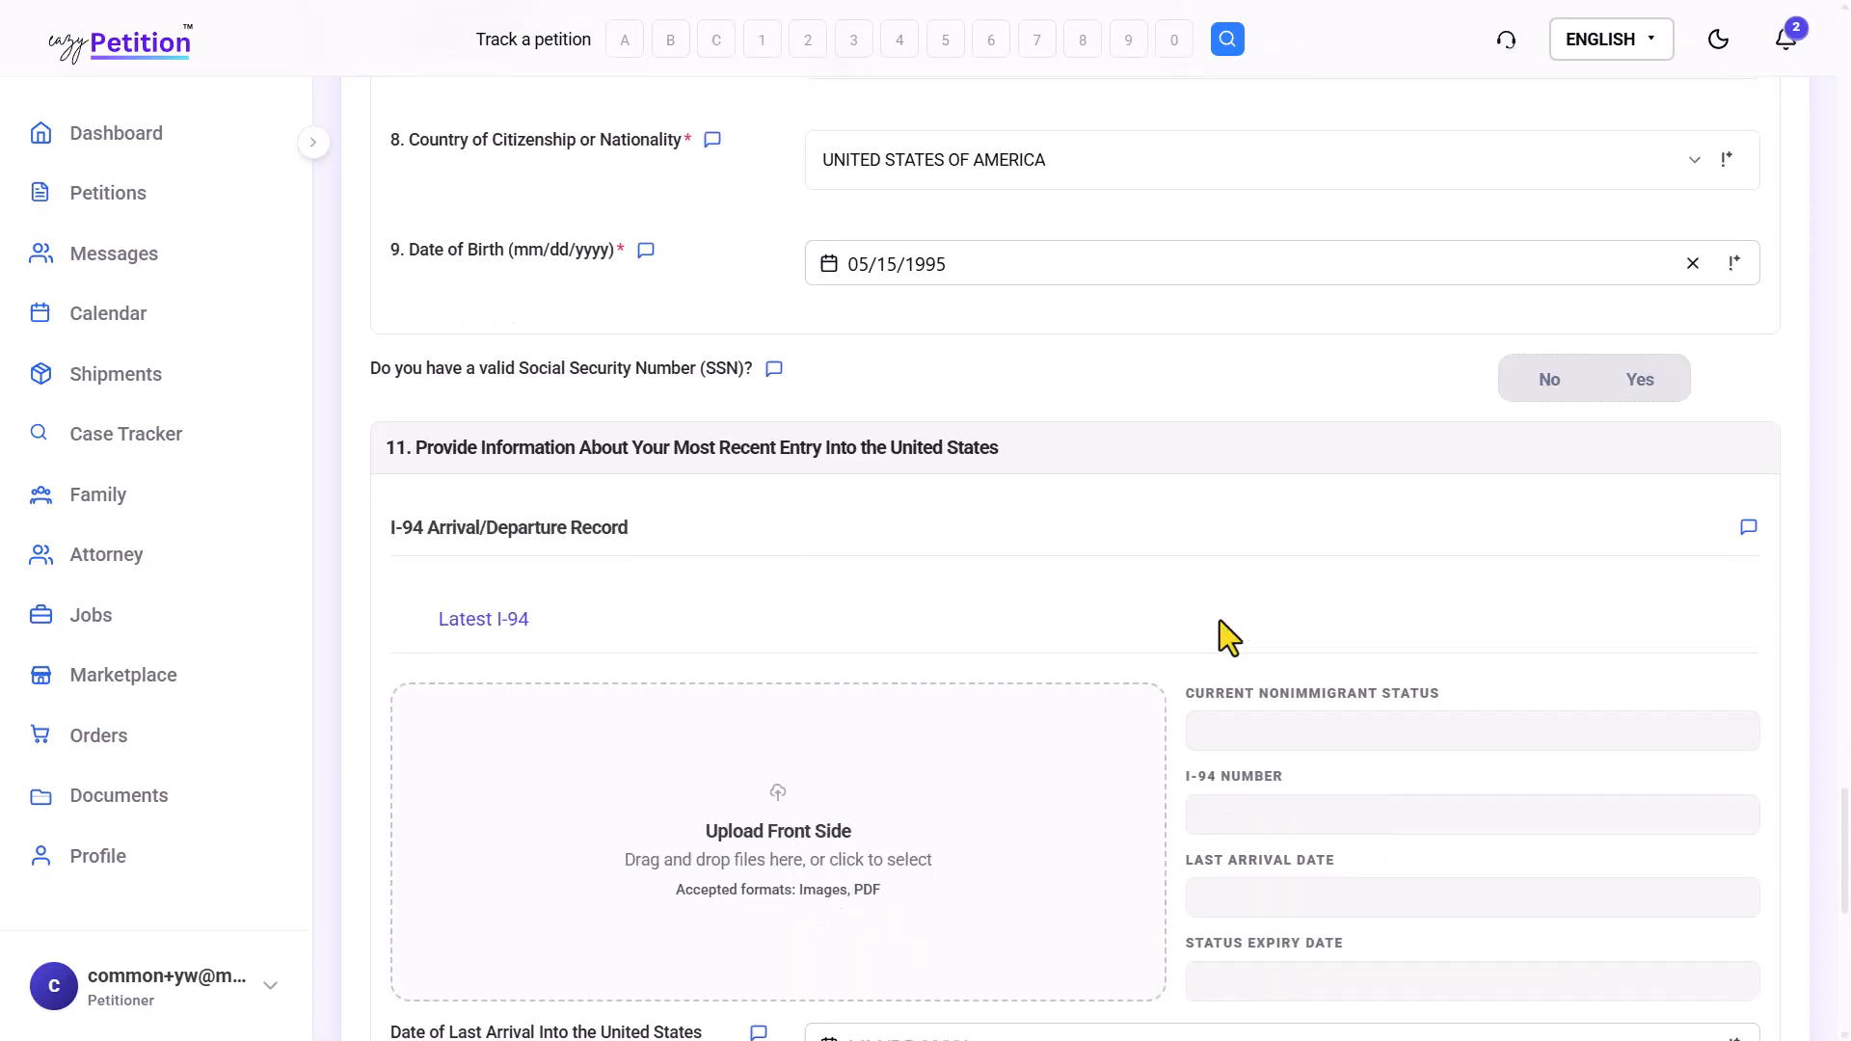
drag(416, 321, 760, 315)
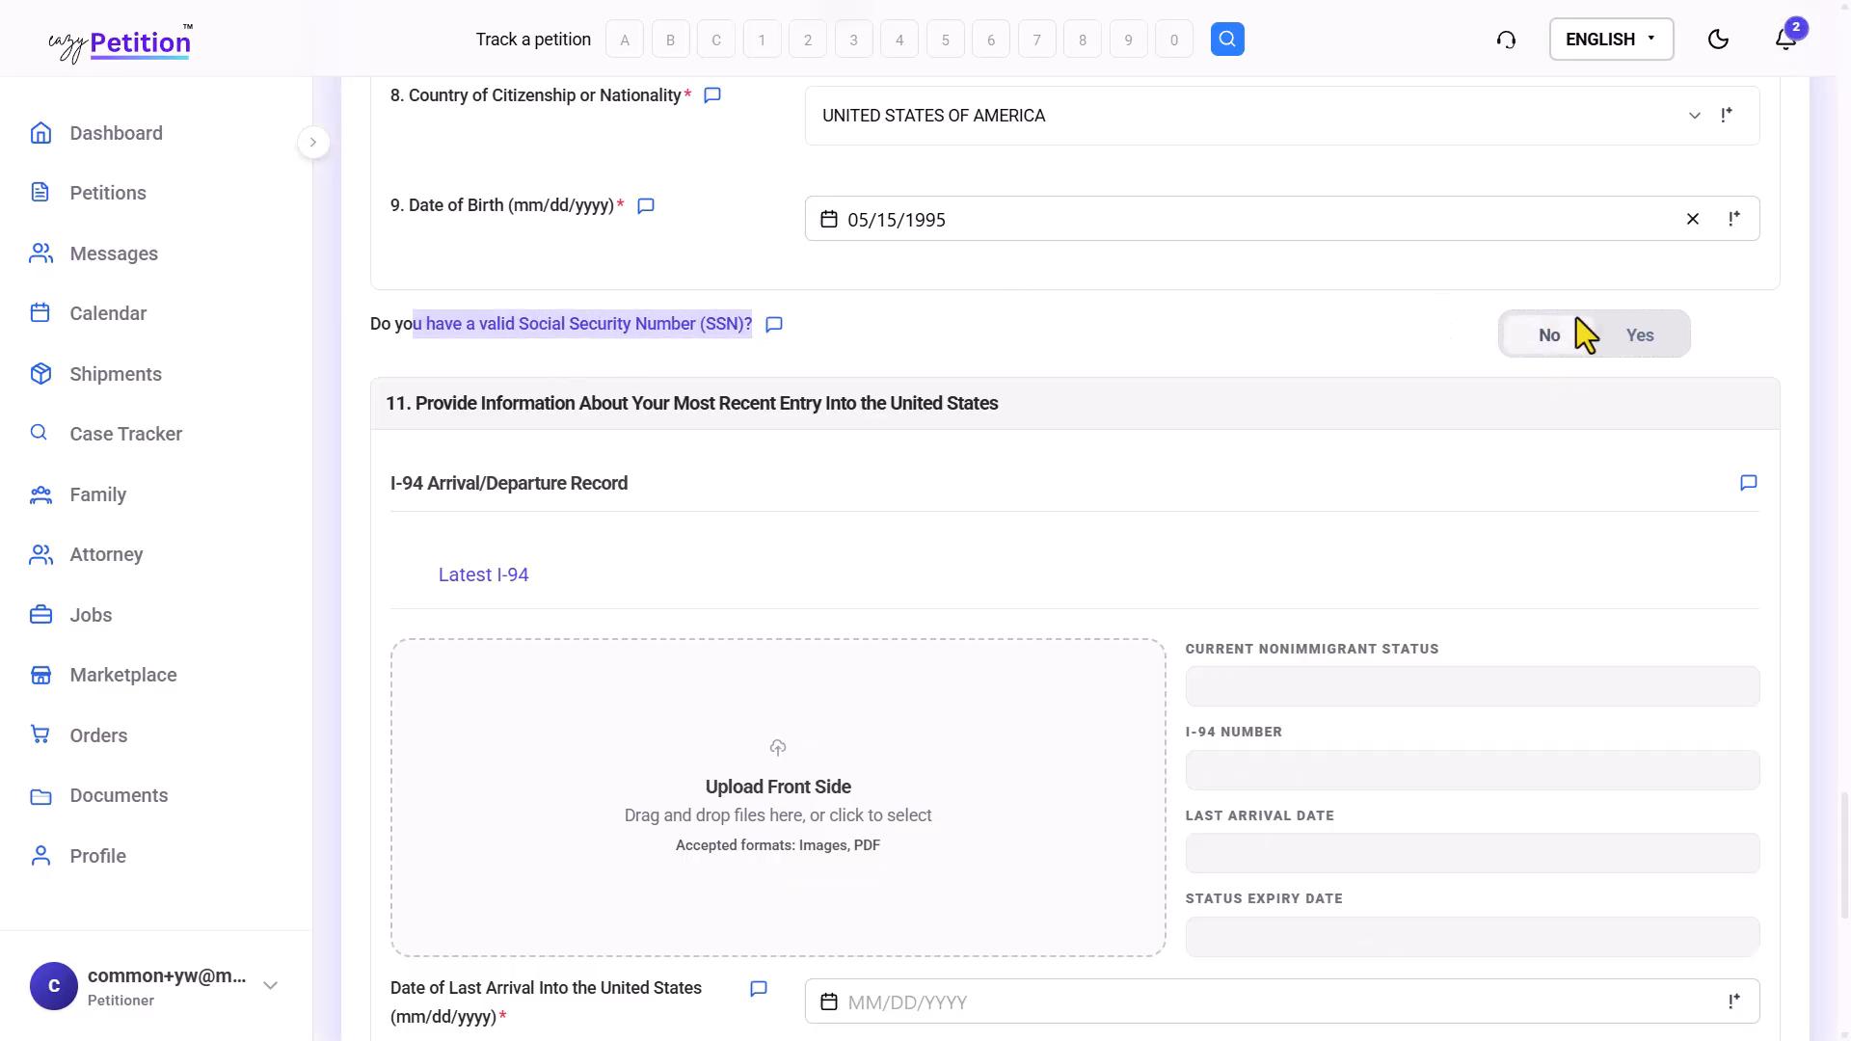
click(1651, 339)
scroll(1171, 564, down, 2)
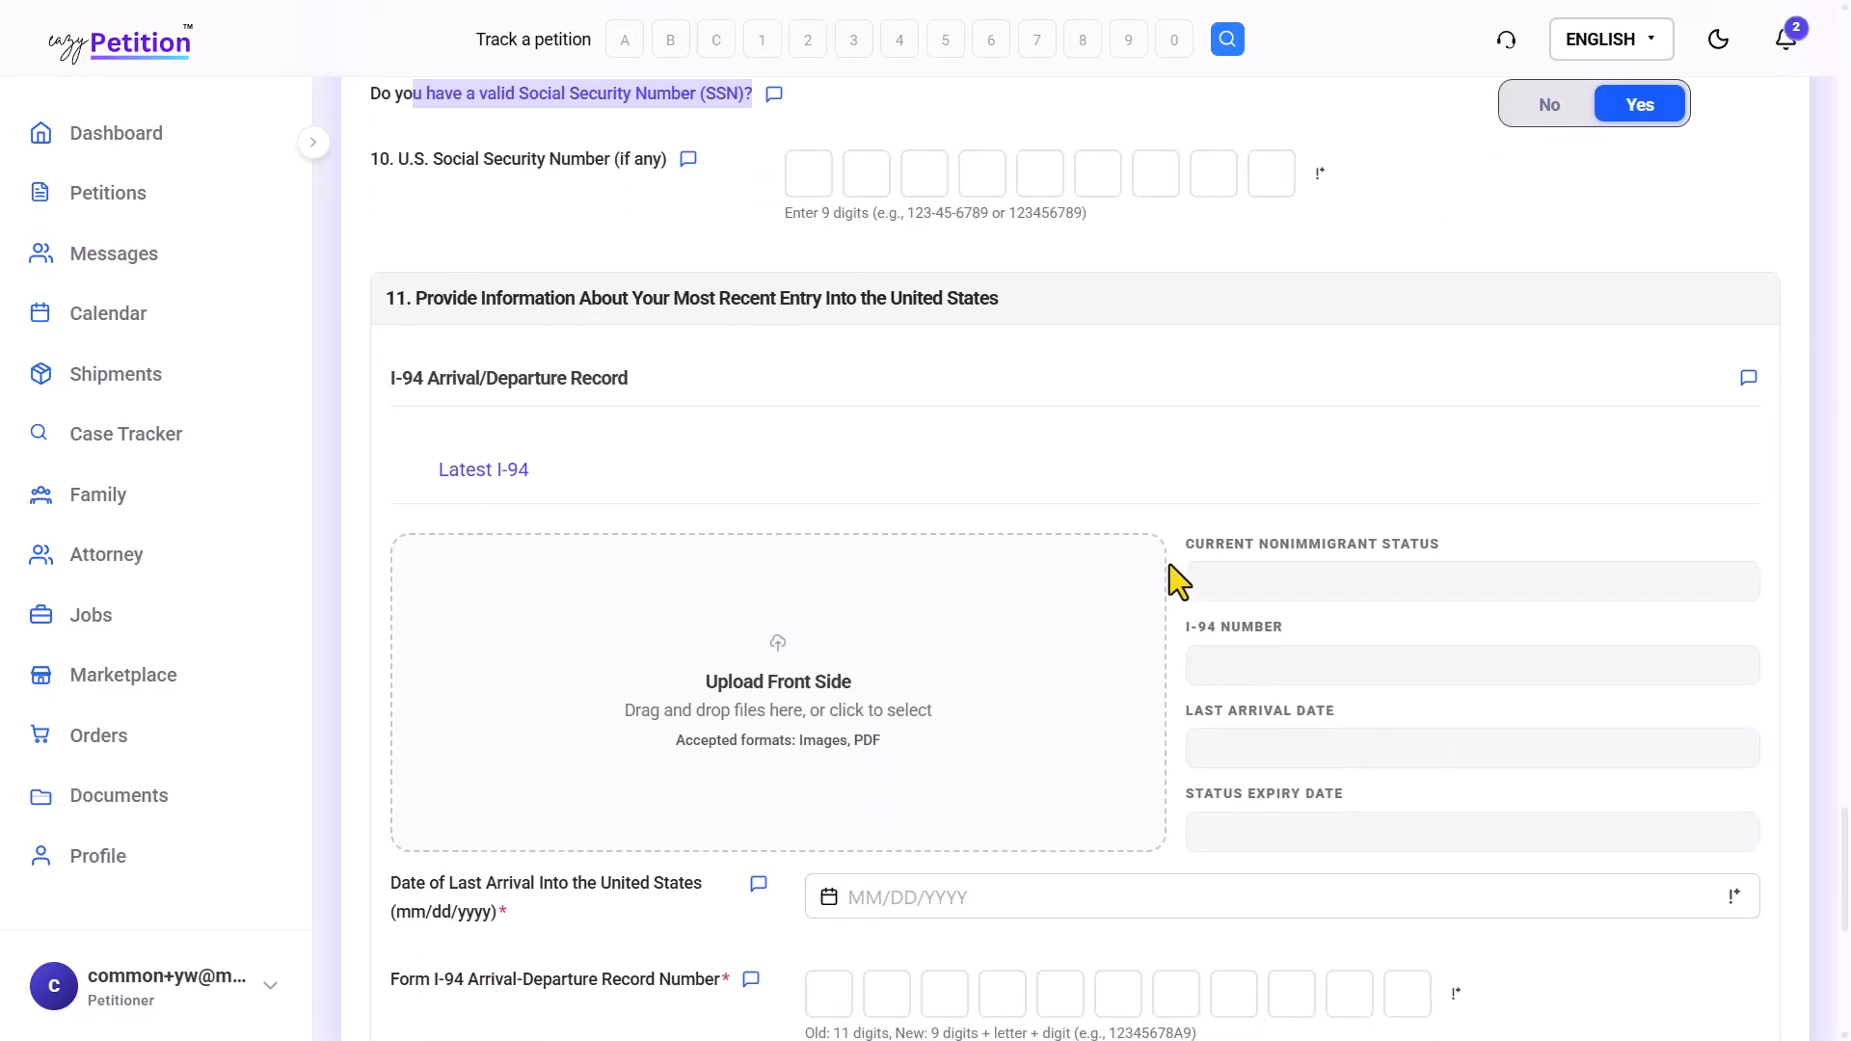
scroll(1171, 576, up, 1)
Upload the front side of the latest I-94 Arrival/Departure Record and review the extracted status, record number and dates
scroll(995, 650, down, 2)
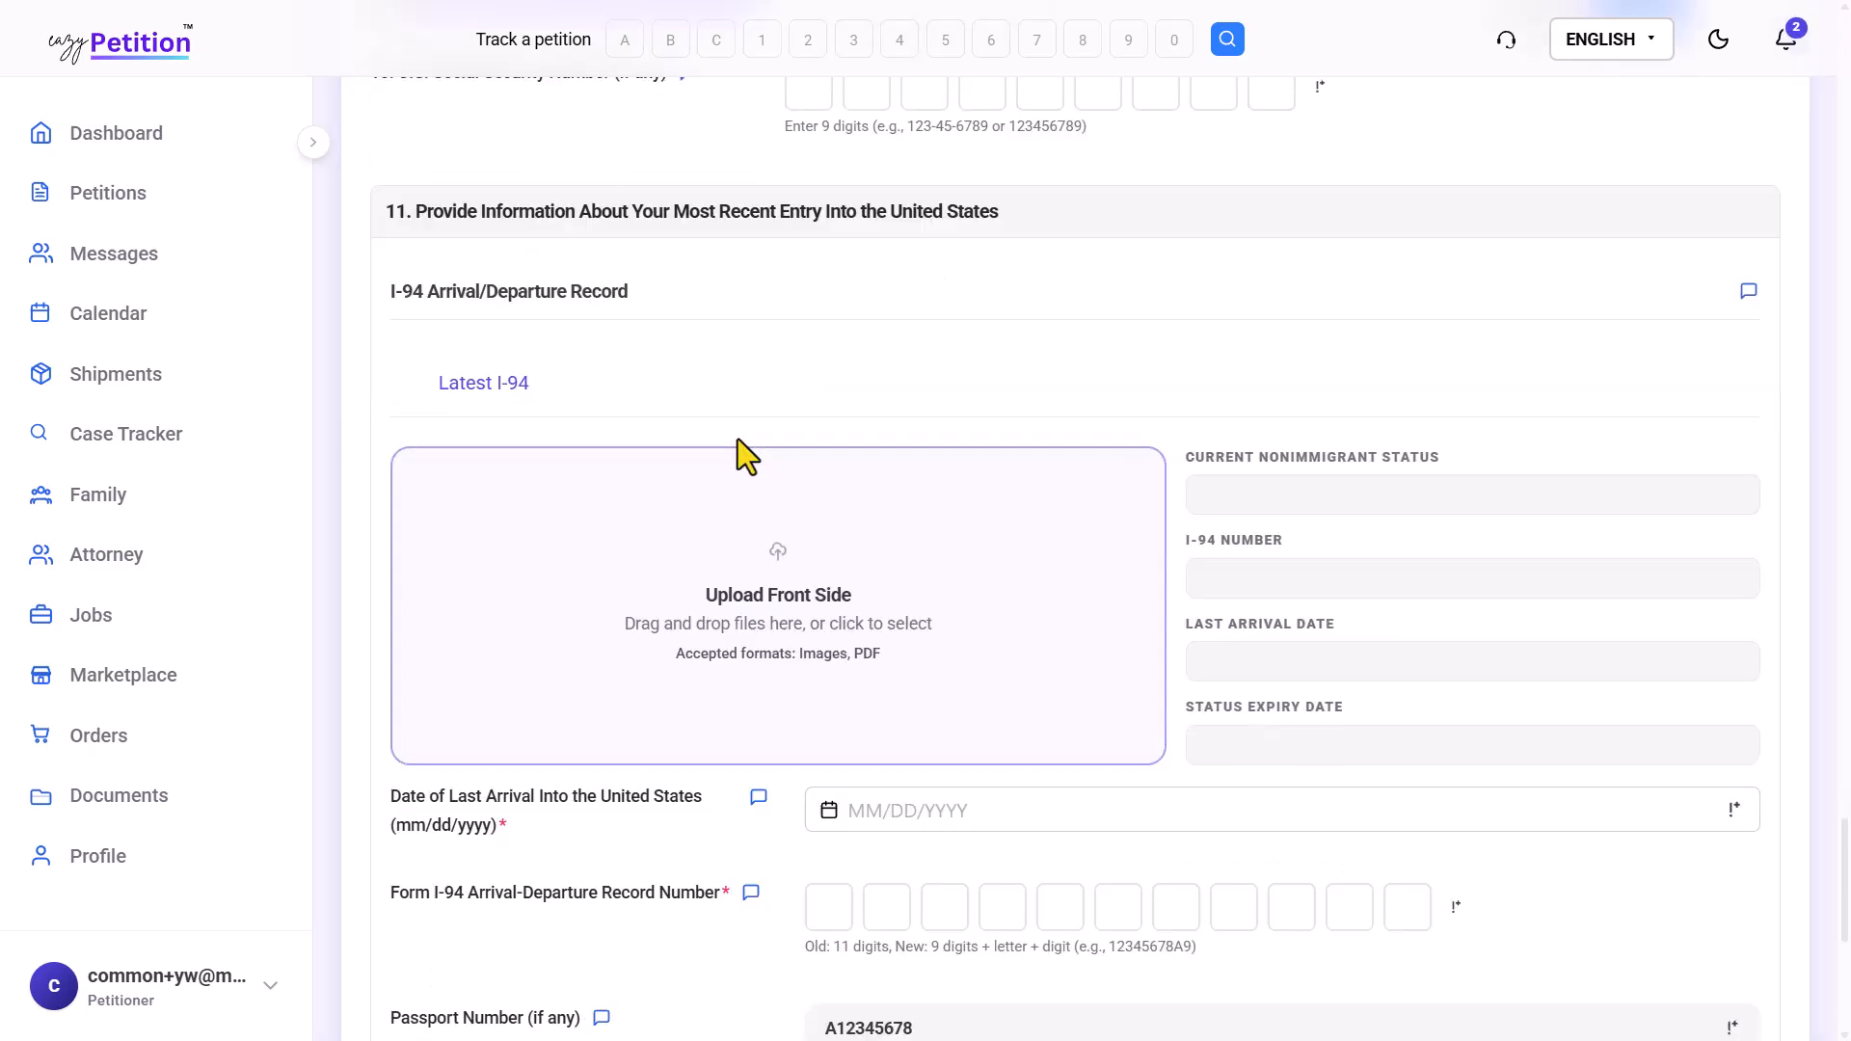
drag(391, 296, 583, 289)
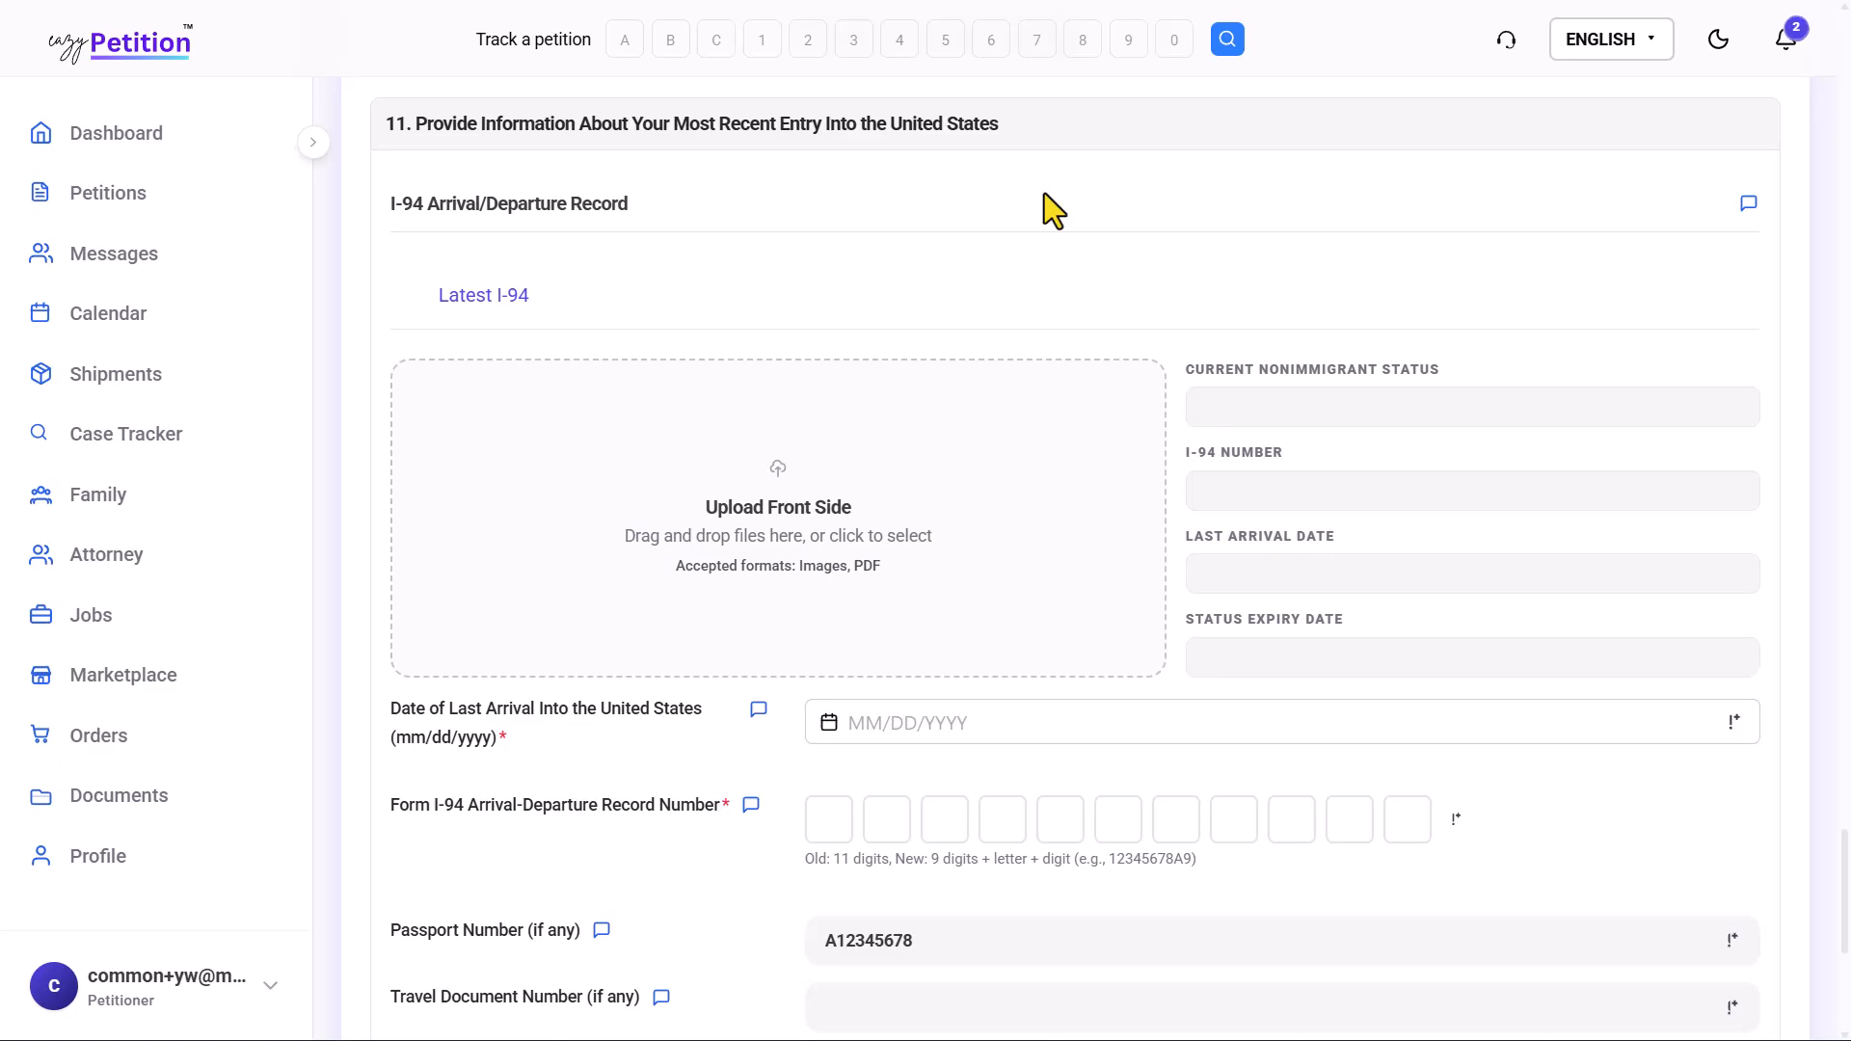
key(Escape)
scroll(963, 385, down, 2)
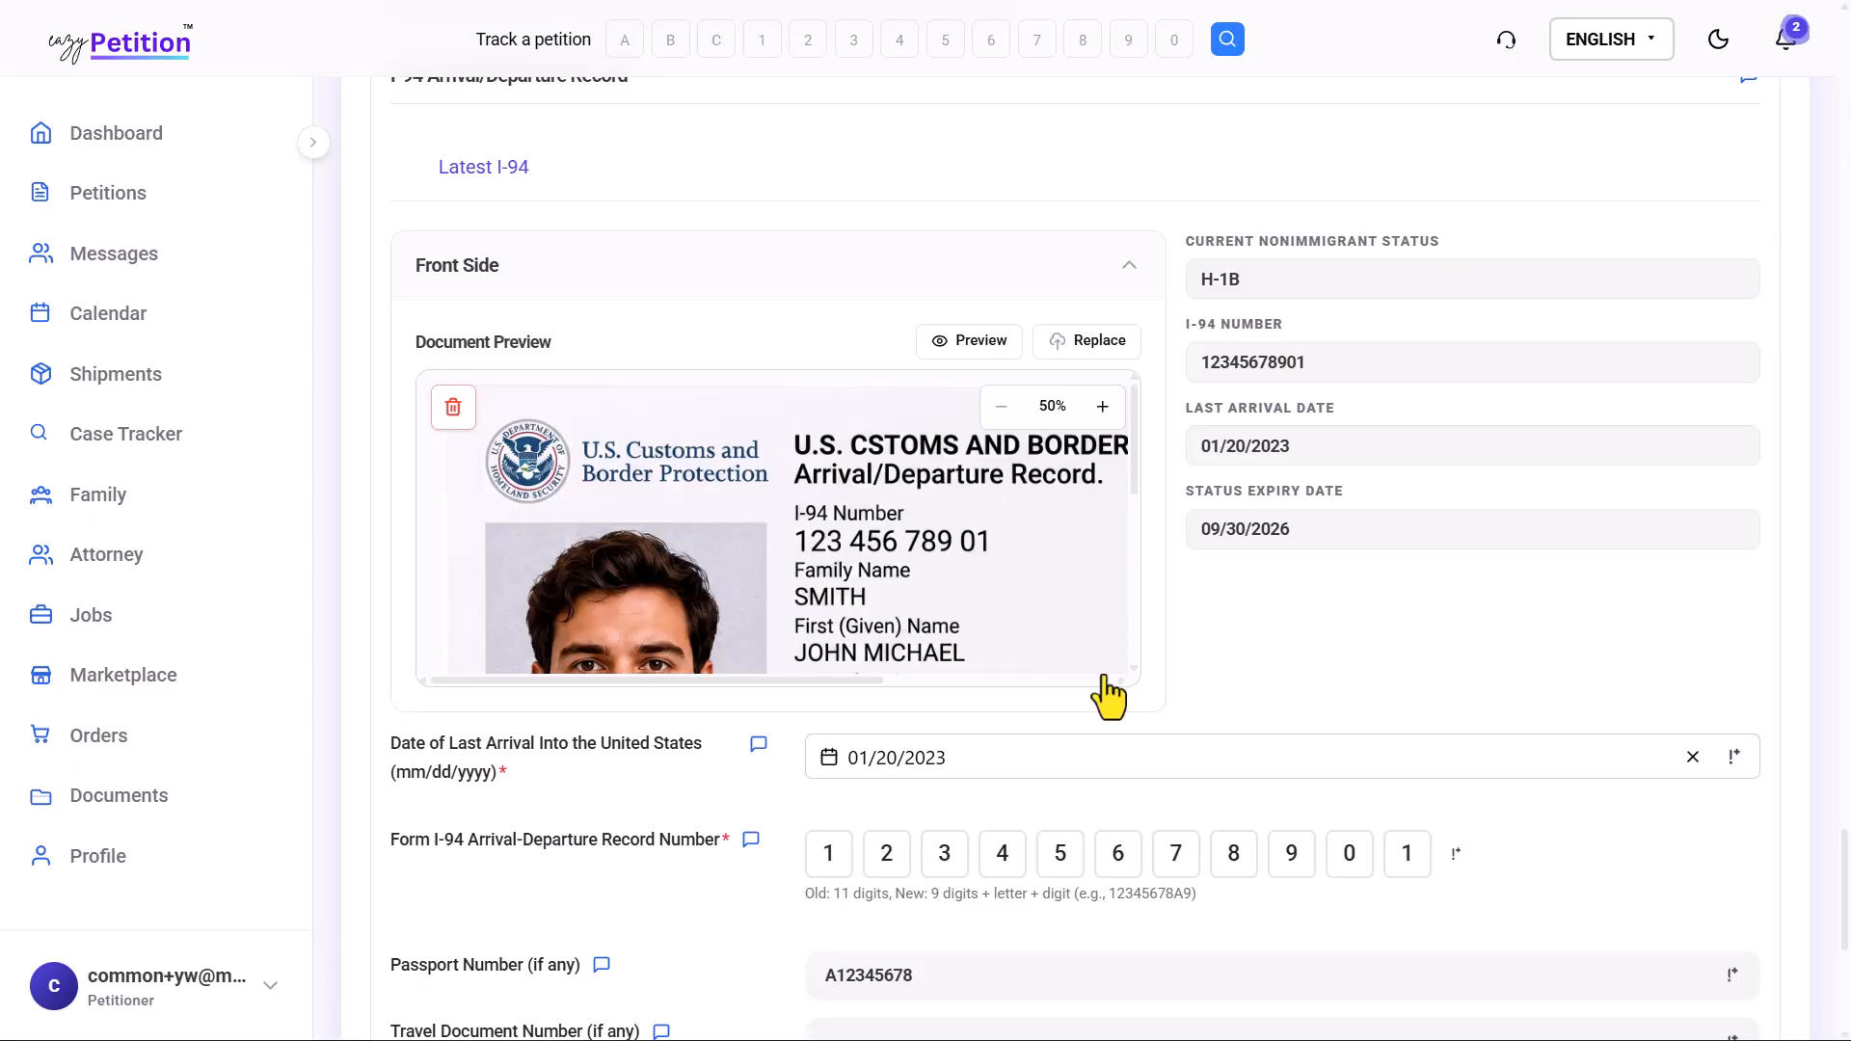
scroll(1109, 694, down, 3)
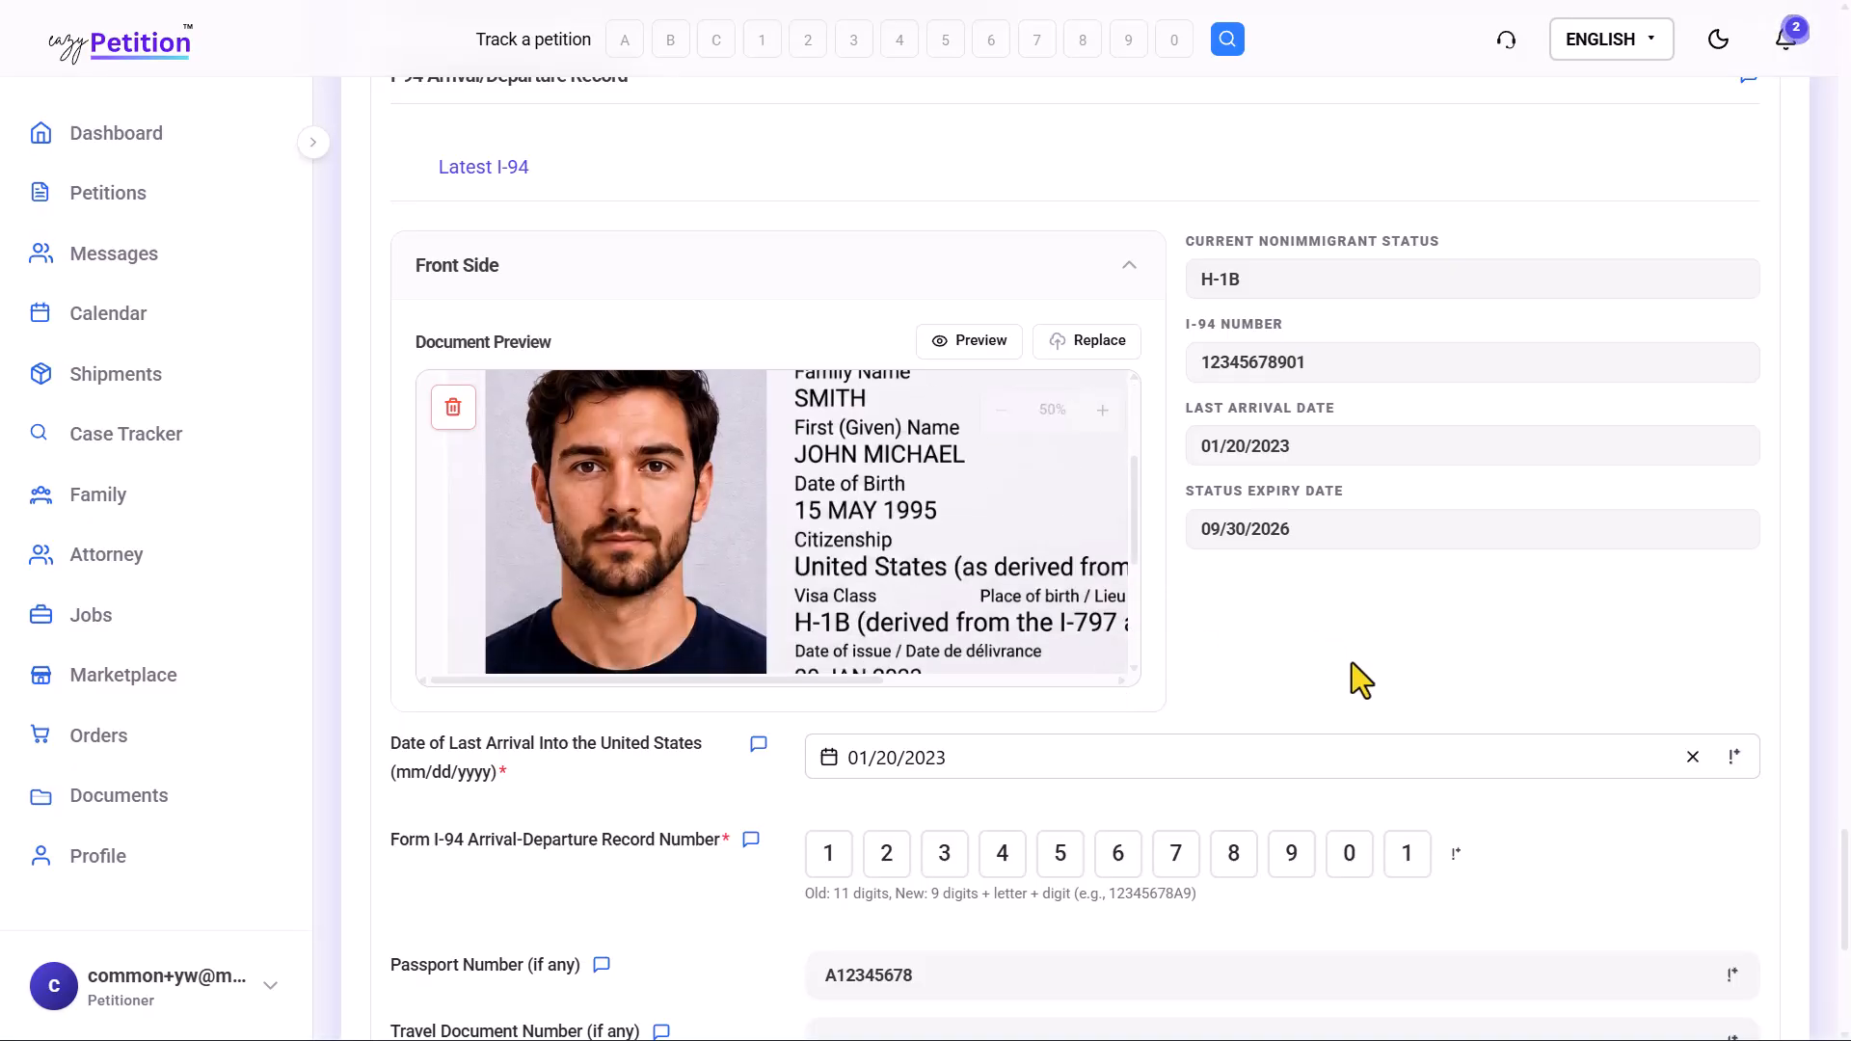
scroll(1352, 662, down, 2)
scroll(1352, 662, up, 1)
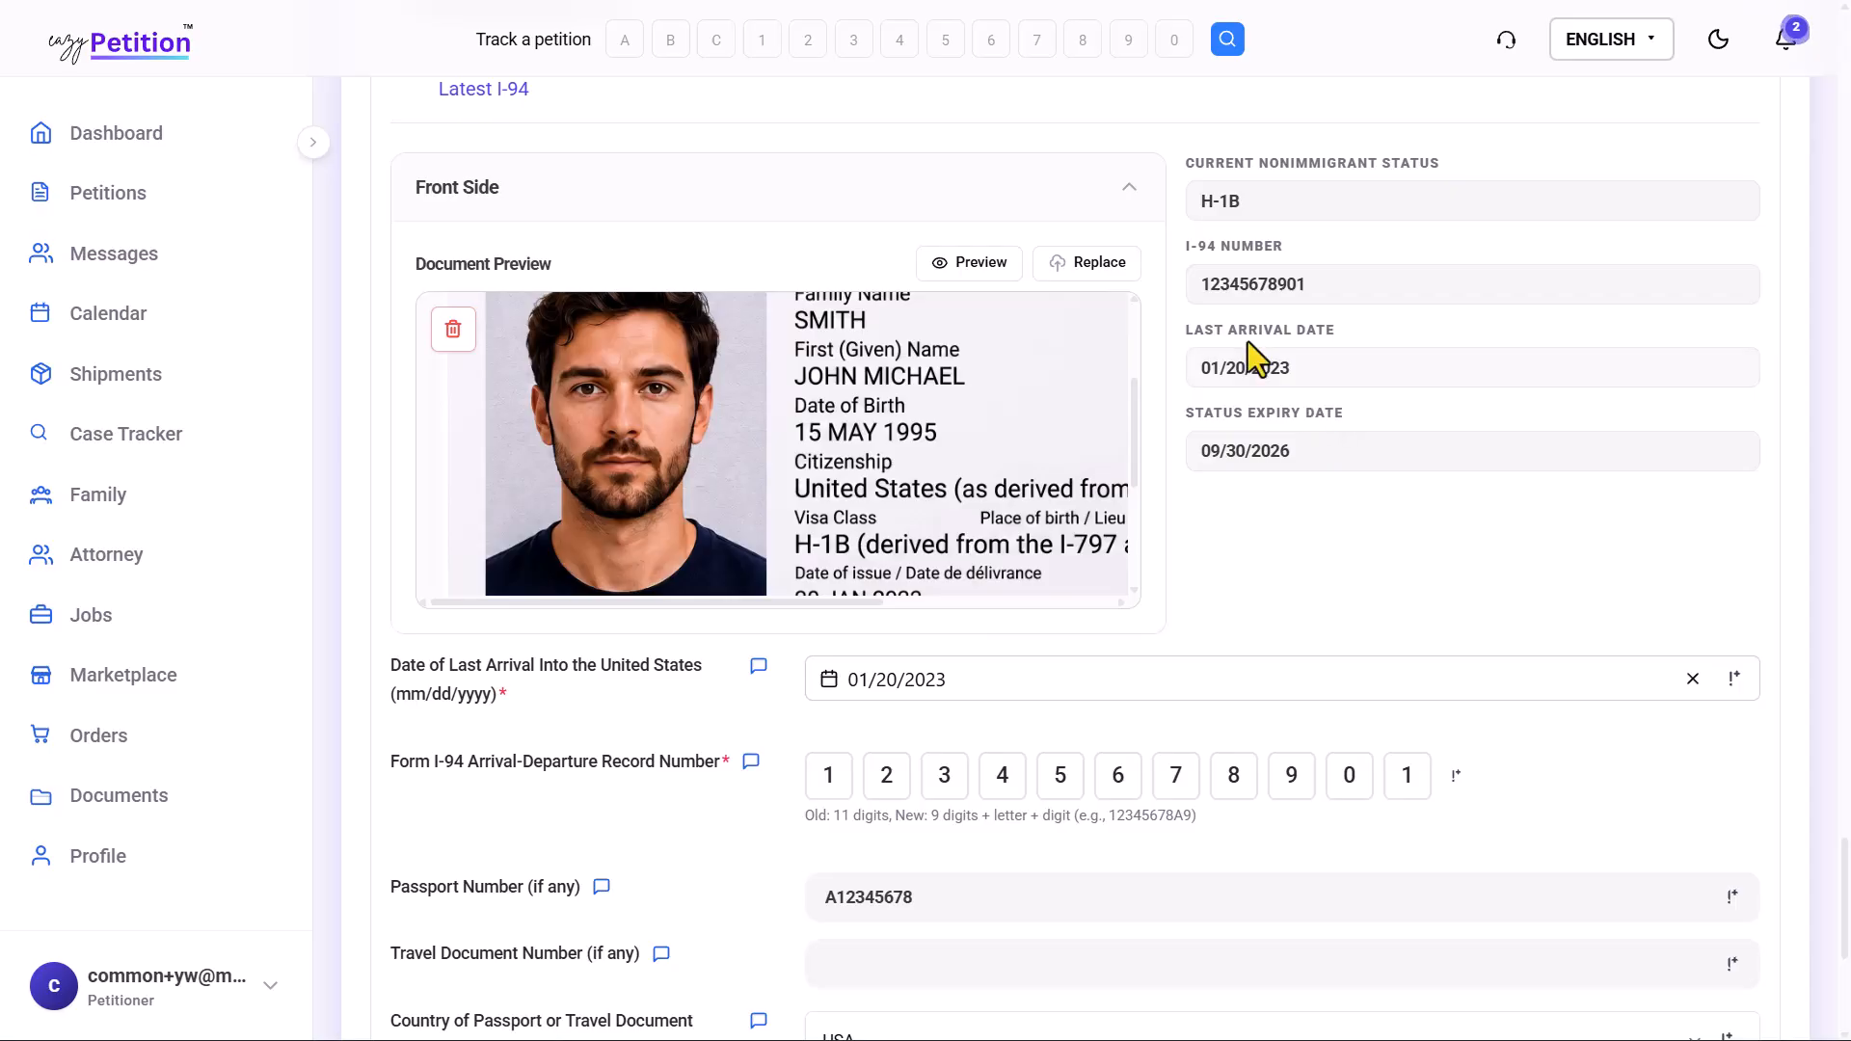
Open Part 2, Application Type, and set item 1, what is being applied for, to A change of status
scroll(1479, 668, down, 8)
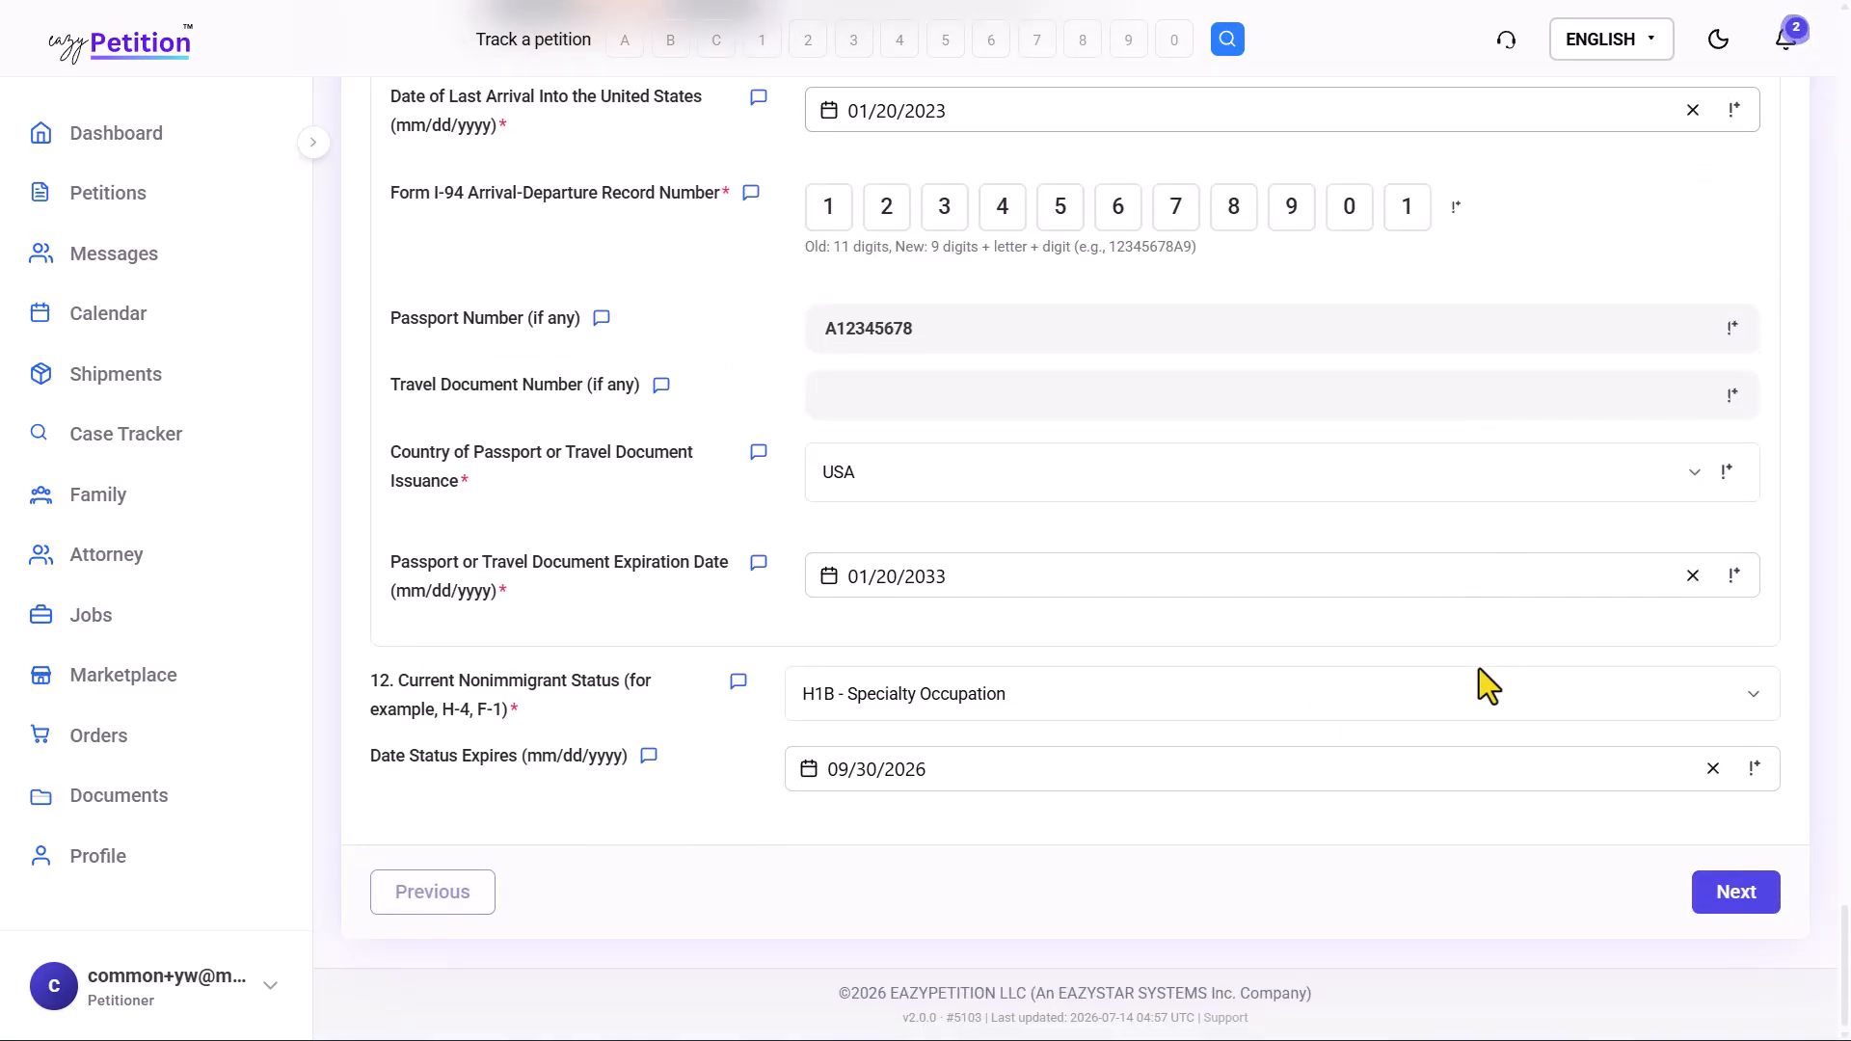
scroll(942, 472, up, 9)
scroll(942, 471, up, 20)
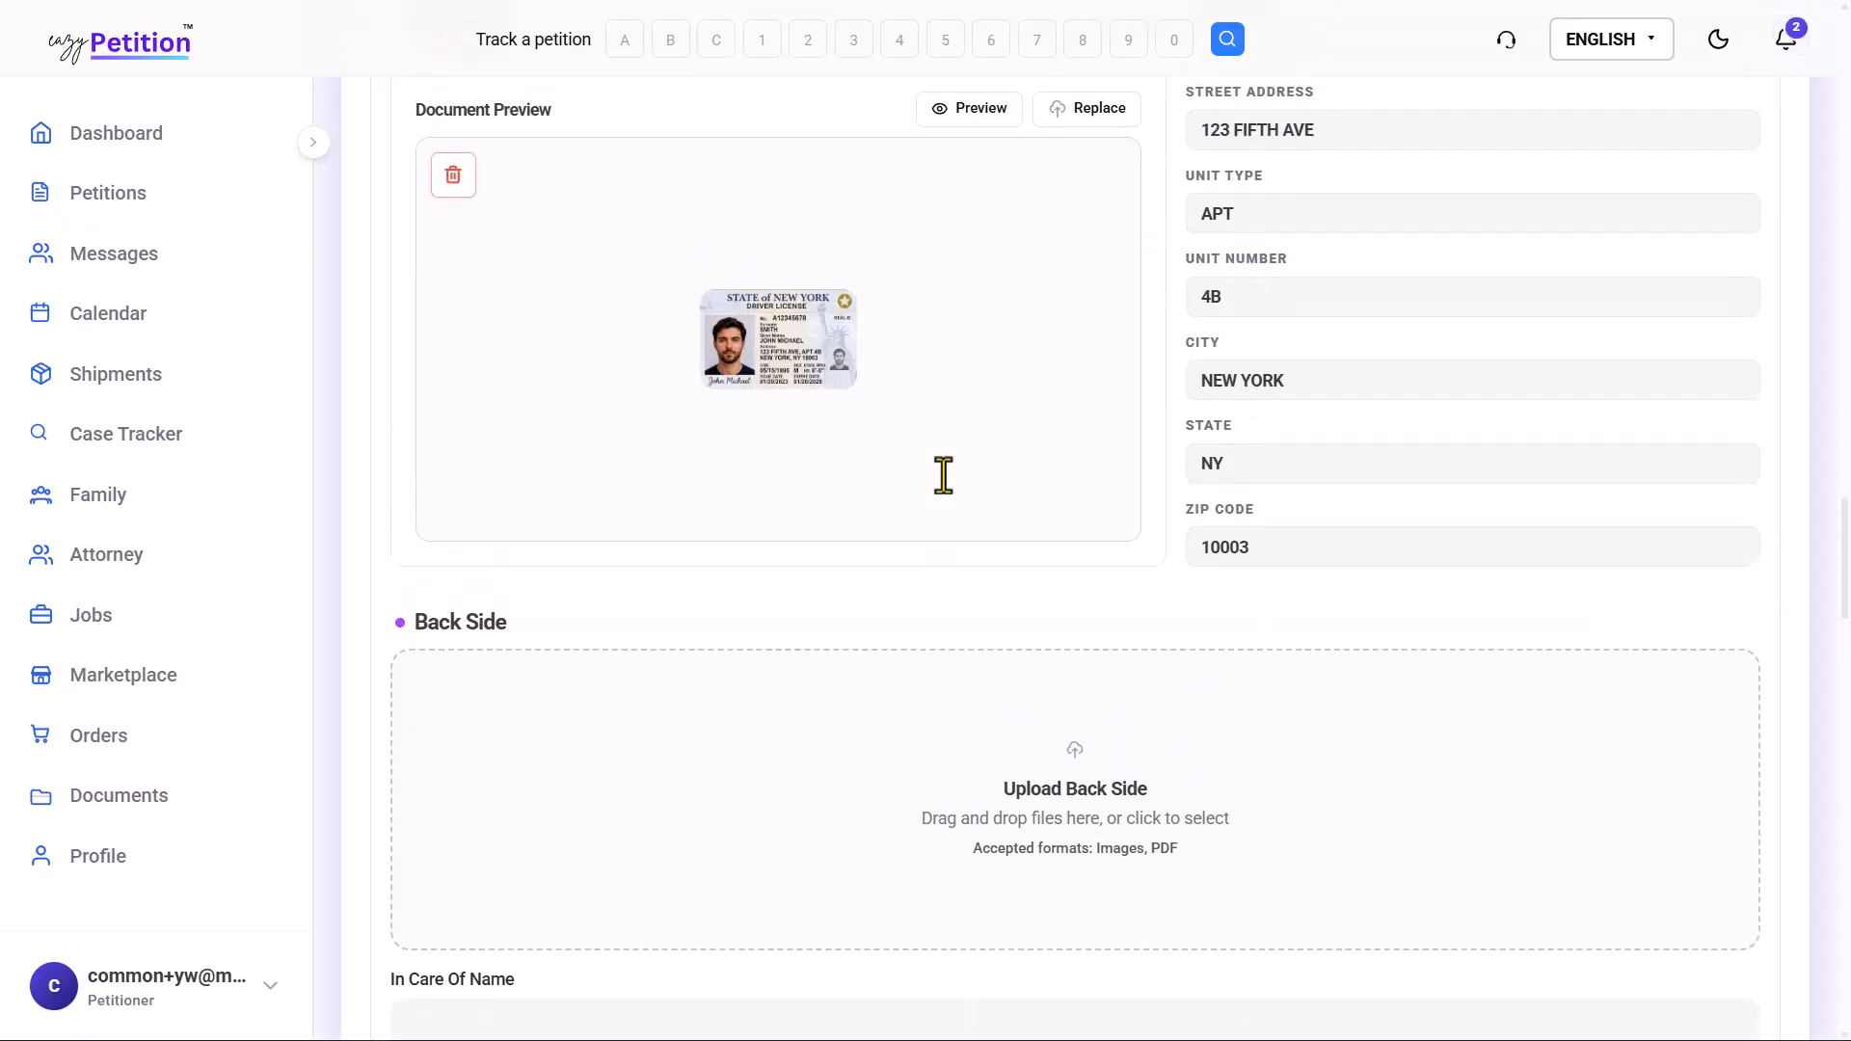
scroll(942, 475, up, 16)
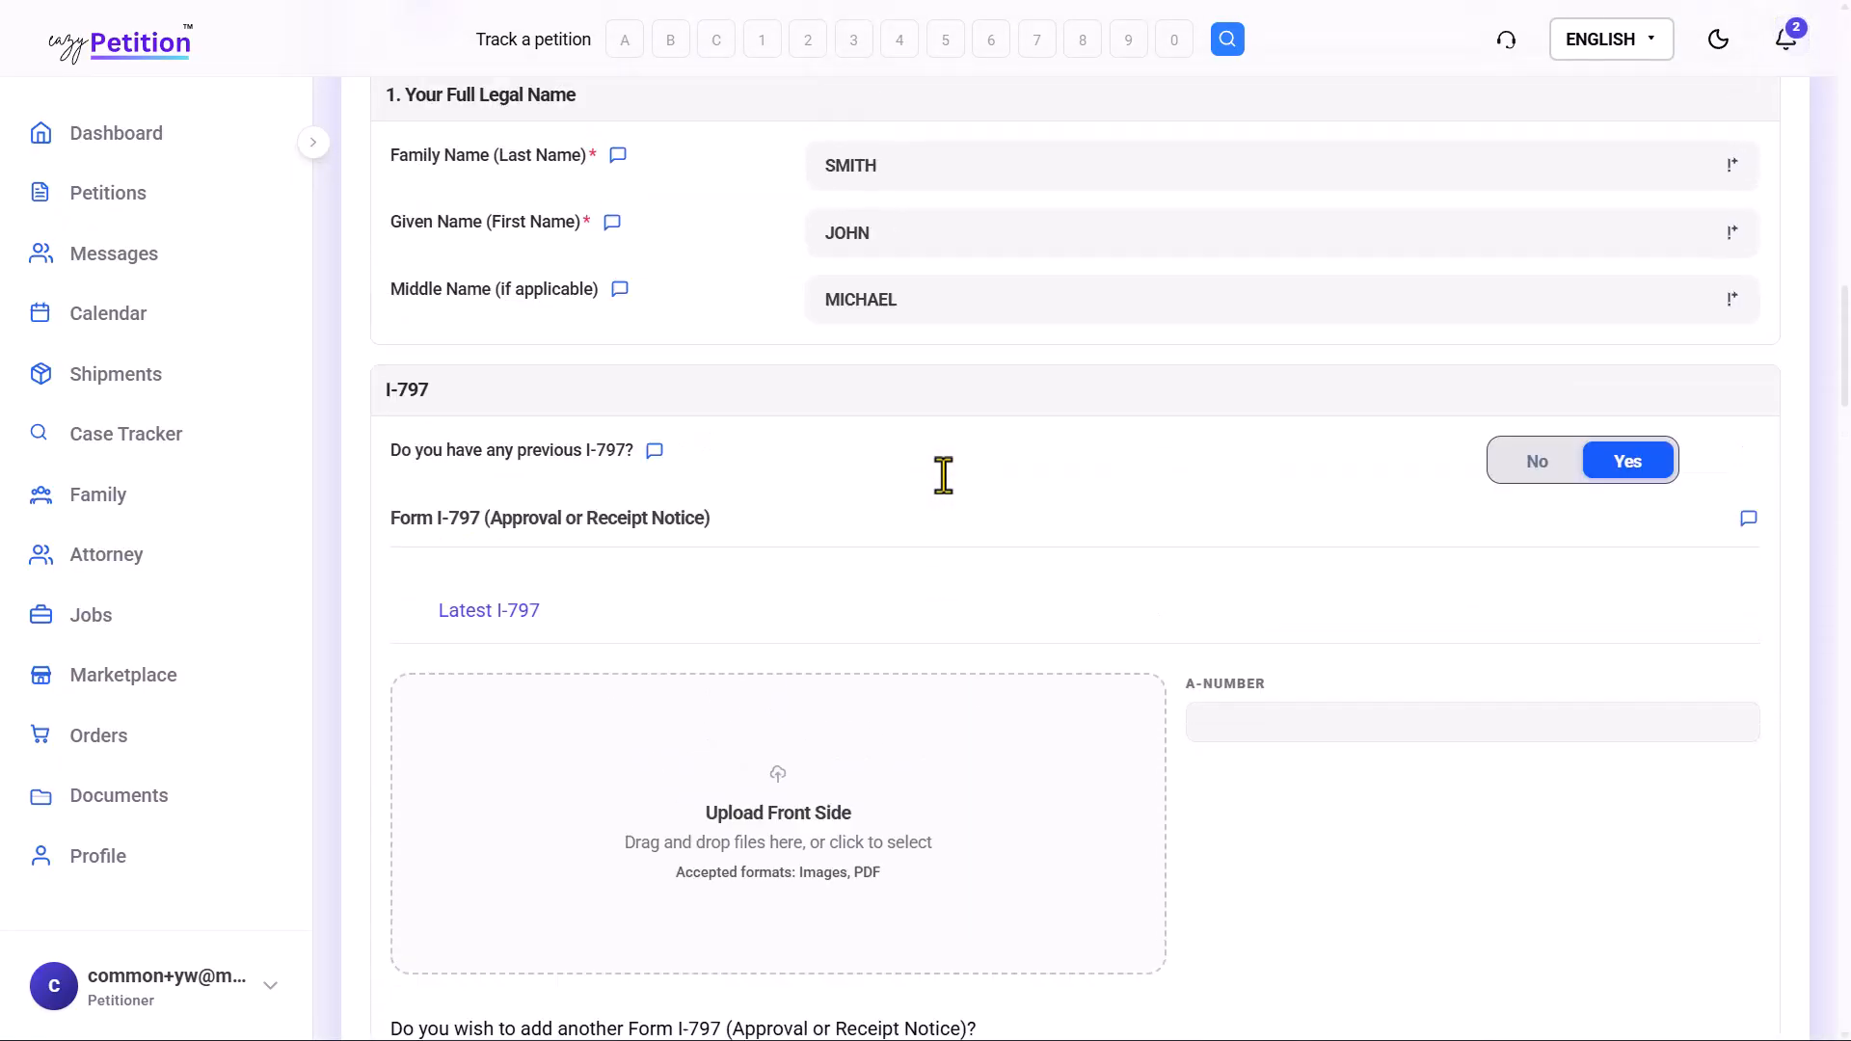
scroll(942, 474, up, 15)
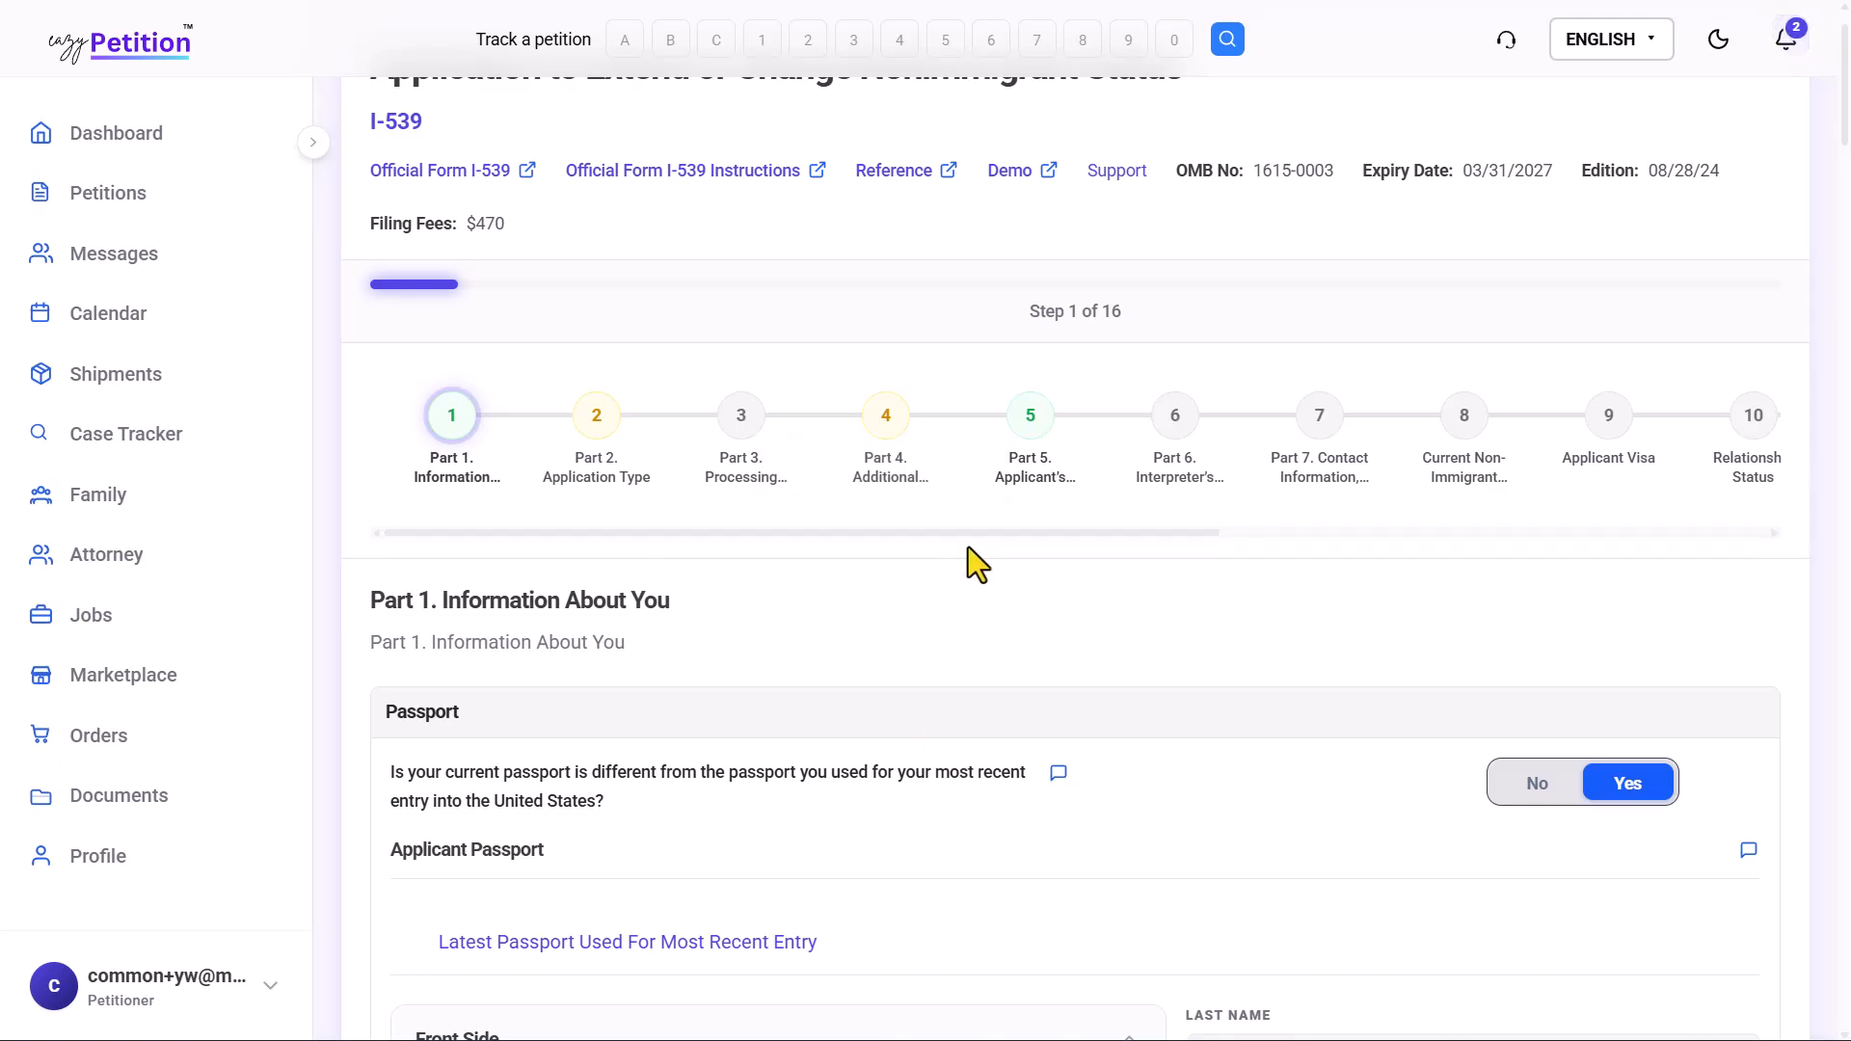
drag(870, 536, 729, 558)
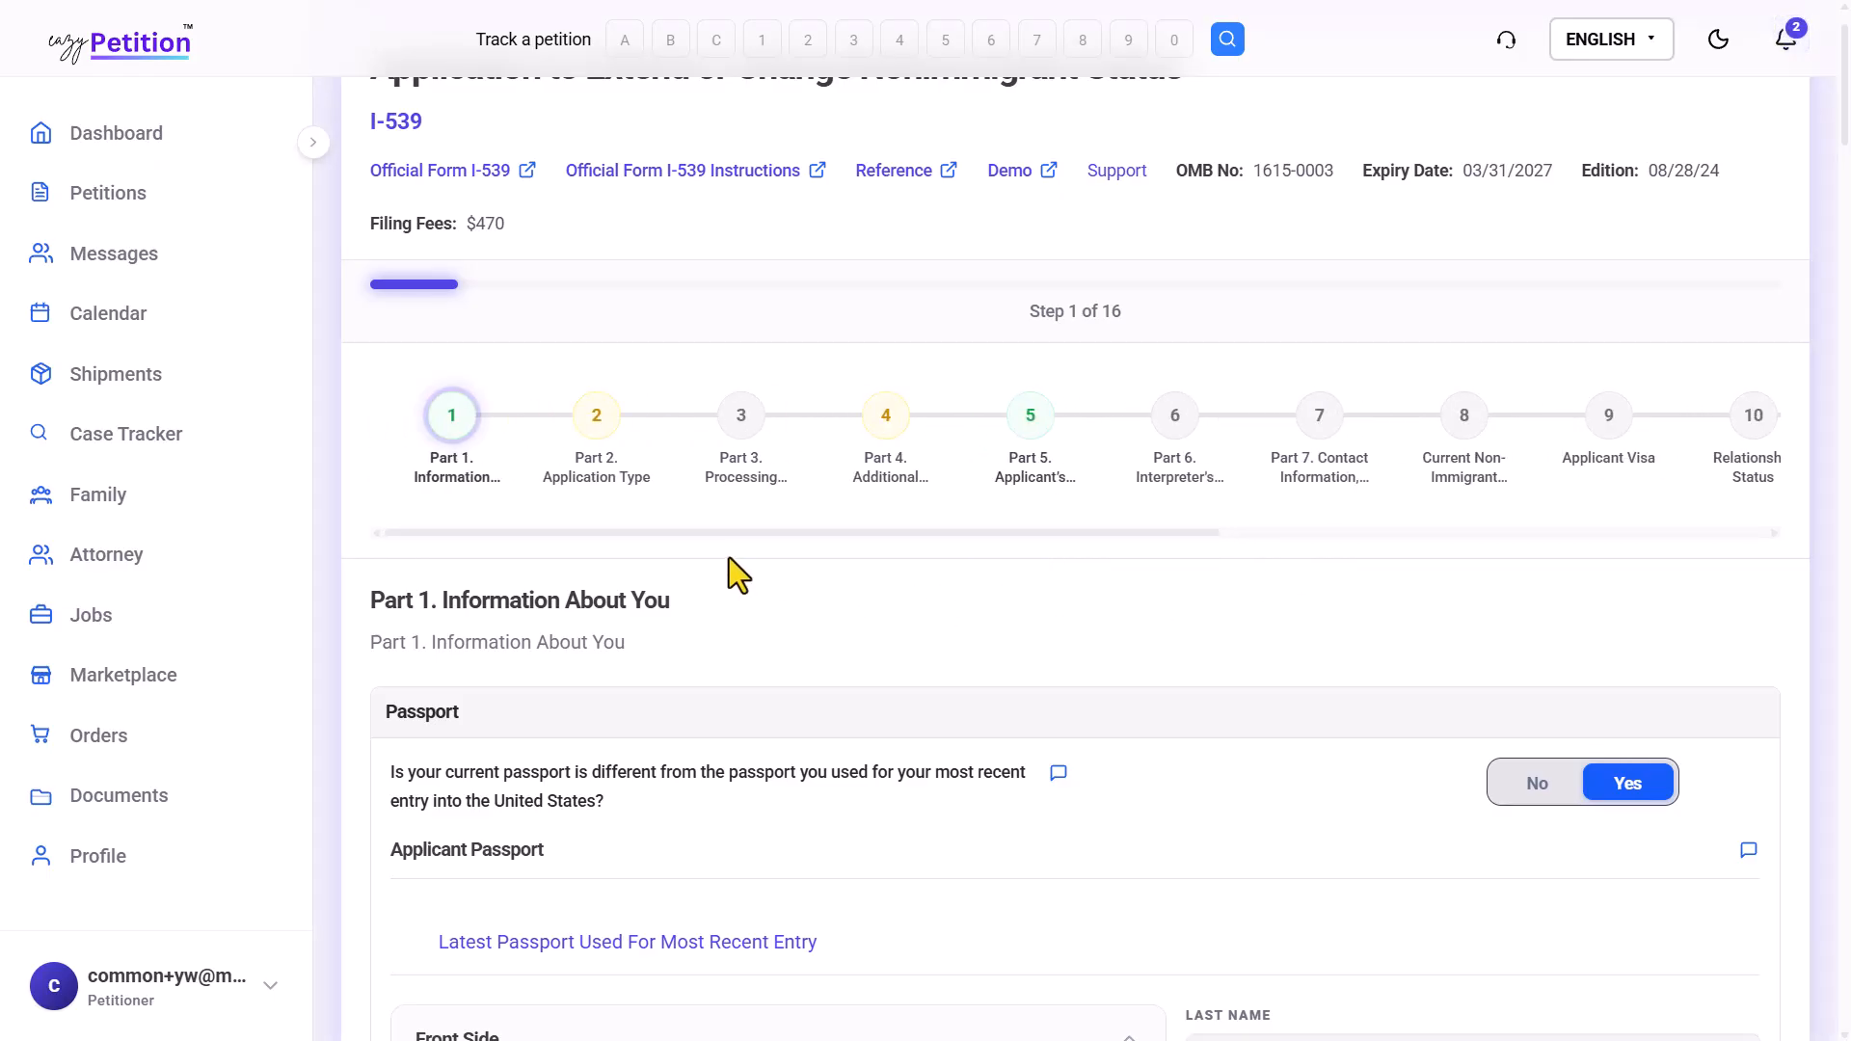
click(609, 482)
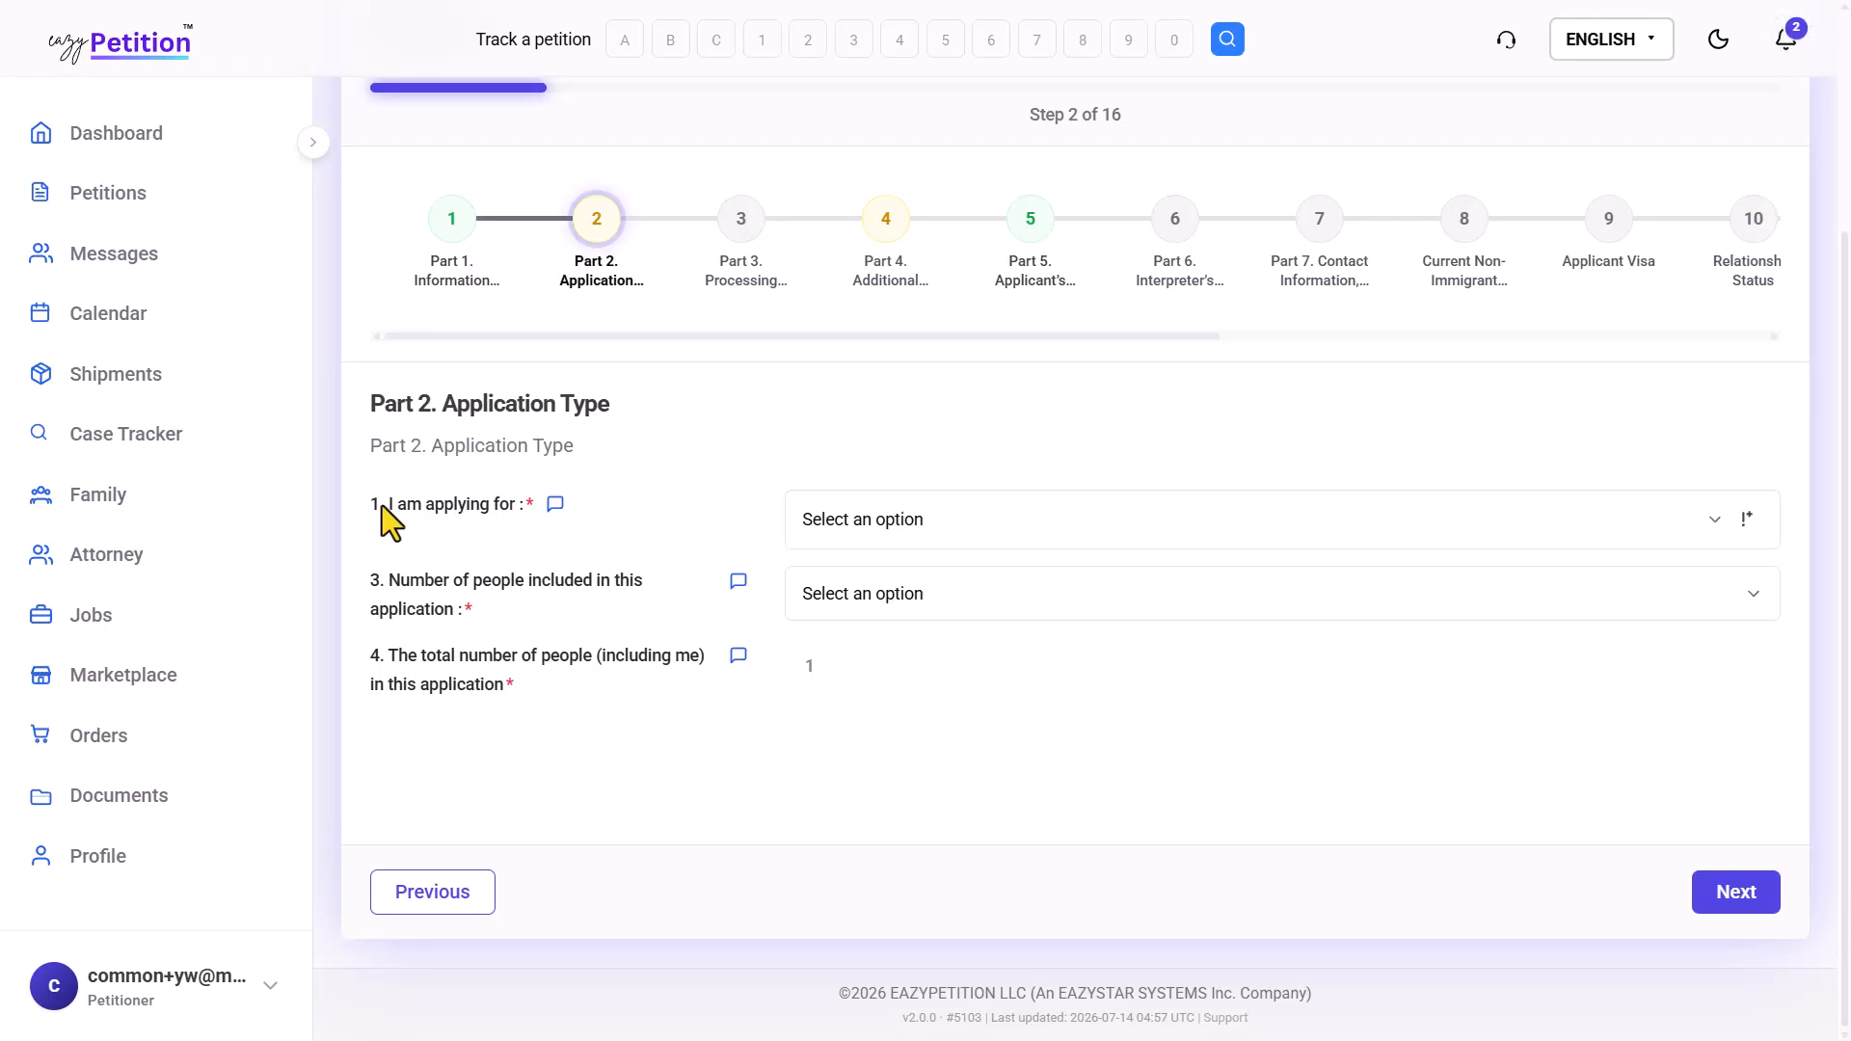
click(494, 506)
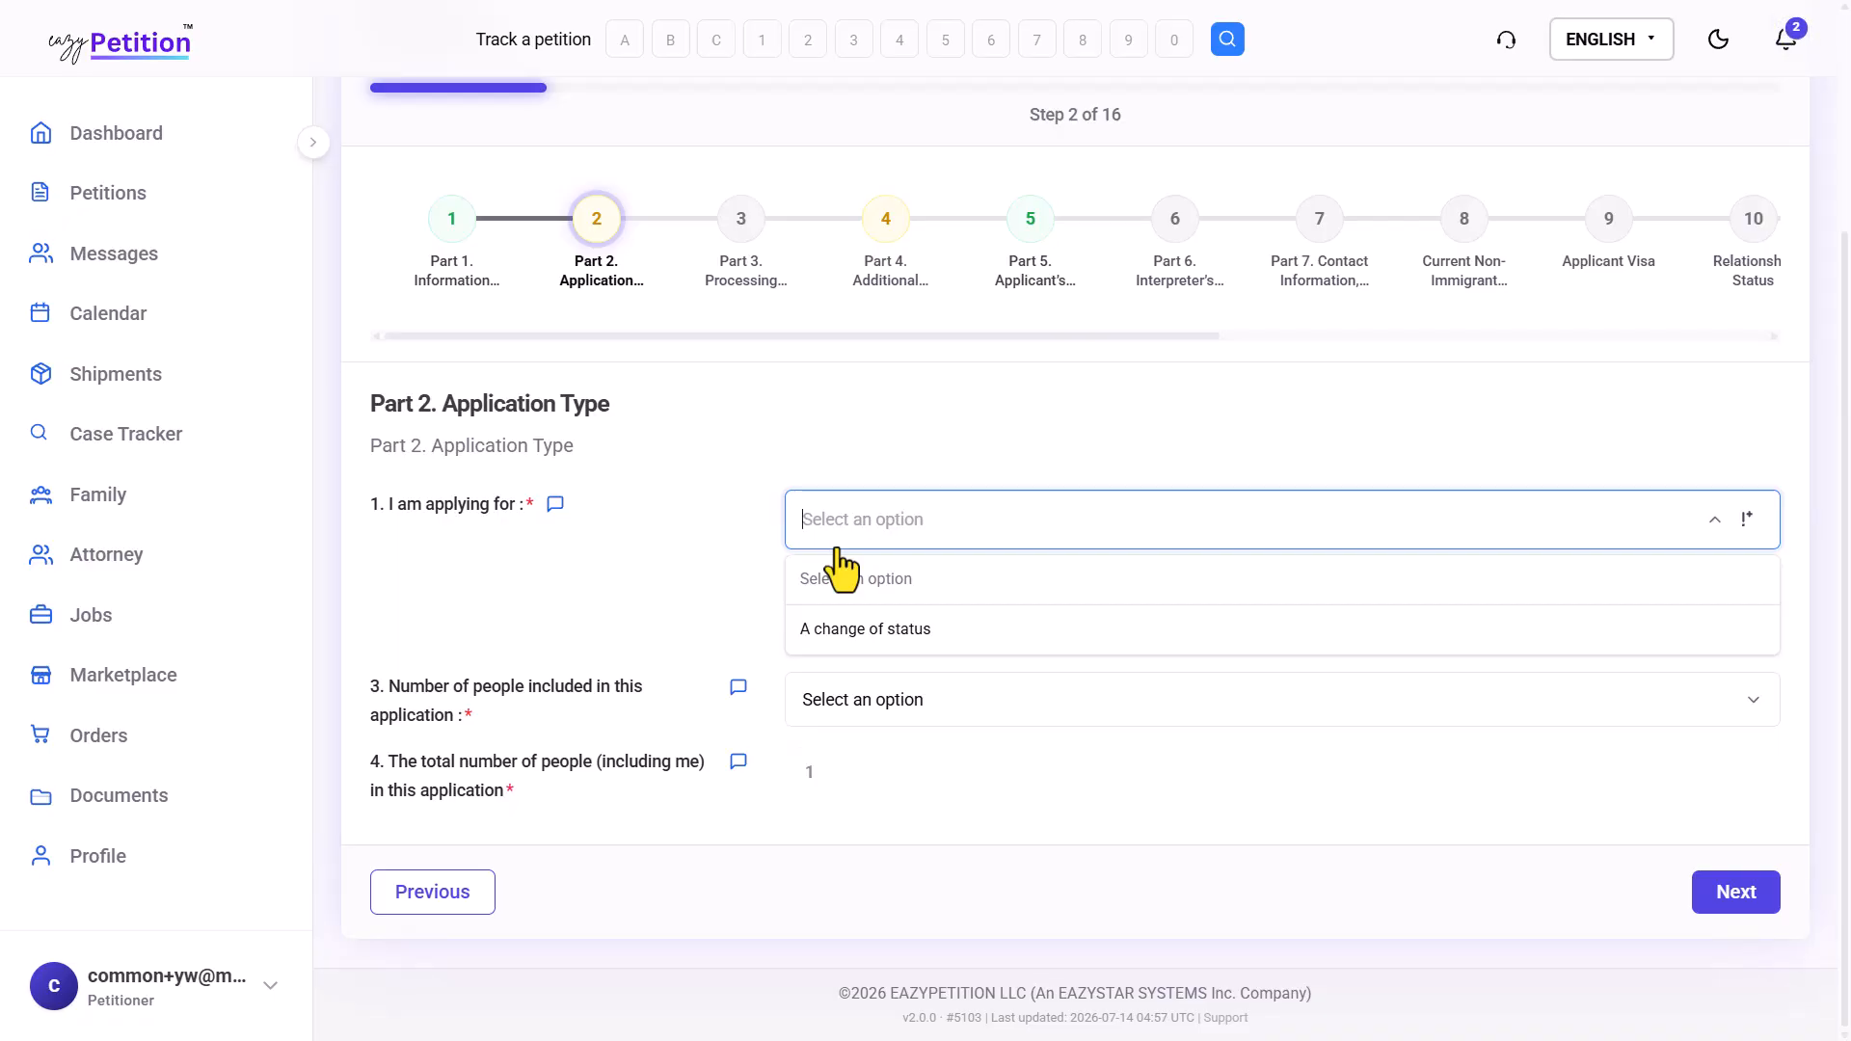
click(913, 644)
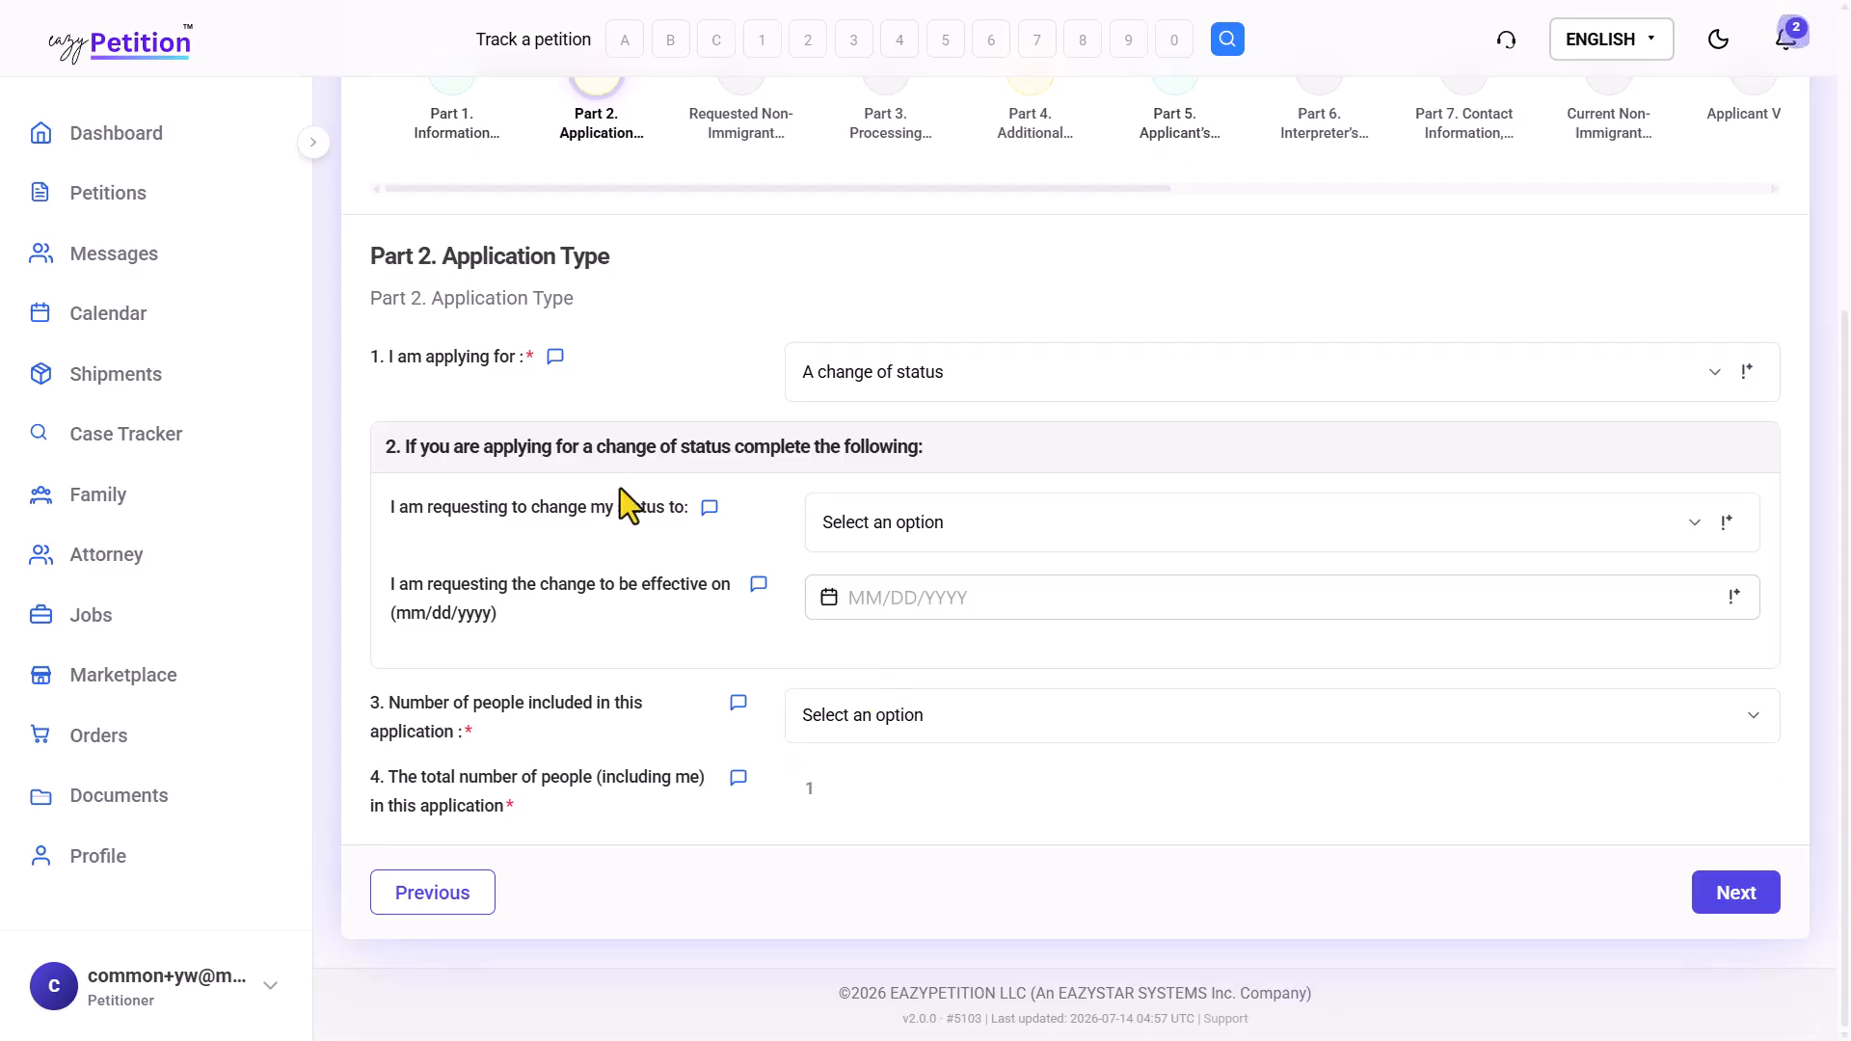
Set the requested new status in item 2 to F1 - Student – Academic
drag(402, 443, 819, 465)
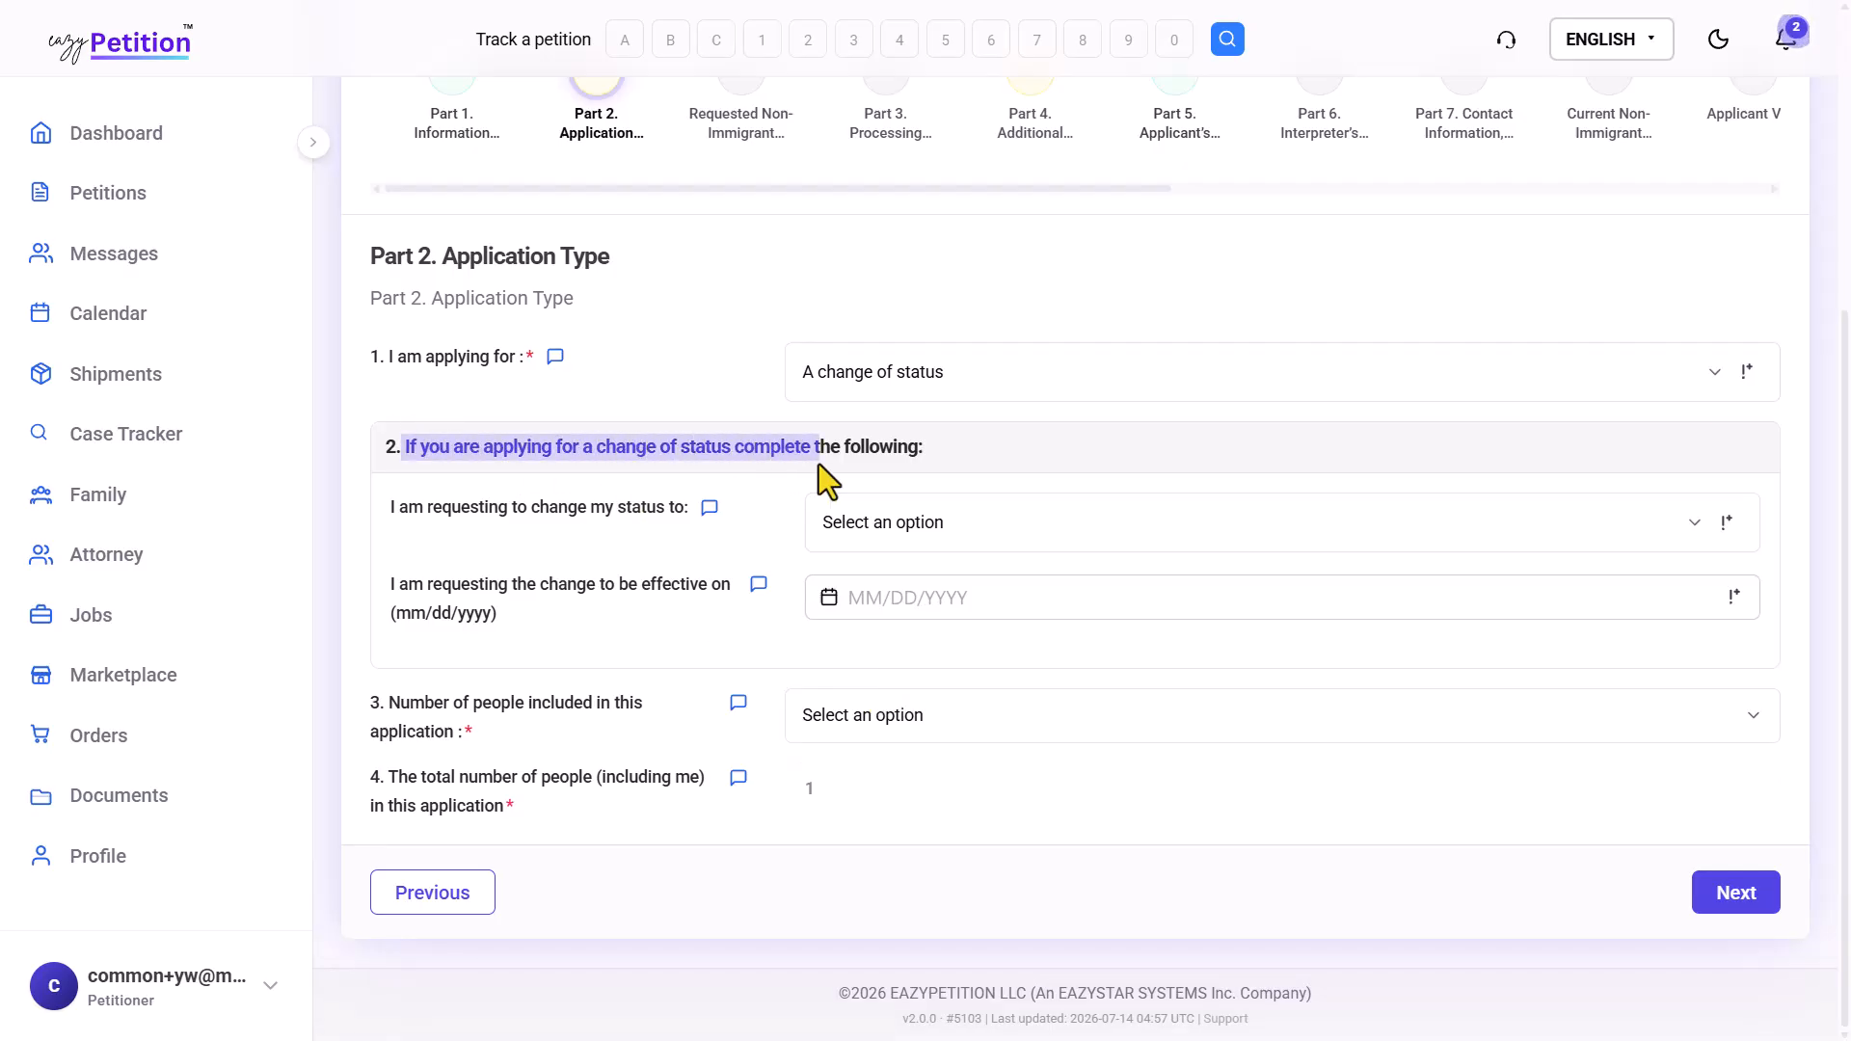
click(819, 465)
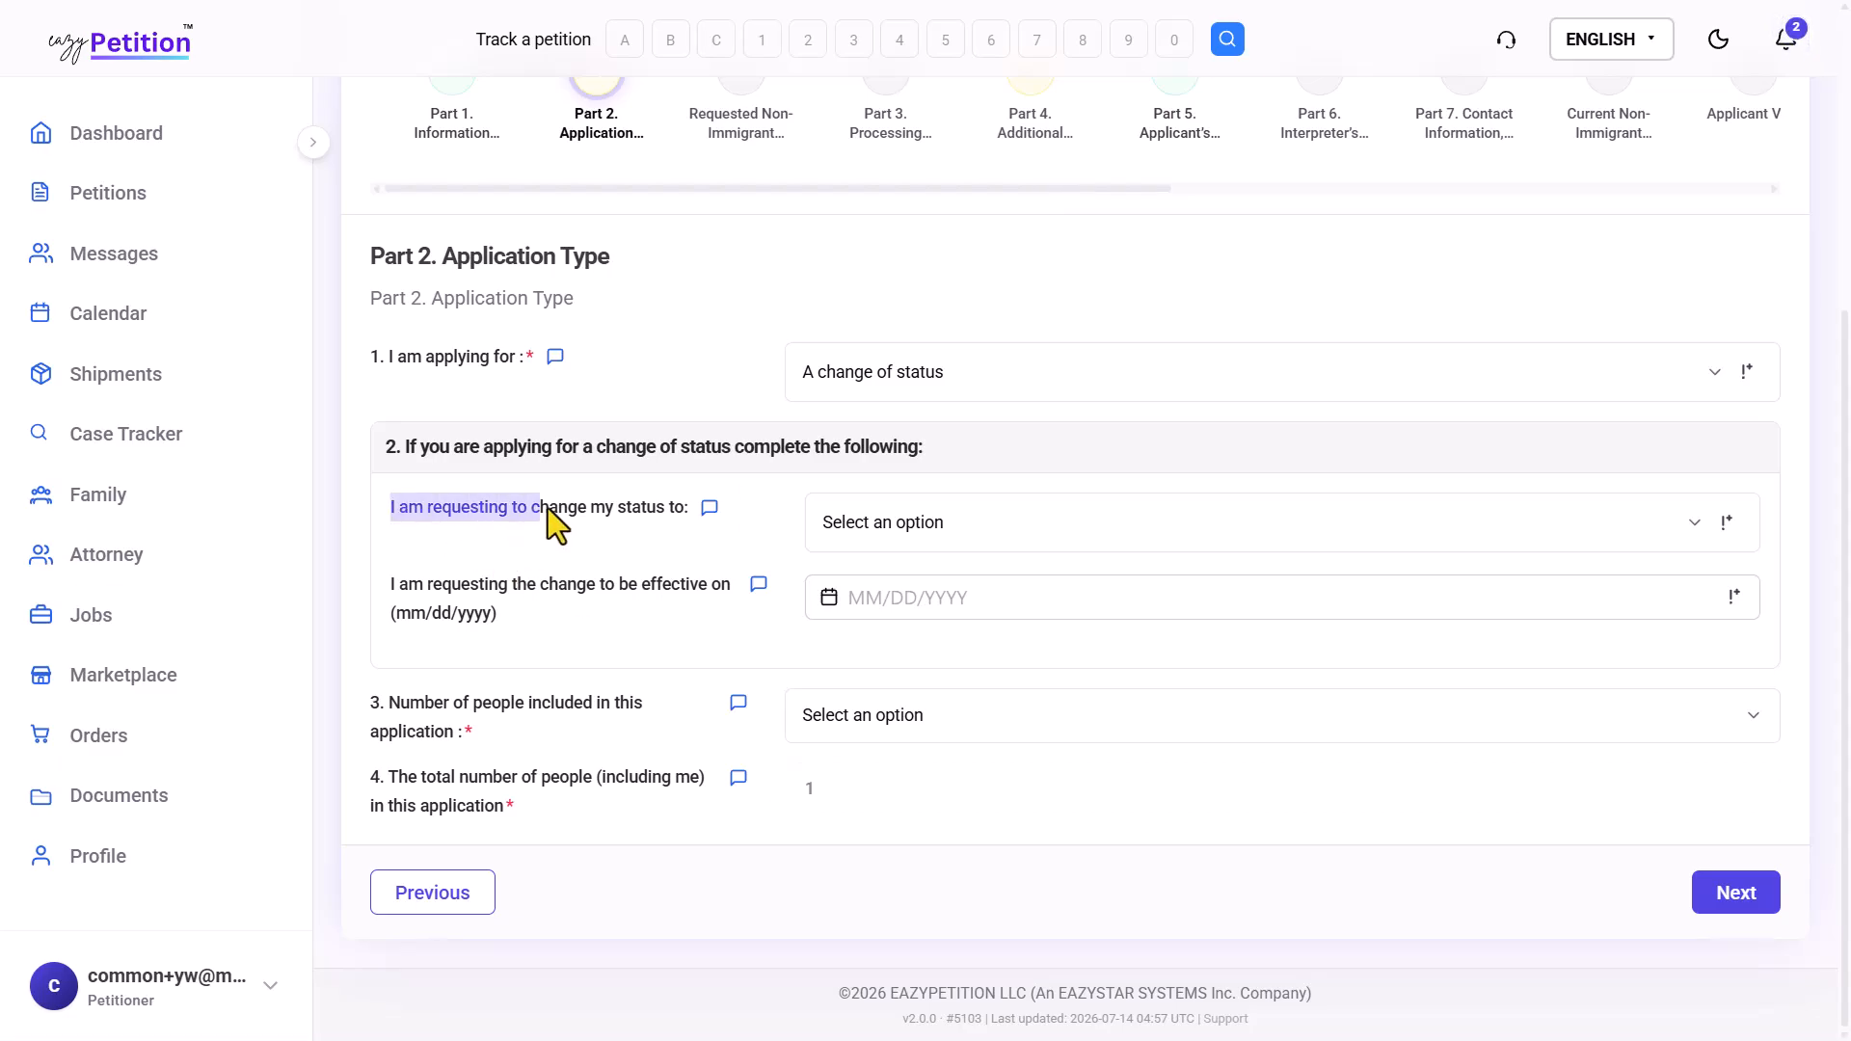
click(660, 505)
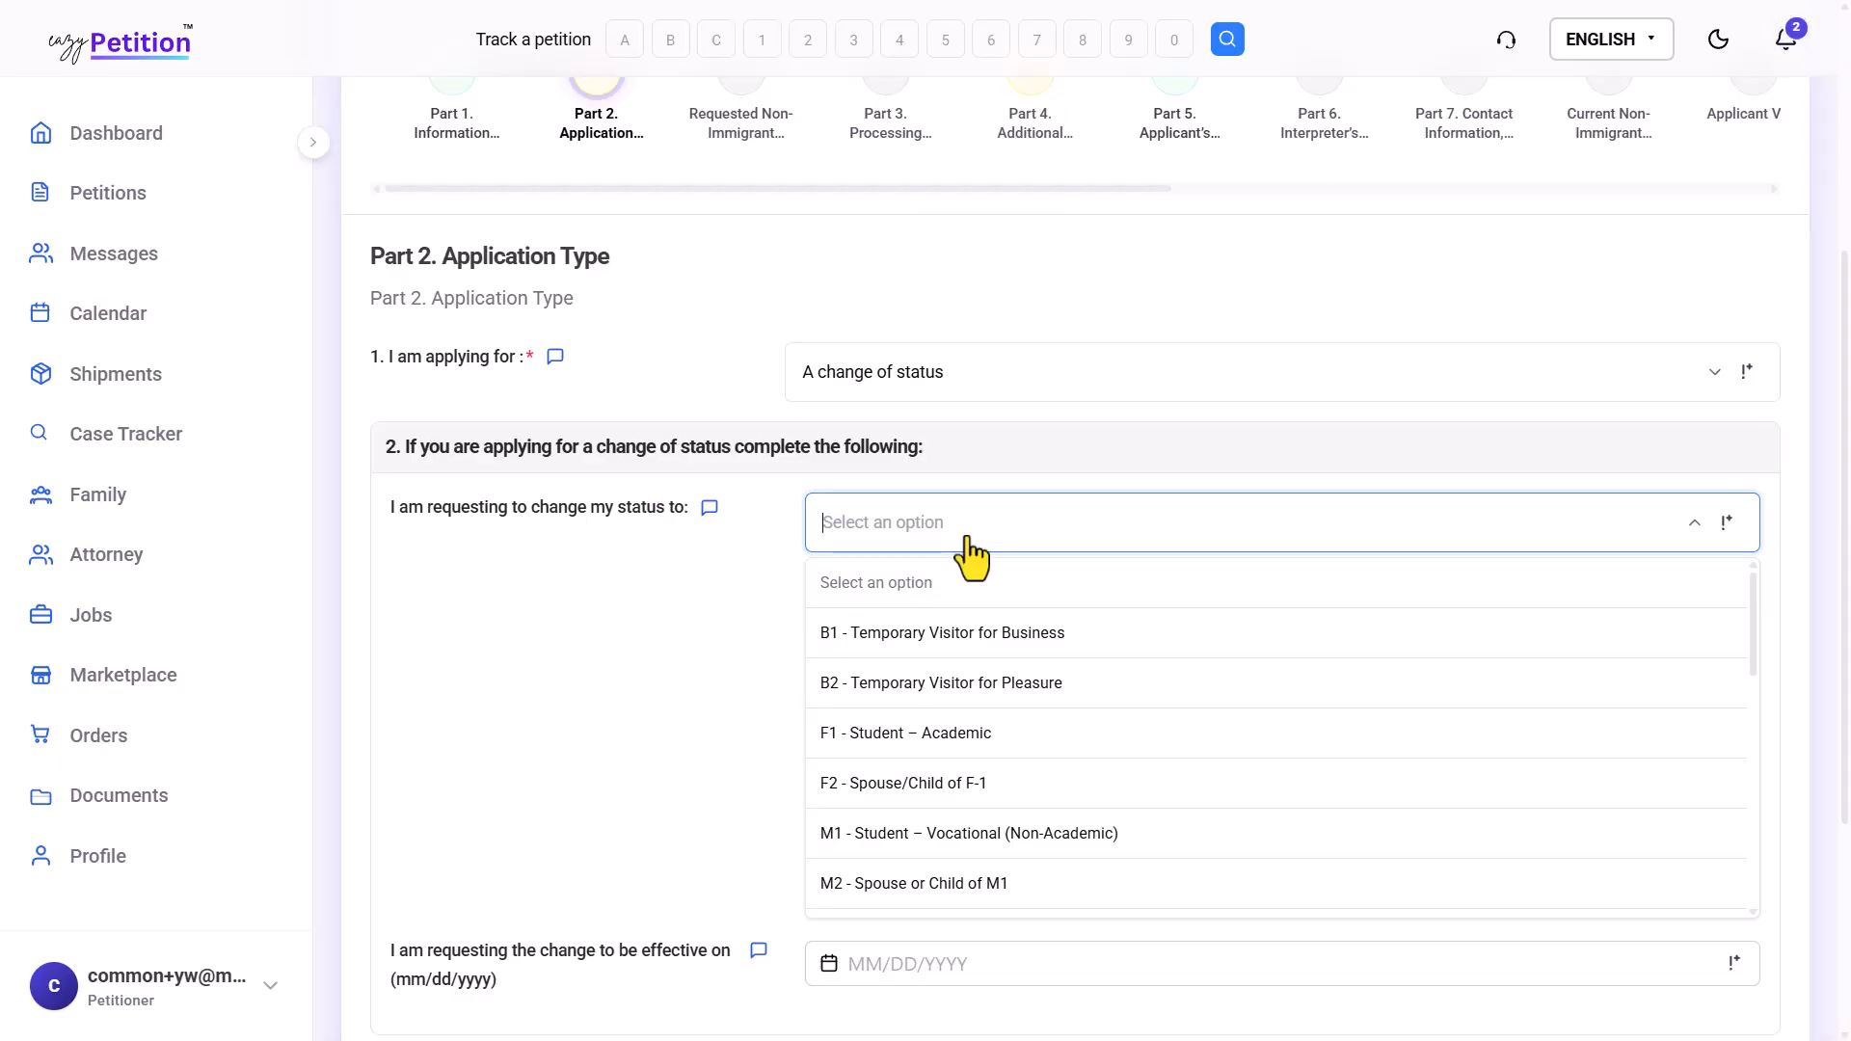
text(F)
click(902, 734)
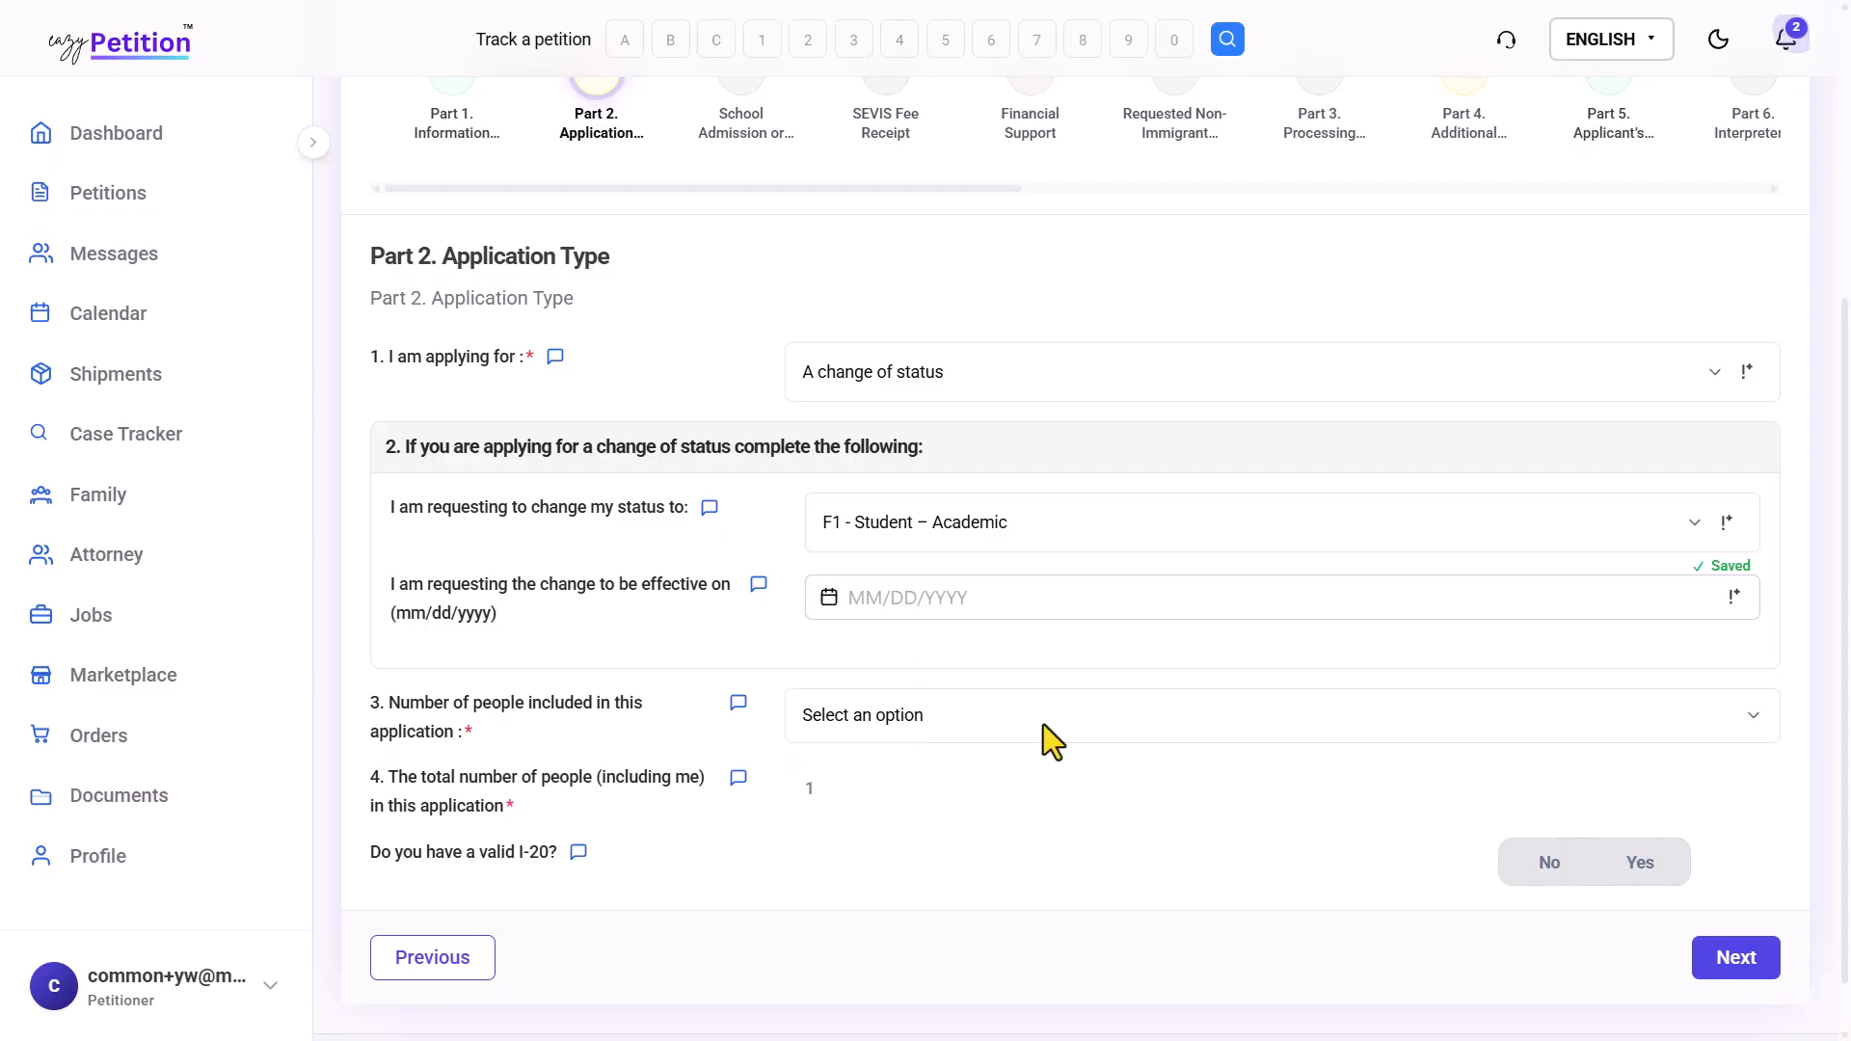
Look through the F-1 supporting document sections: School Admission or Acceptance Letter, SEVIS Fee Receipt and Financial Support
scroll(882, 338, up, 1)
scroll(882, 338, up, 2)
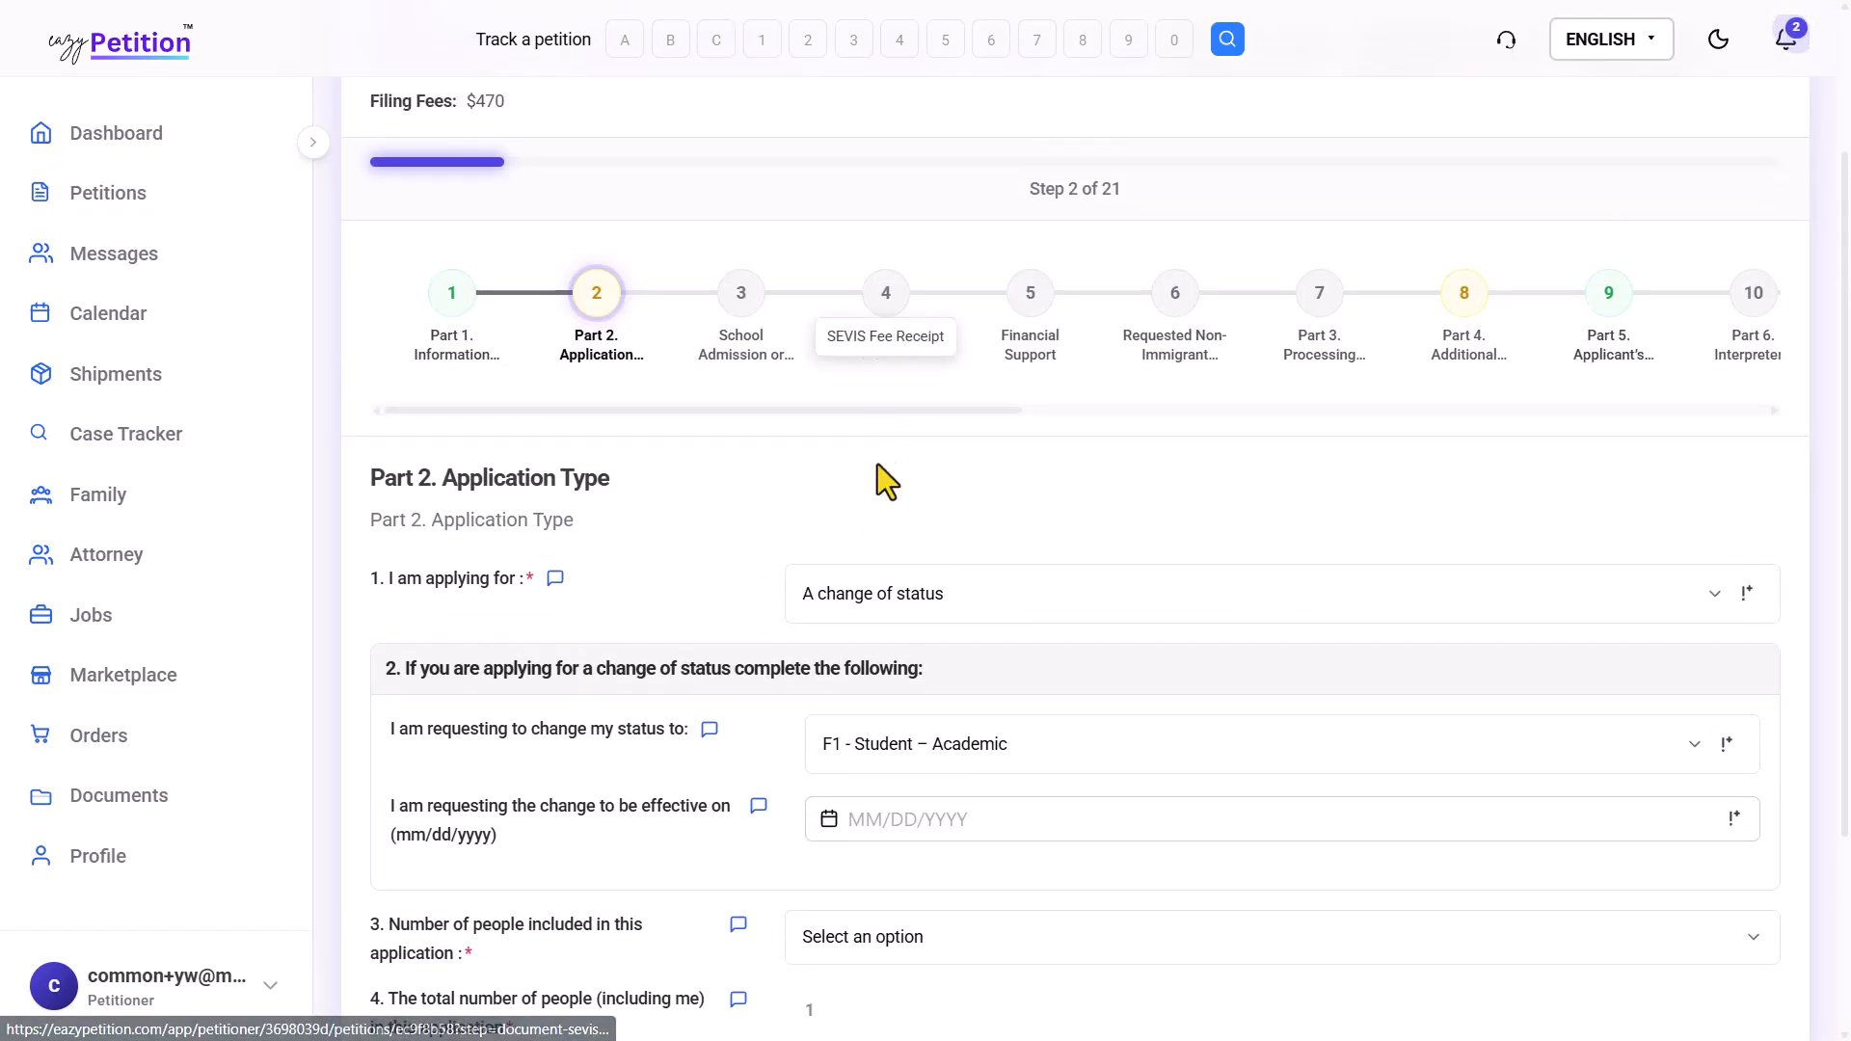
scroll(877, 473, down, 3)
scroll(781, 580, up, 3)
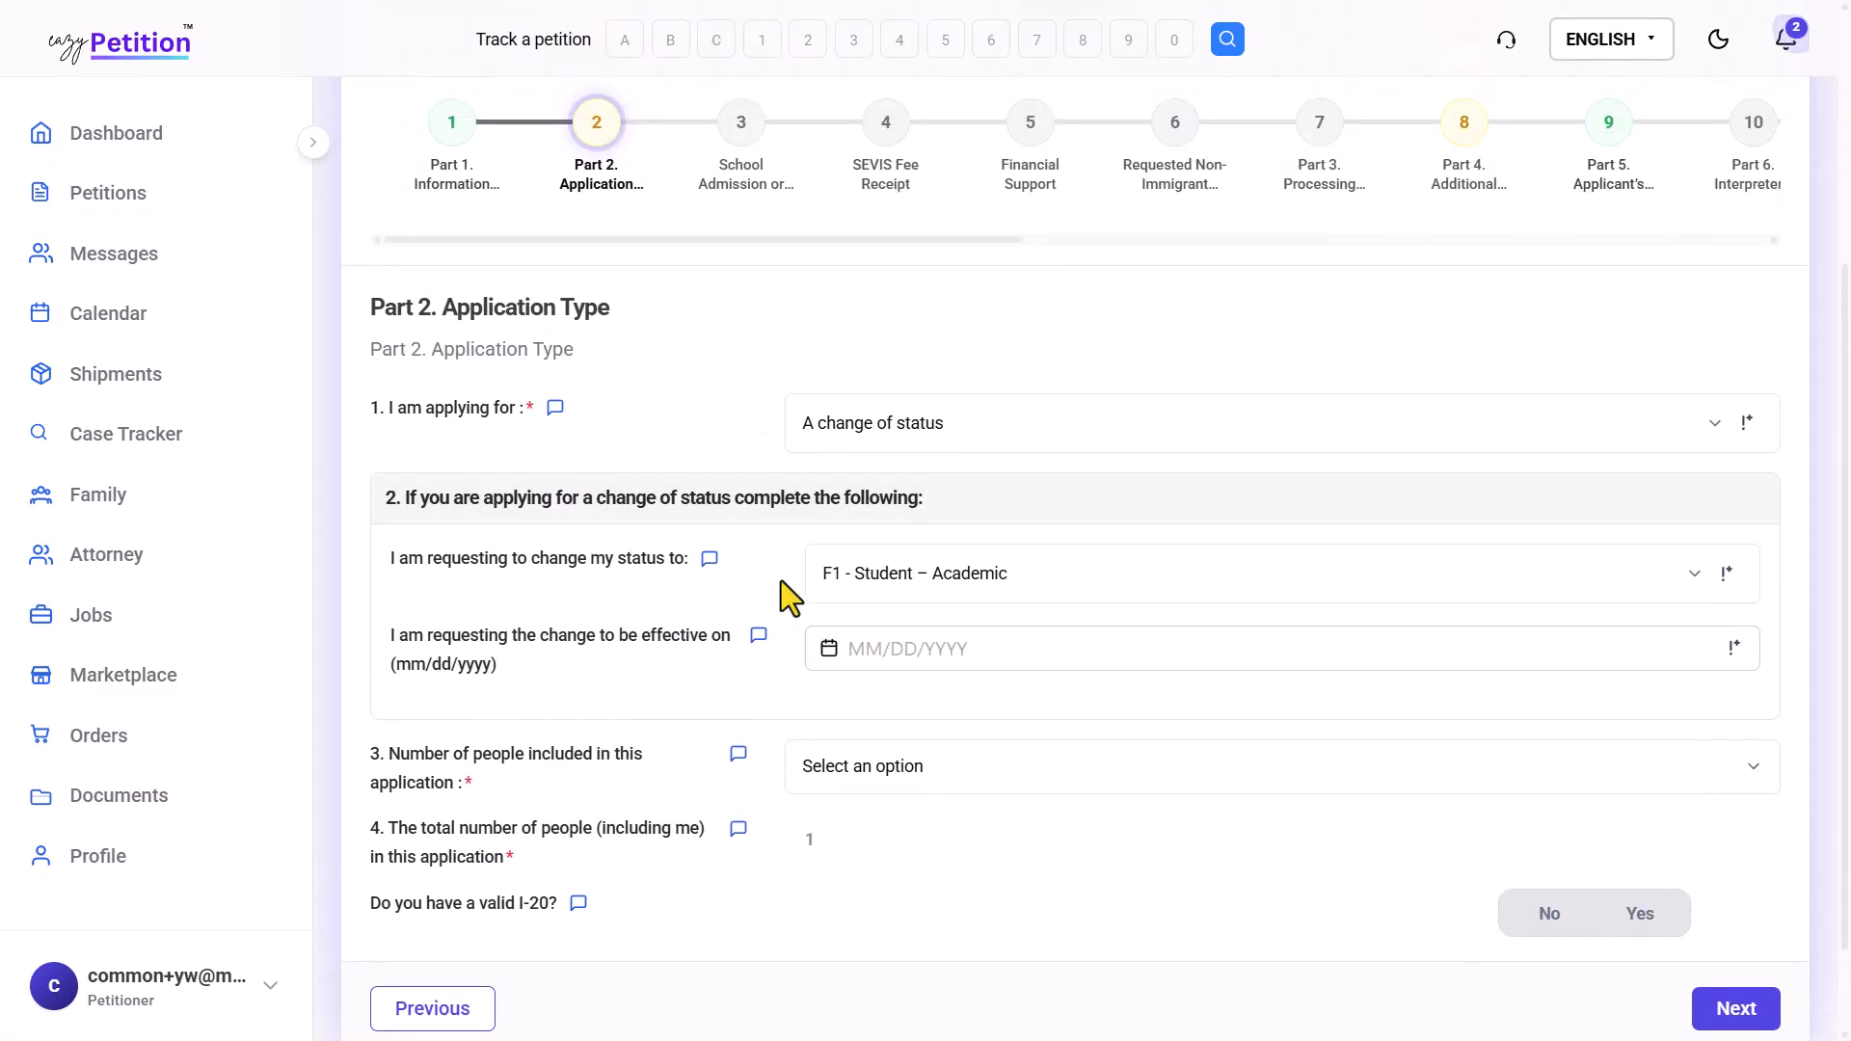
scroll(781, 581, down, 3)
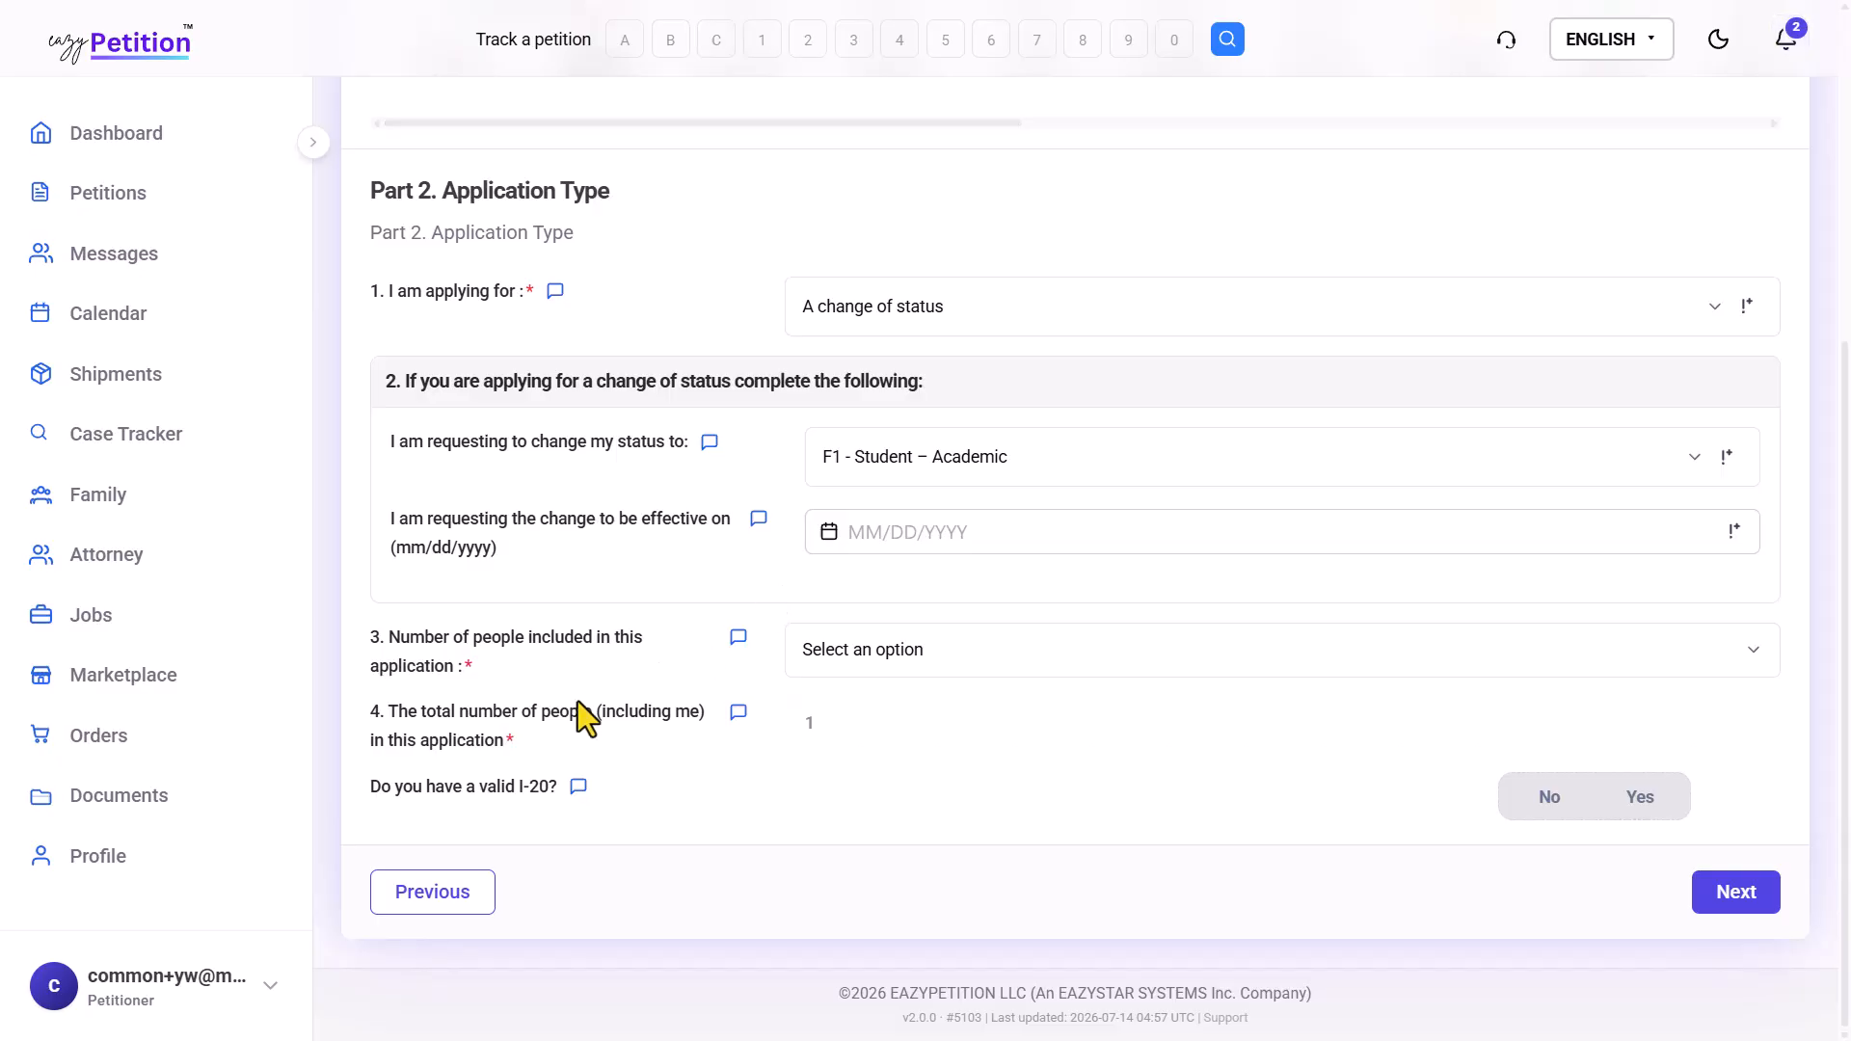
click(549, 793)
scroll(550, 793, up, 5)
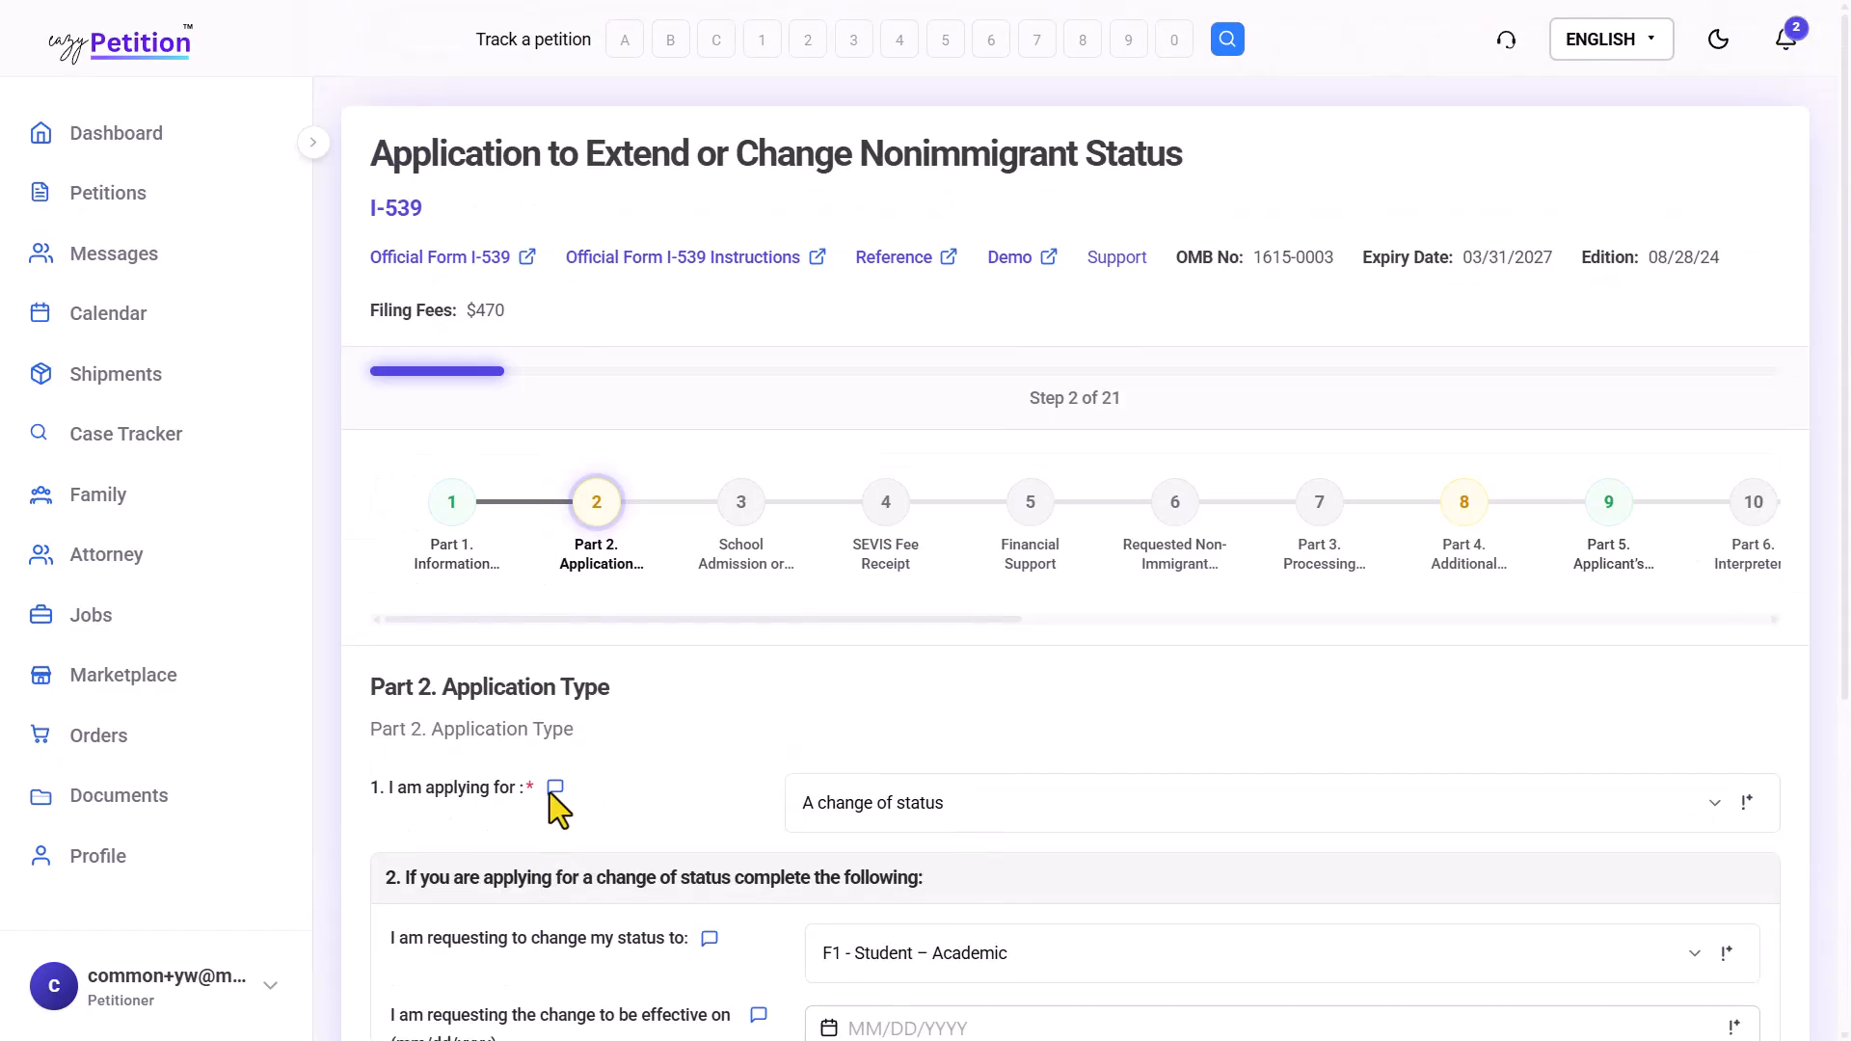
click(759, 554)
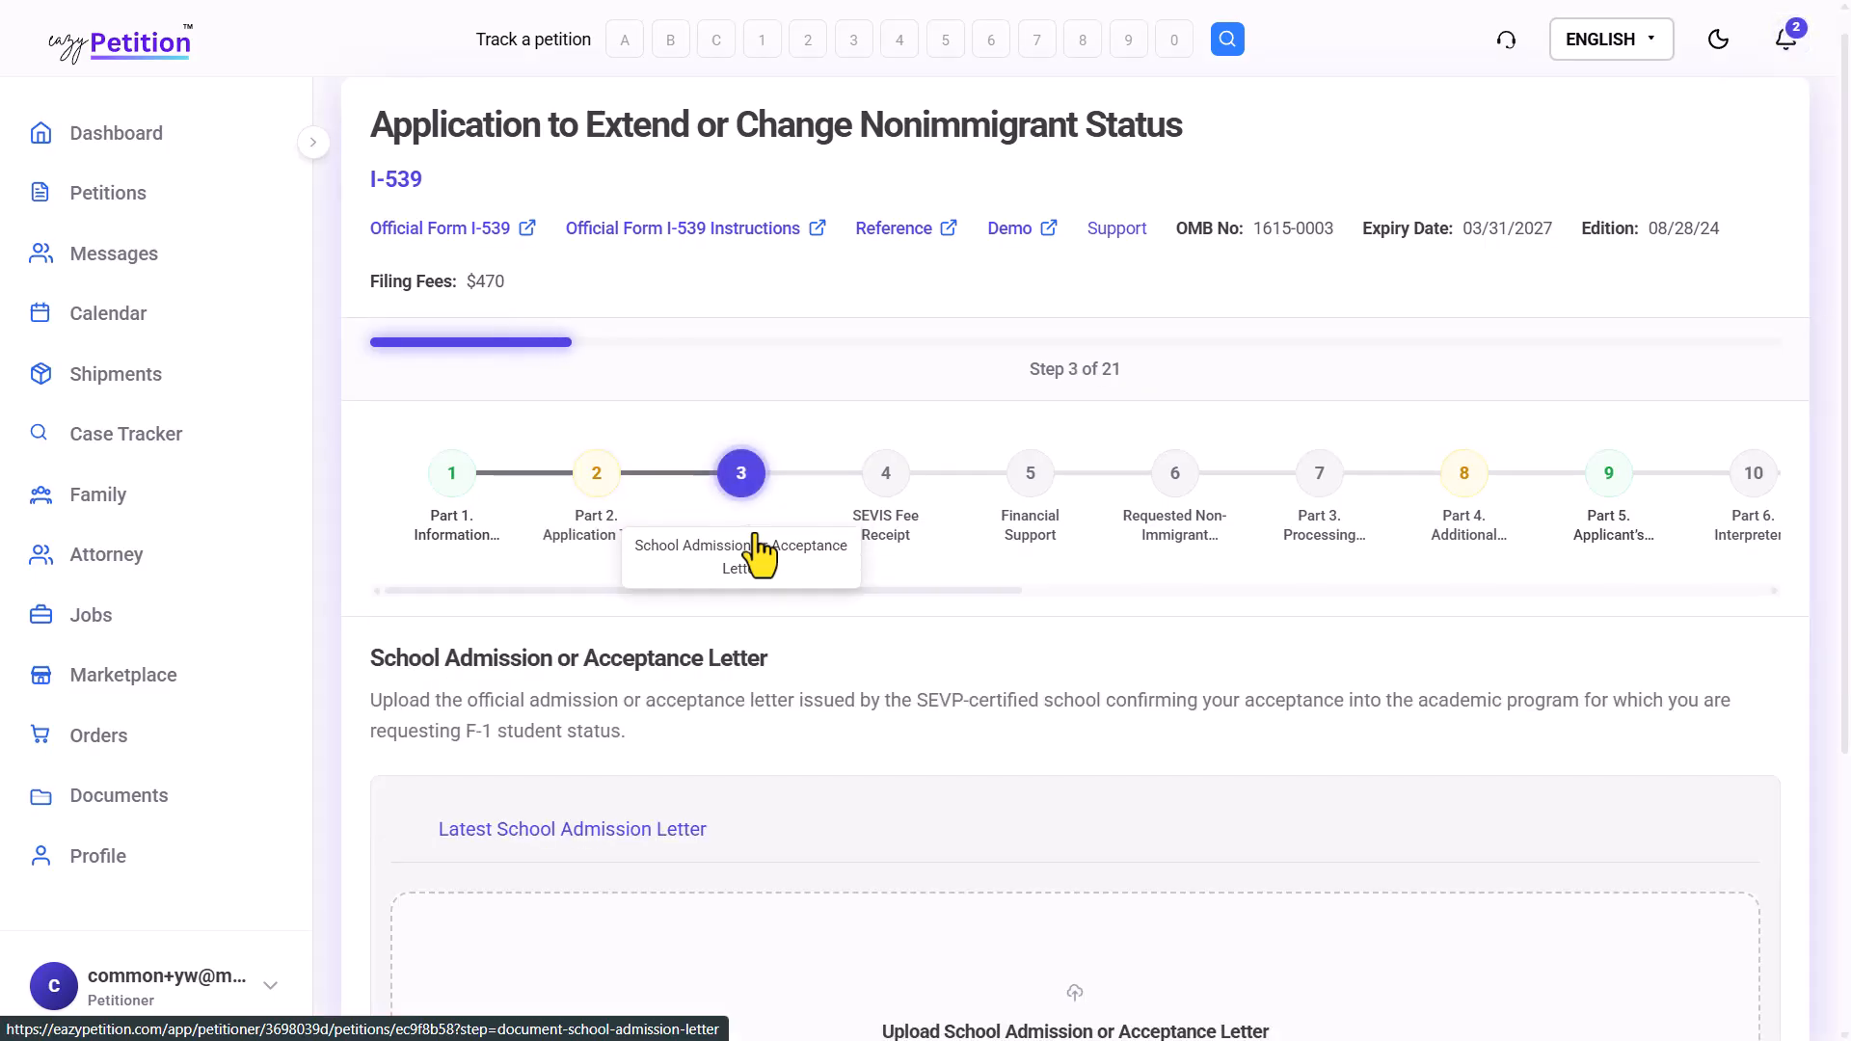
drag(507, 695, 768, 700)
click(768, 700)
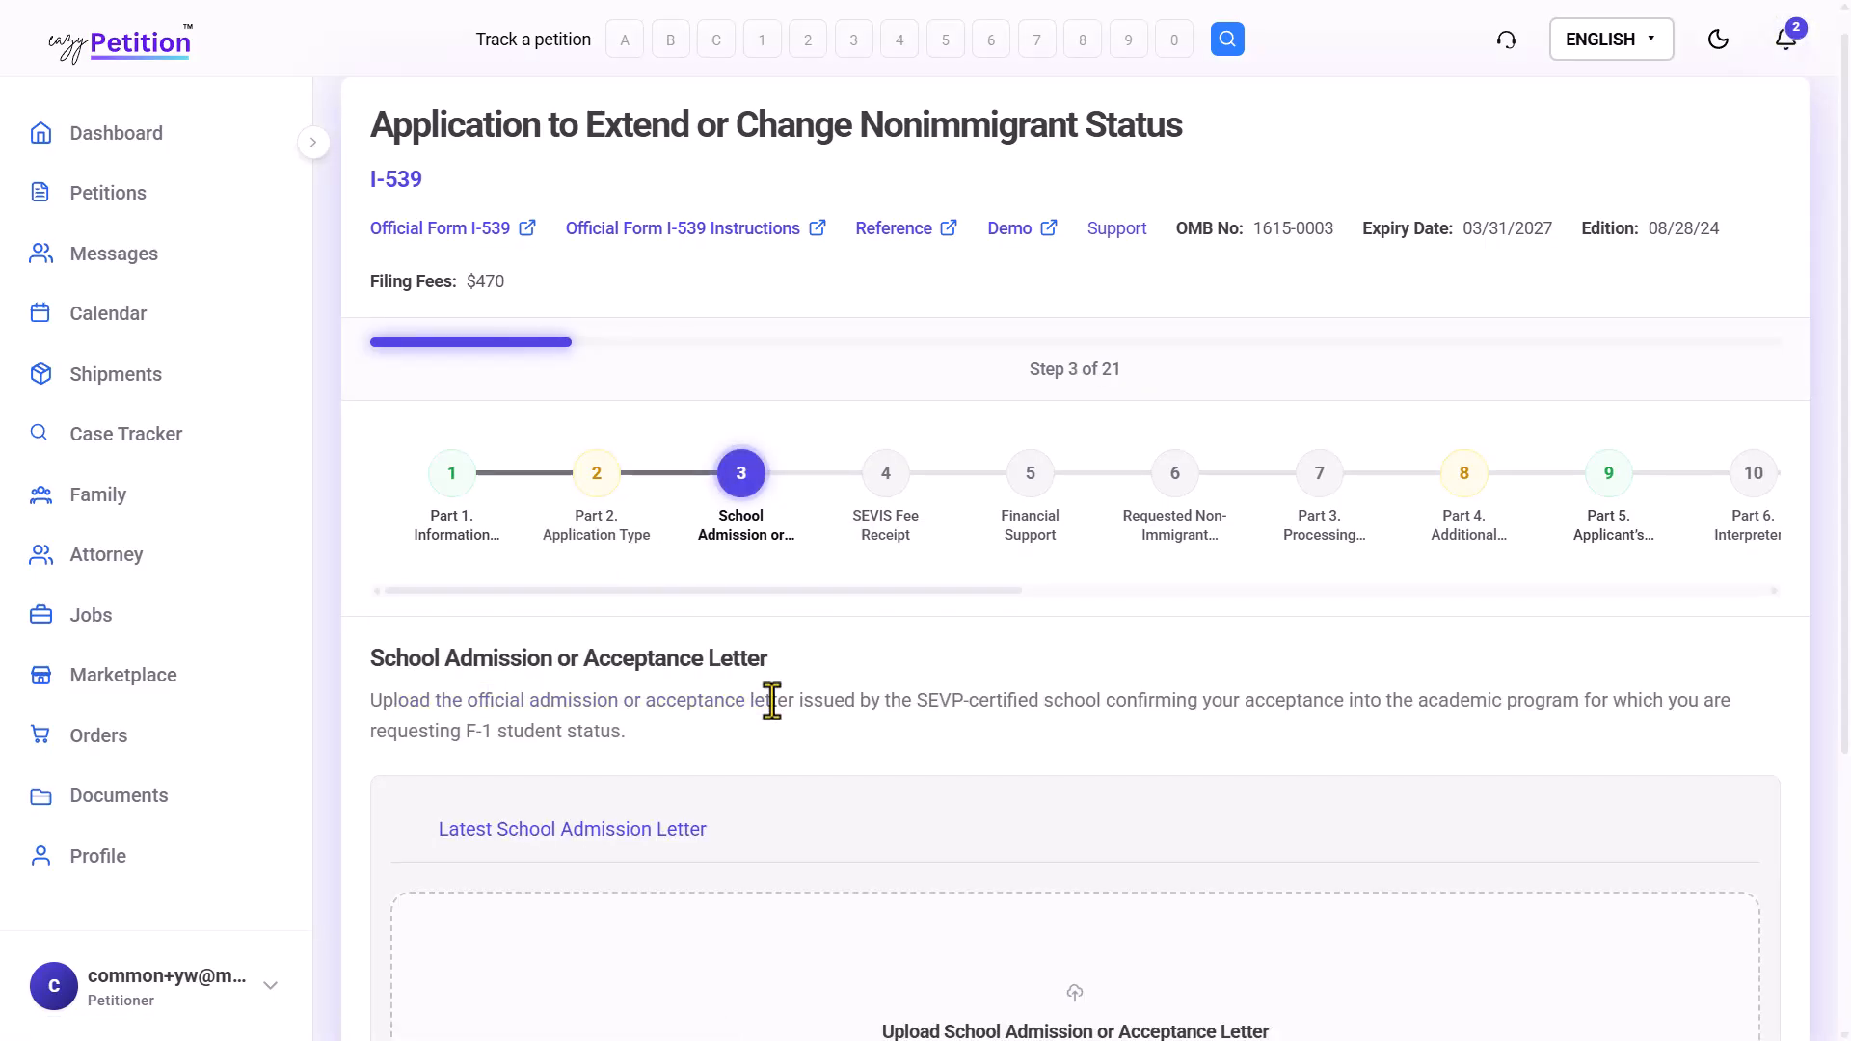
click(896, 524)
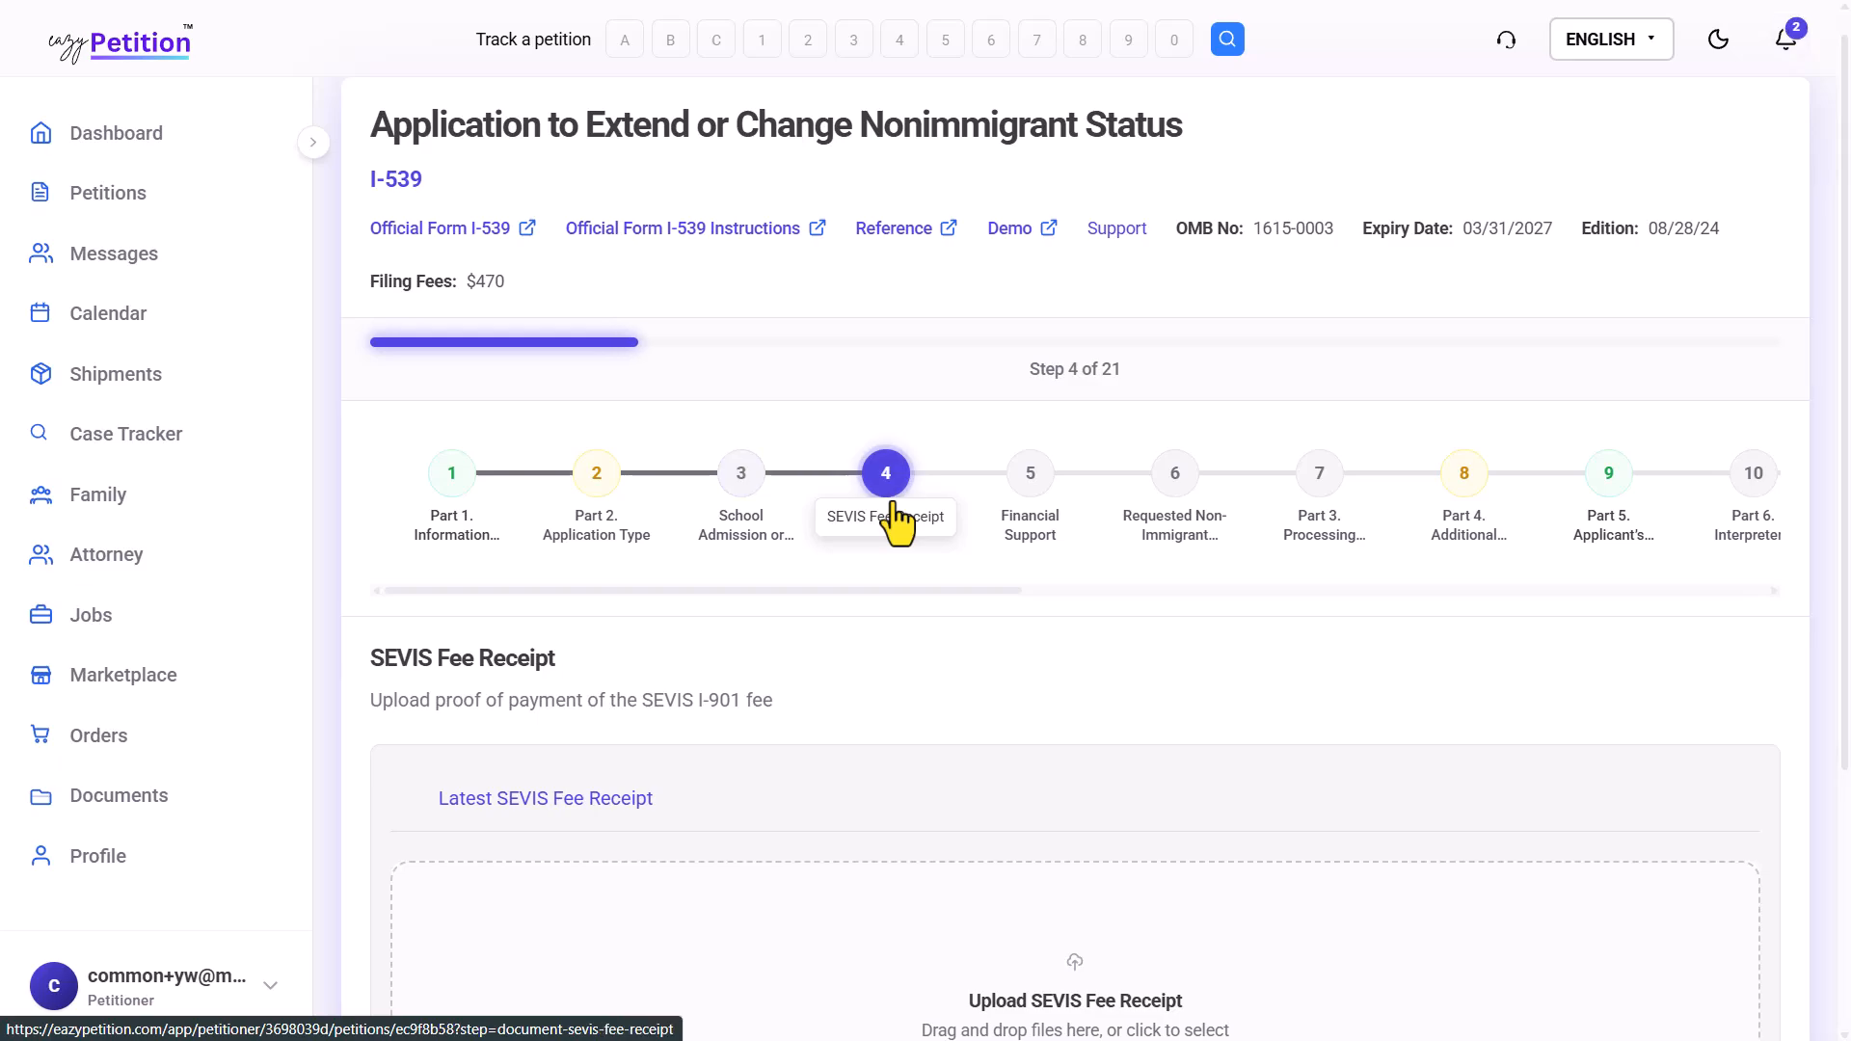
click(1030, 537)
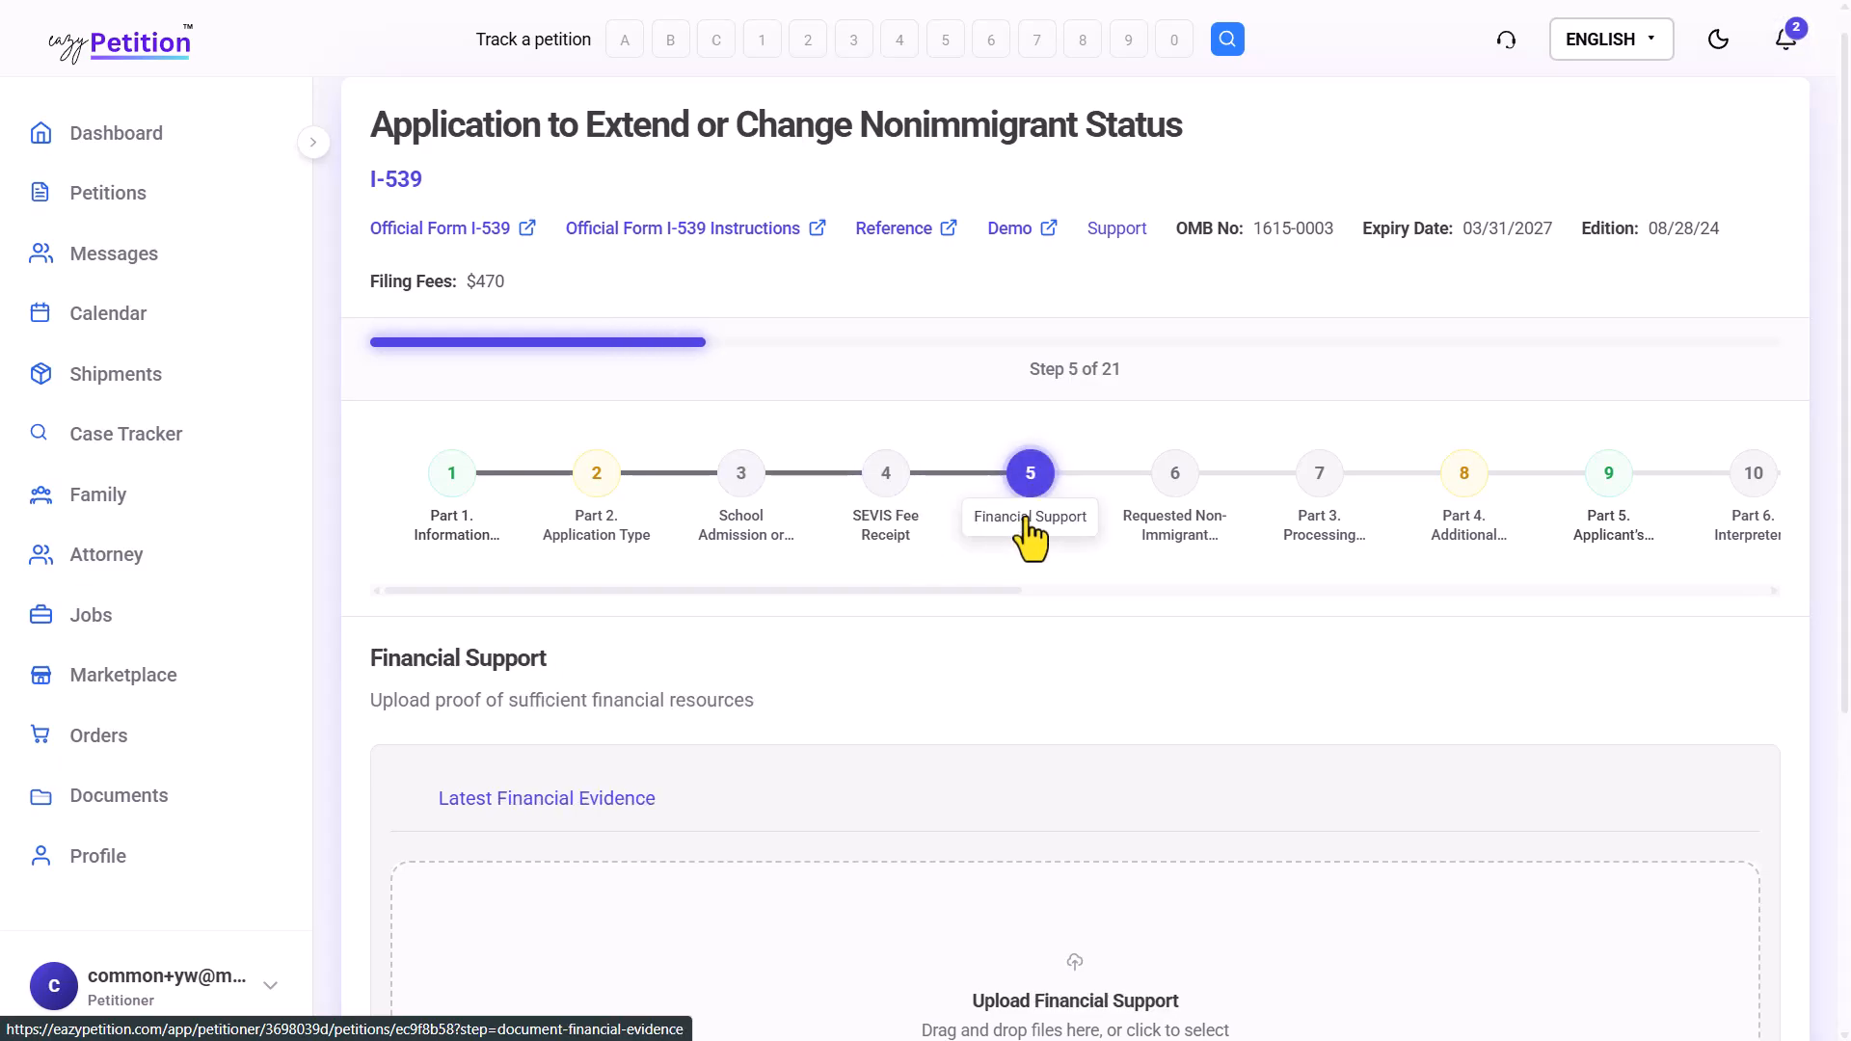
click(1202, 510)
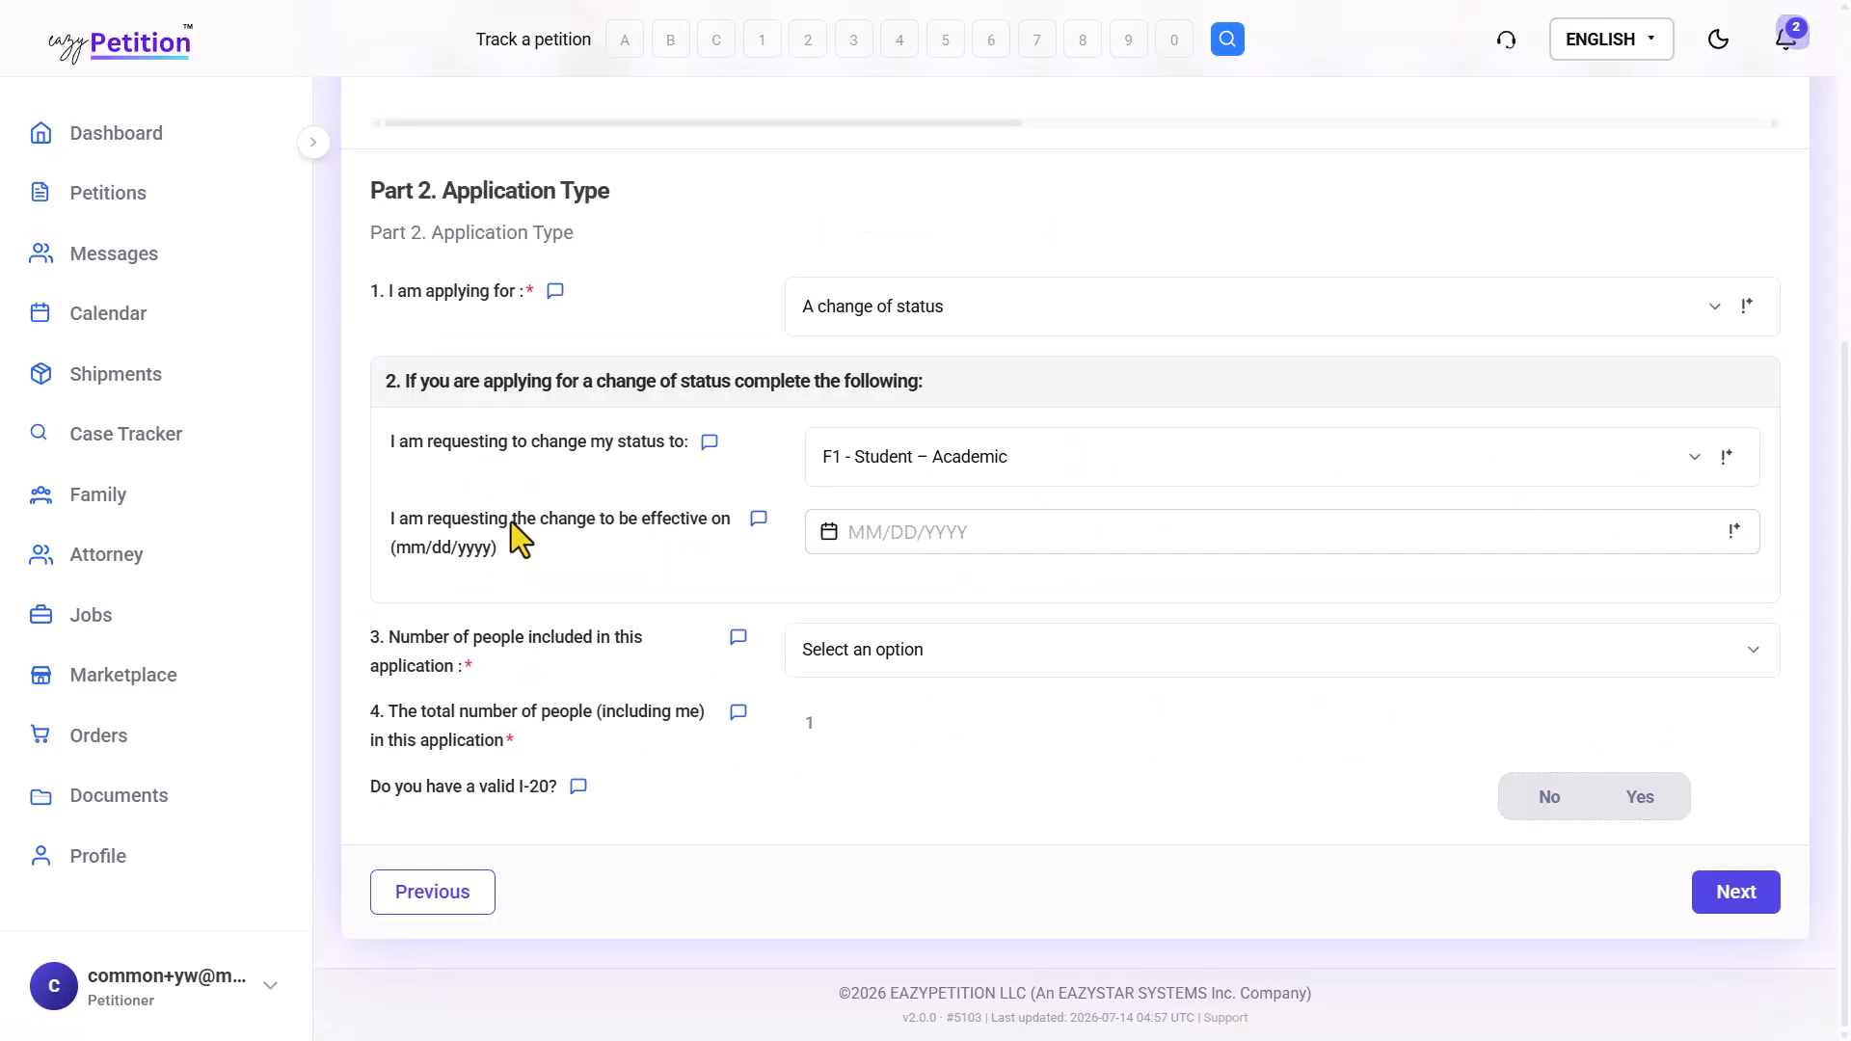
Set the requested effective date of the status change in Part 2 to 07/18/2026
drag(461, 520, 393, 521)
drag(582, 524, 674, 522)
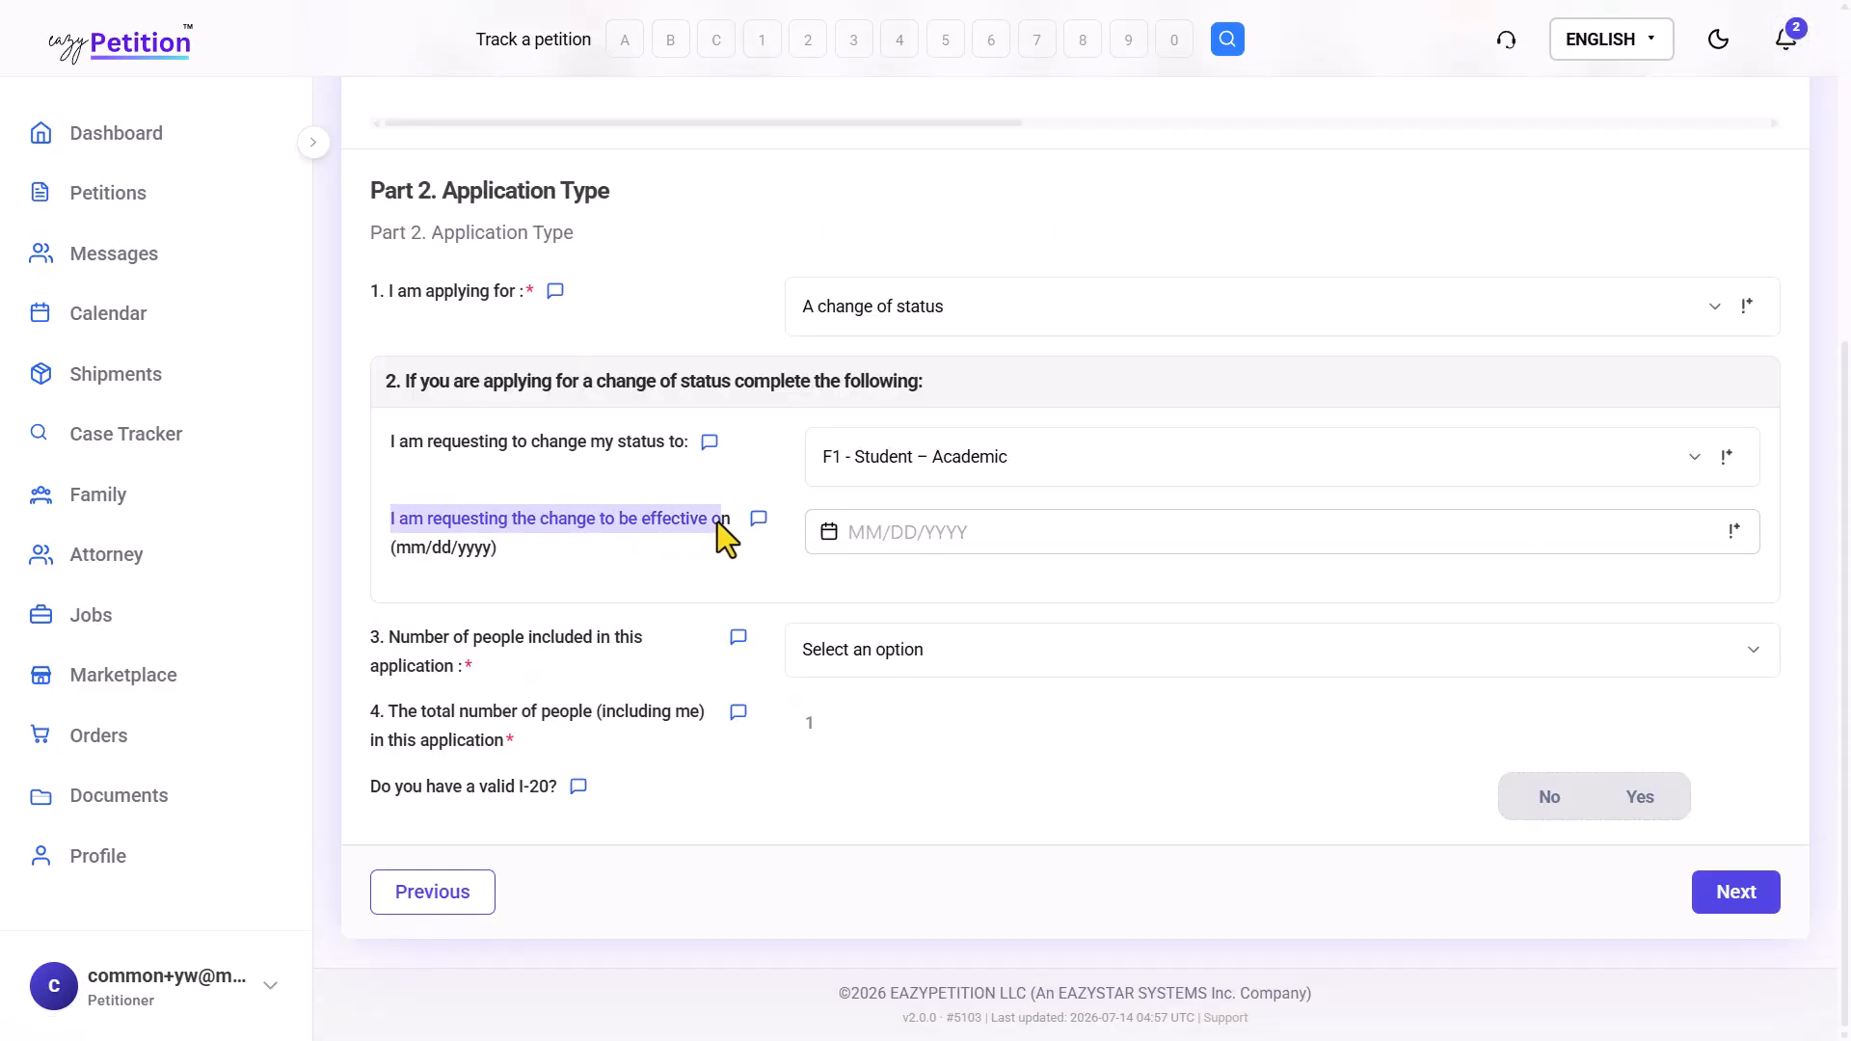
click(718, 522)
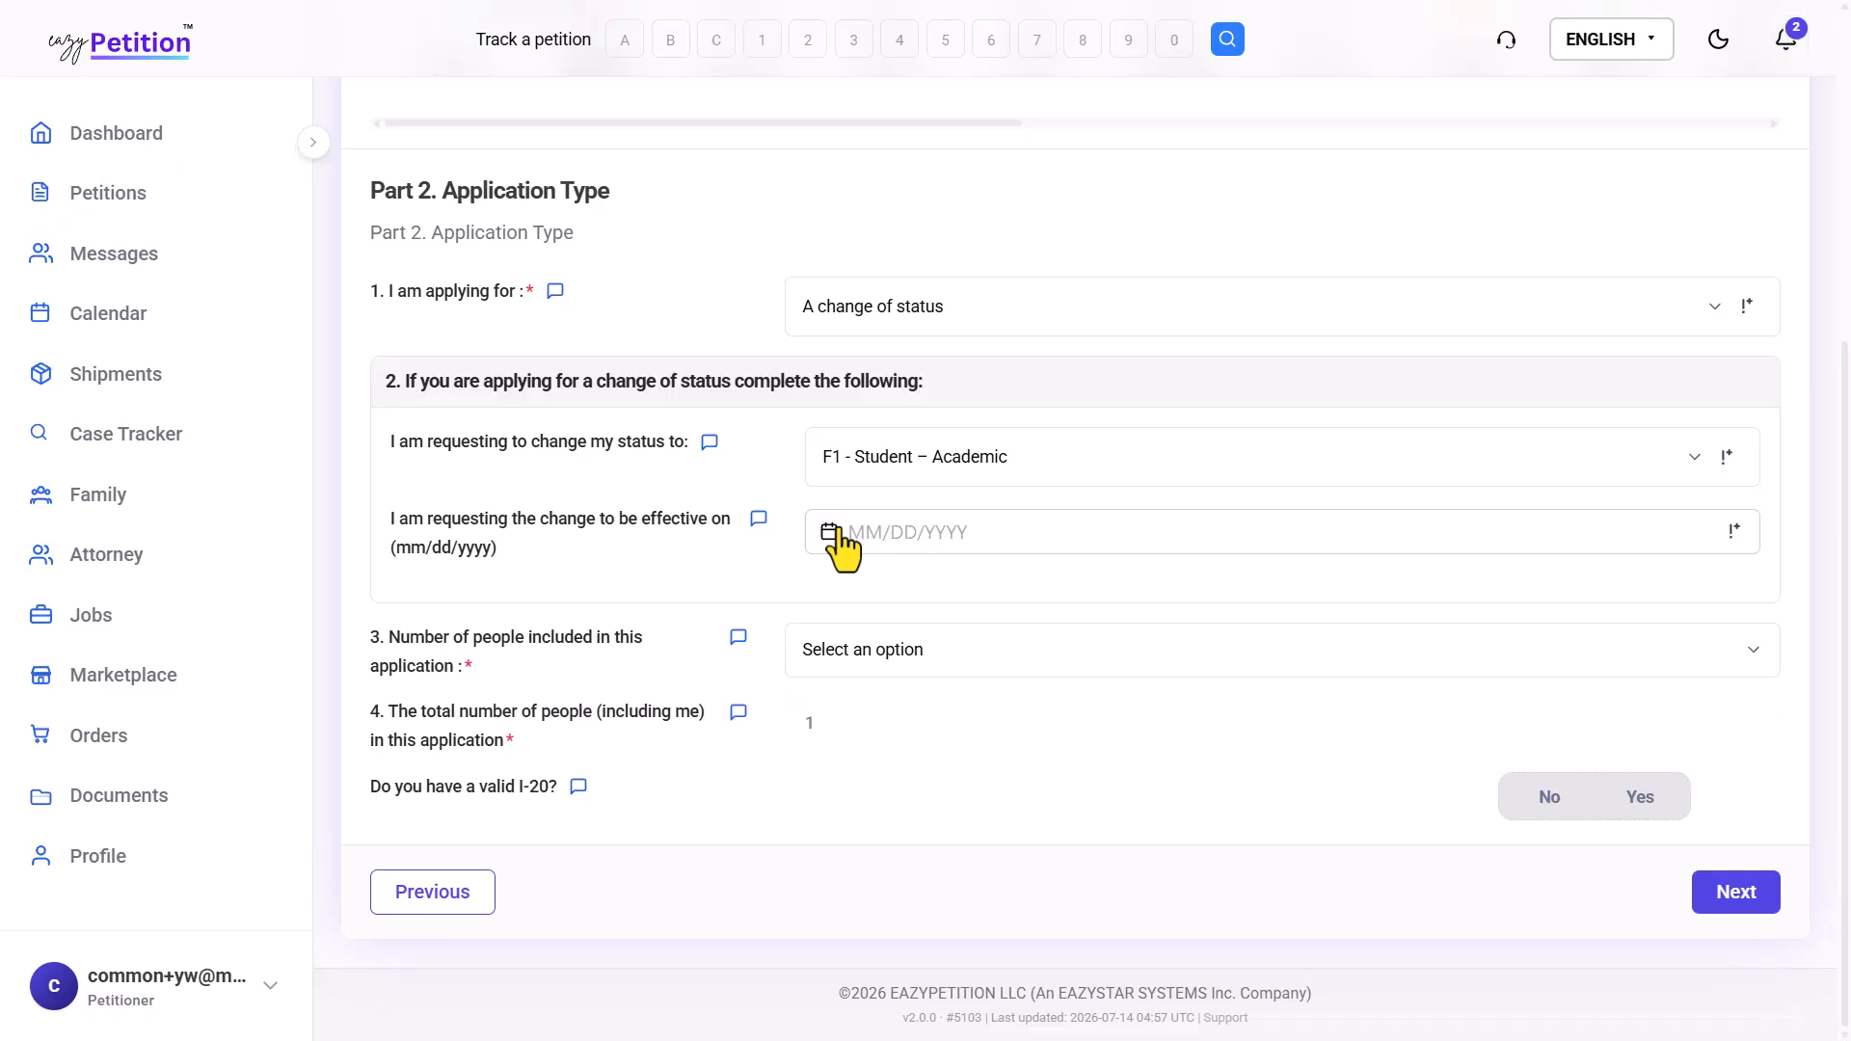
click(837, 533)
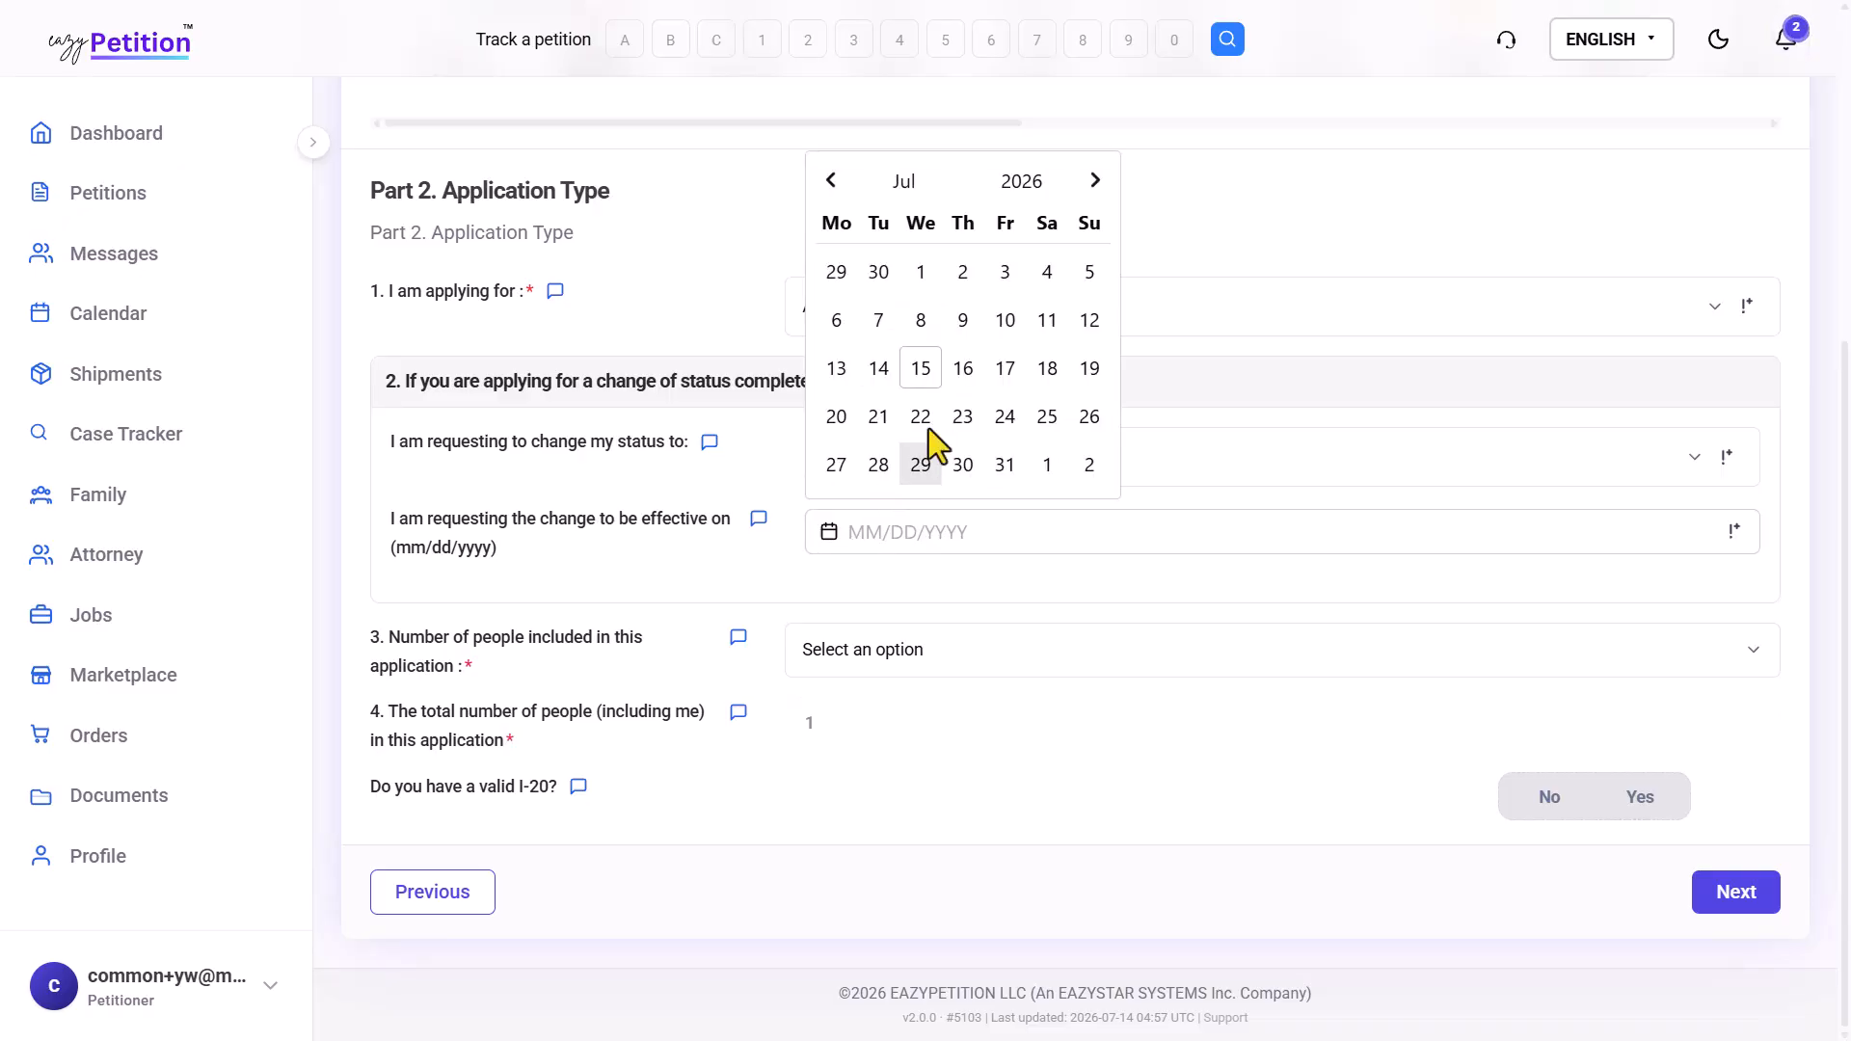
click(1057, 387)
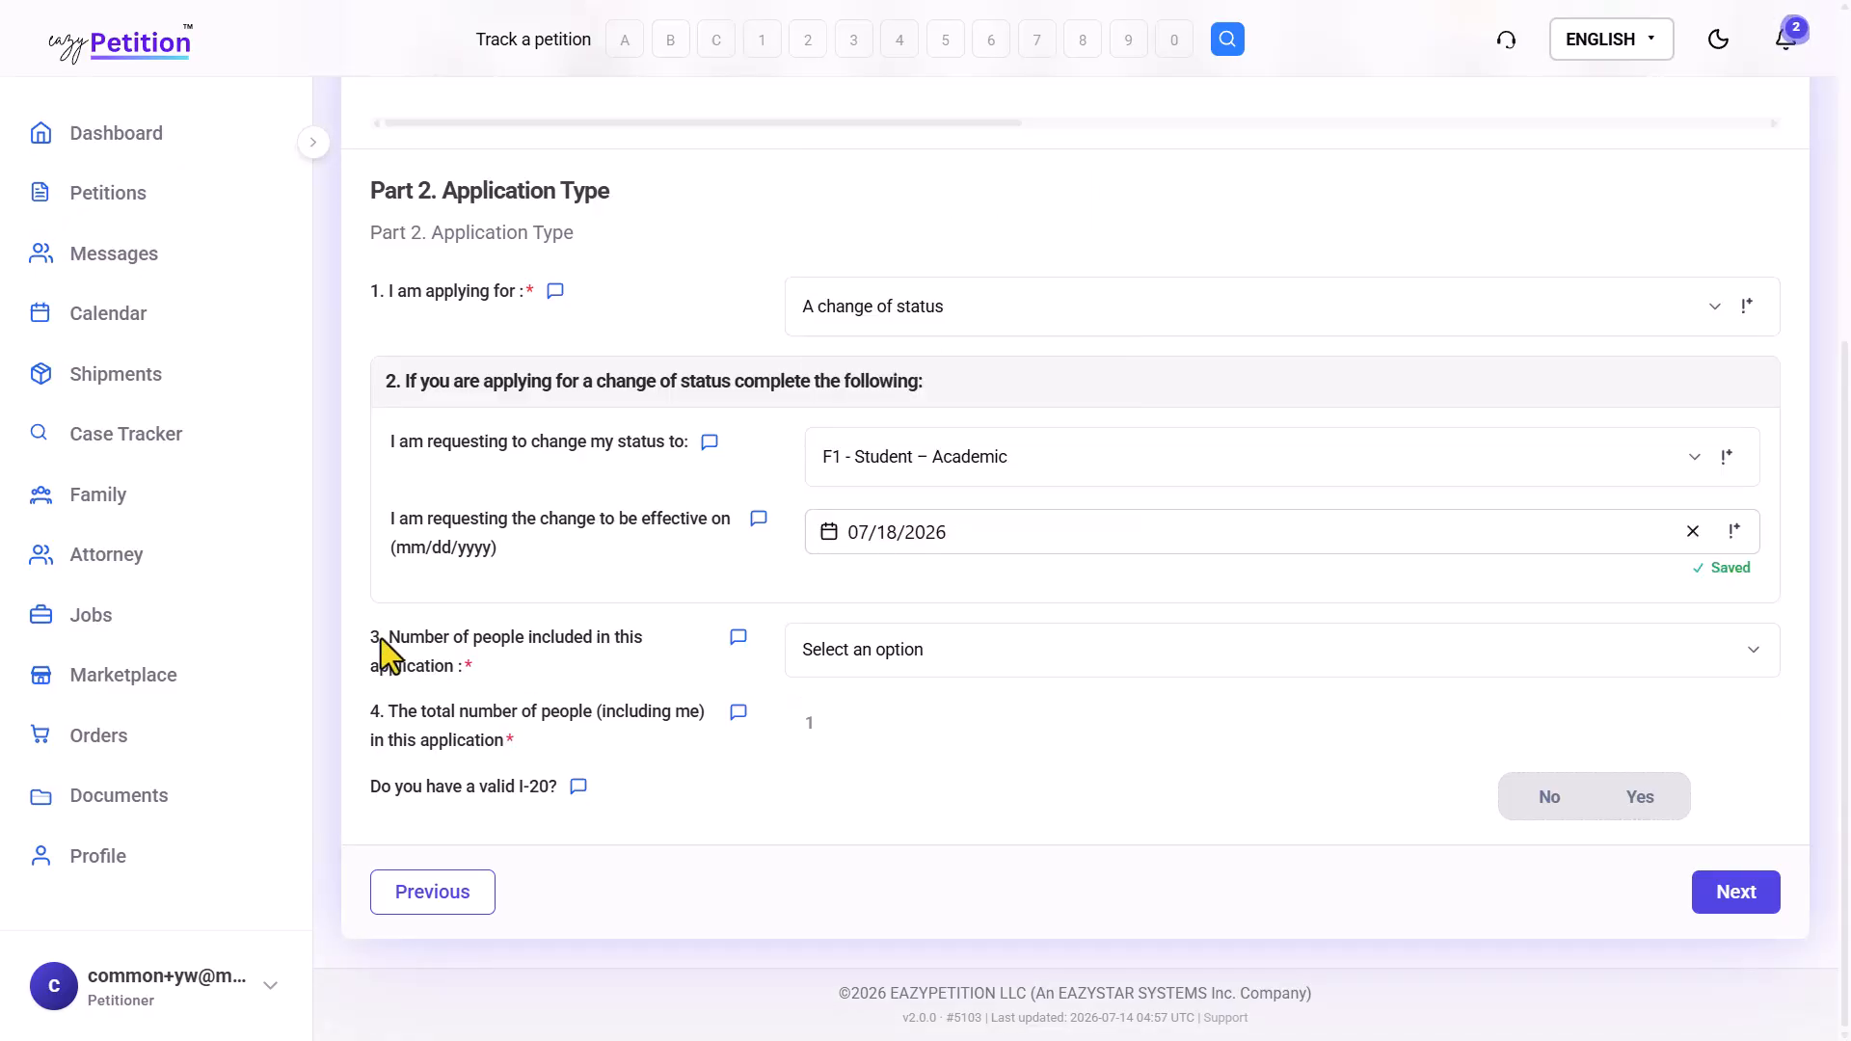
Answer item 3, number of people included, with "I am filing this application for myself and members of my family"
drag(380, 638, 519, 663)
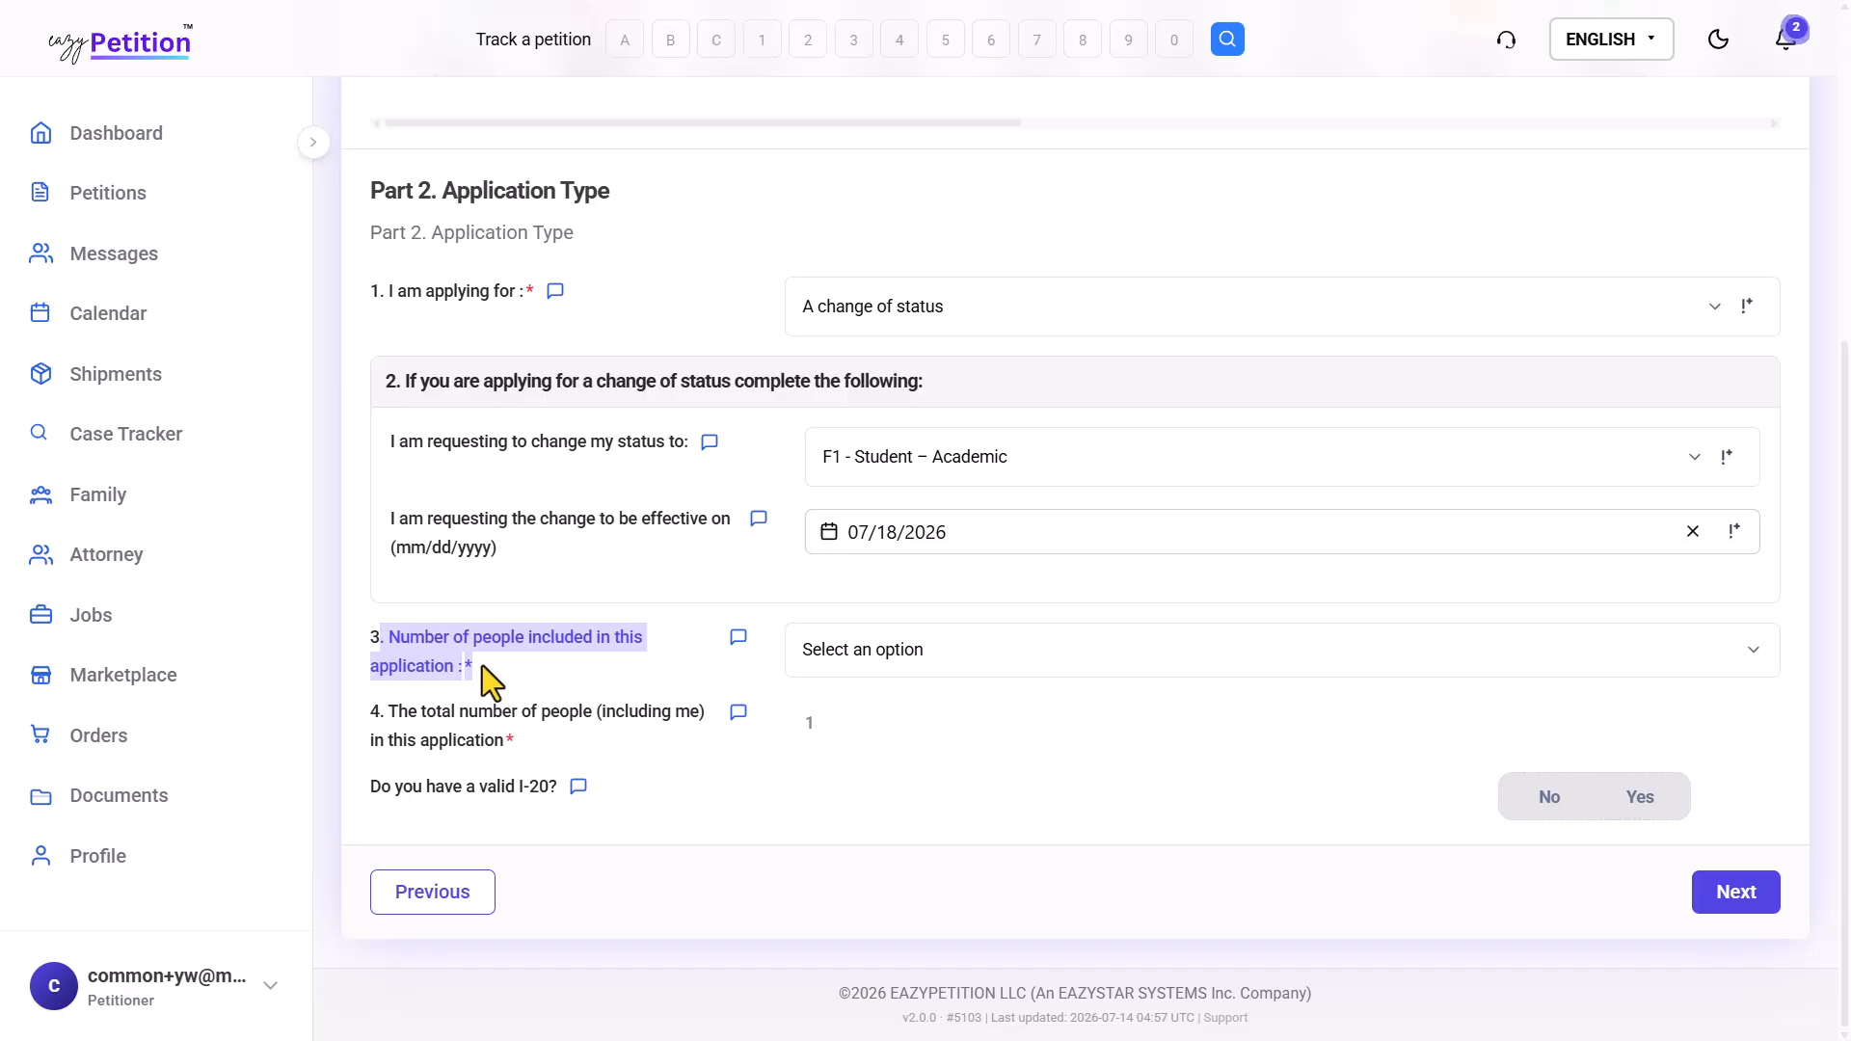
click(482, 665)
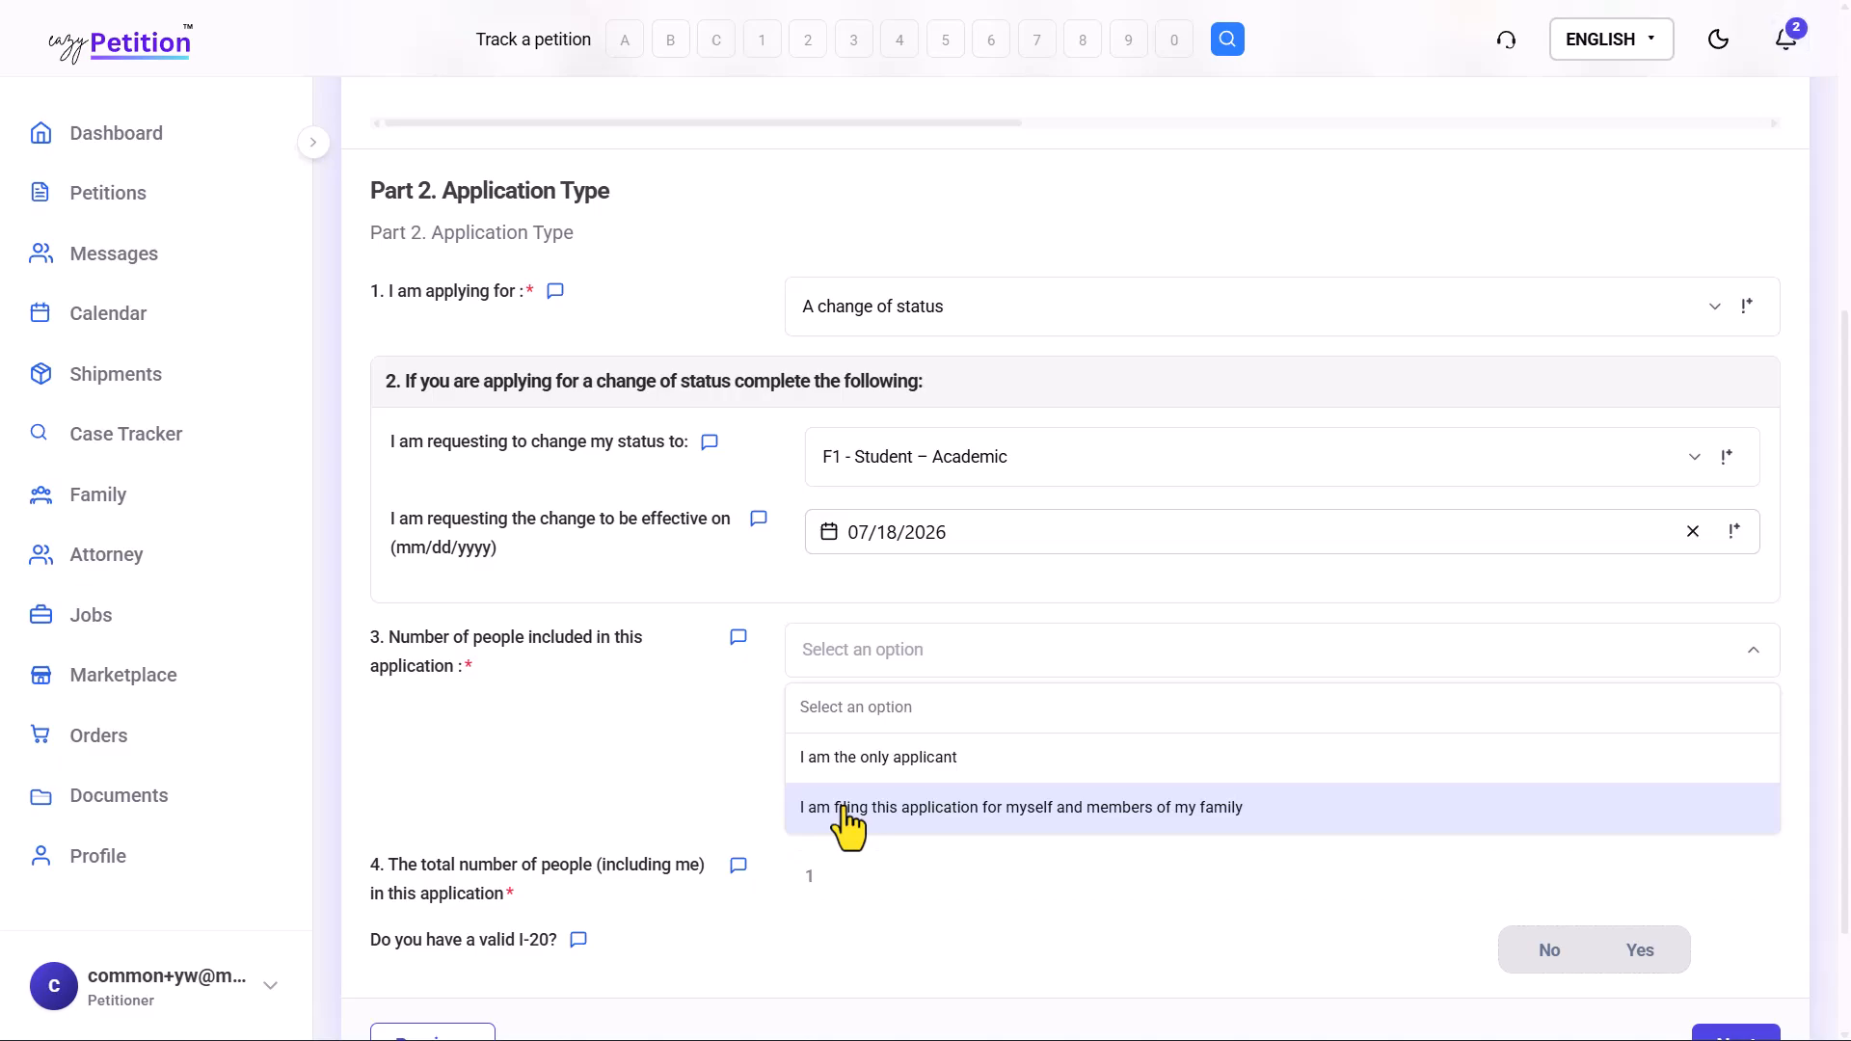
click(1012, 818)
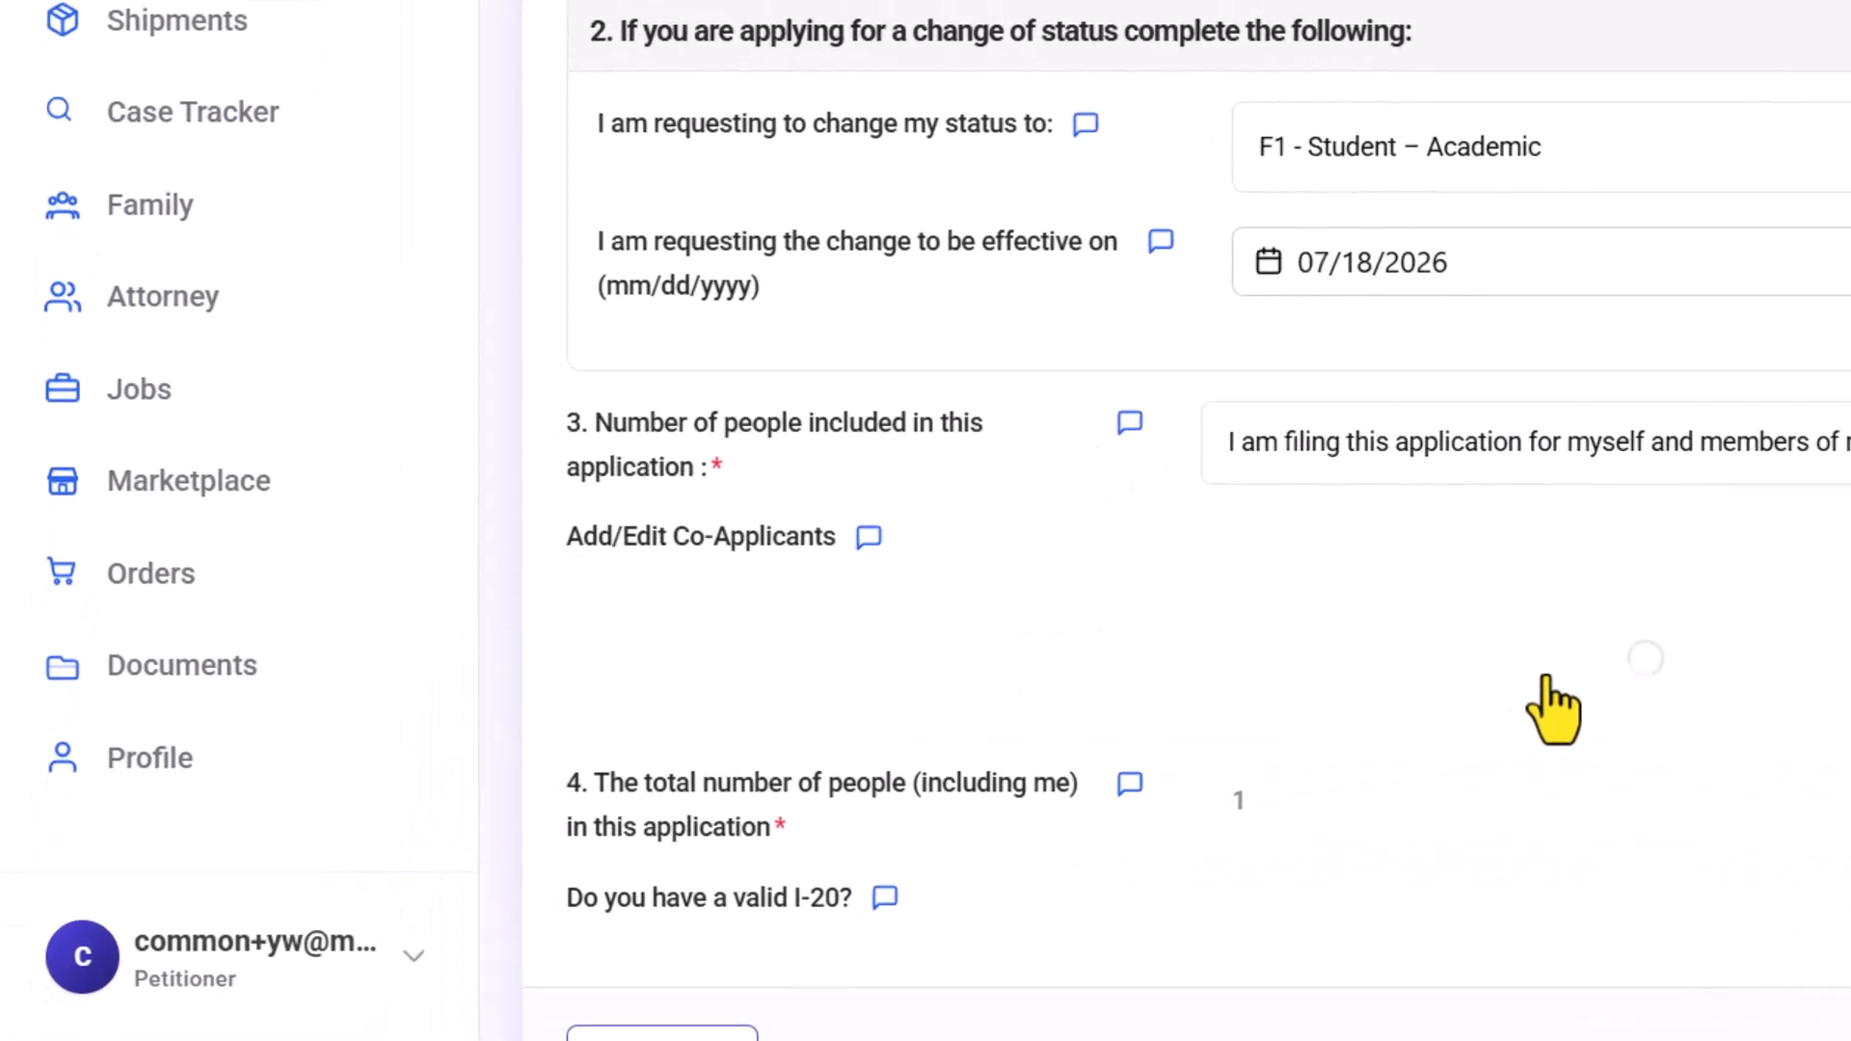
Initiate an I-539A co-applicant petition for a new family member with full name, e-mail address and relationship Child, loading its form steps into the wizard
scroll(1545, 677, down, 2)
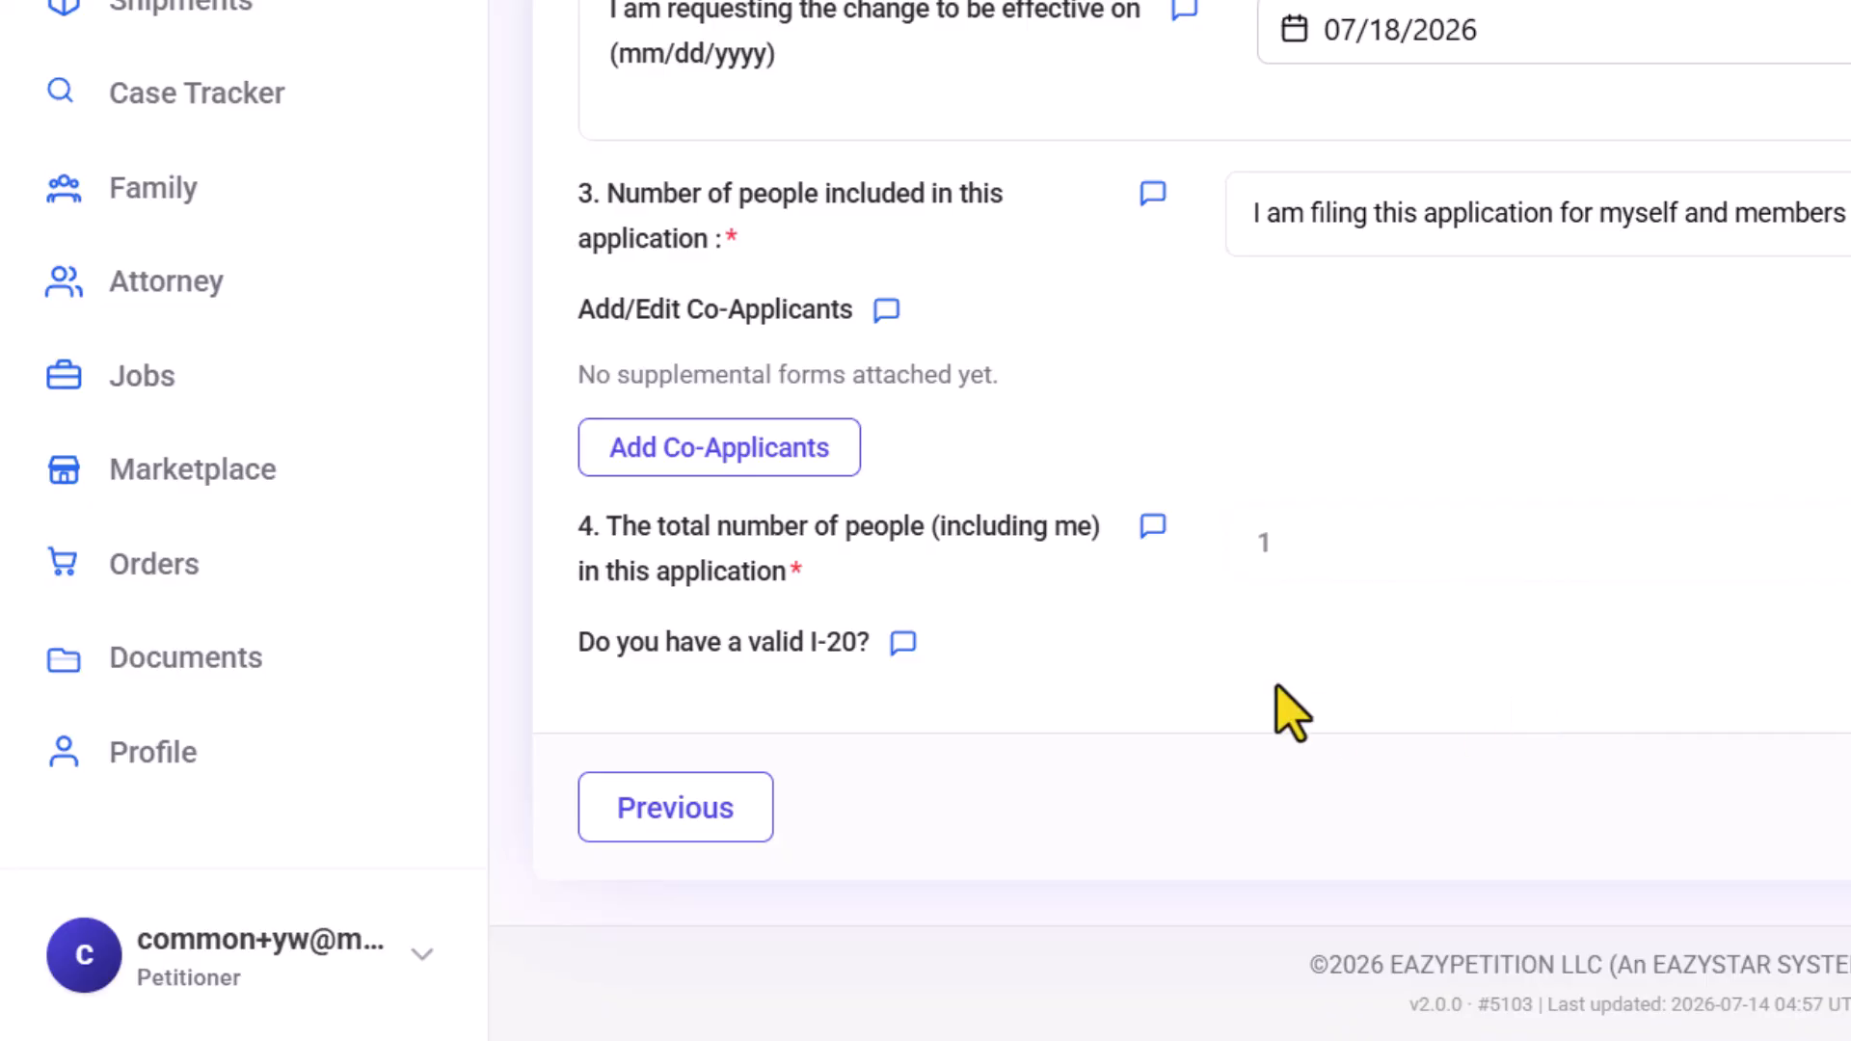
drag(567, 318, 831, 321)
click(810, 381)
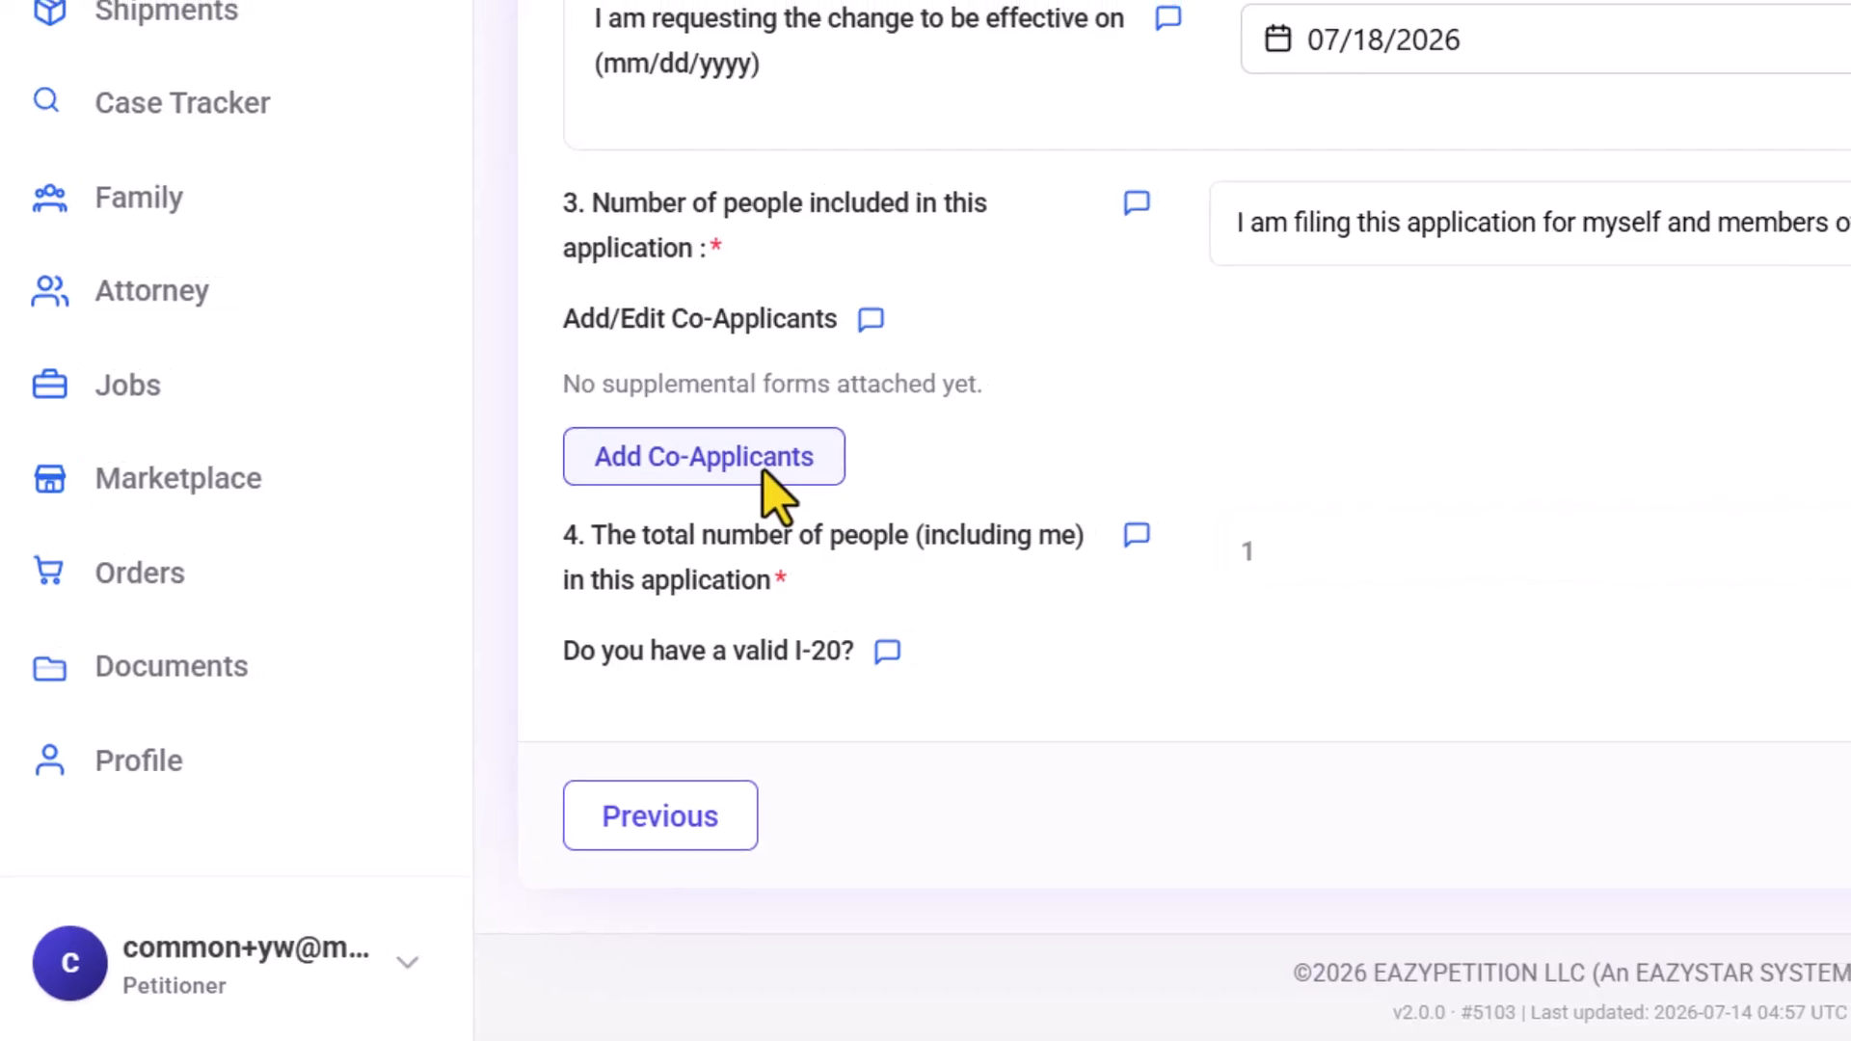
click(779, 463)
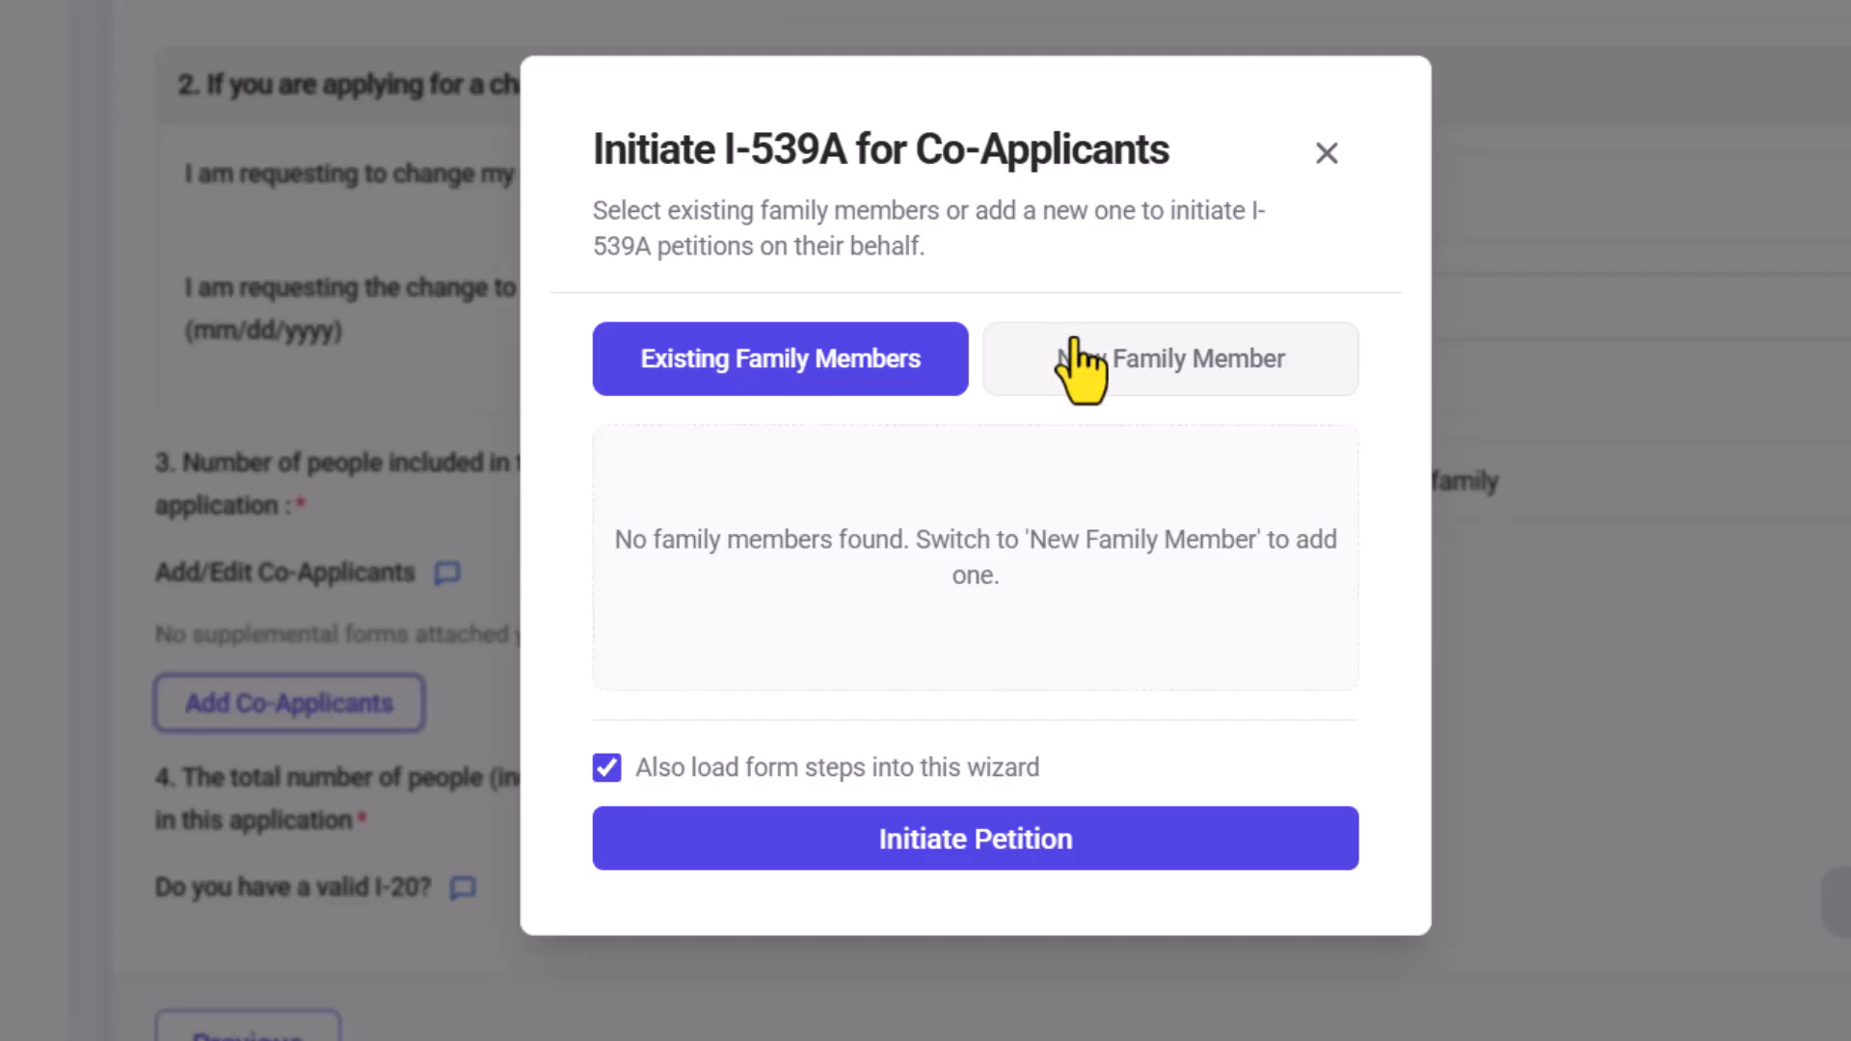
click(1114, 378)
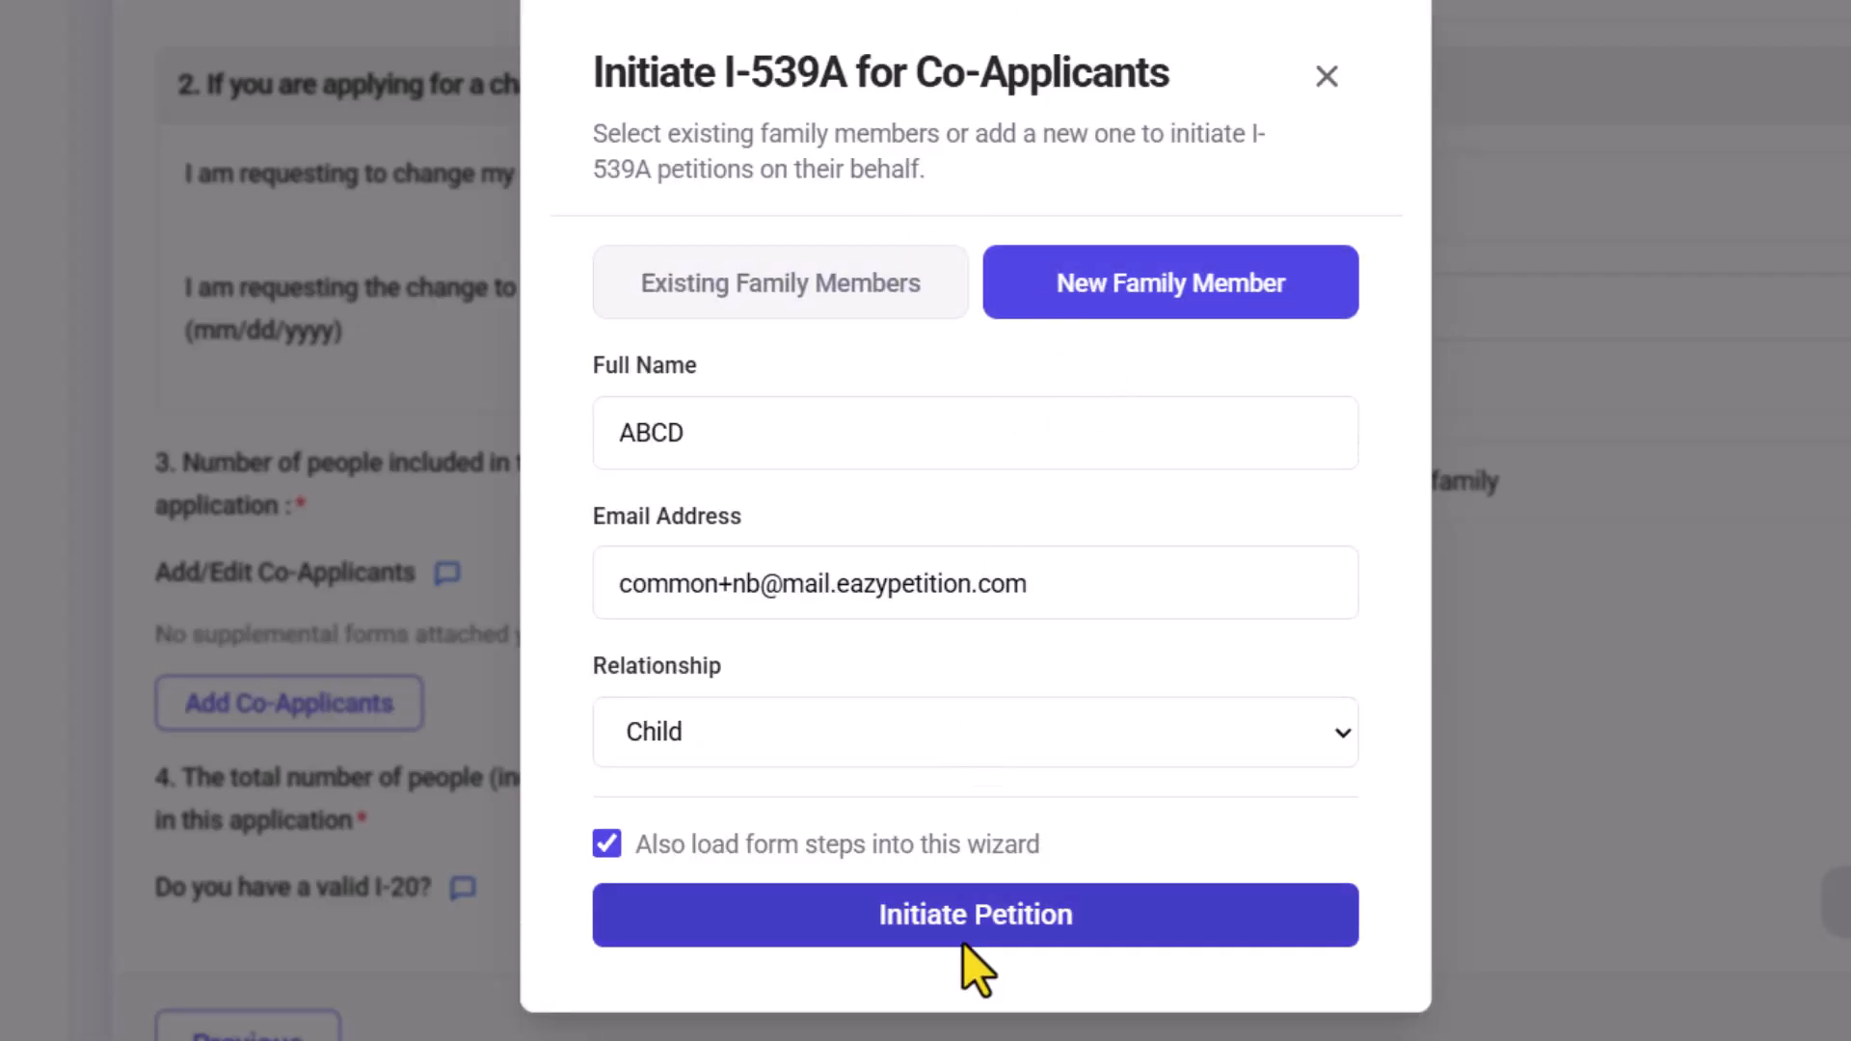
click(1103, 911)
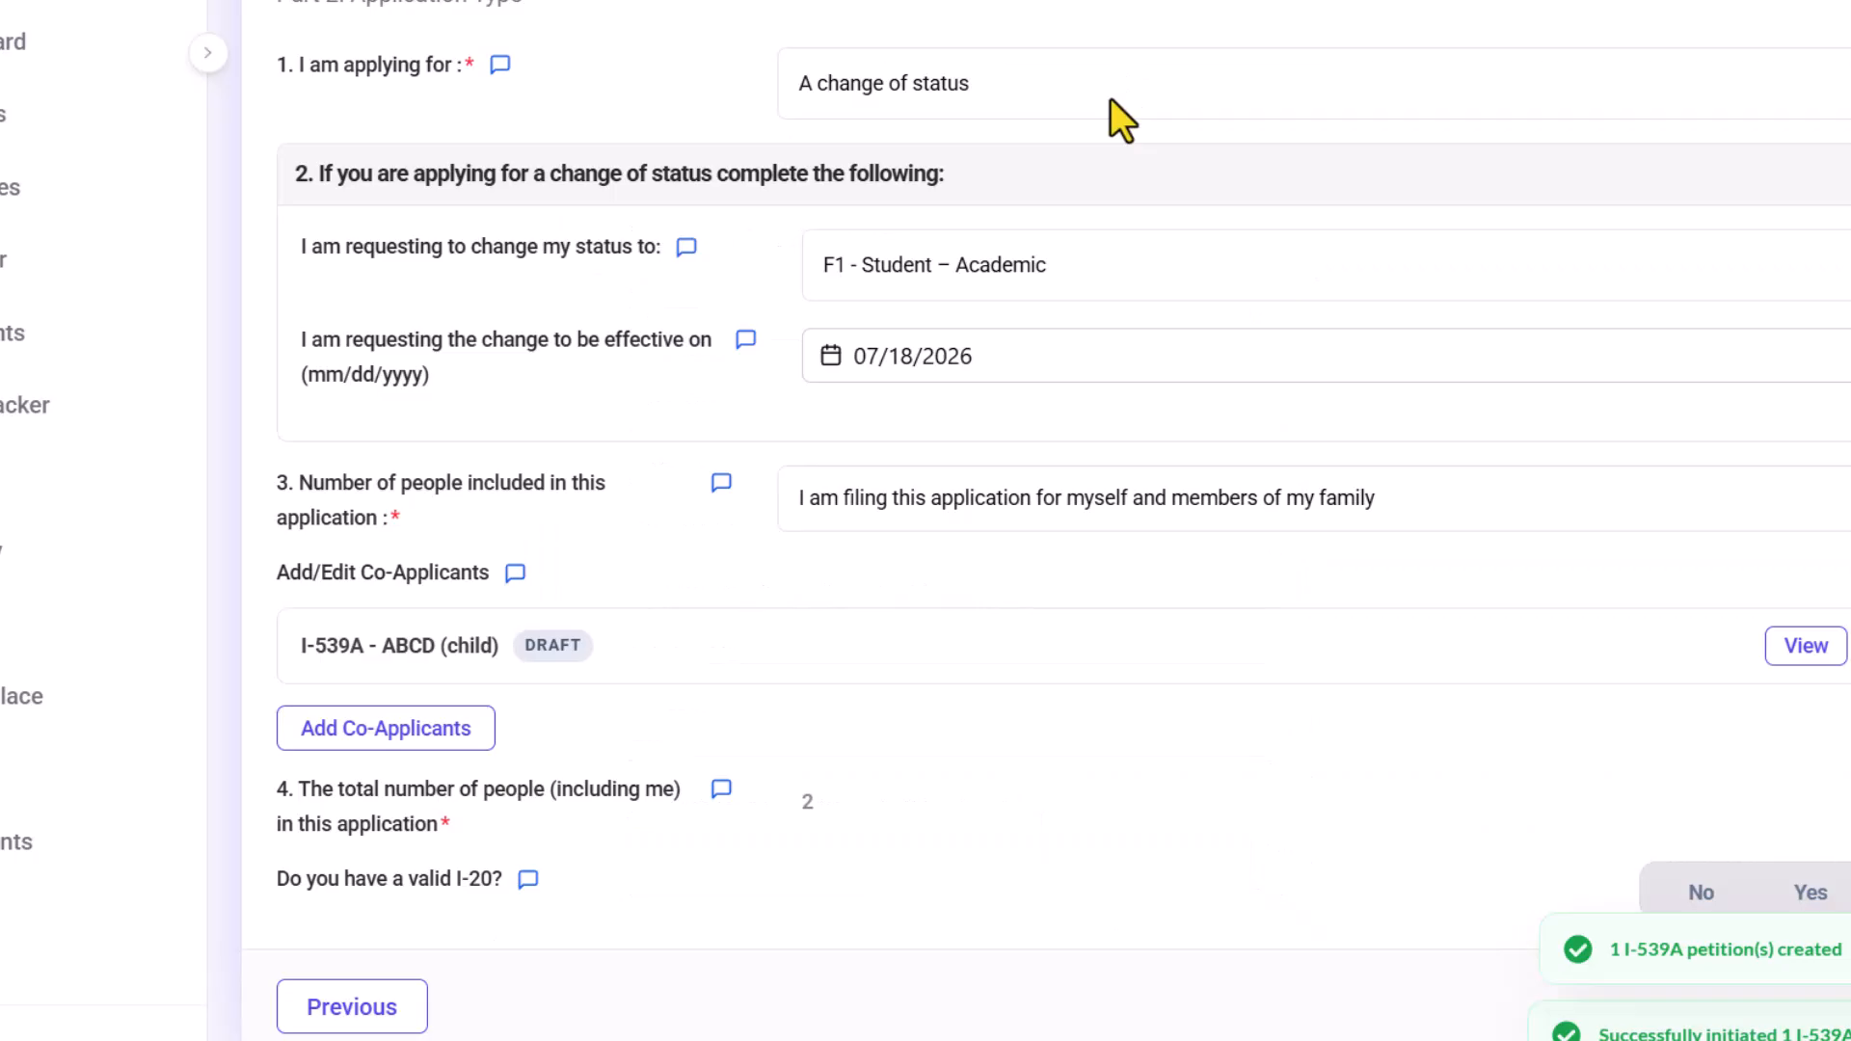
Answer Yes to having a valid I-20 in Part 2 and review the I-20 upload, school name and SEVIS number fields
scroll(1152, 440, up, 5)
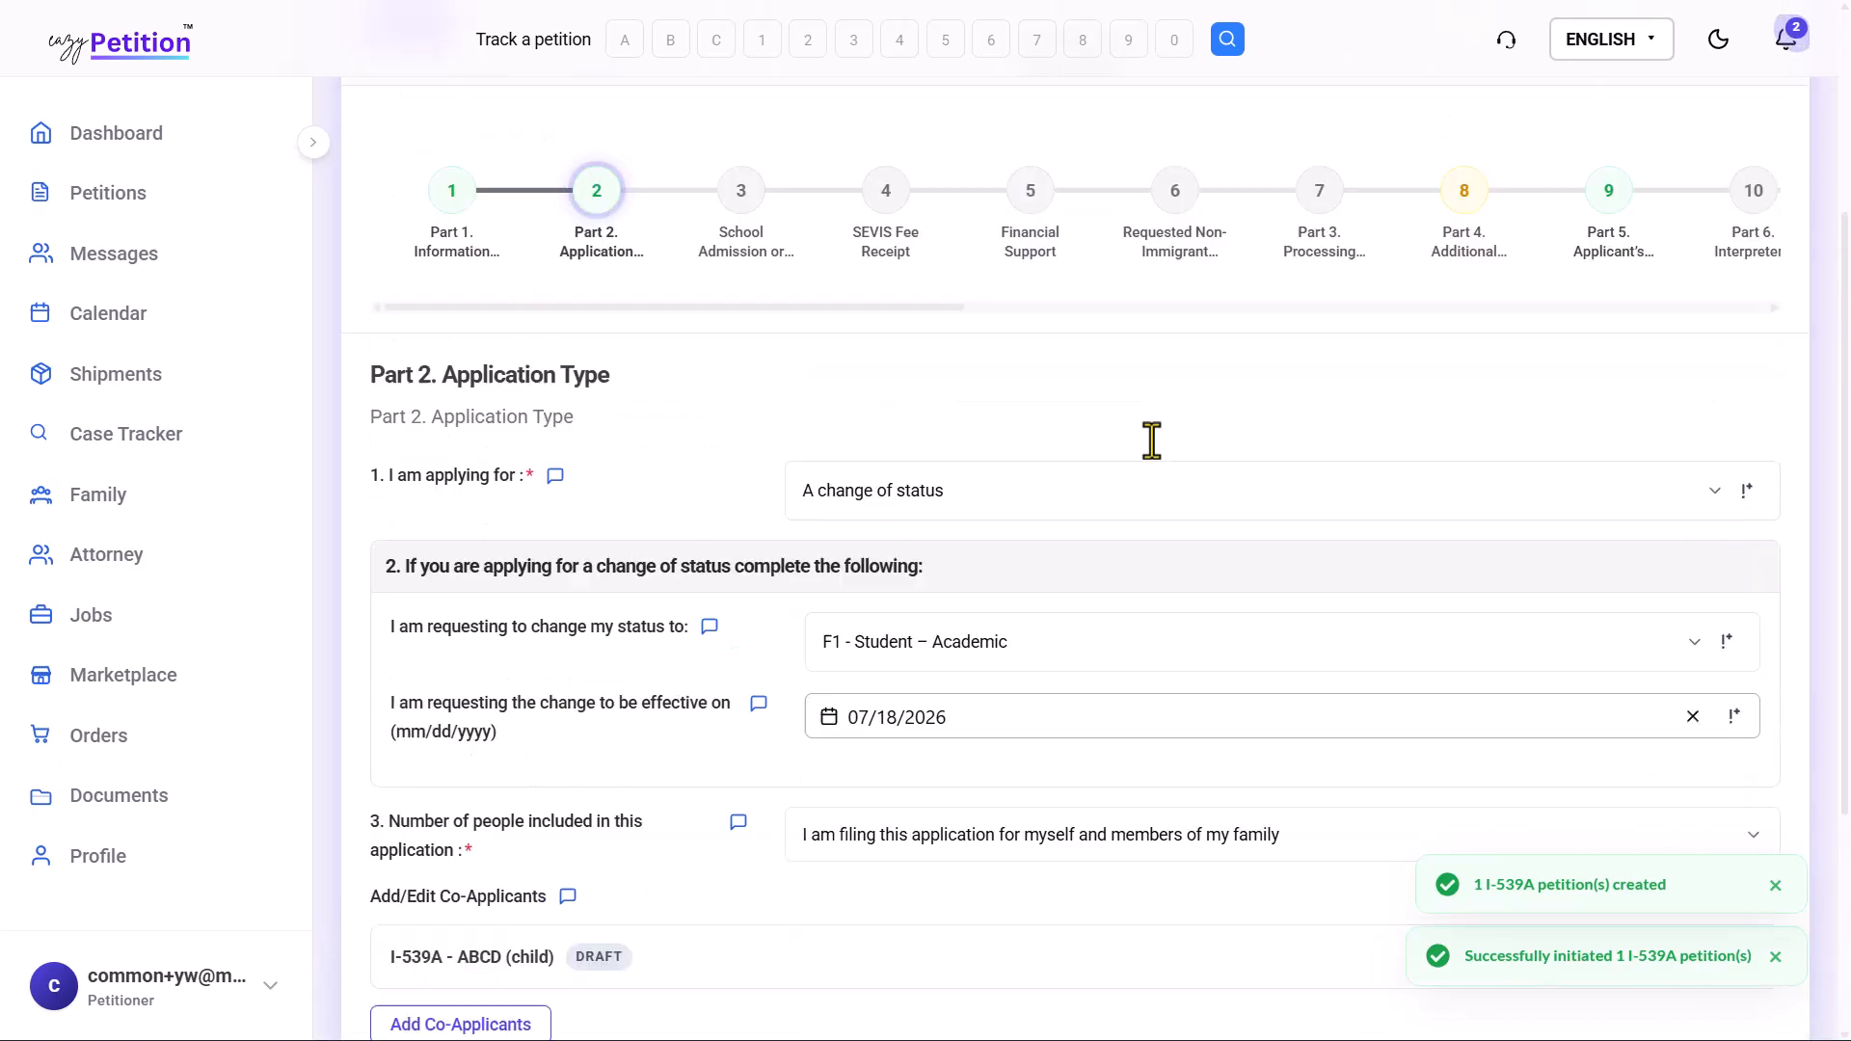
scroll(1616, 617, right, 18)
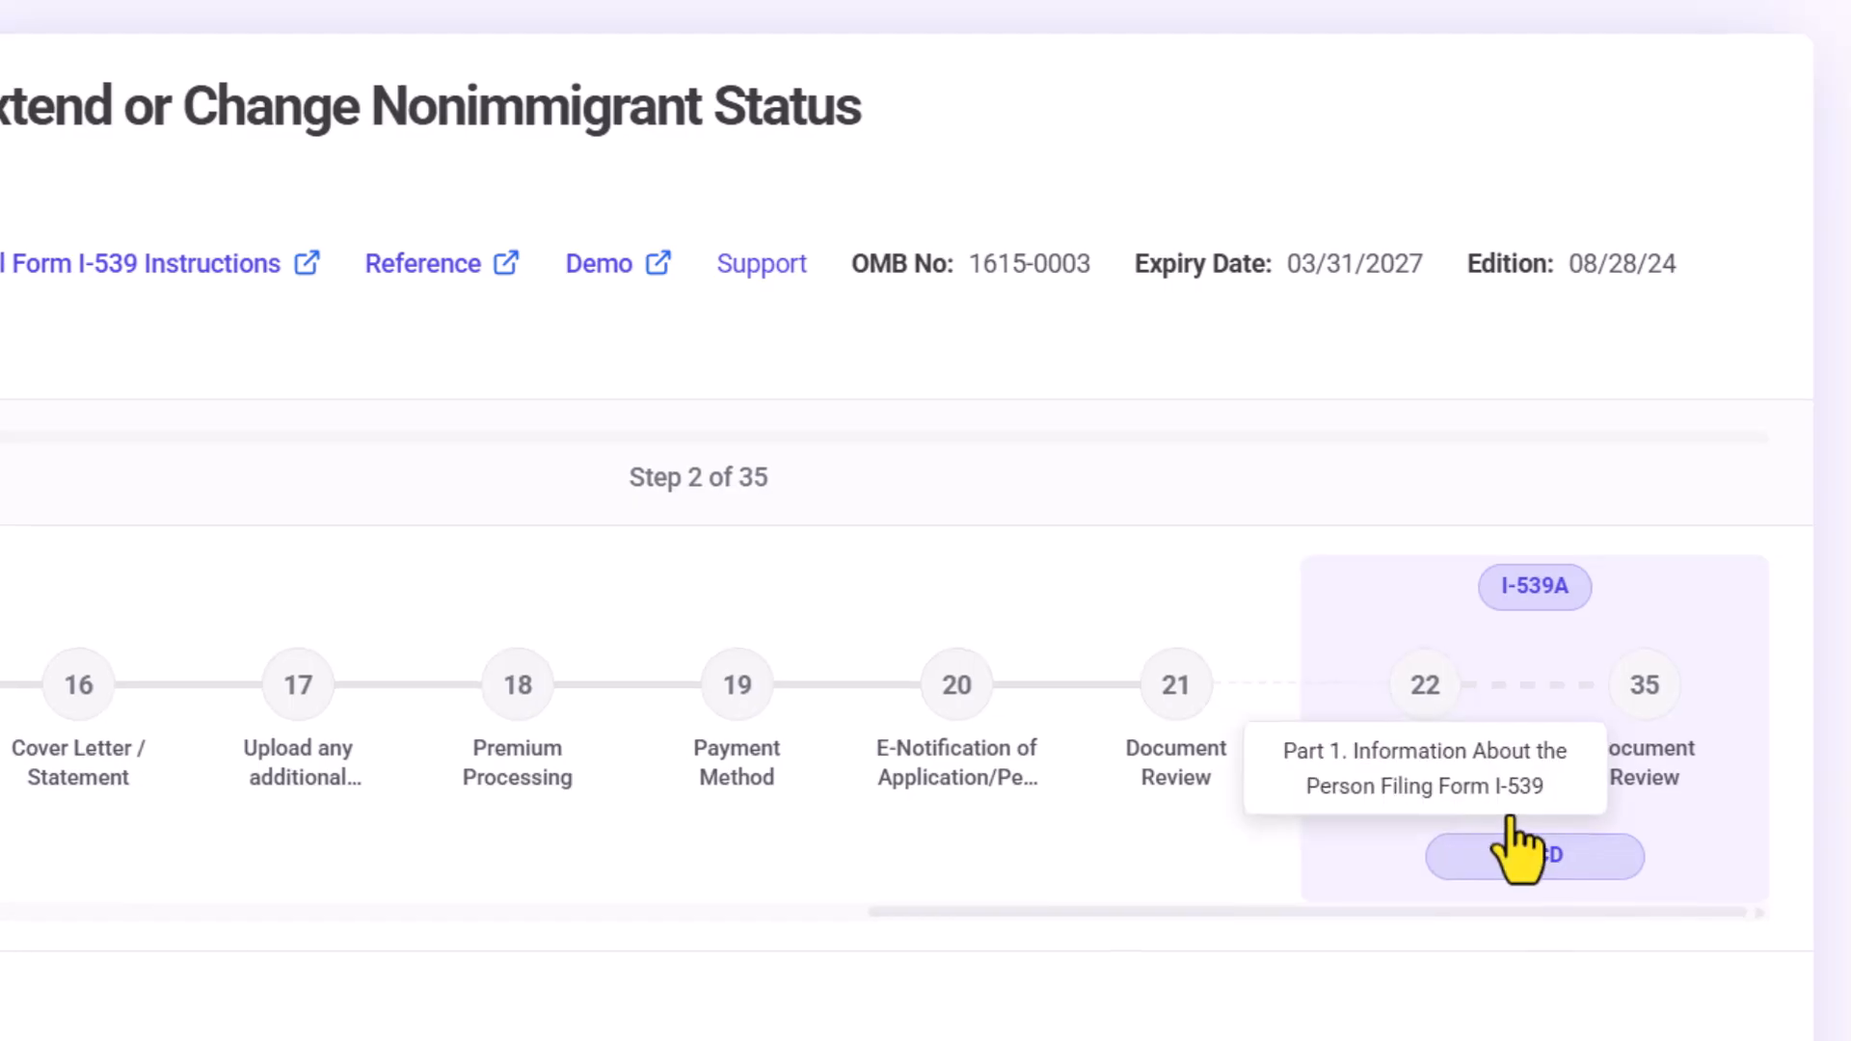
scroll(1068, 141, down, 8)
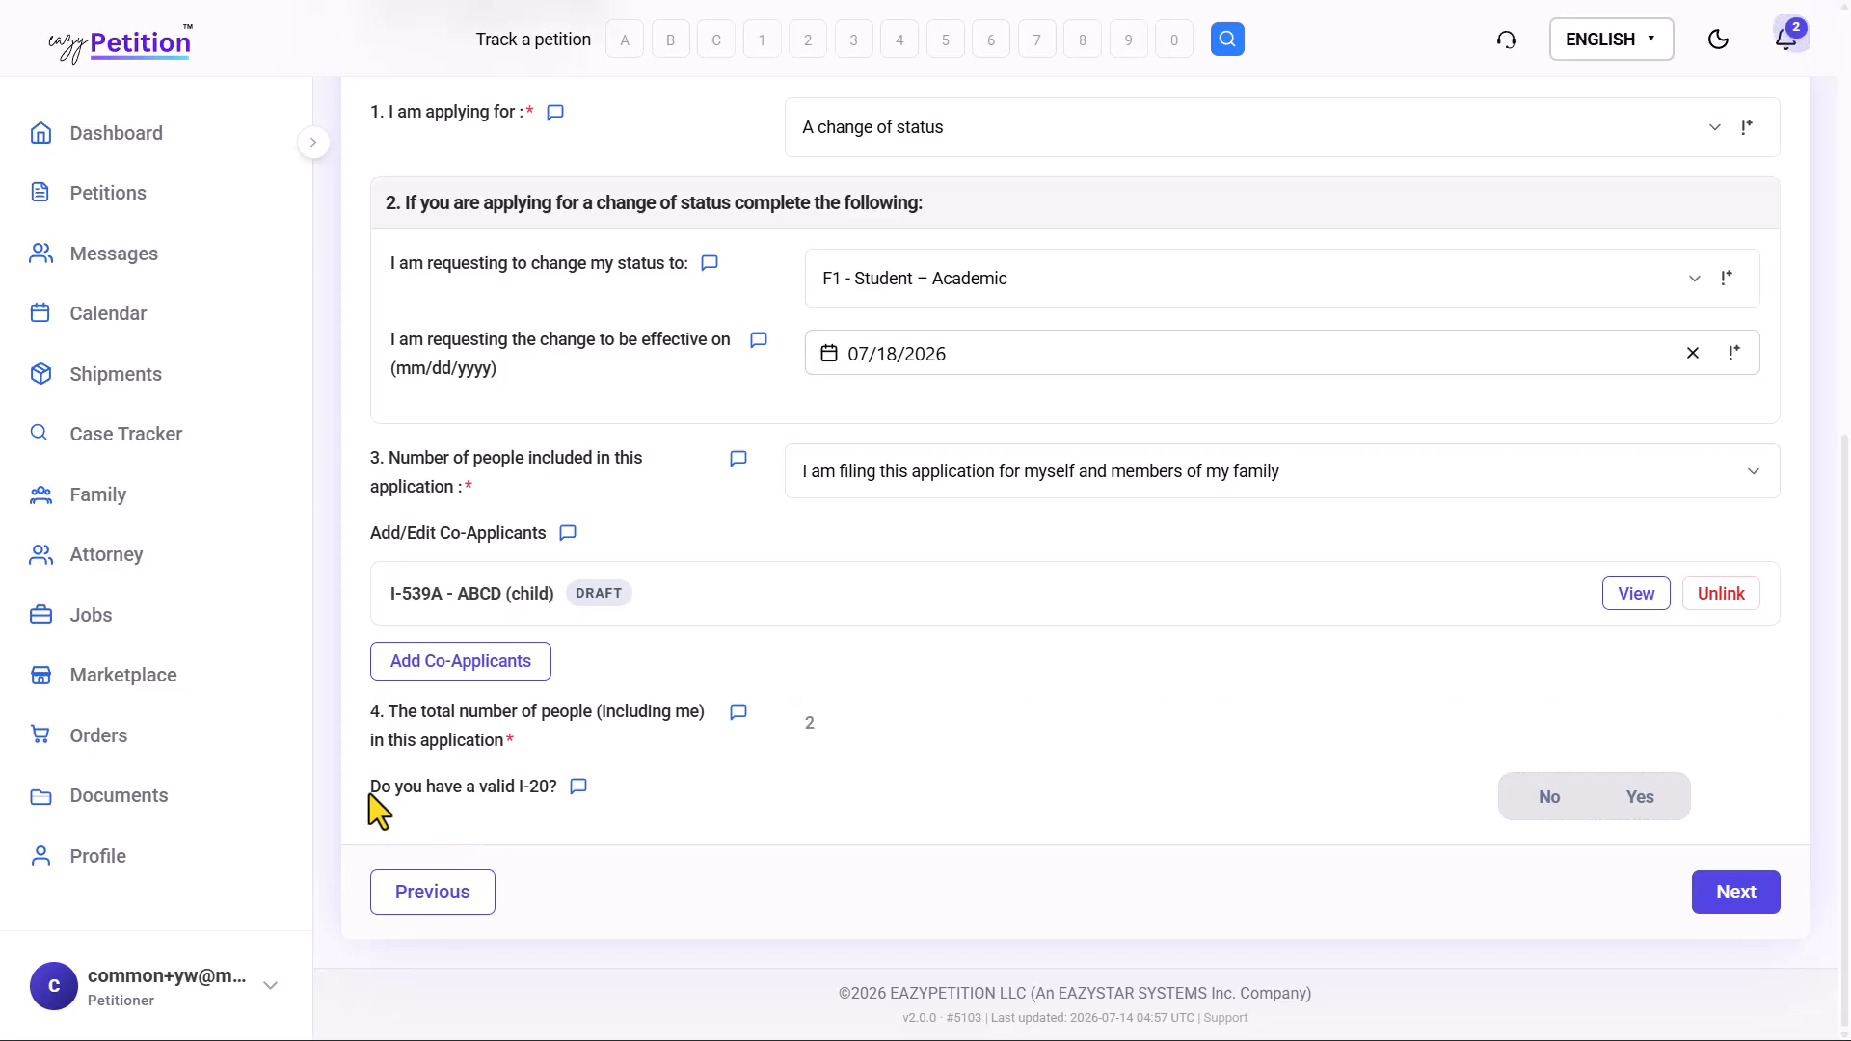
click(542, 788)
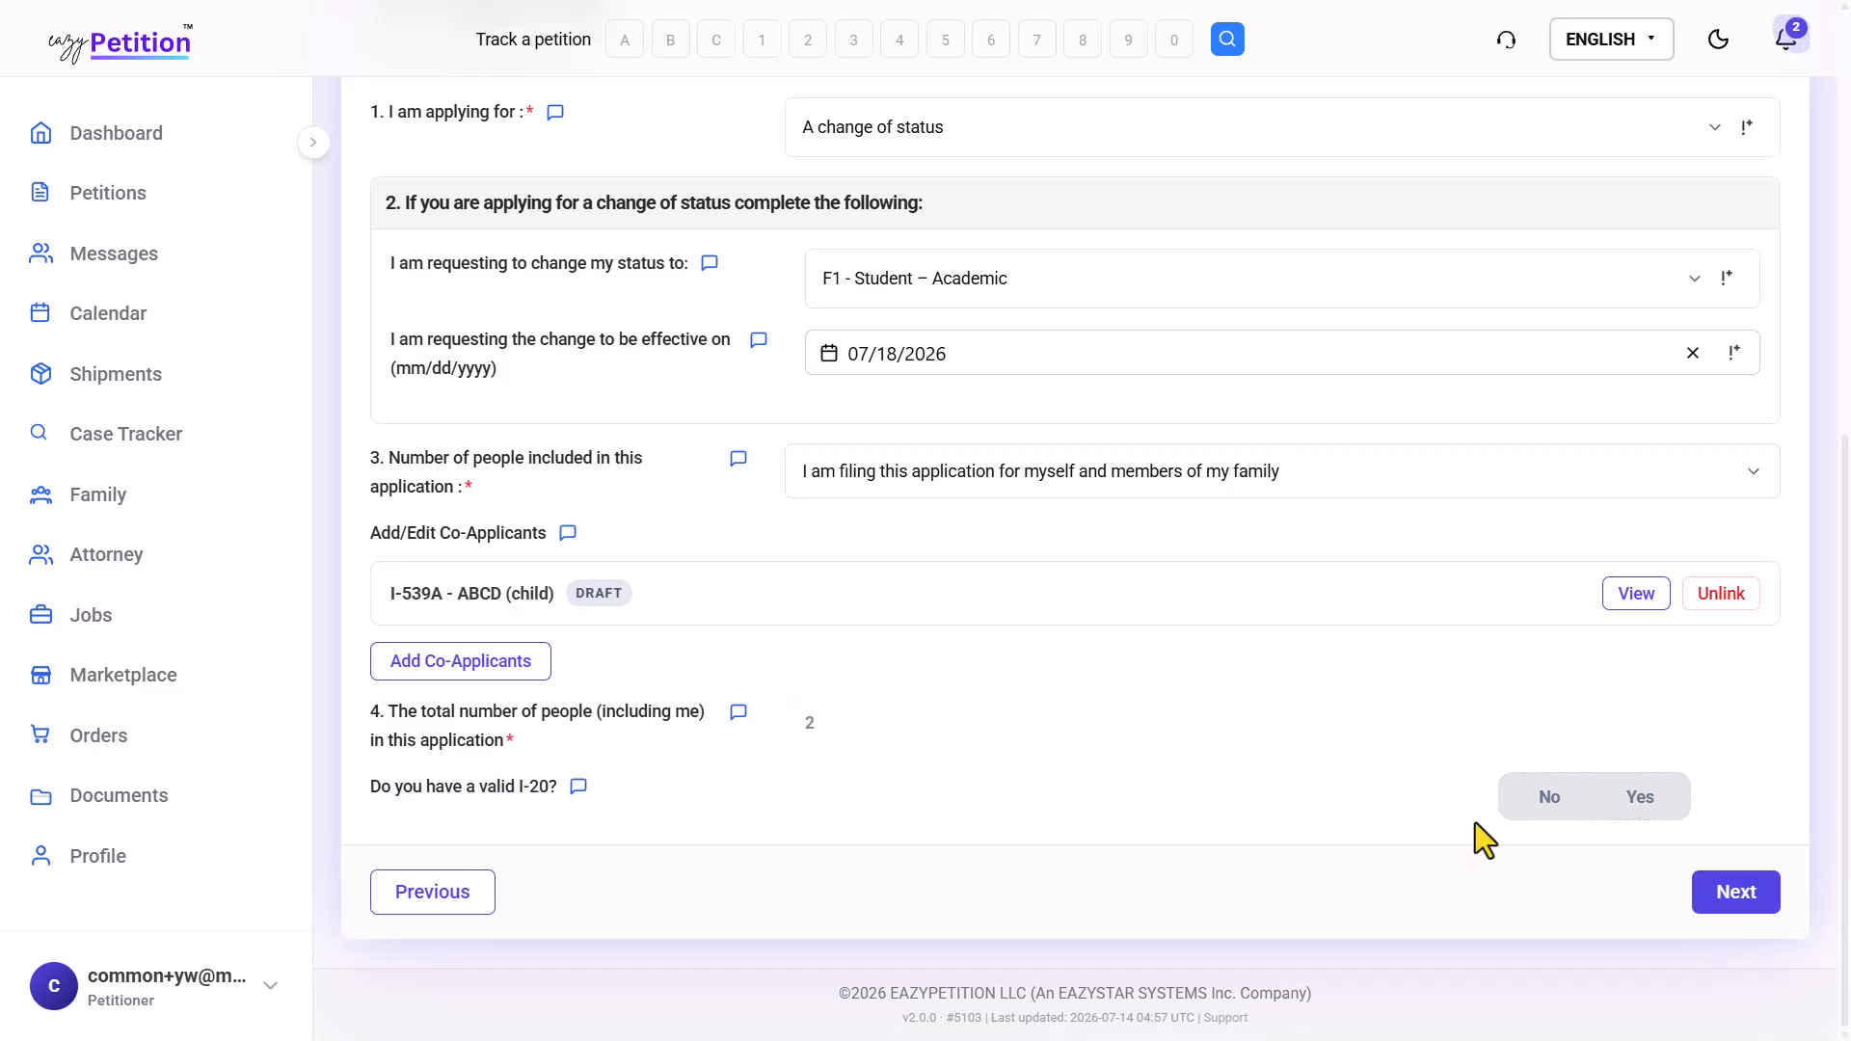
click(1630, 800)
scroll(1624, 806, down, 7)
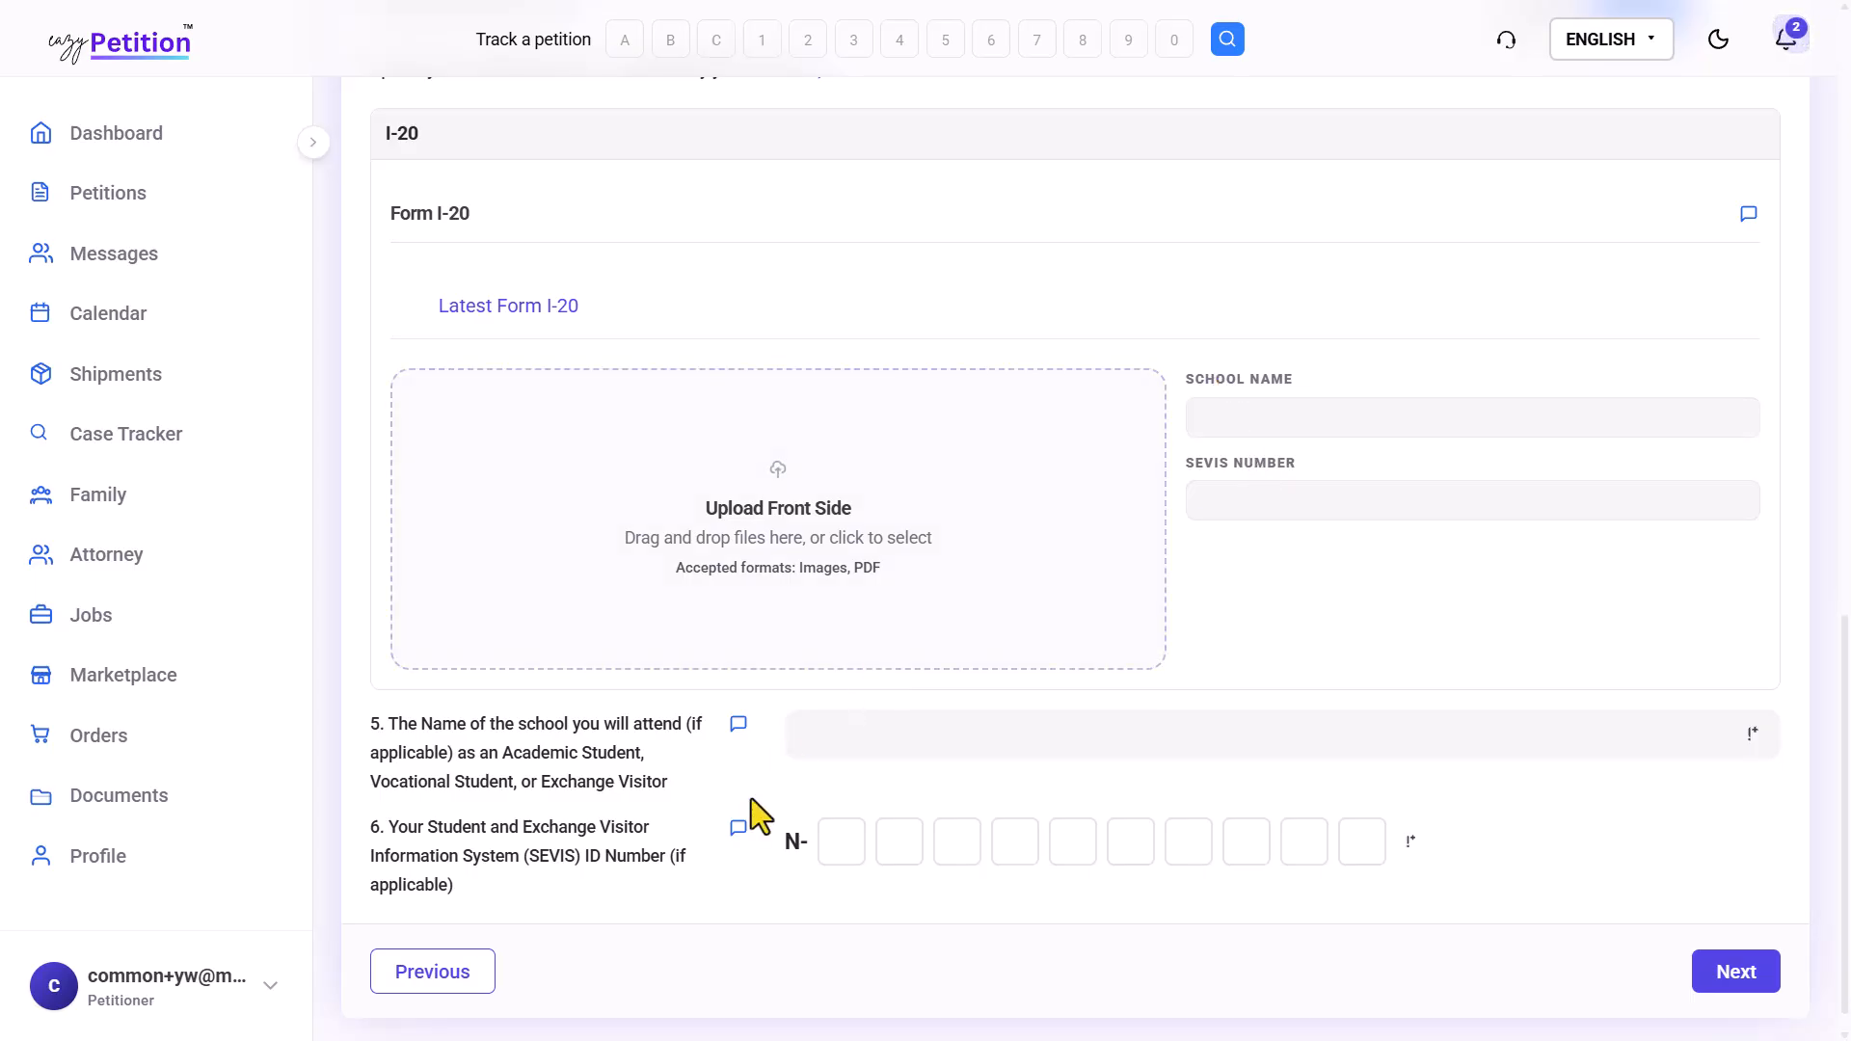
scroll(742, 815, down, 1)
drag(468, 644, 551, 785)
click(551, 785)
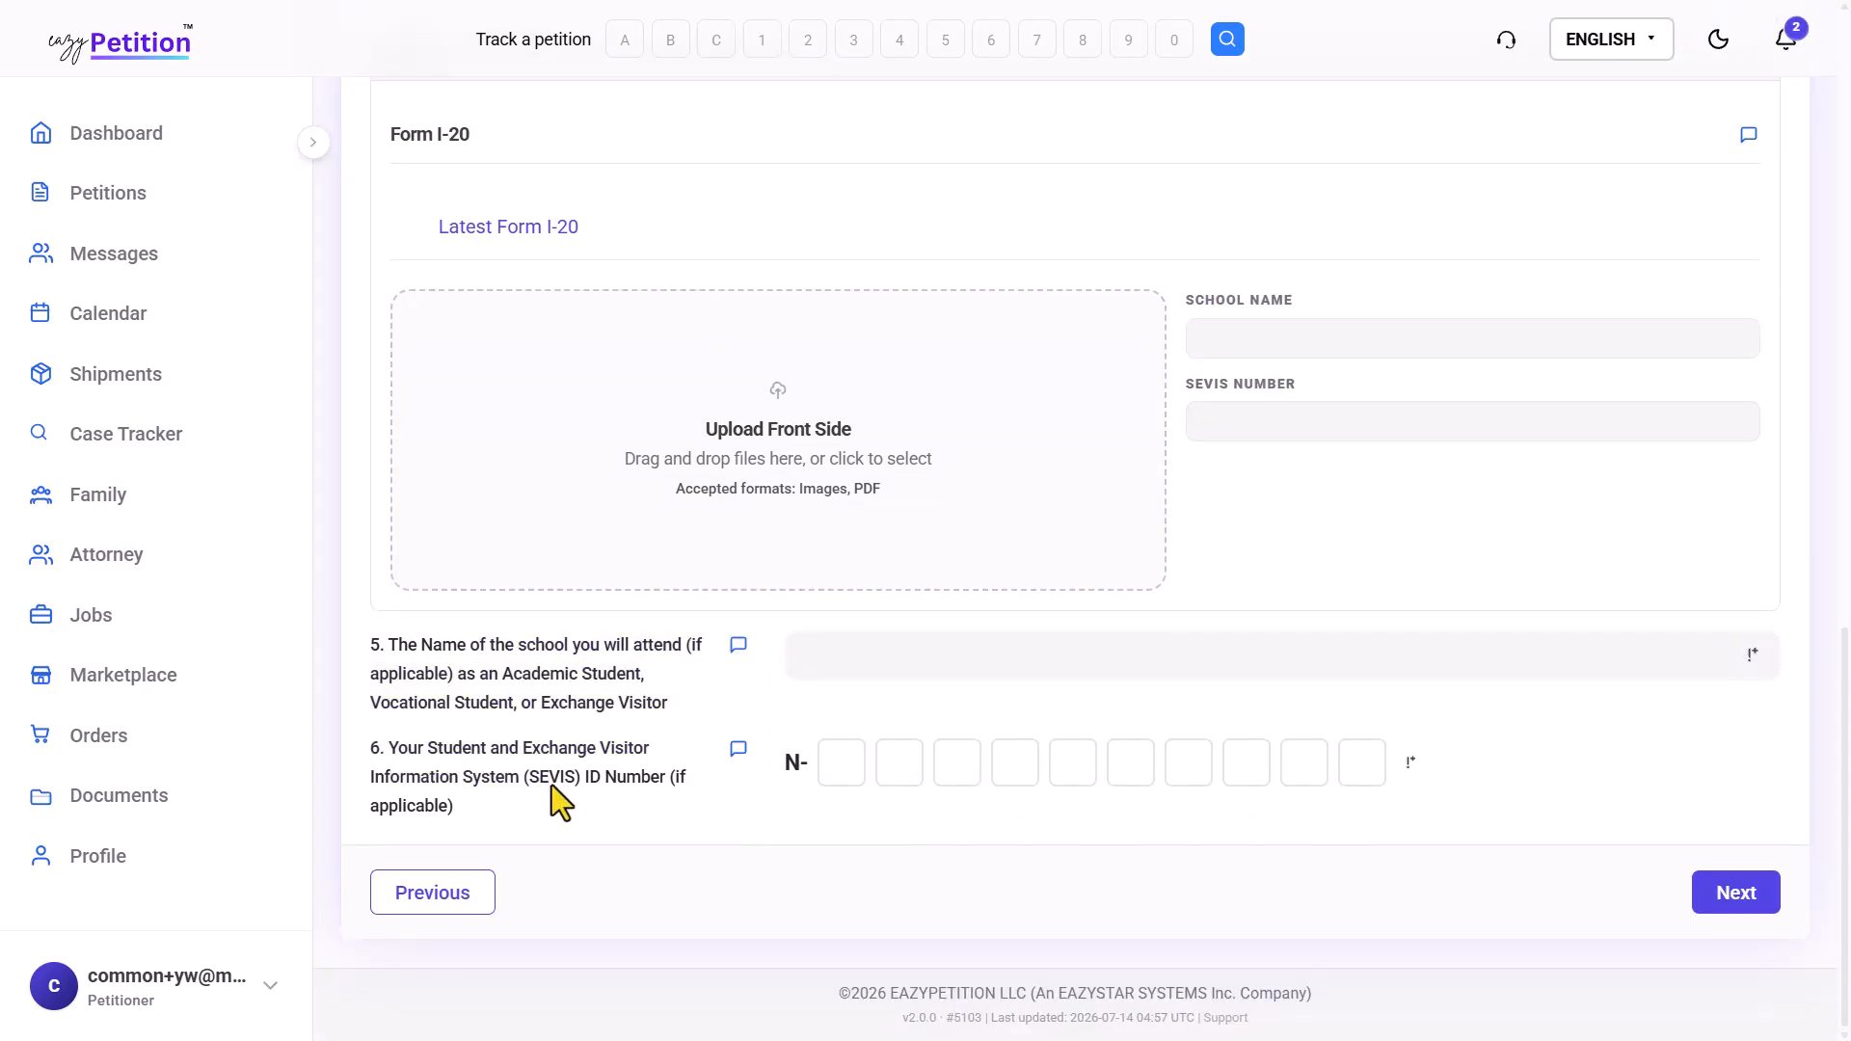
Go to Part 3, Processing Information, of the I-539 form
scroll(552, 785, up, 10)
scroll(552, 785, down, 12)
scroll(552, 785, up, 12)
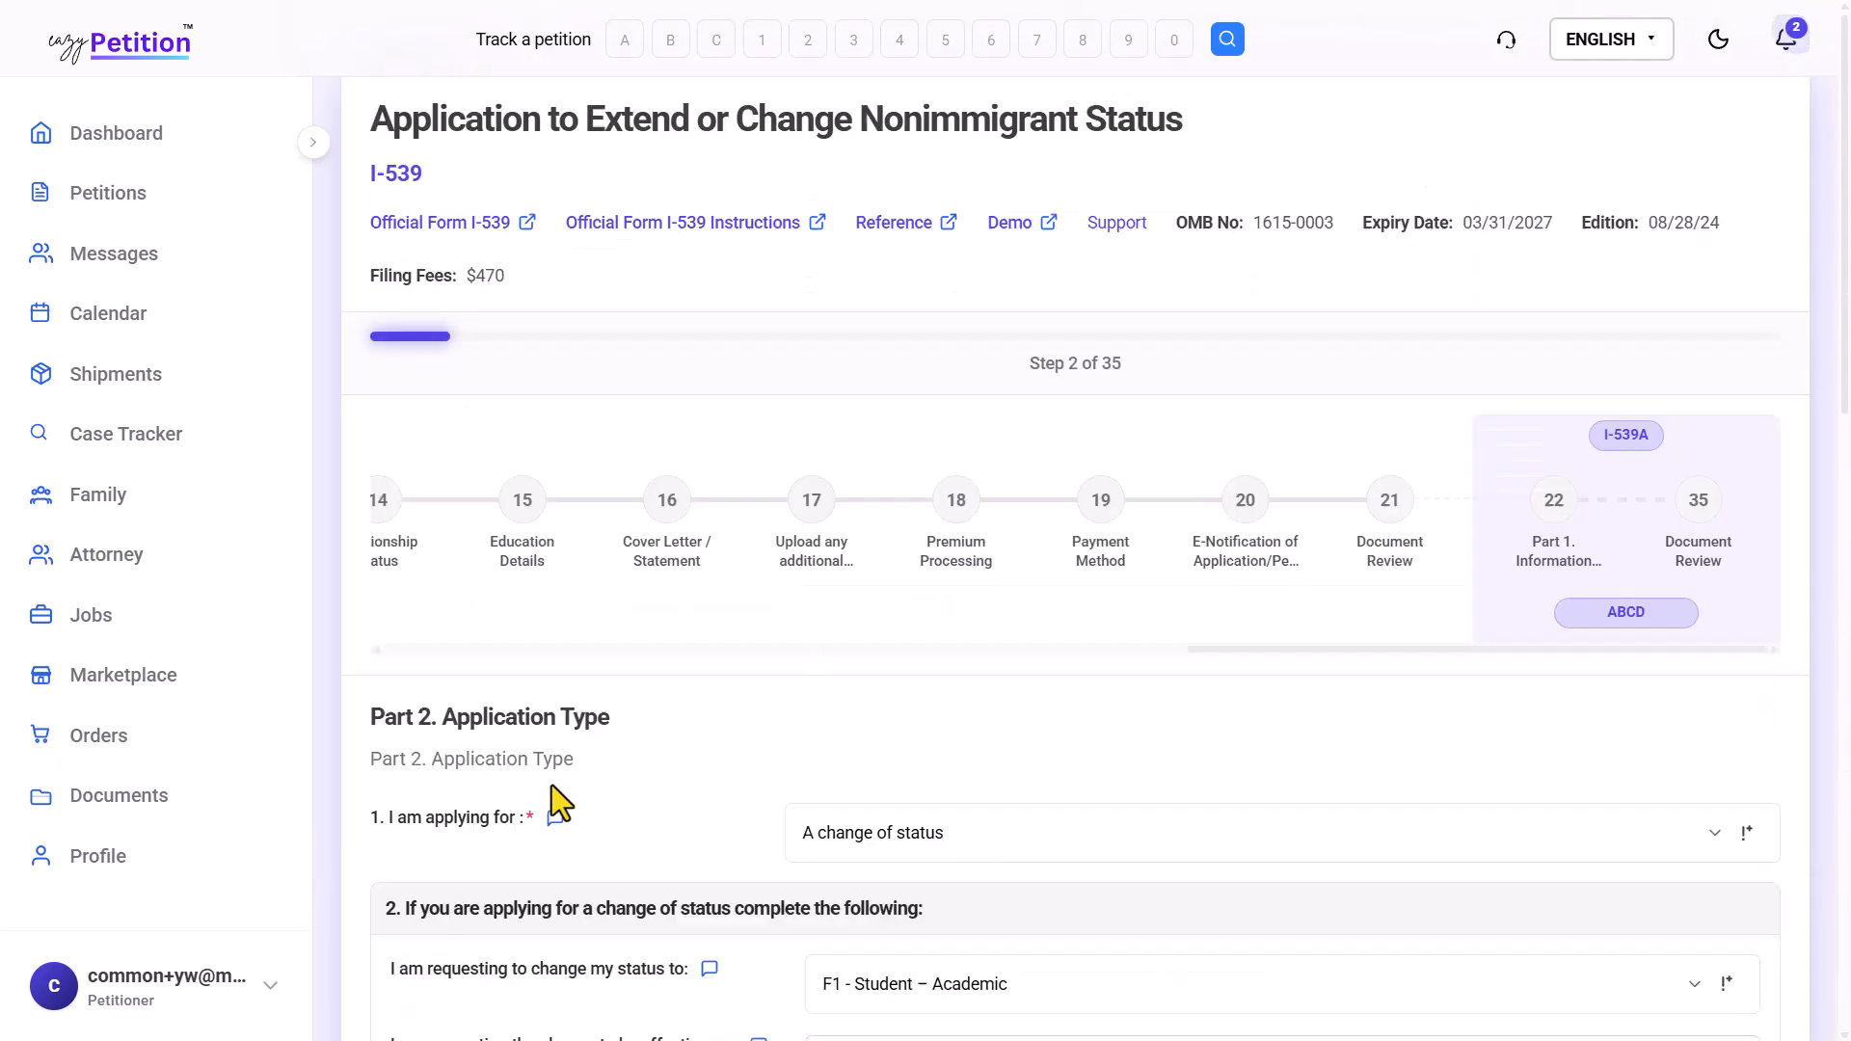
scroll(694, 588, left, 10)
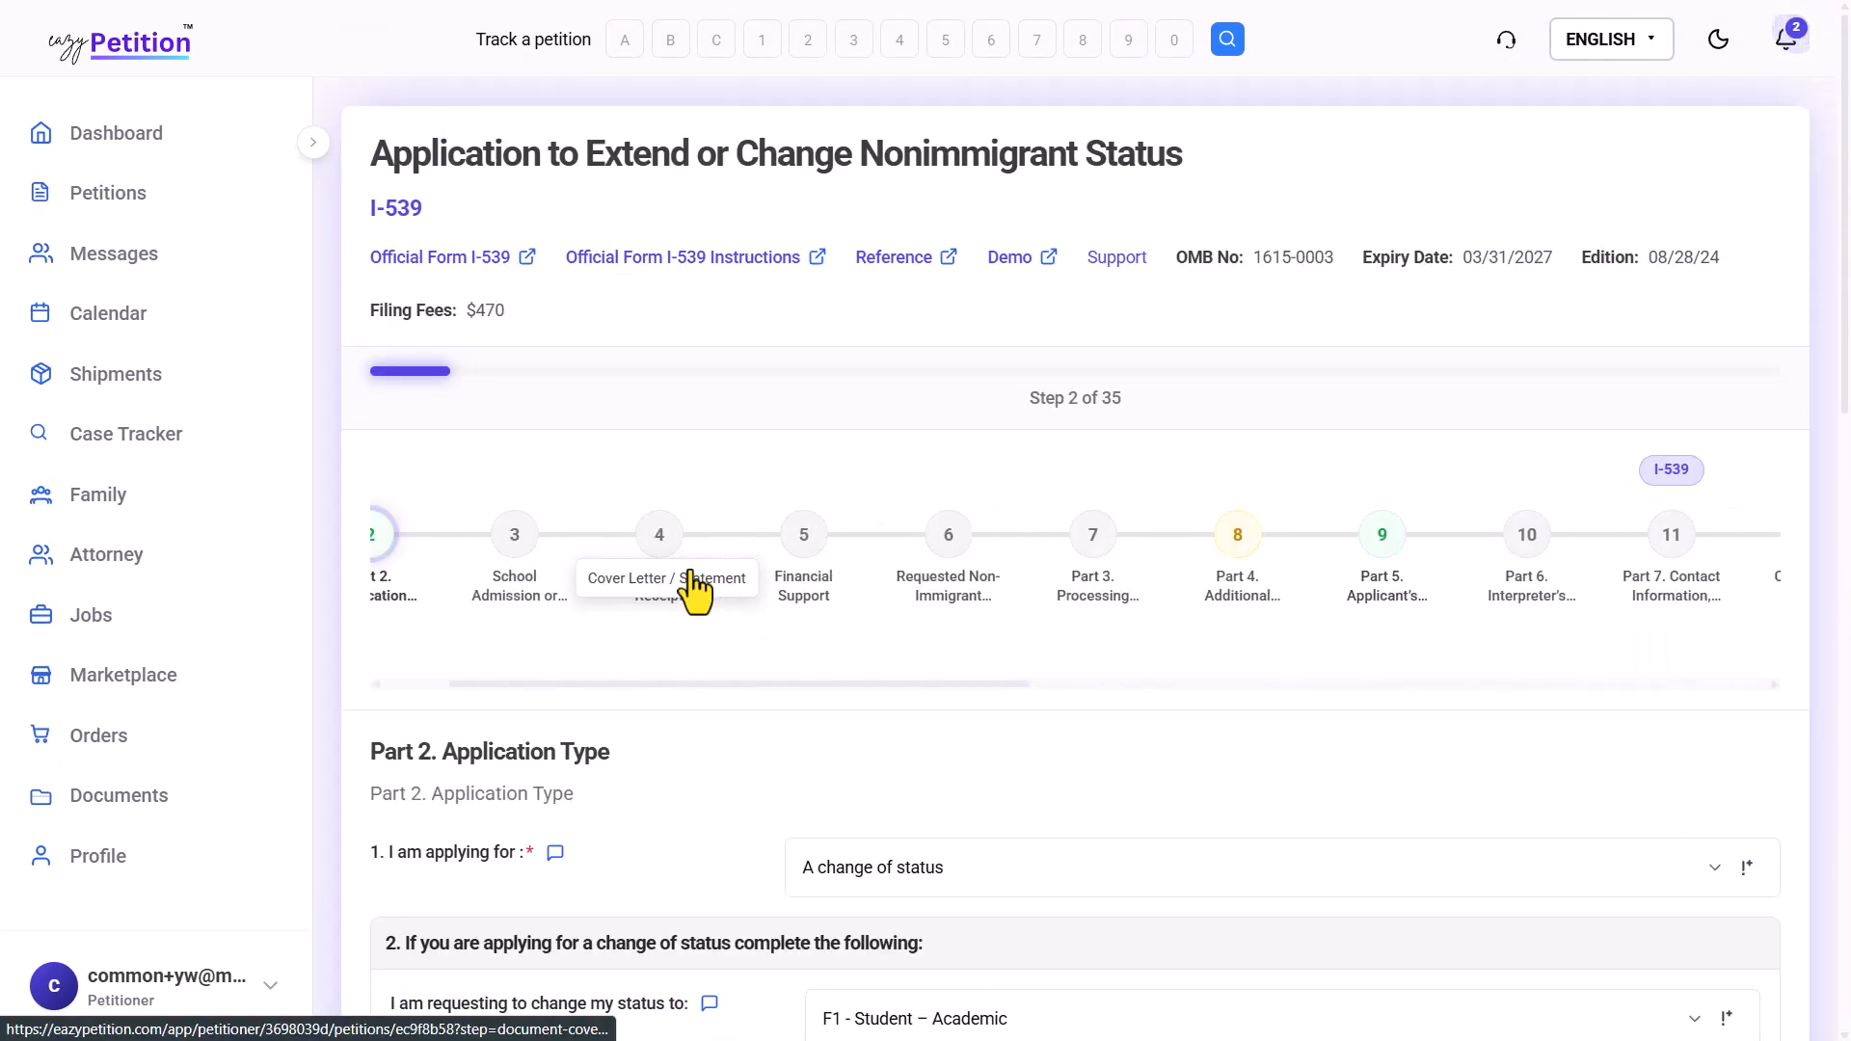
click(1008, 600)
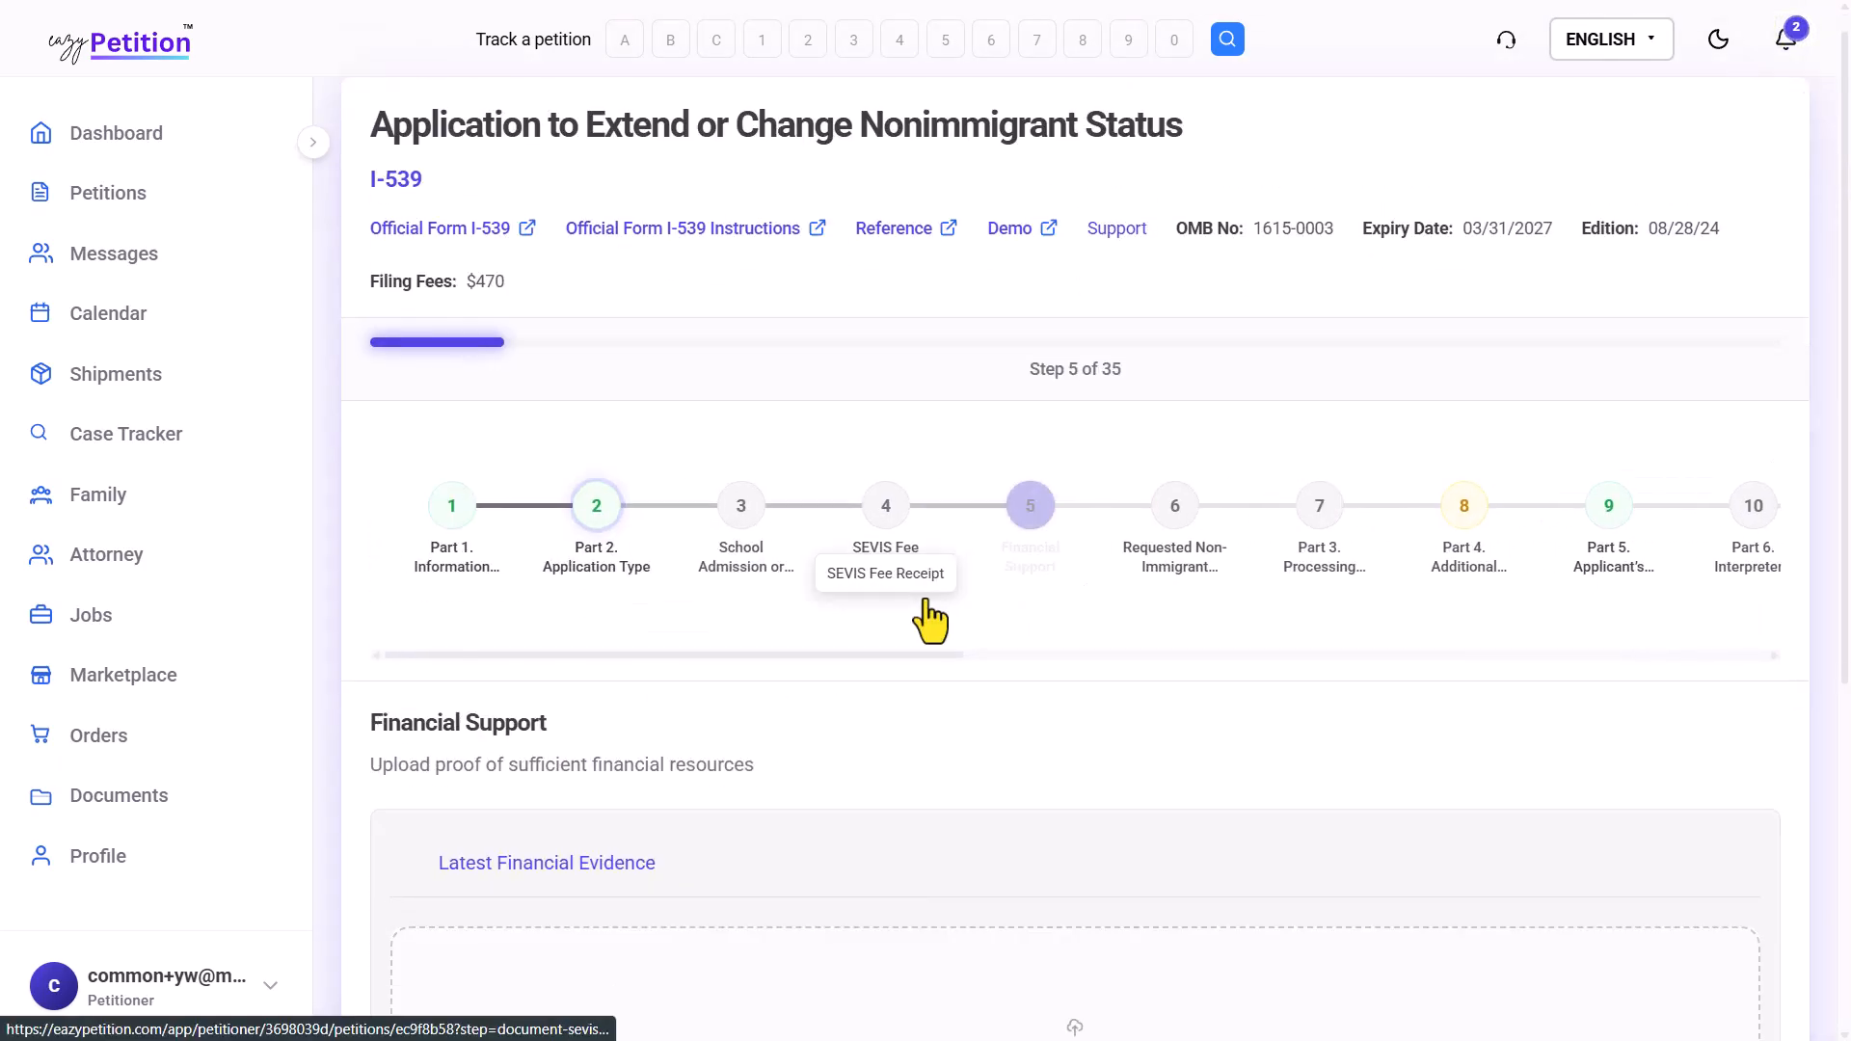
click(1349, 565)
scroll(992, 691, down, 4)
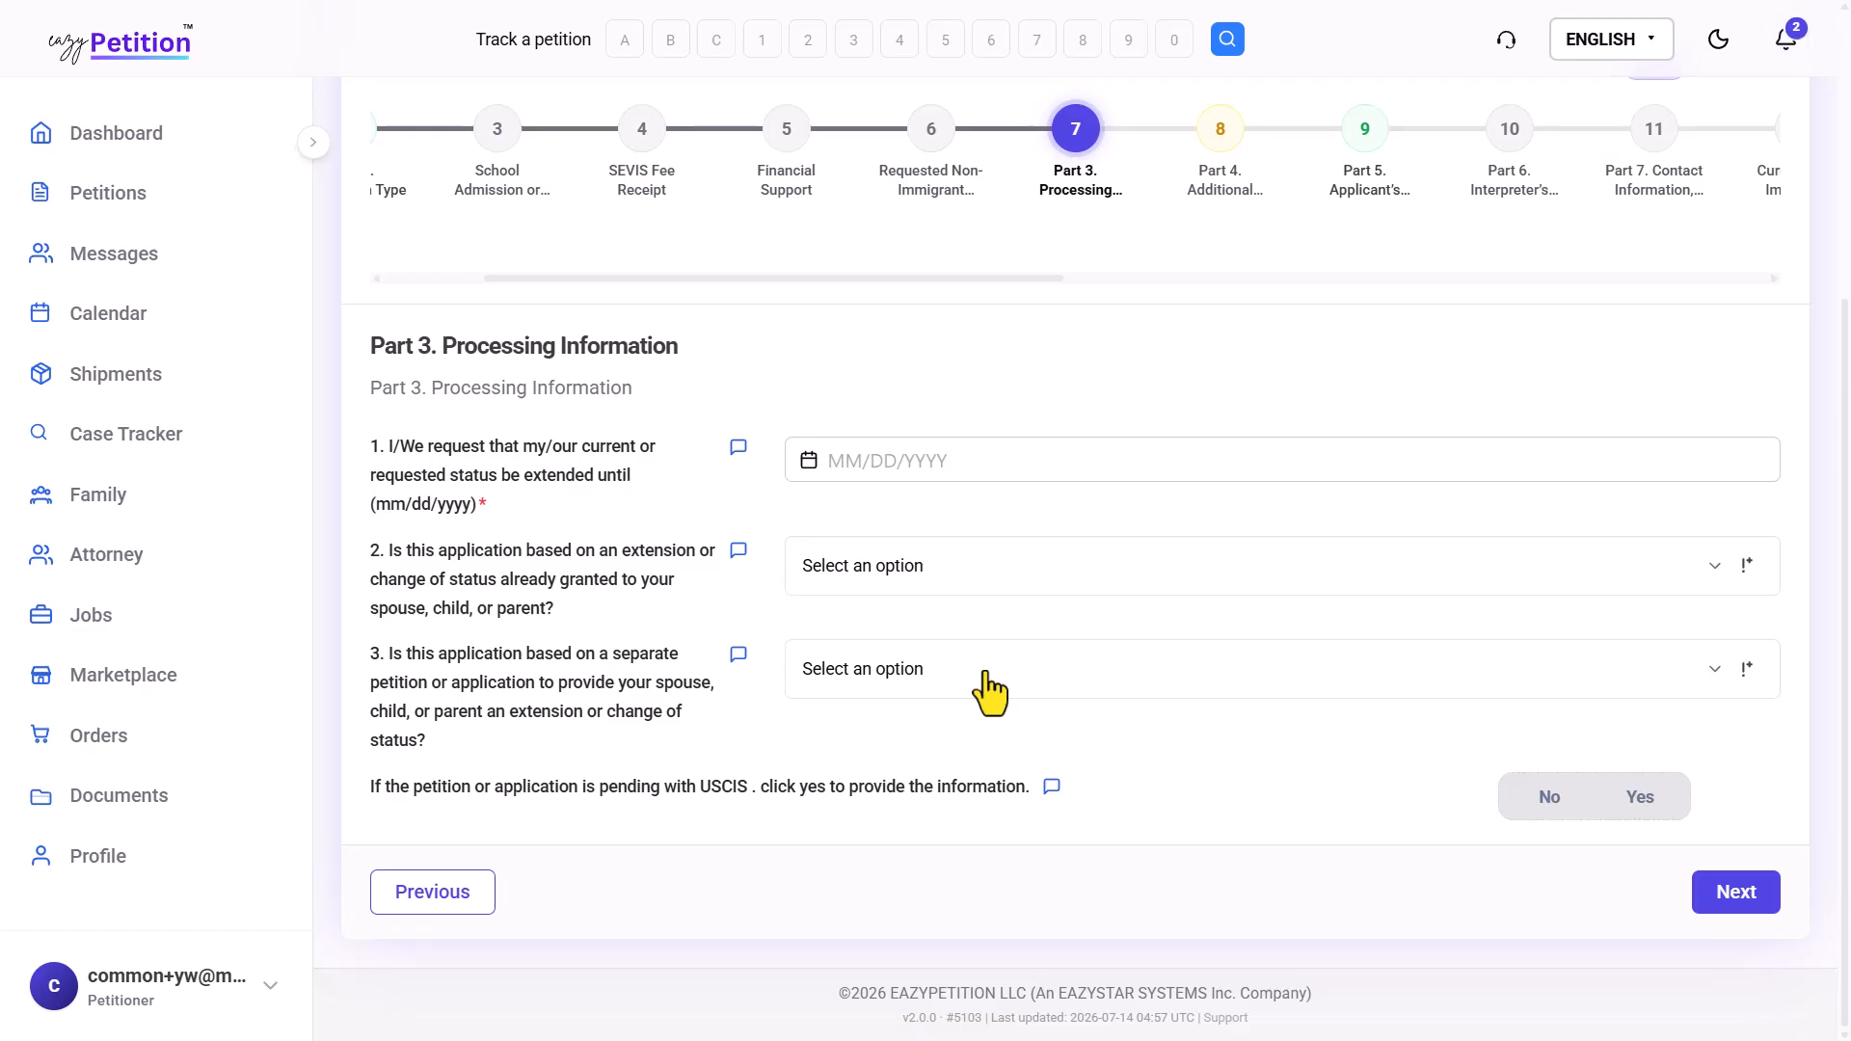
Read the Part 3 questions on the requested extension date, family-based applications and petitions pending with USCIS
drag(399, 449, 605, 448)
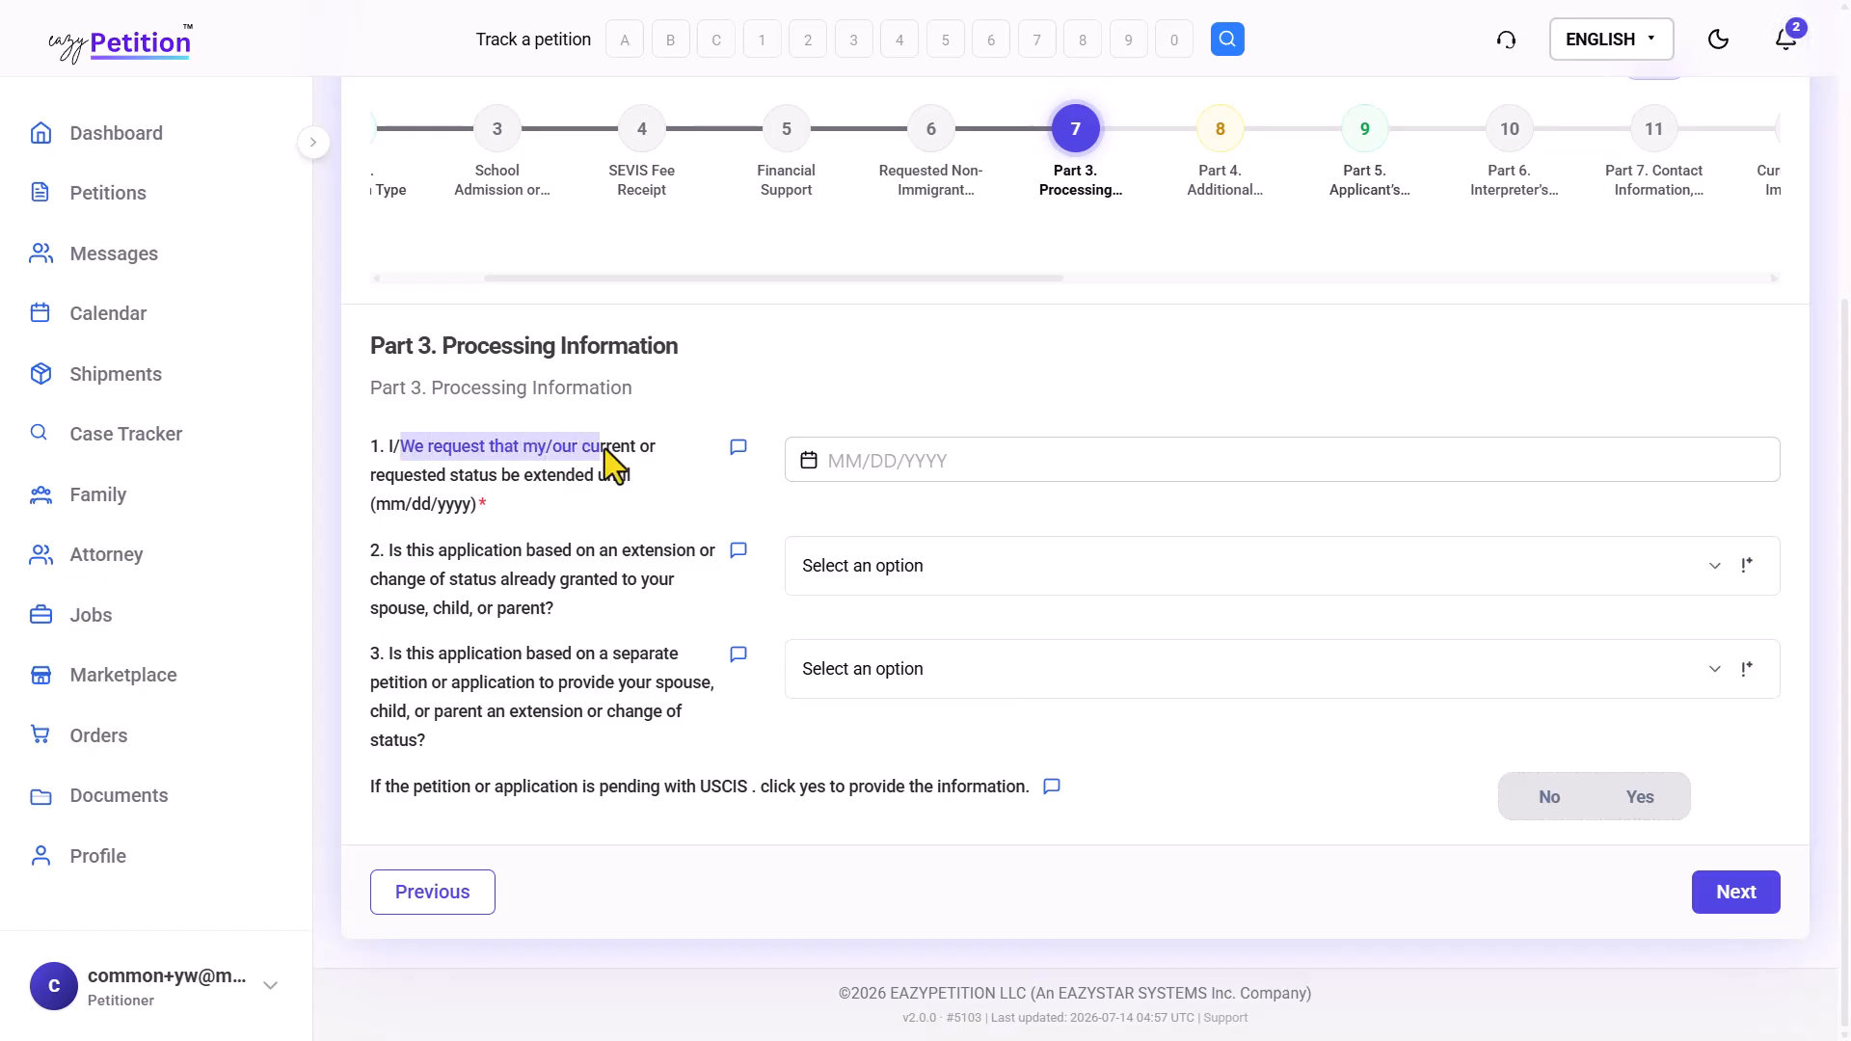
click(605, 449)
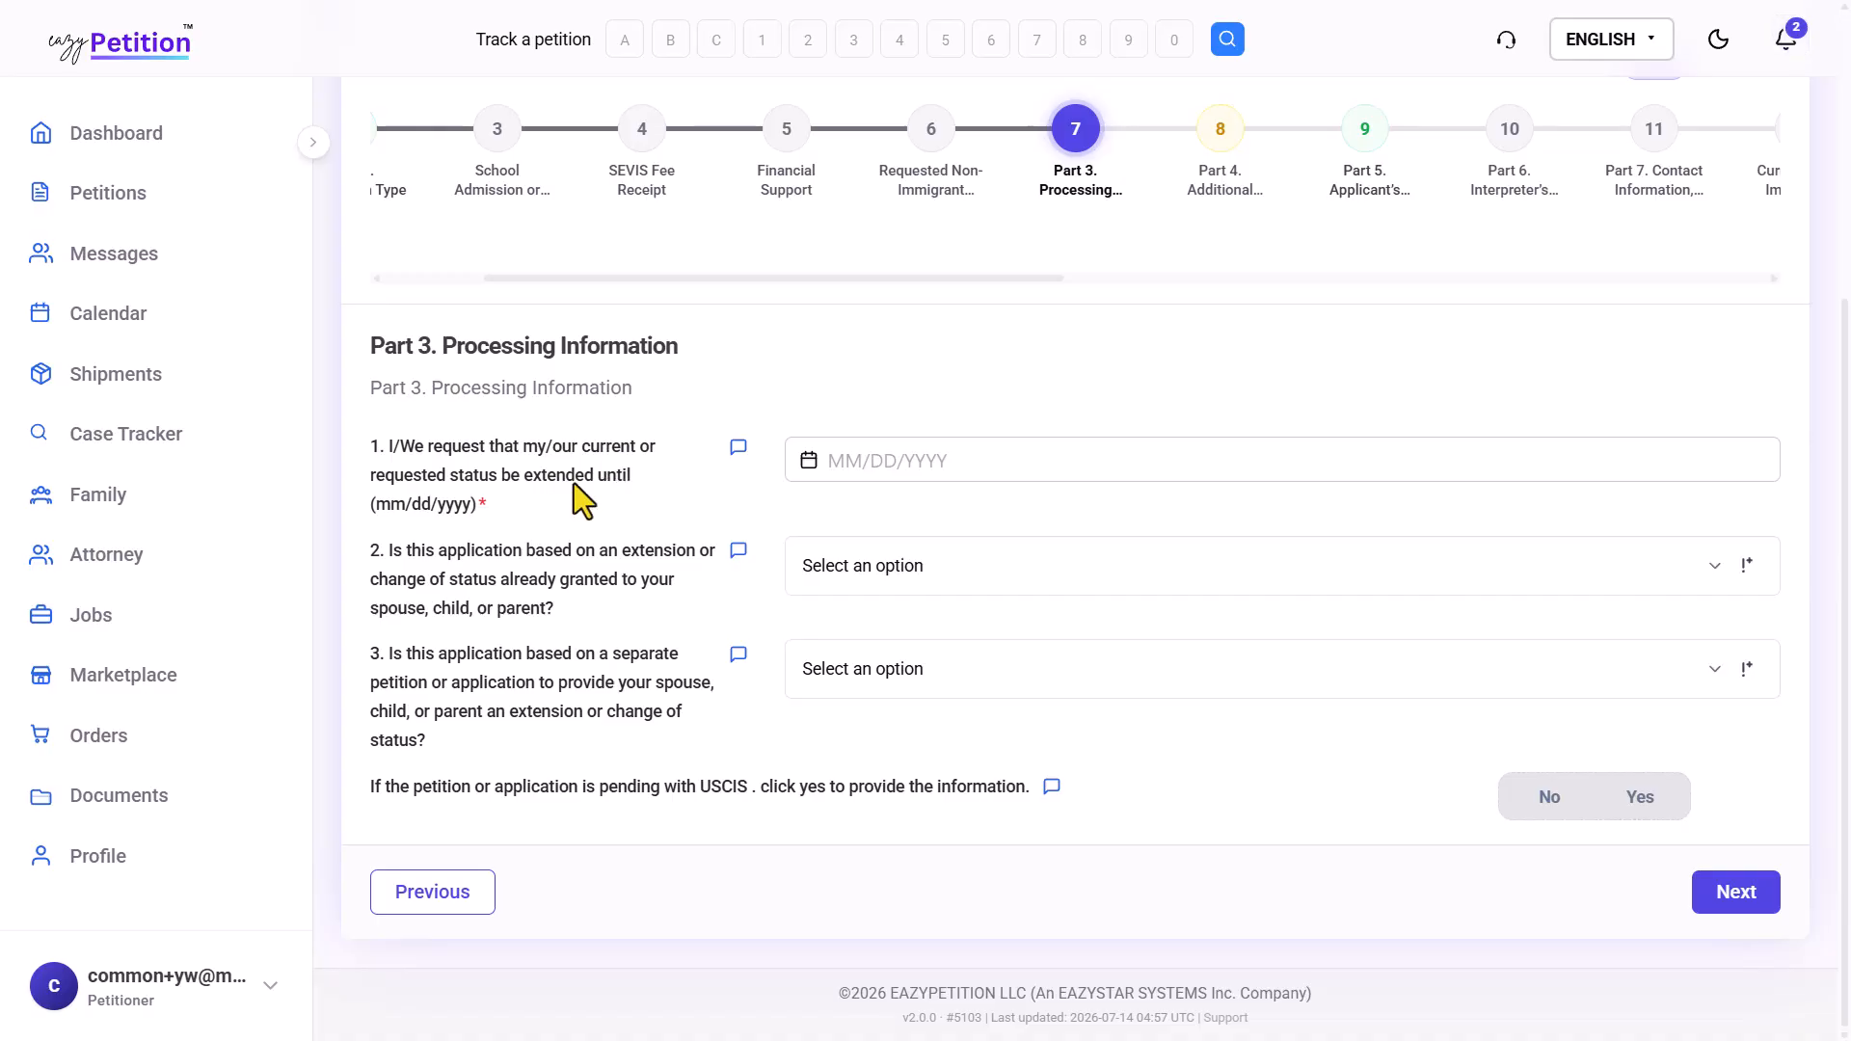
drag(388, 546, 638, 549)
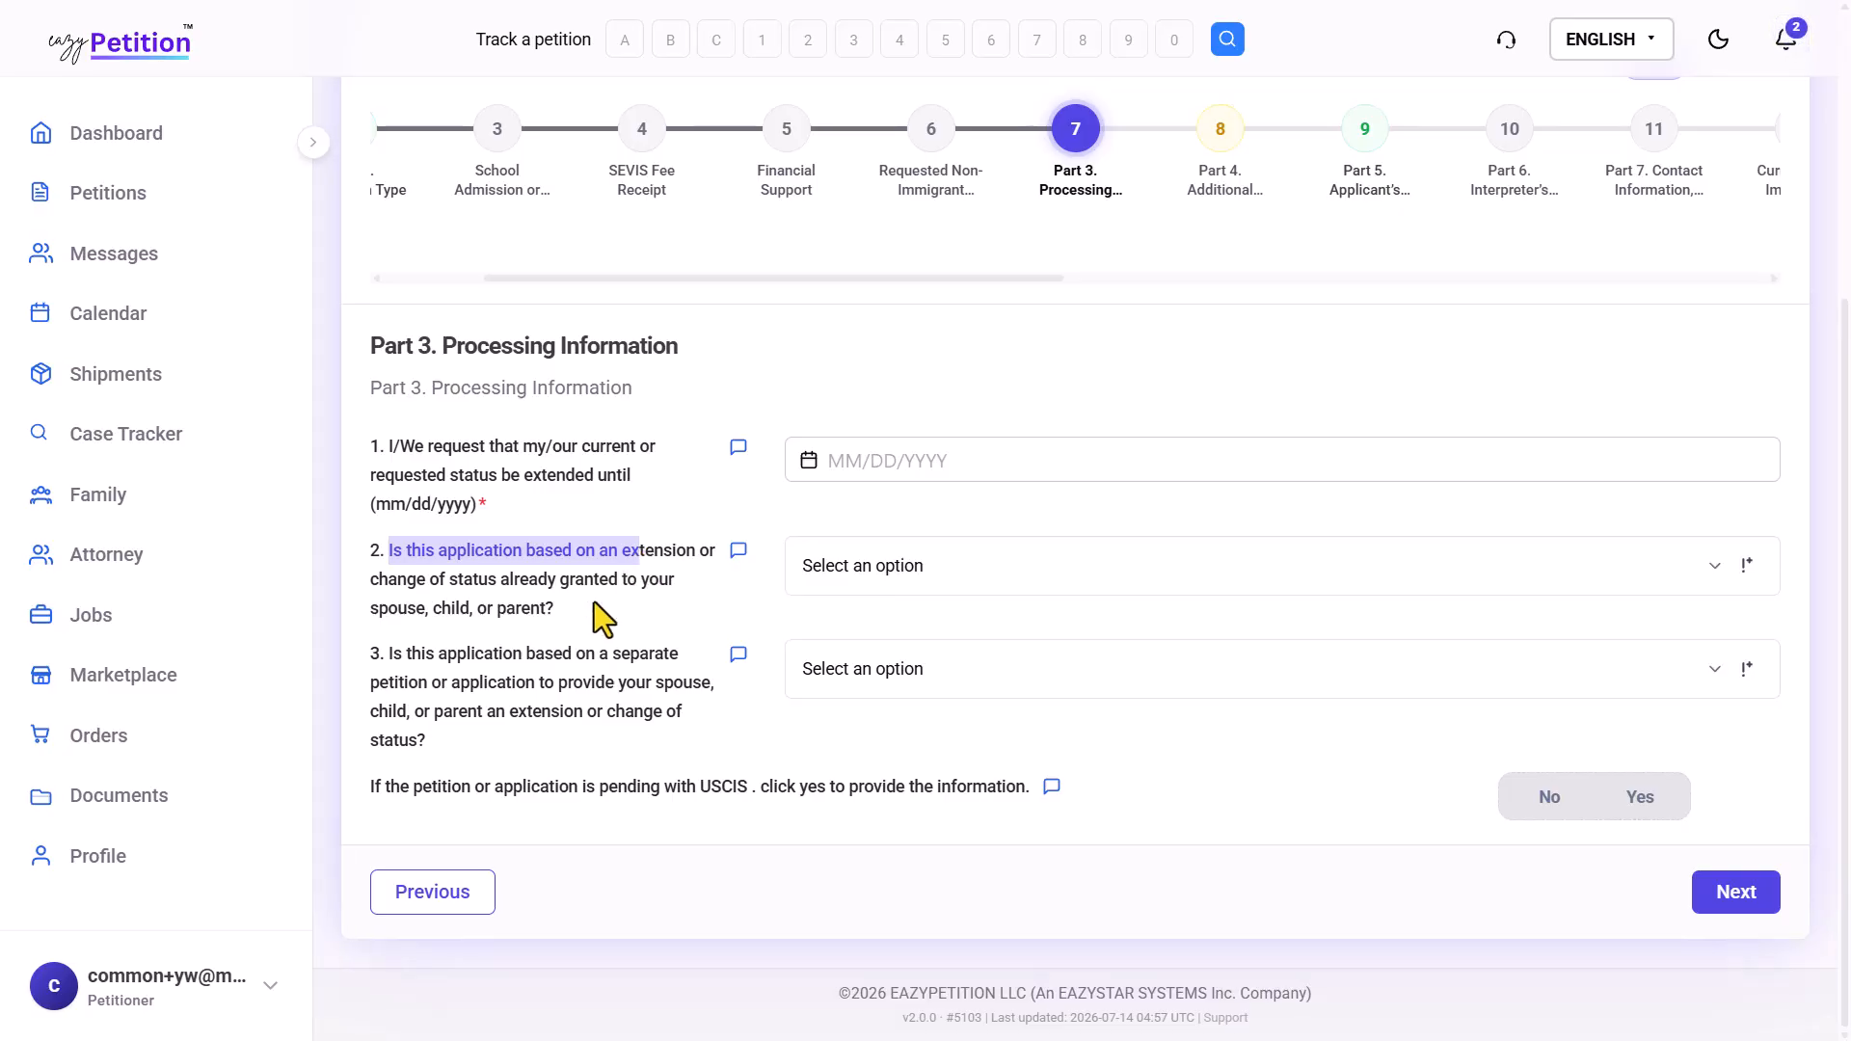
click(499, 621)
scroll(646, 721, down, 1)
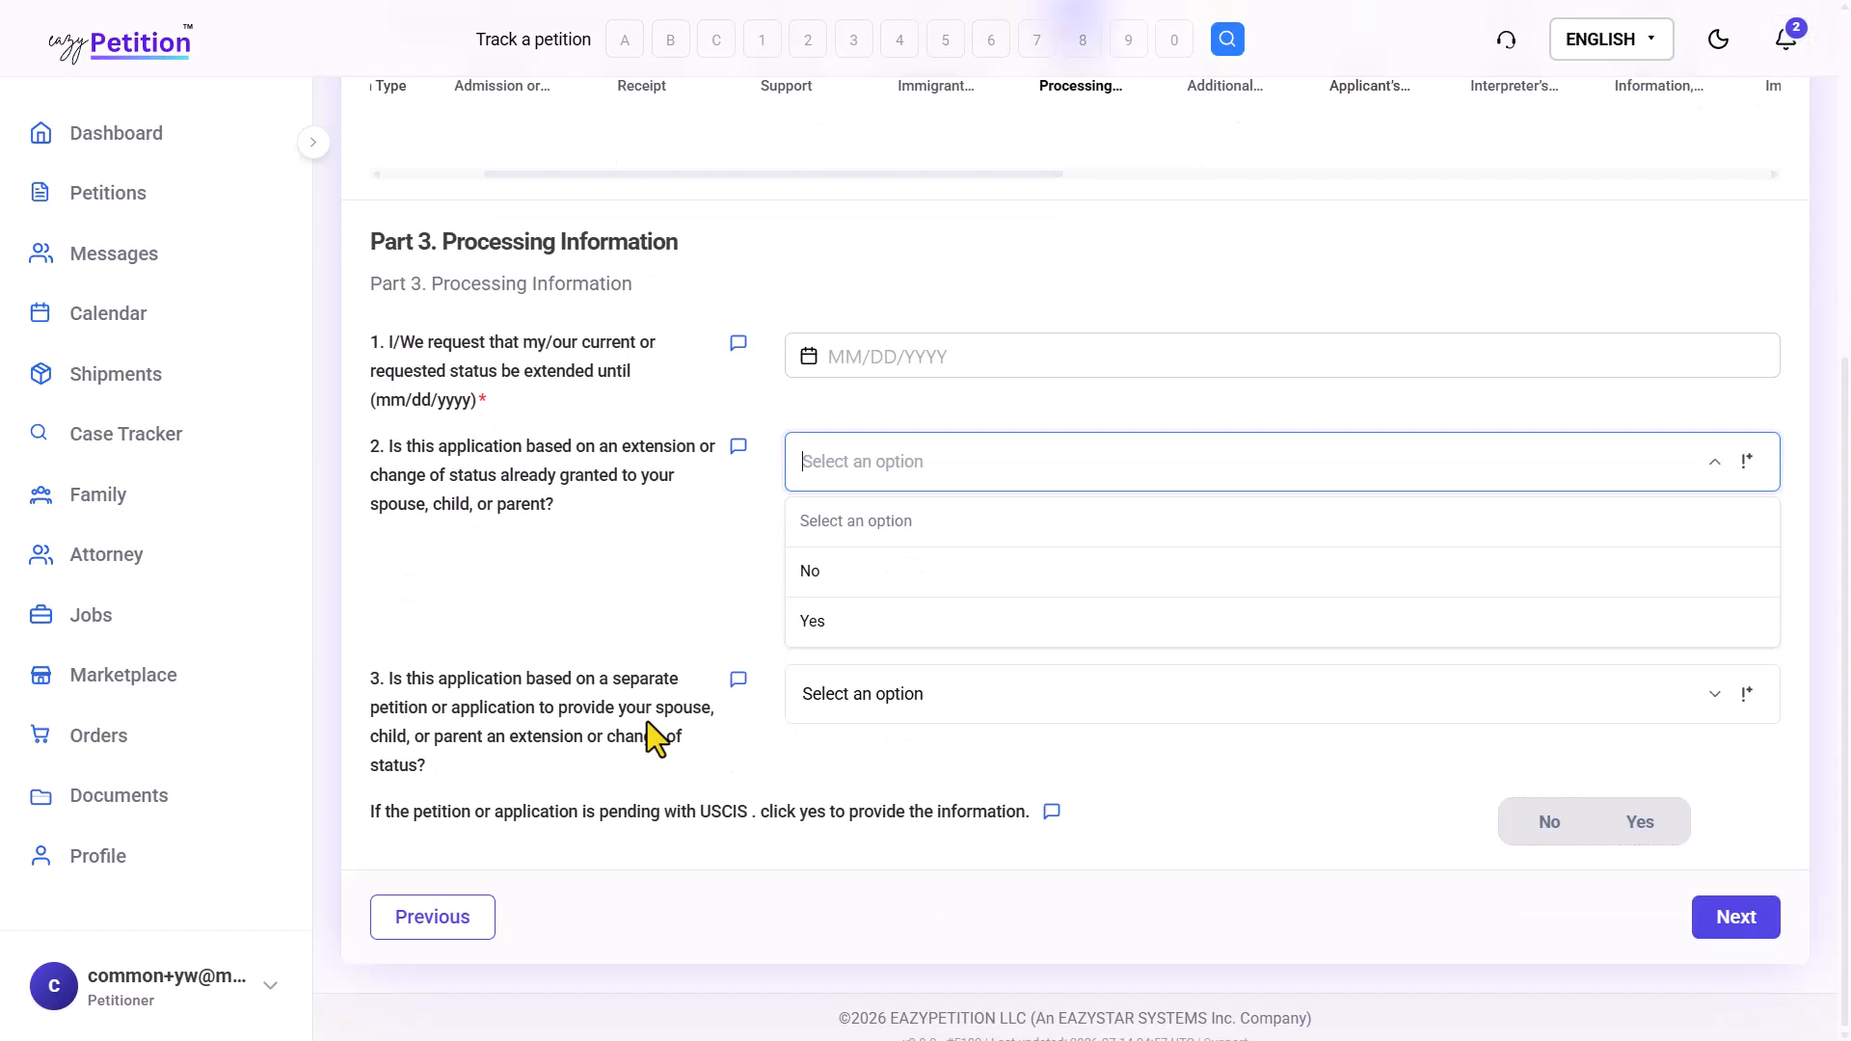
scroll(776, 710, up, 1)
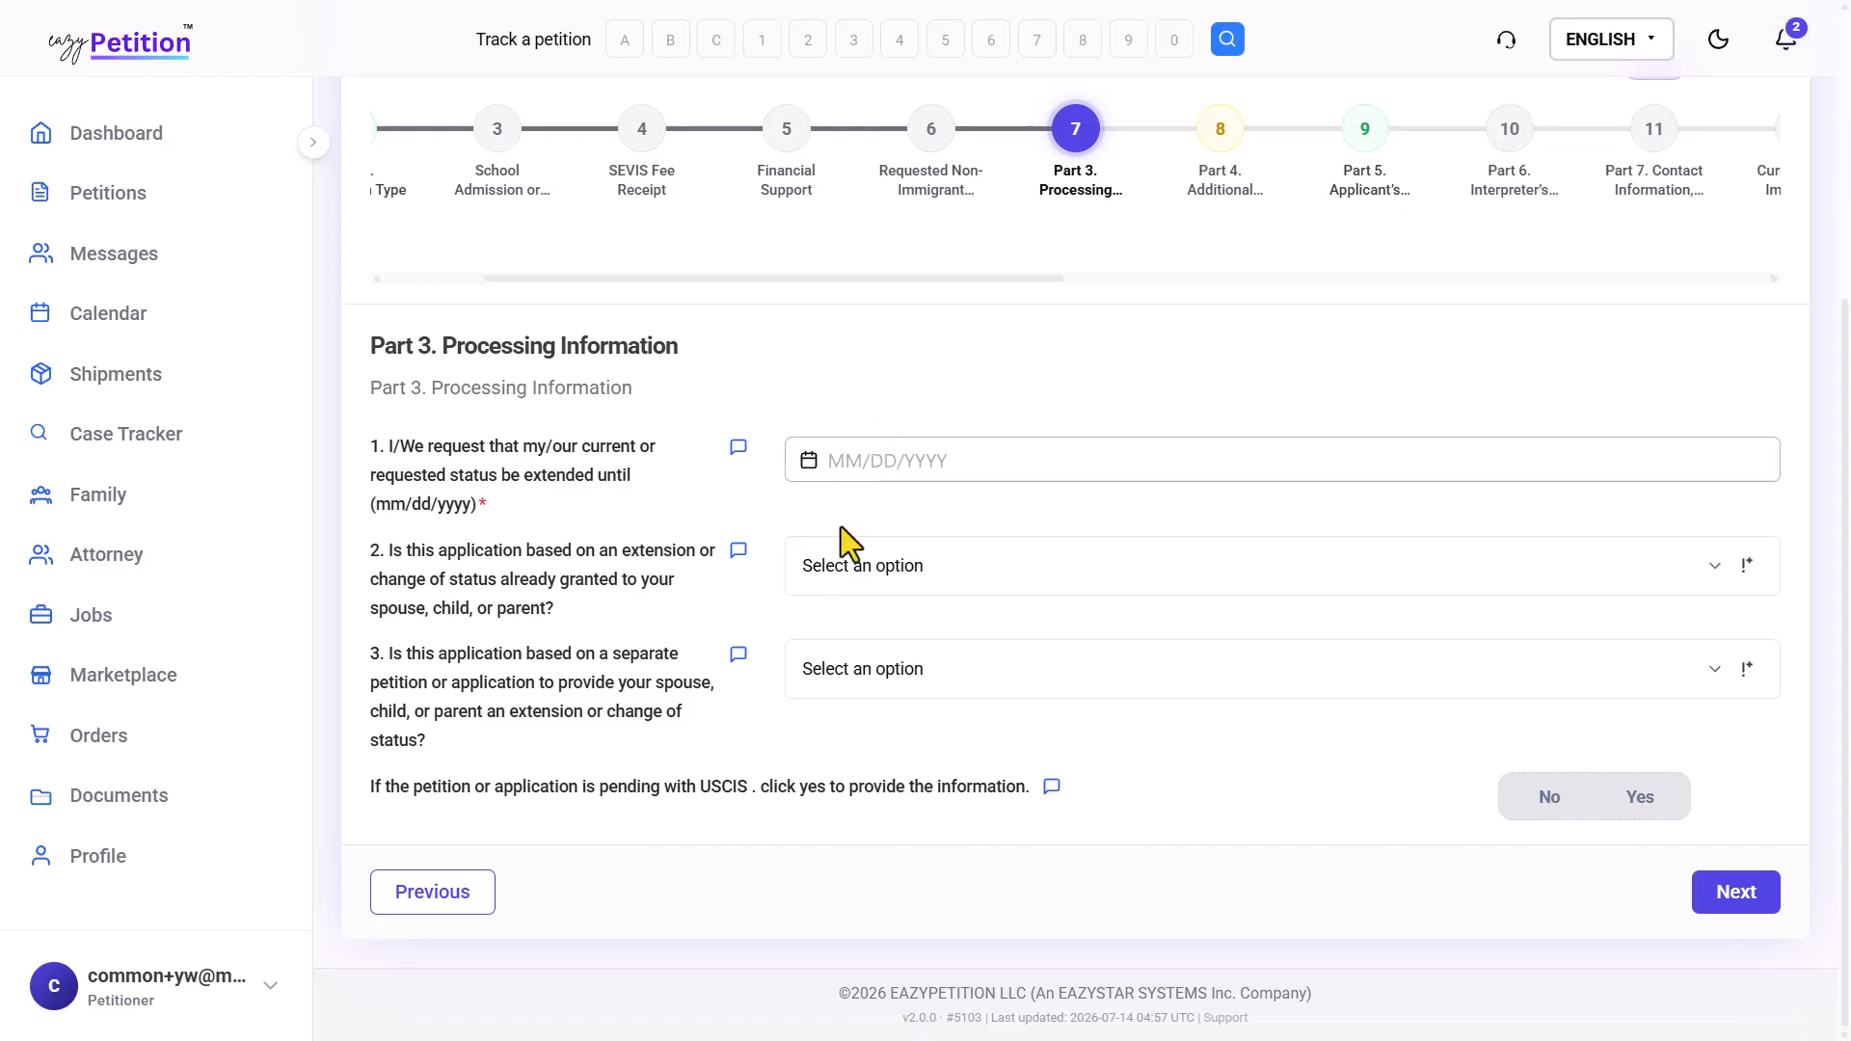
drag(420, 786, 757, 783)
click(820, 783)
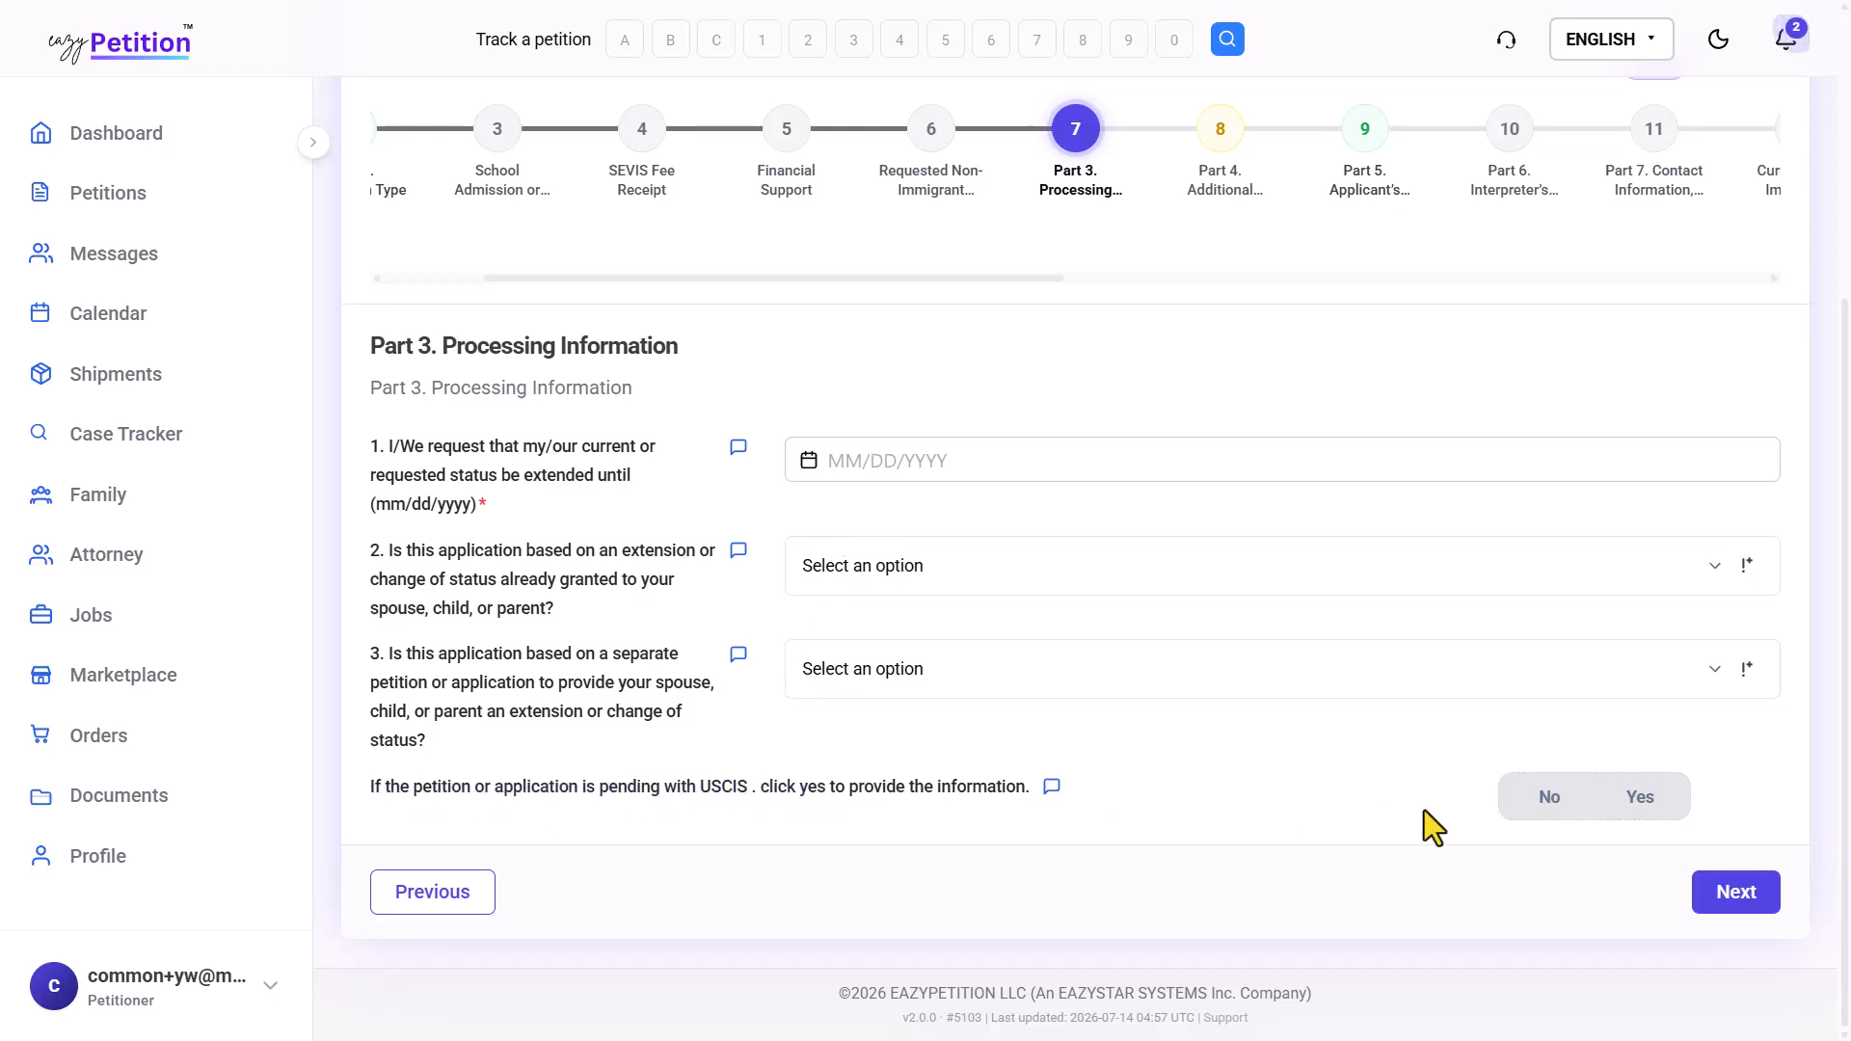
Answer Yes to the petition pending with USCIS and review the beneficiary name and date filed fields
click(1640, 803)
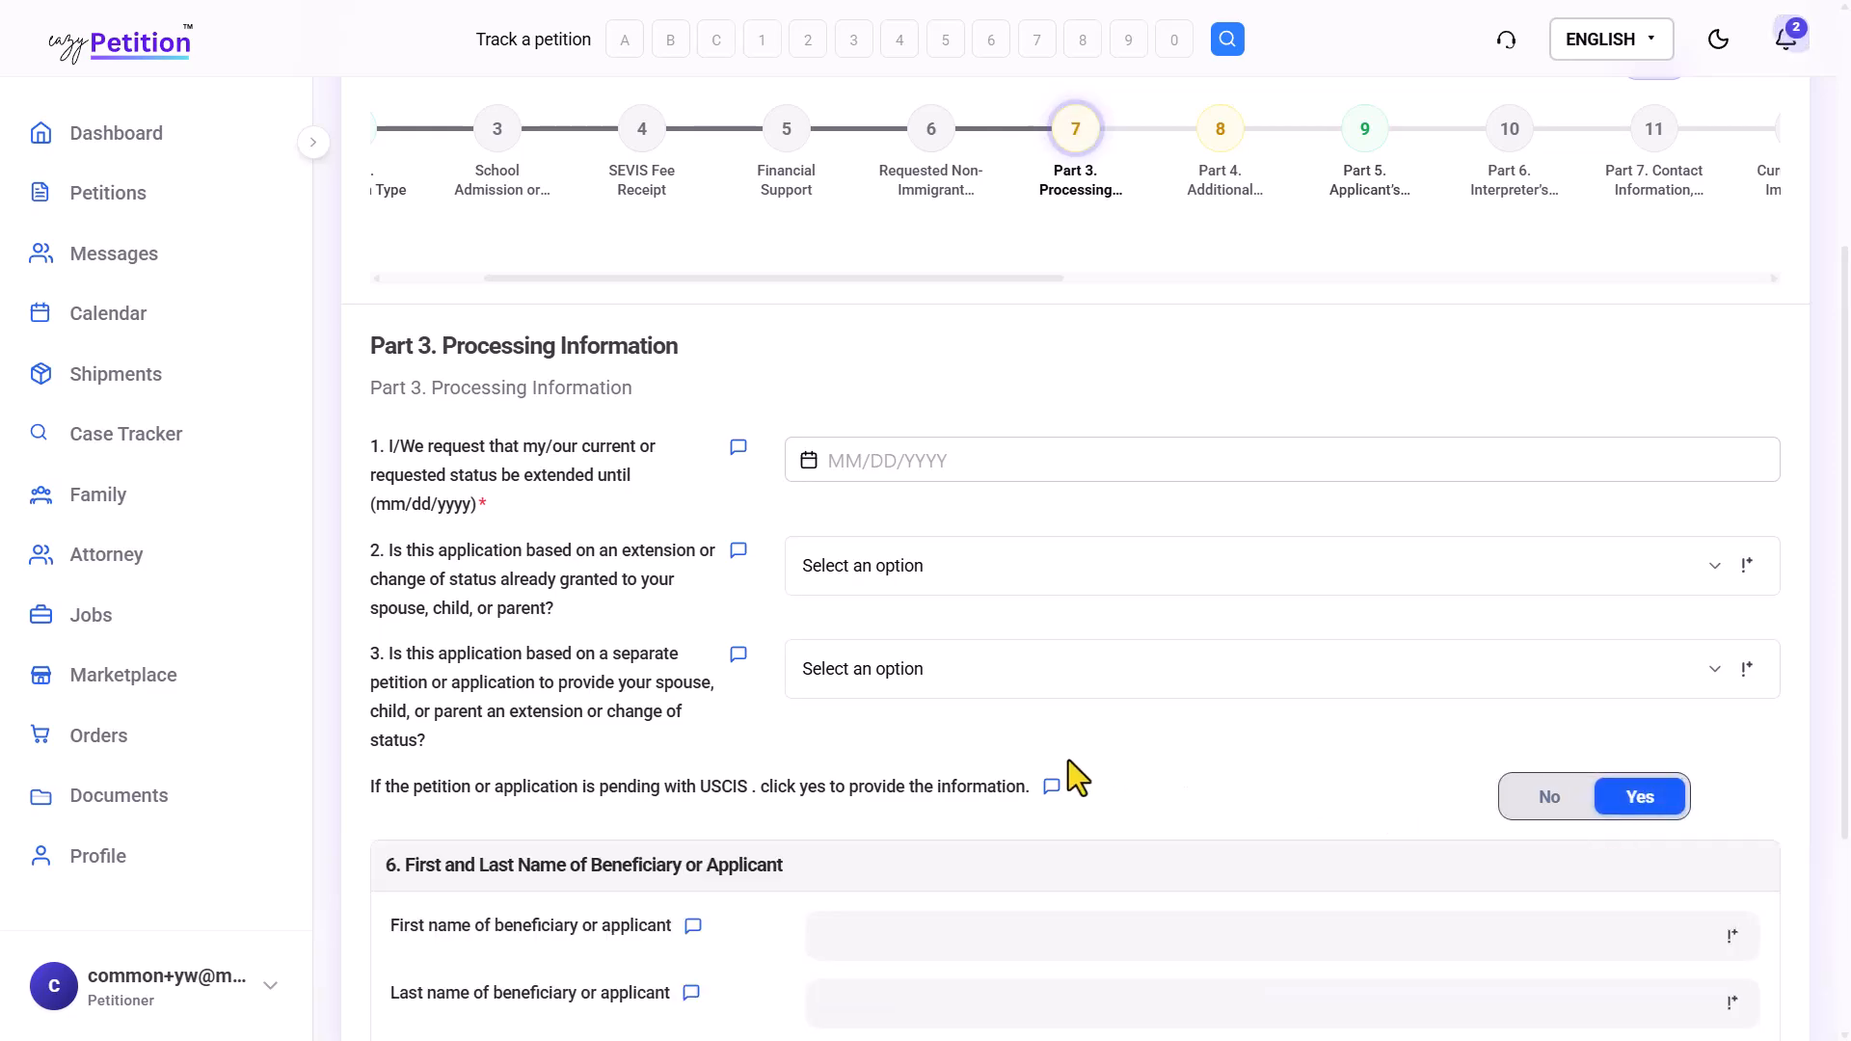
scroll(1068, 759, down, 3)
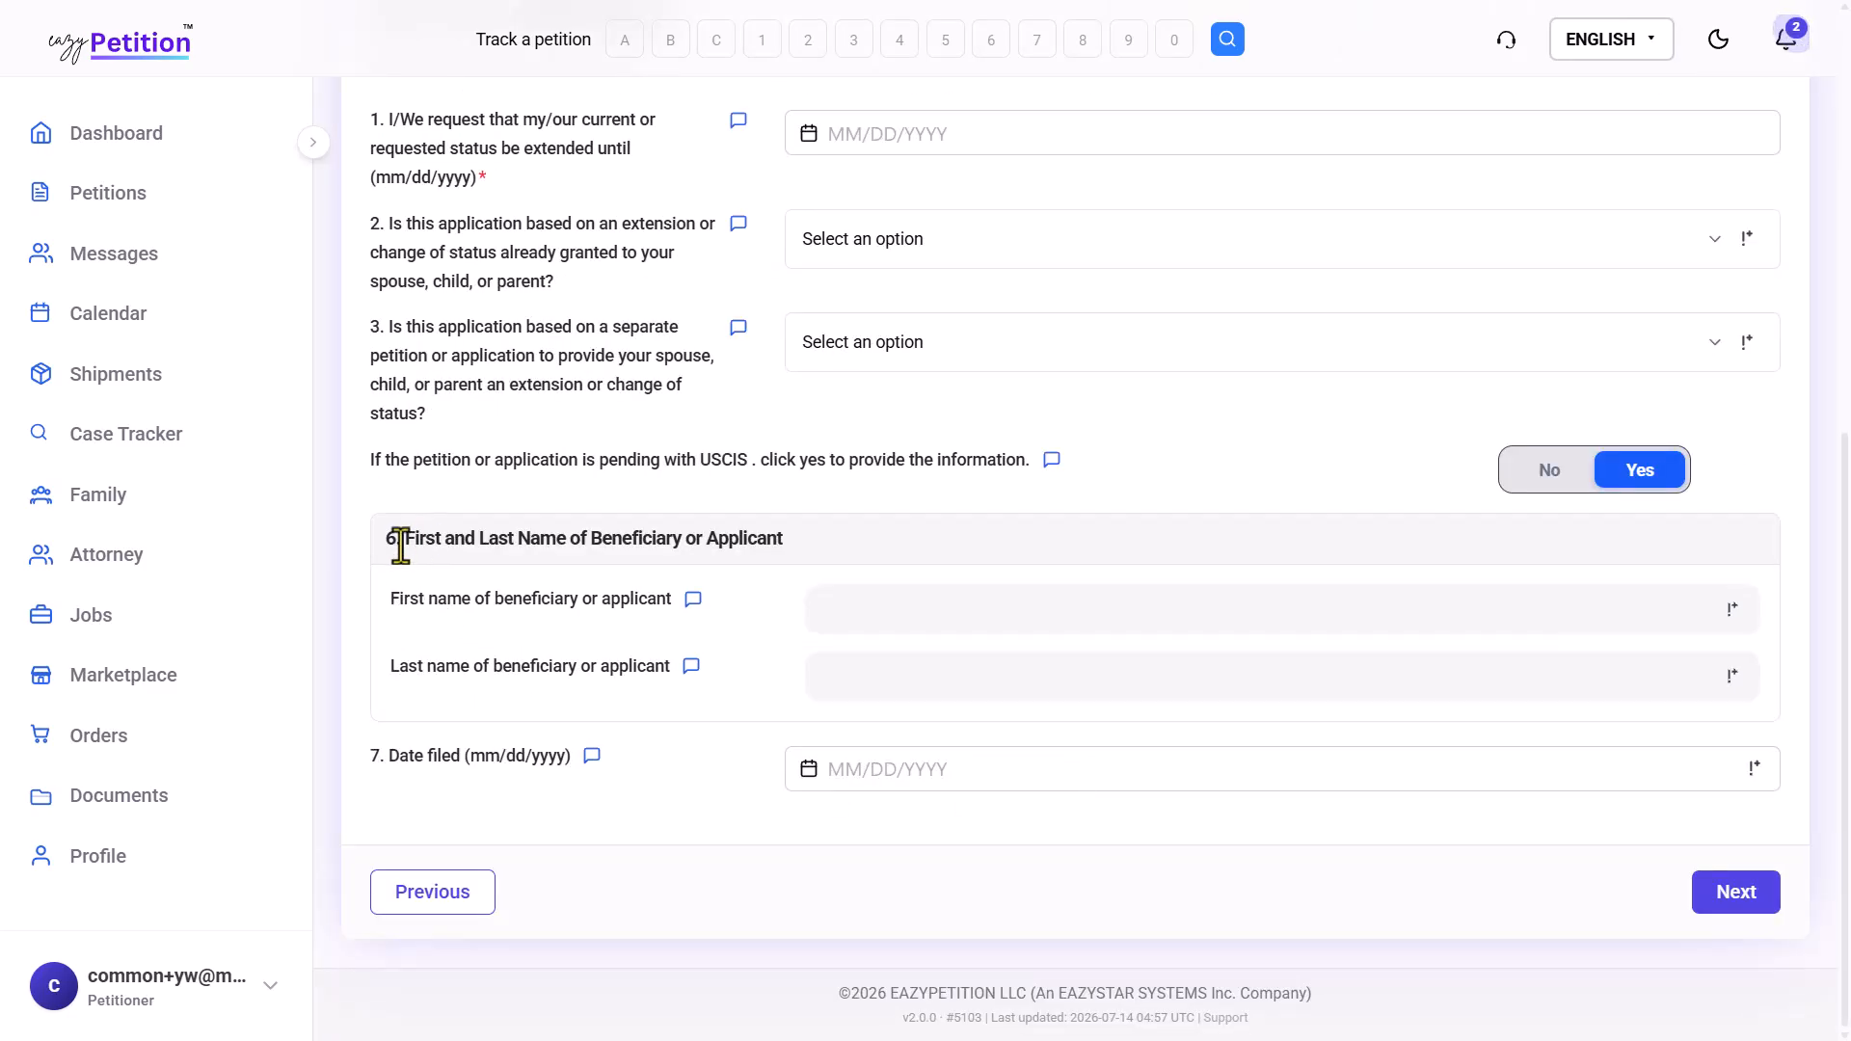
drag(403, 538, 722, 546)
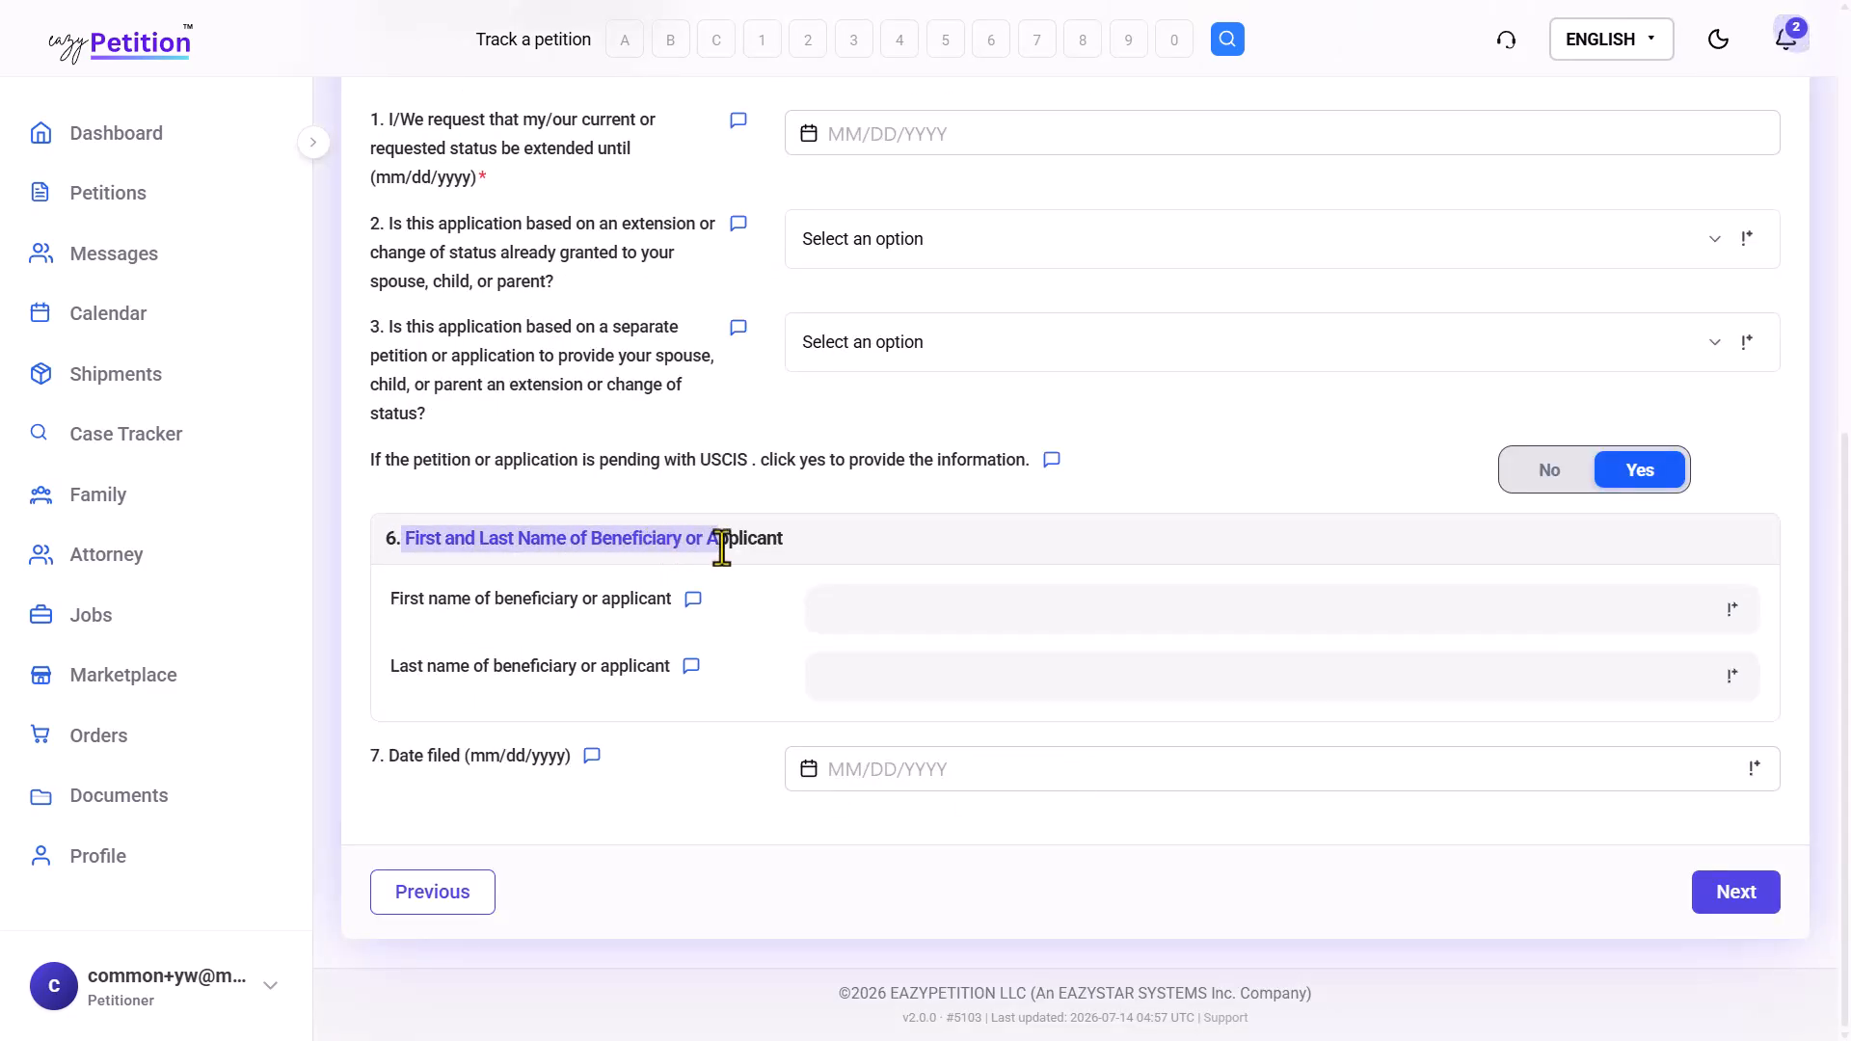
click(722, 542)
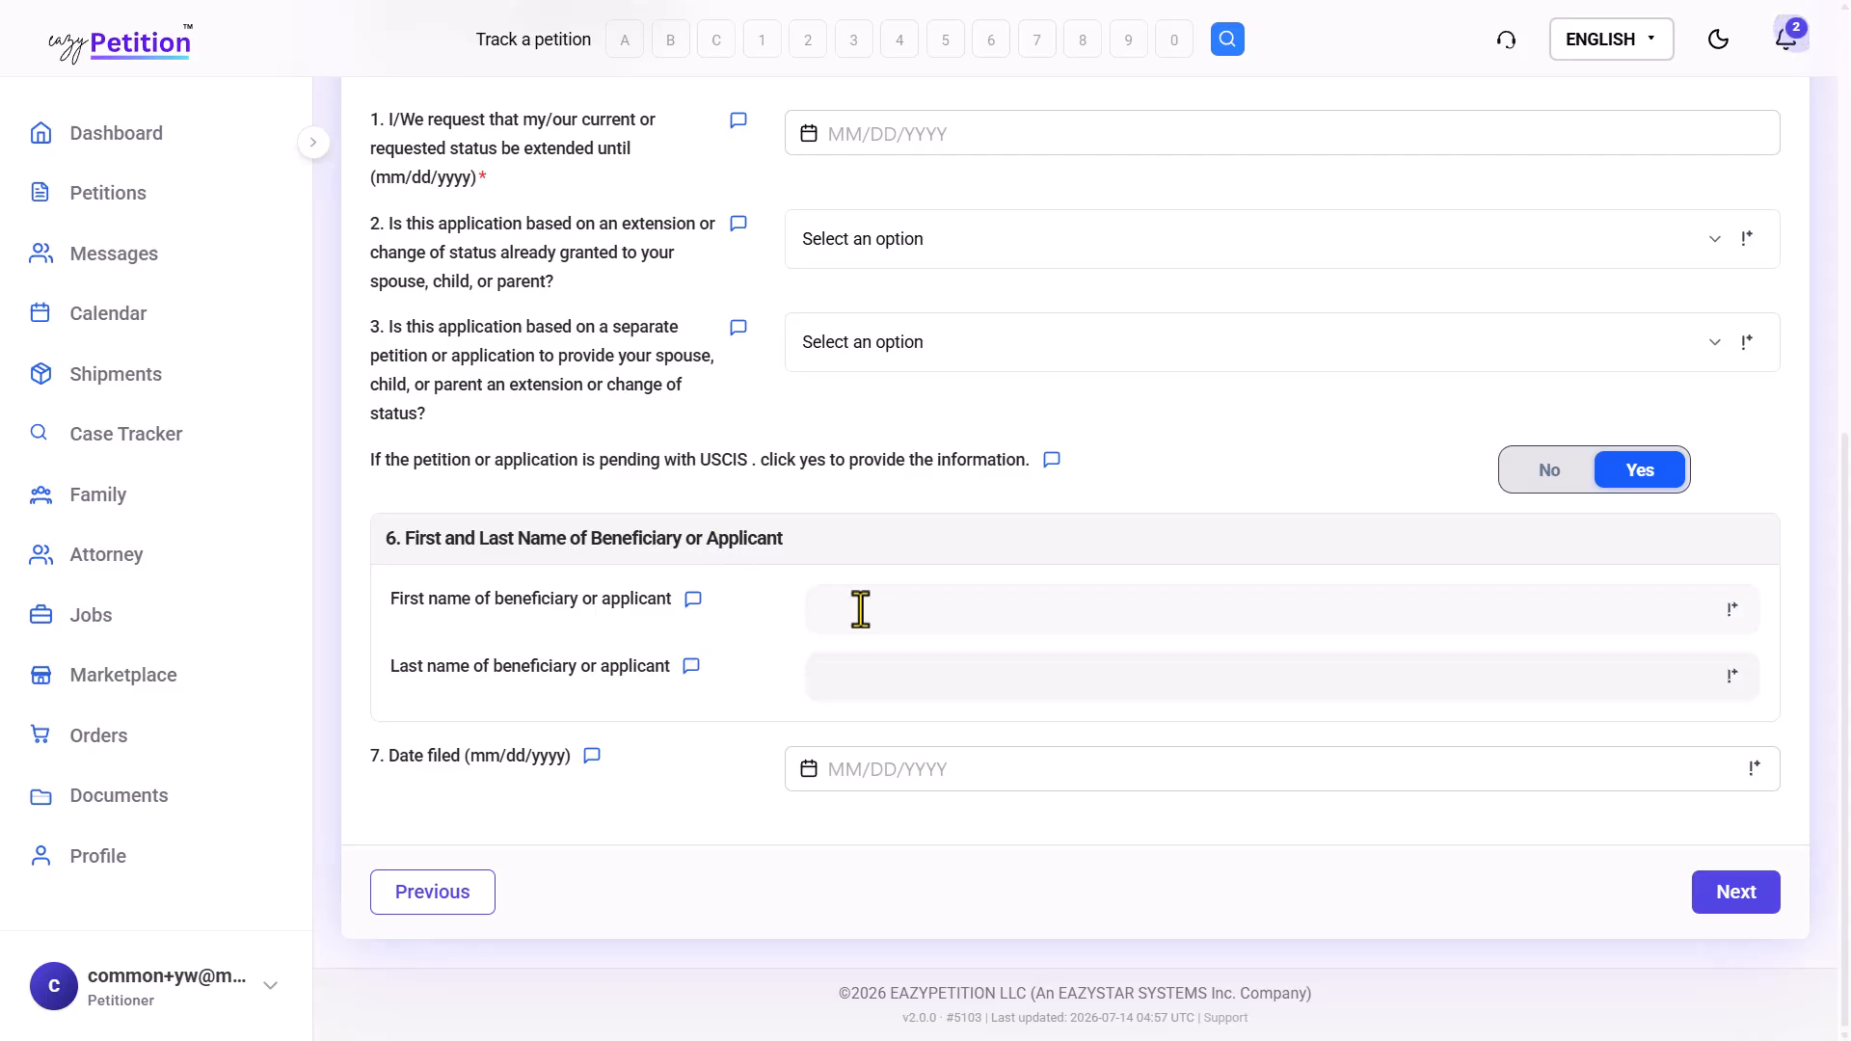
drag(403, 762, 519, 757)
click(519, 756)
Open Part 4, Additional Information About the Principal Applicant
scroll(519, 756, up, 1)
scroll(519, 756, up, 6)
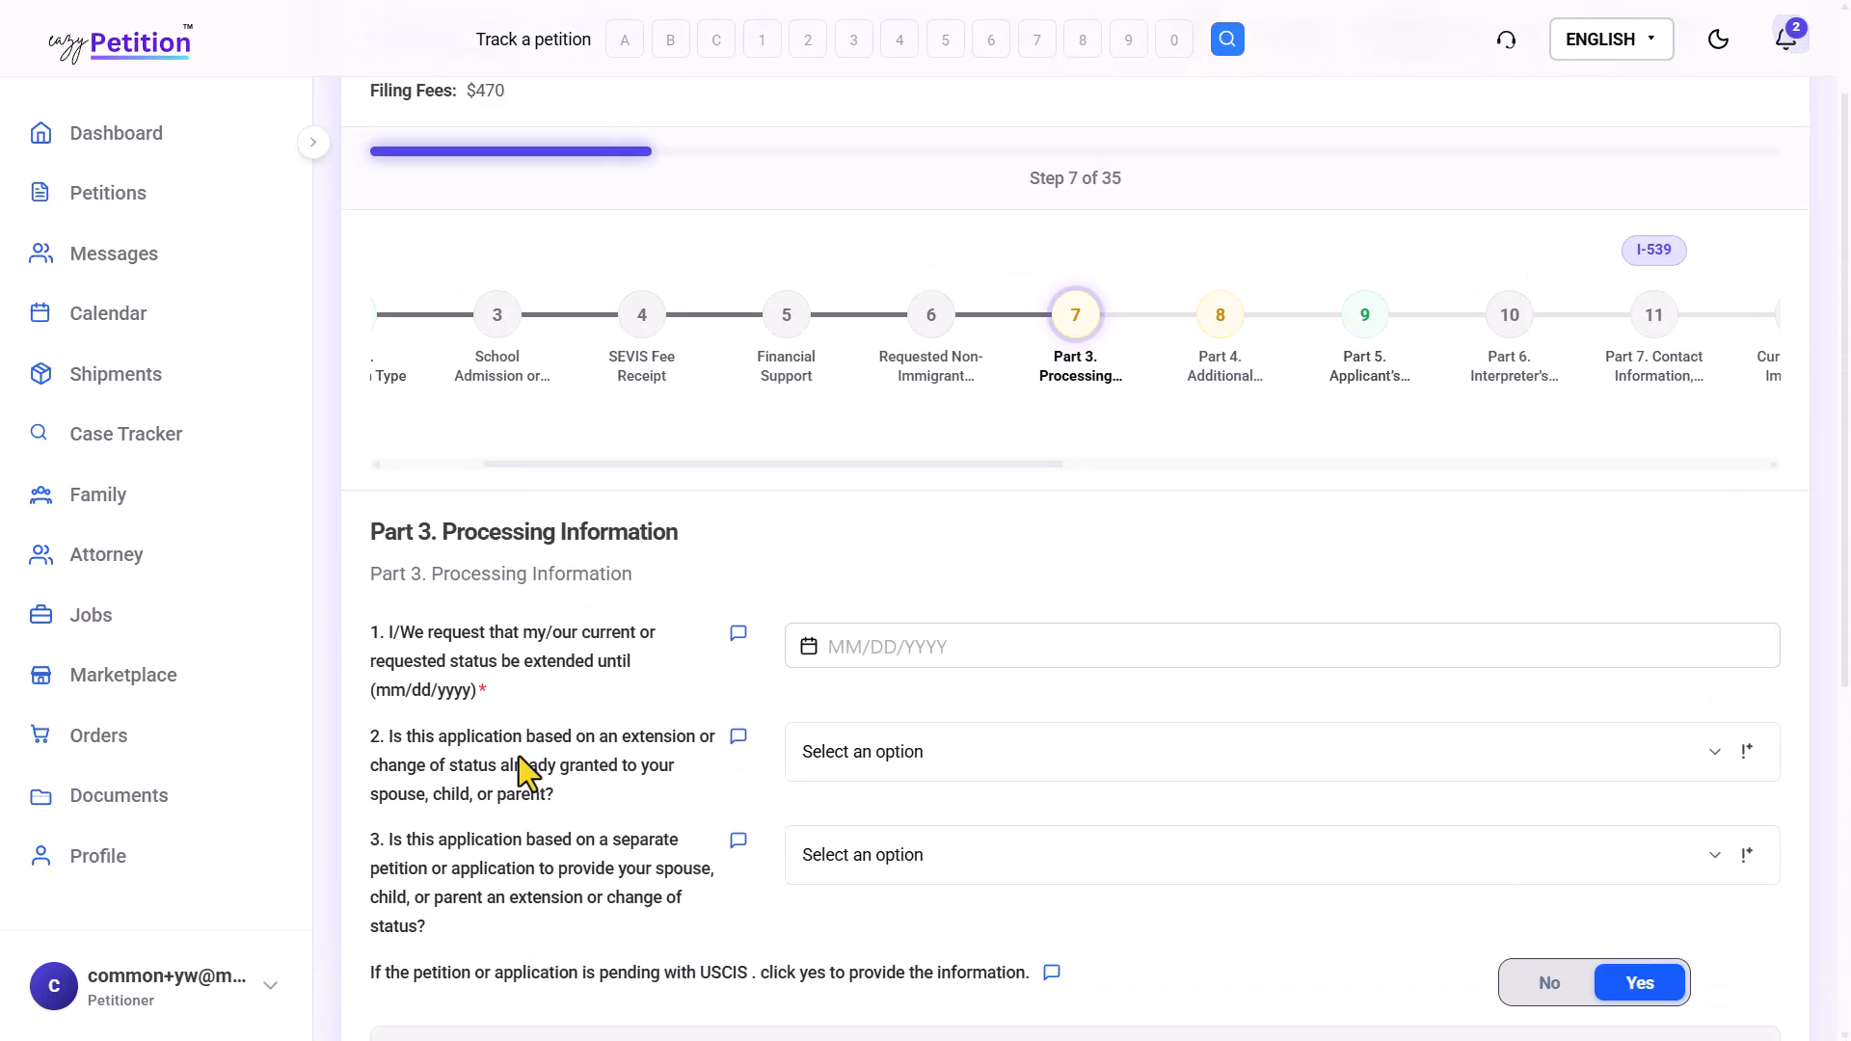
click(1238, 555)
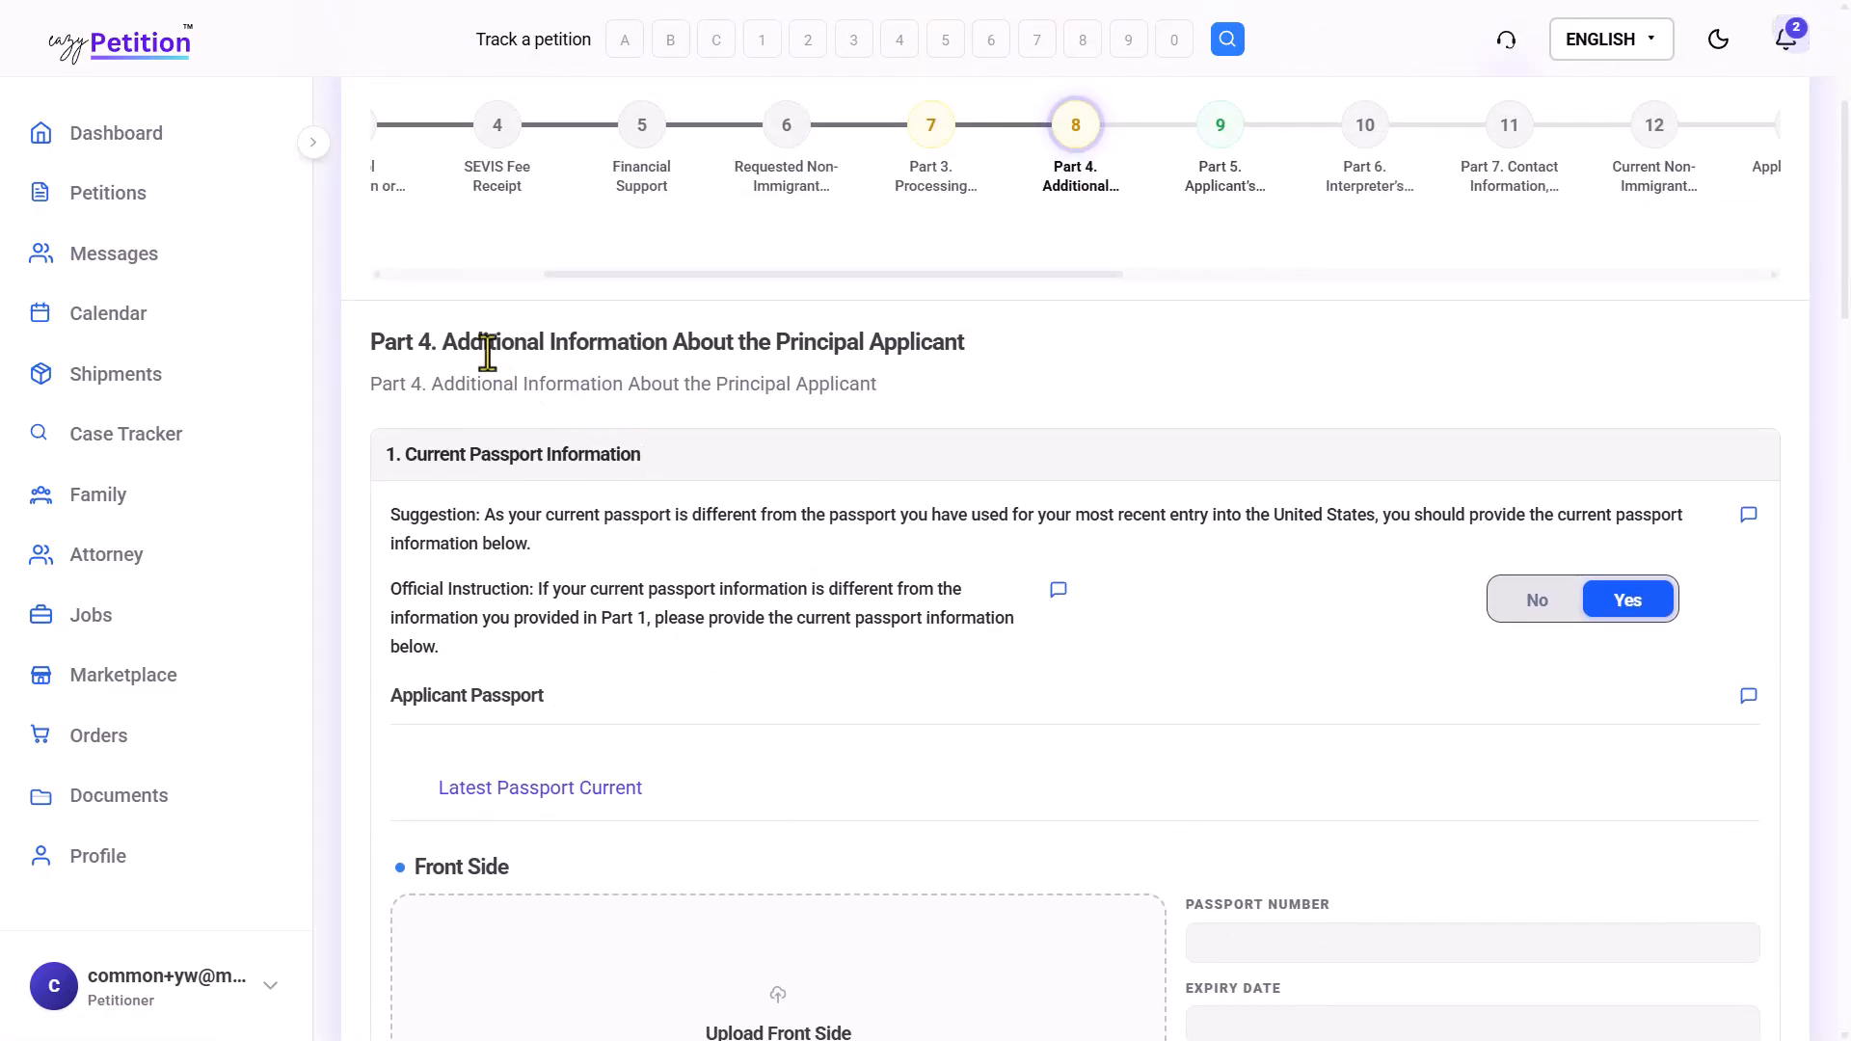
drag(444, 343, 932, 340)
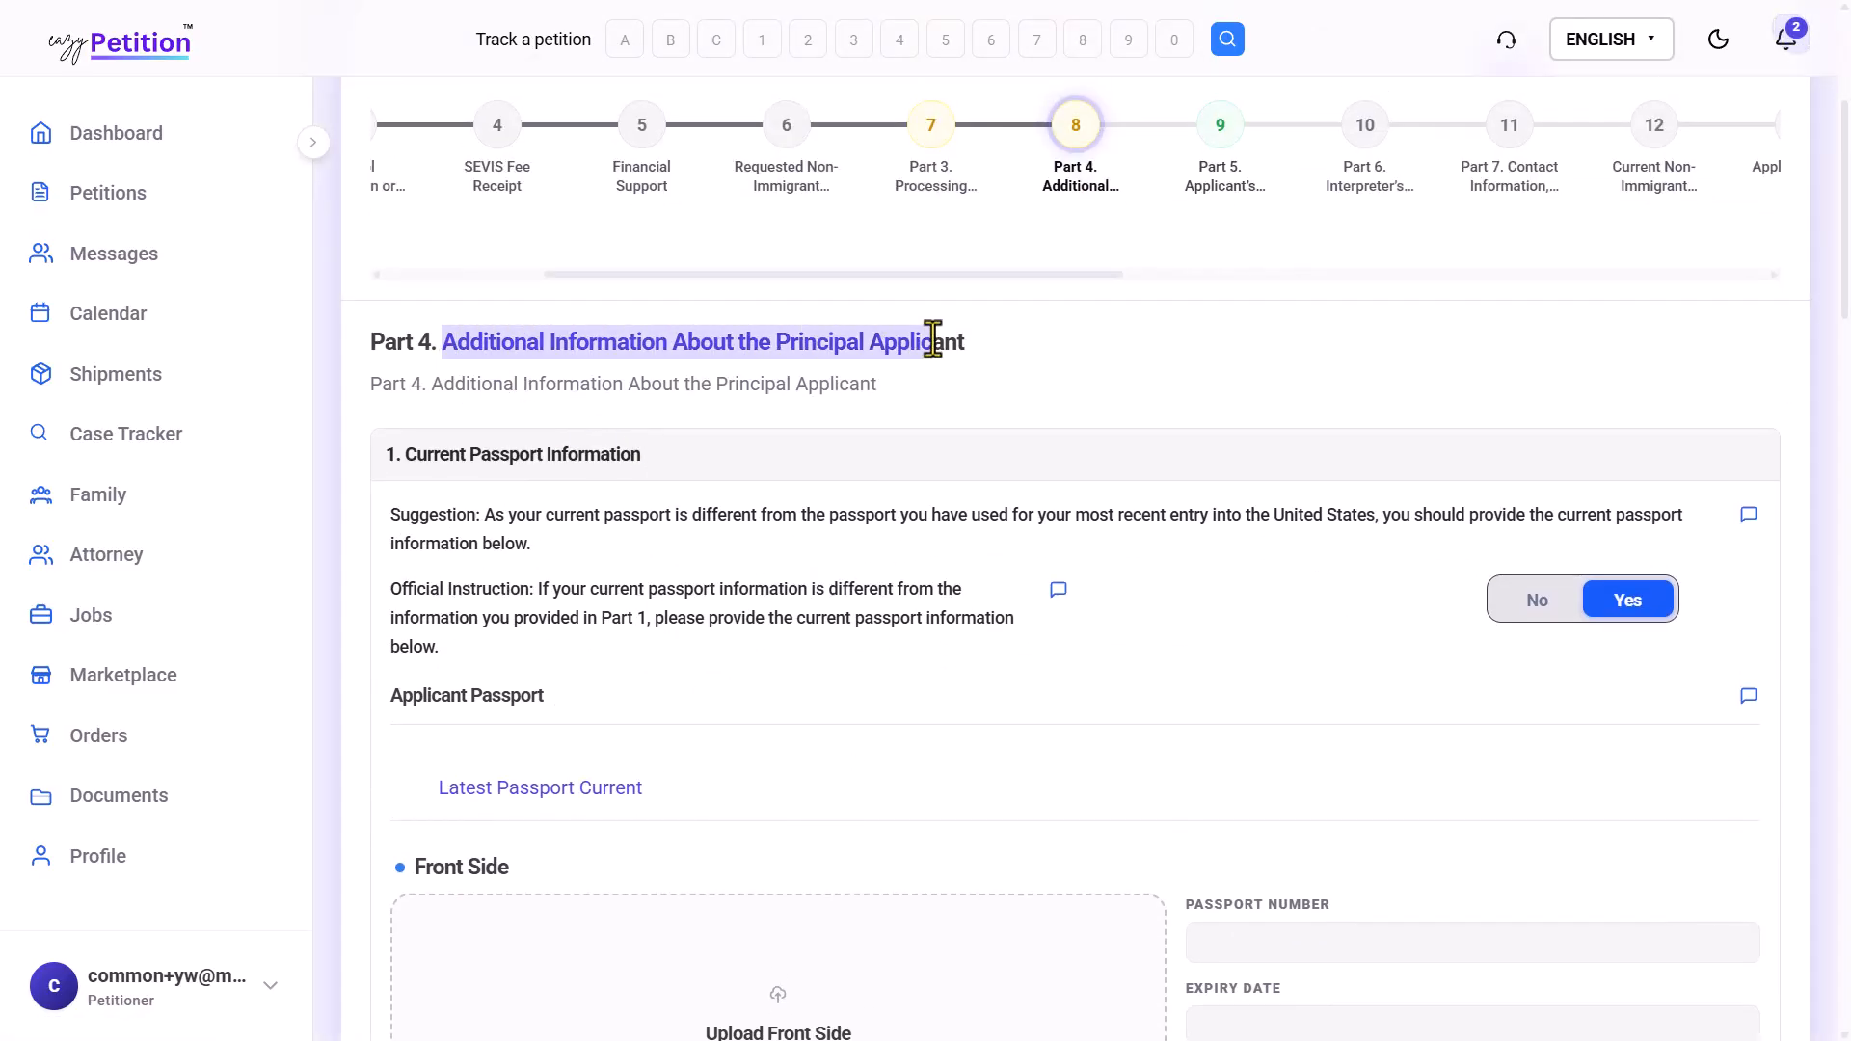
click(932, 339)
Check the Part 1 question on whether the current passport differs from the one used for the most recent entry
scroll(934, 339, up, 4)
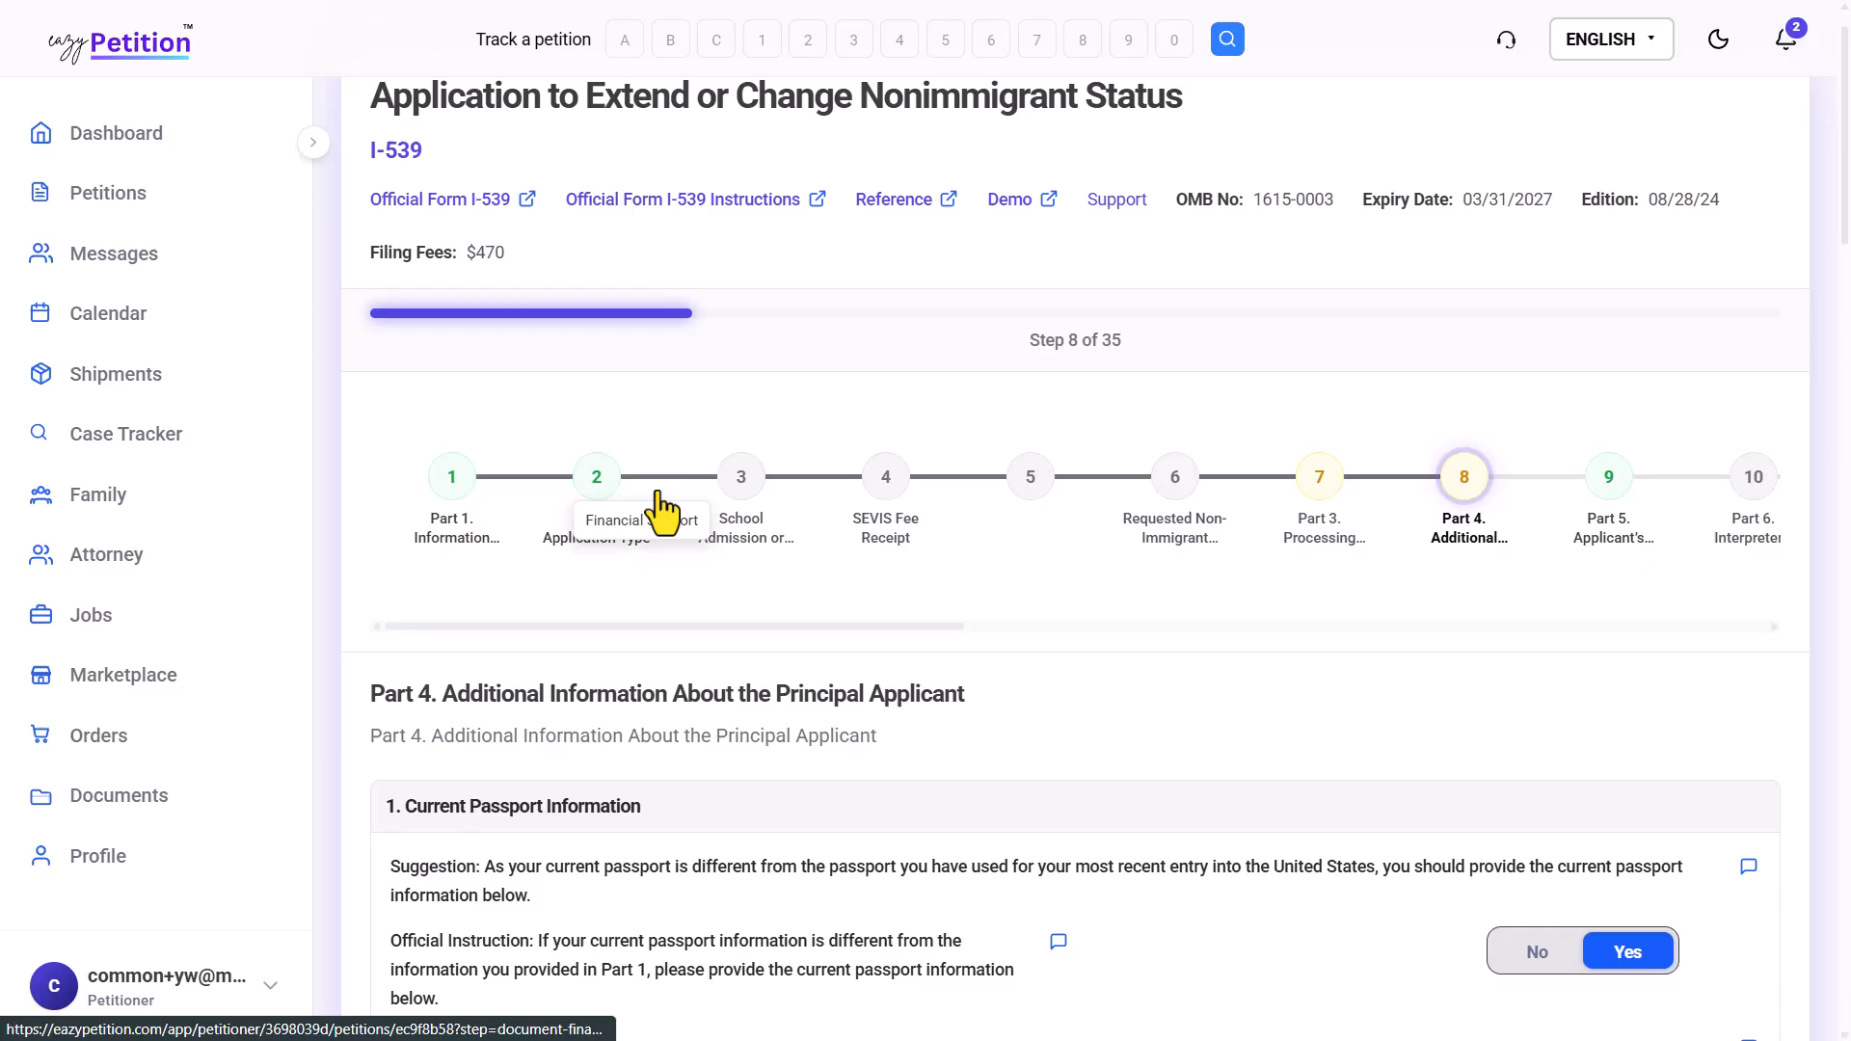
click(471, 502)
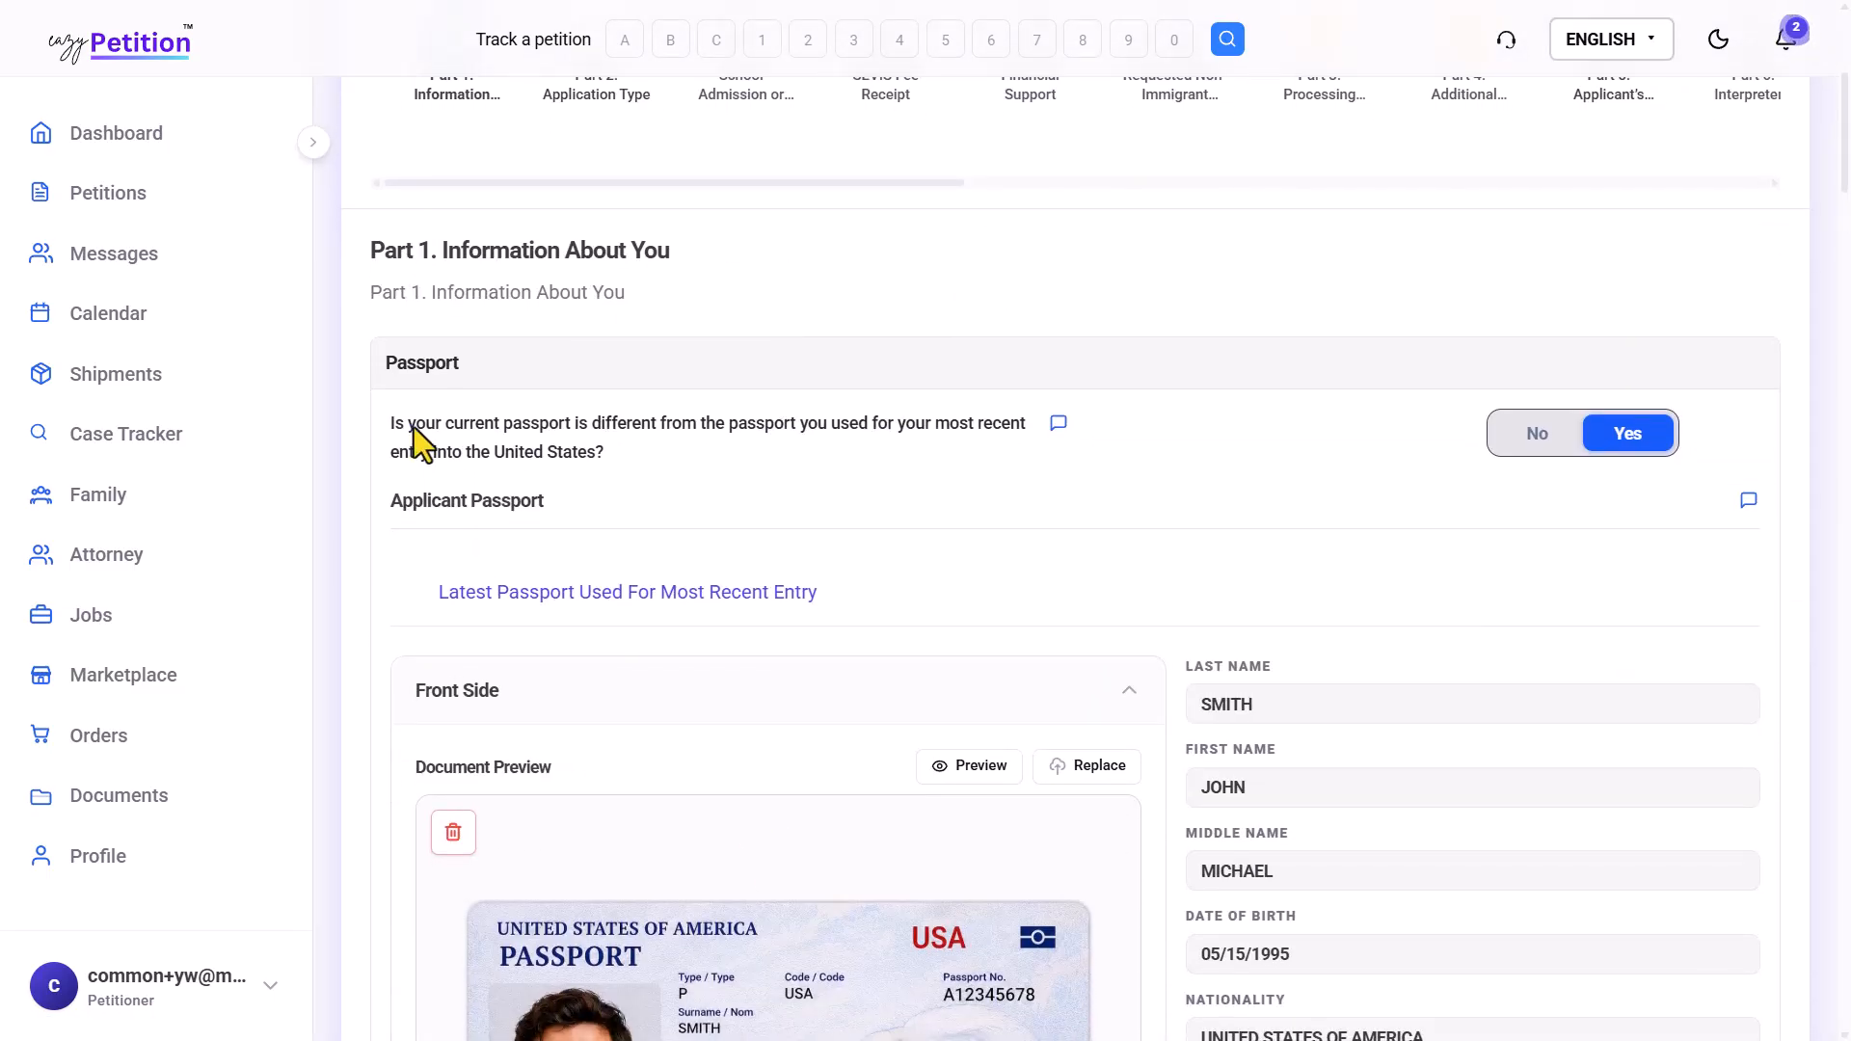
drag(402, 425, 681, 436)
click(680, 436)
scroll(681, 436, up, 3)
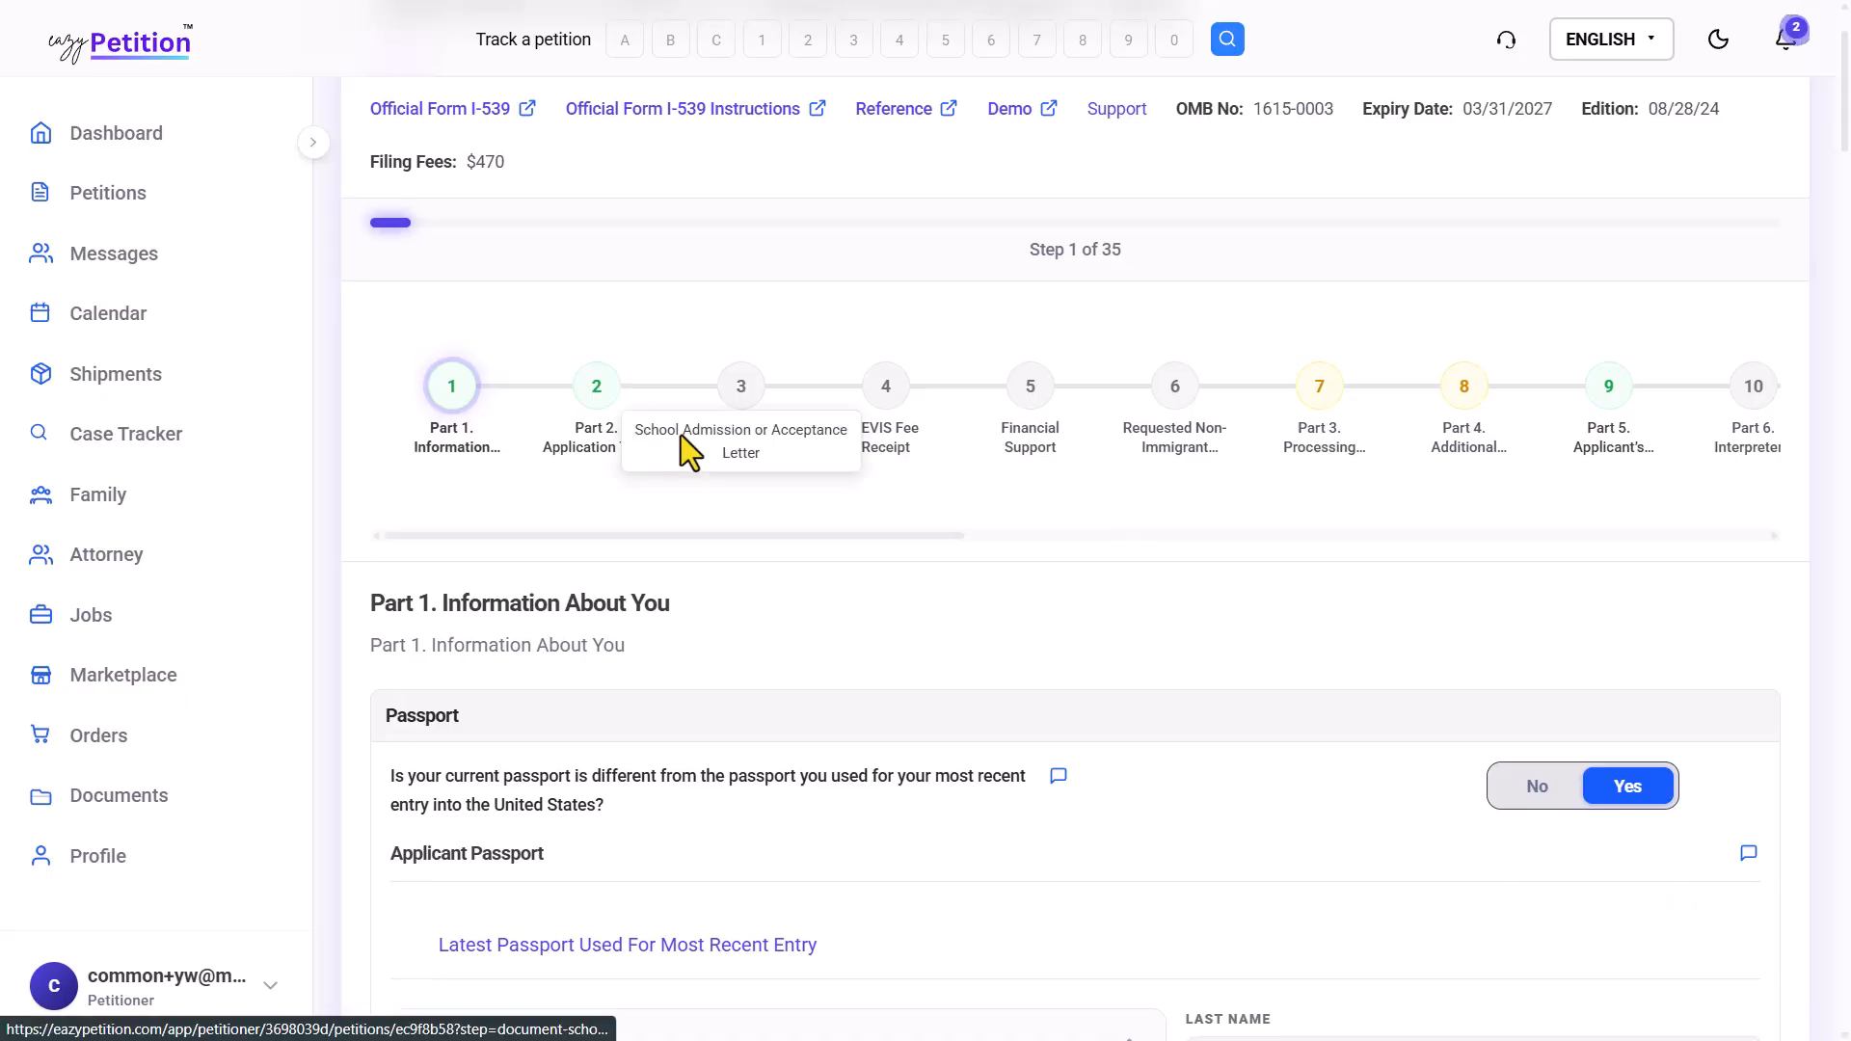
Upload the front side of the applicant's current passport under Current Passport Information in Part 4
click(1466, 448)
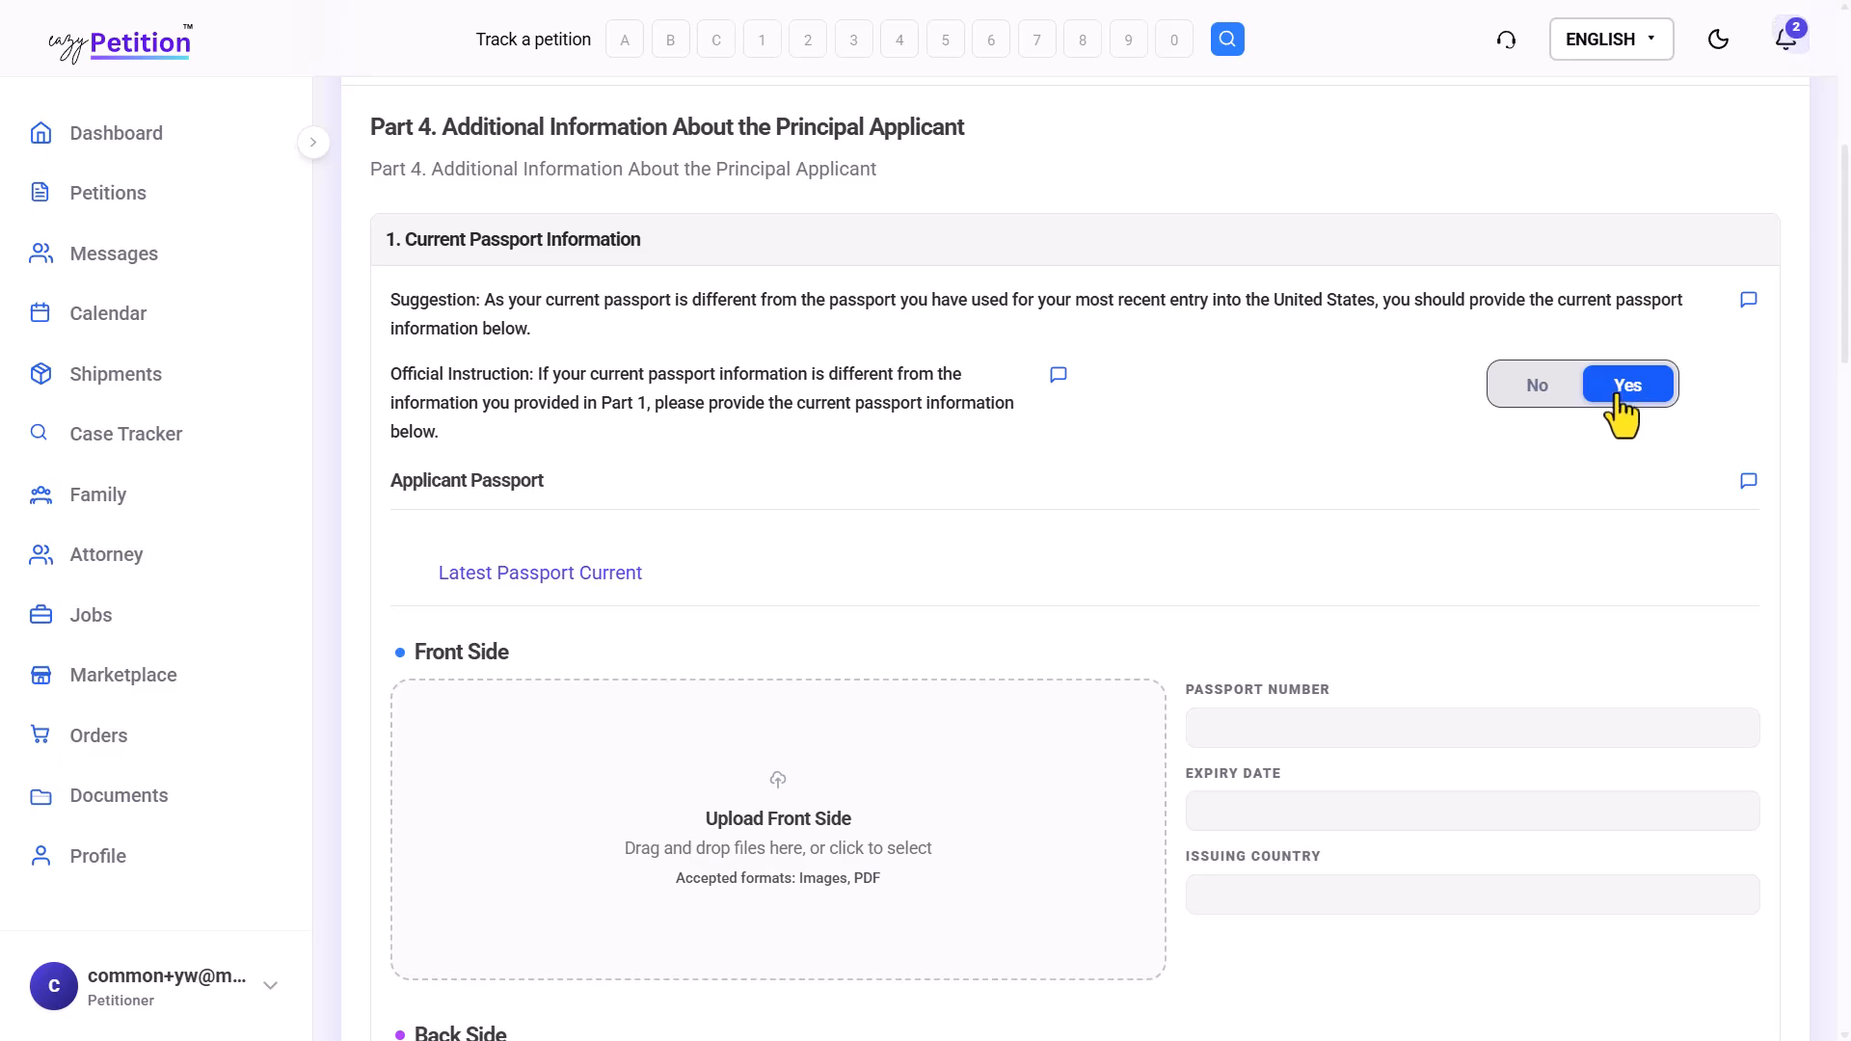
drag(434, 359, 627, 418)
click(627, 419)
scroll(691, 596, down, 2)
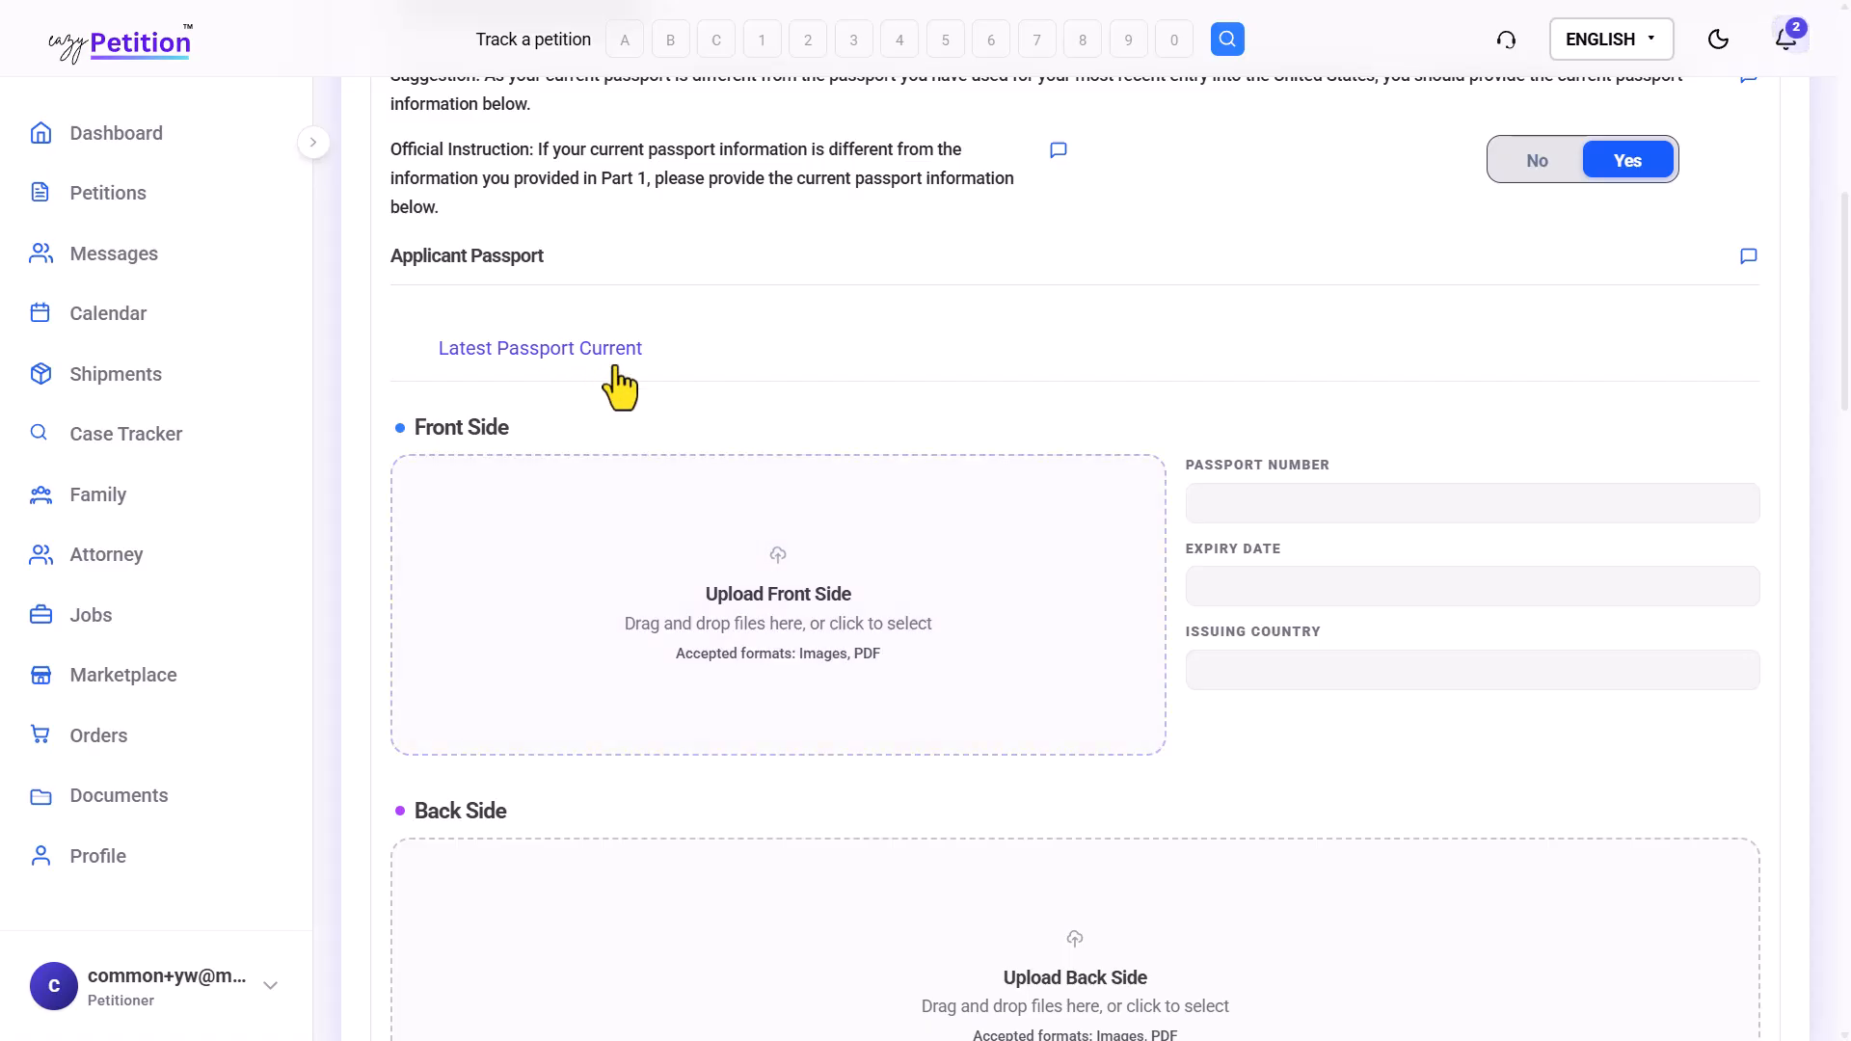
scroll(637, 525, down, 1)
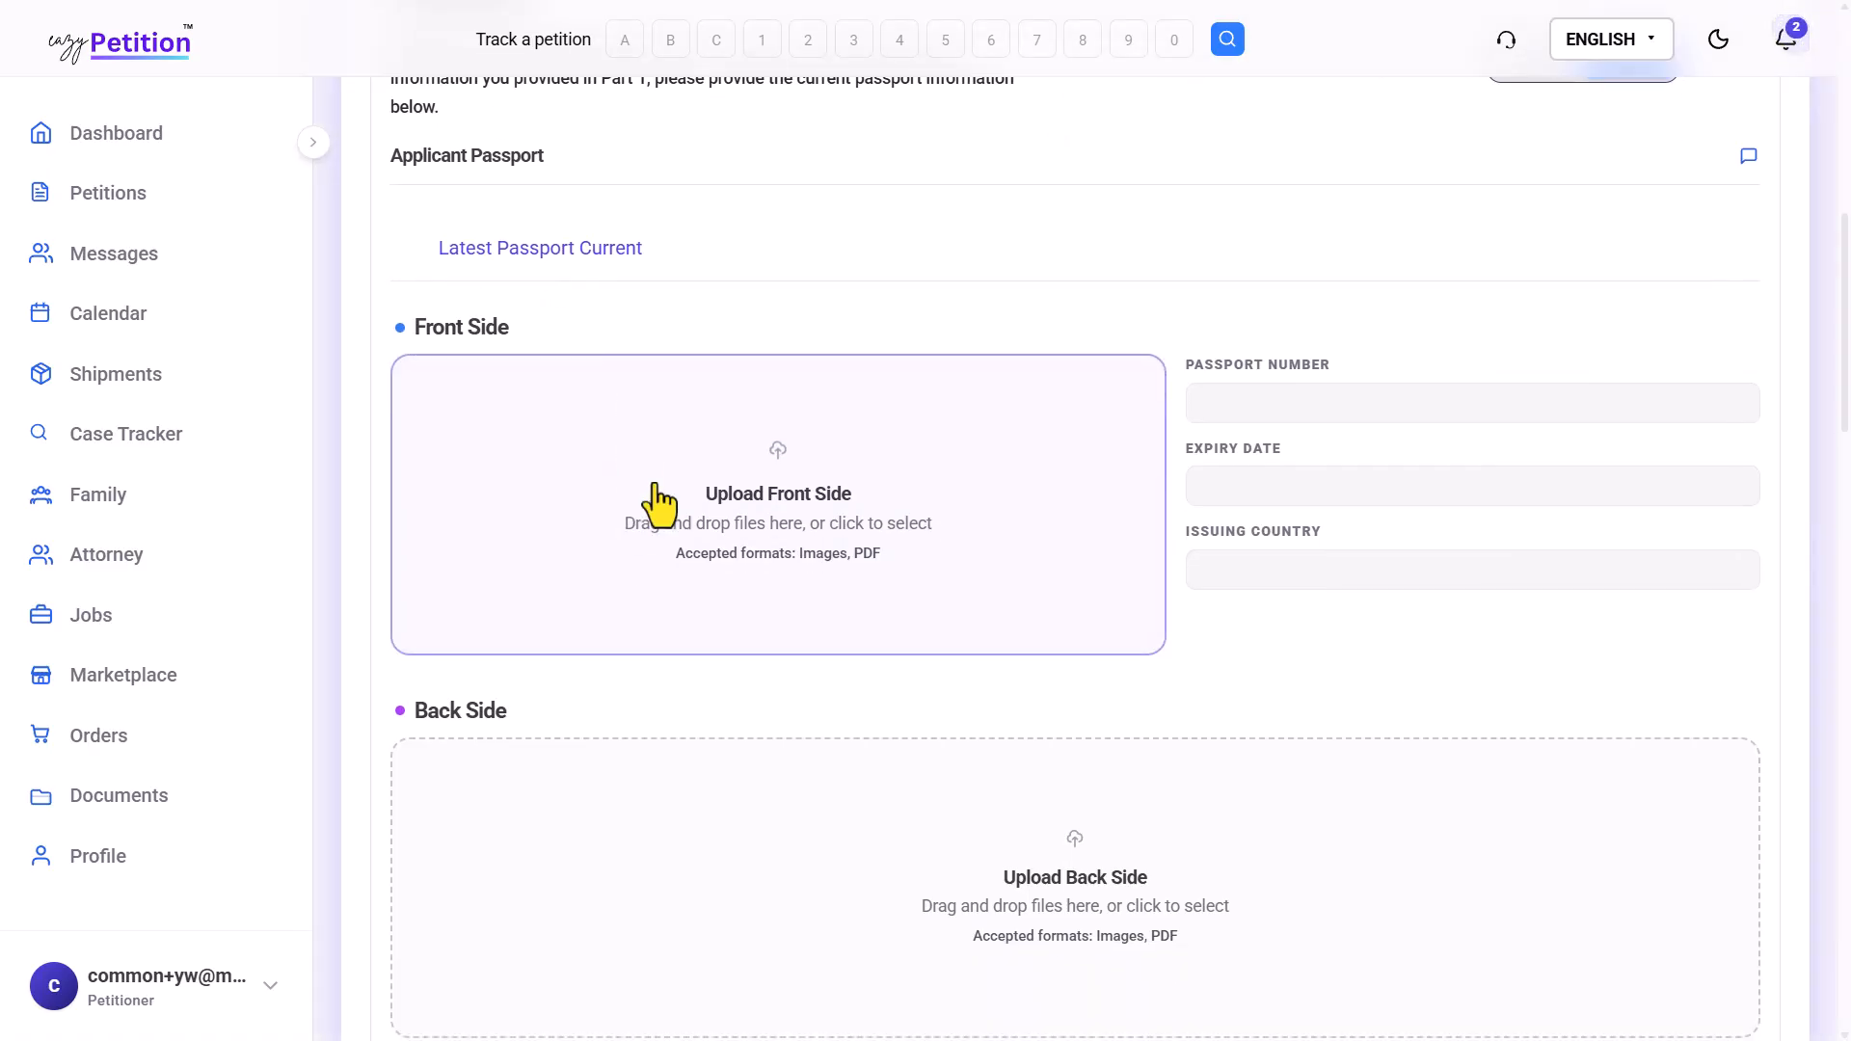
click(652, 484)
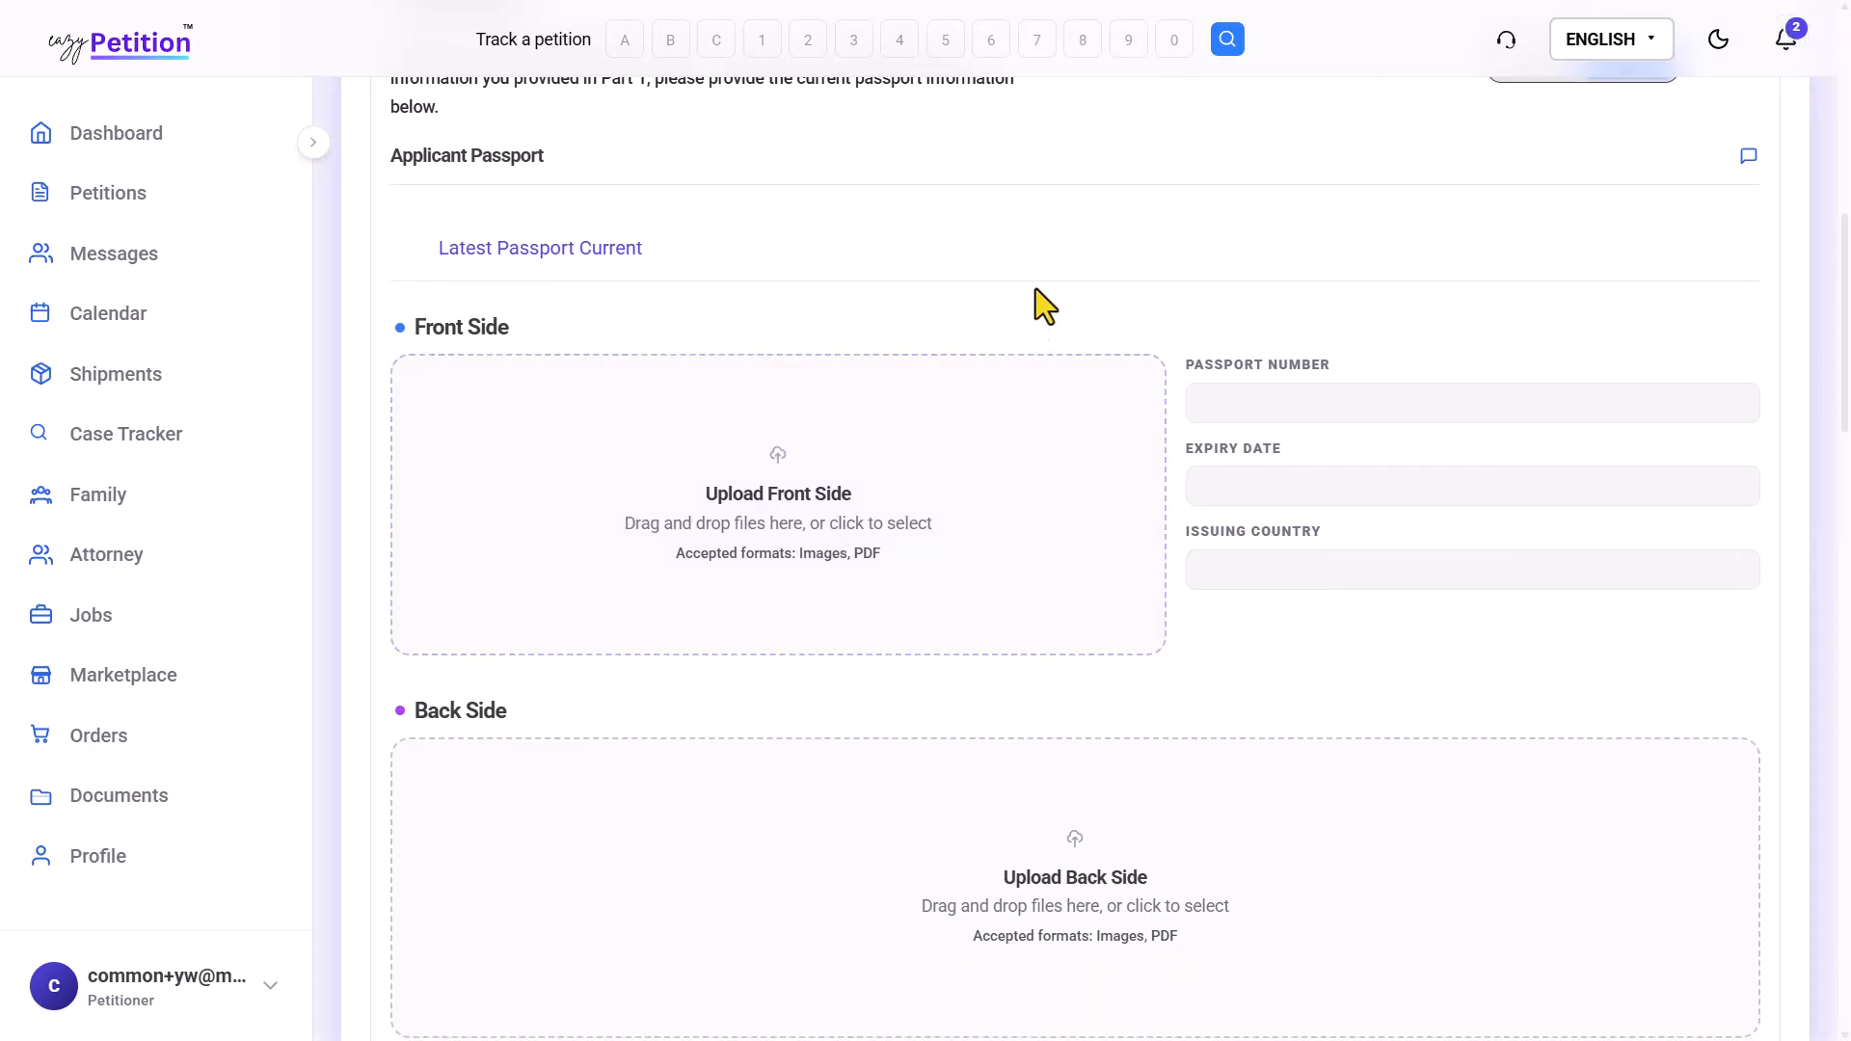
Review the extracted passport number, country of issuance and expiration date below the passport upload in Part 4
scroll(972, 506, up, 2)
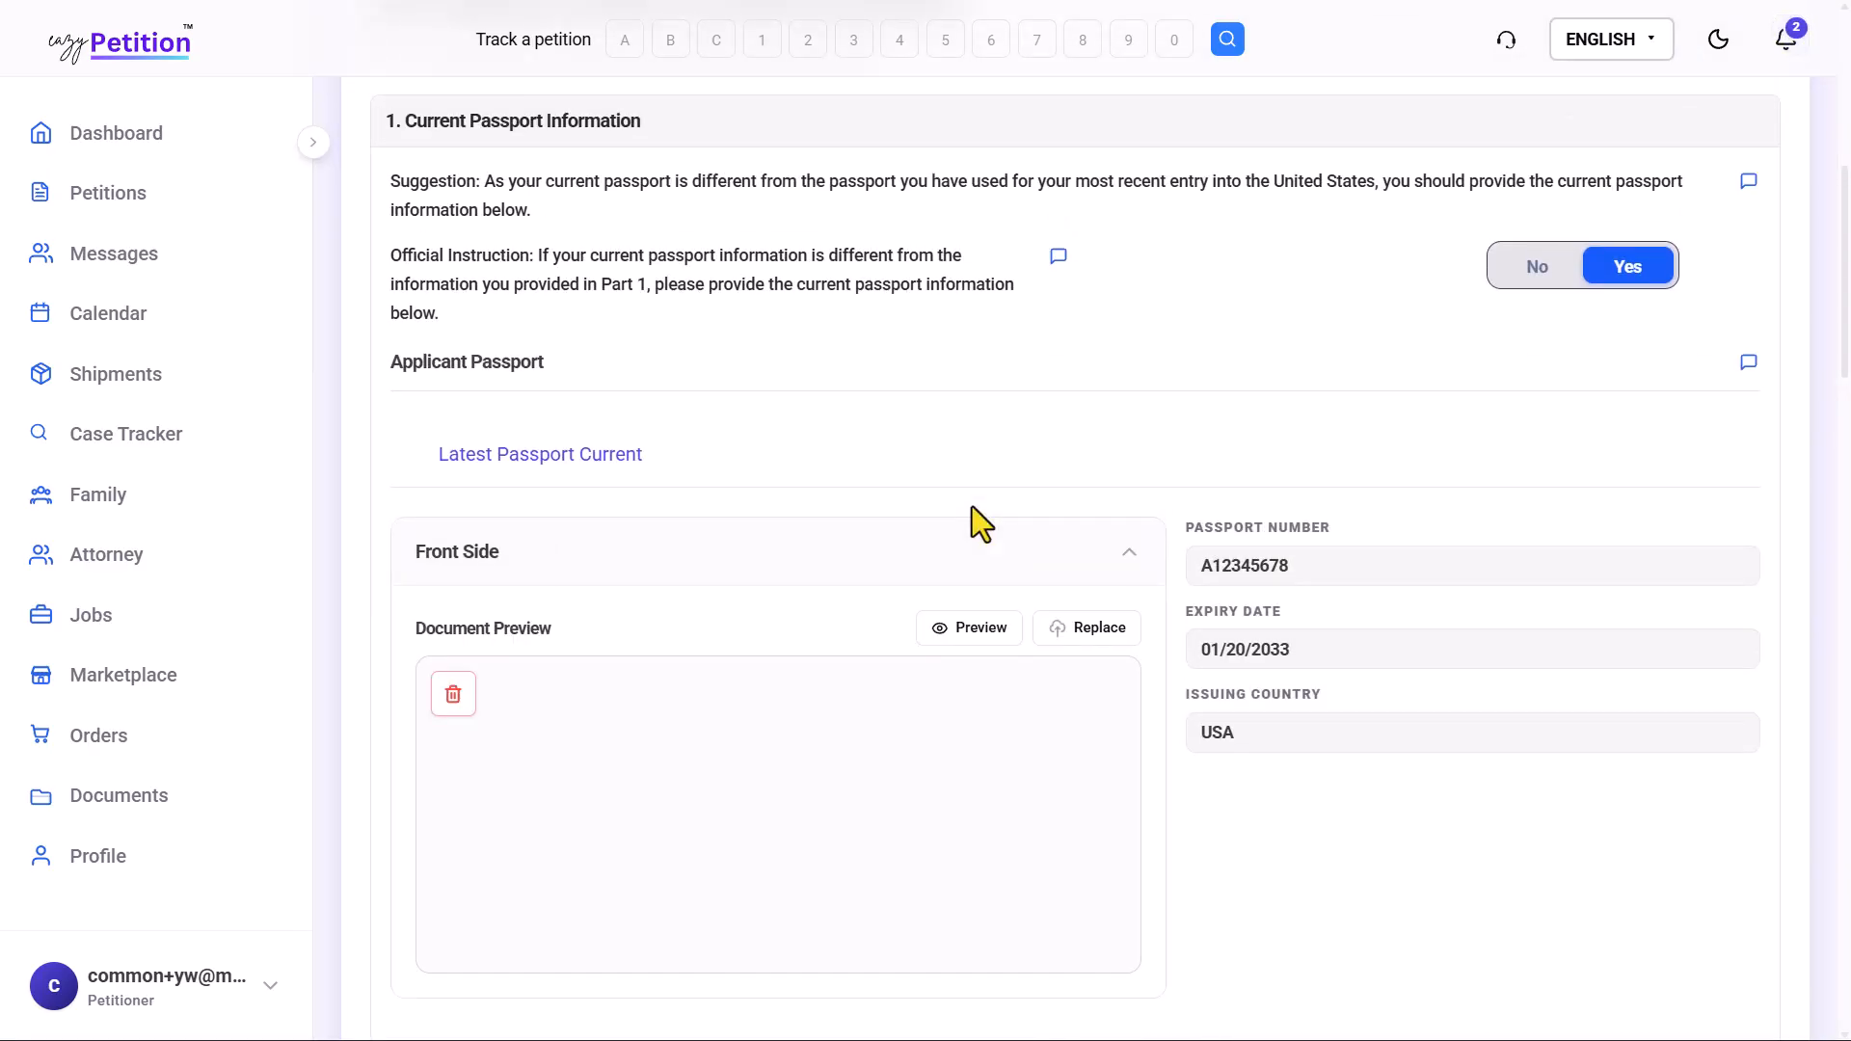
scroll(972, 508, down, 7)
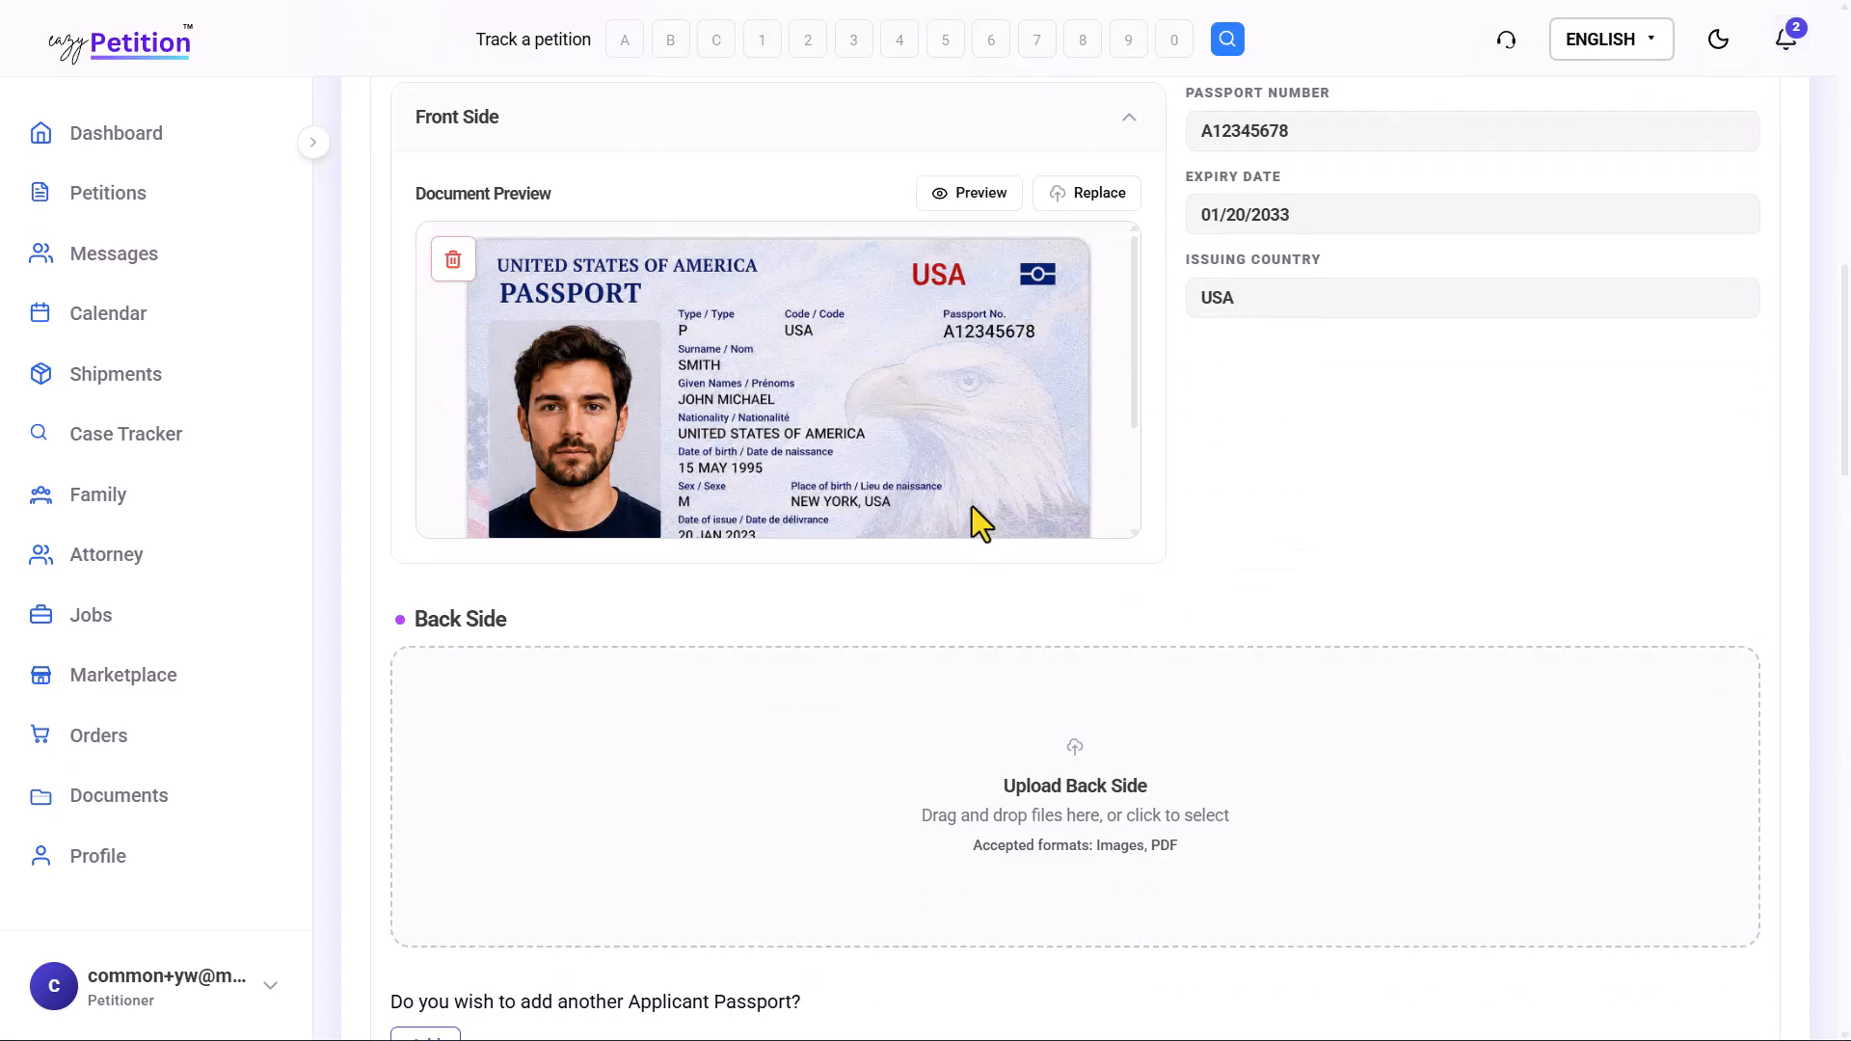
scroll(972, 509, up, 3)
scroll(972, 507, down, 7)
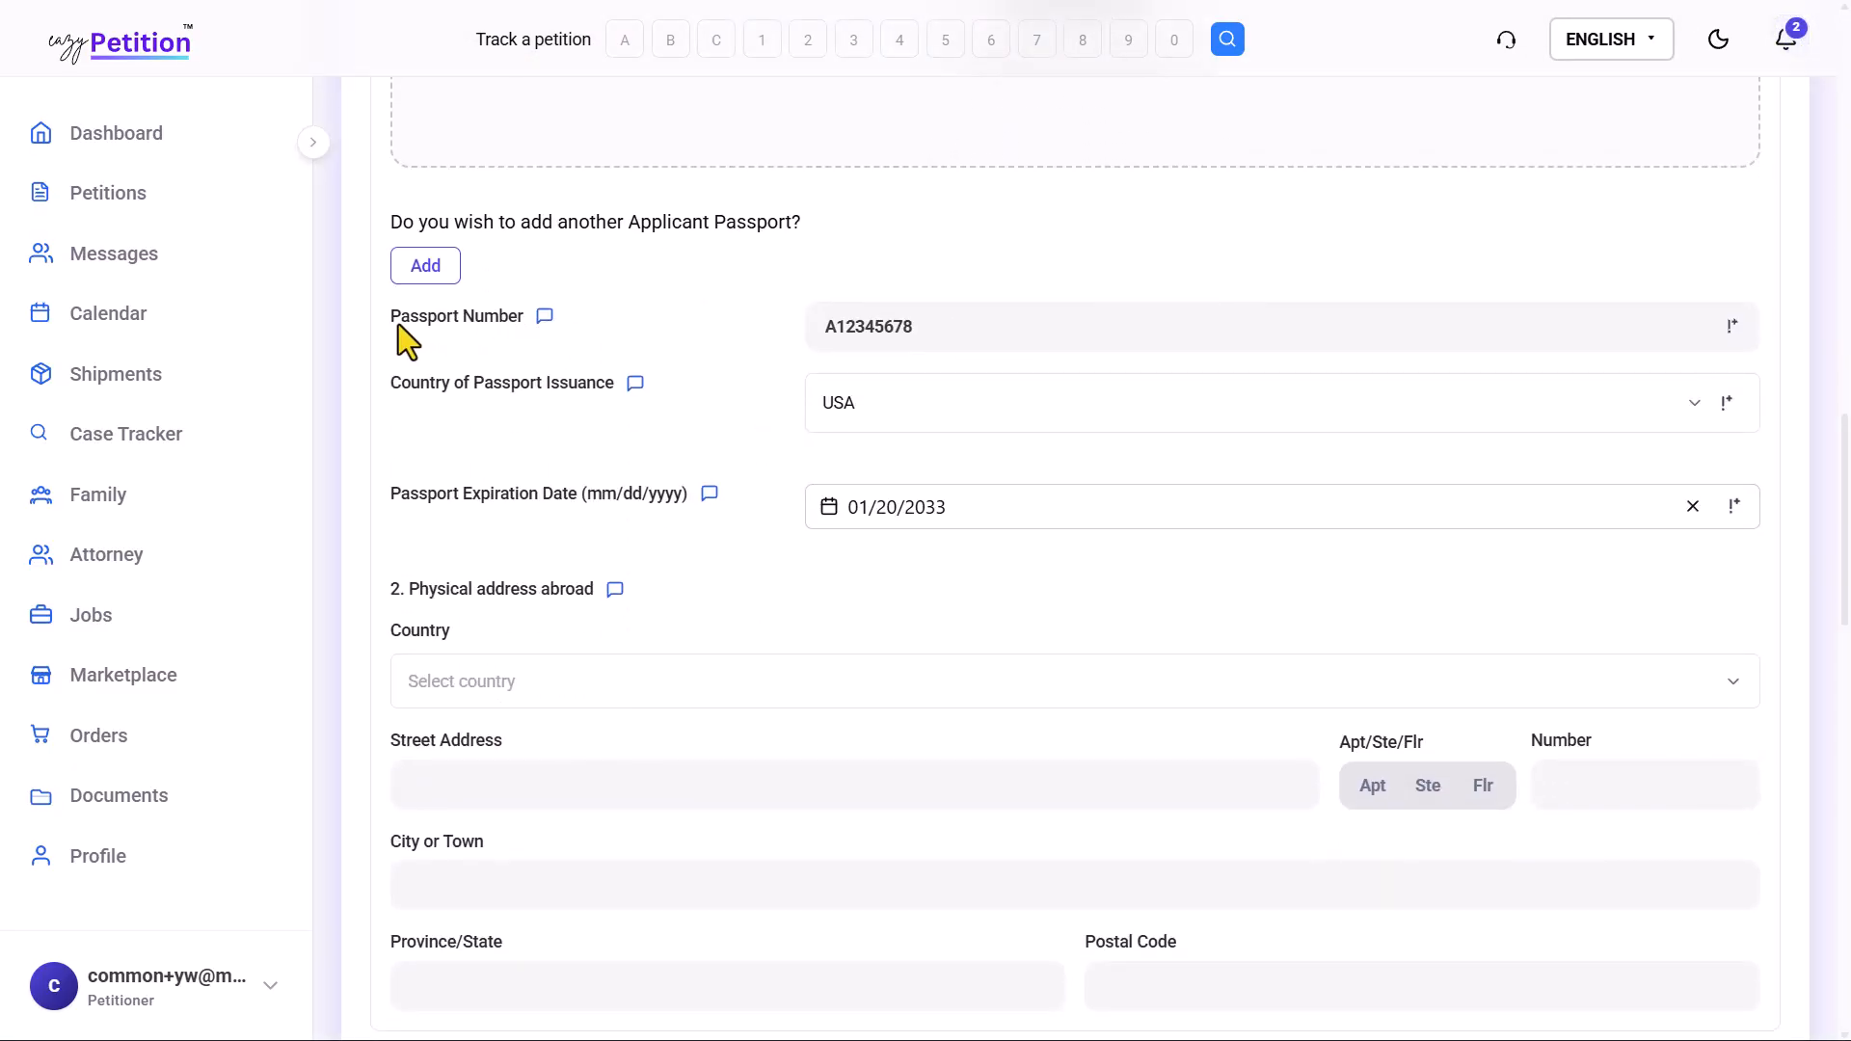
drag(398, 324, 552, 472)
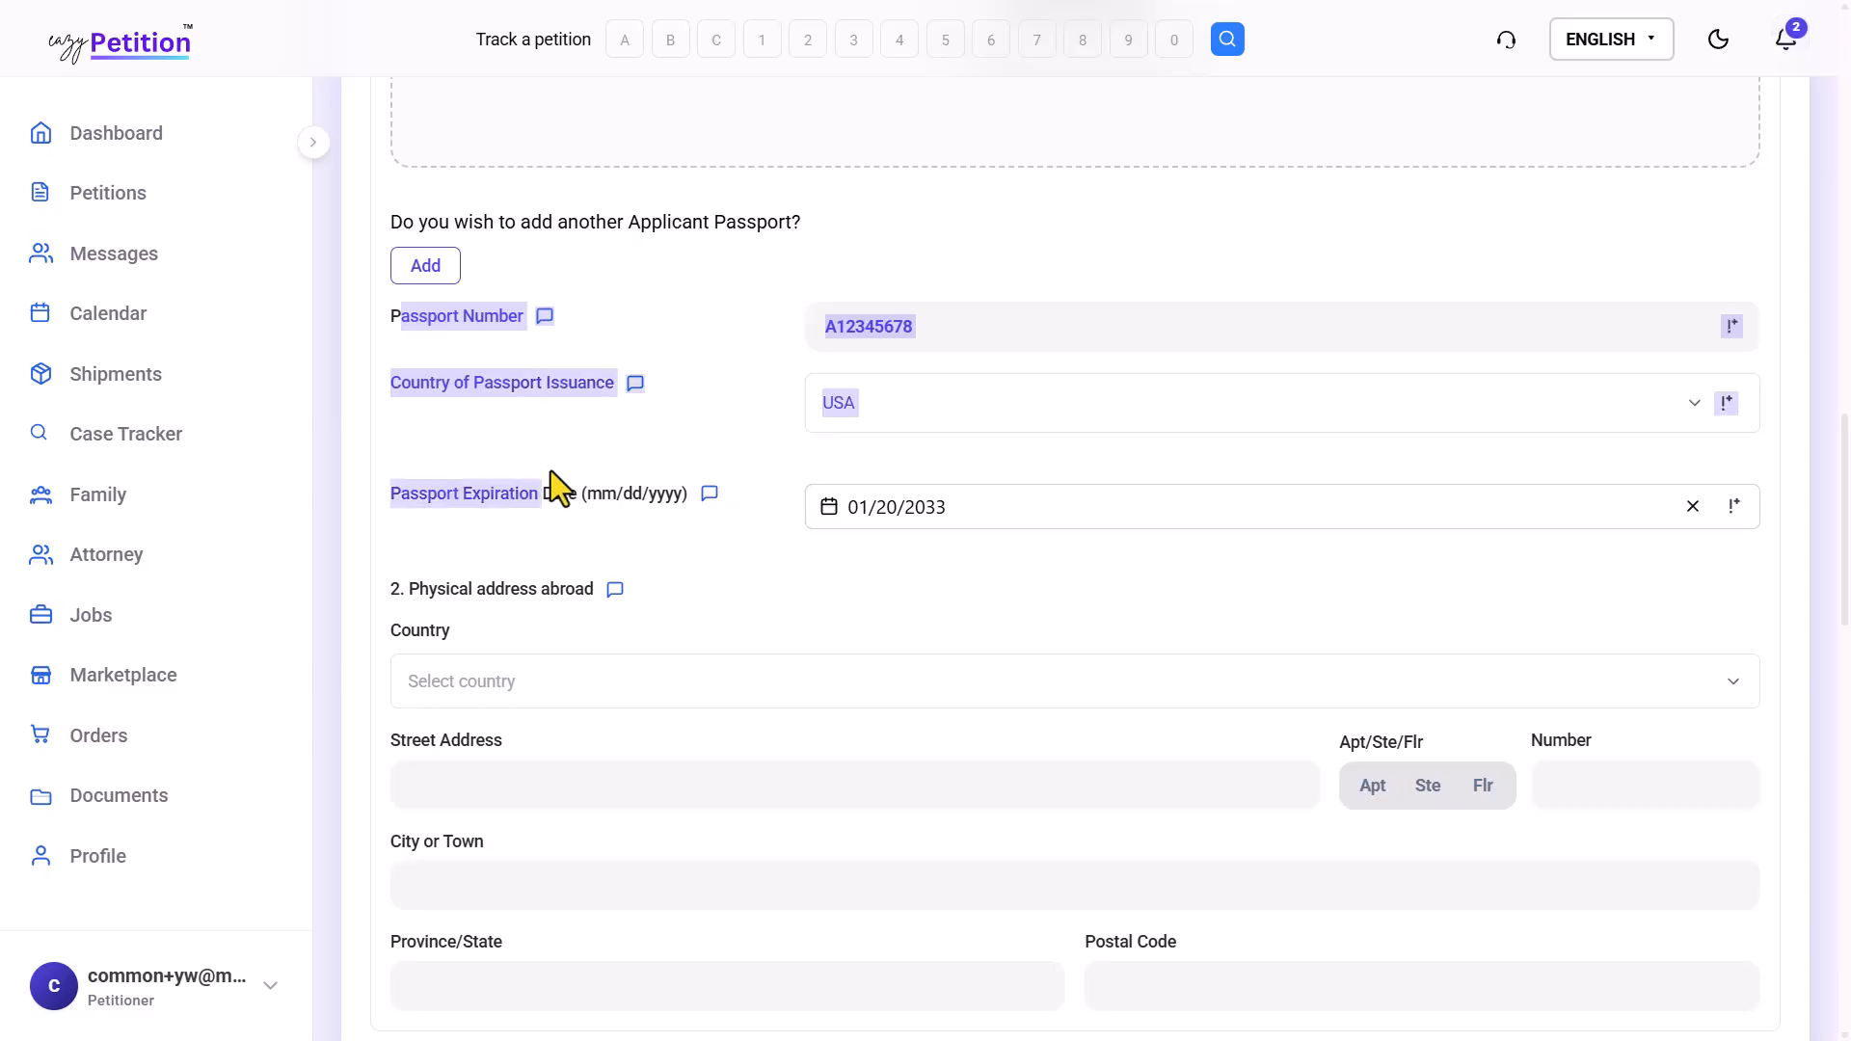
click(576, 492)
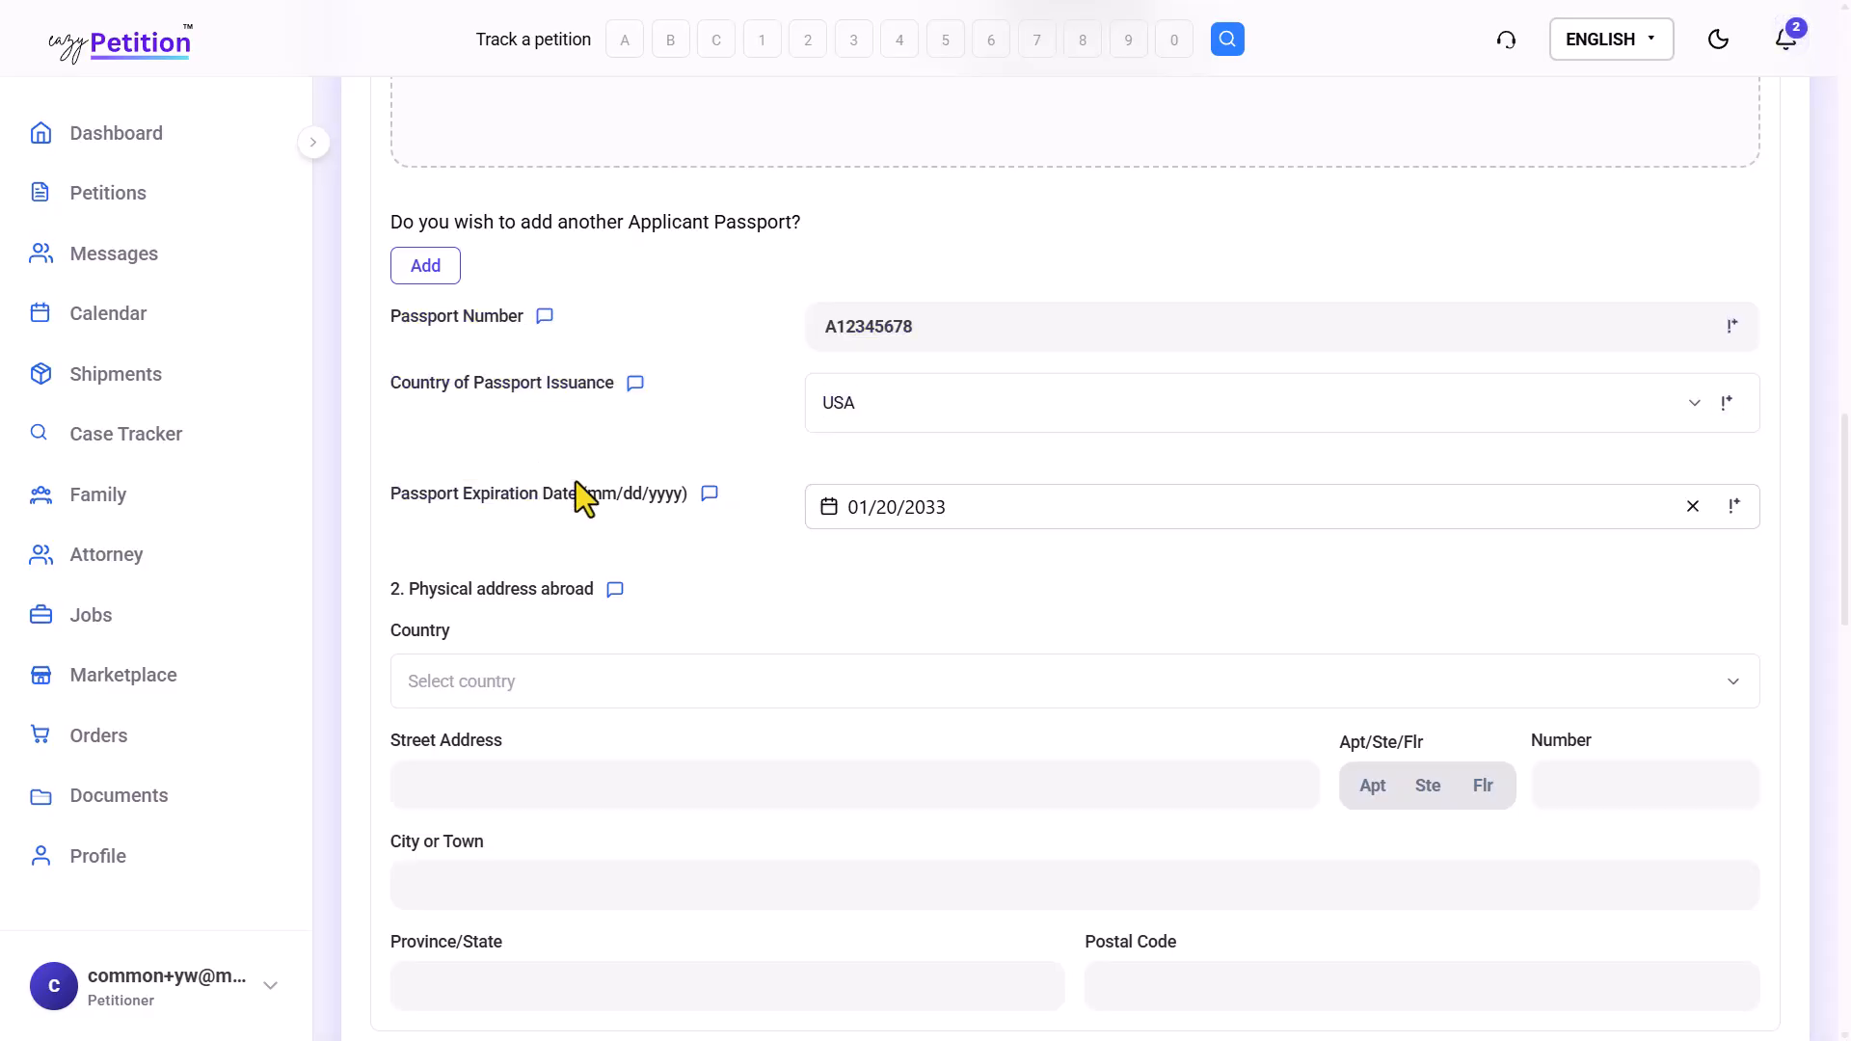
Review the uploaded current passport and the Physical address abroad fields in Part 4
scroll(576, 491, up, 10)
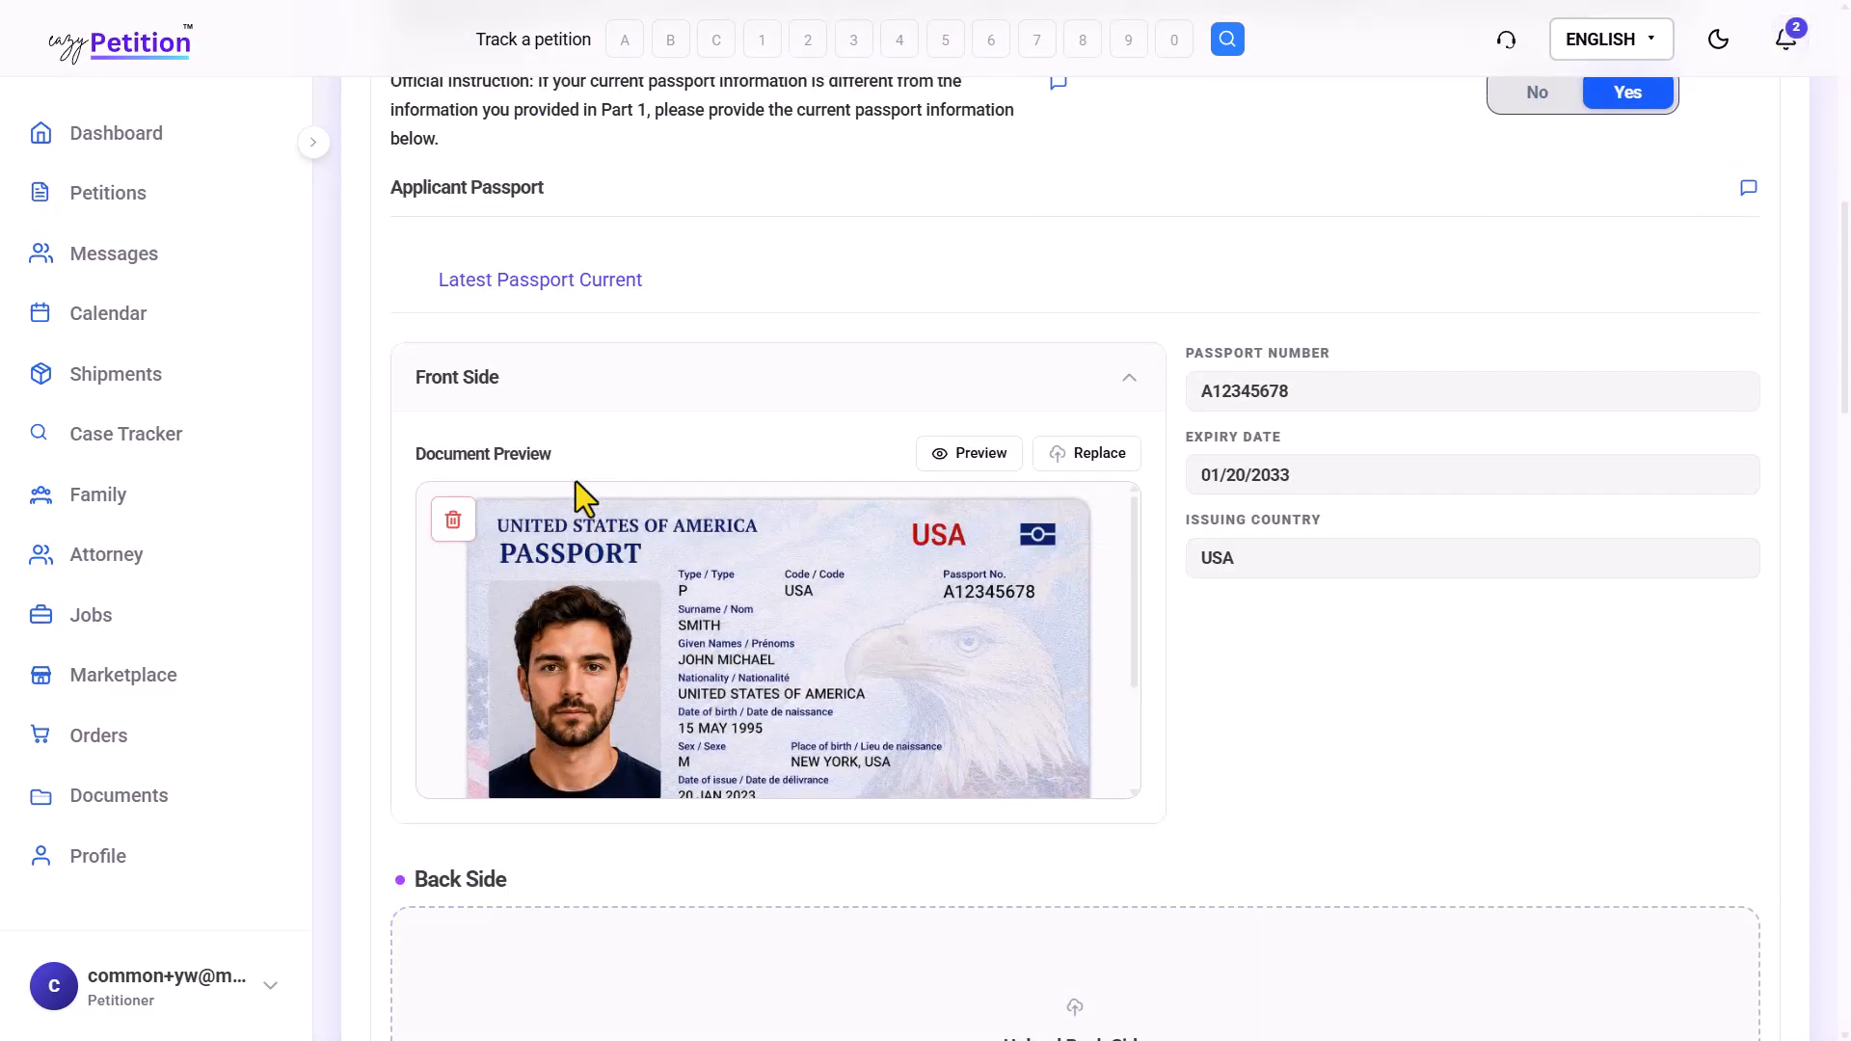
scroll(575, 482, down, 8)
scroll(576, 482, down, 5)
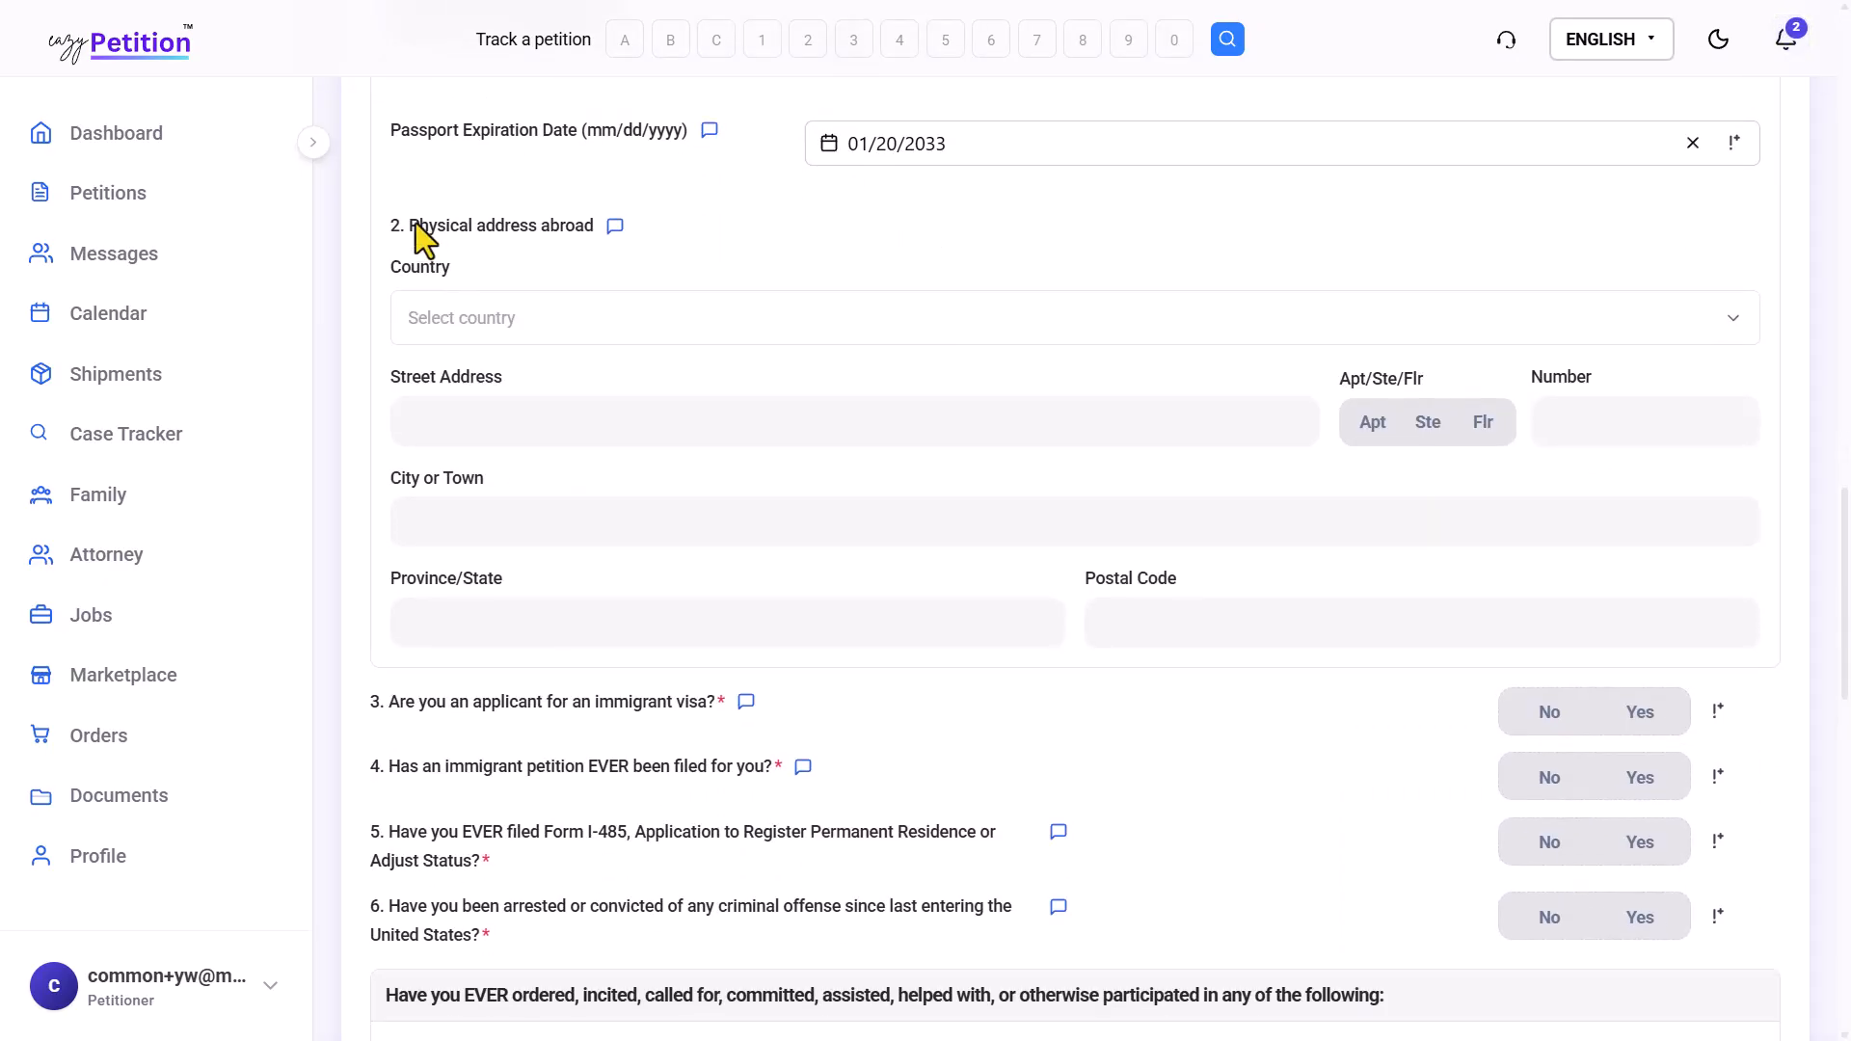
drag(415, 222, 570, 220)
click(570, 220)
Read questions 3 to 5 in Part 4 on immigrant visa applications, immigrant petitions and Form I-485 filings
scroll(938, 570, down, 4)
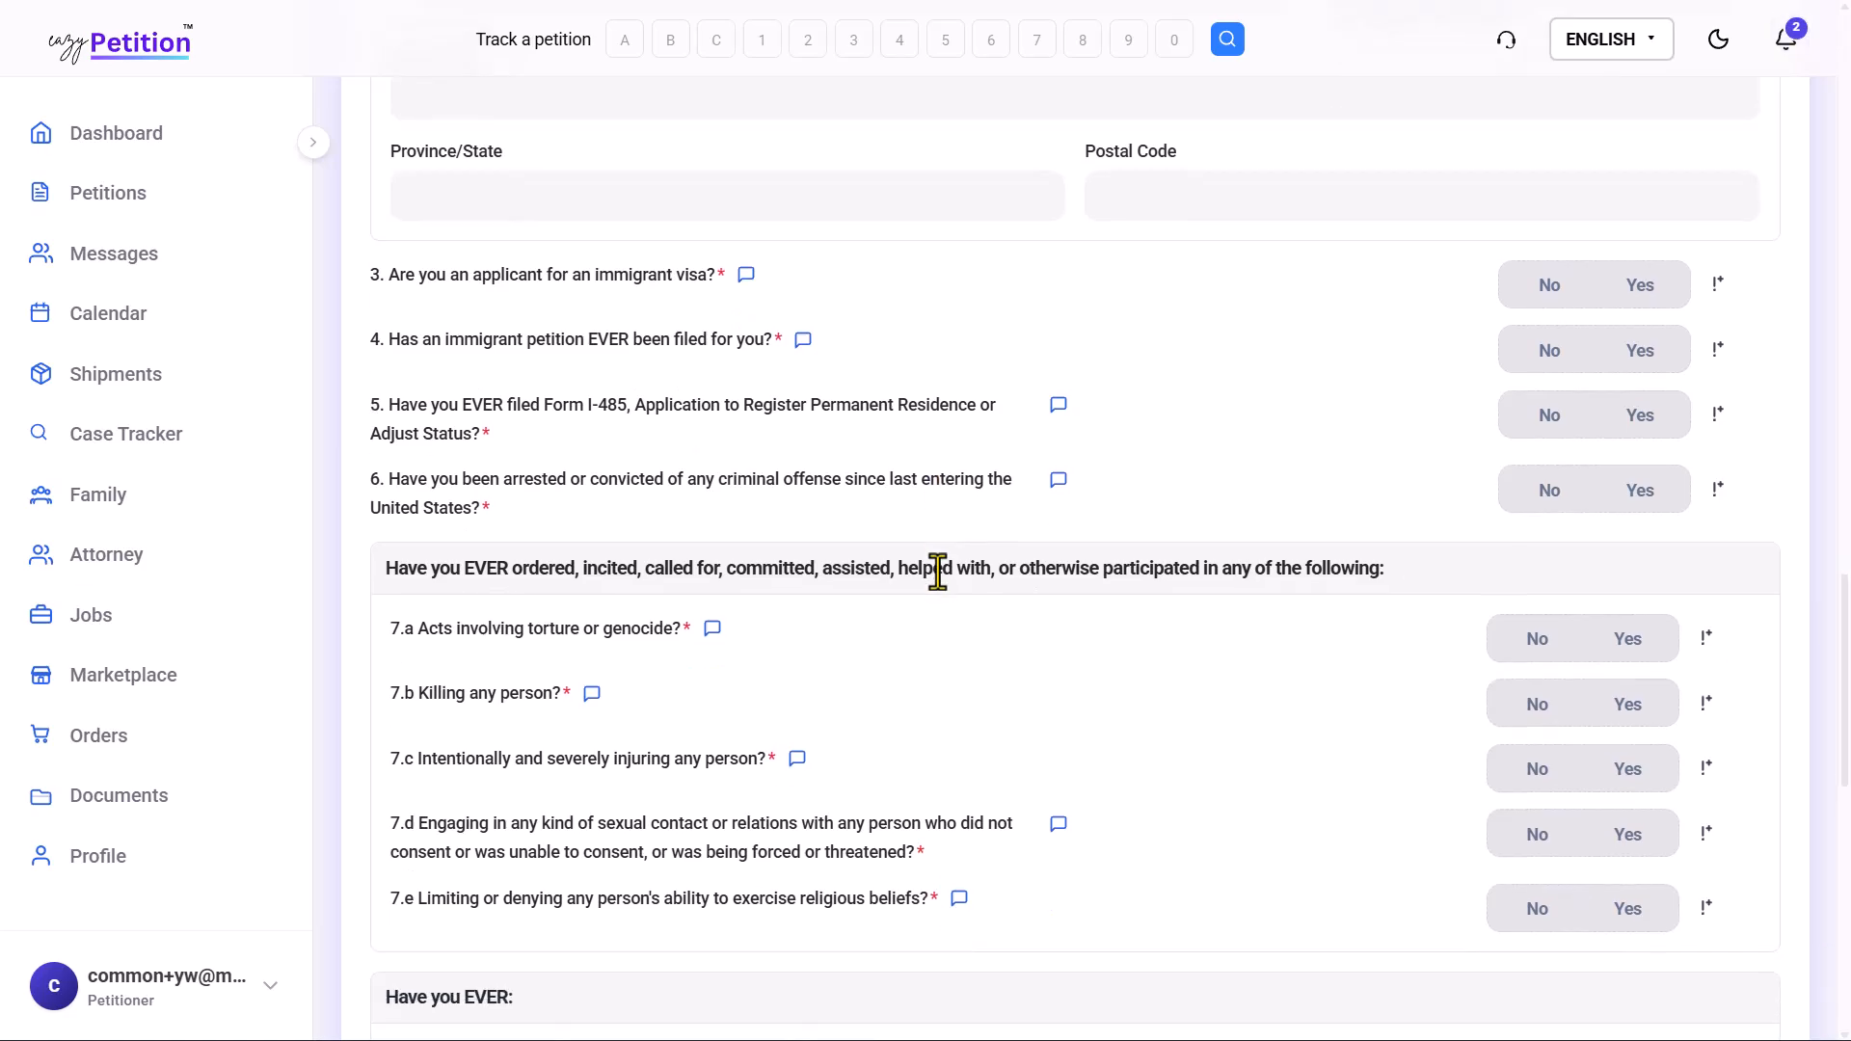
drag(405, 278, 652, 417)
click(652, 417)
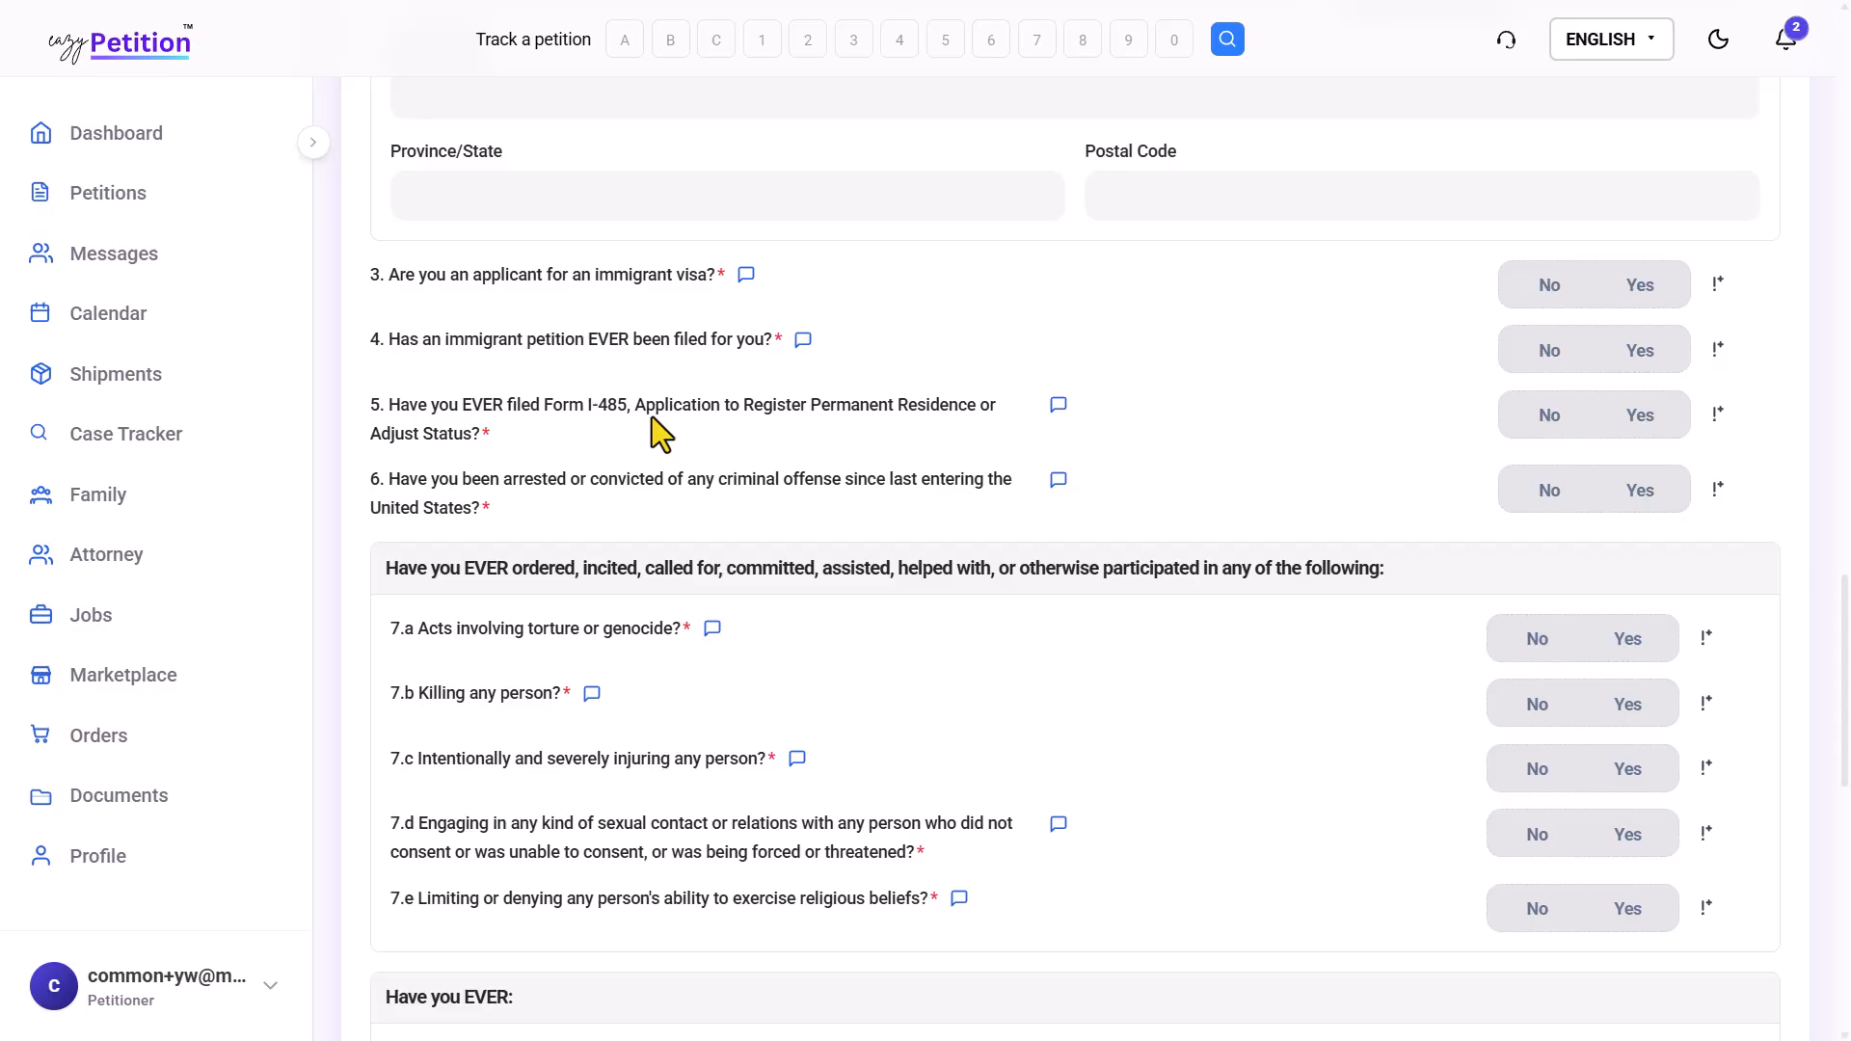
drag(386, 344, 482, 345)
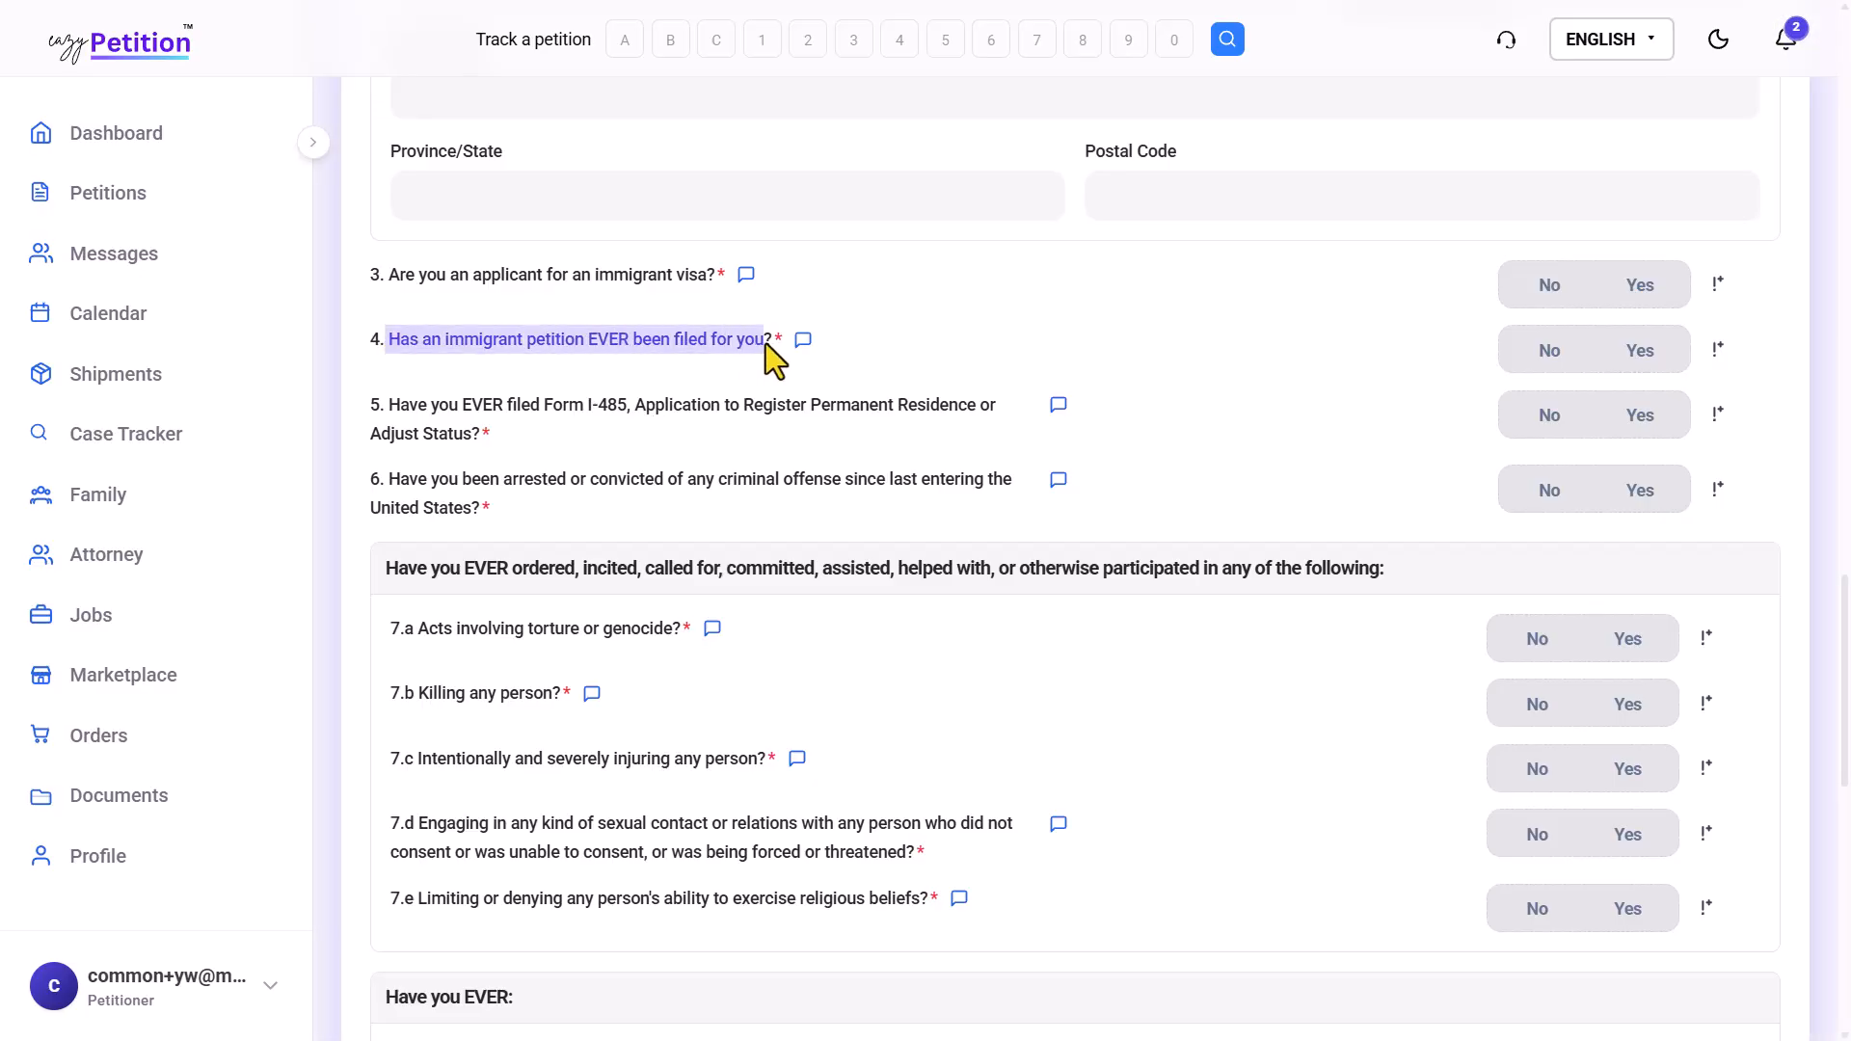
click(654, 355)
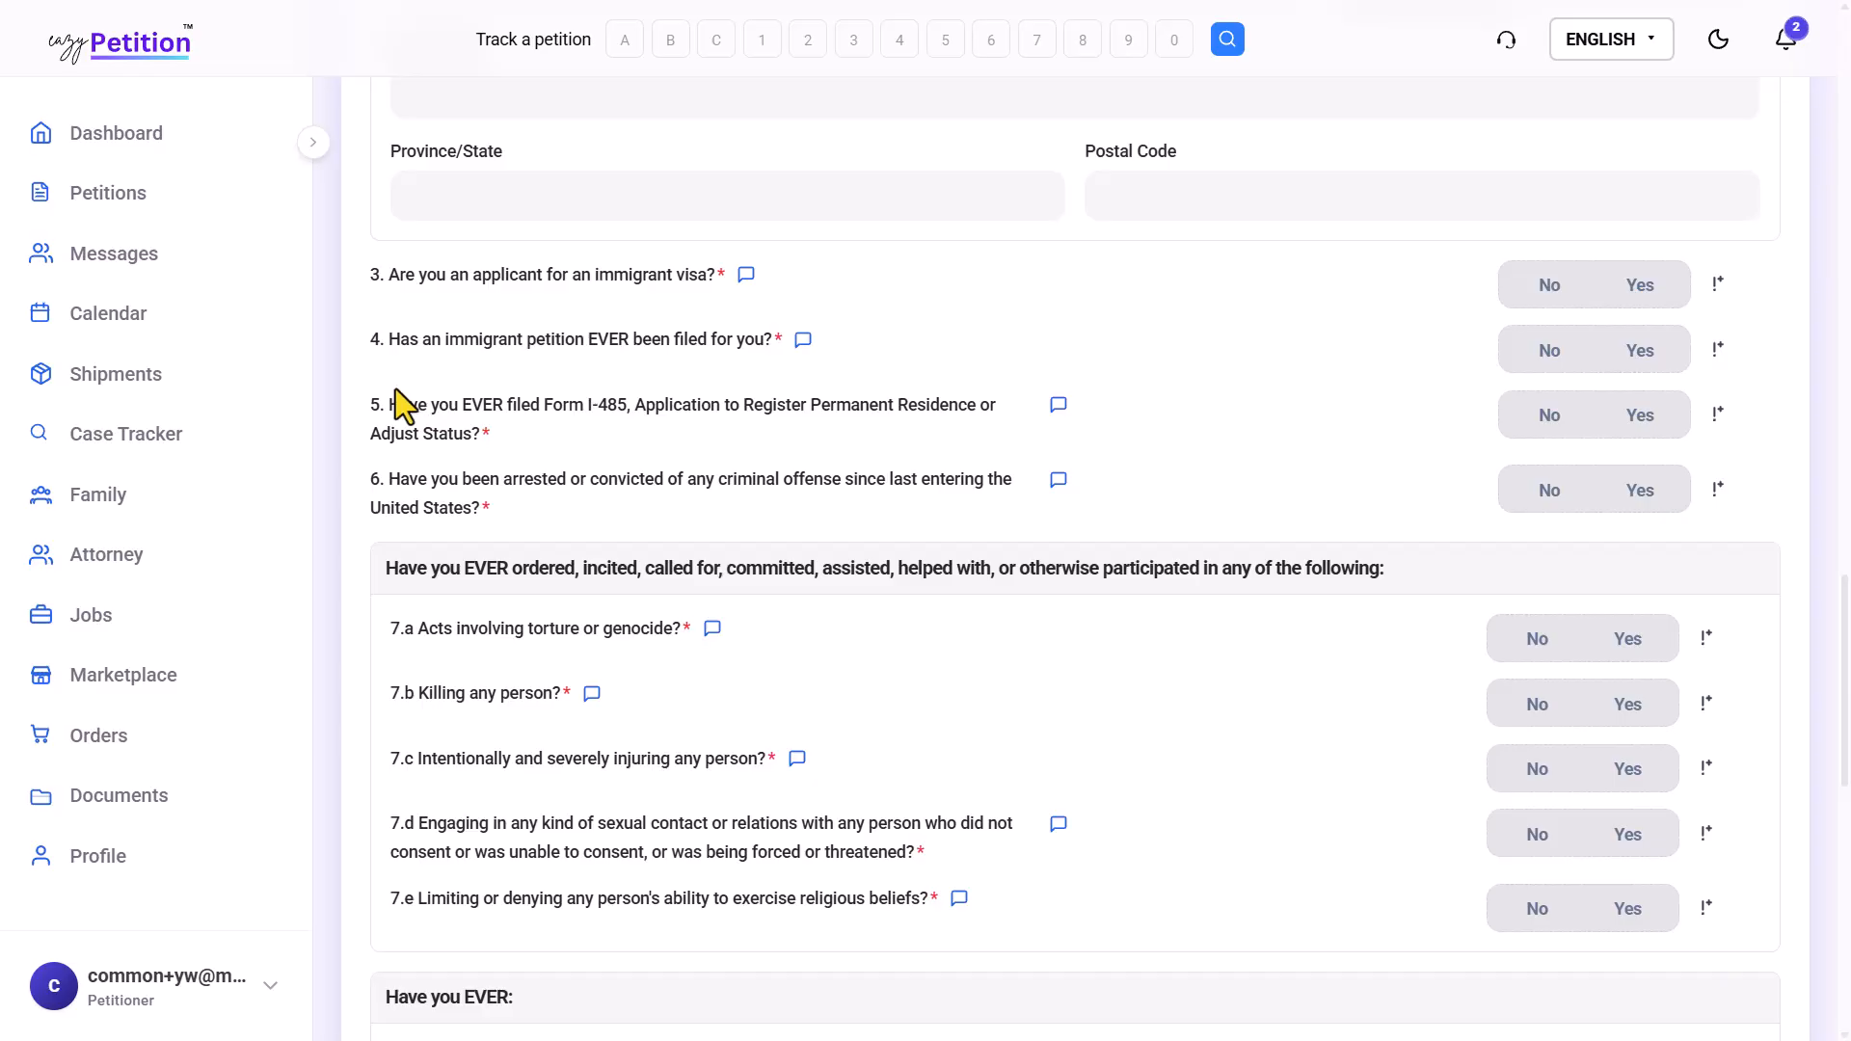
drag(401, 404, 549, 398)
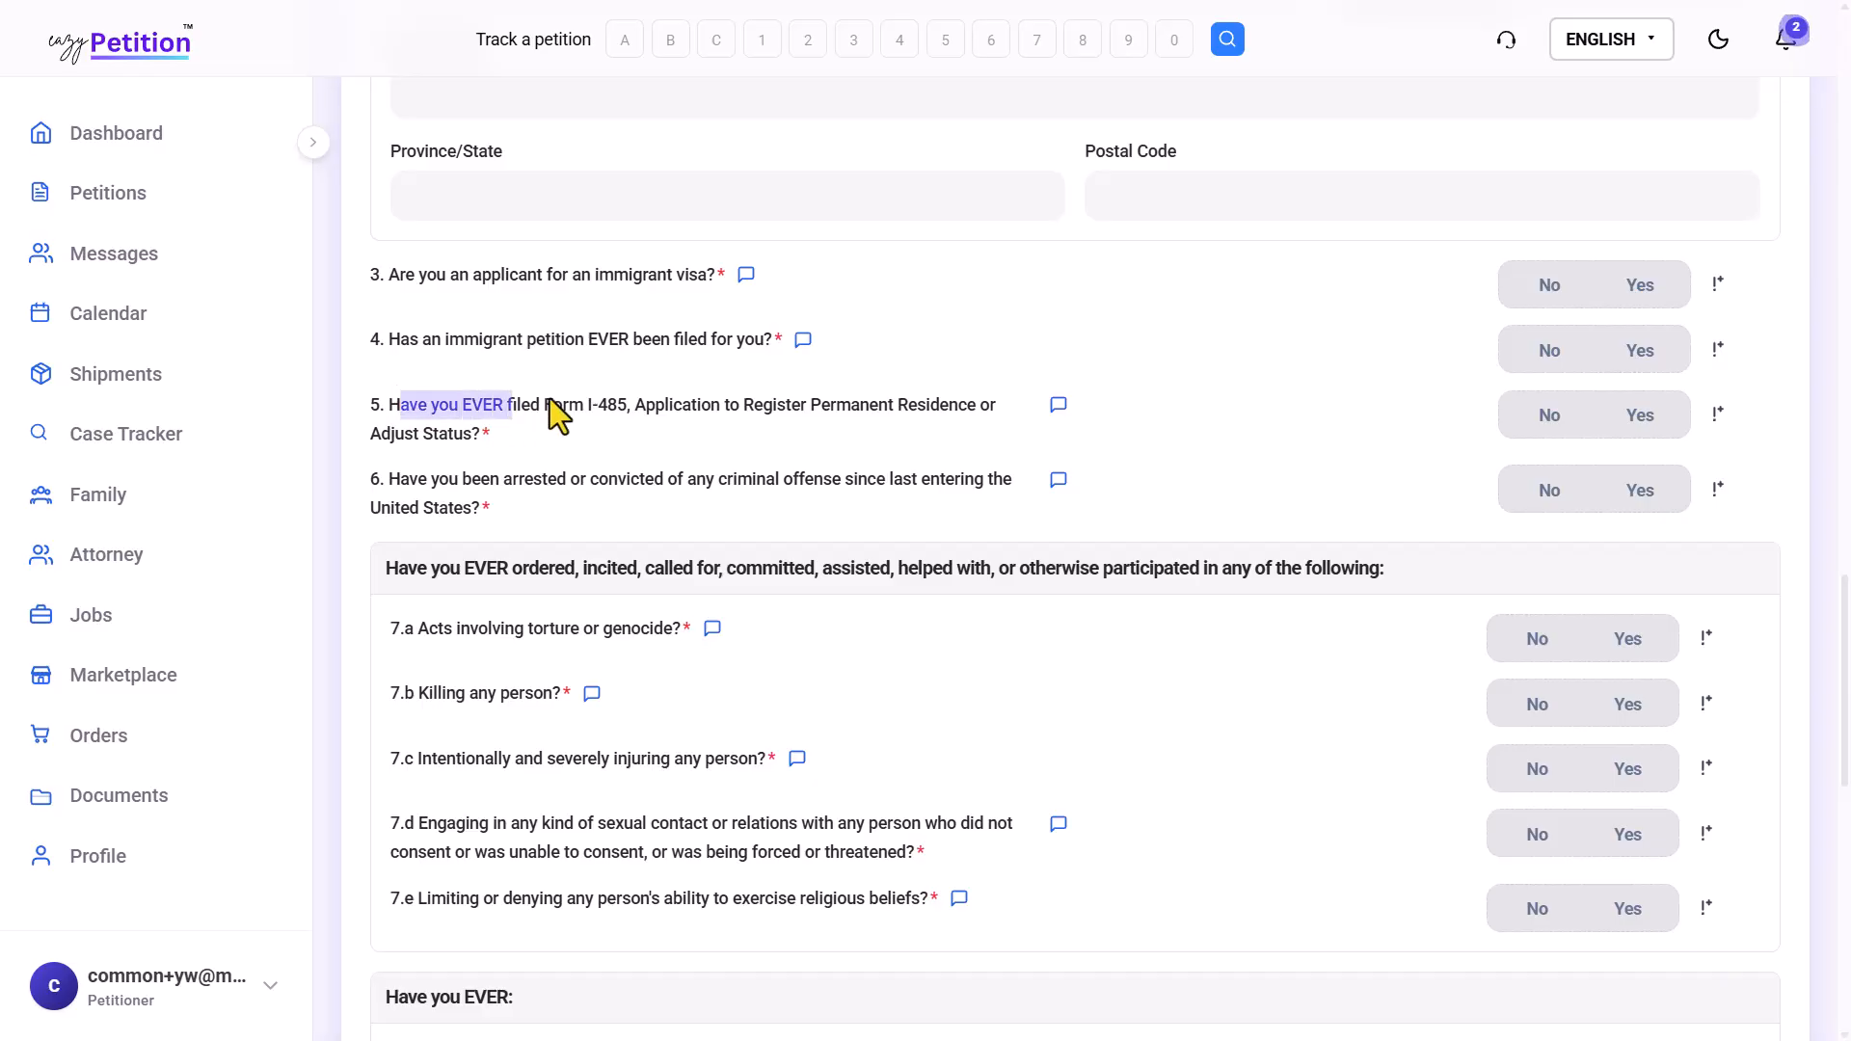
click(669, 397)
Read questions 7.a to 7.e in Part 4, from acts of torture or genocide to limiting religious beliefs
scroll(708, 592, down, 2)
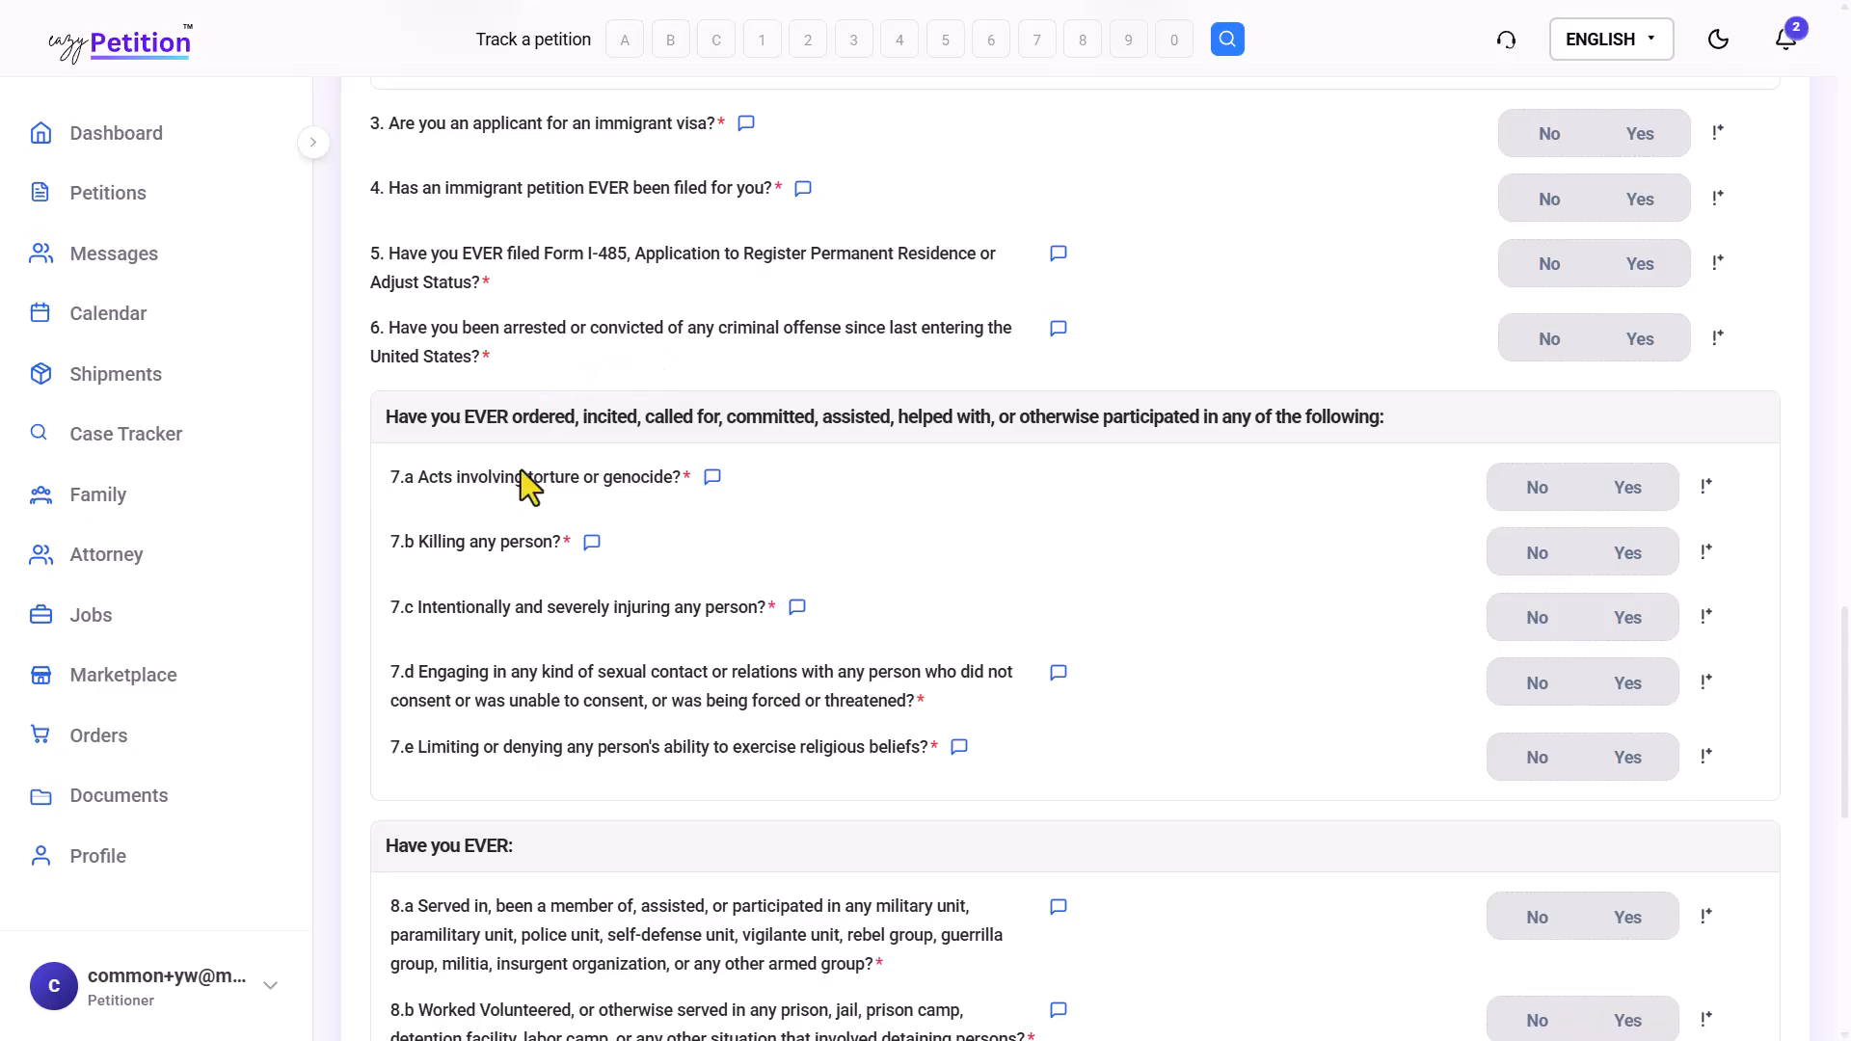
scroll(559, 596, down, 1)
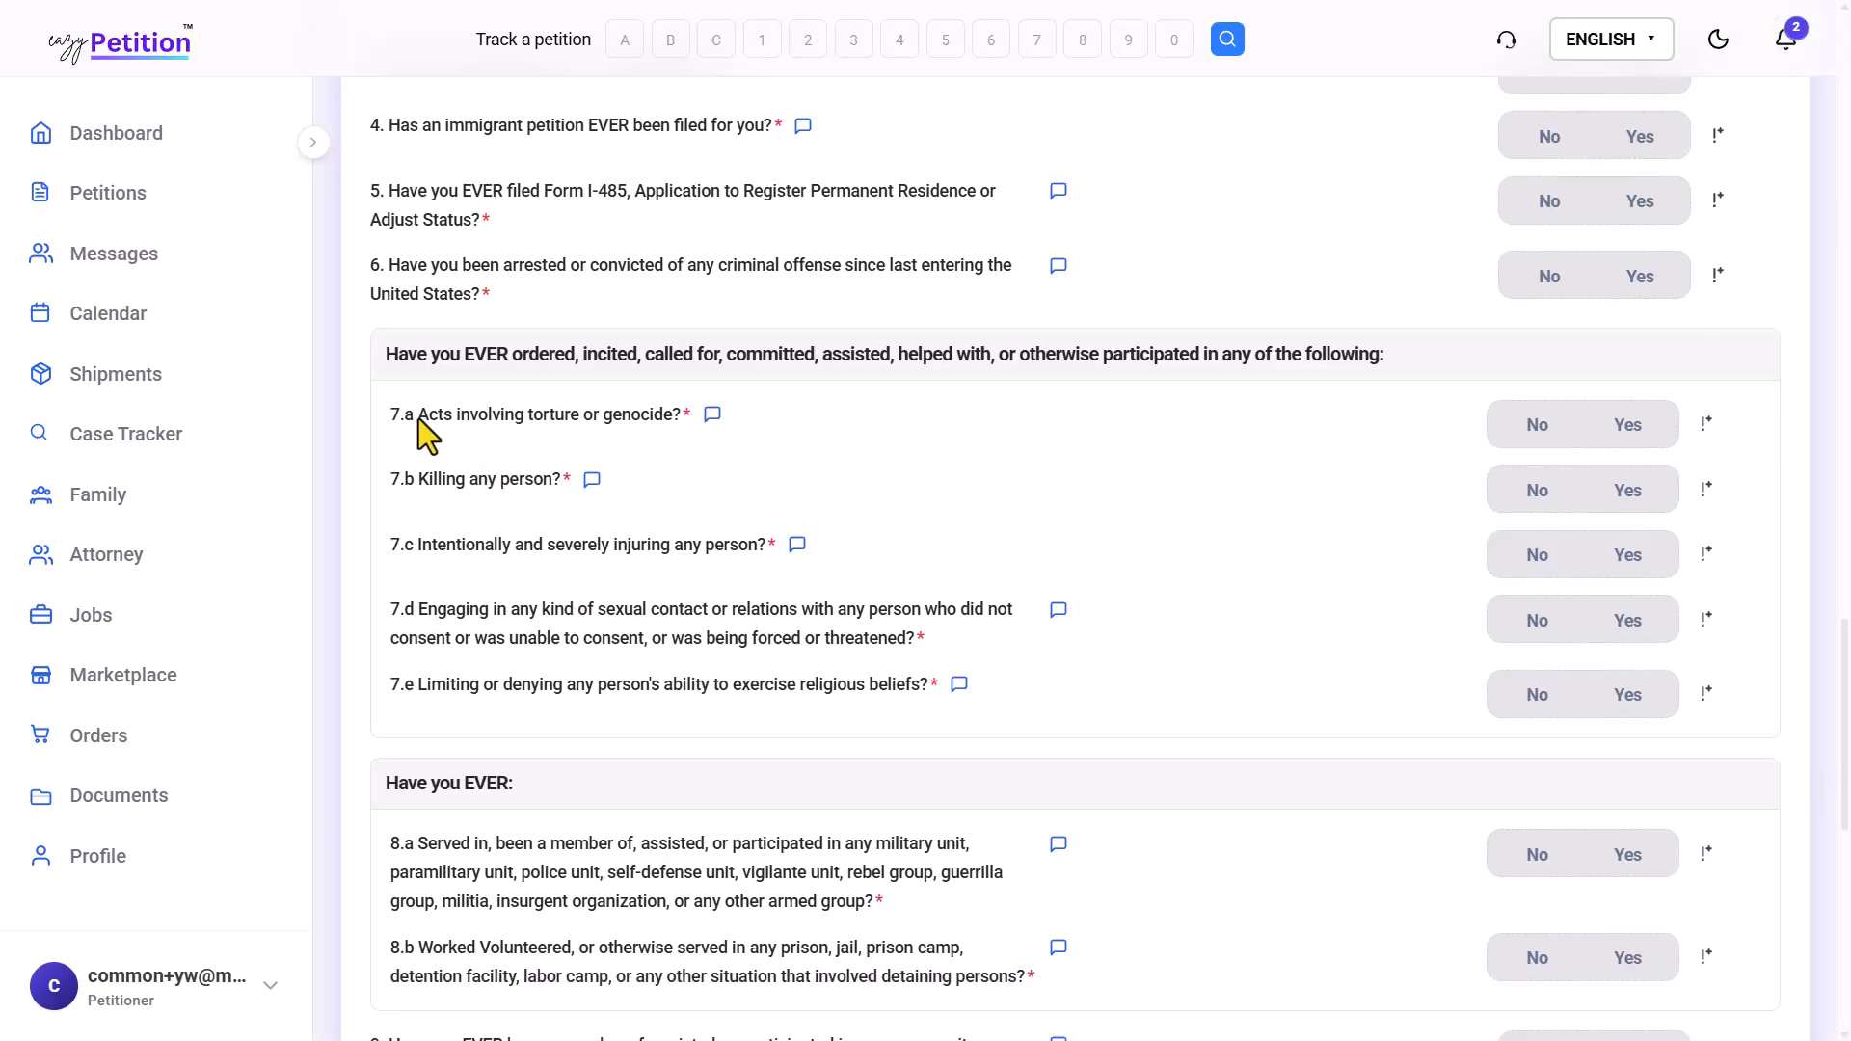
drag(419, 421, 655, 411)
drag(442, 481, 664, 540)
click(555, 486)
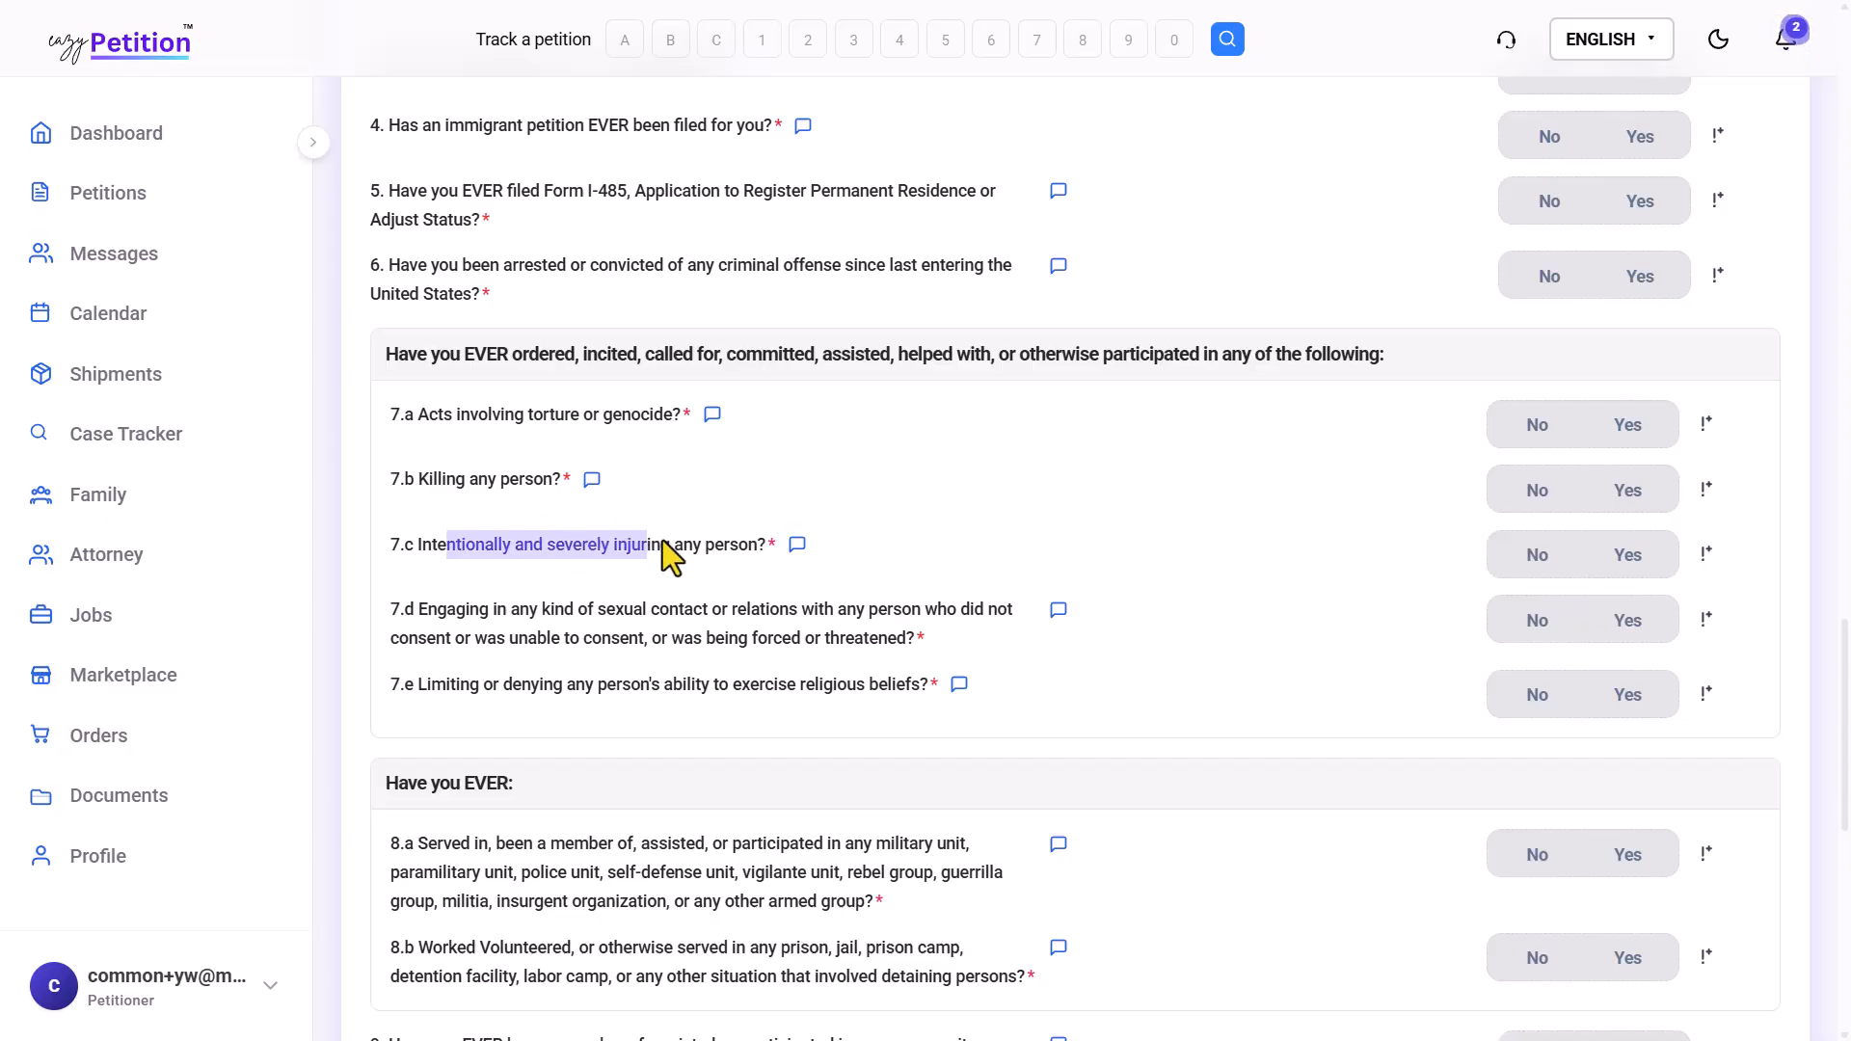
click(737, 540)
scroll(484, 609, down, 1)
drag(459, 609, 669, 615)
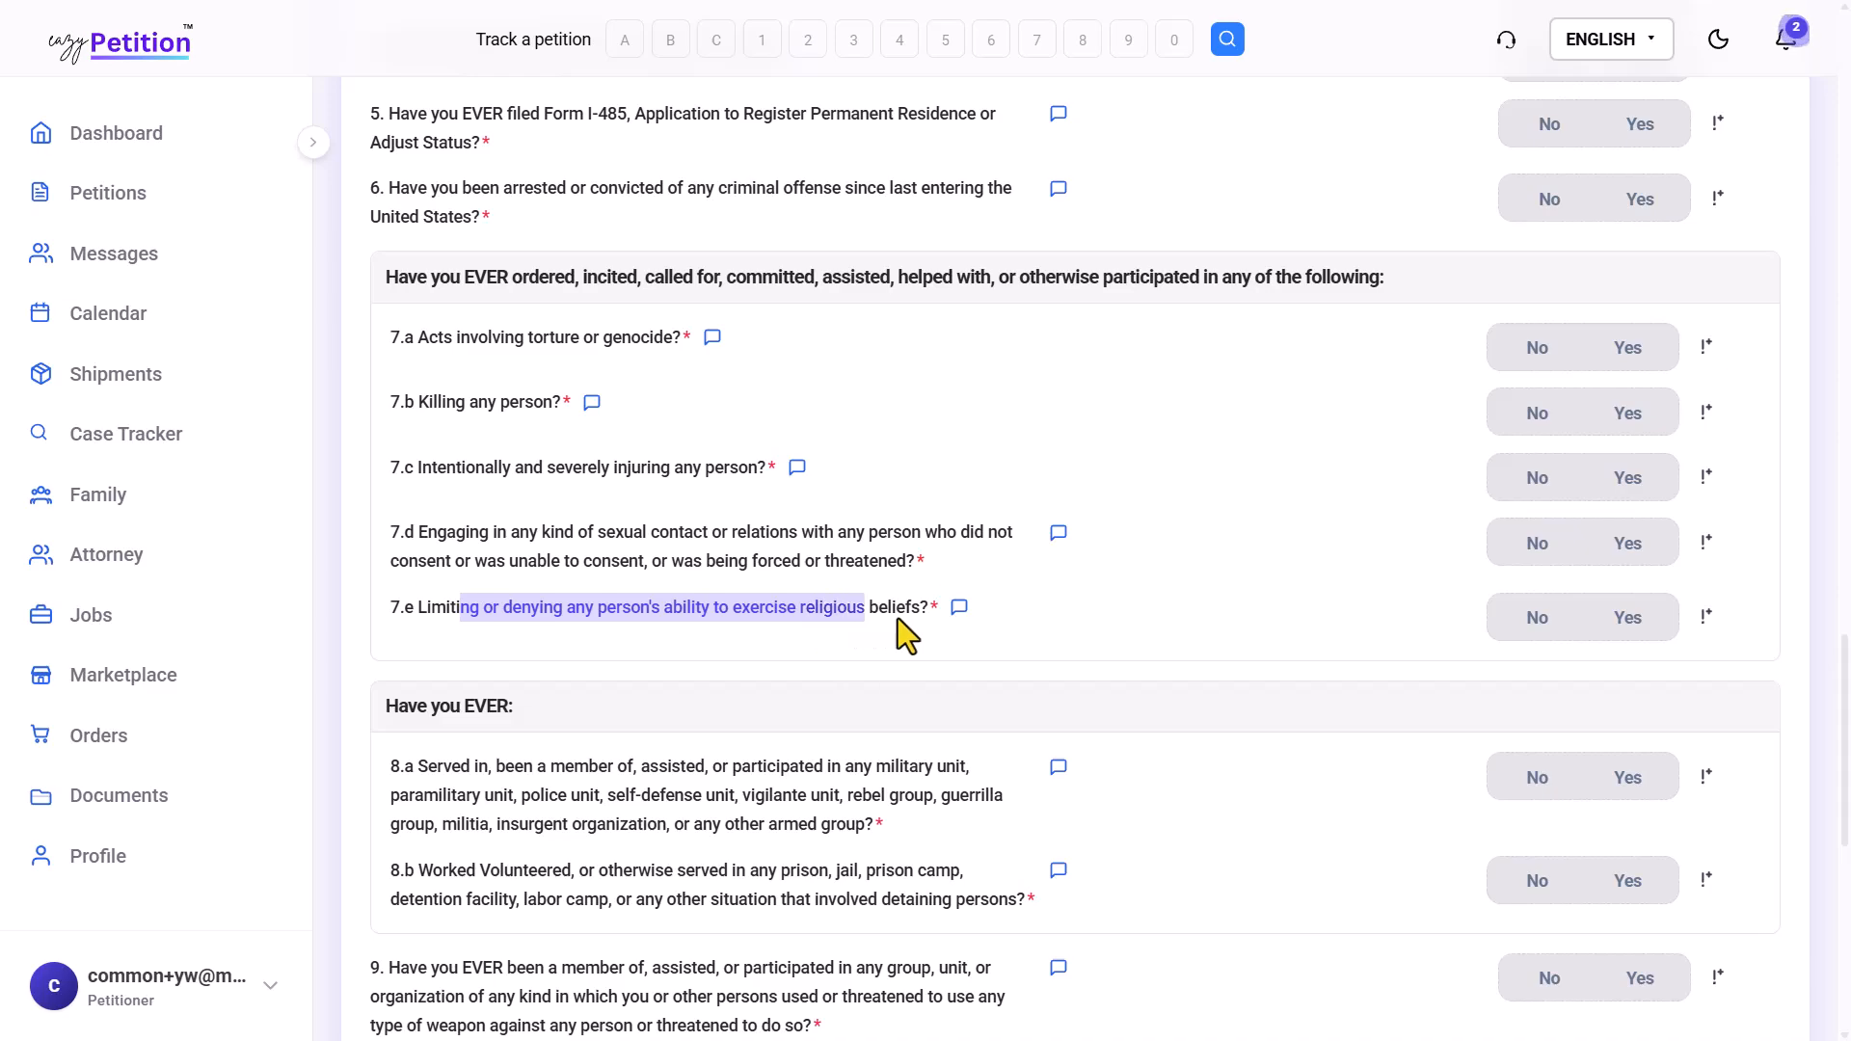
click(928, 618)
Read questions 8.a to 11 in Part 4 on armed groups, detention facilities, weapons and military-type training
scroll(928, 617, down, 2)
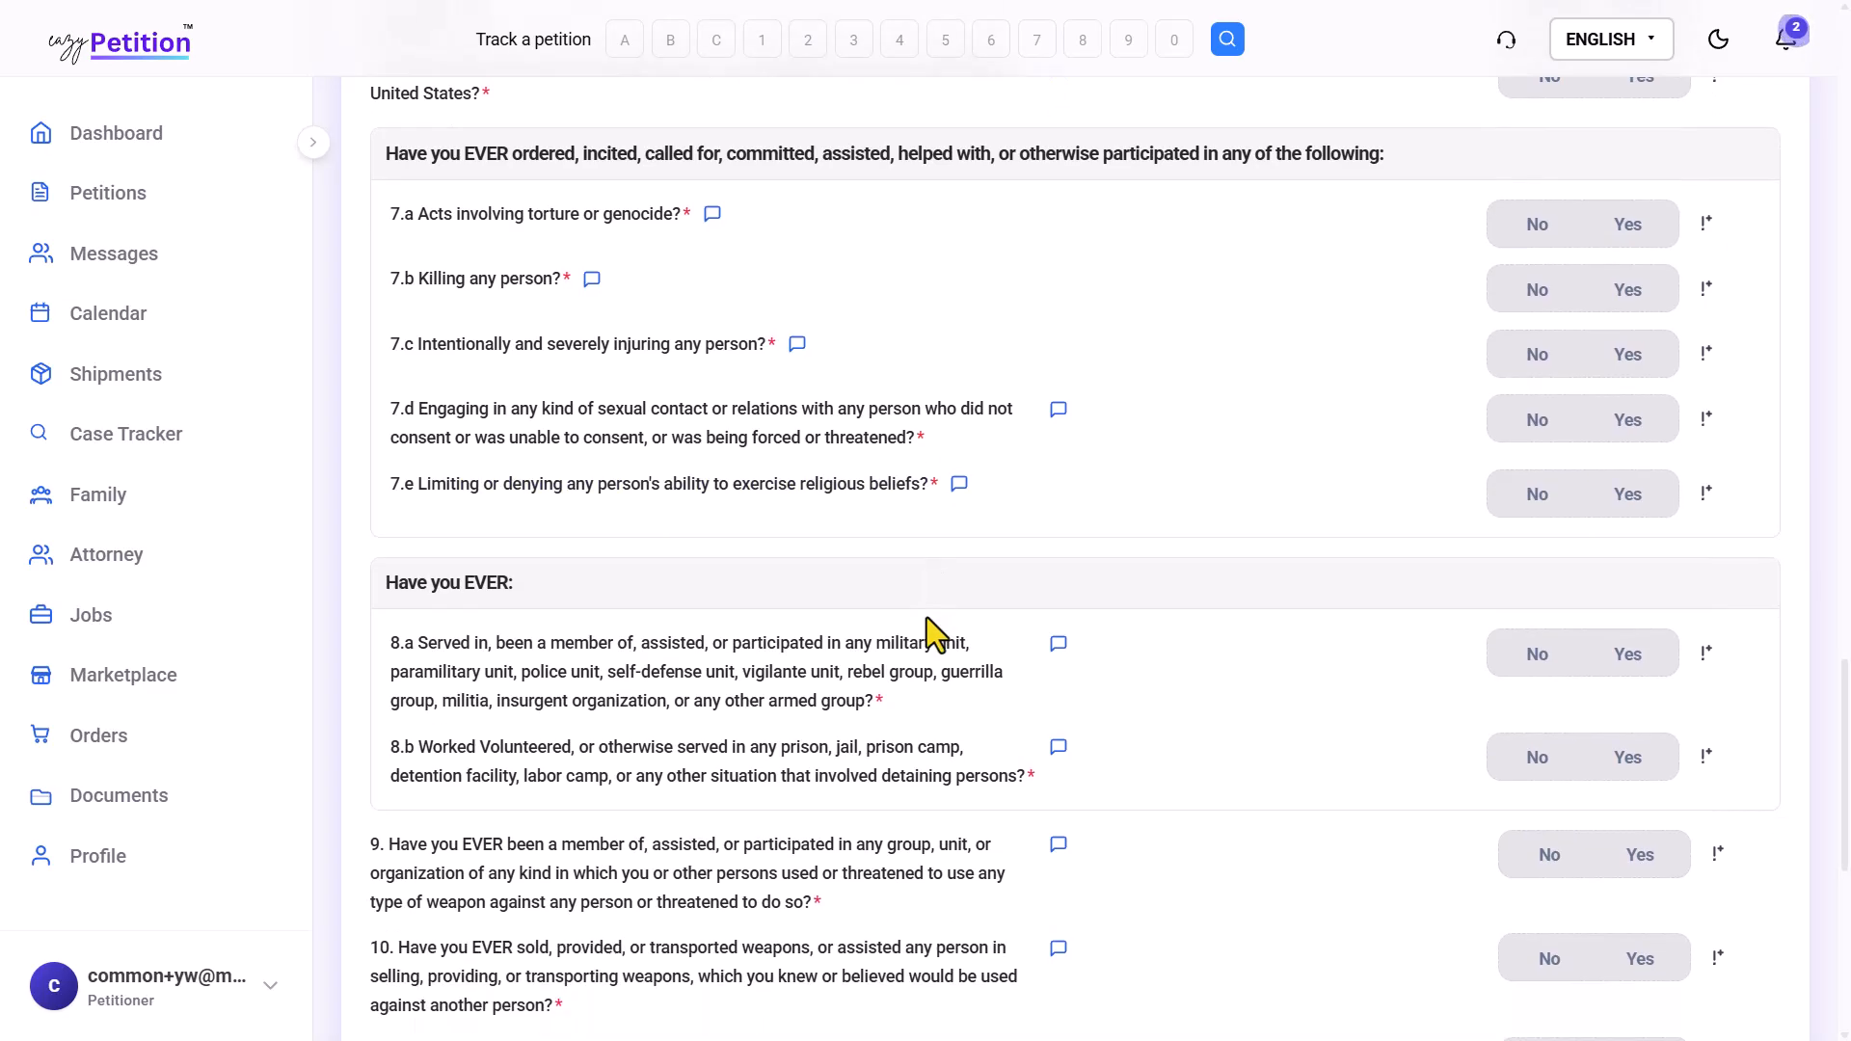
scroll(927, 617, down, 2)
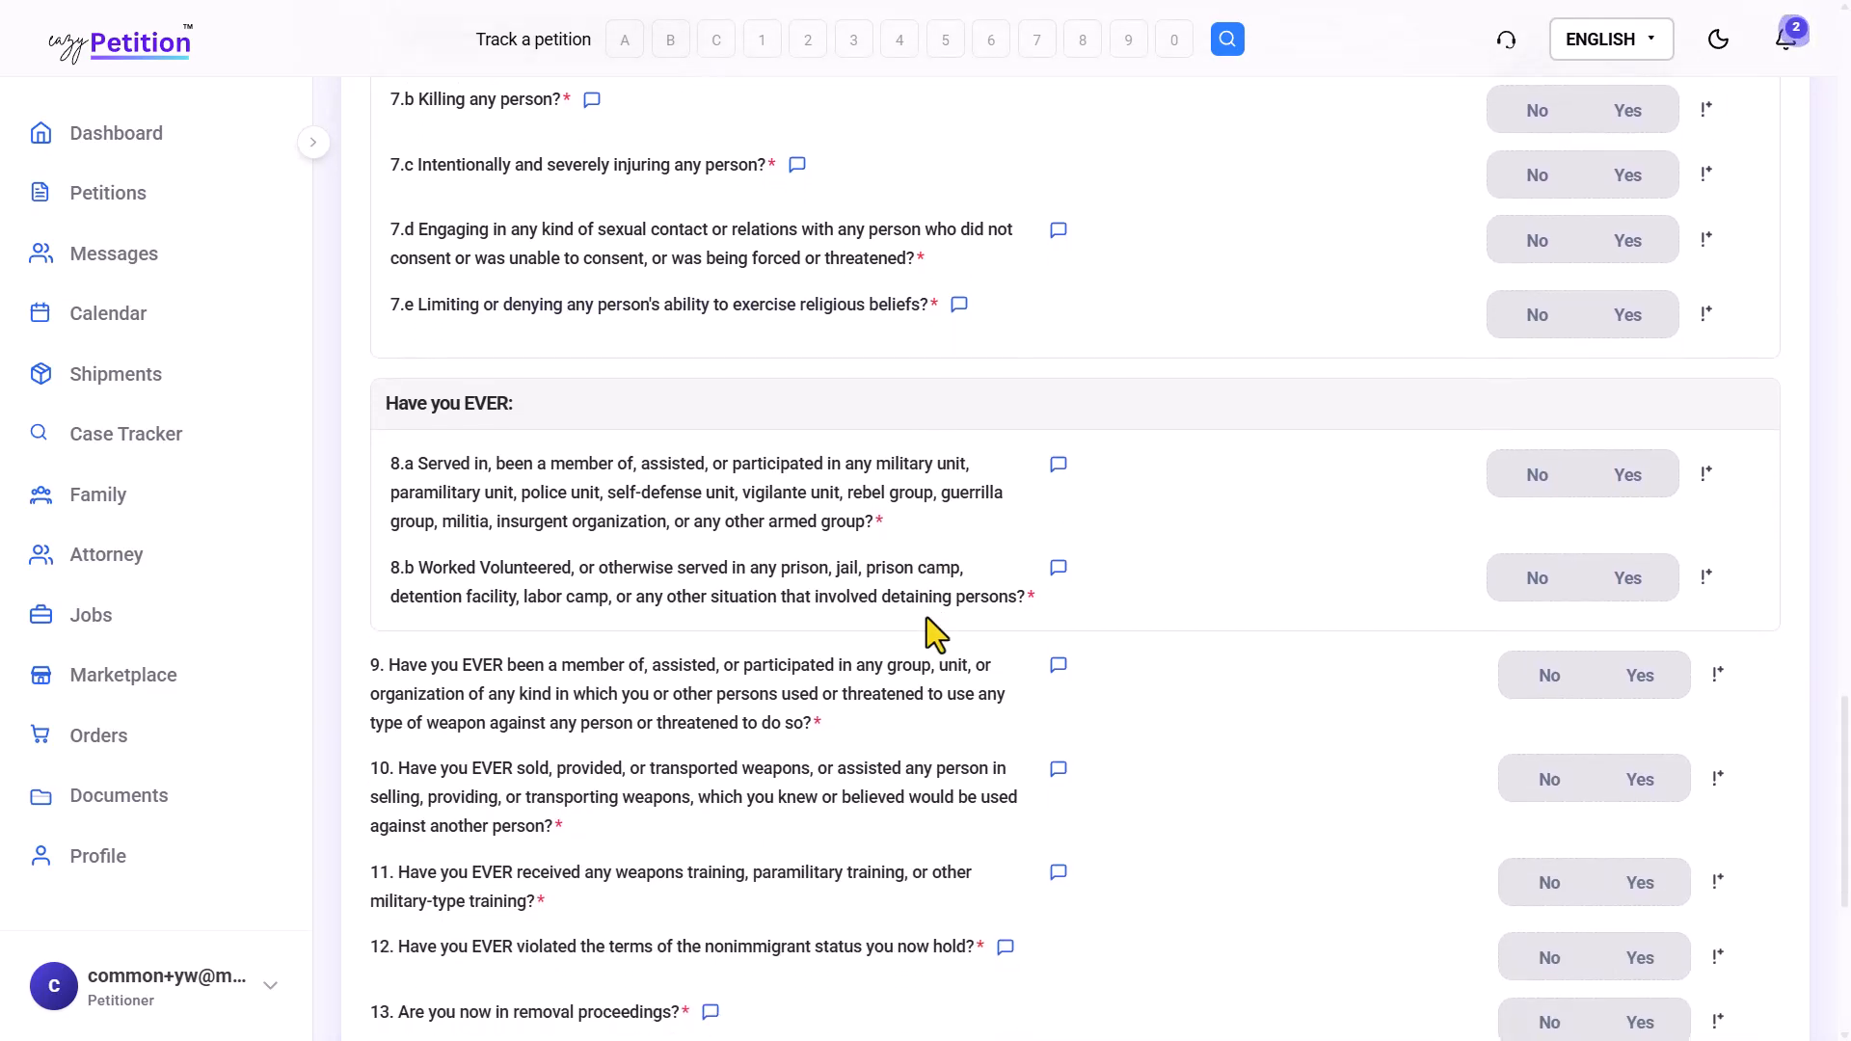
scroll(928, 617, down, 1)
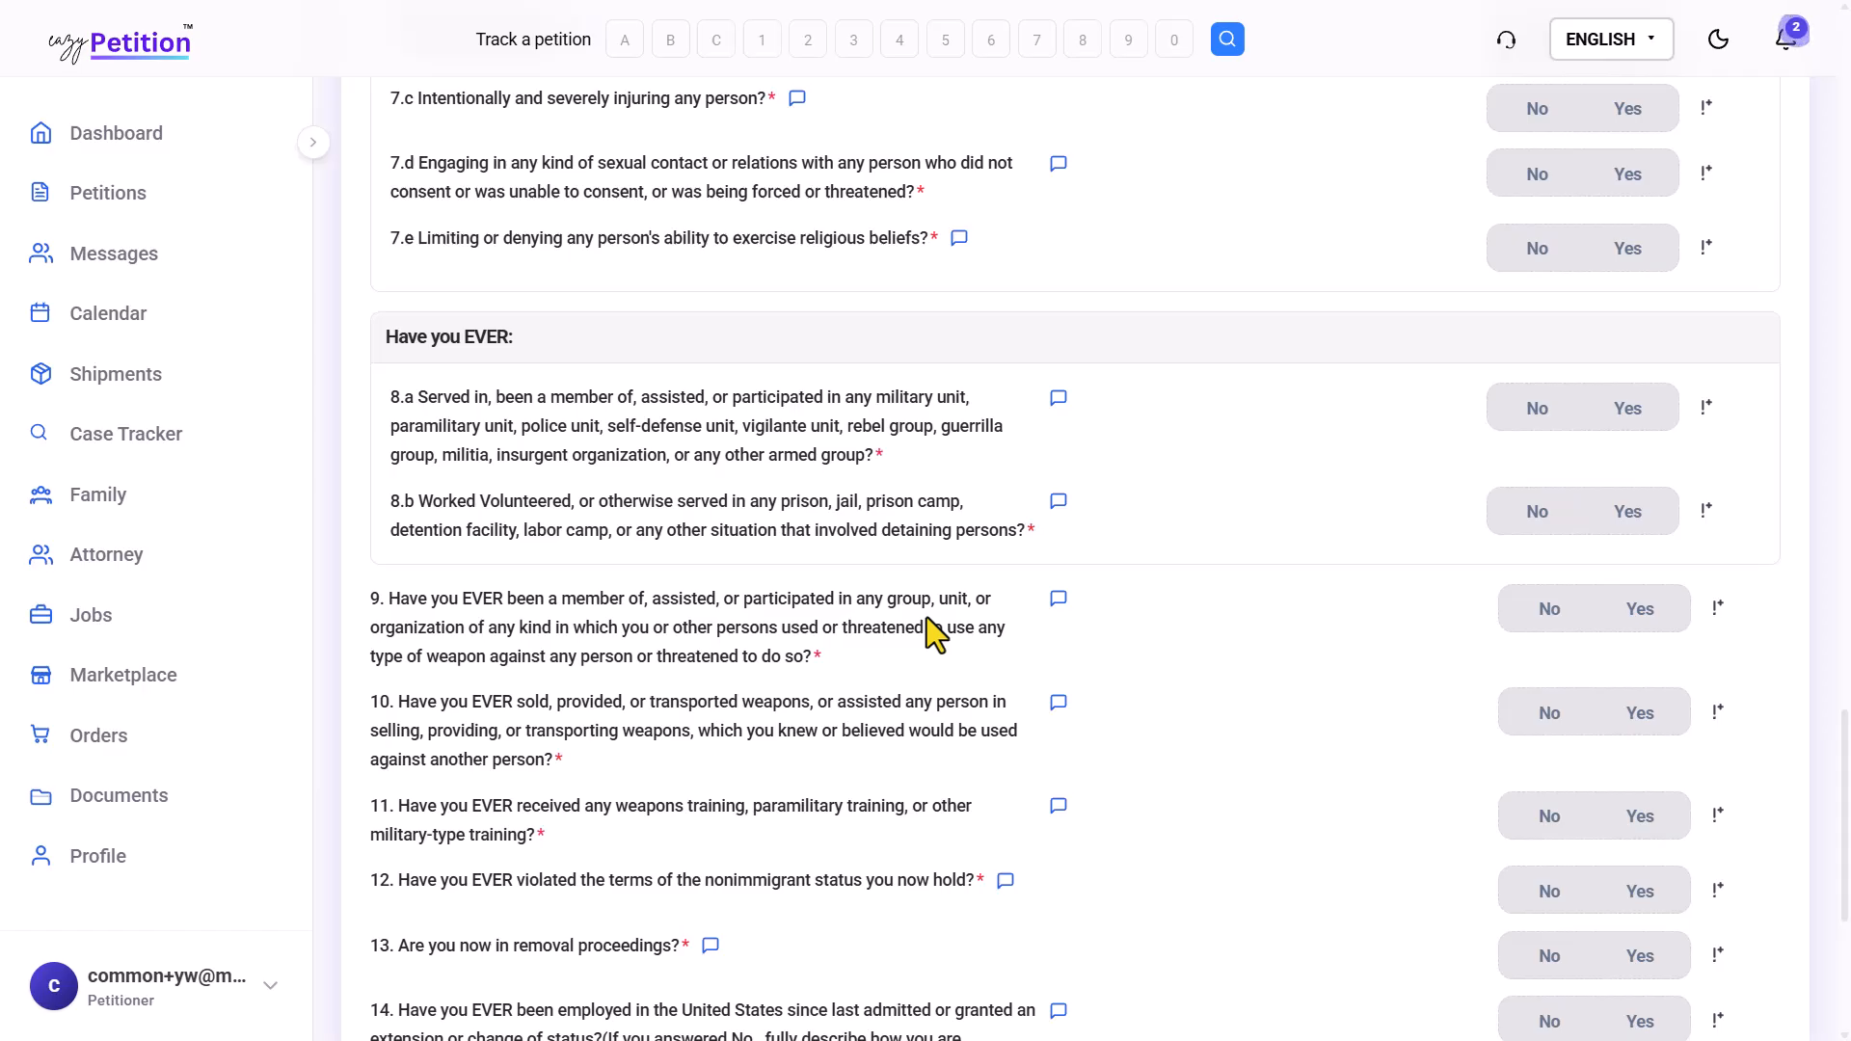
scroll(928, 617, down, 2)
scroll(928, 617, down, 1)
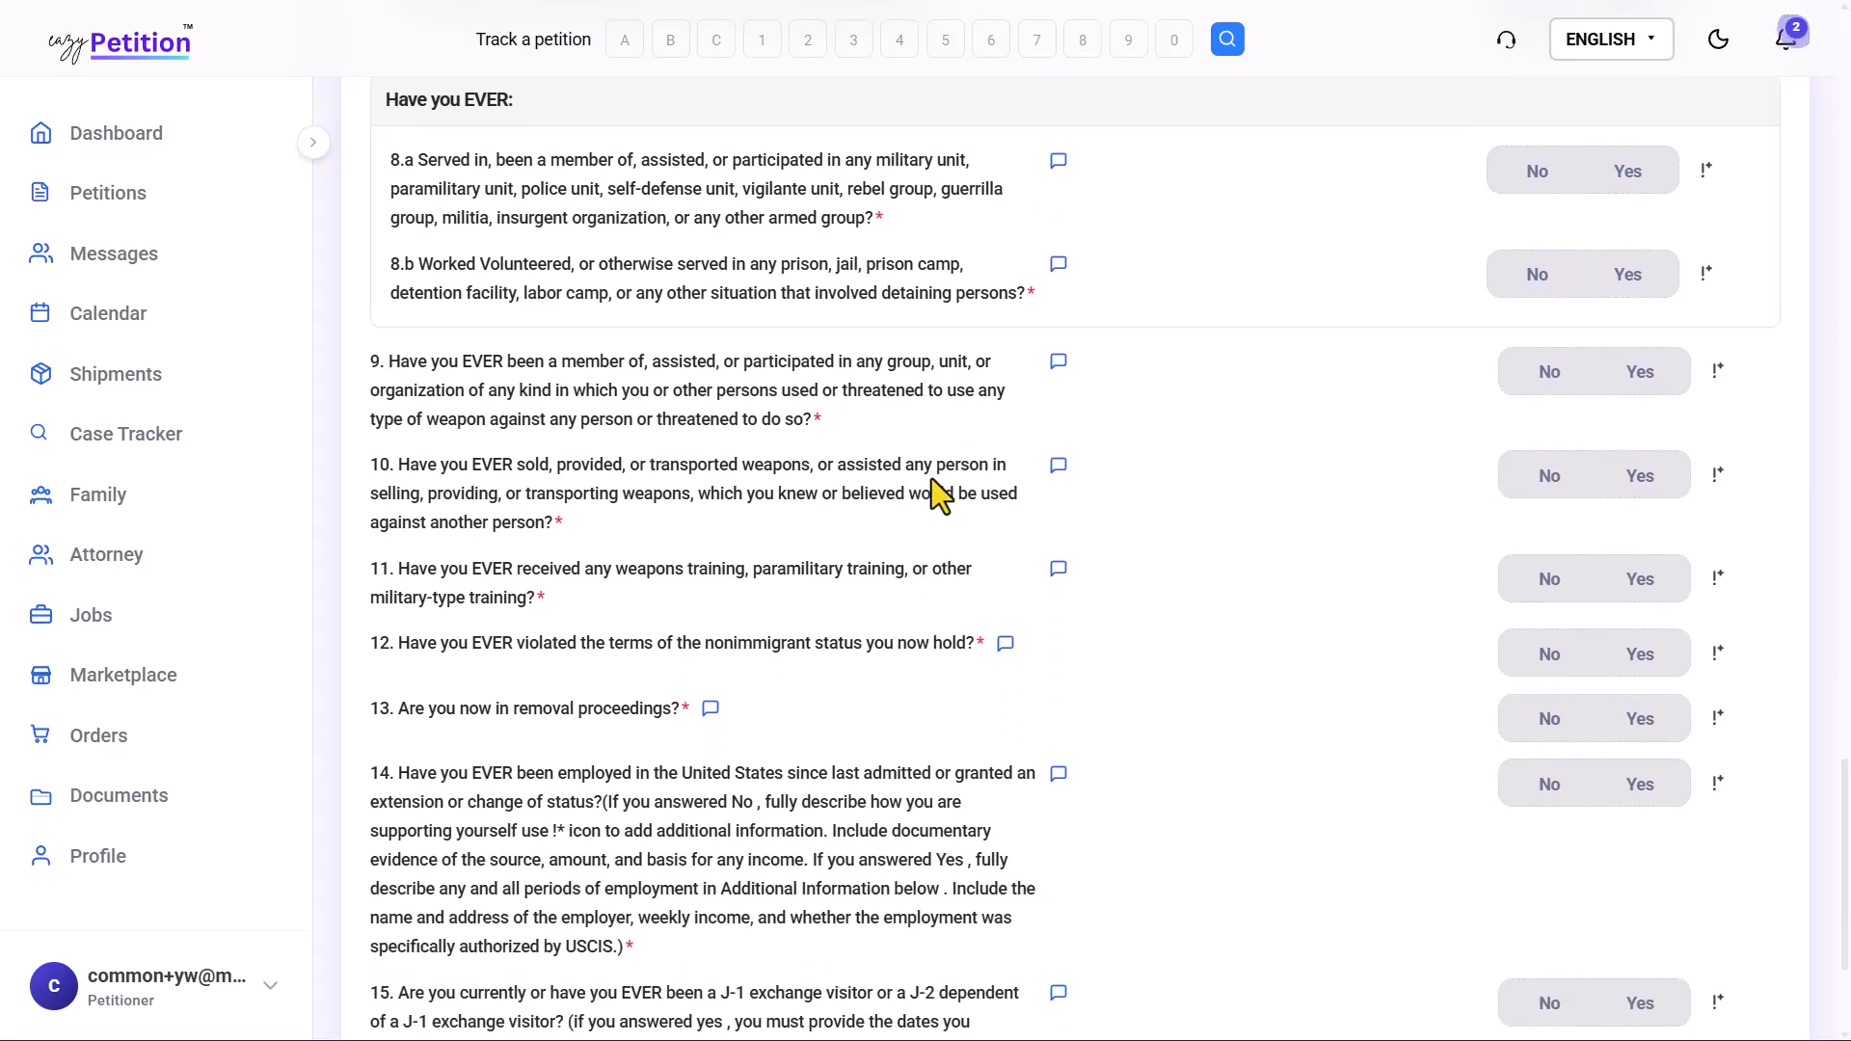
scroll(932, 478, down, 1)
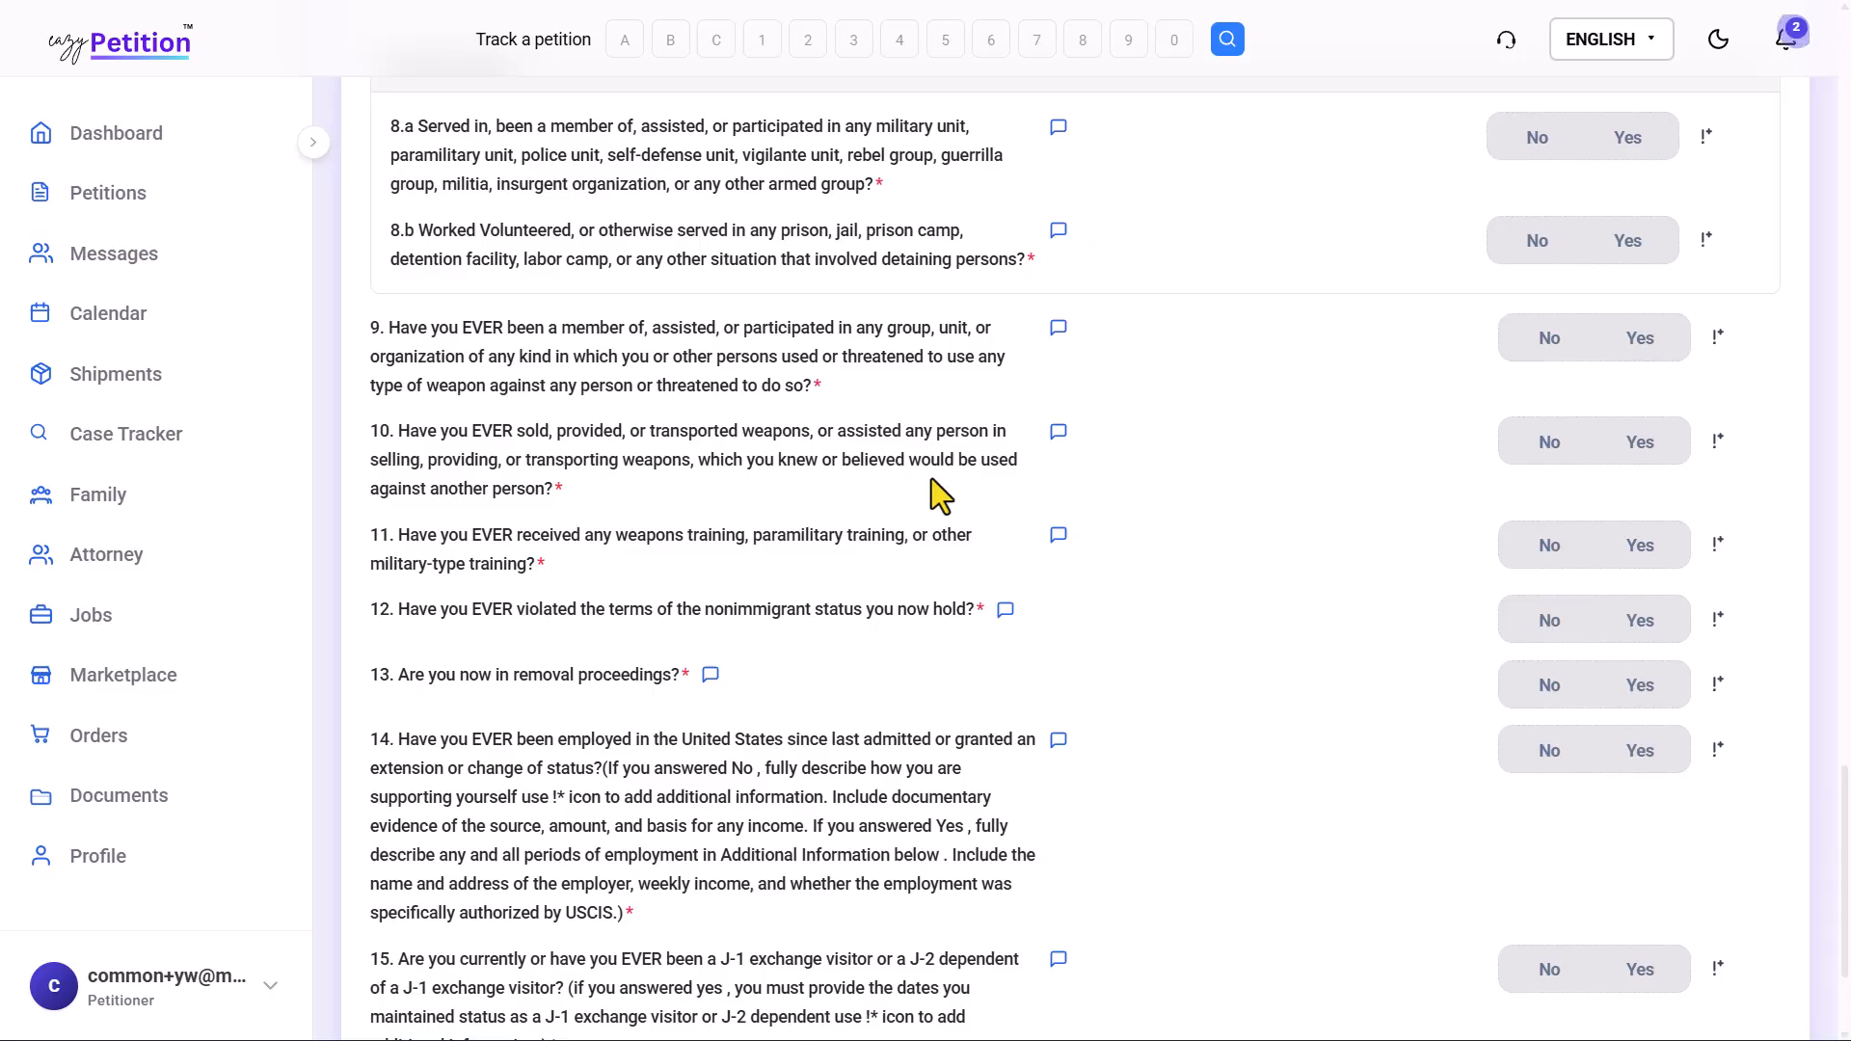
Read questions 12 and 13 in Part 4 on nonimmigrant status violations and removal proceedings
drag(419, 611, 969, 614)
click(967, 604)
scroll(800, 706, down, 1)
drag(408, 582, 634, 577)
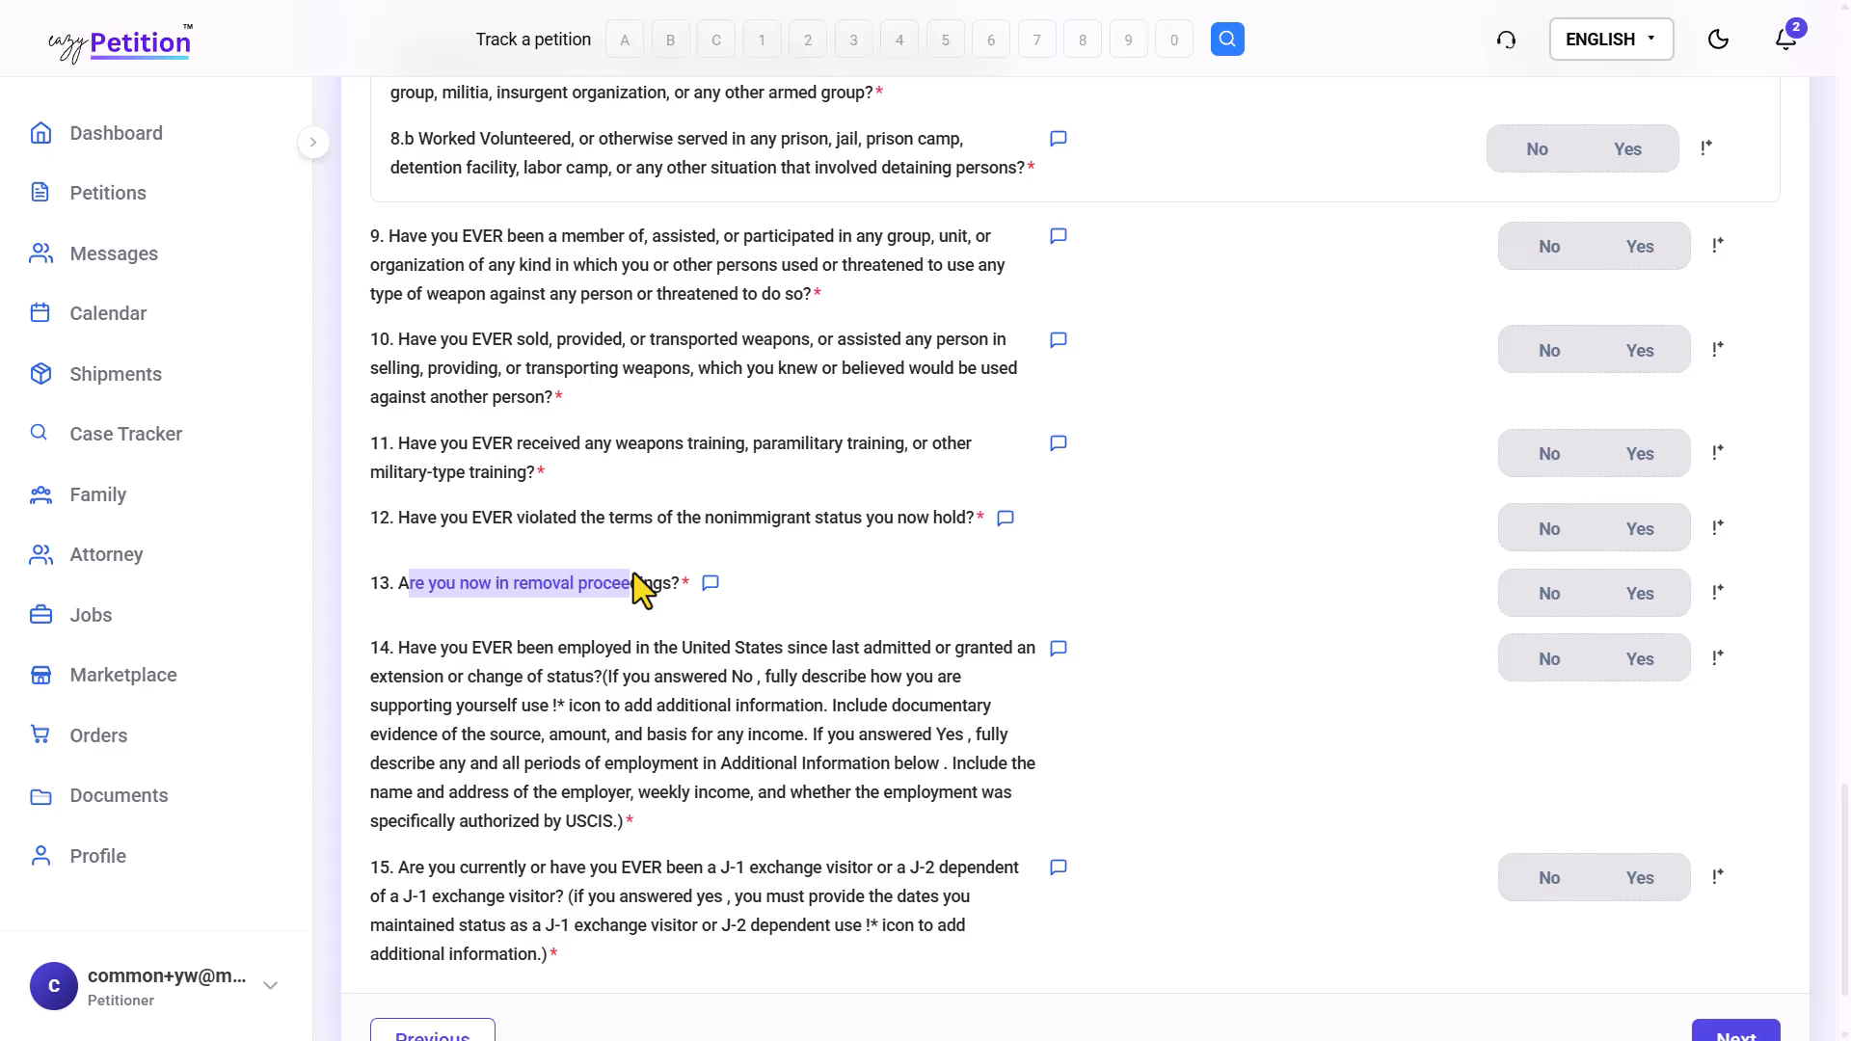
click(633, 577)
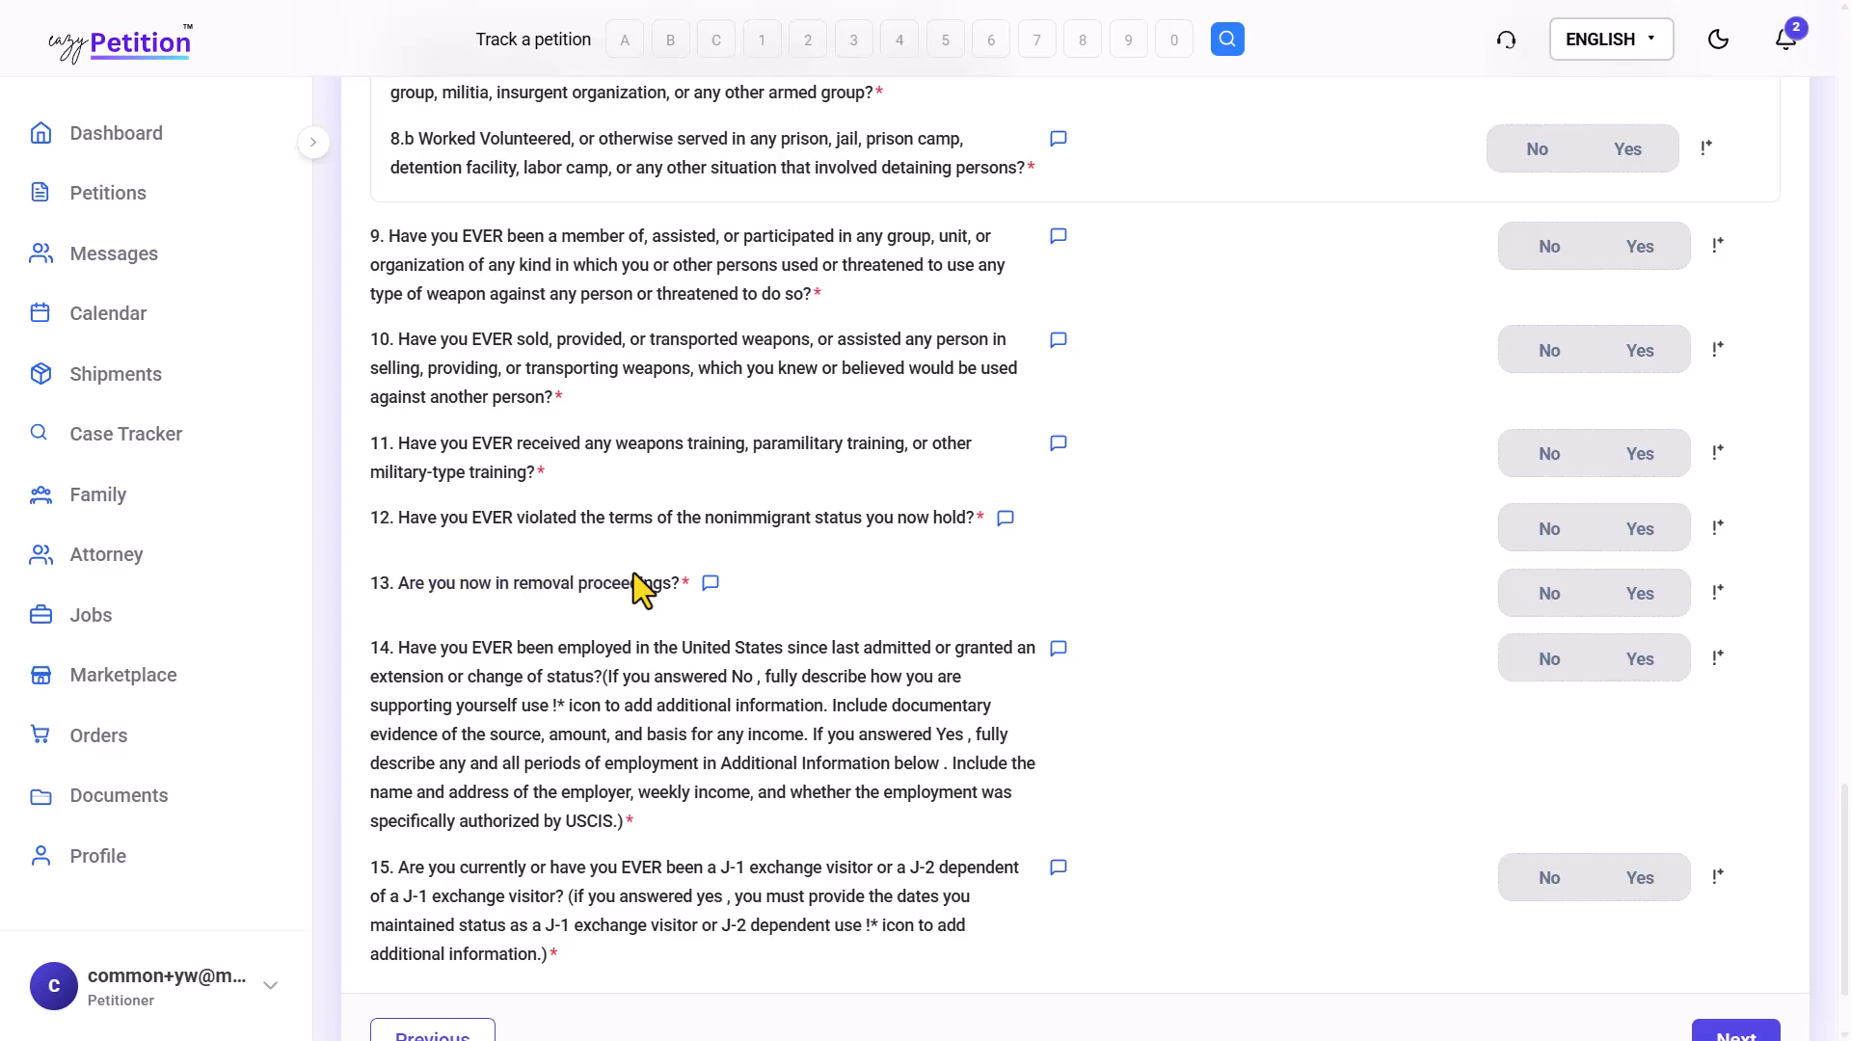
Read question 14 in Part 4 on employment in the United States and its instructions for No and Yes answers
scroll(634, 573, down, 2)
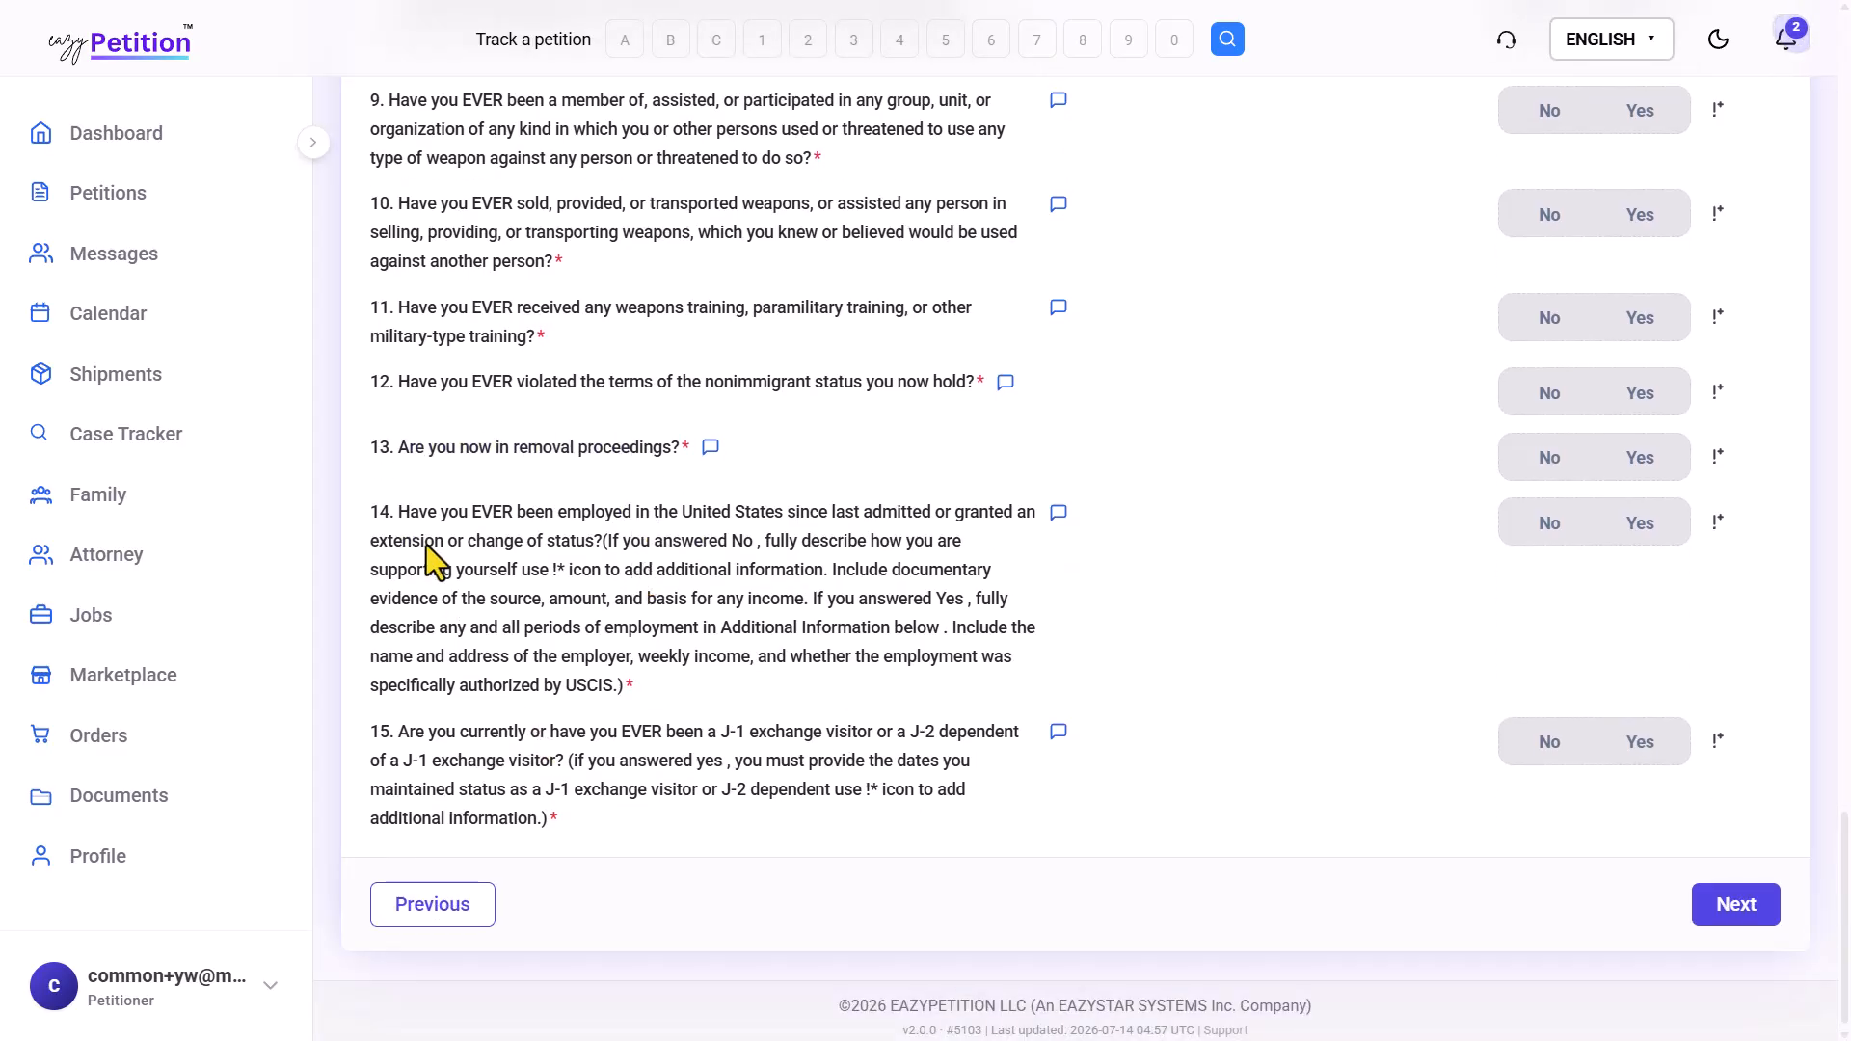
drag(393, 482, 988, 510)
click(824, 505)
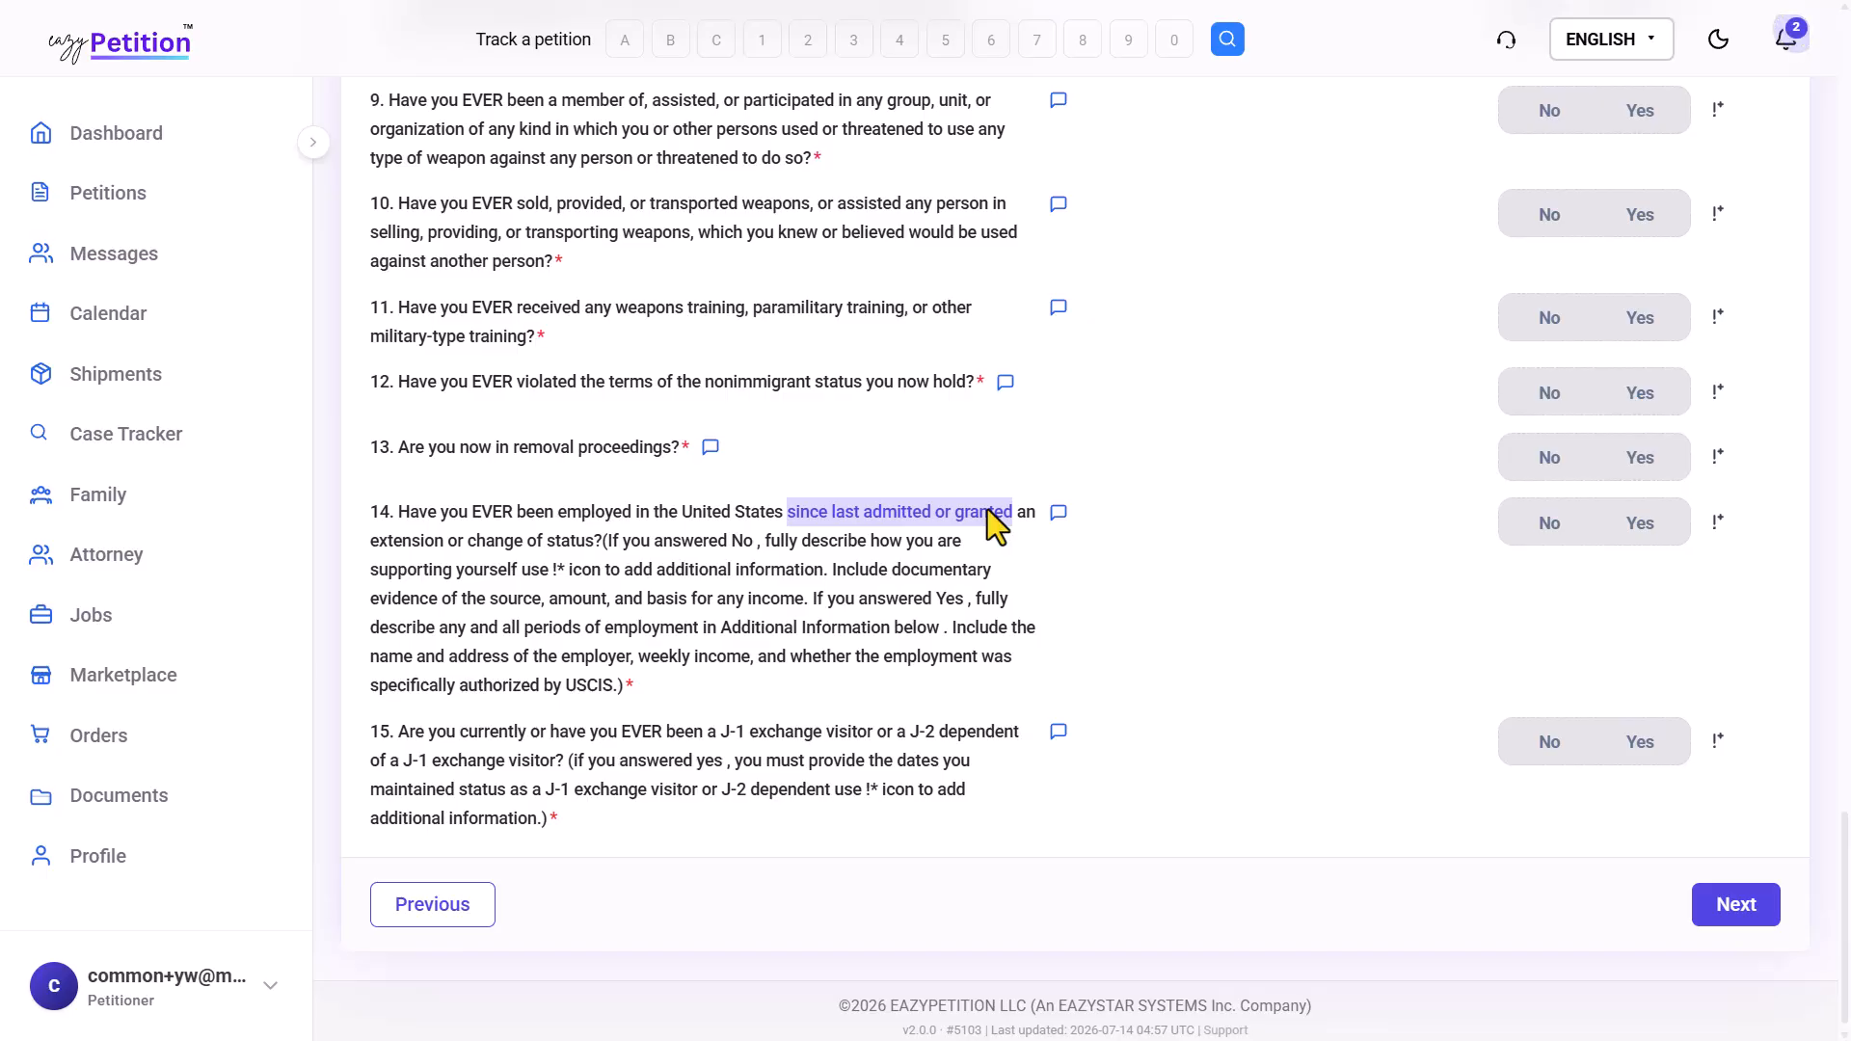
click(988, 511)
drag(395, 543, 567, 546)
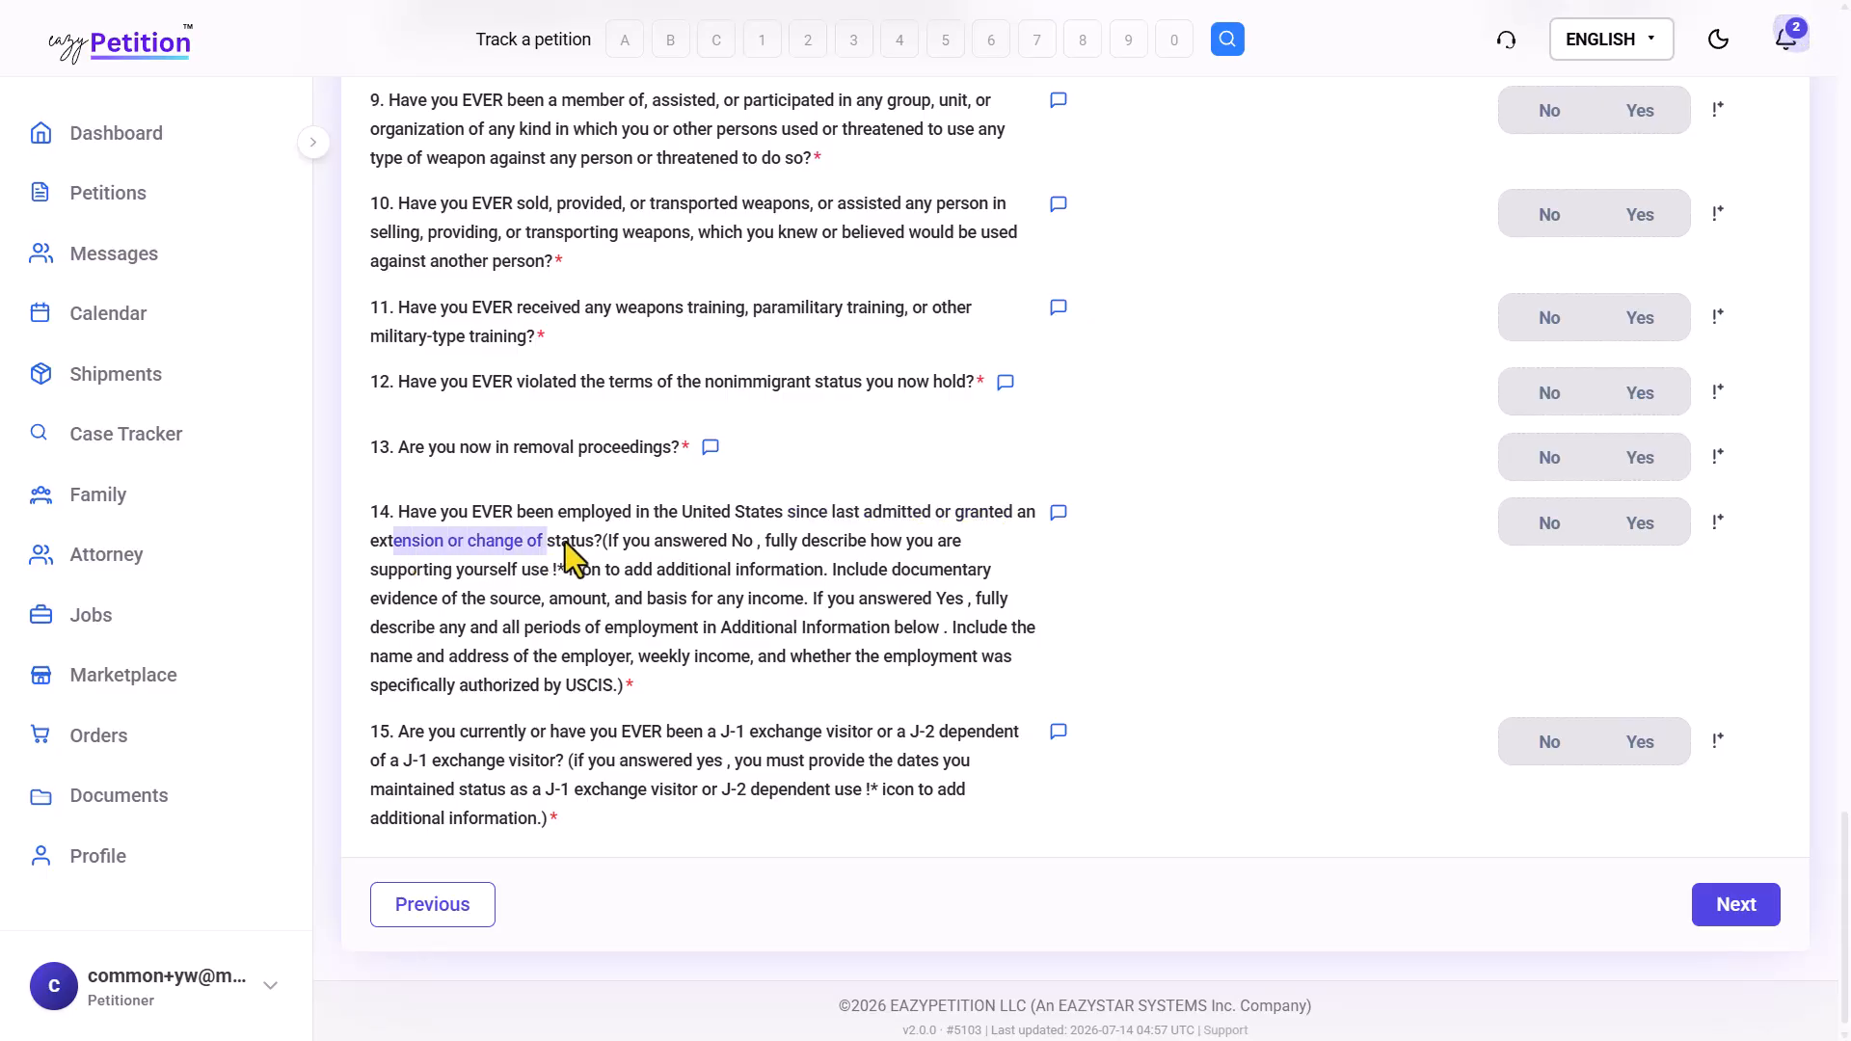
click(588, 545)
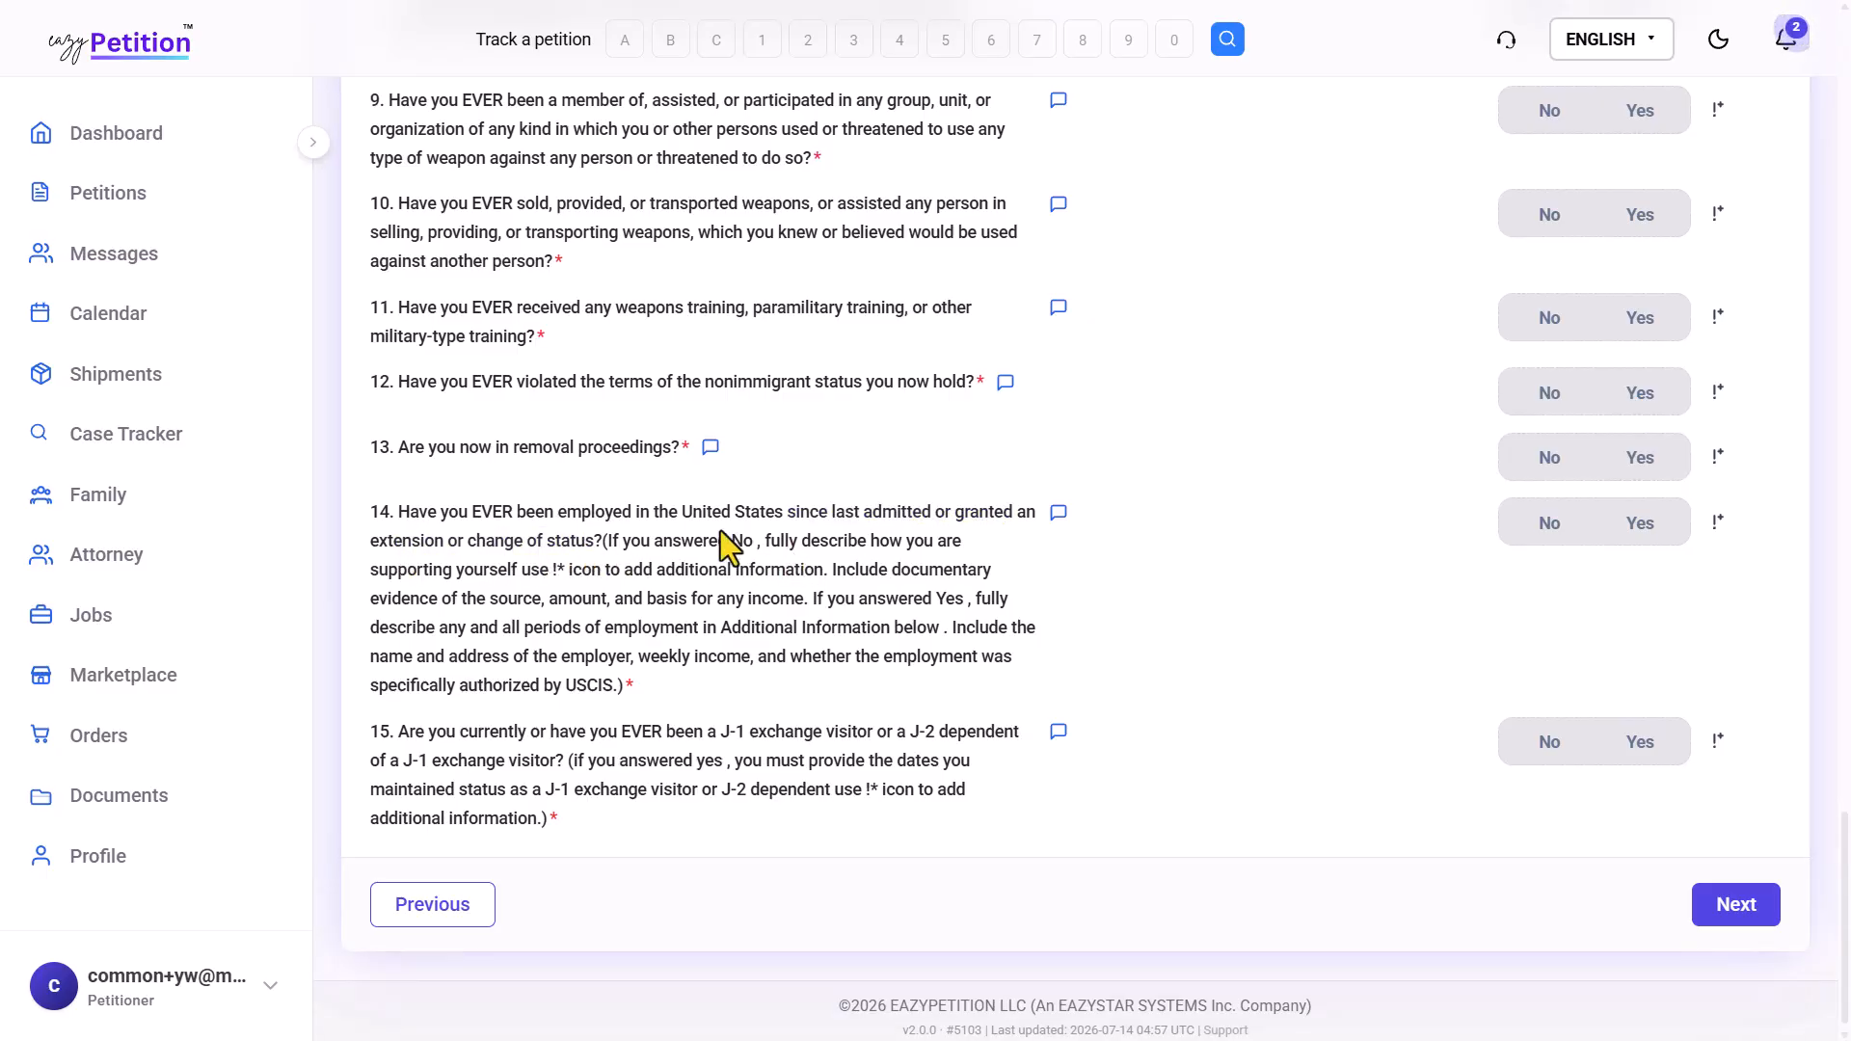
drag(731, 540, 538, 569)
click(538, 569)
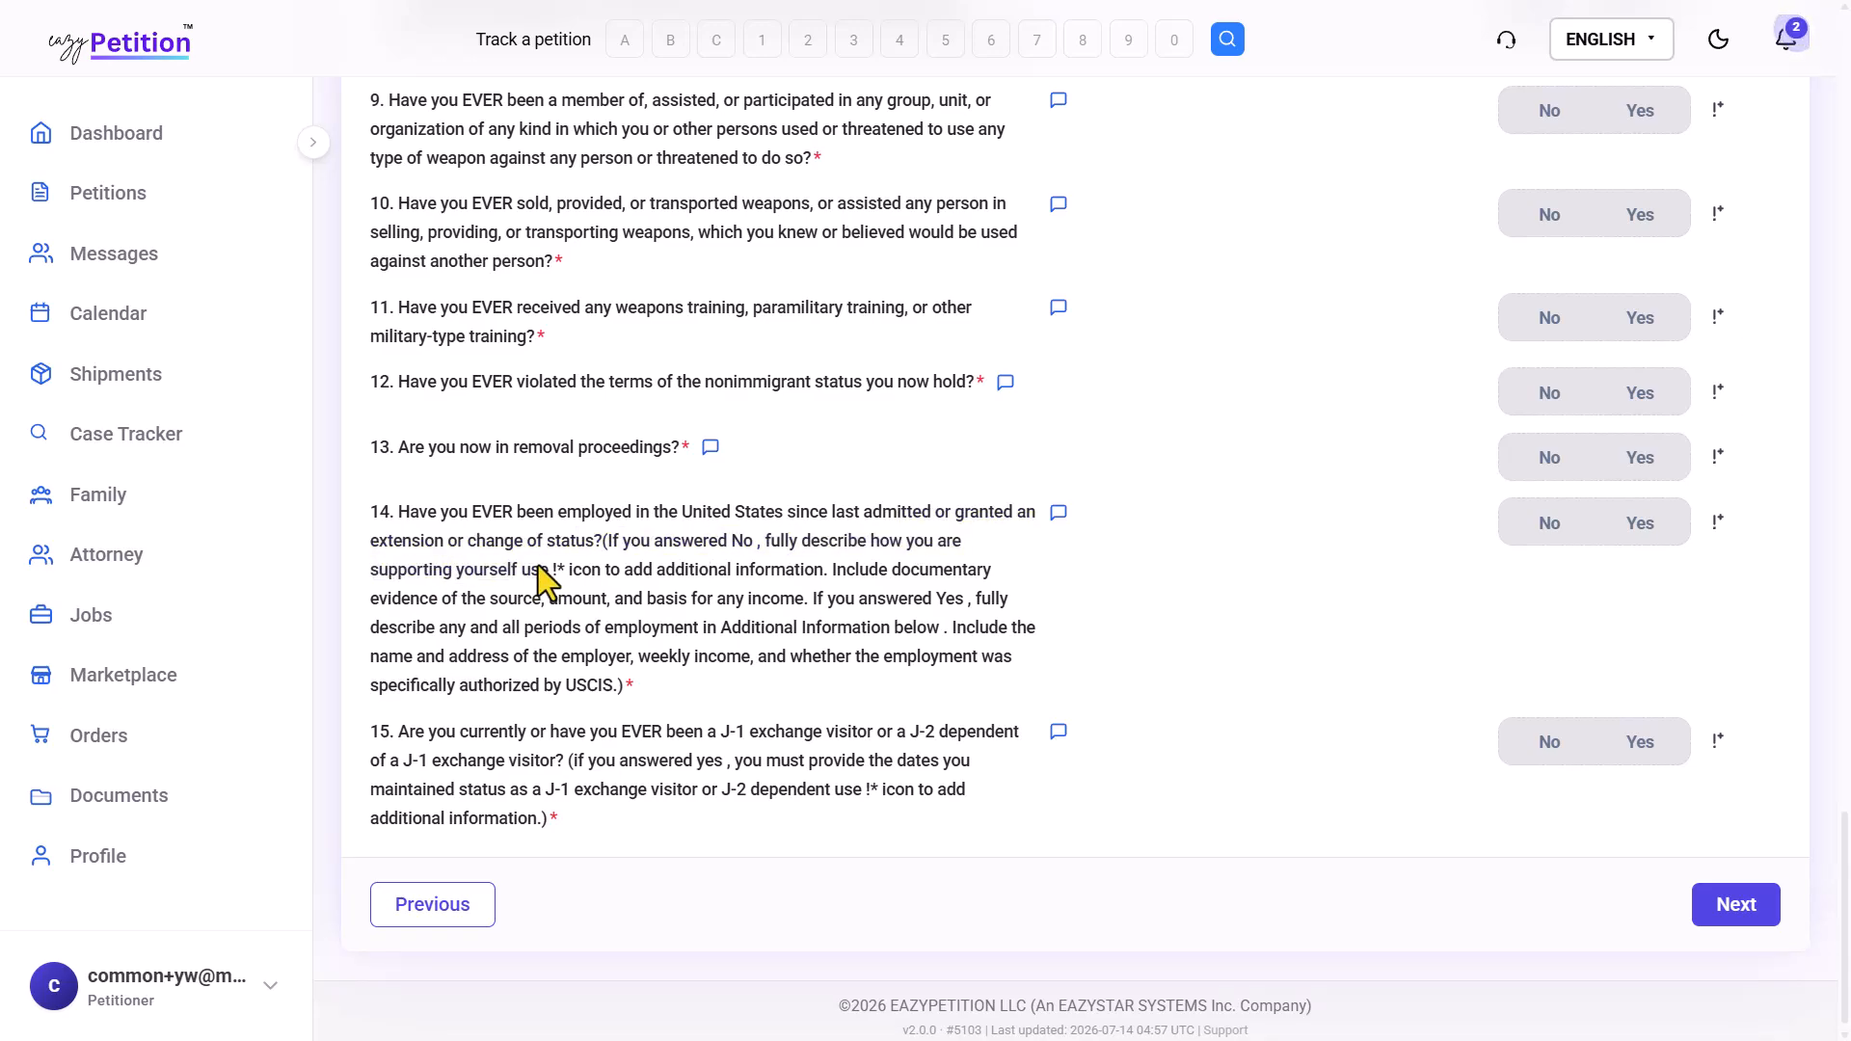
Open the additional details field for question 14 and check the extra information option beside the other Part 4 questions
click(1721, 533)
click(1583, 766)
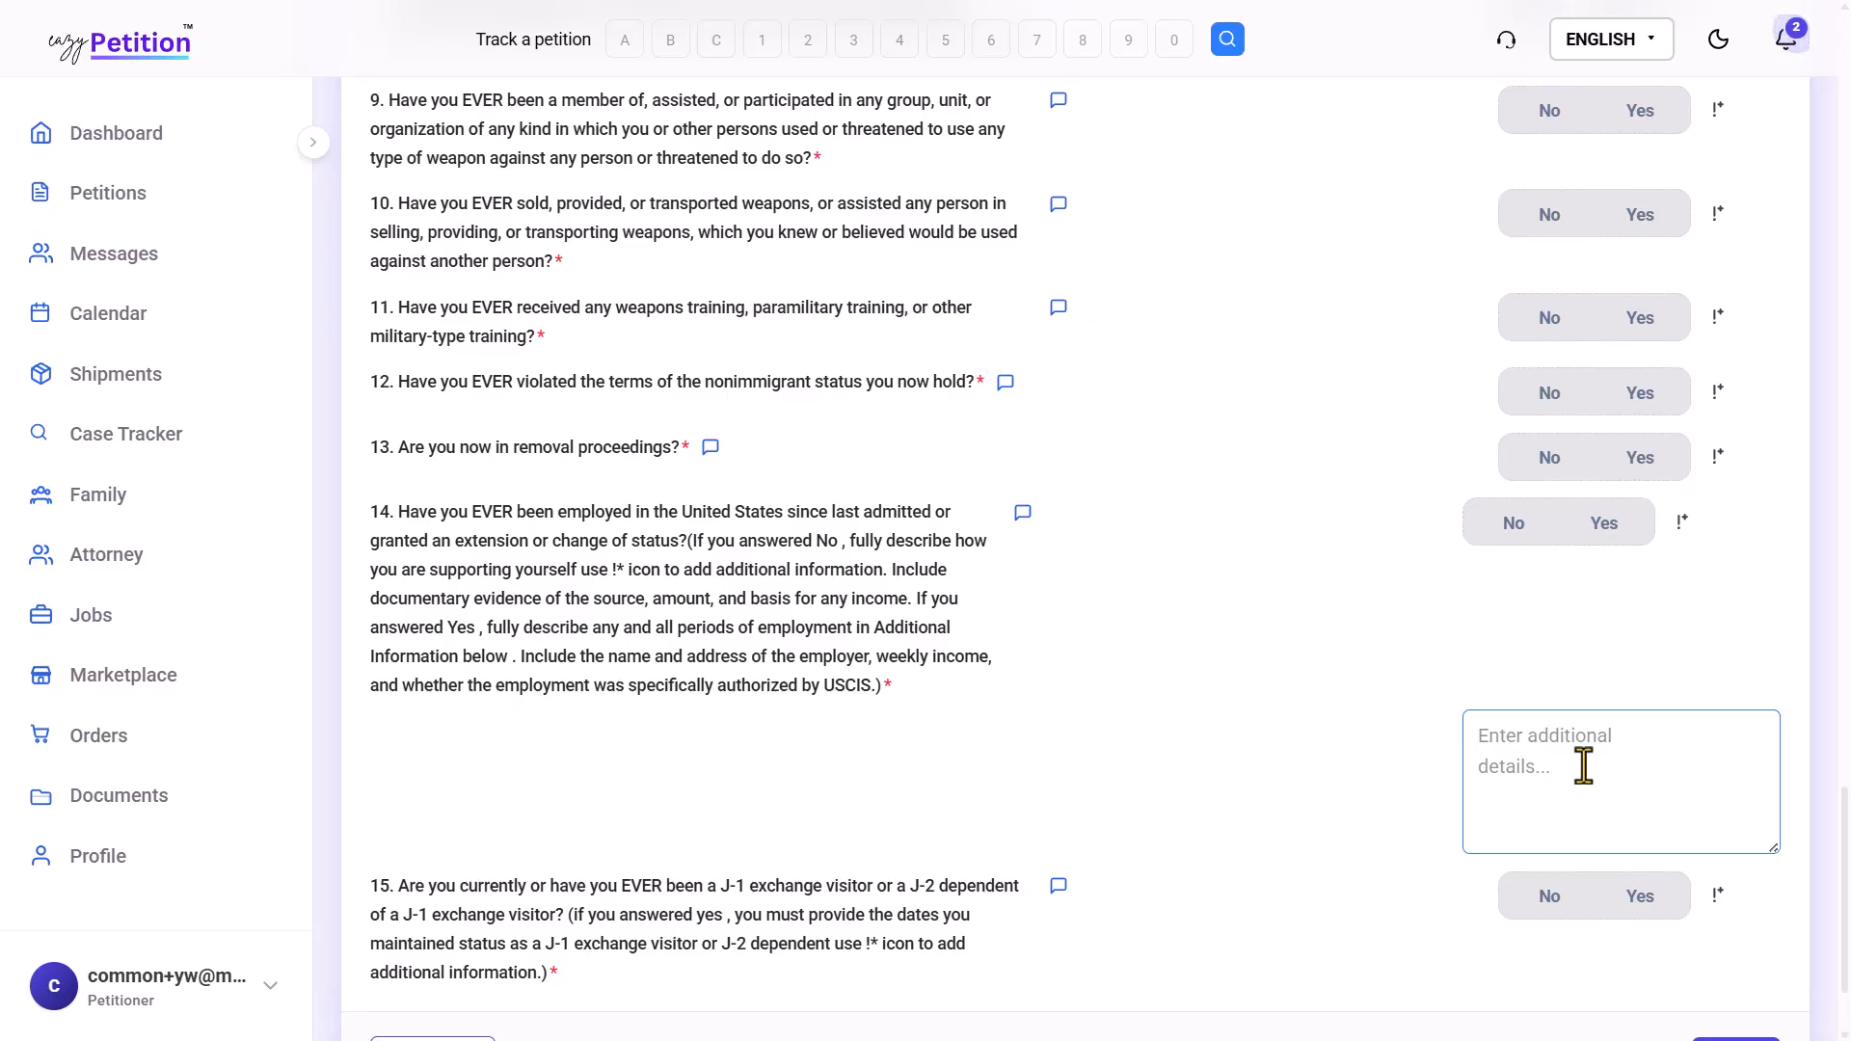
scroll(1584, 766, up, 12)
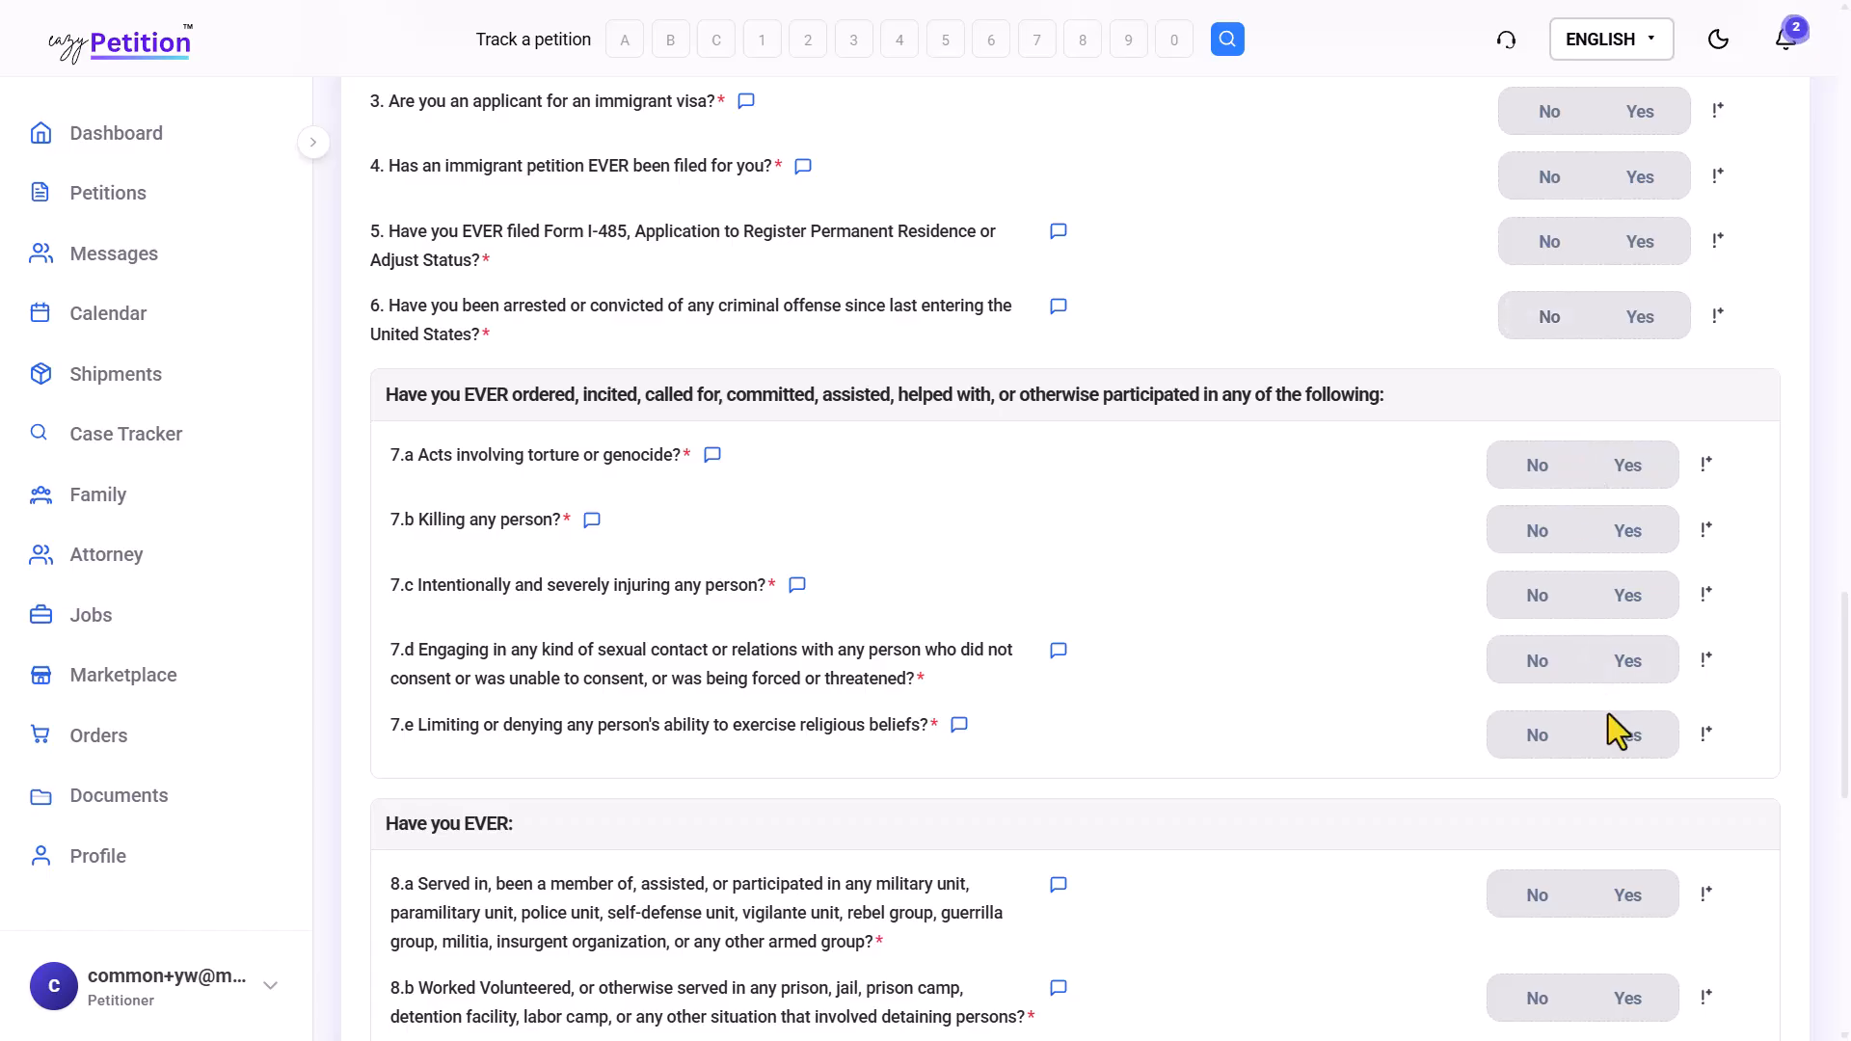
scroll(1608, 714, up, 5)
scroll(1639, 598, down, 2)
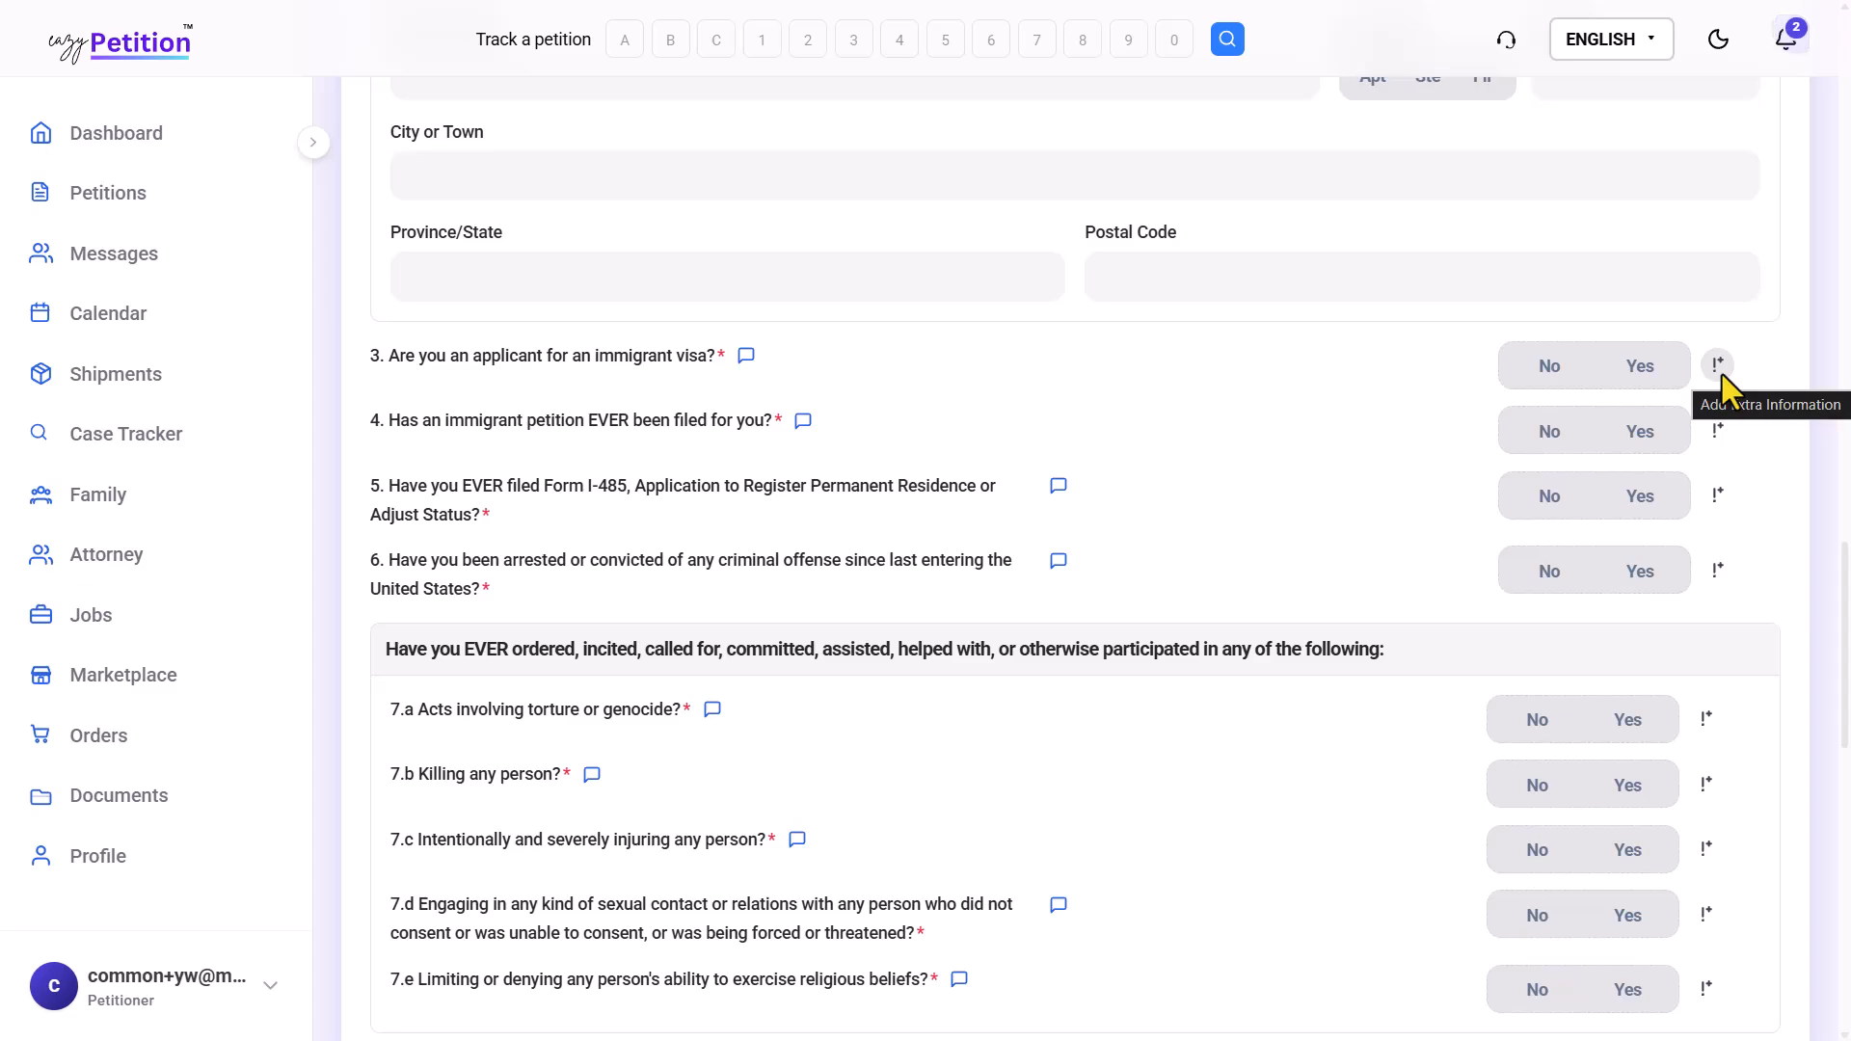
scroll(1723, 376, down, 13)
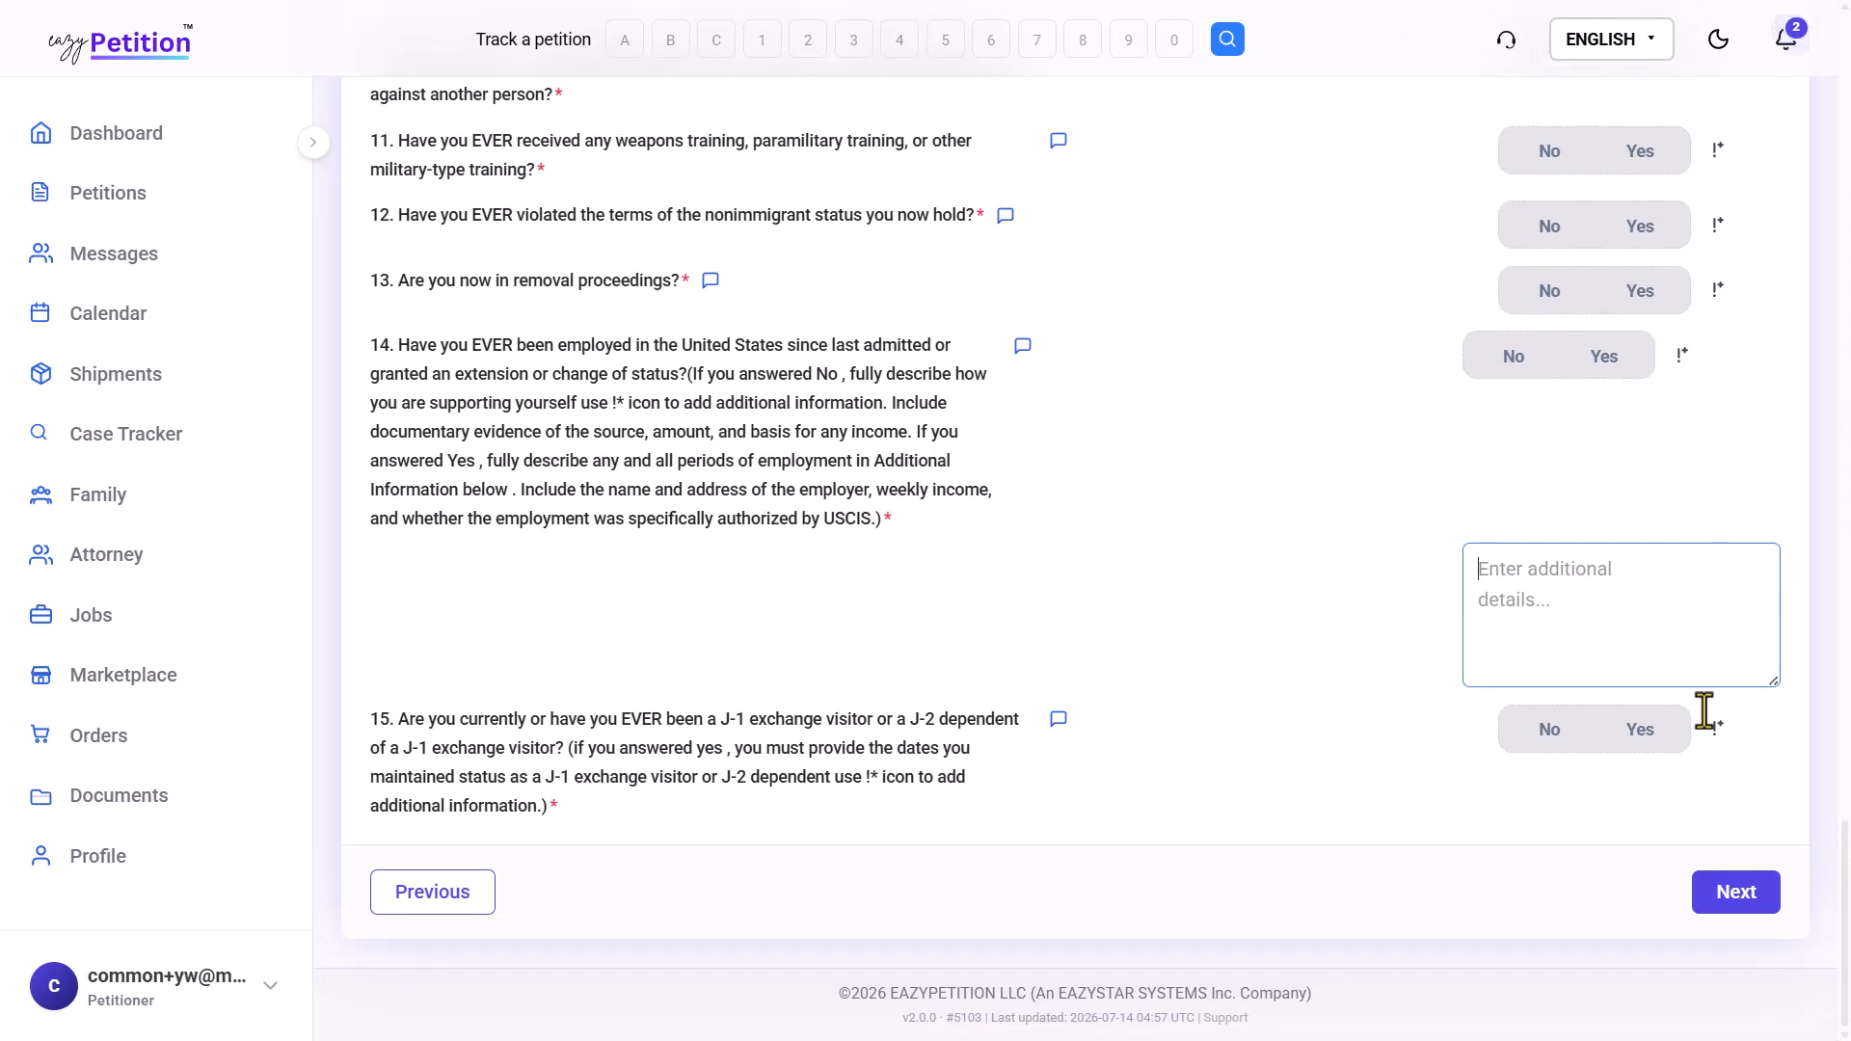
Go on to Part 5, Applicant's Contact Information, and review its telephone number and email address fields
click(1709, 887)
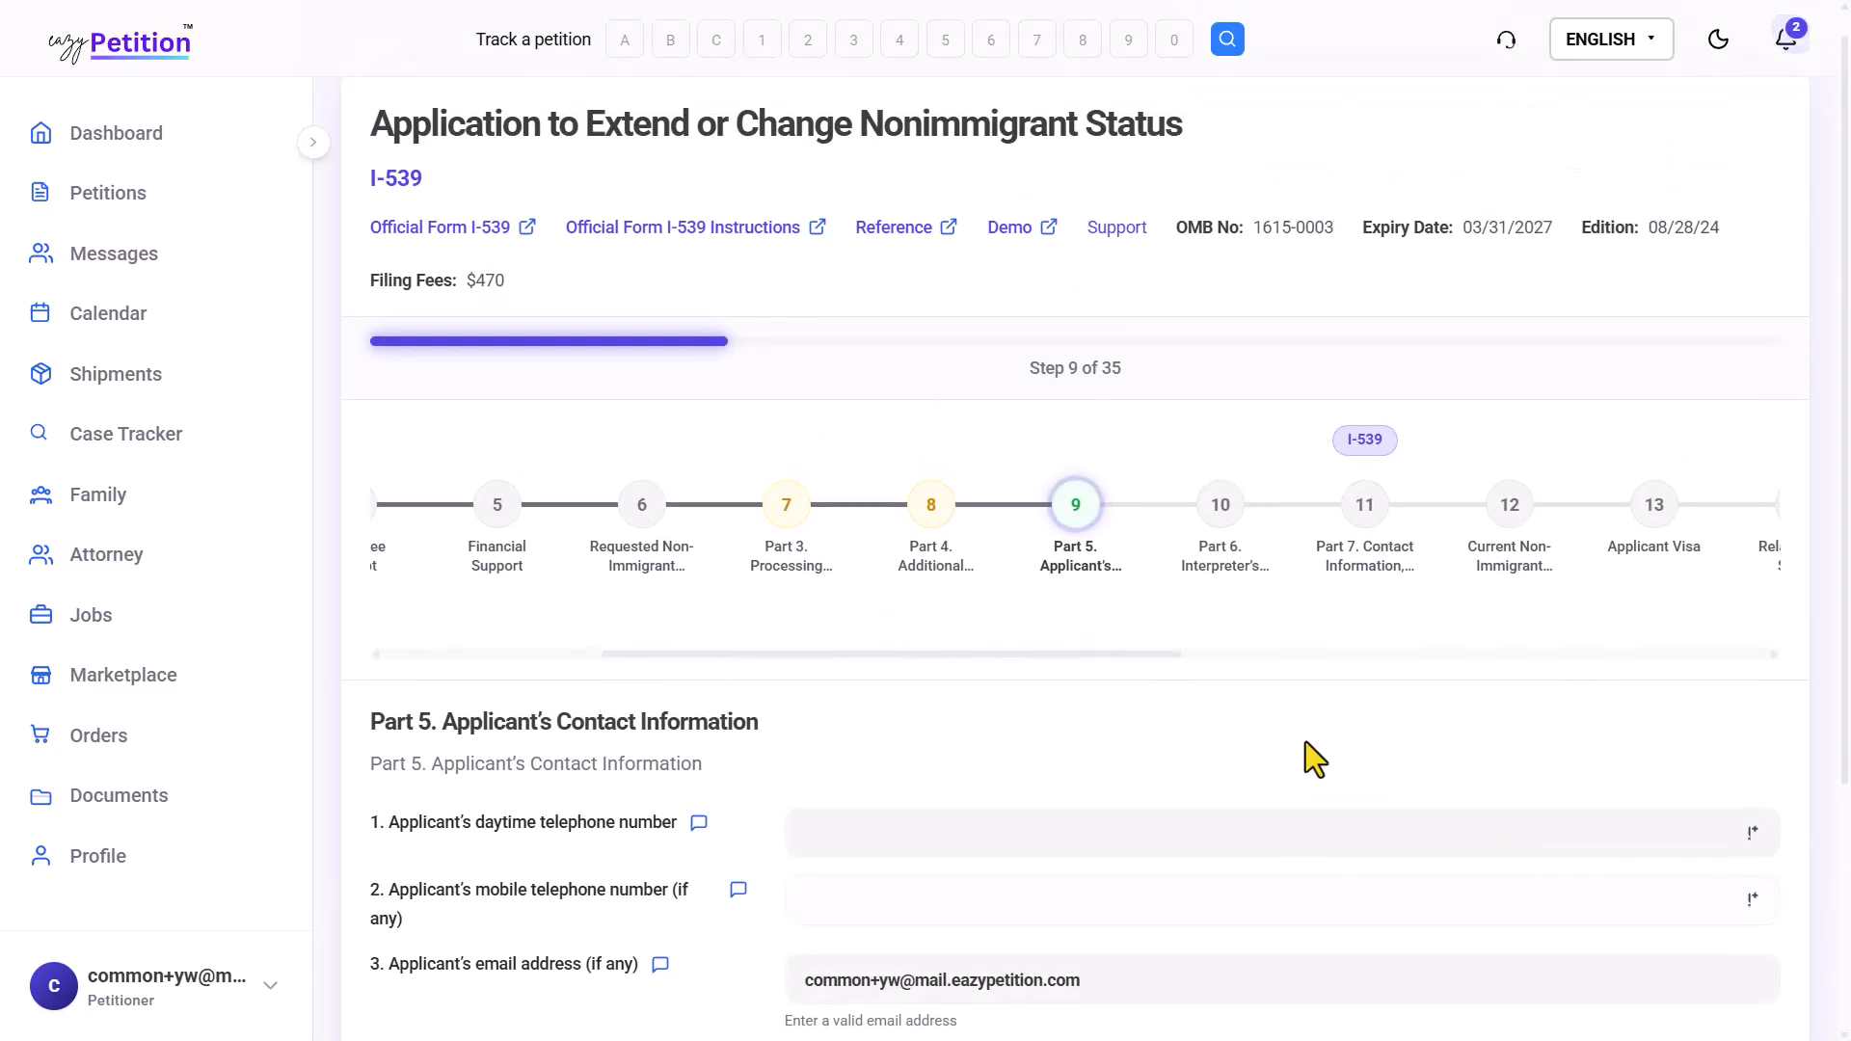
scroll(1293, 743, down, 3)
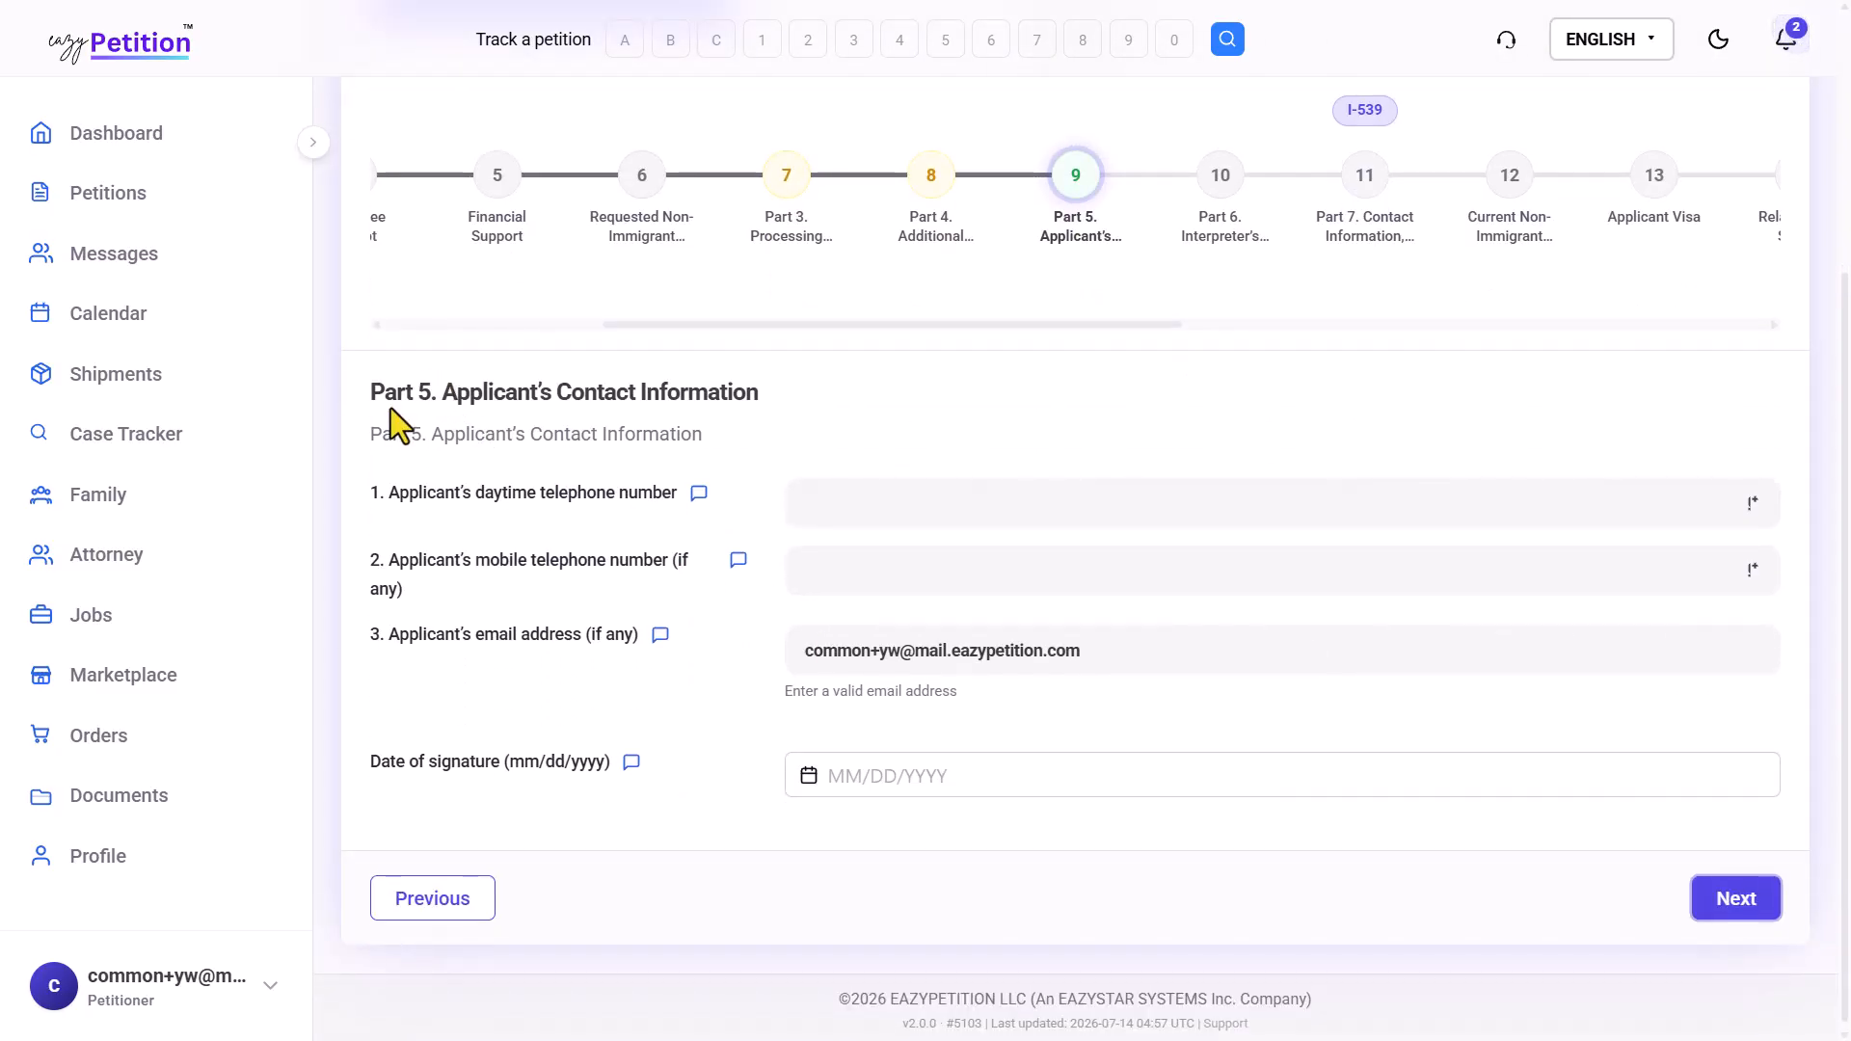
drag(386, 396, 681, 401)
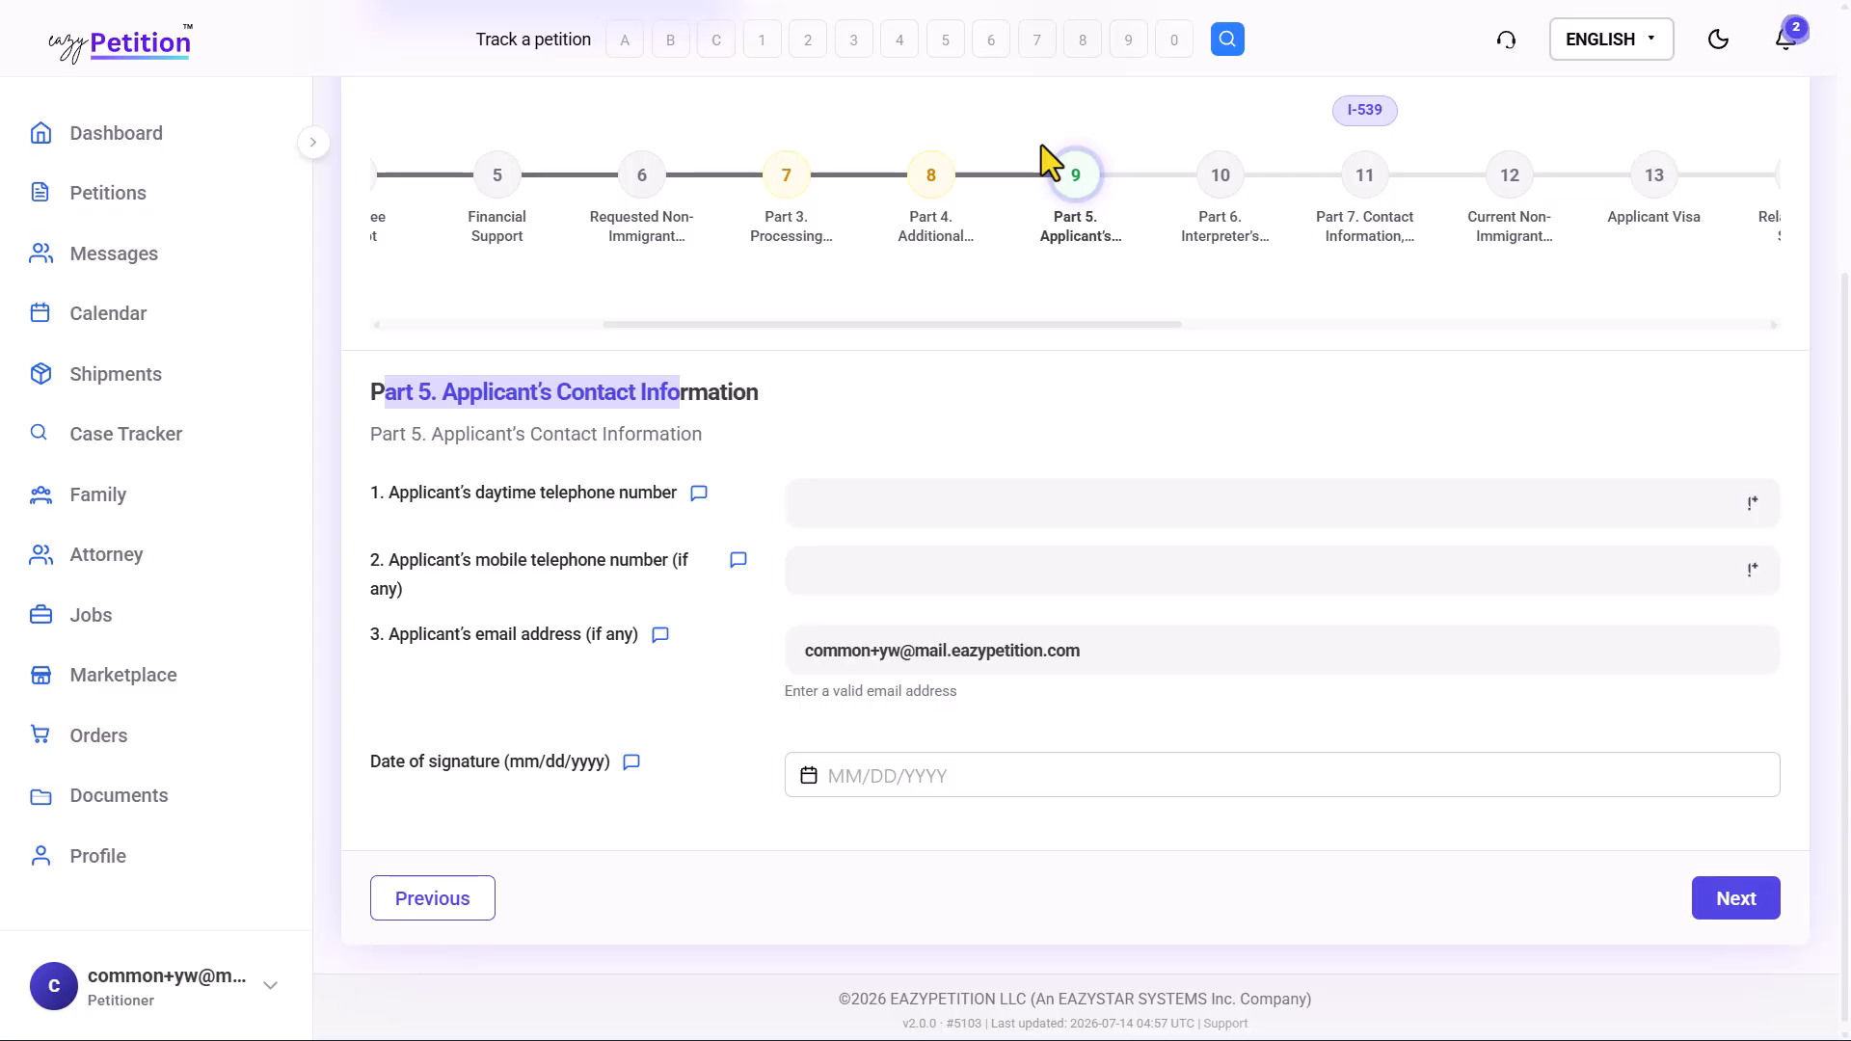
click(407, 492)
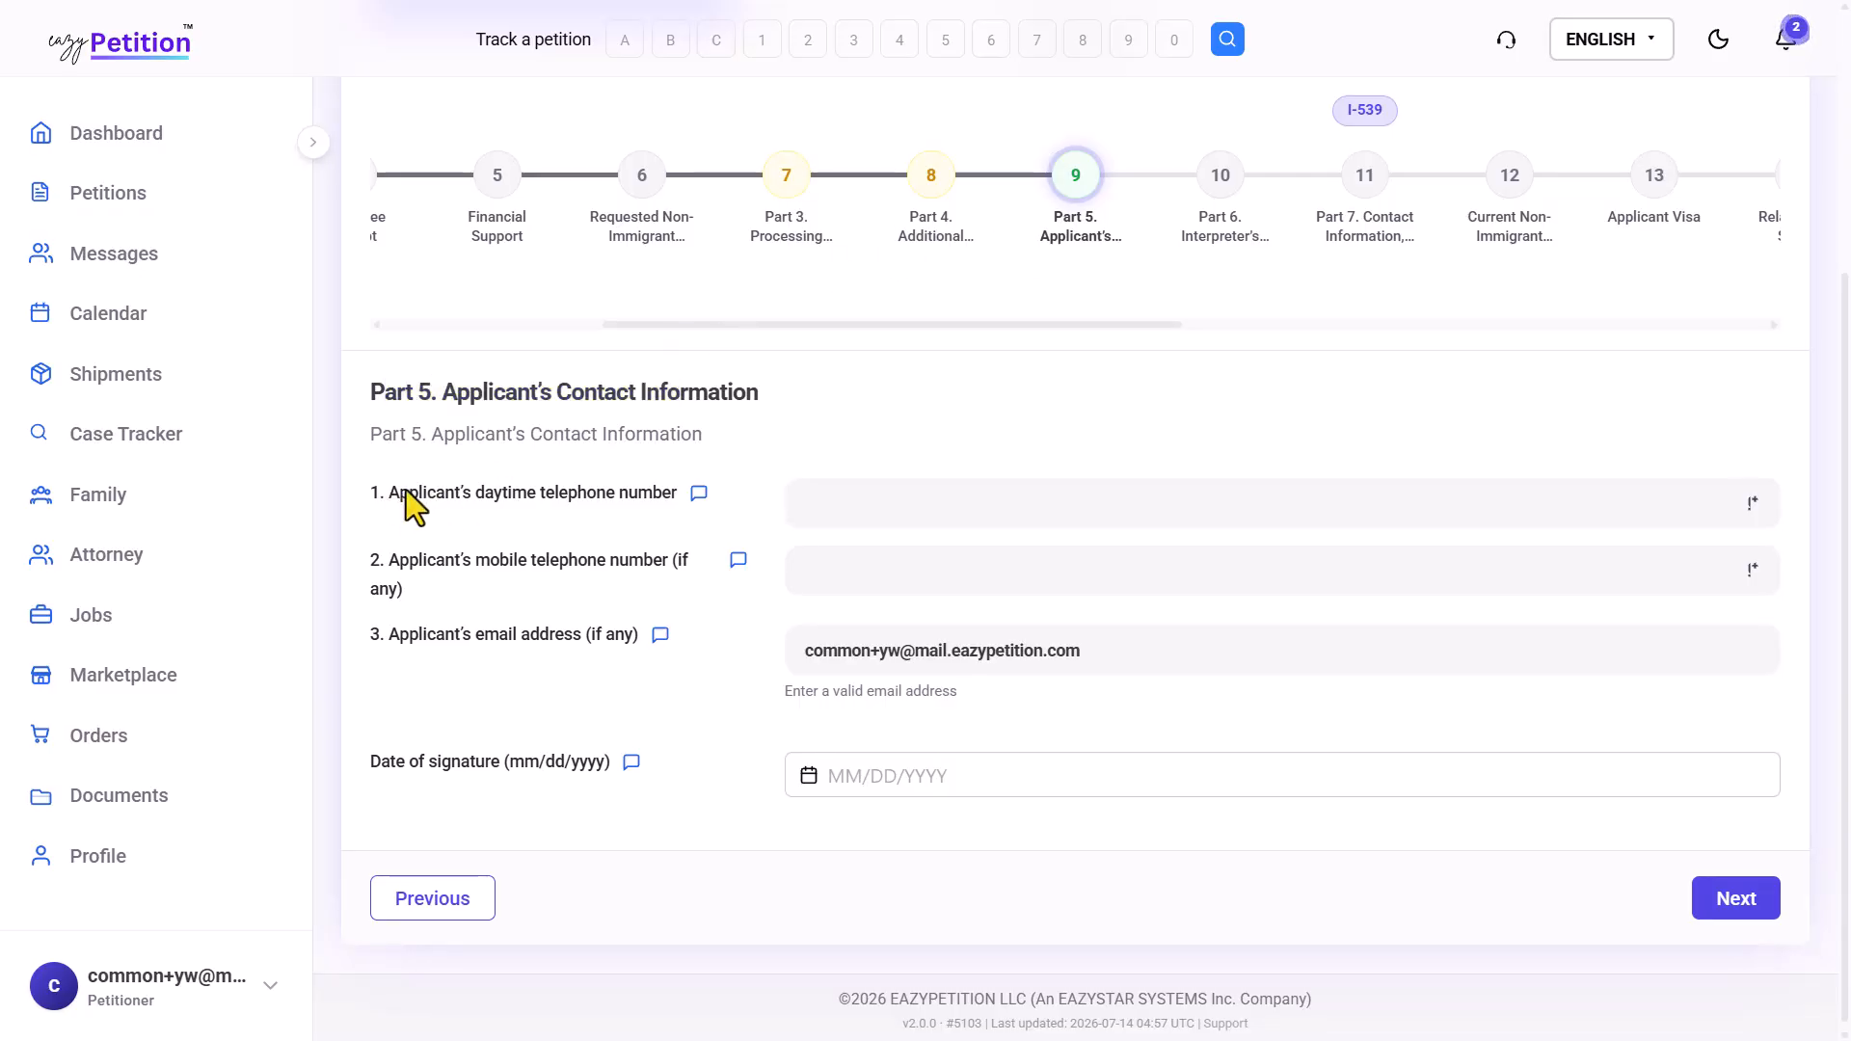
drag(488, 545, 477, 616)
click(477, 616)
drag(391, 652, 575, 639)
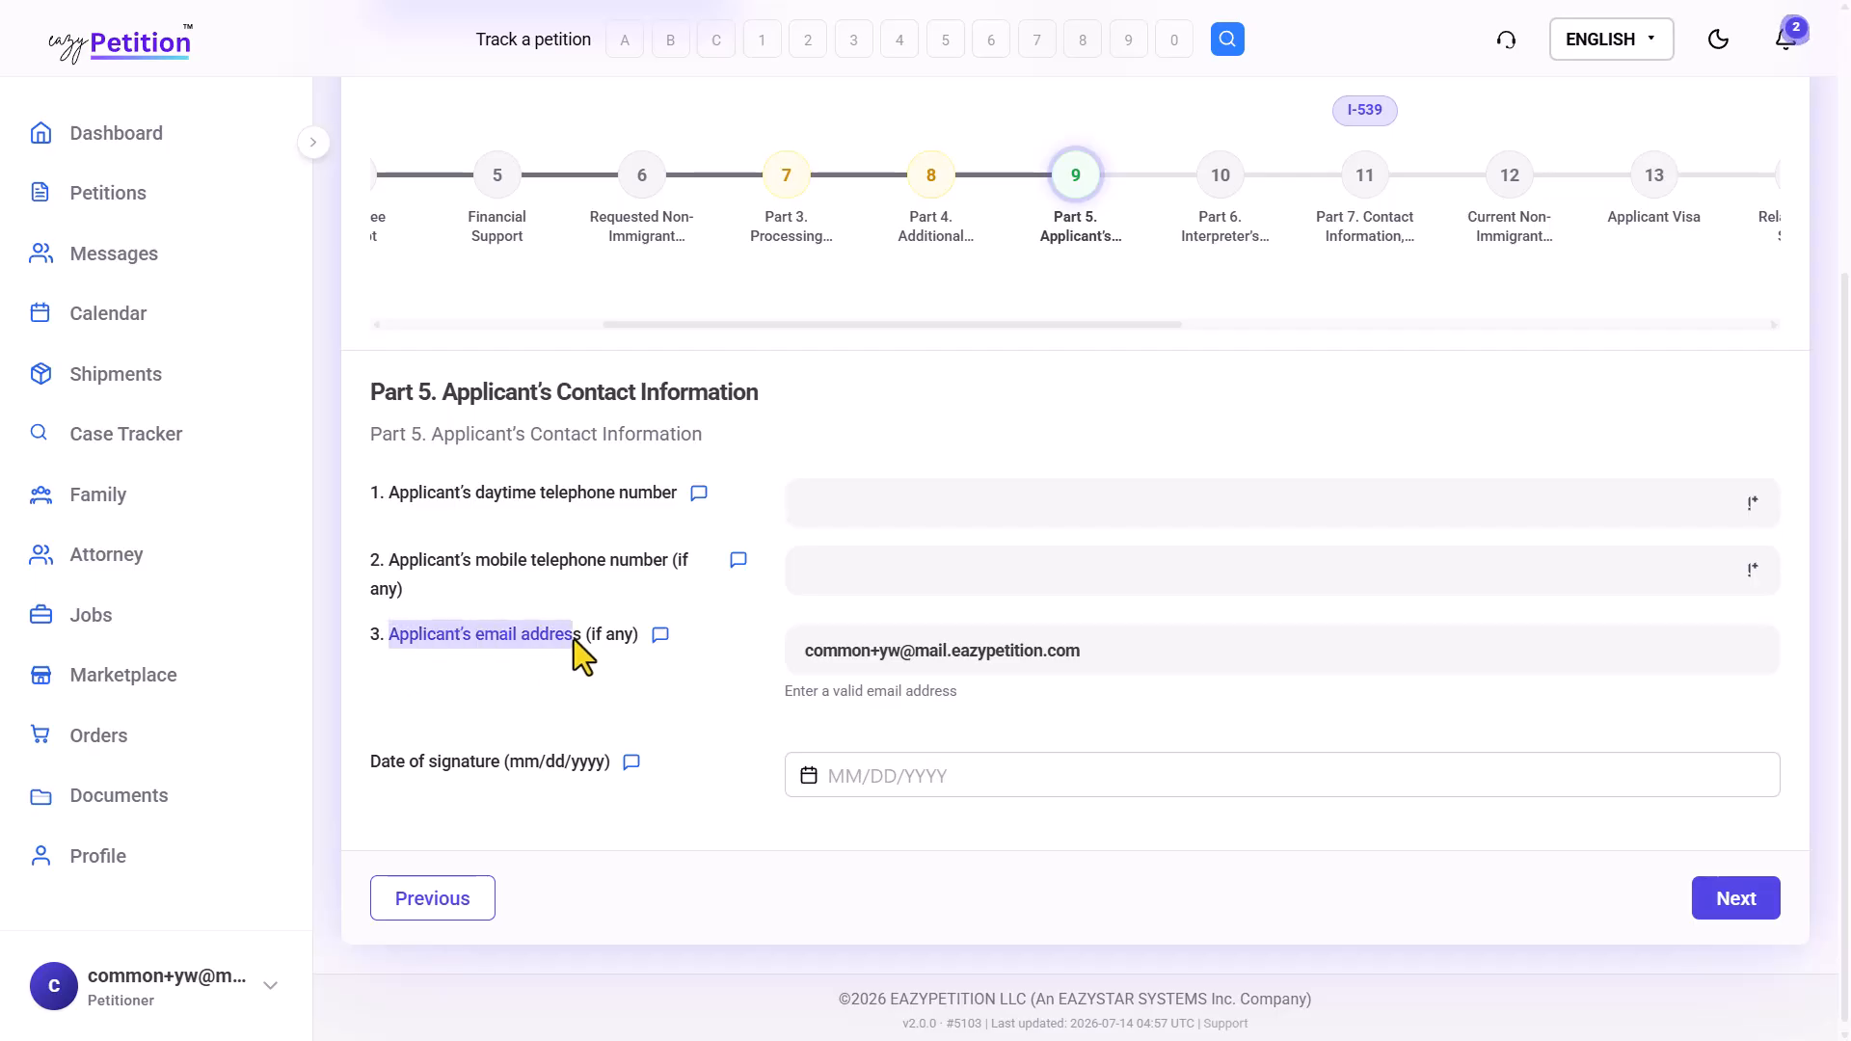
click(574, 640)
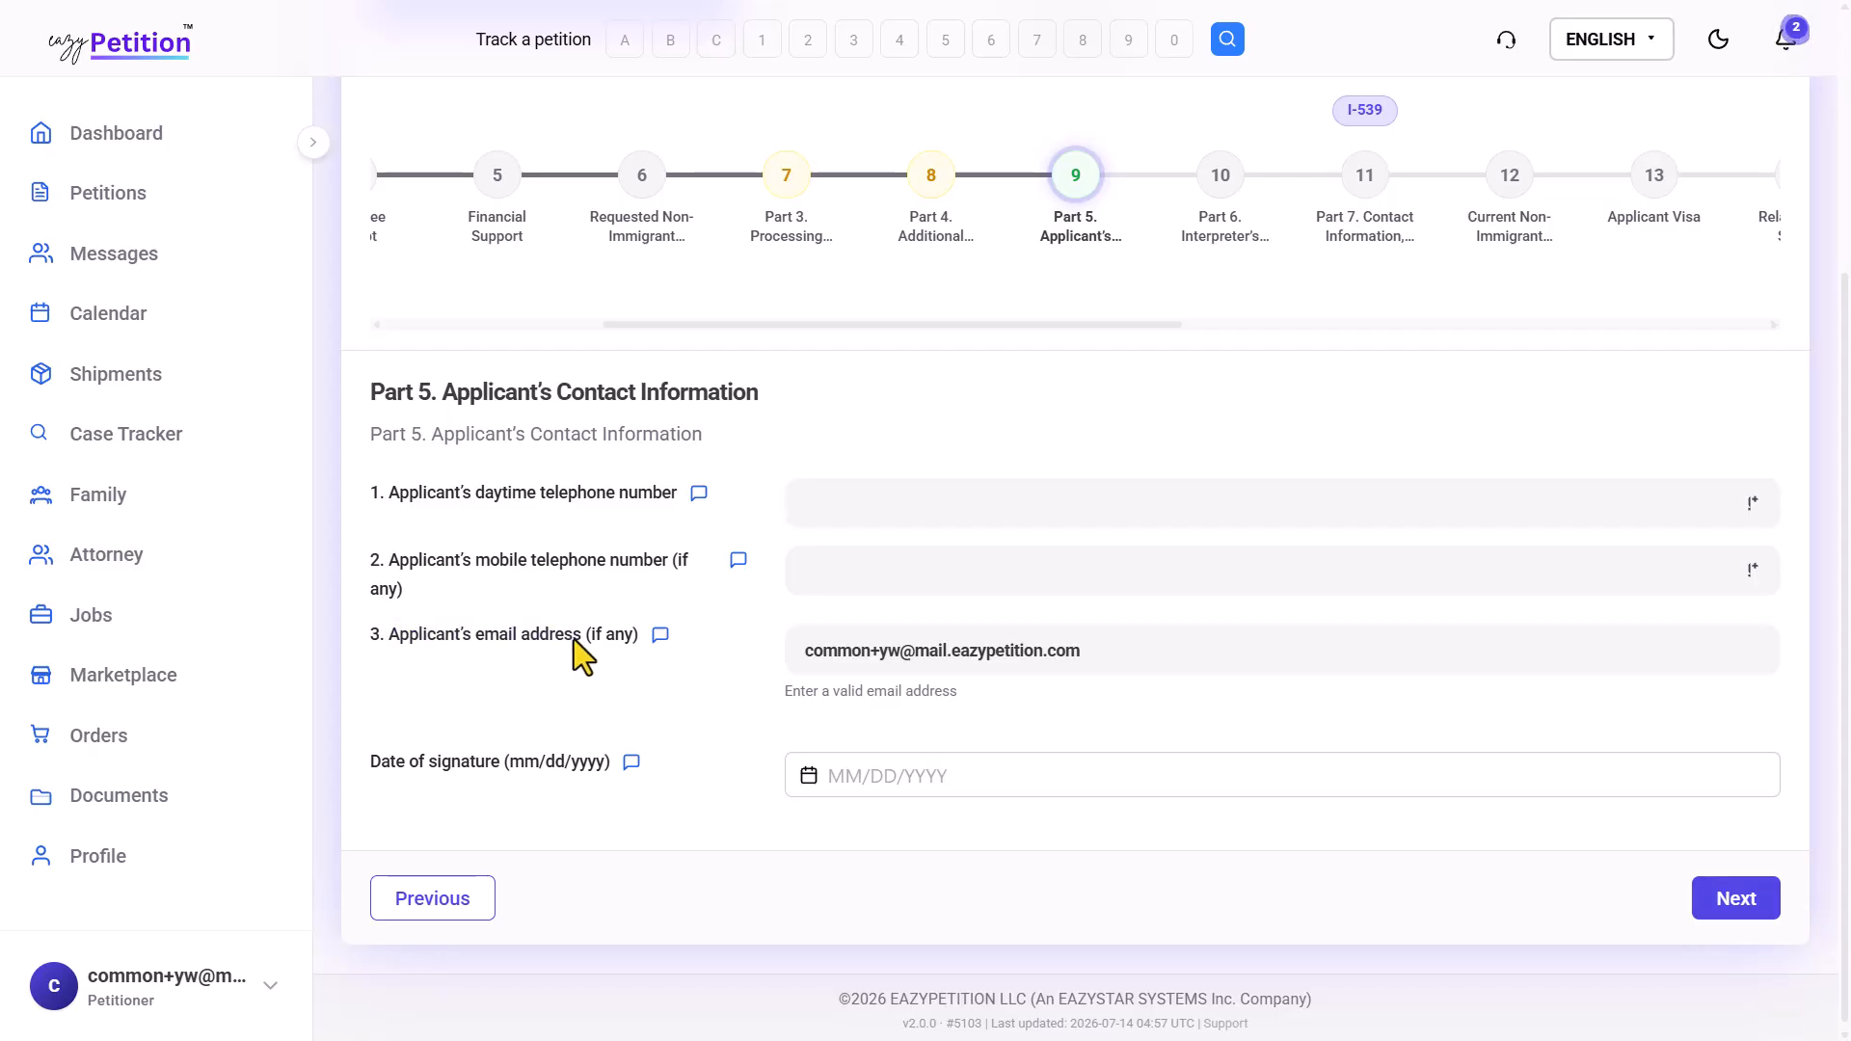
Open Part 6, Interpreter's Contact Information, Certification
scroll(1199, 412, up, 2)
click(1201, 414)
scroll(924, 725, down, 3)
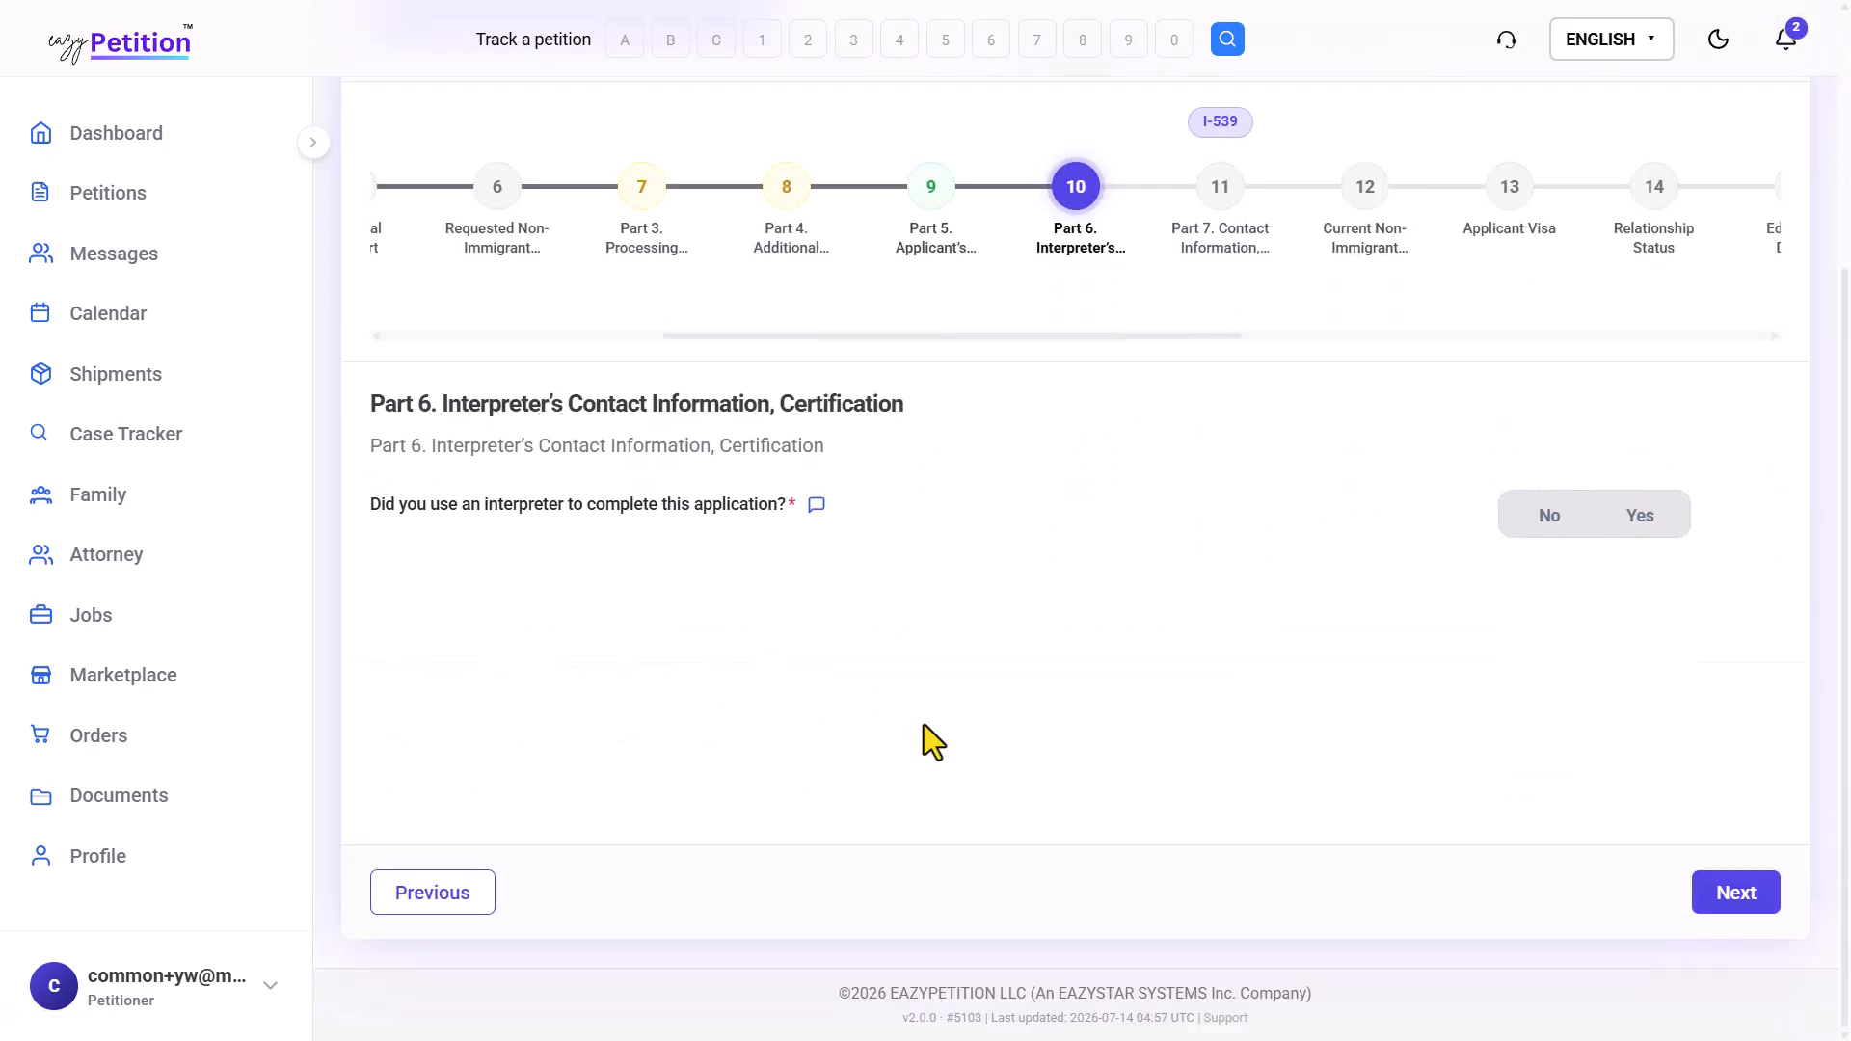
drag(367, 392, 752, 413)
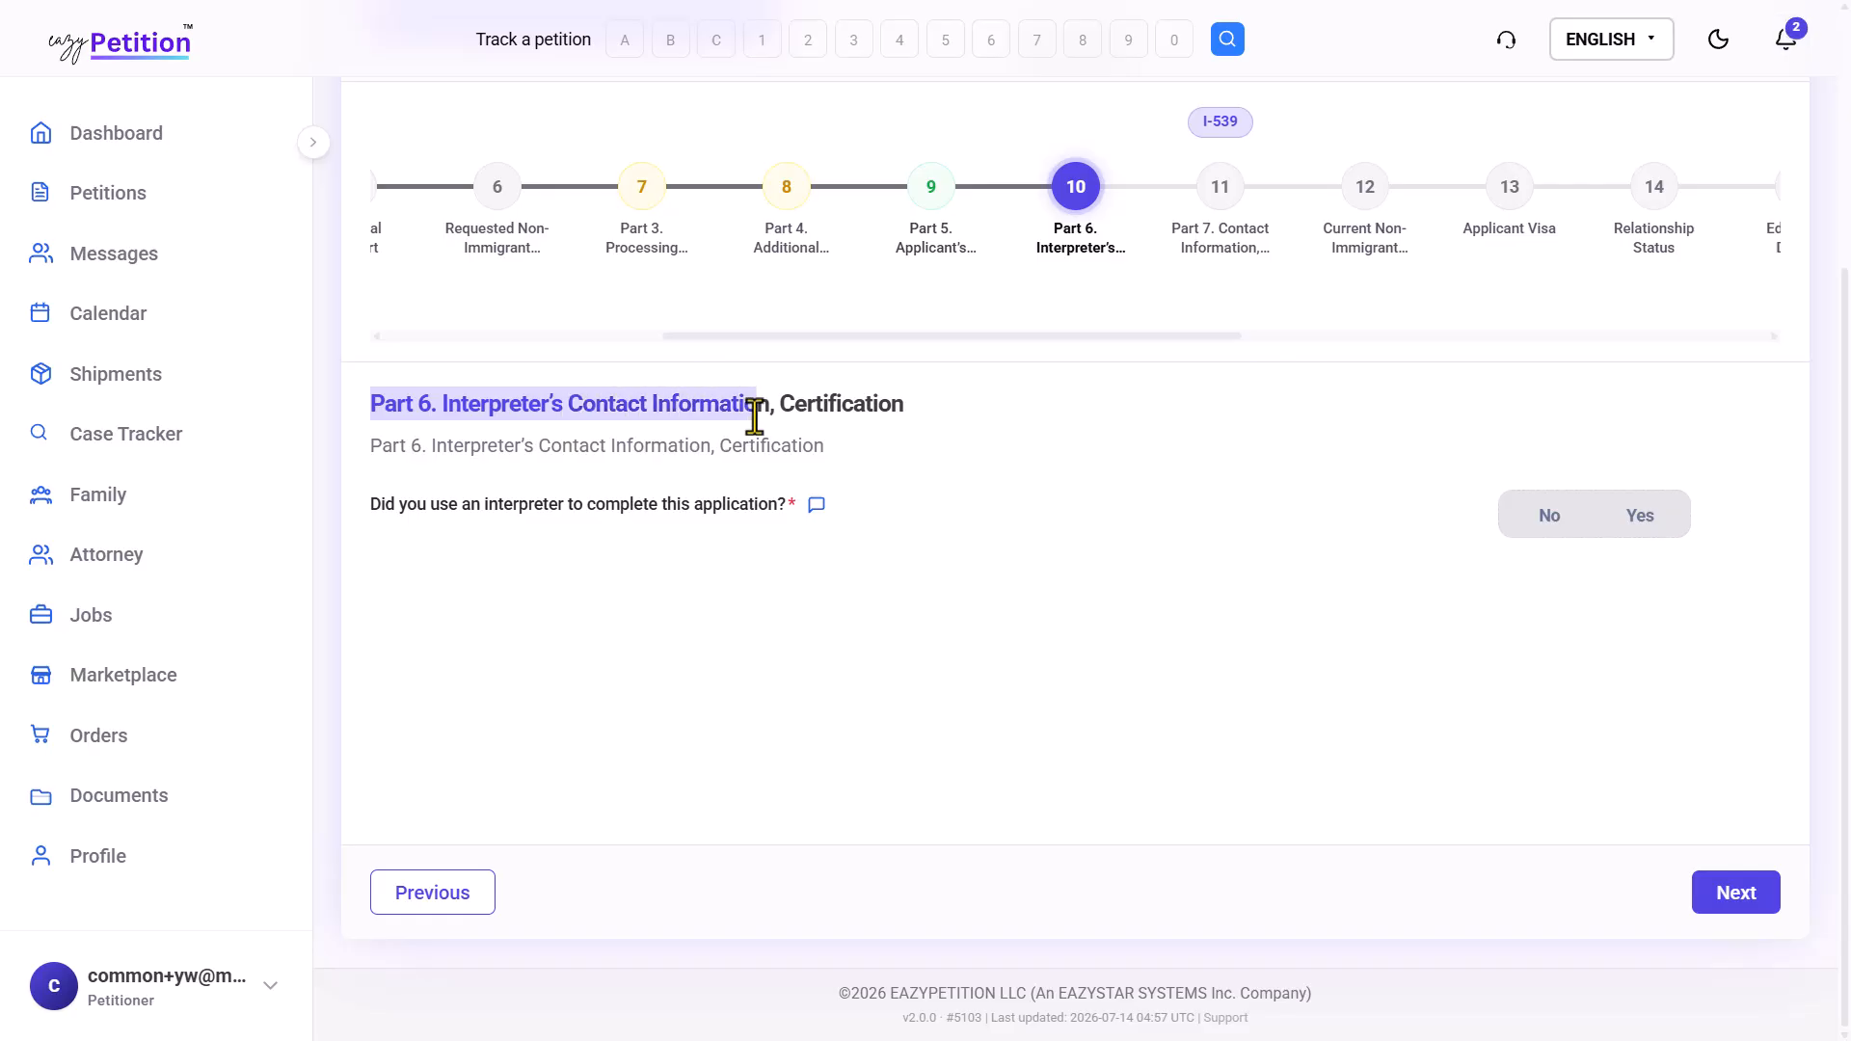
Answer Yes to having used an interpreter in Part 6 and review the interpreter's contact and certification fields
click(755, 417)
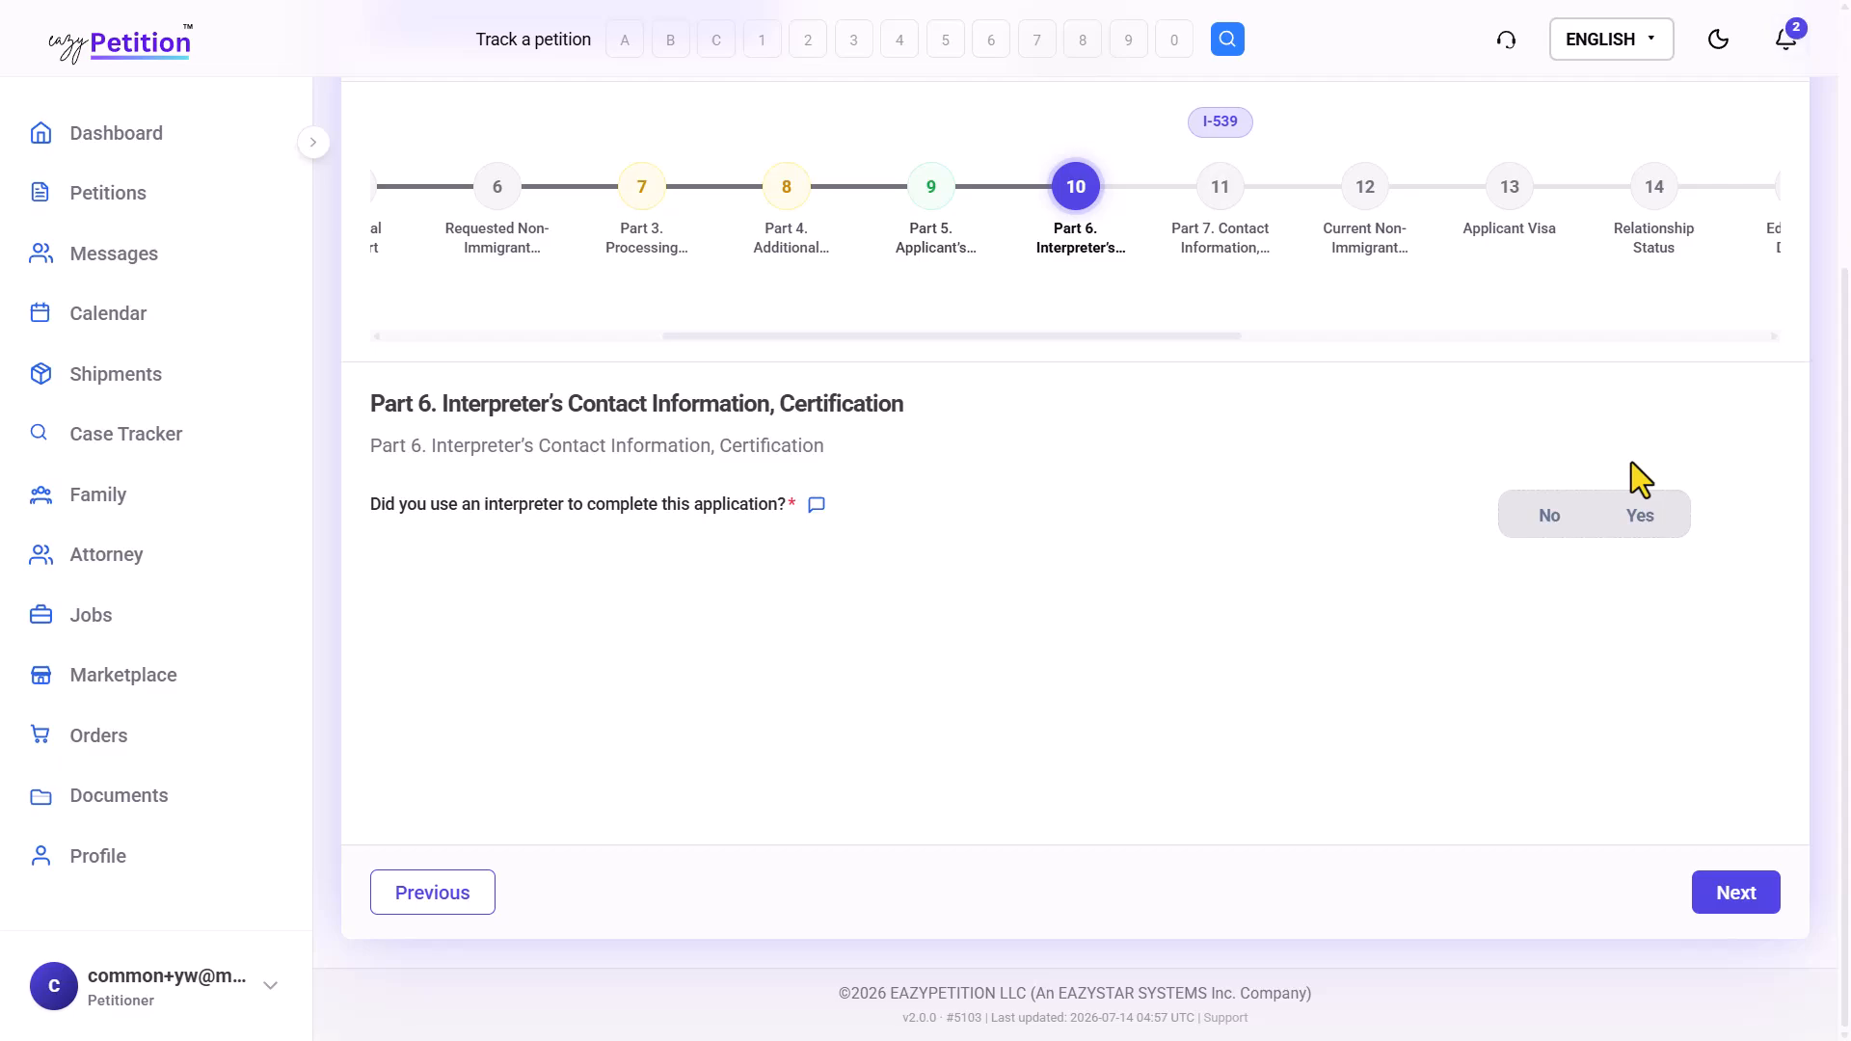
click(1638, 521)
scroll(1231, 741, down, 5)
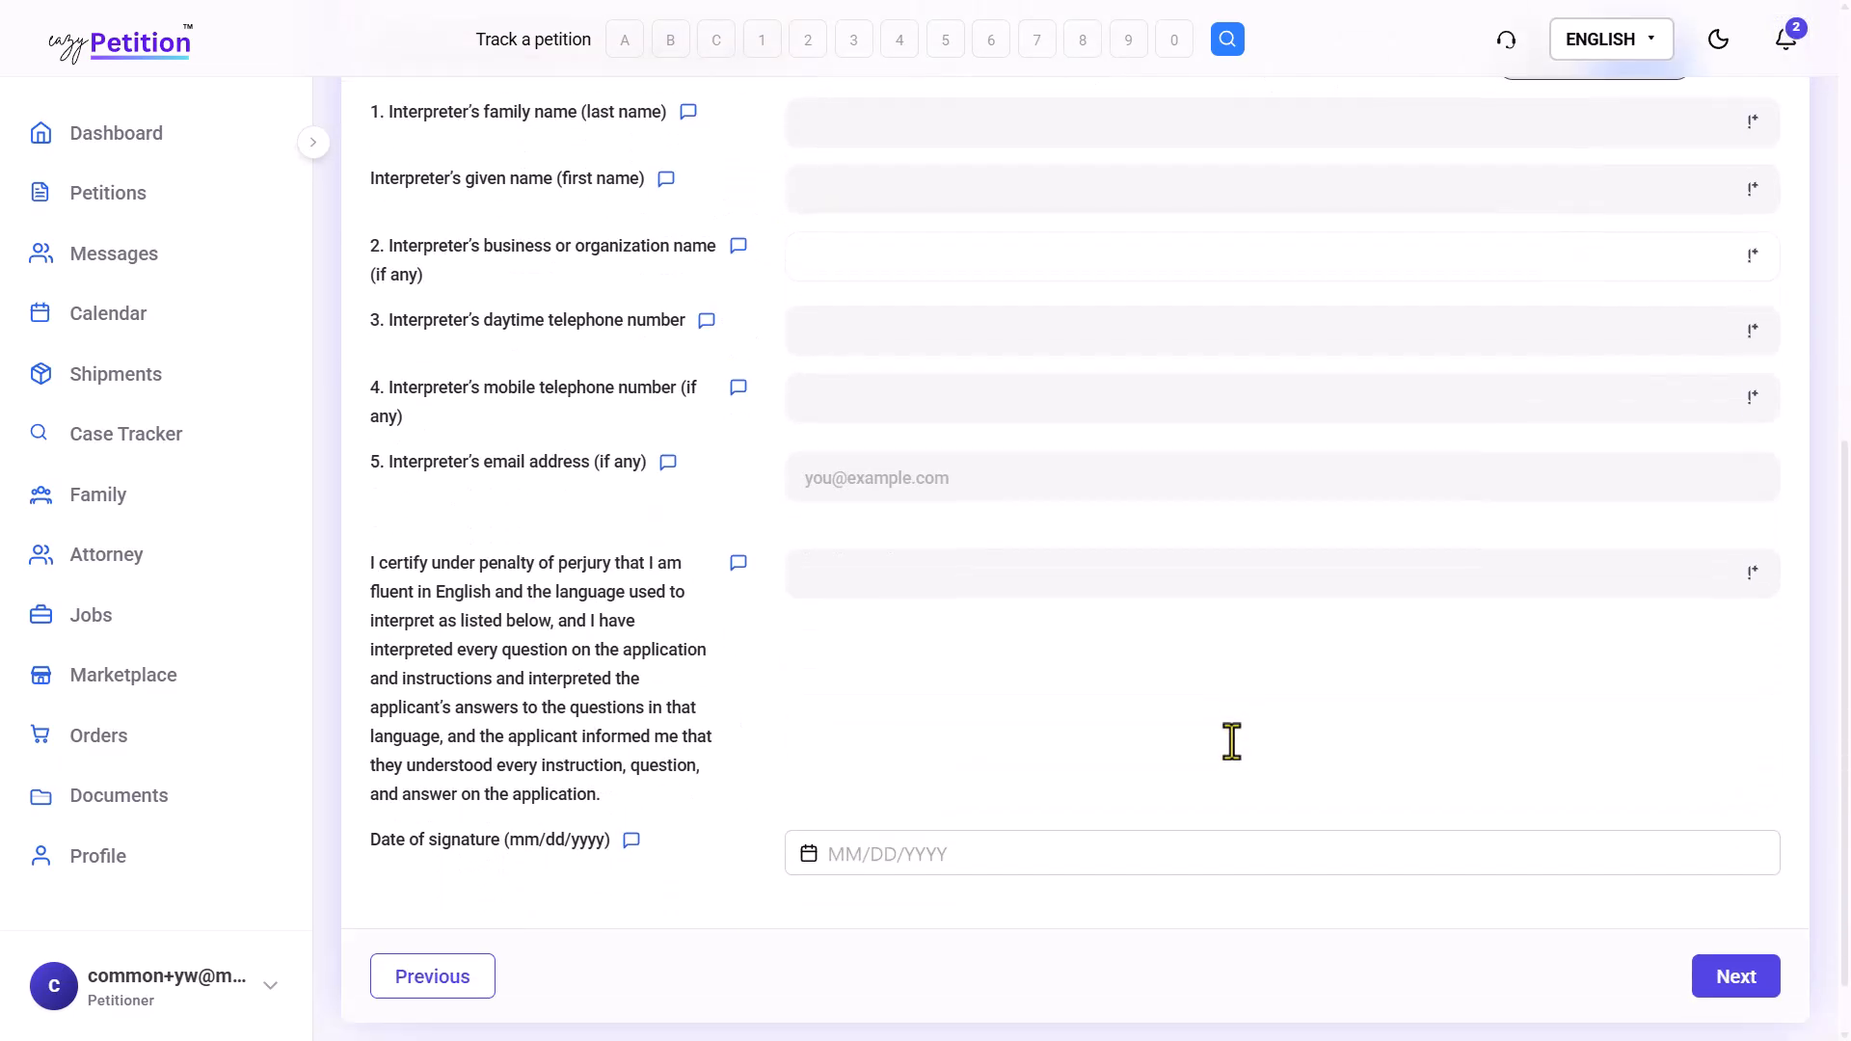
scroll(1658, 756, up, 6)
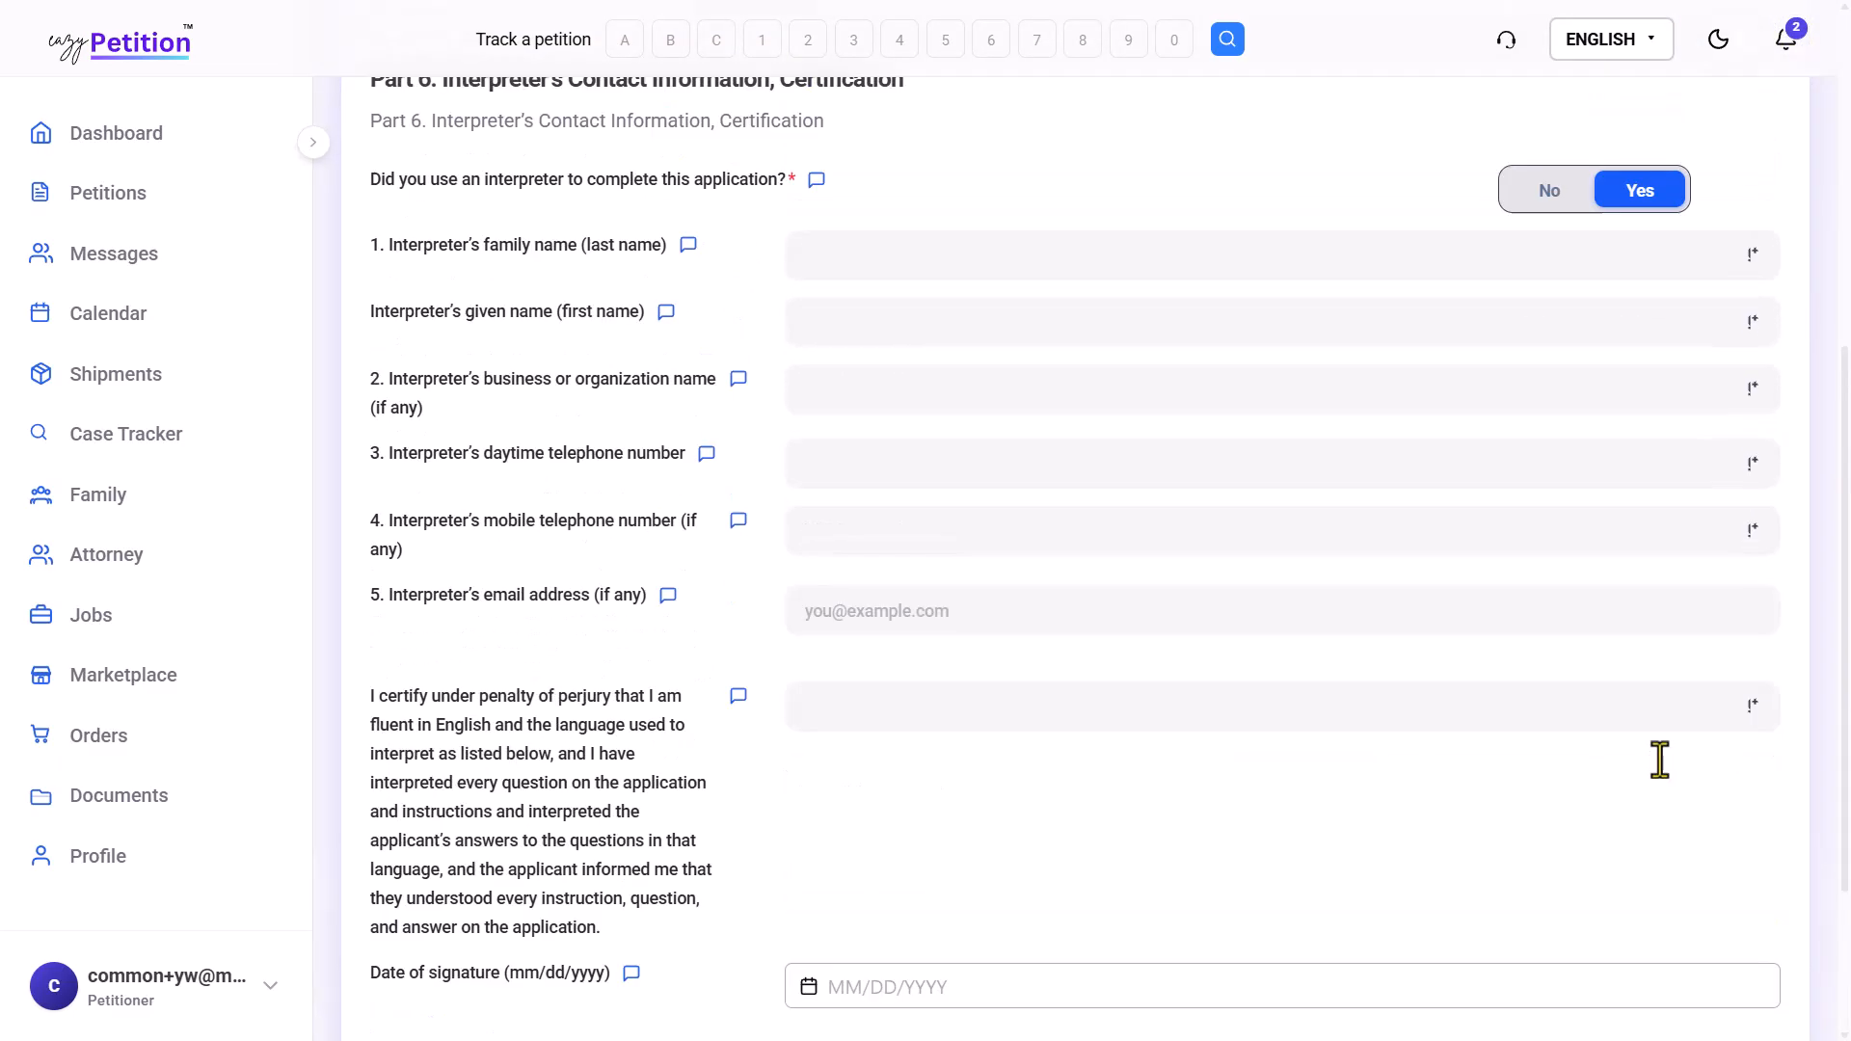
Open Part 7, answer Yes to having used a preparer, and review the preparer's contact and signature date fields
click(1225, 331)
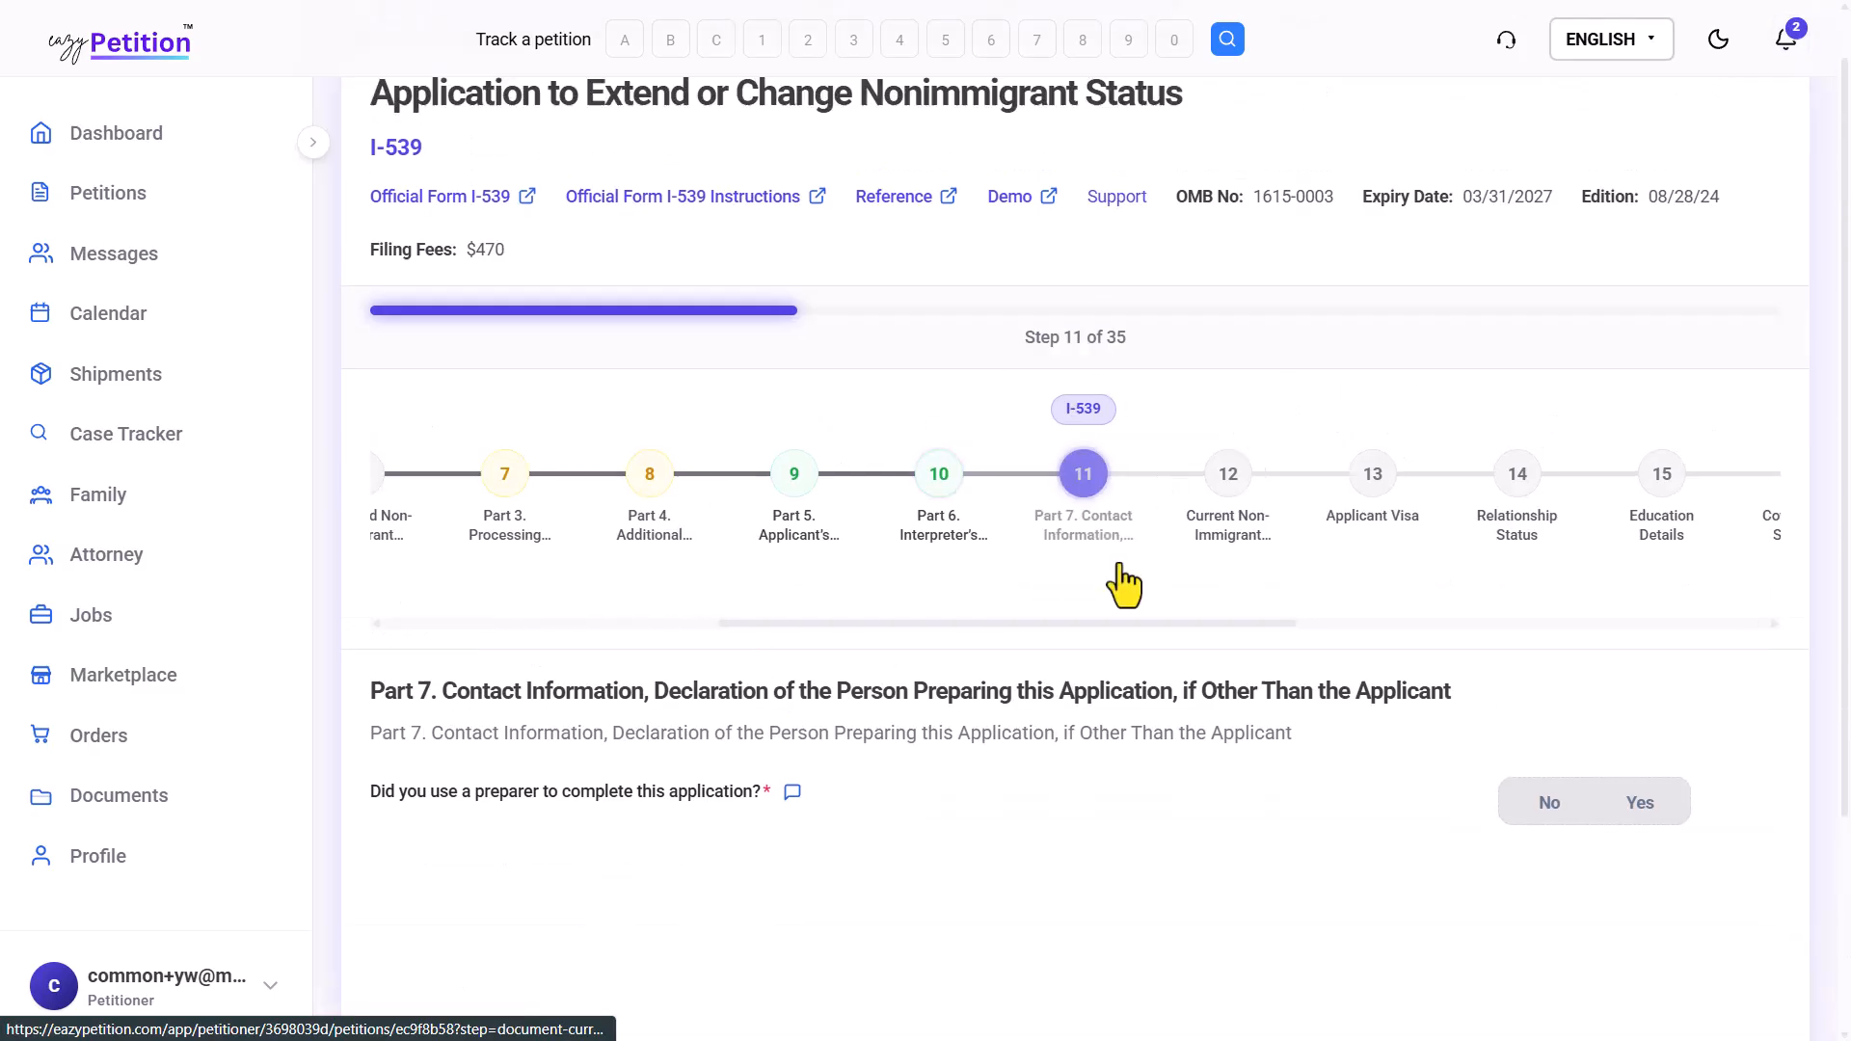
scroll(1068, 692, down, 3)
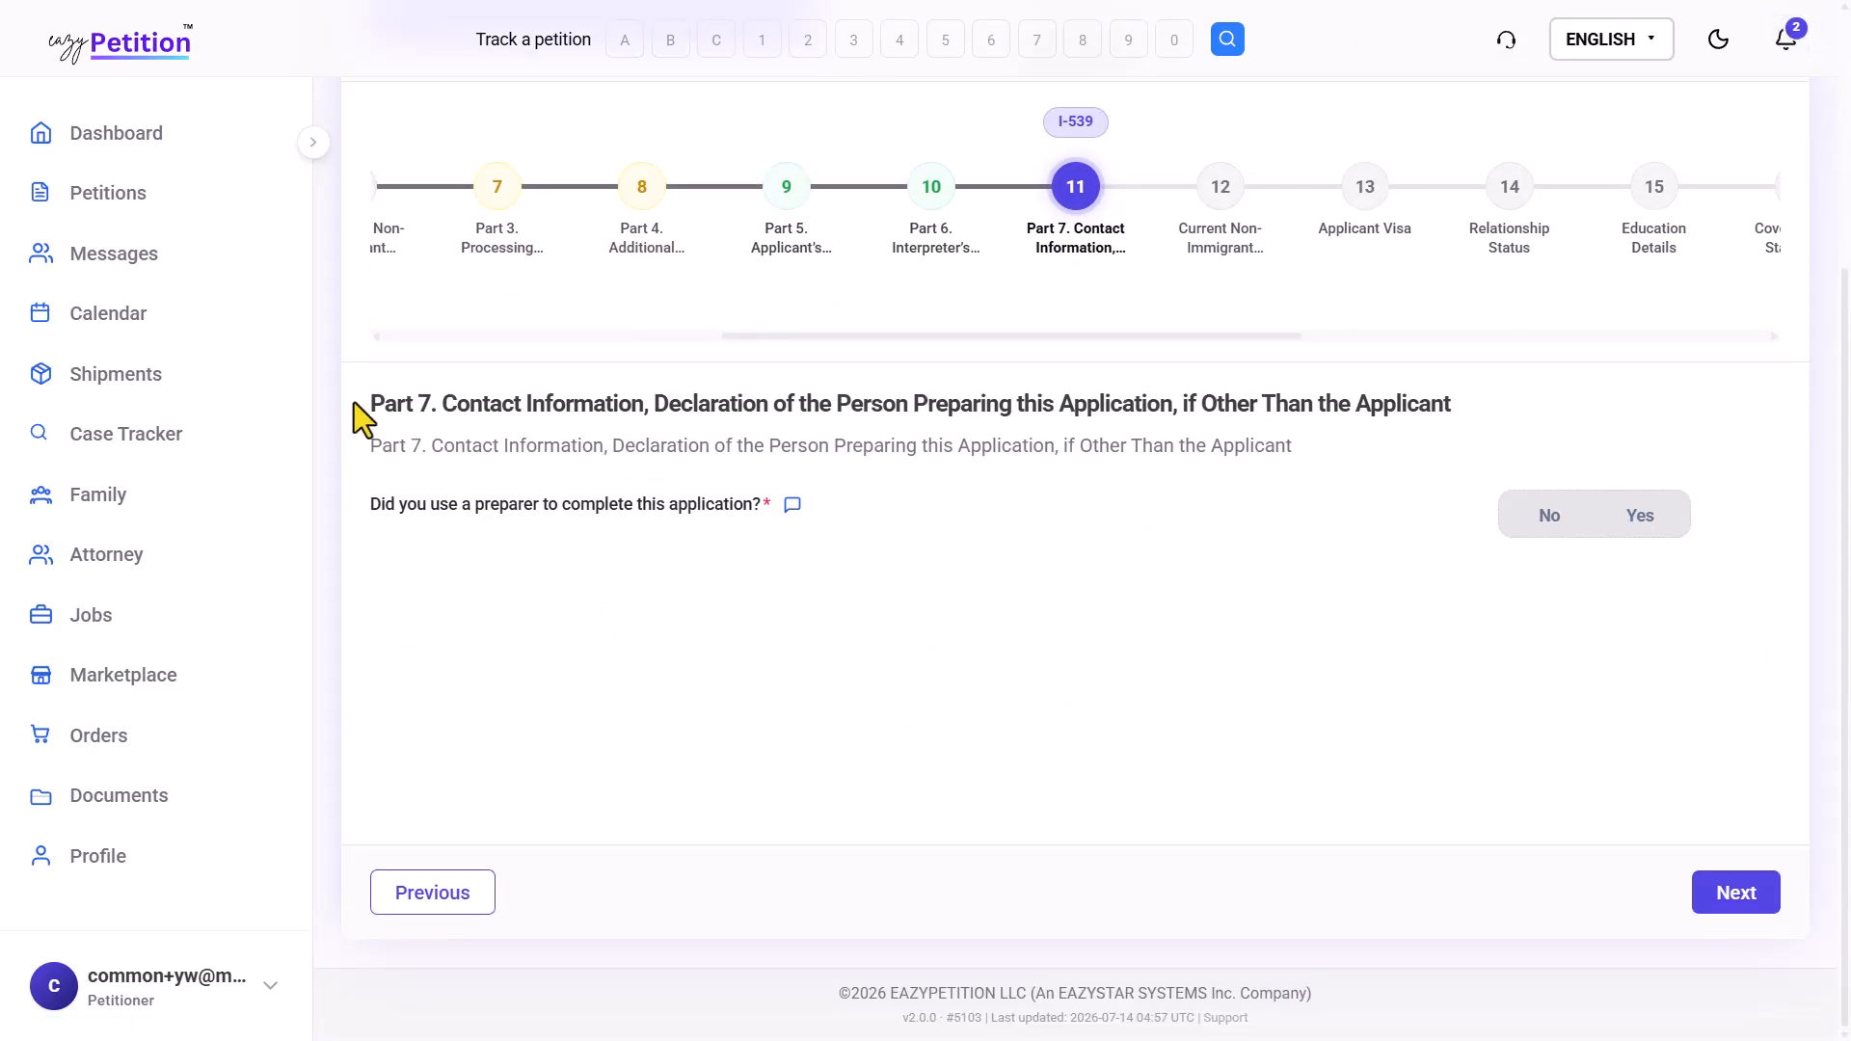
drag(355, 402, 781, 432)
click(785, 432)
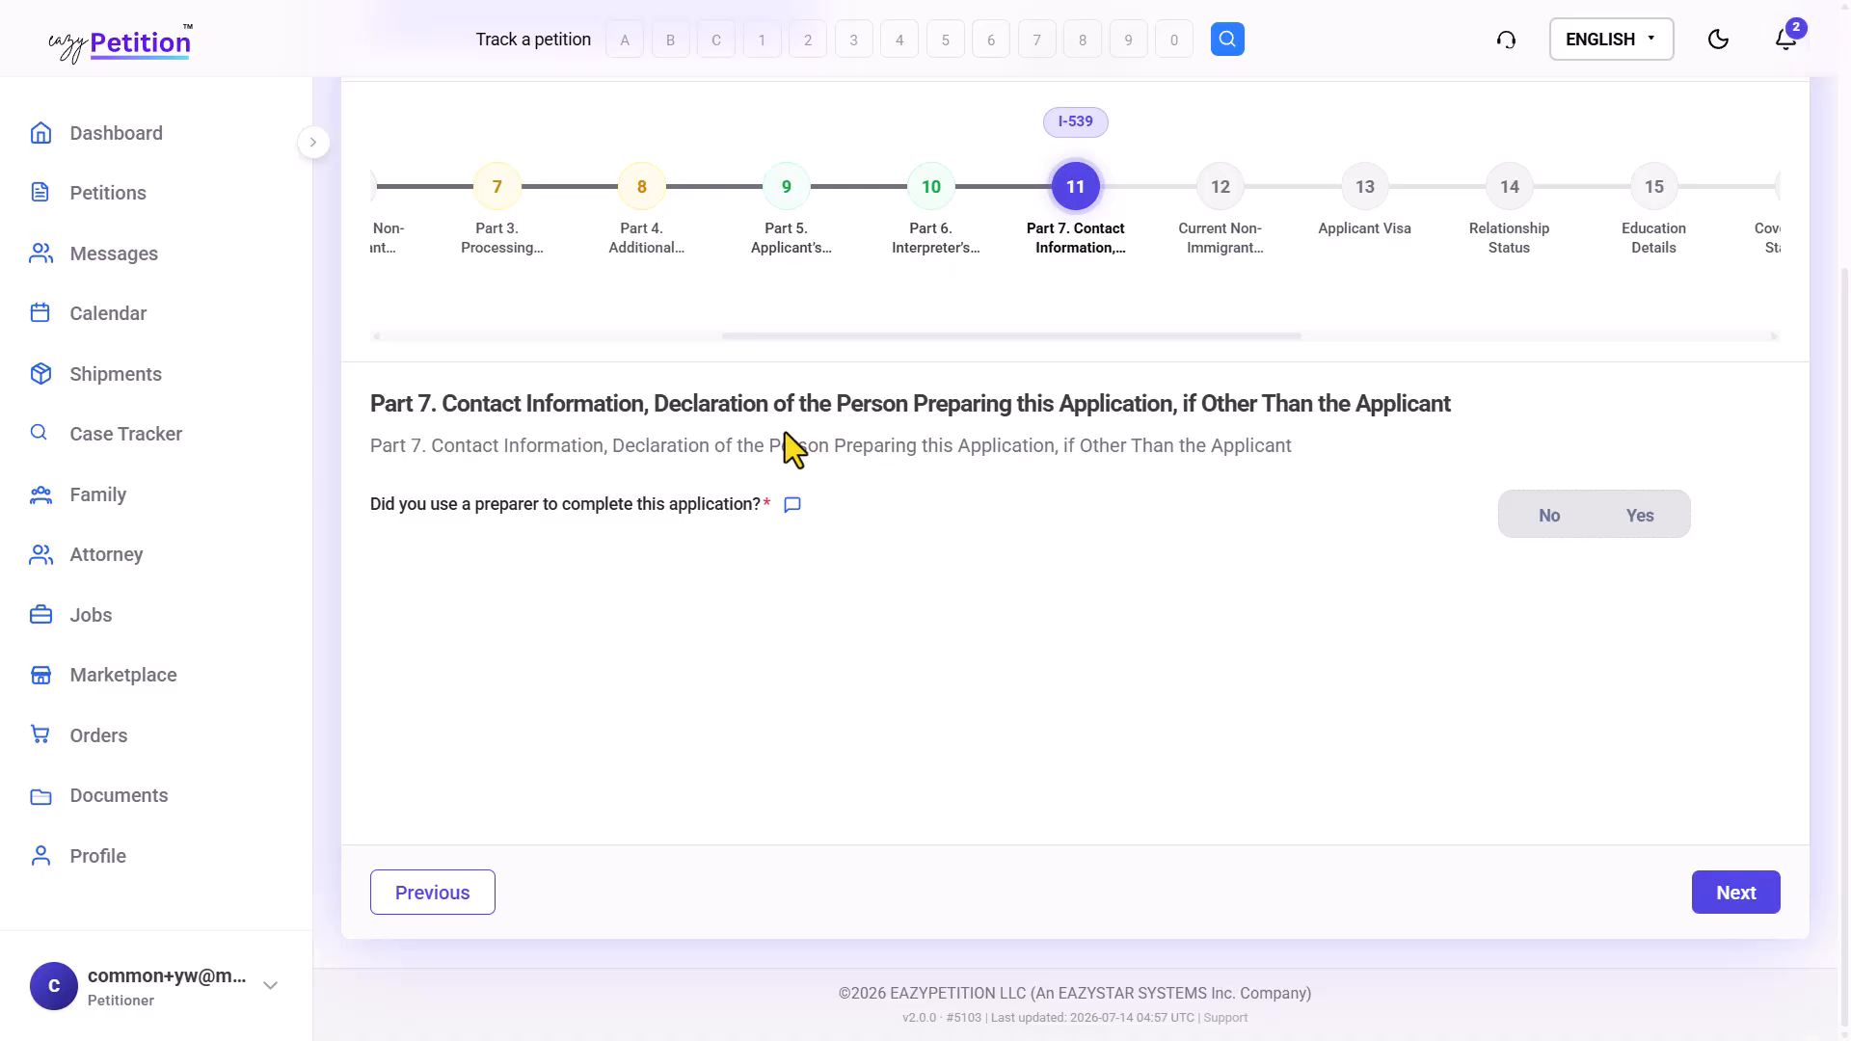
click(1635, 521)
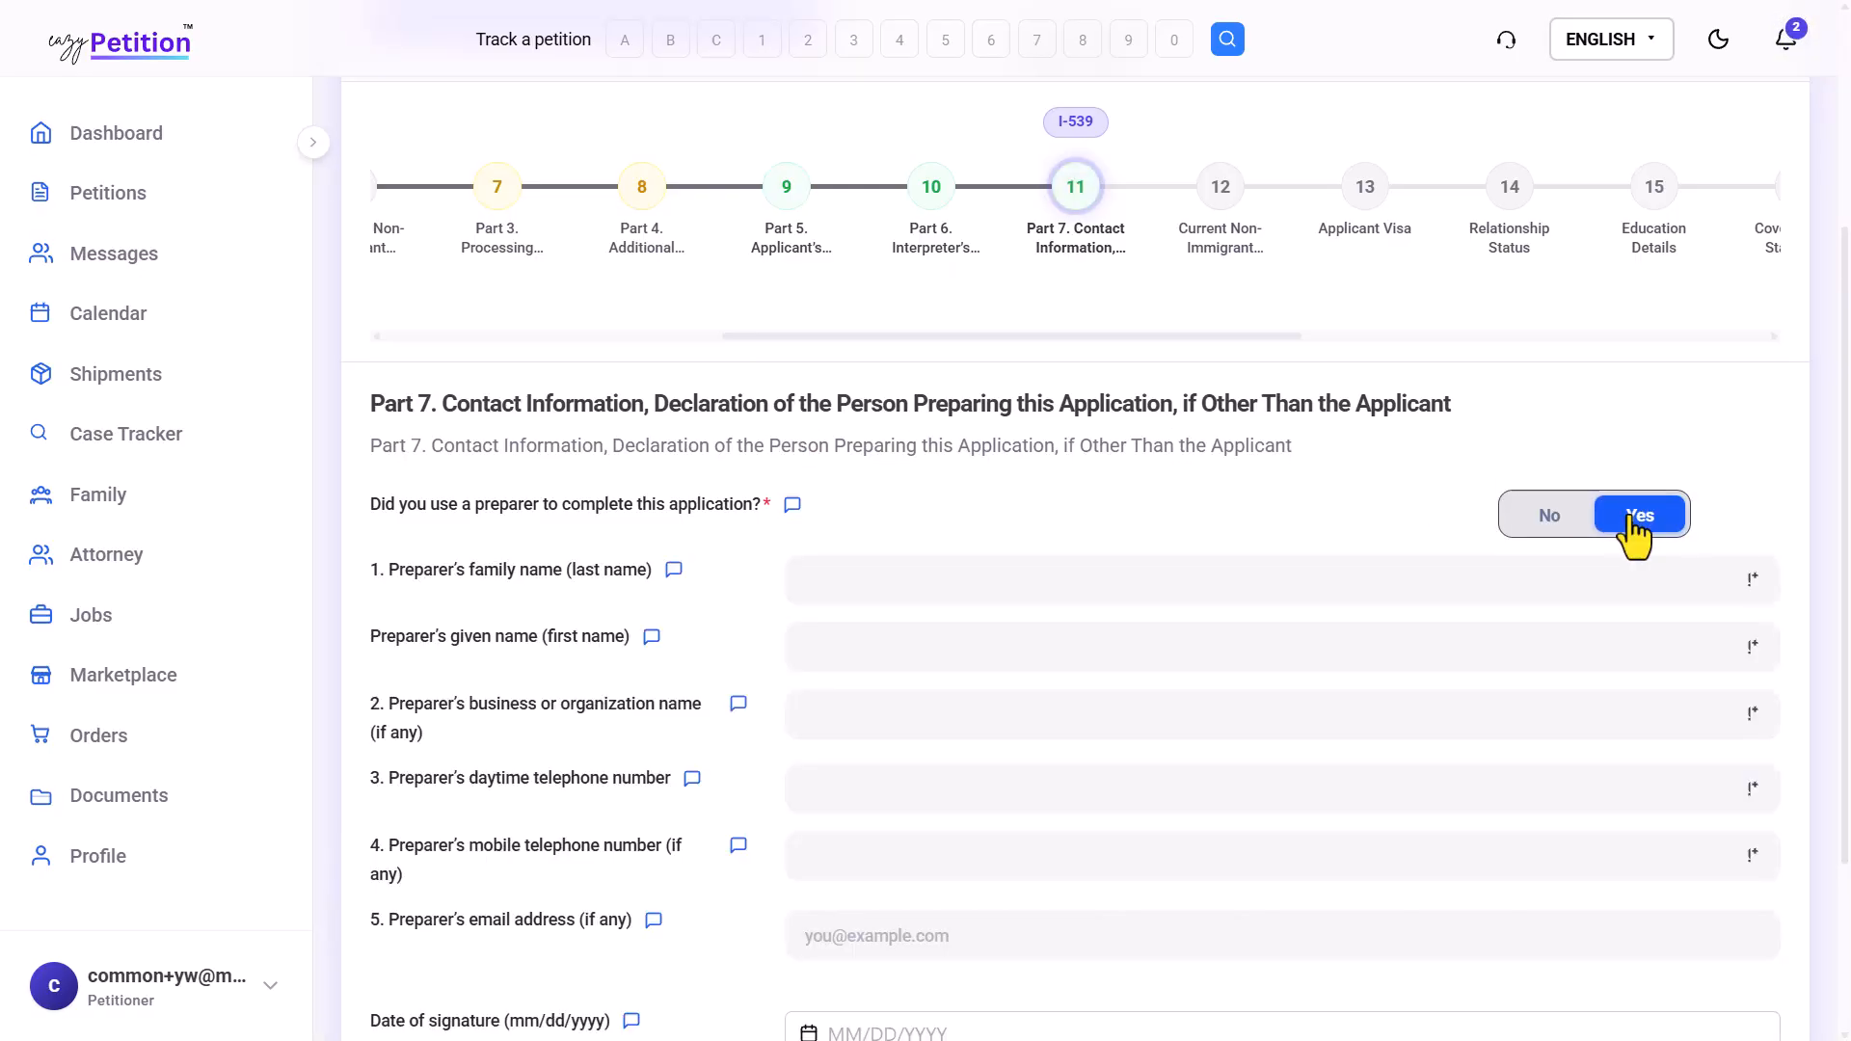
scroll(1393, 617, down, 3)
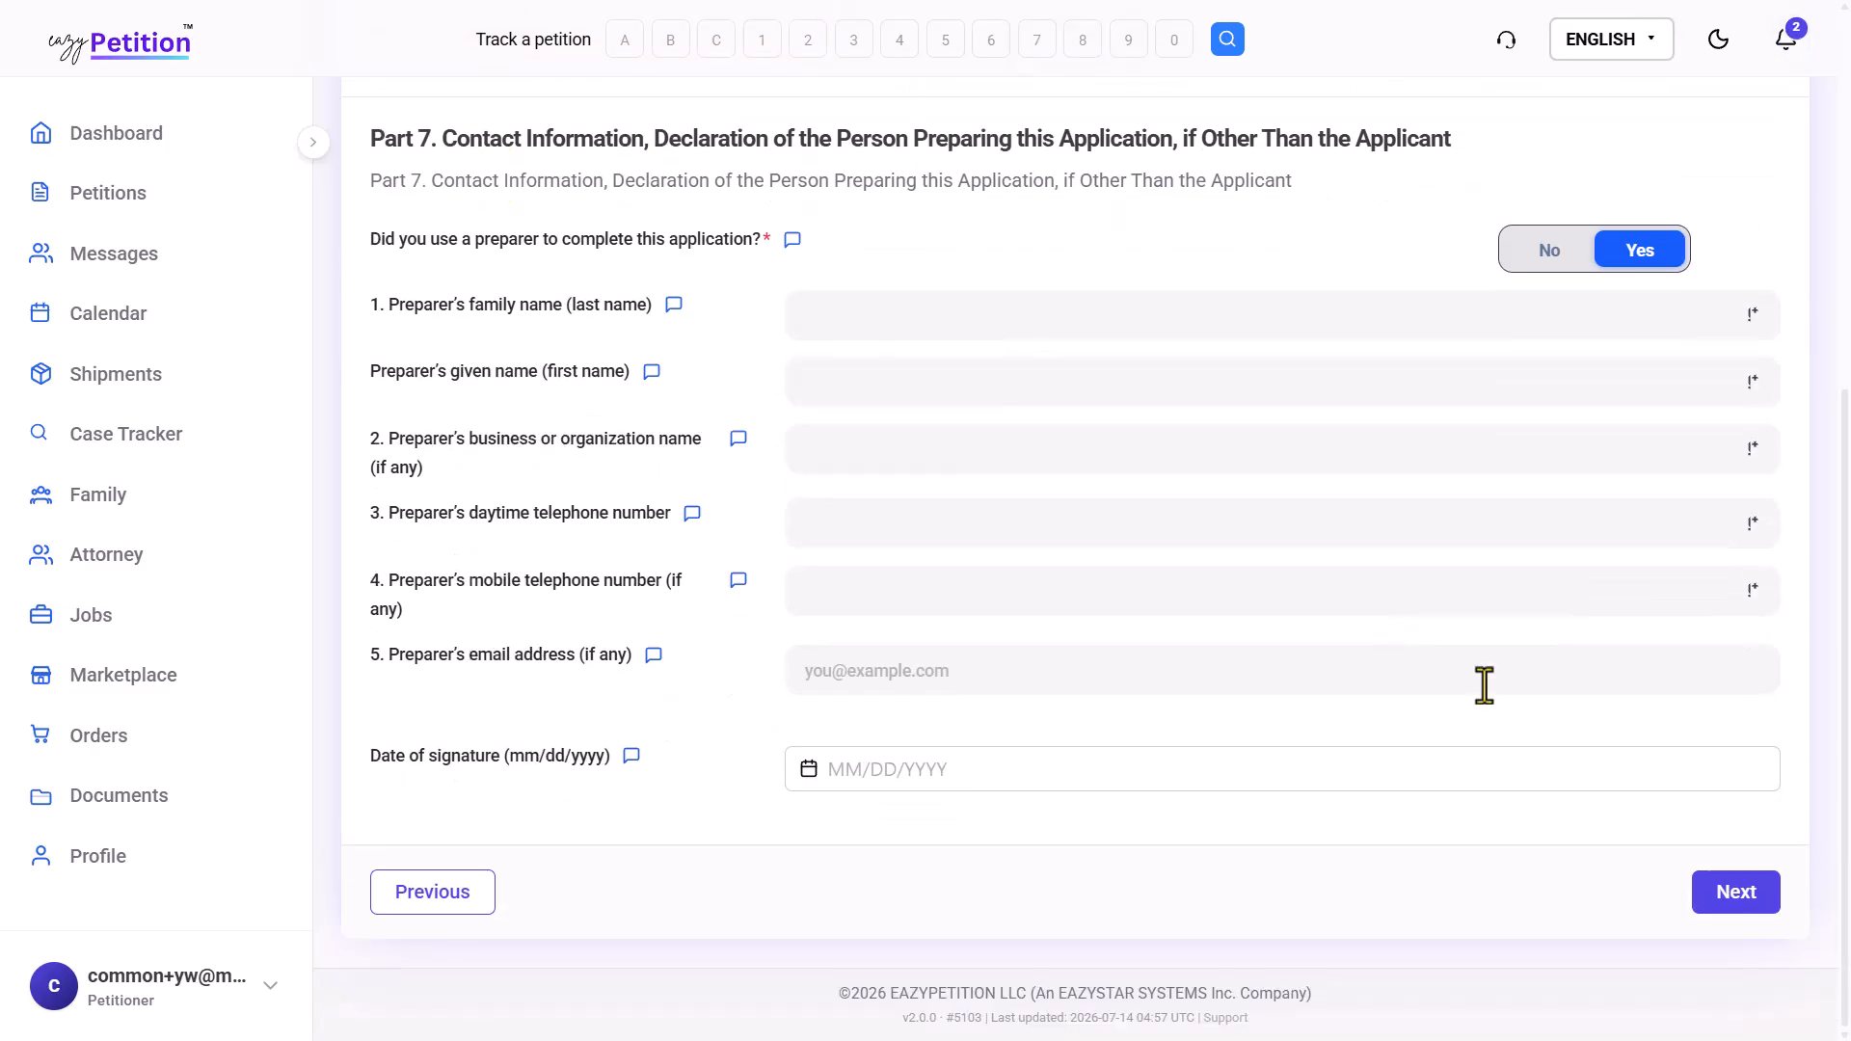
Go on to Current Non-Immigrant Supporting Documents and review its instructions and upload areas
click(1713, 891)
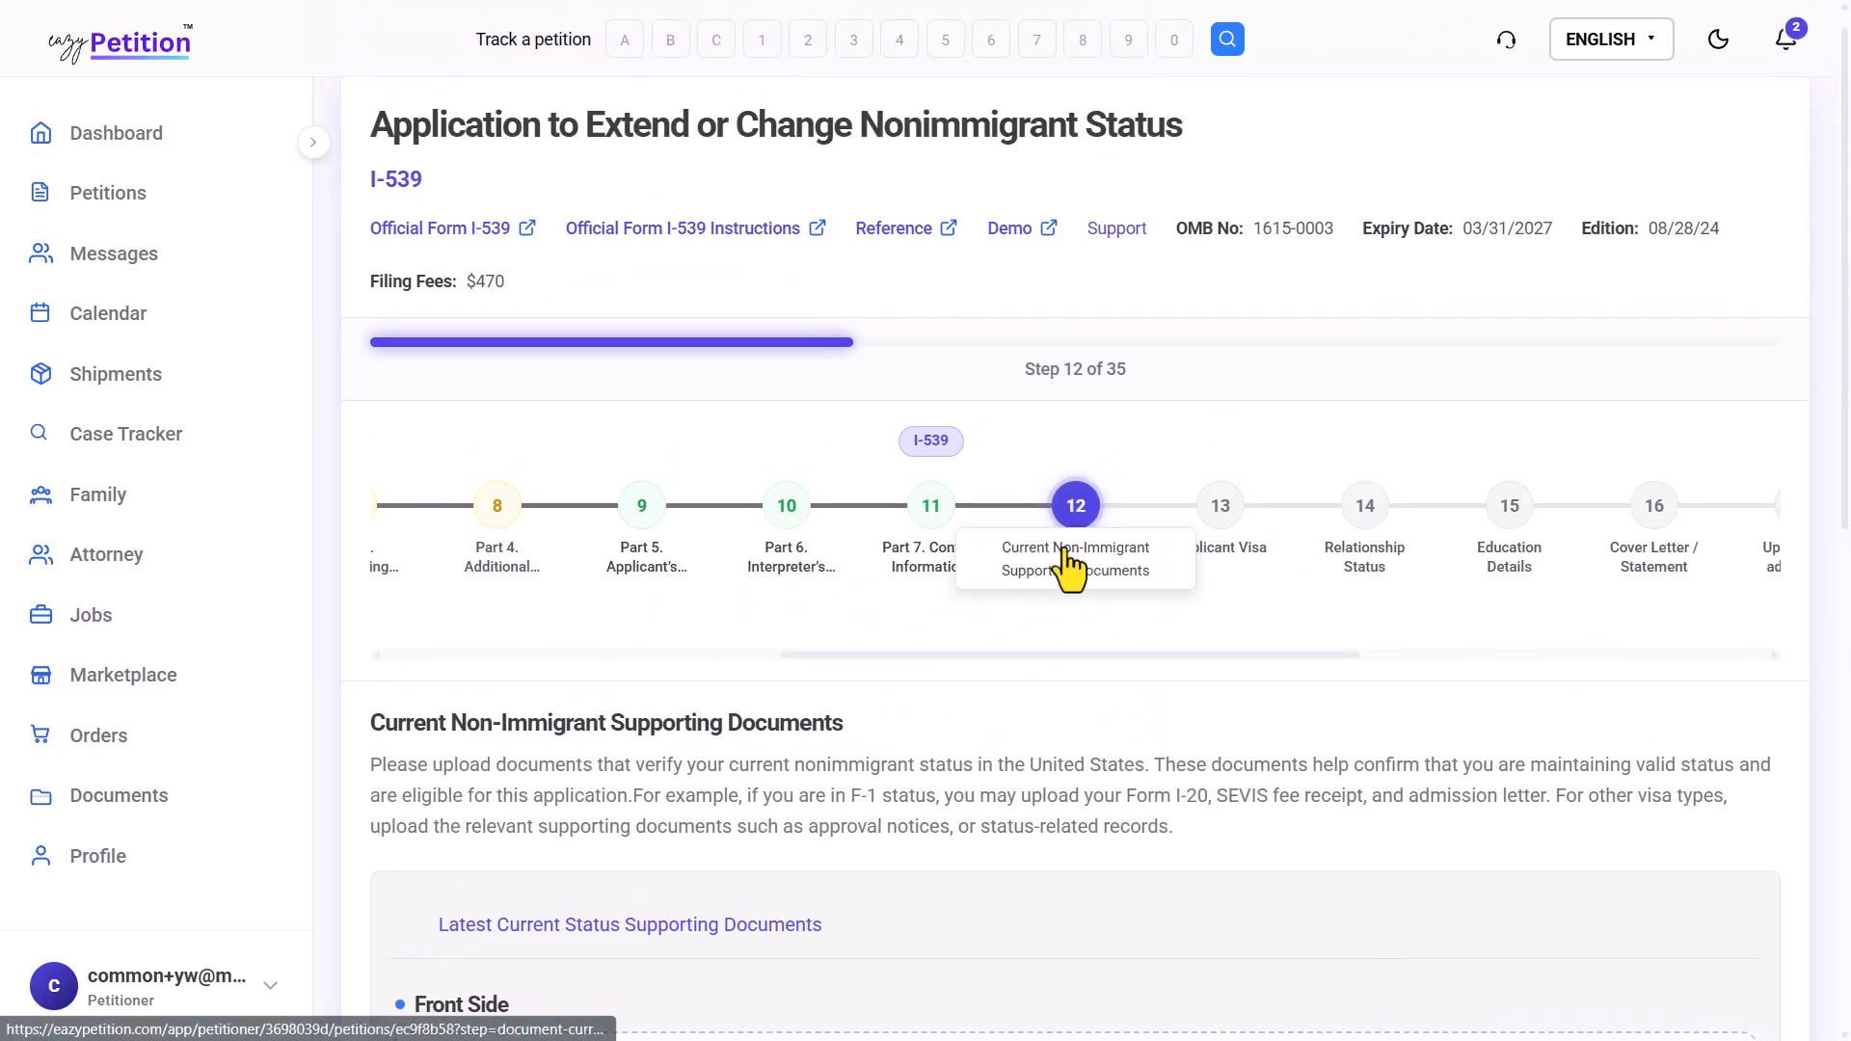
drag(370, 368, 821, 371)
click(819, 378)
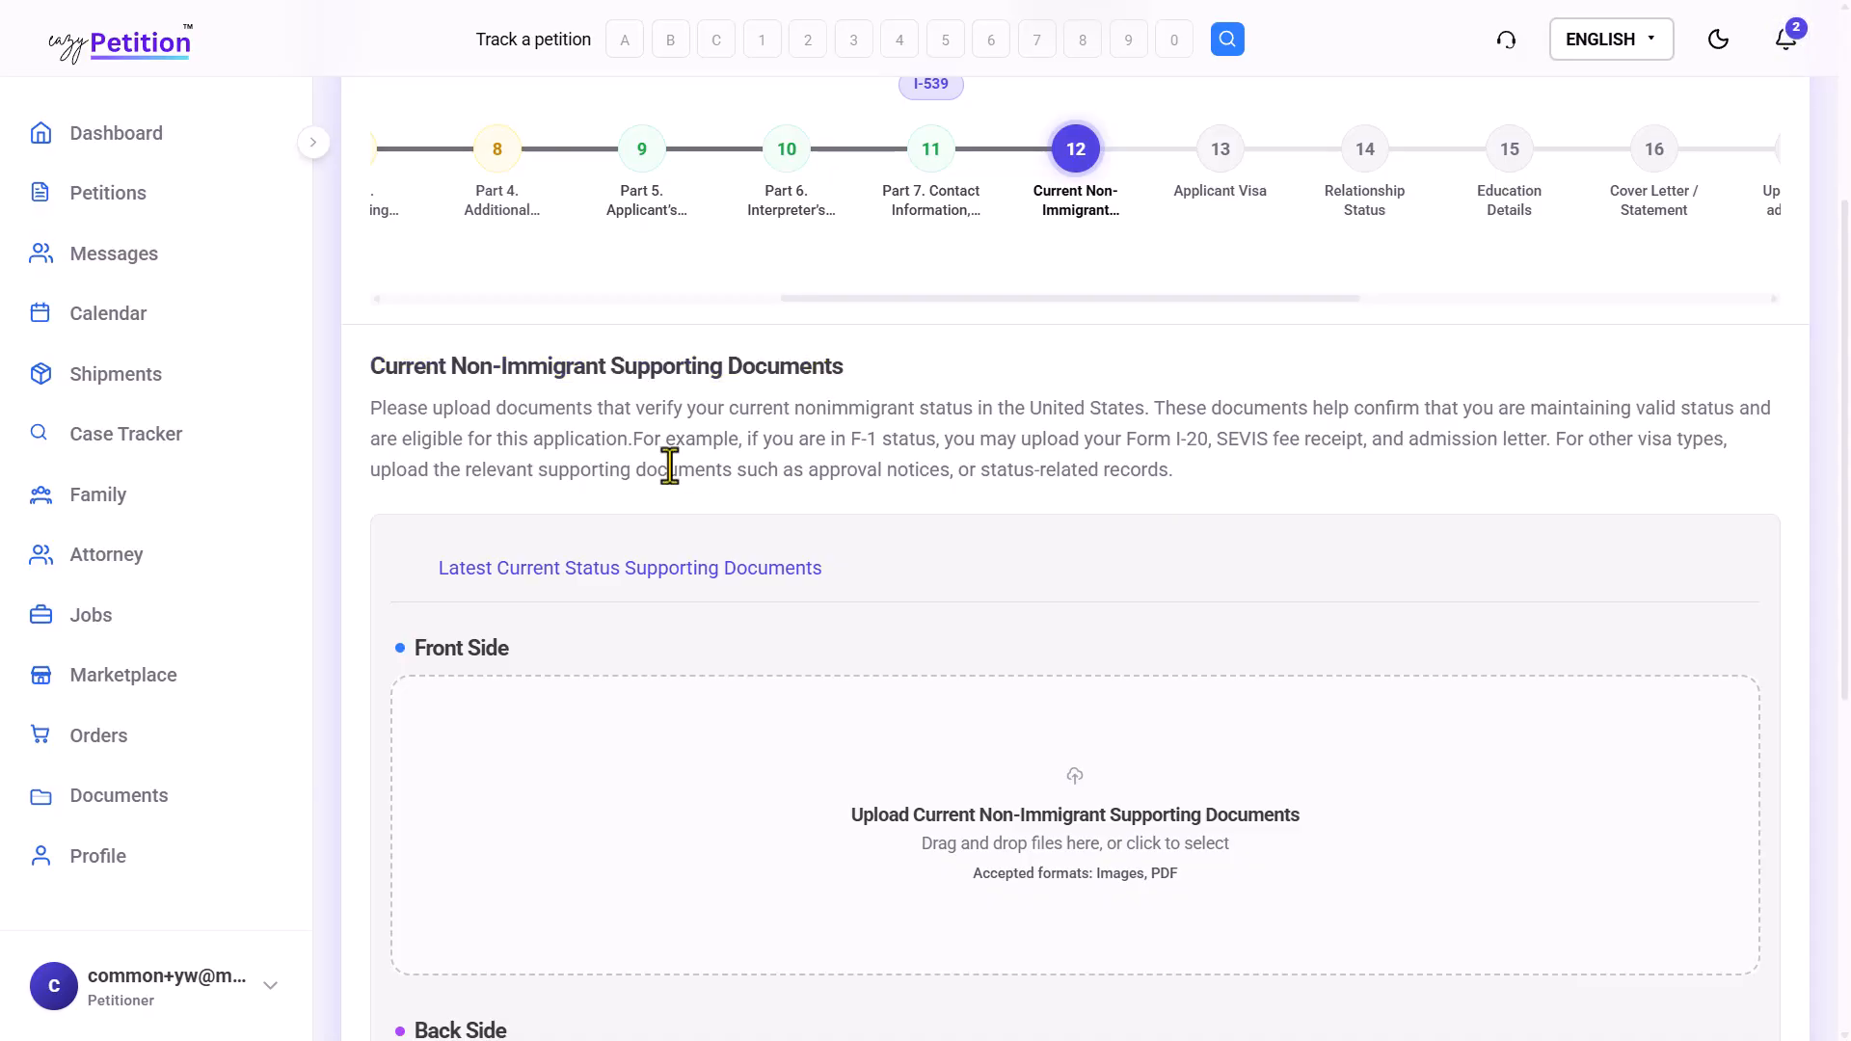
scroll(670, 466, up, 2)
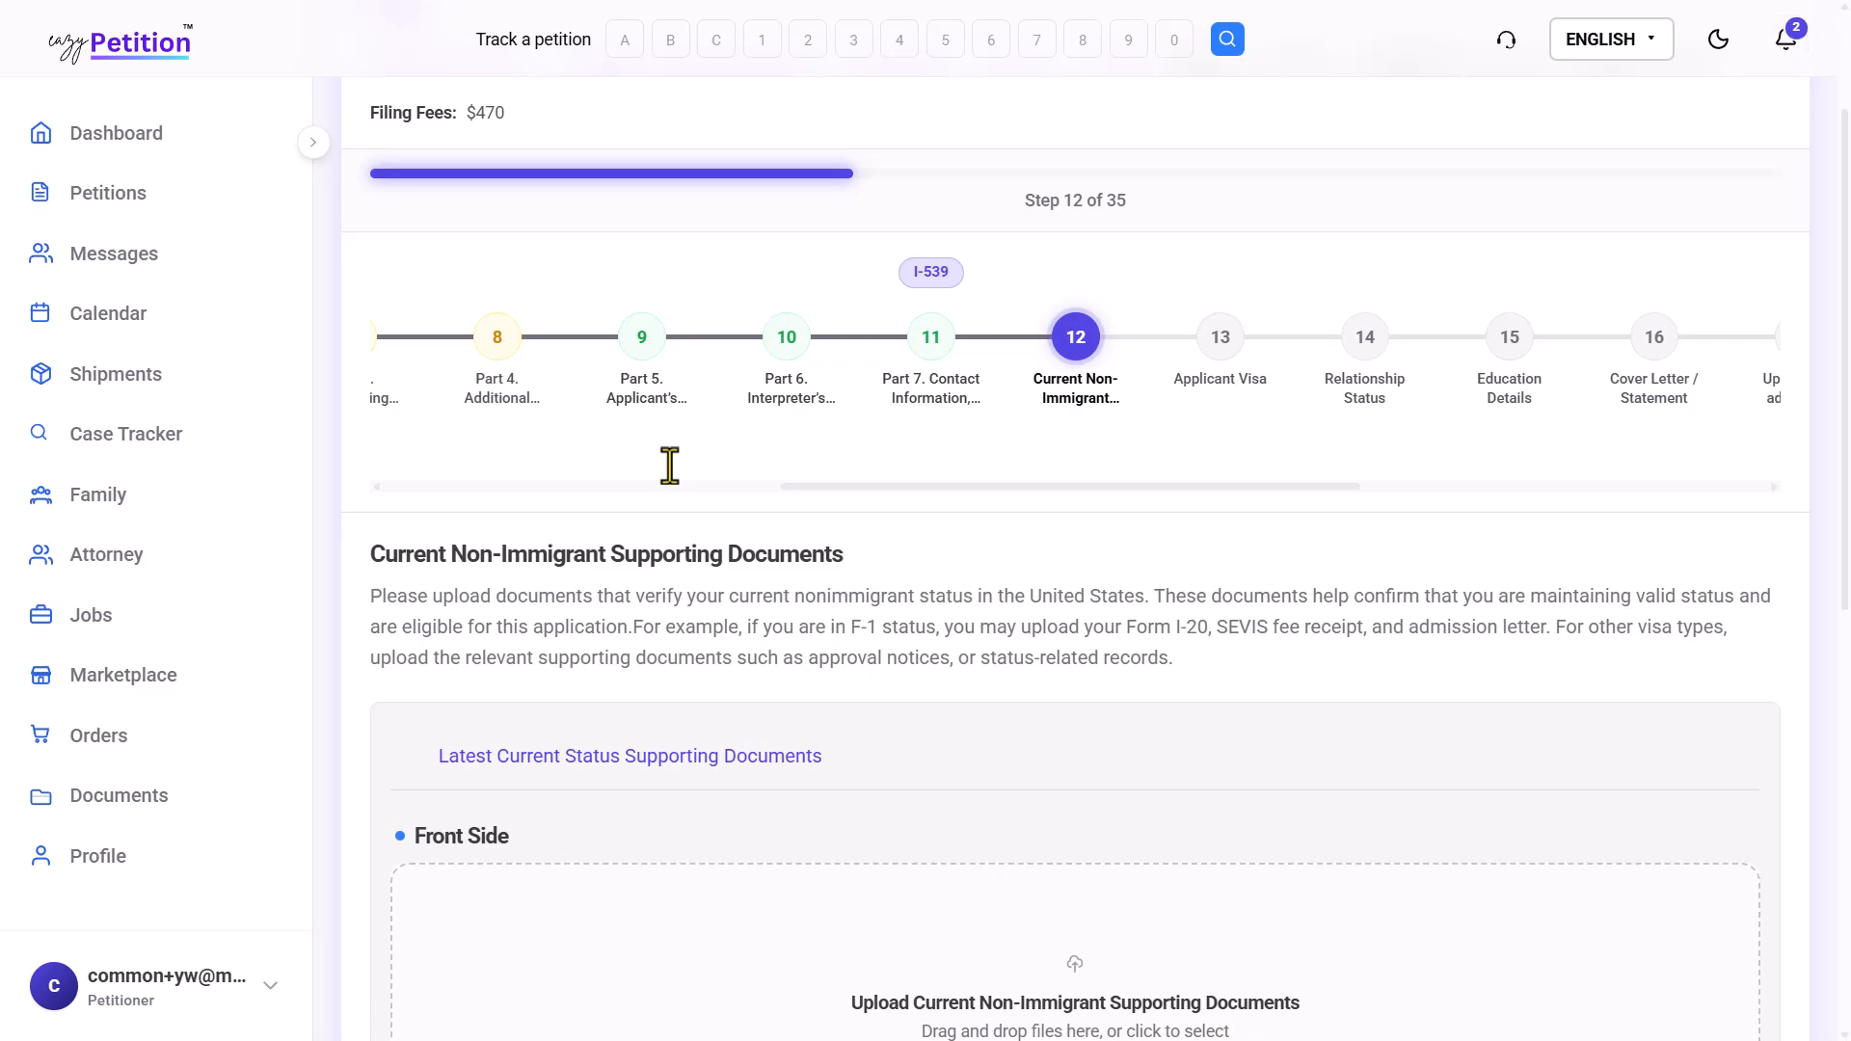
scroll(671, 467, down, 8)
scroll(667, 464, up, 10)
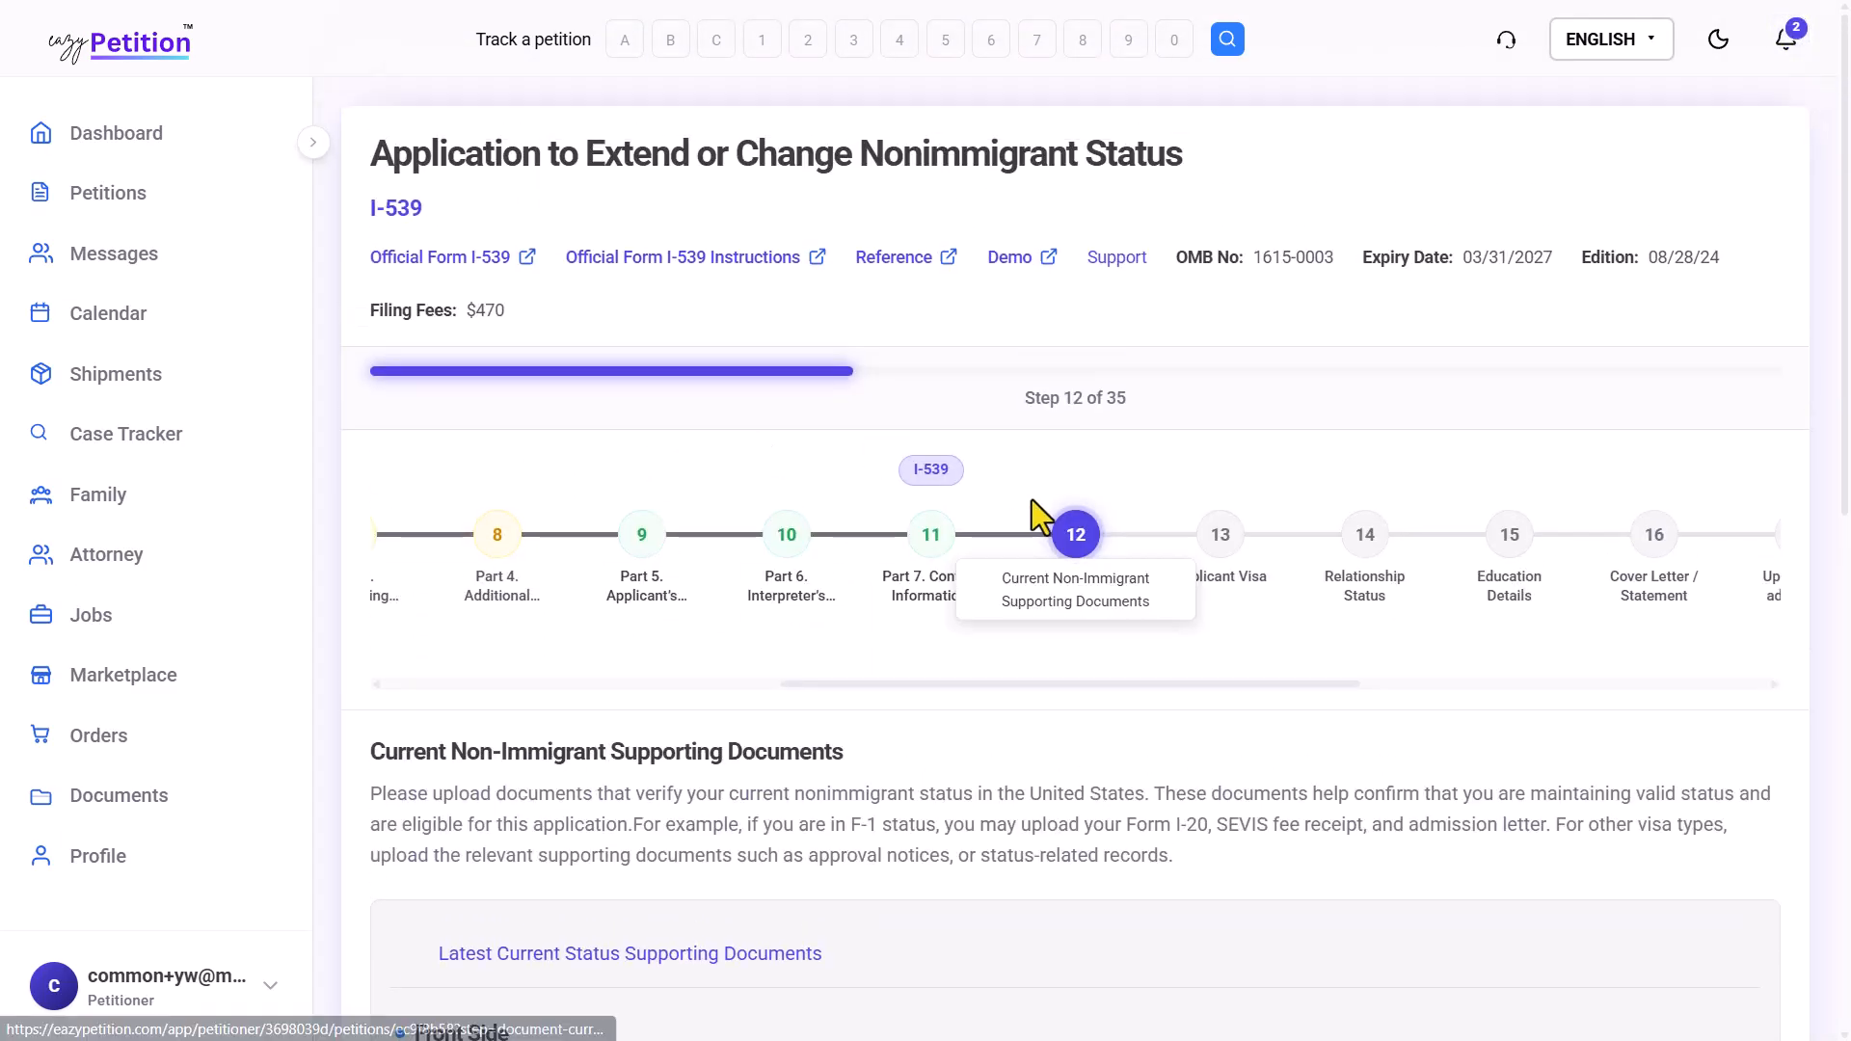
Open the Applicant Visa section and review the upload area for the visa used at the most recent entry
click(1219, 536)
scroll(1003, 725, down, 4)
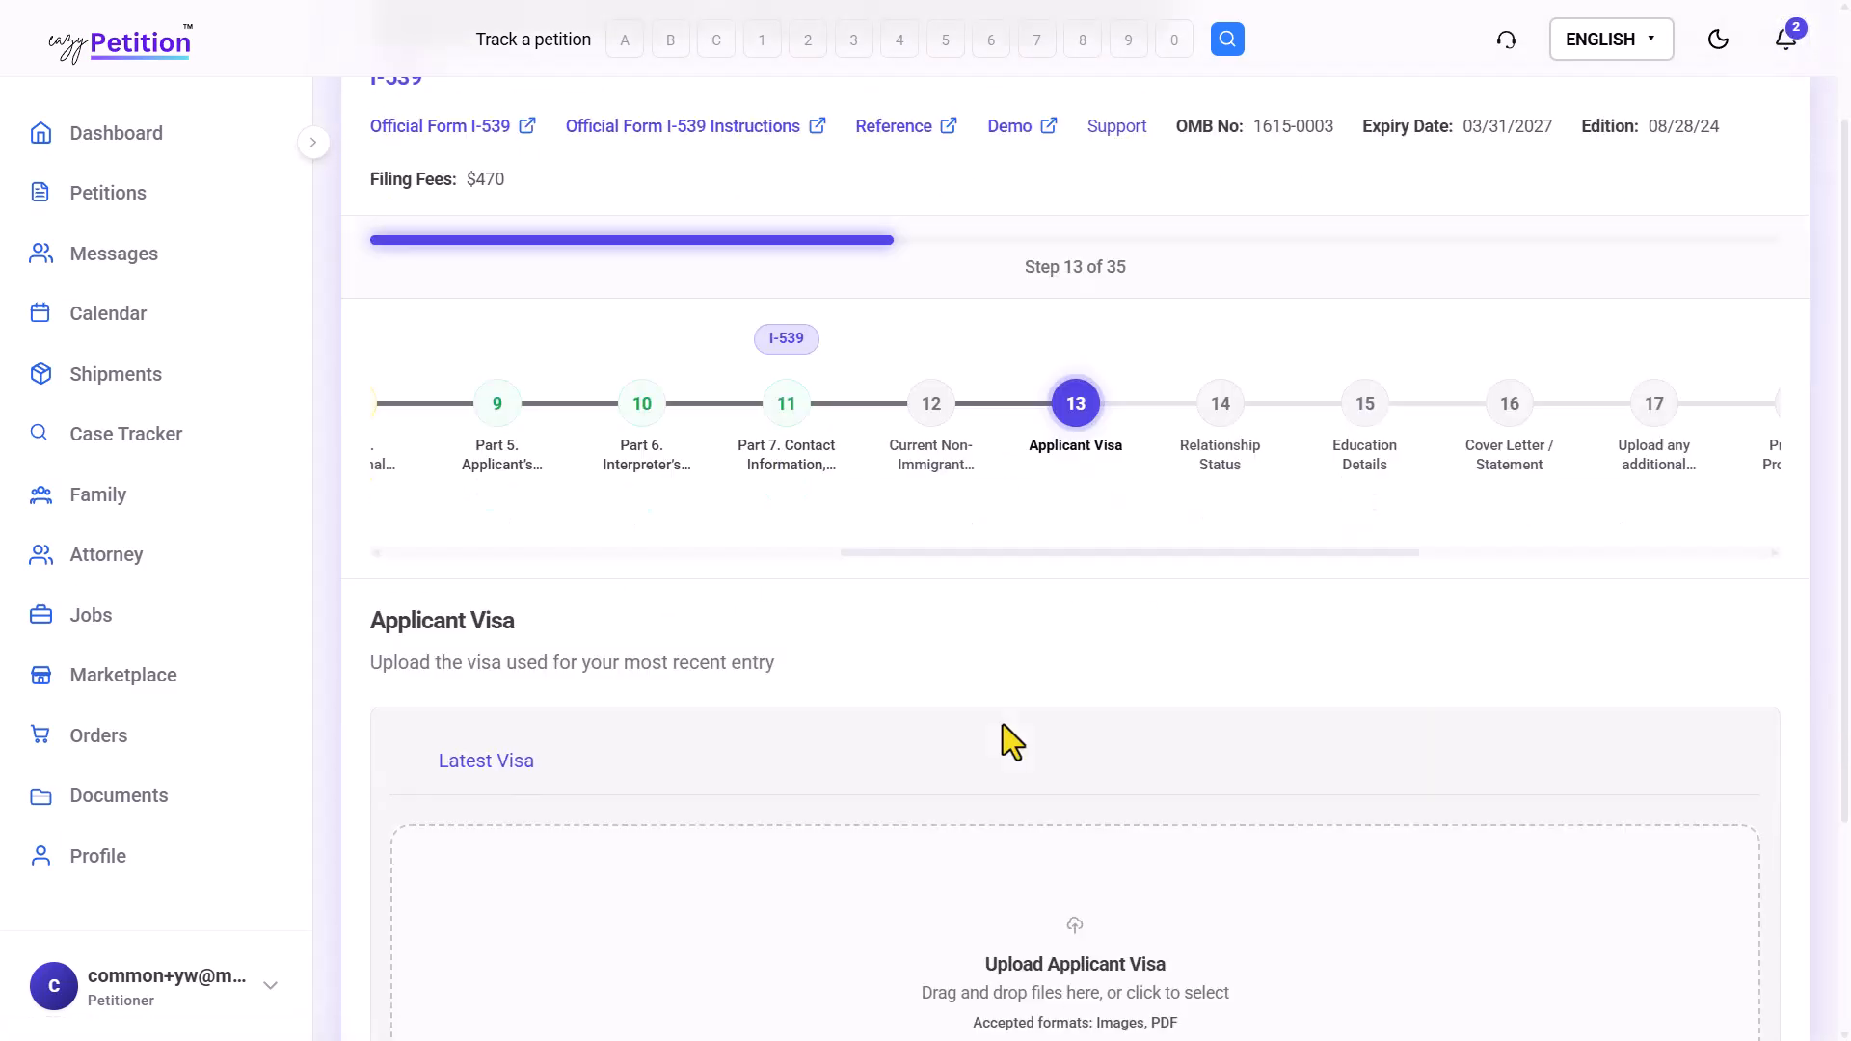
scroll(1003, 741, up, 4)
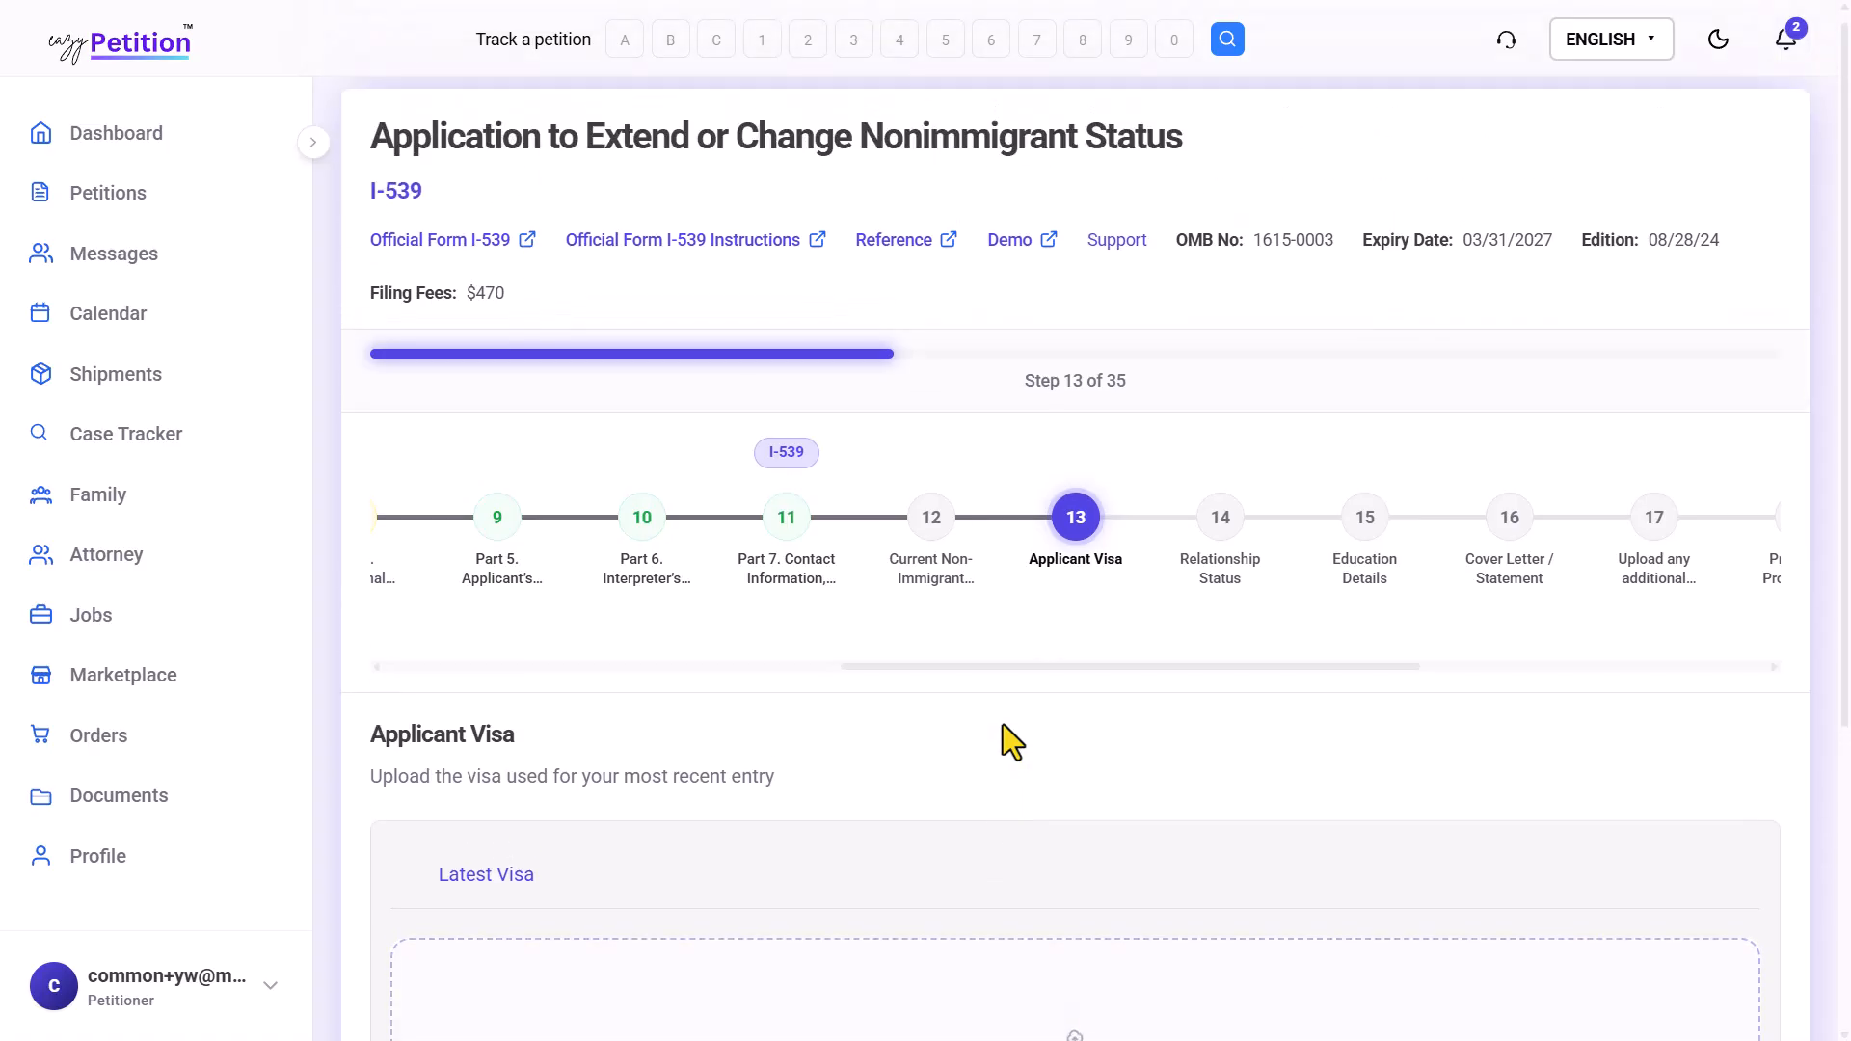
Set the current relationship status to Married and open the Marriage Certificate section
click(1217, 598)
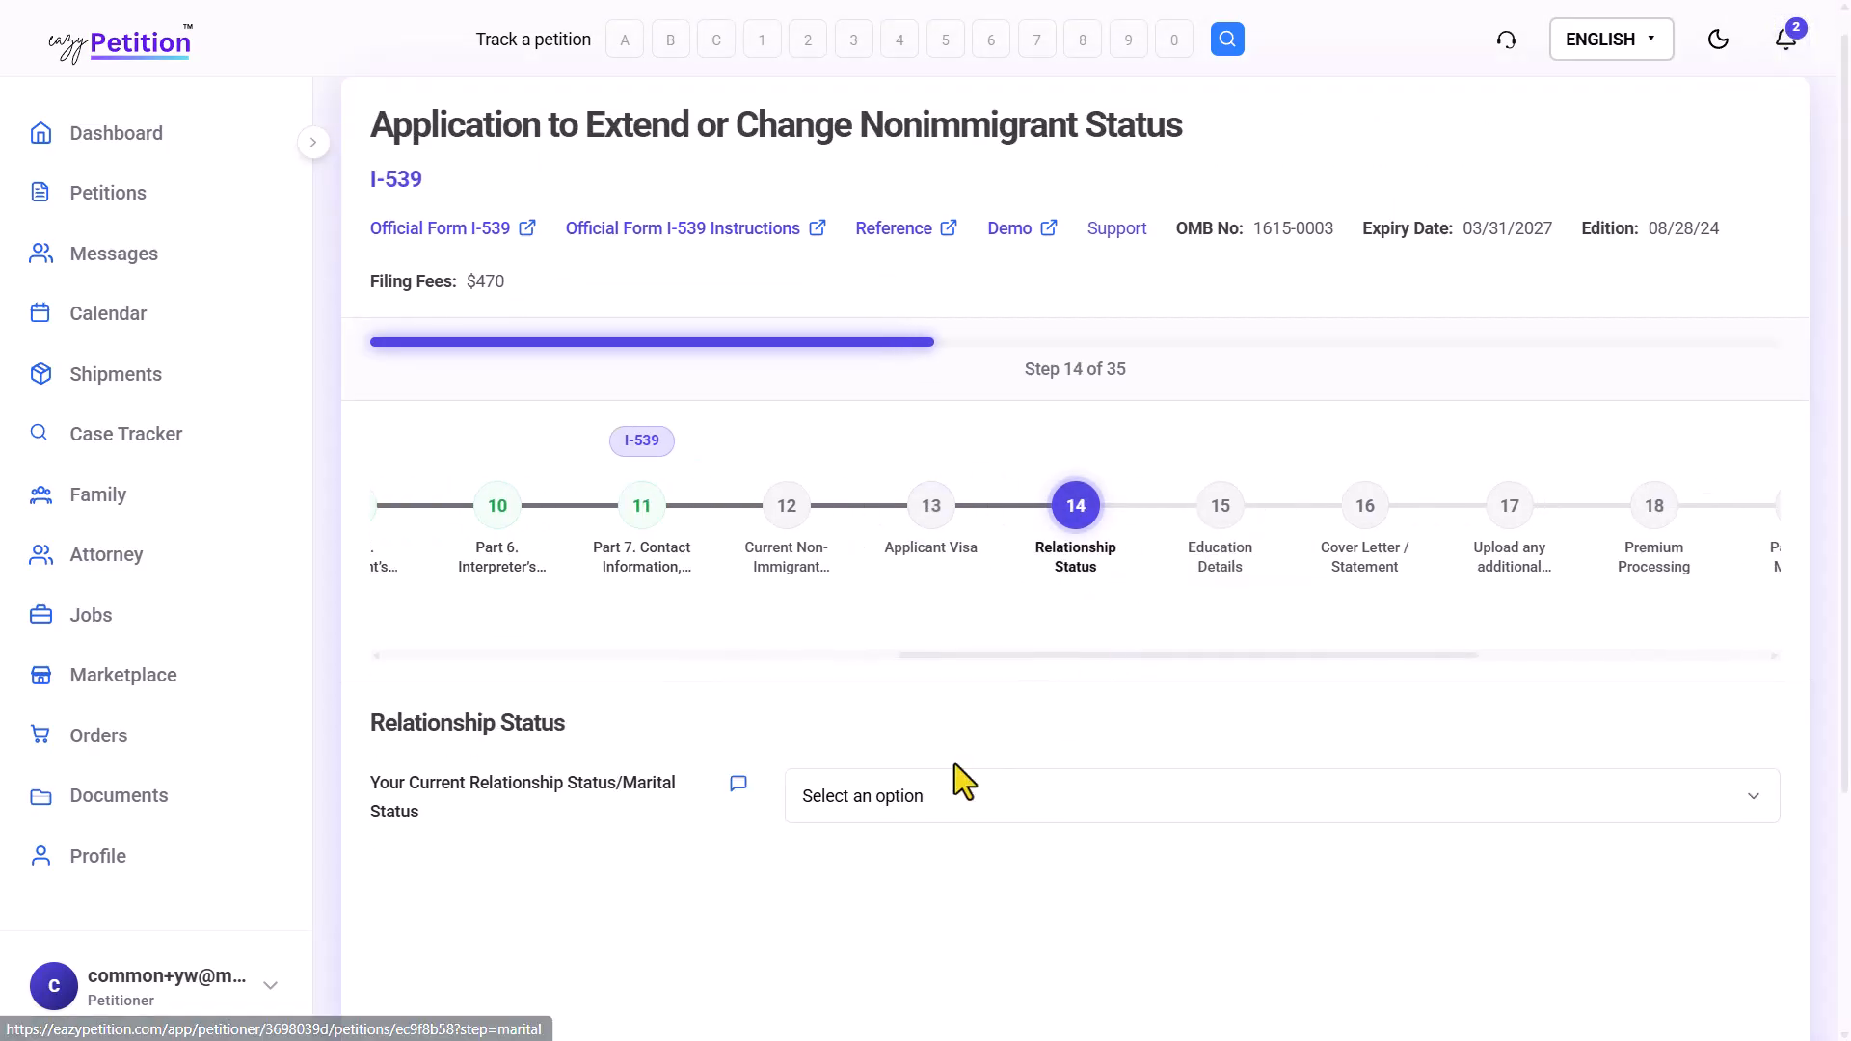
scroll(954, 764, down, 3)
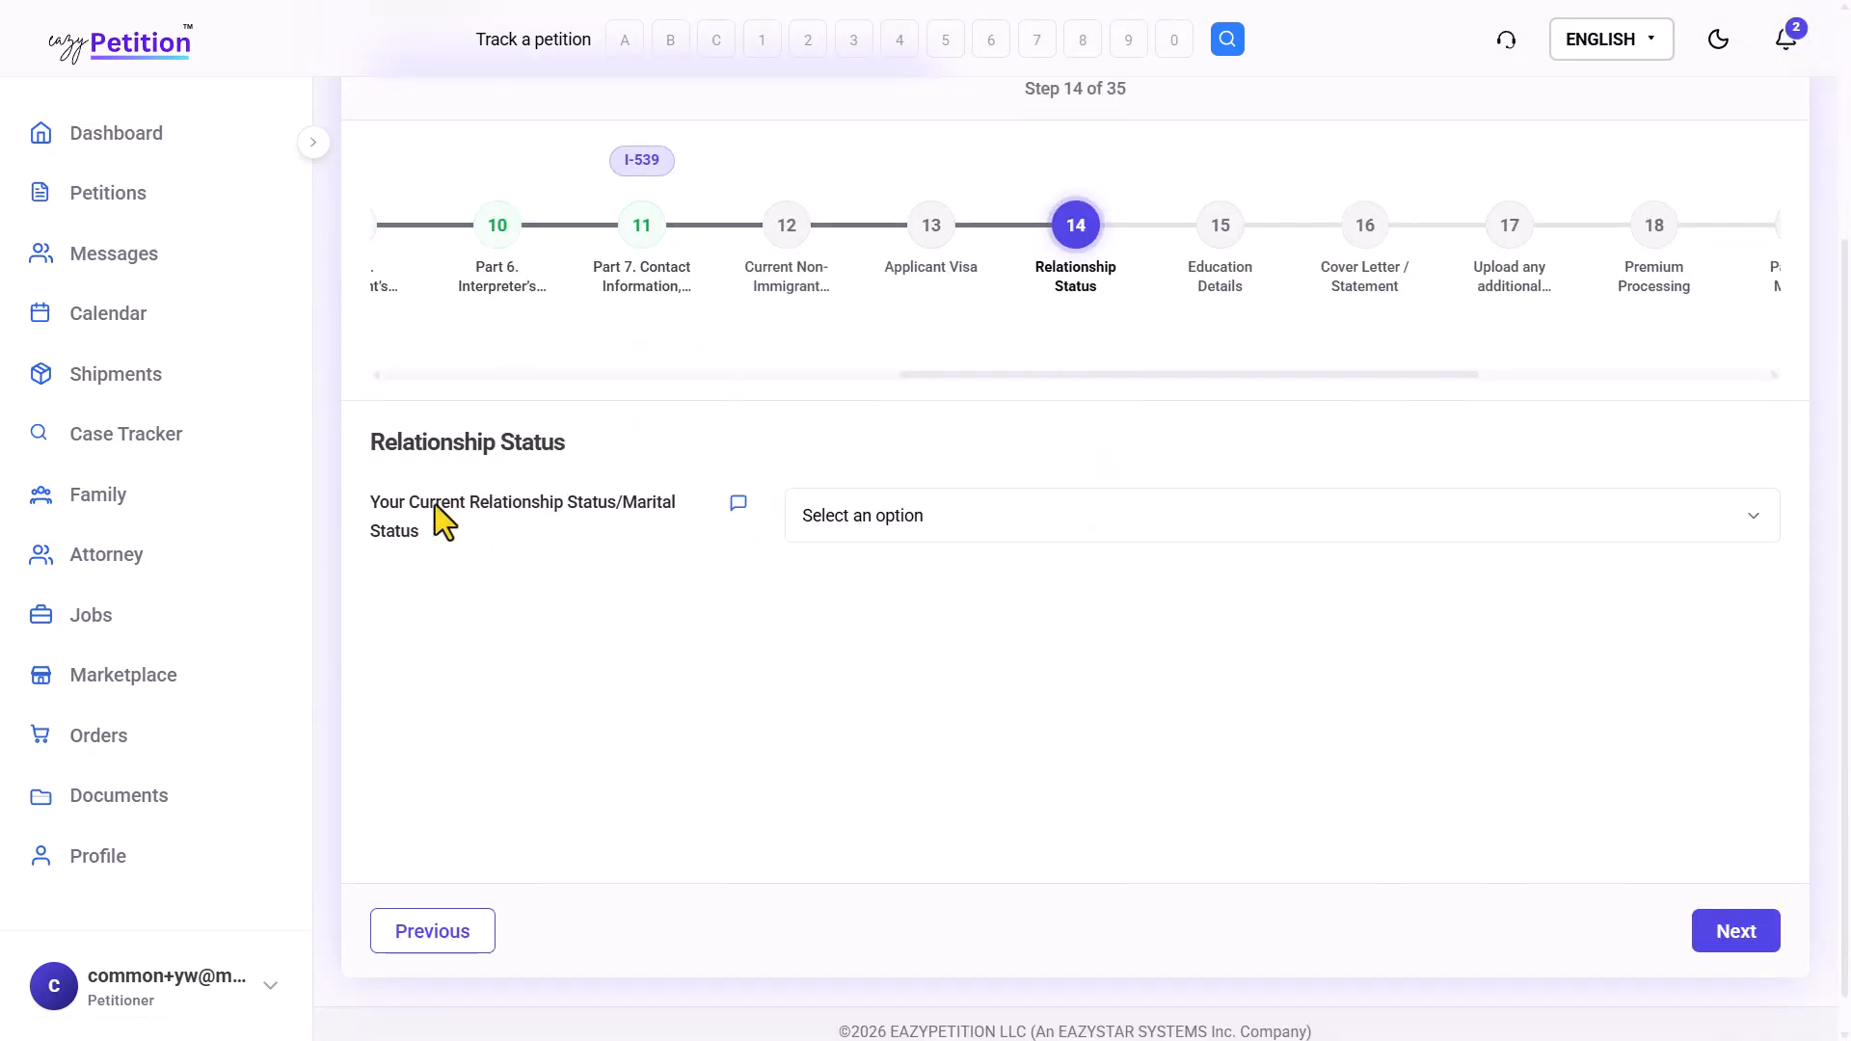
click(873, 516)
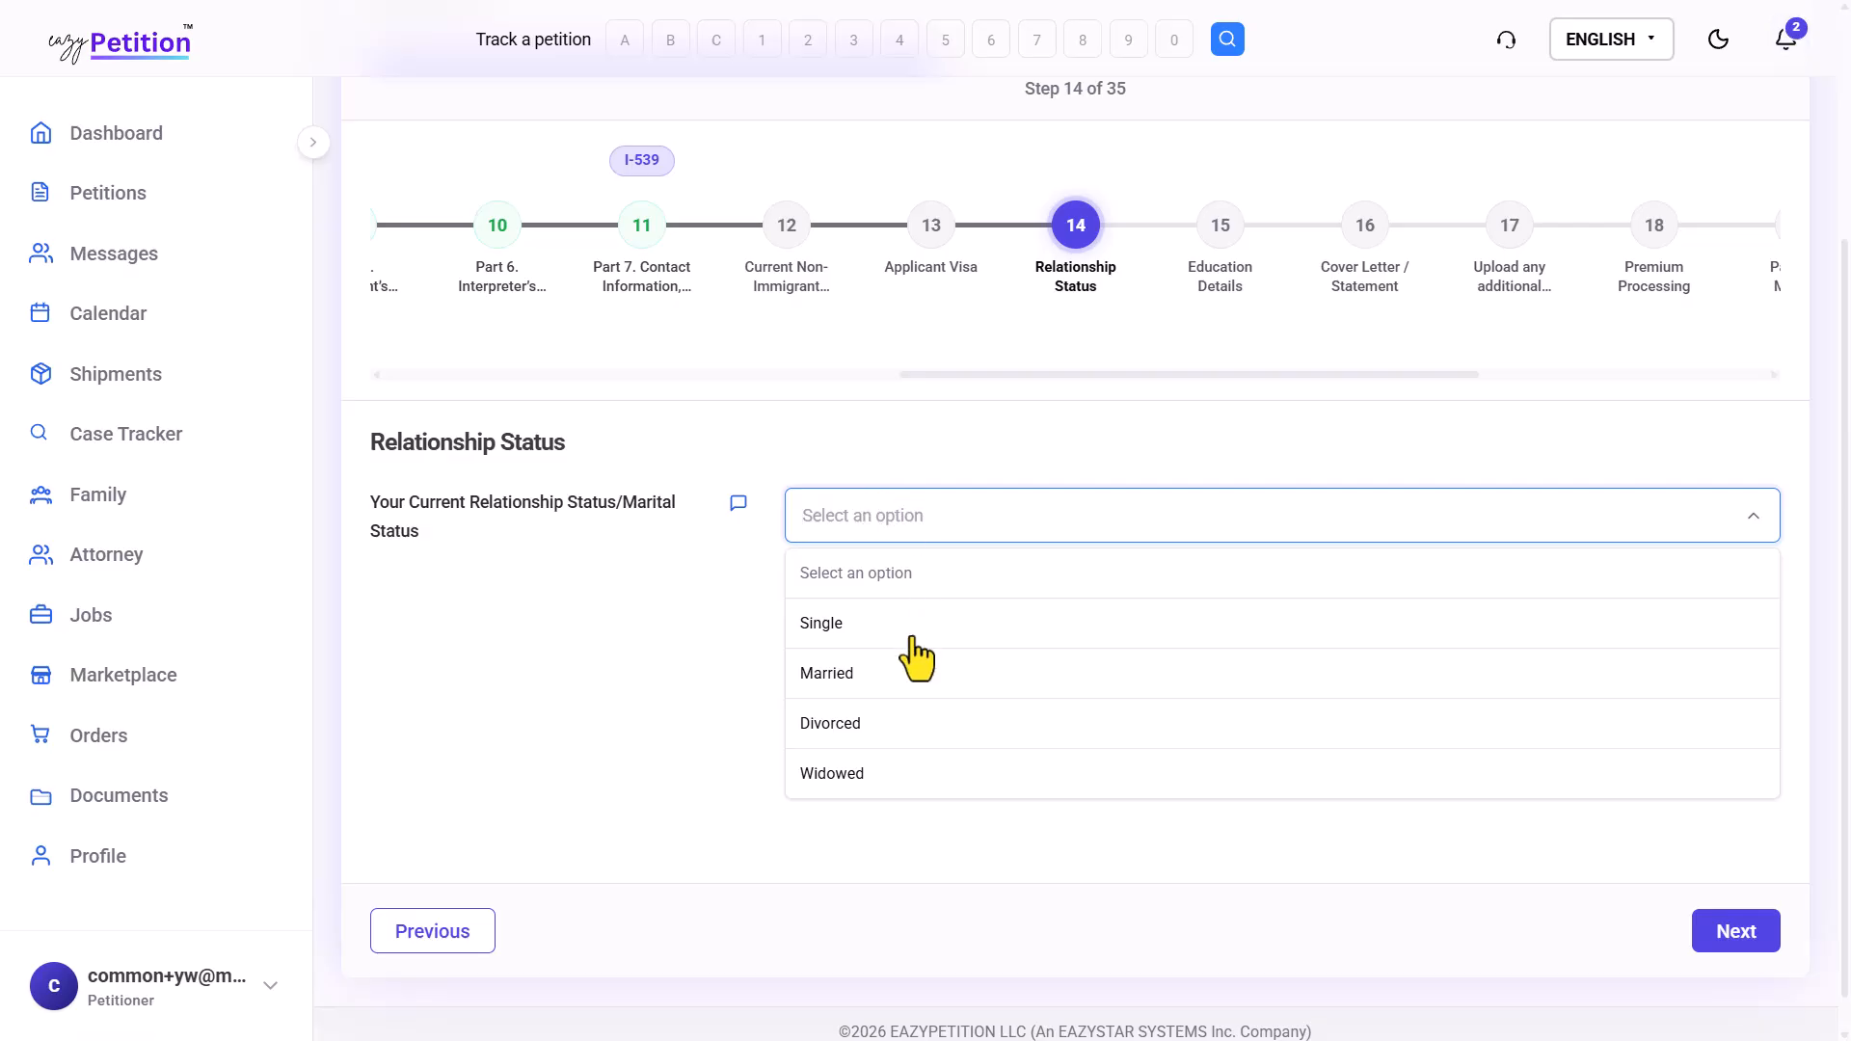
click(865, 673)
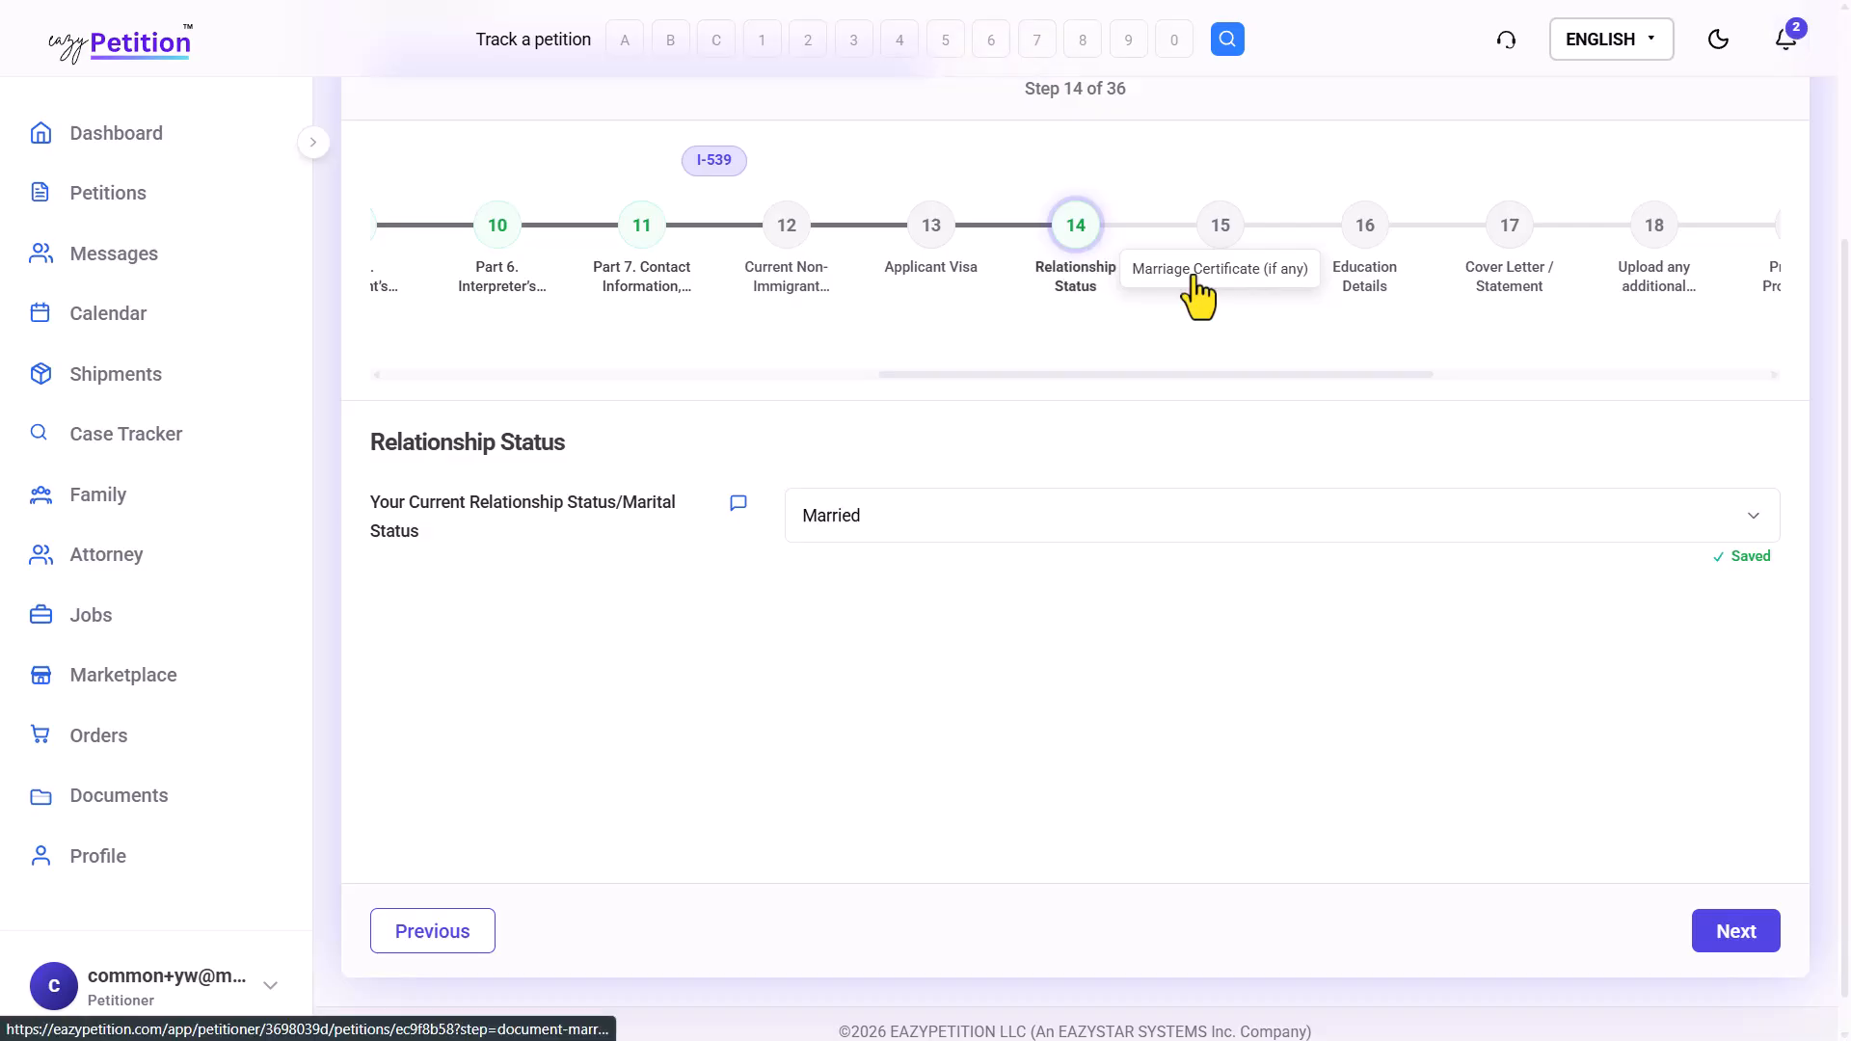
click(1184, 284)
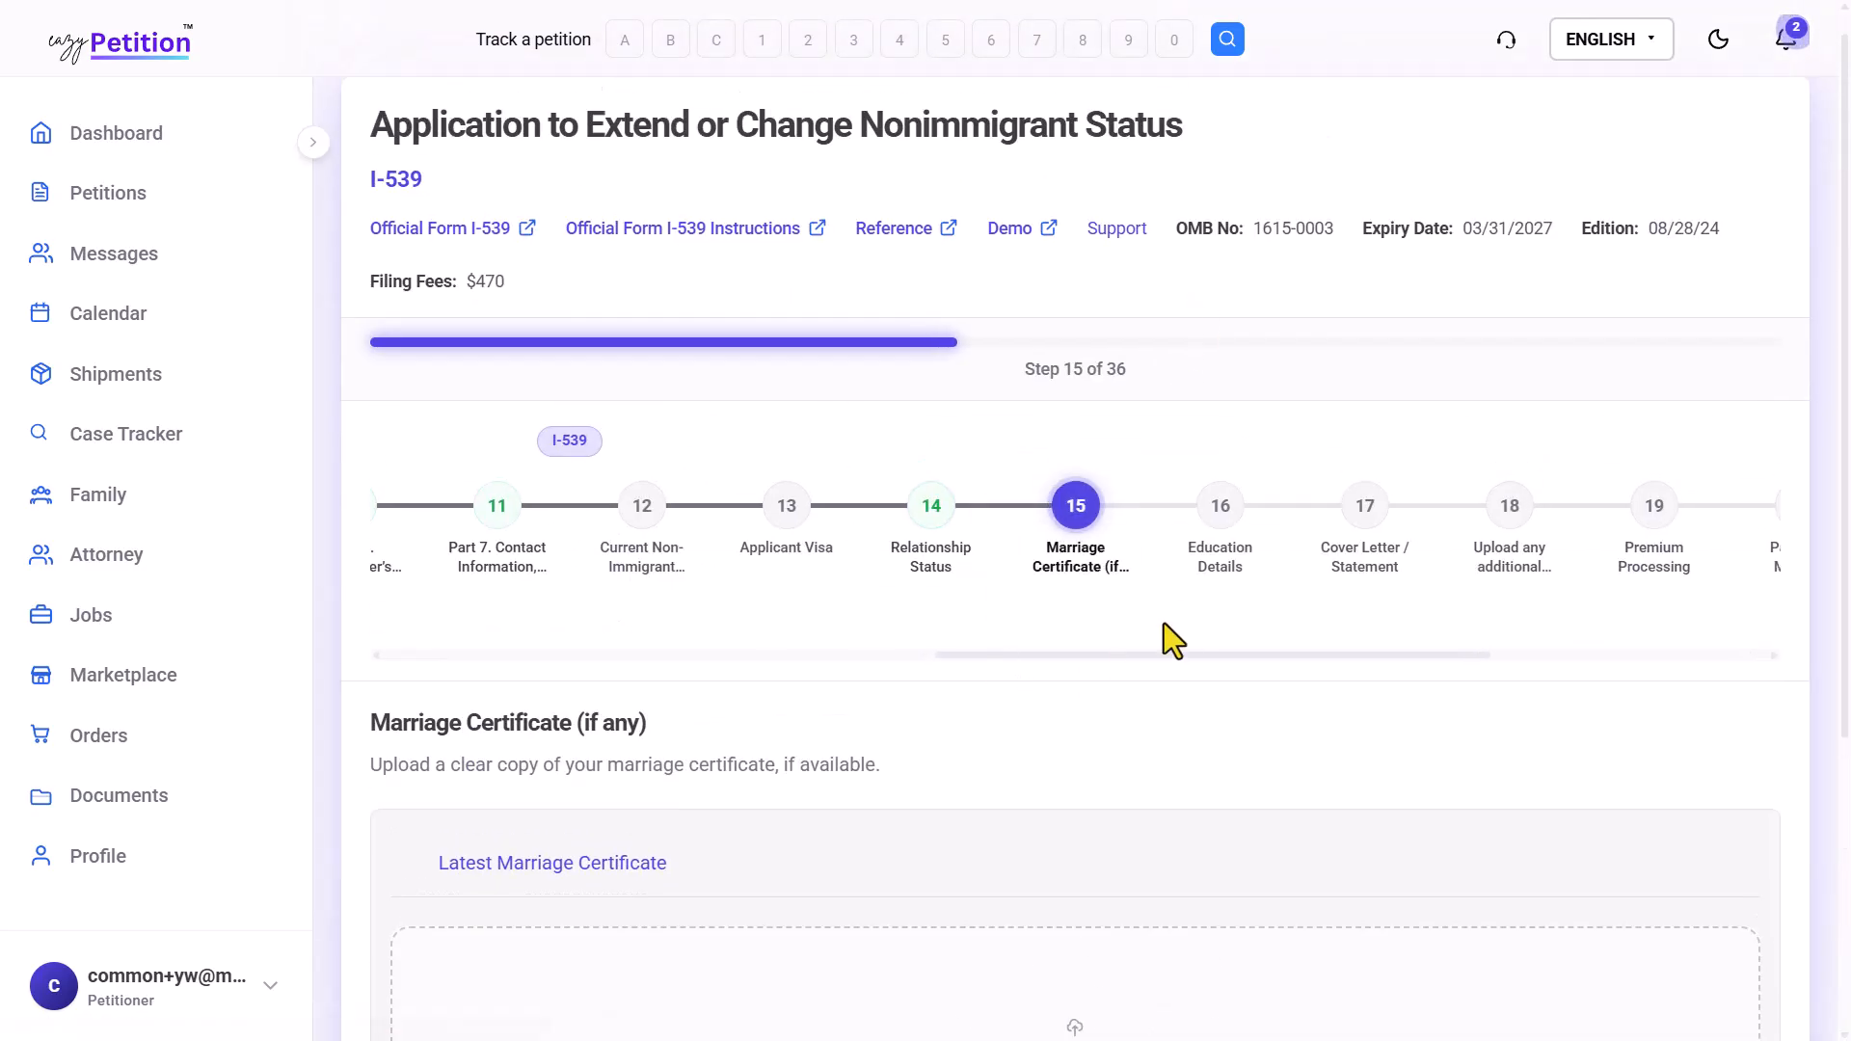
In Education Details, set the highest level of education to Master's degree
click(1222, 562)
scroll(964, 755, down, 2)
scroll(965, 754, down, 2)
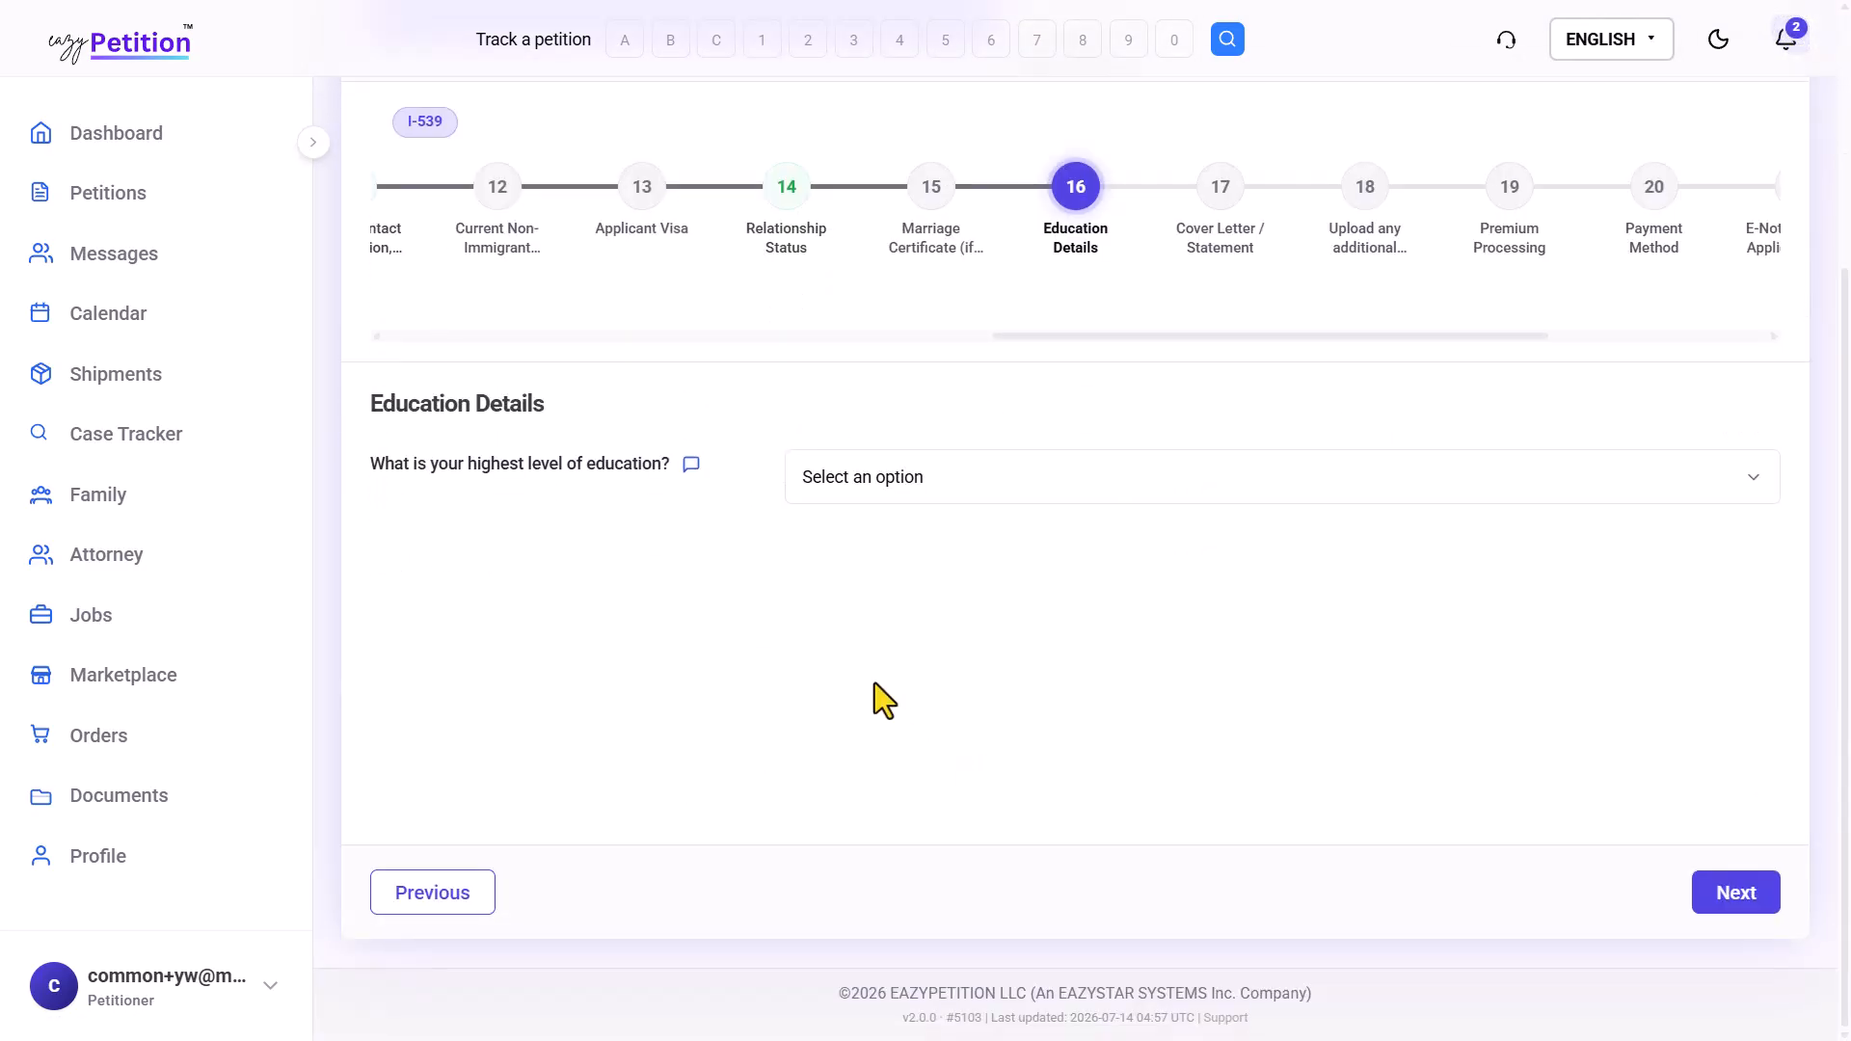
click(887, 487)
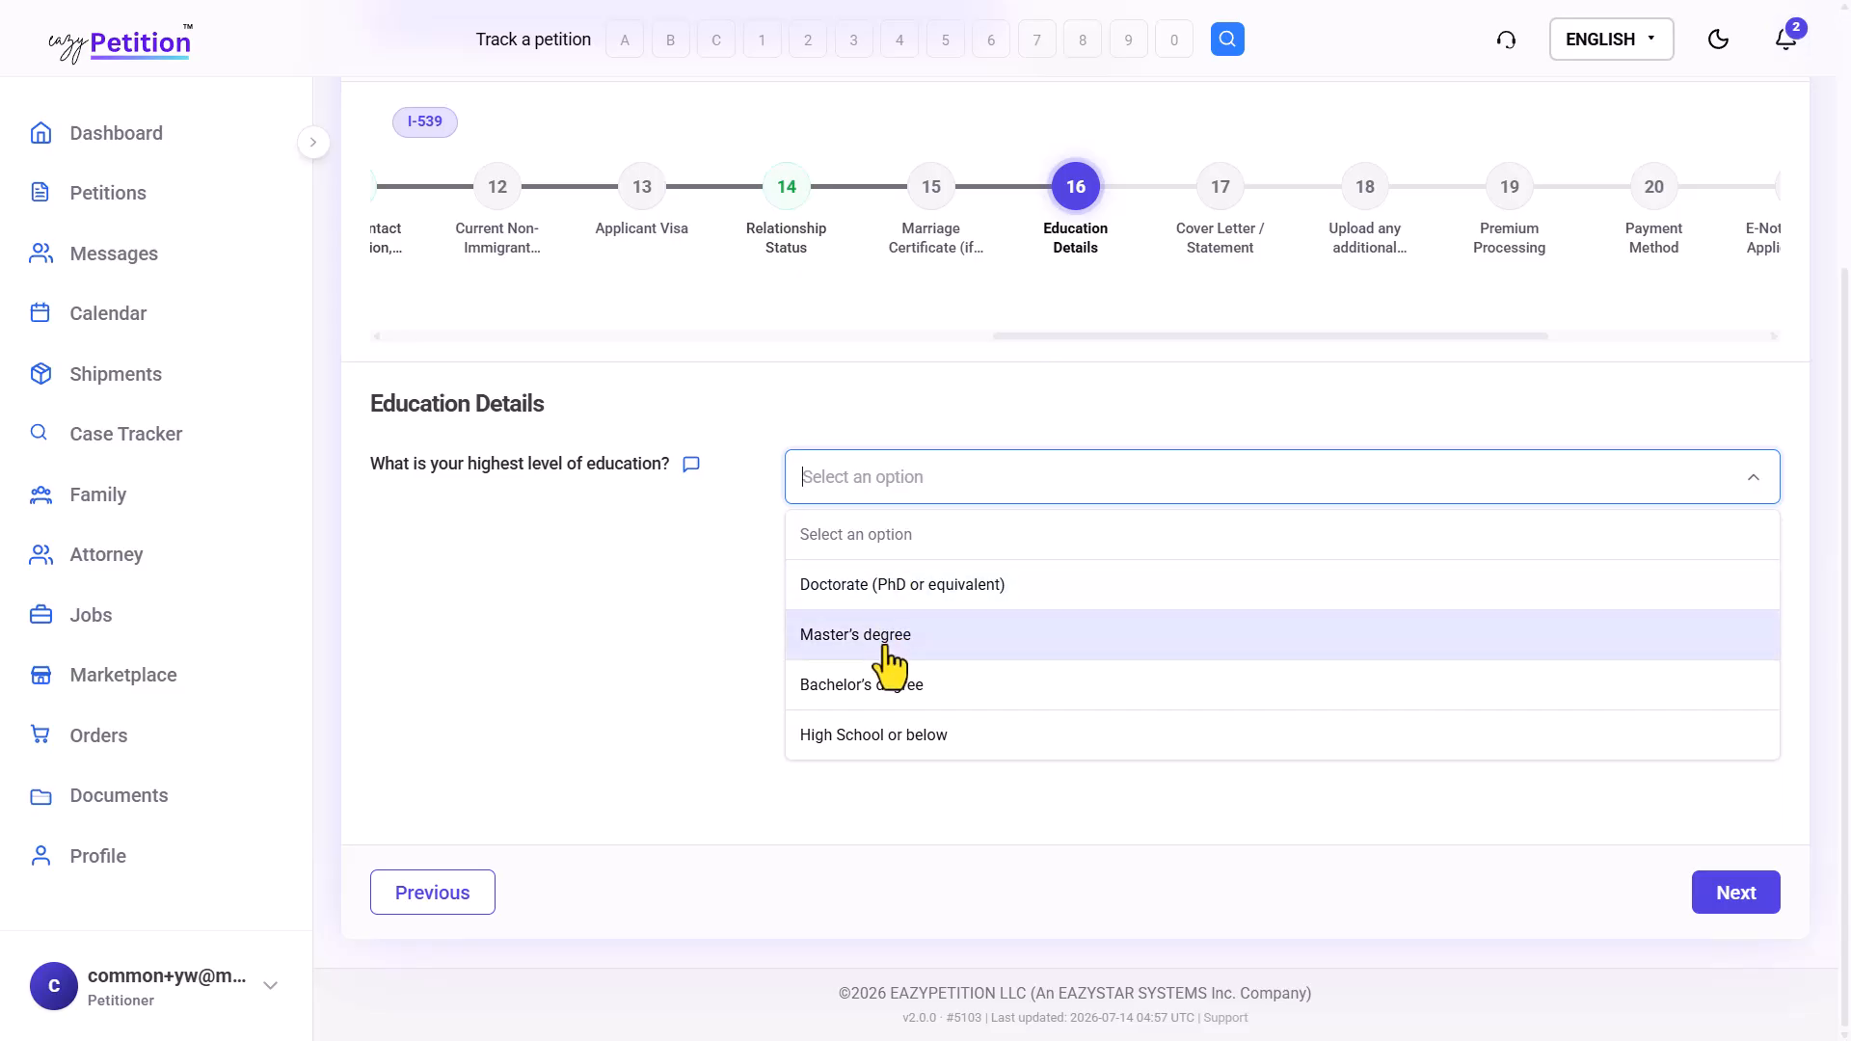
click(919, 644)
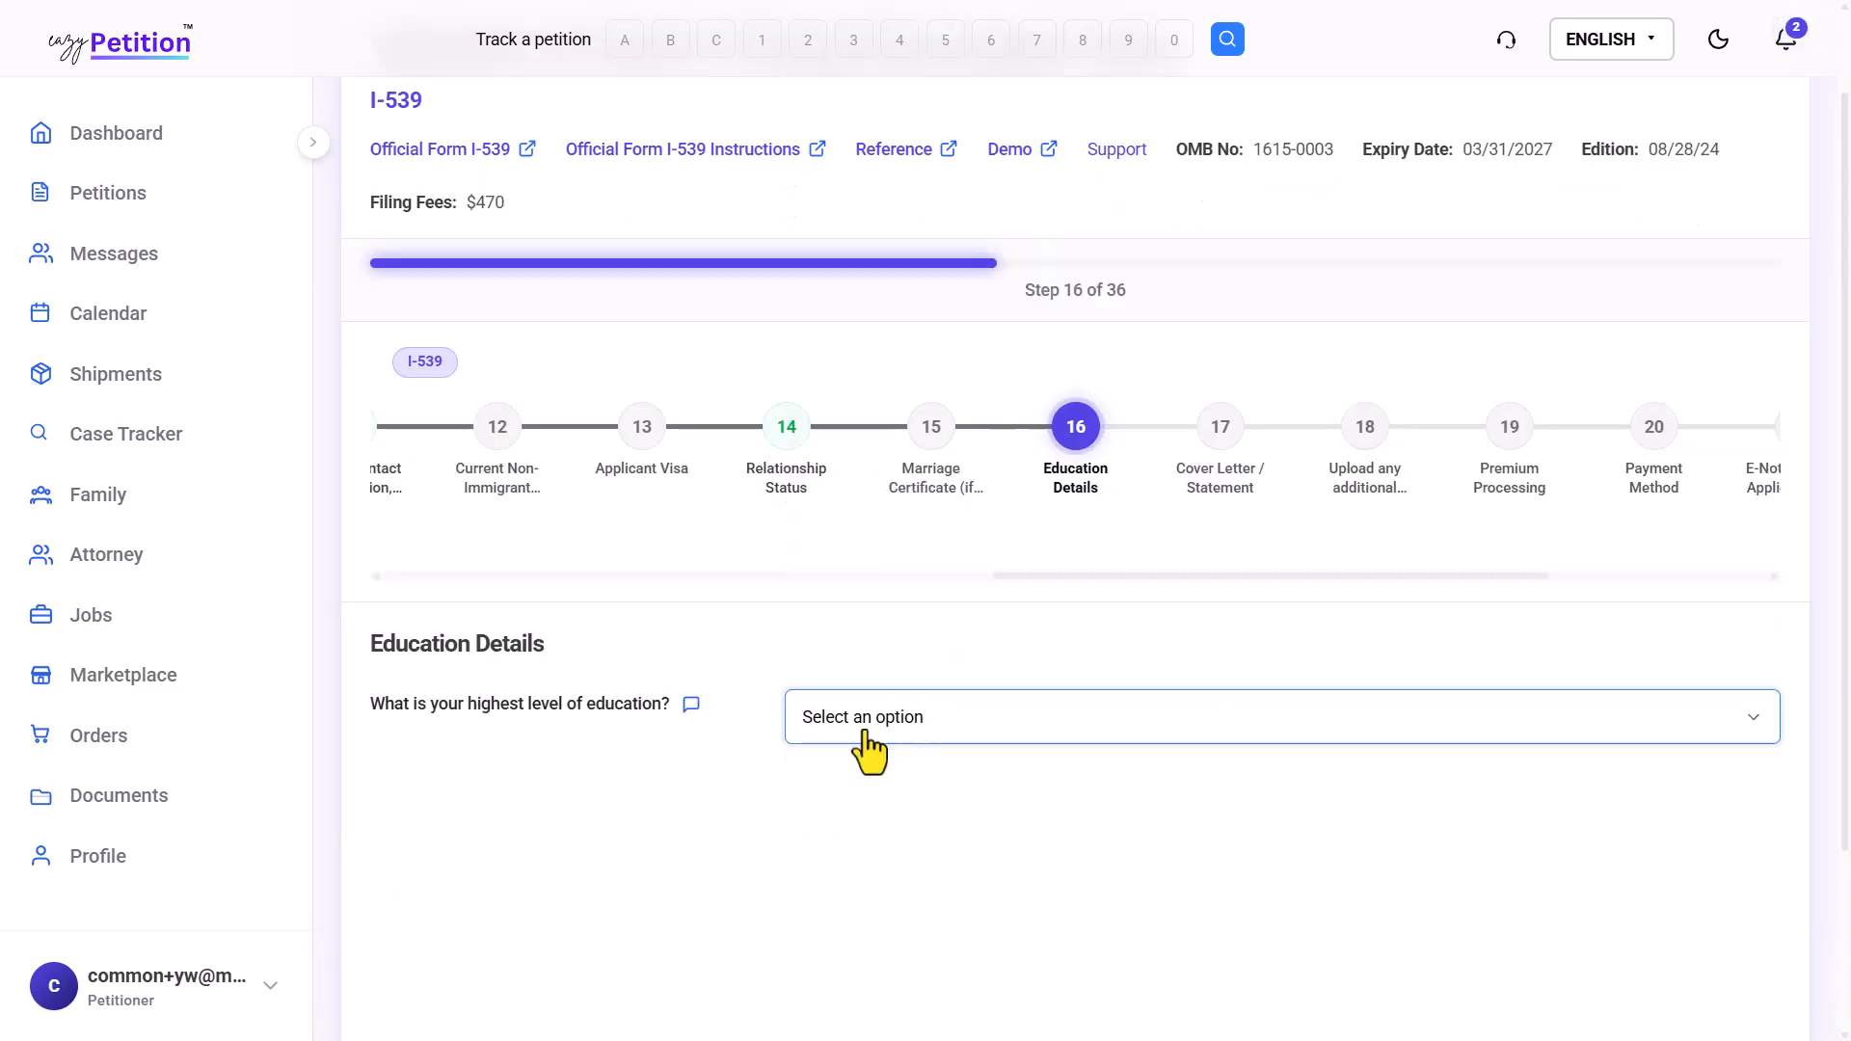
click(865, 730)
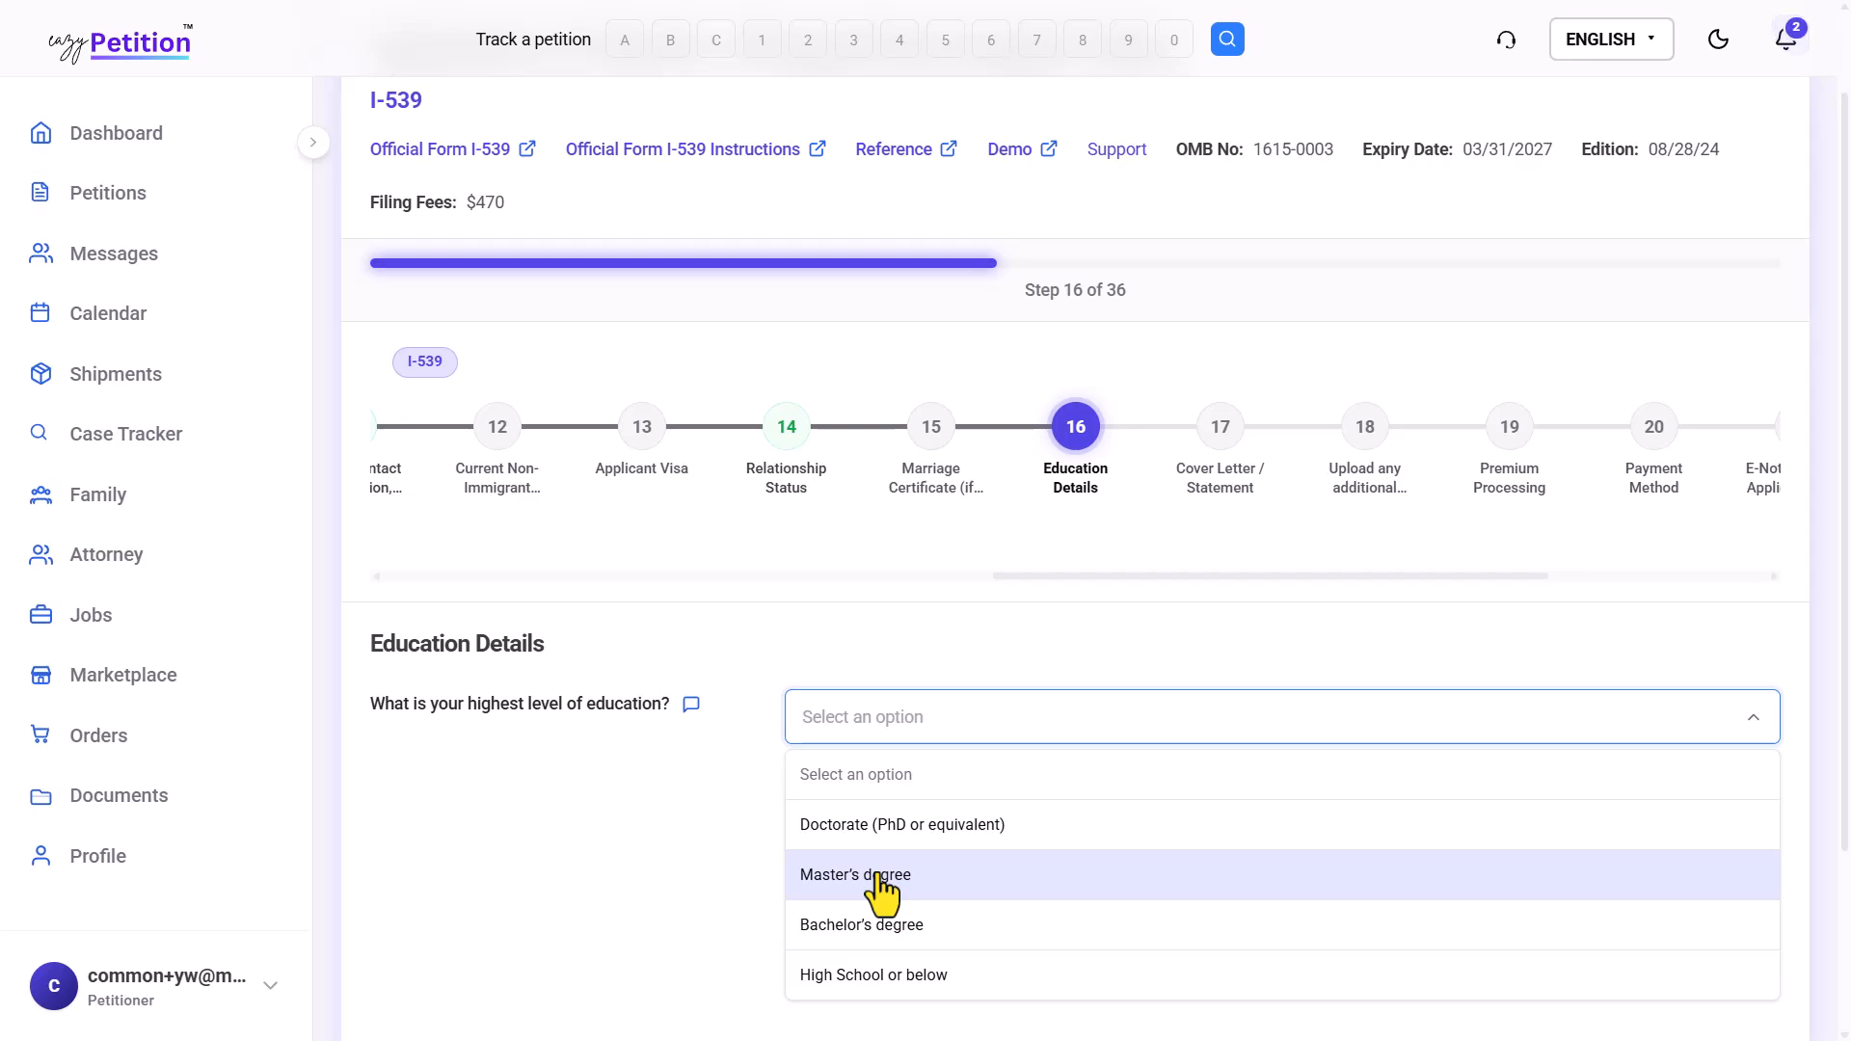
click(879, 879)
scroll(880, 887, down, 2)
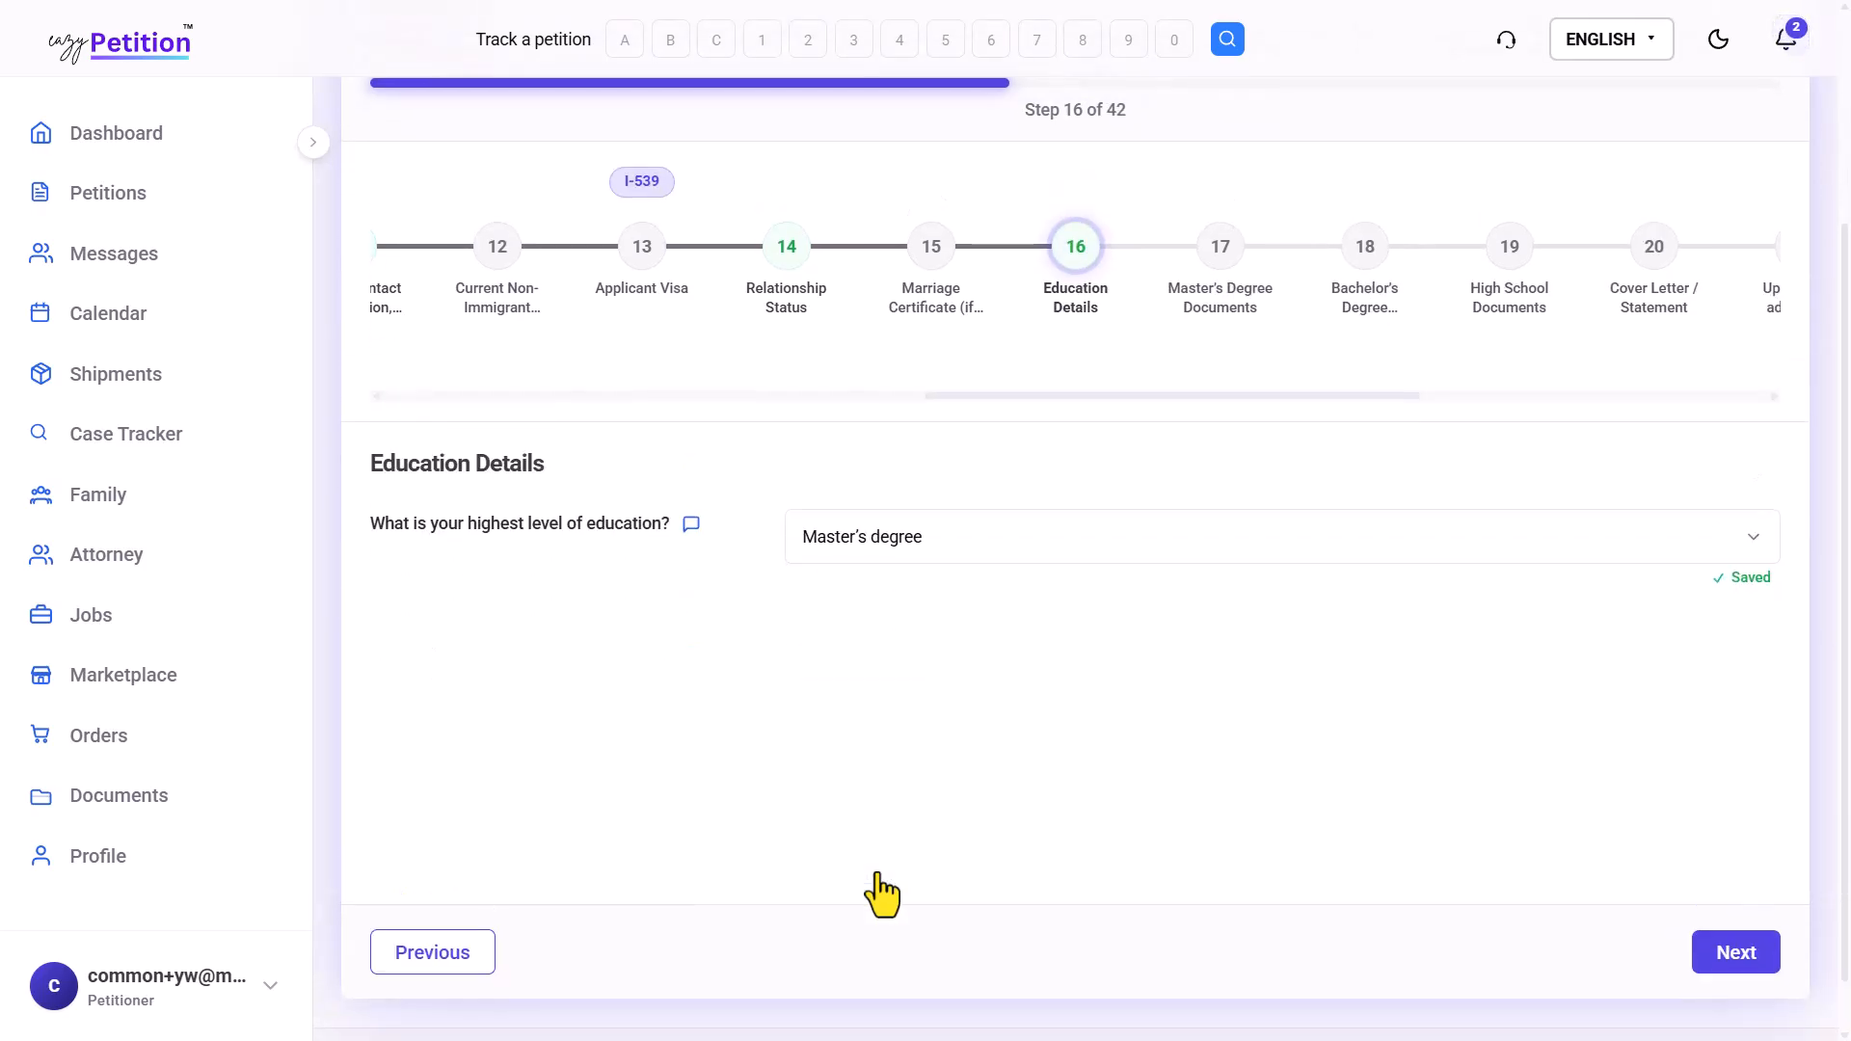
View the Master's Degree, Bachelor's Degree and High School Documents upload sections one after another
click(1220, 248)
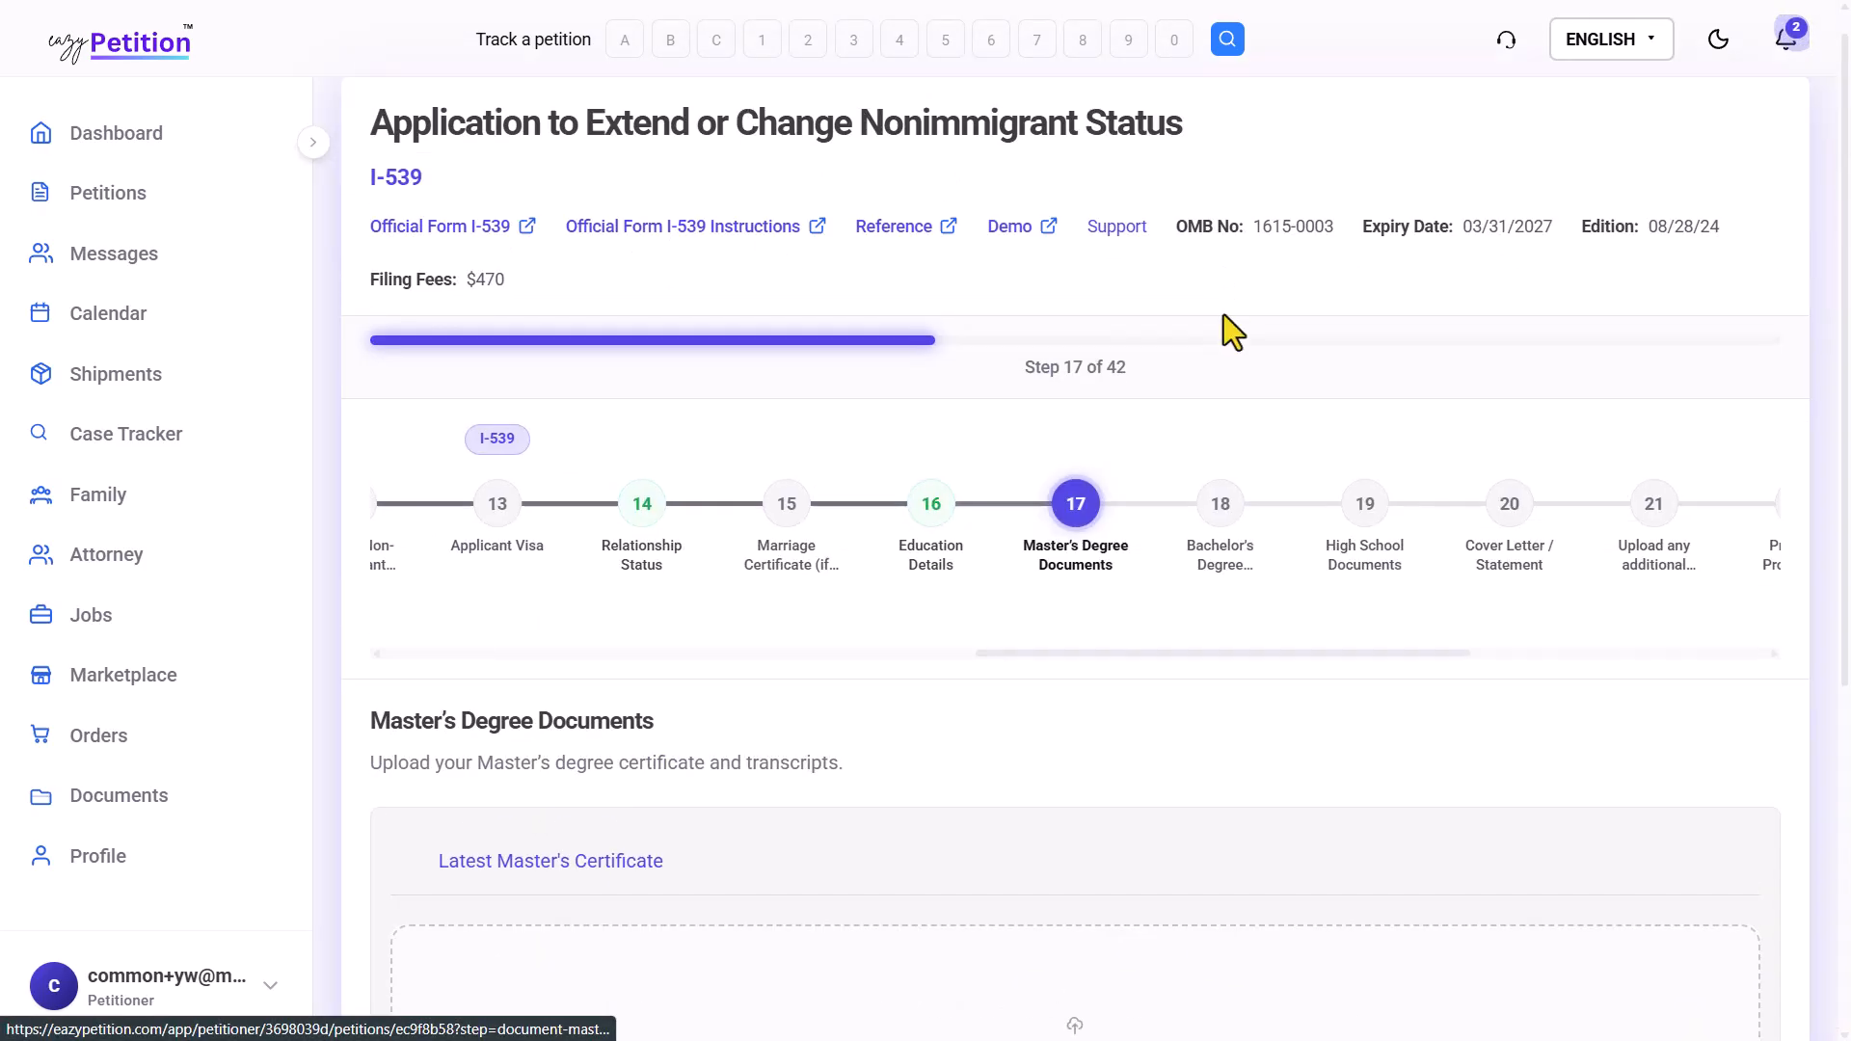
click(1221, 506)
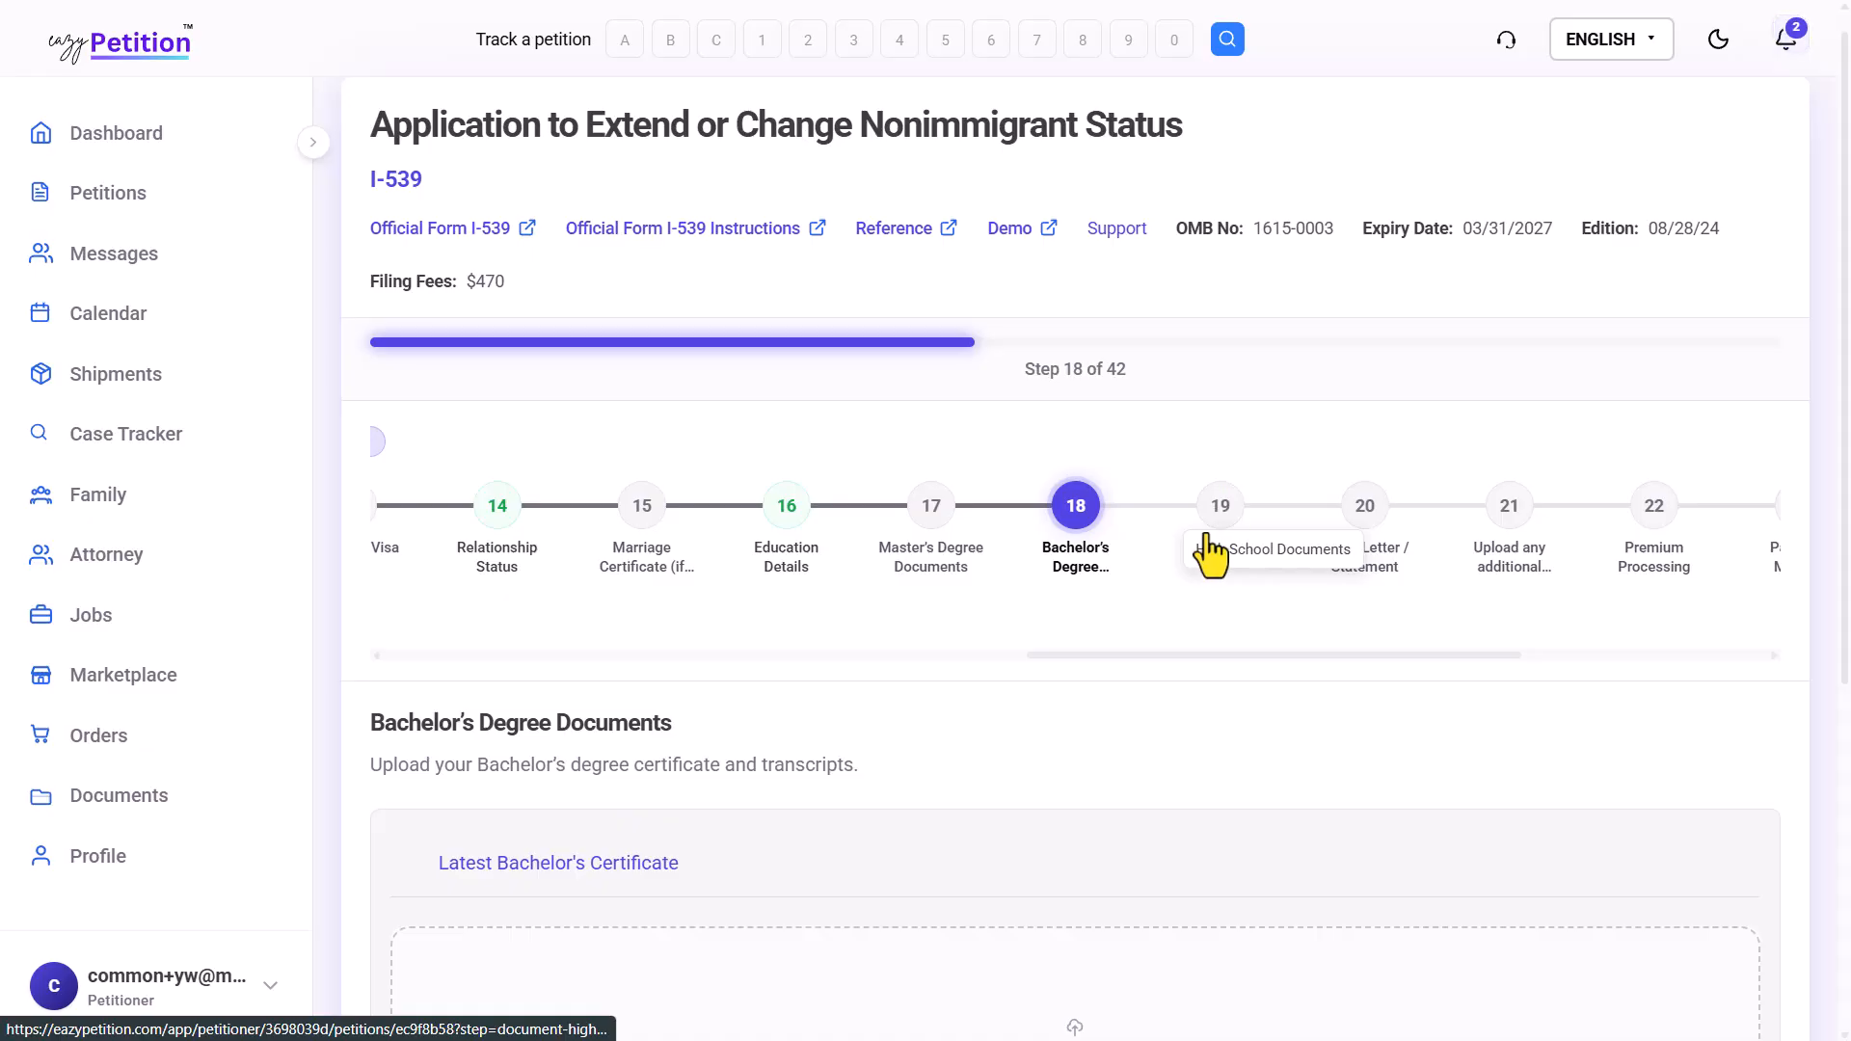
click(1208, 552)
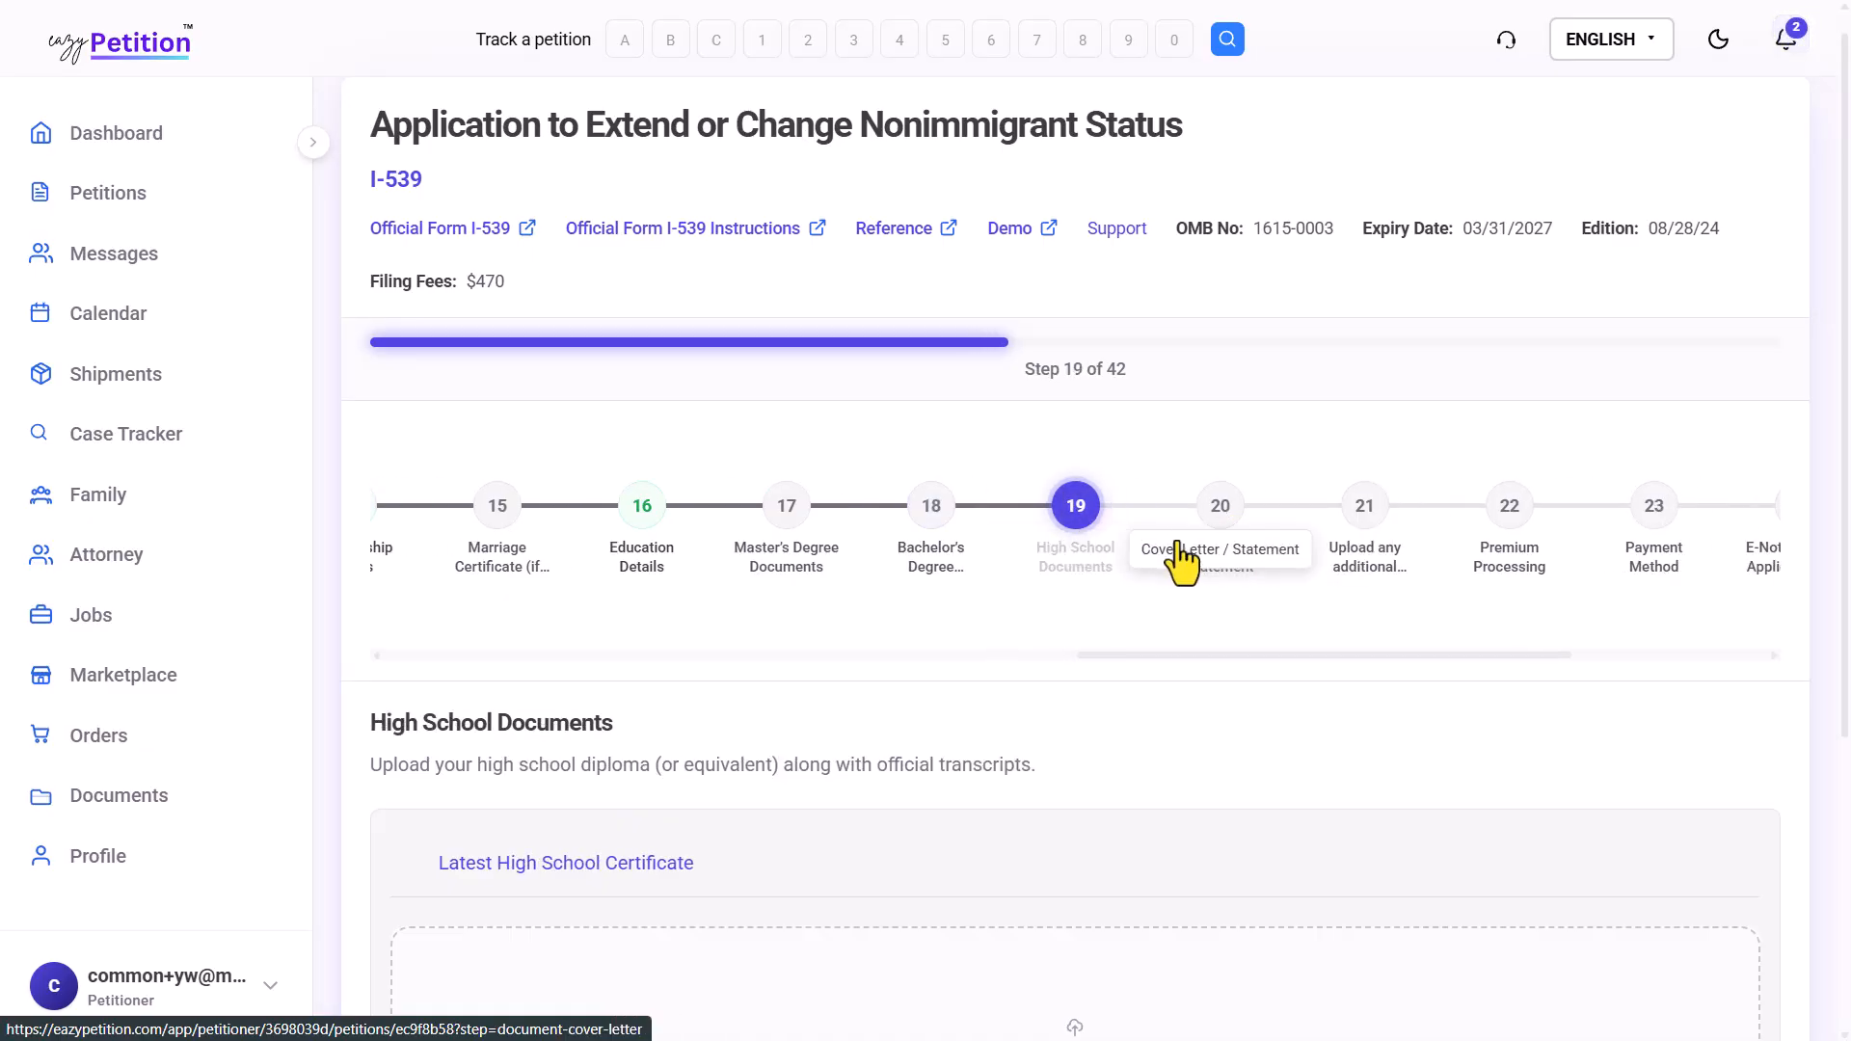
Open the Cover Letter / Statement section and review its AI drafting option and upload area
click(1211, 559)
scroll(883, 742, down, 2)
scroll(883, 742, down, 2)
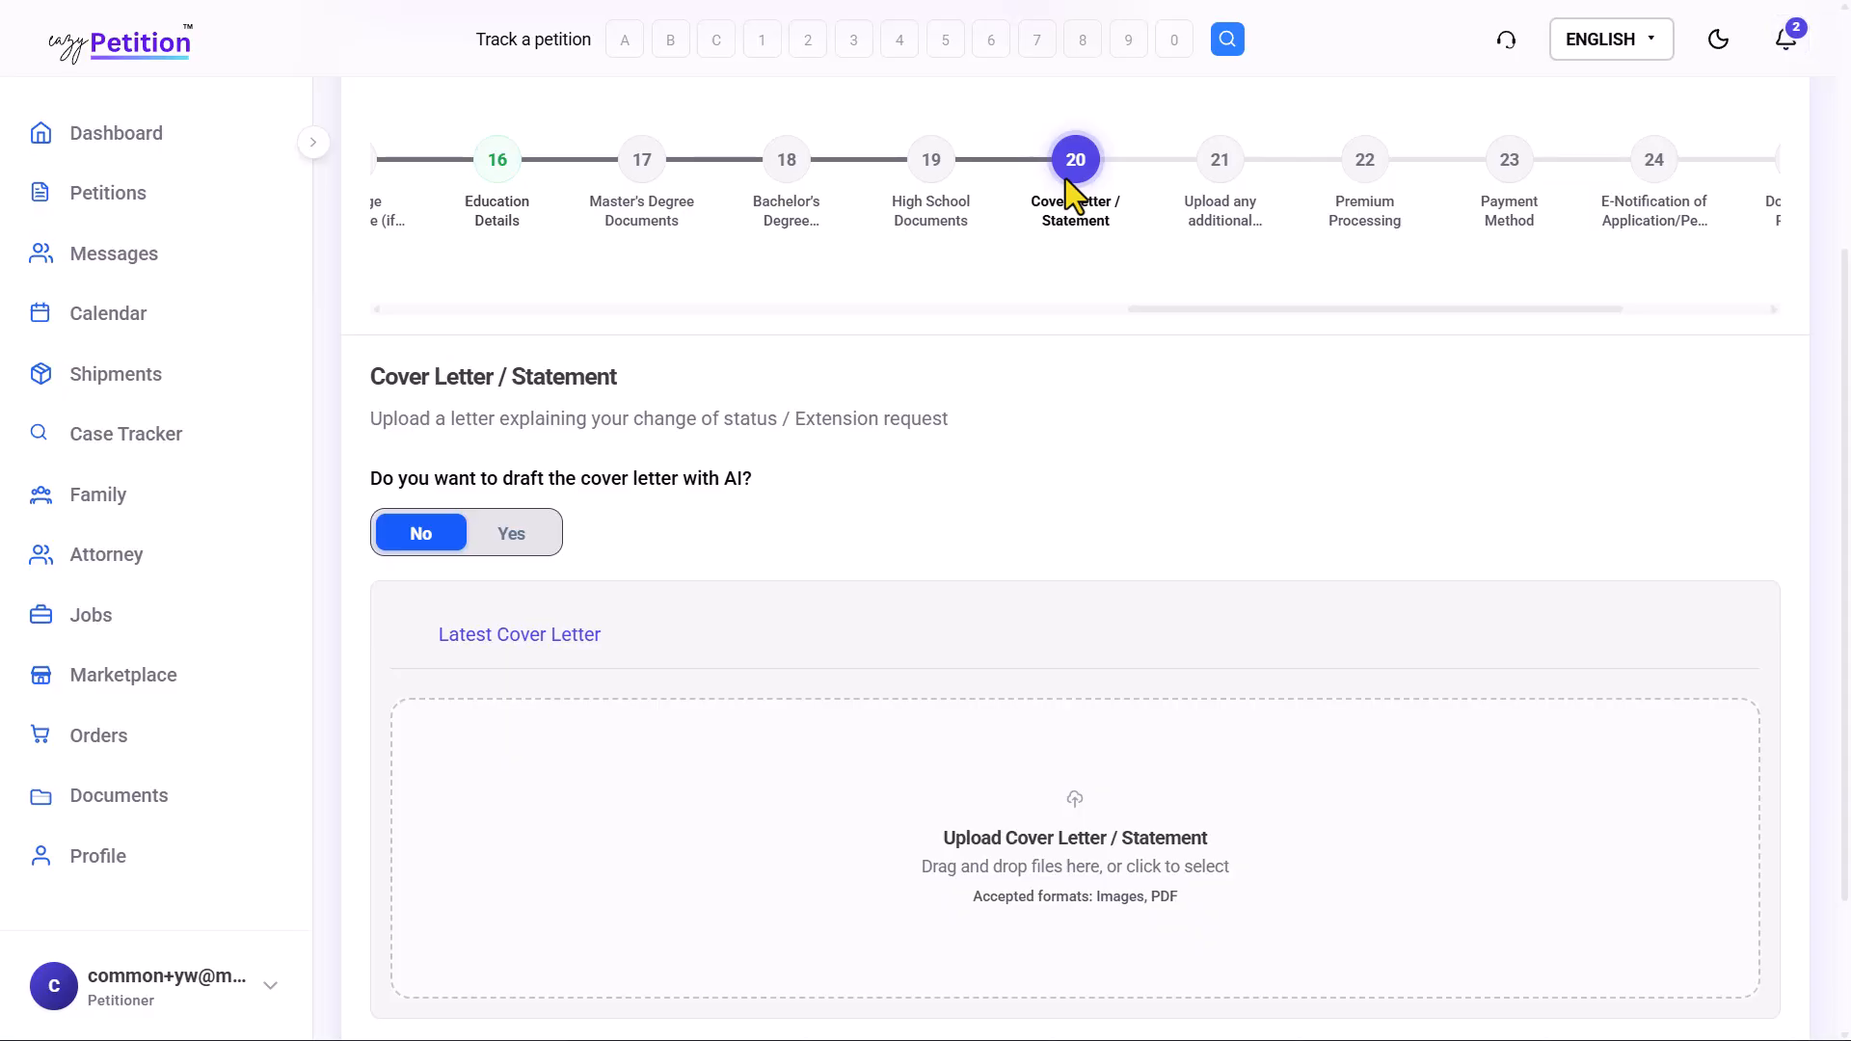
scroll(964, 622, down, 2)
scroll(964, 622, up, 3)
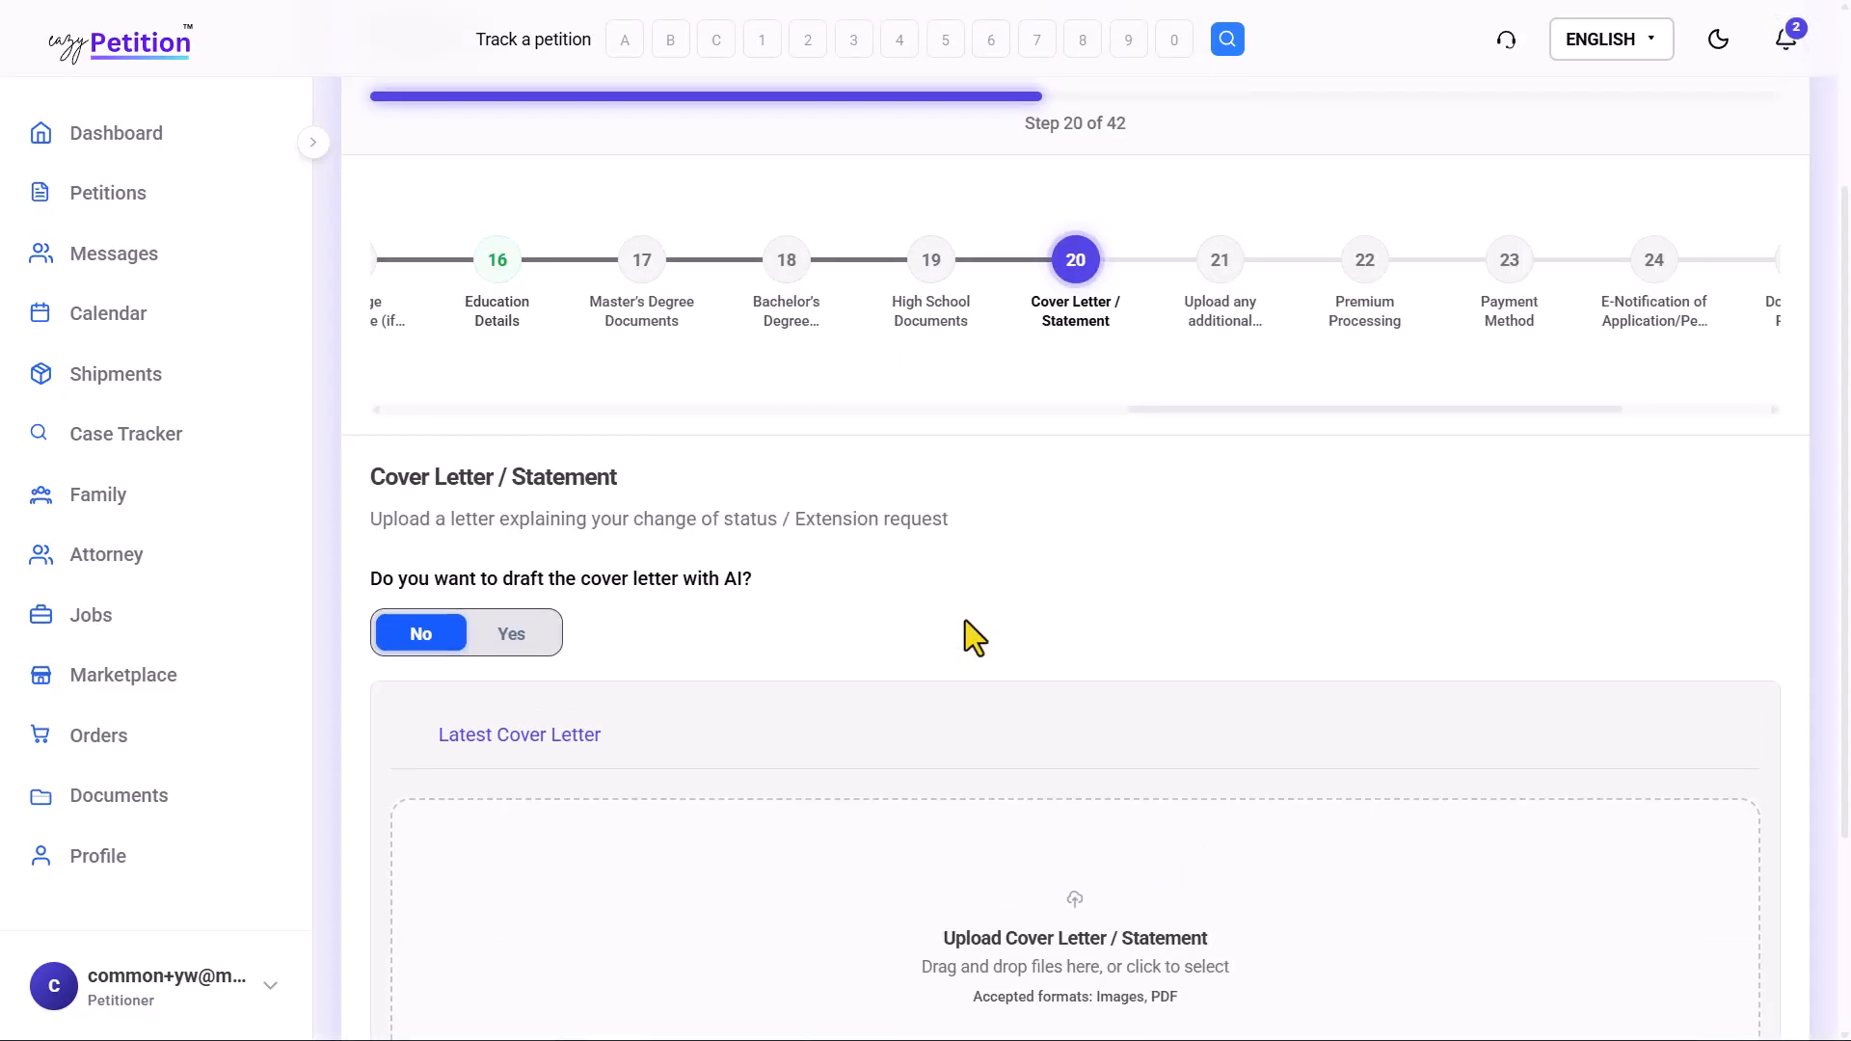
Answer Yes to having additional supporting documents and review the upload area and the option to add another
click(1223, 279)
scroll(965, 622, down, 3)
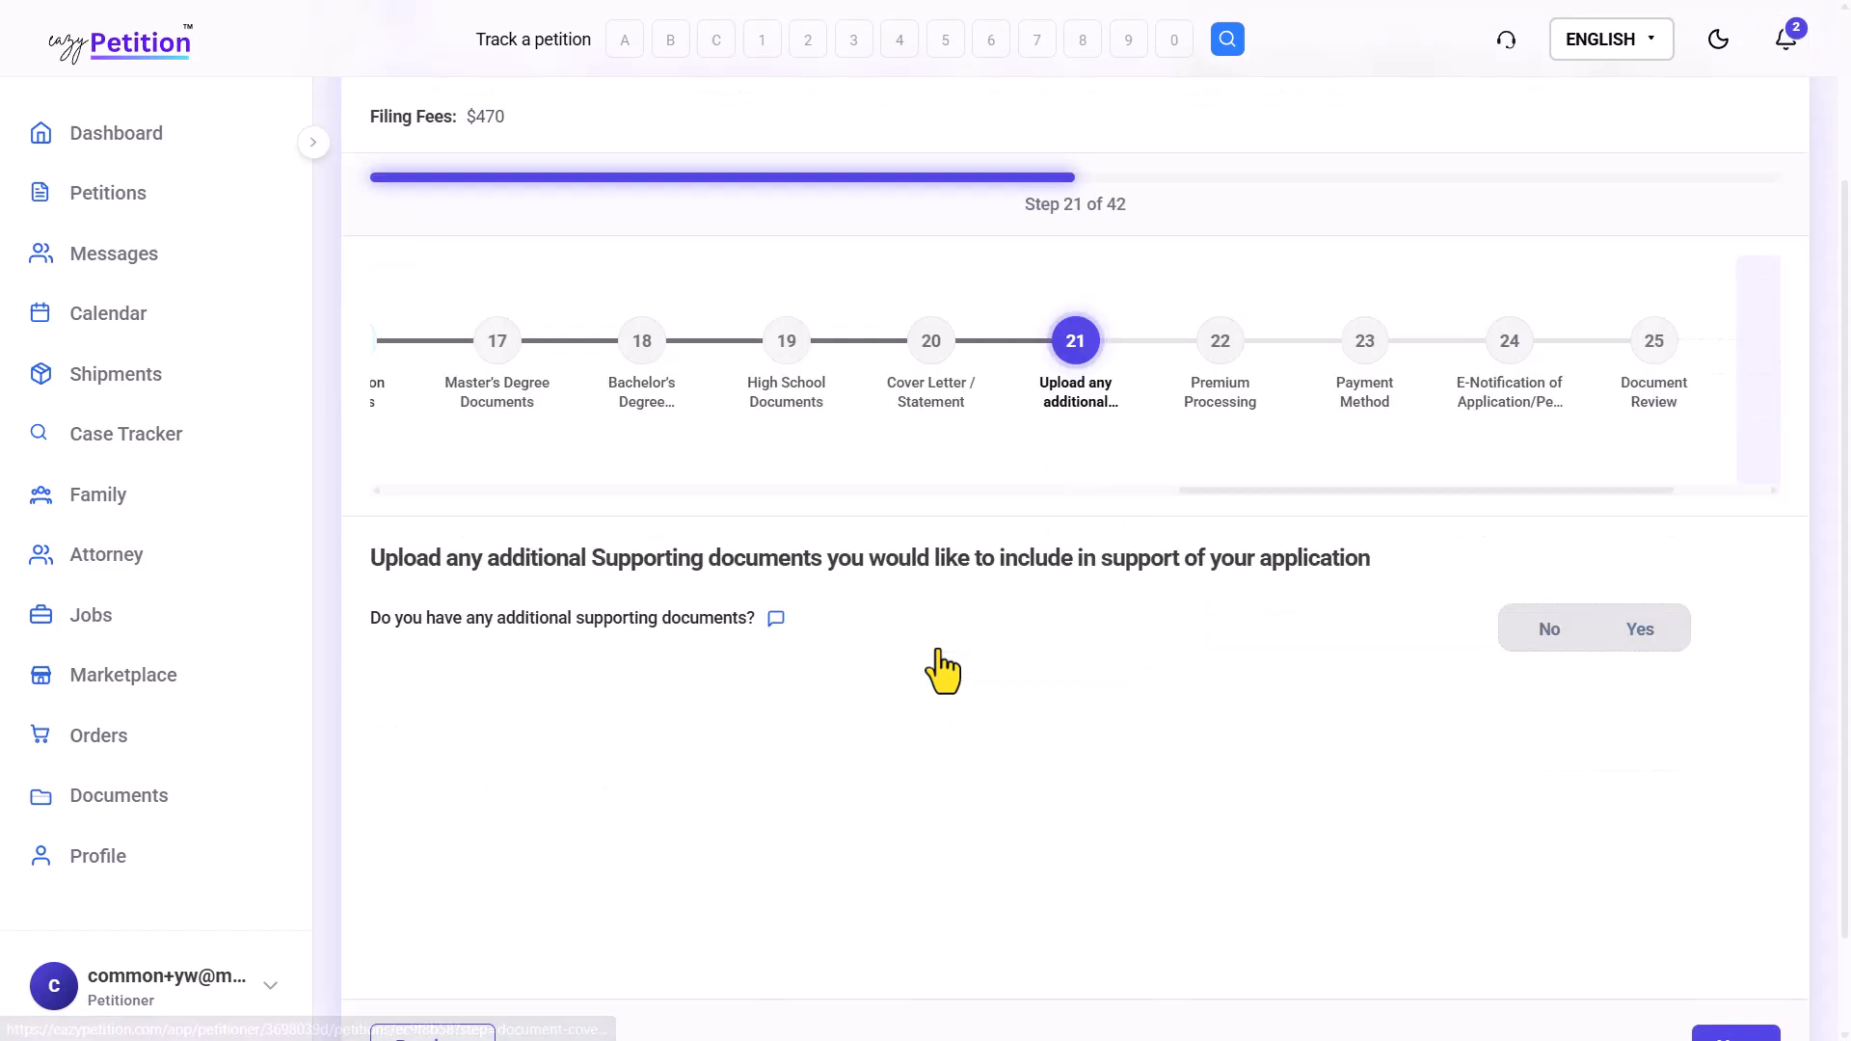
drag(479, 396, 816, 430)
click(818, 430)
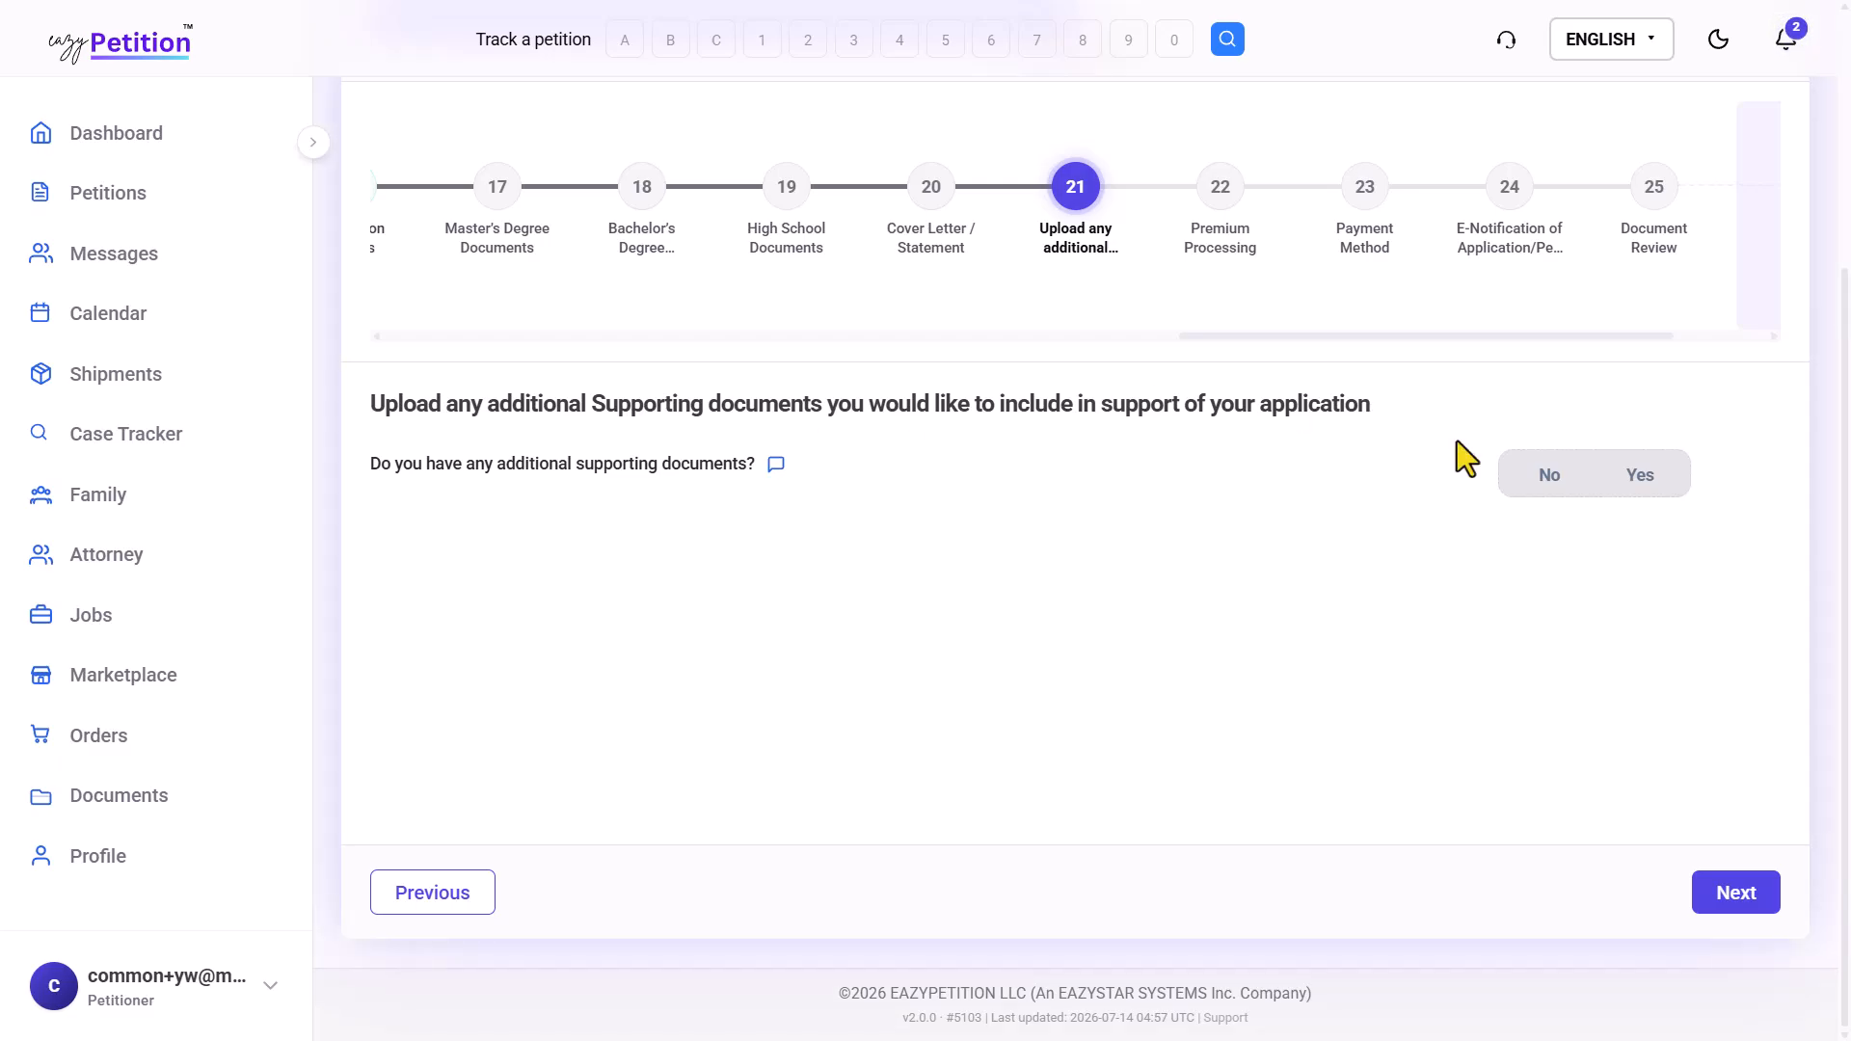
click(1673, 487)
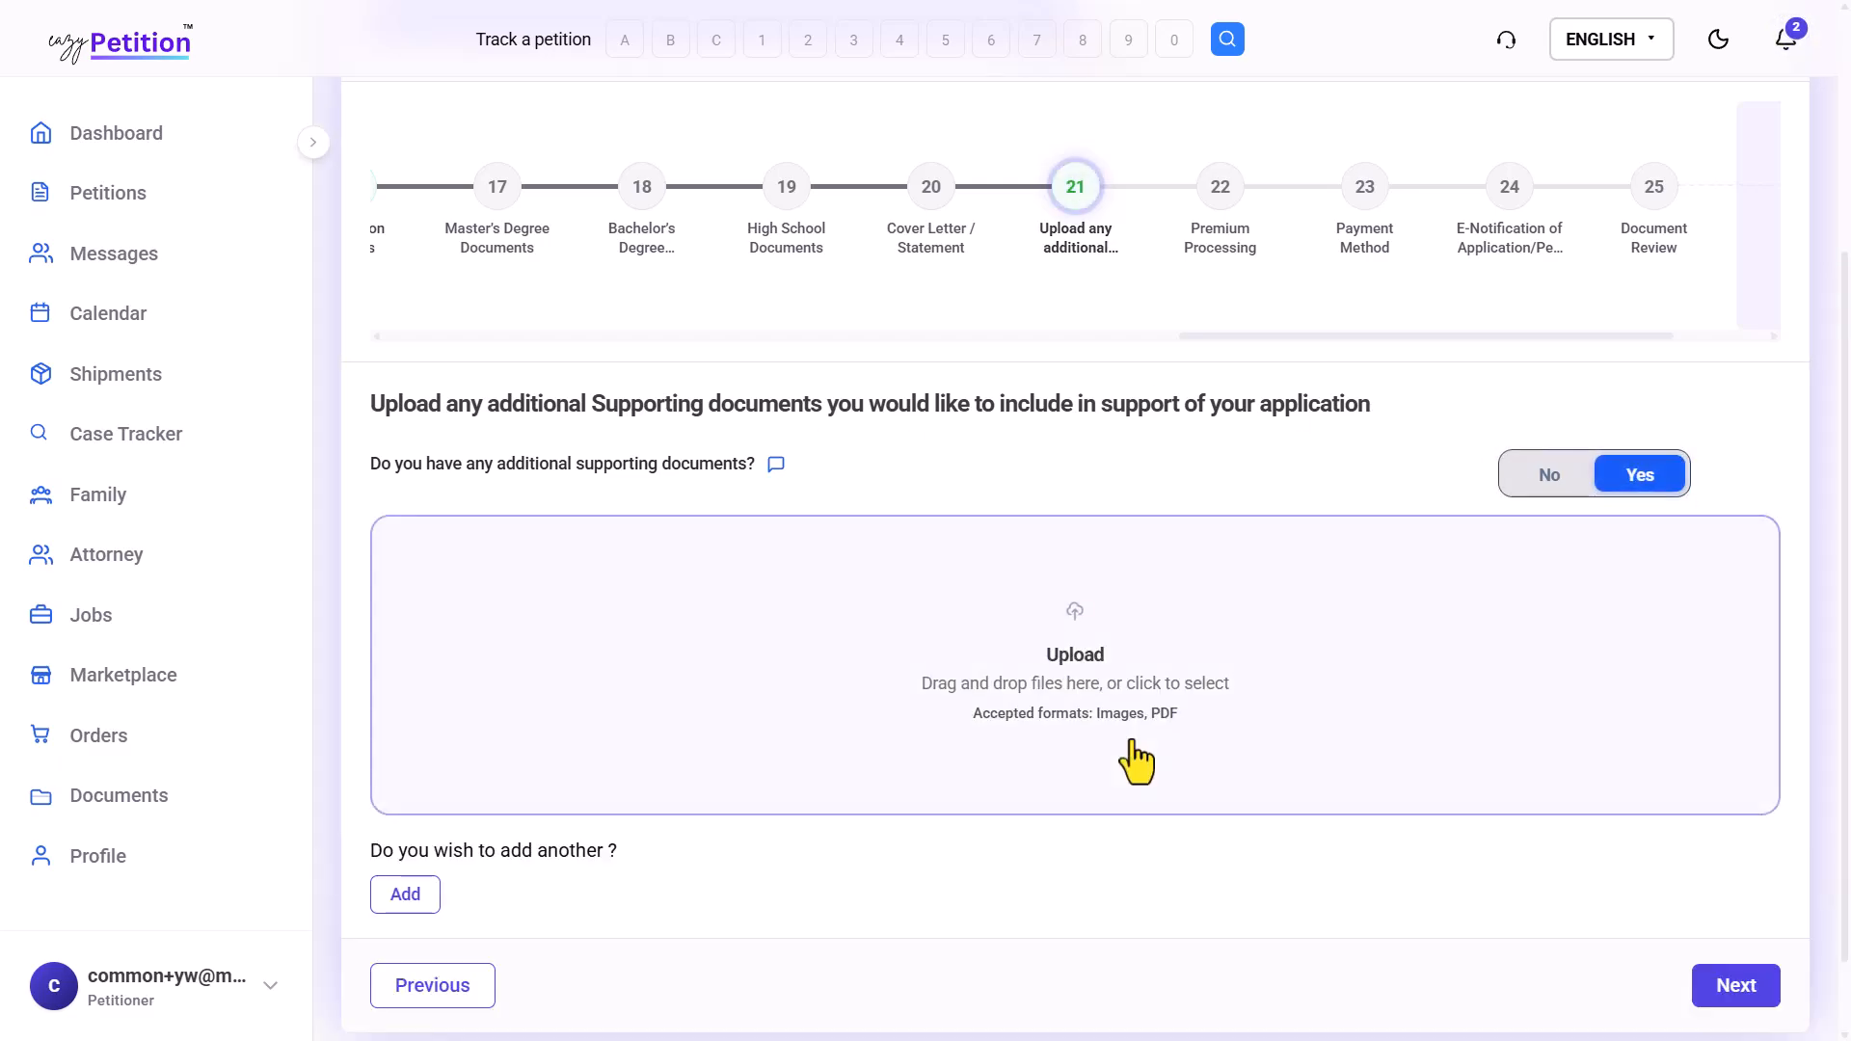
scroll(1134, 756, down, 1)
scroll(1134, 756, up, 5)
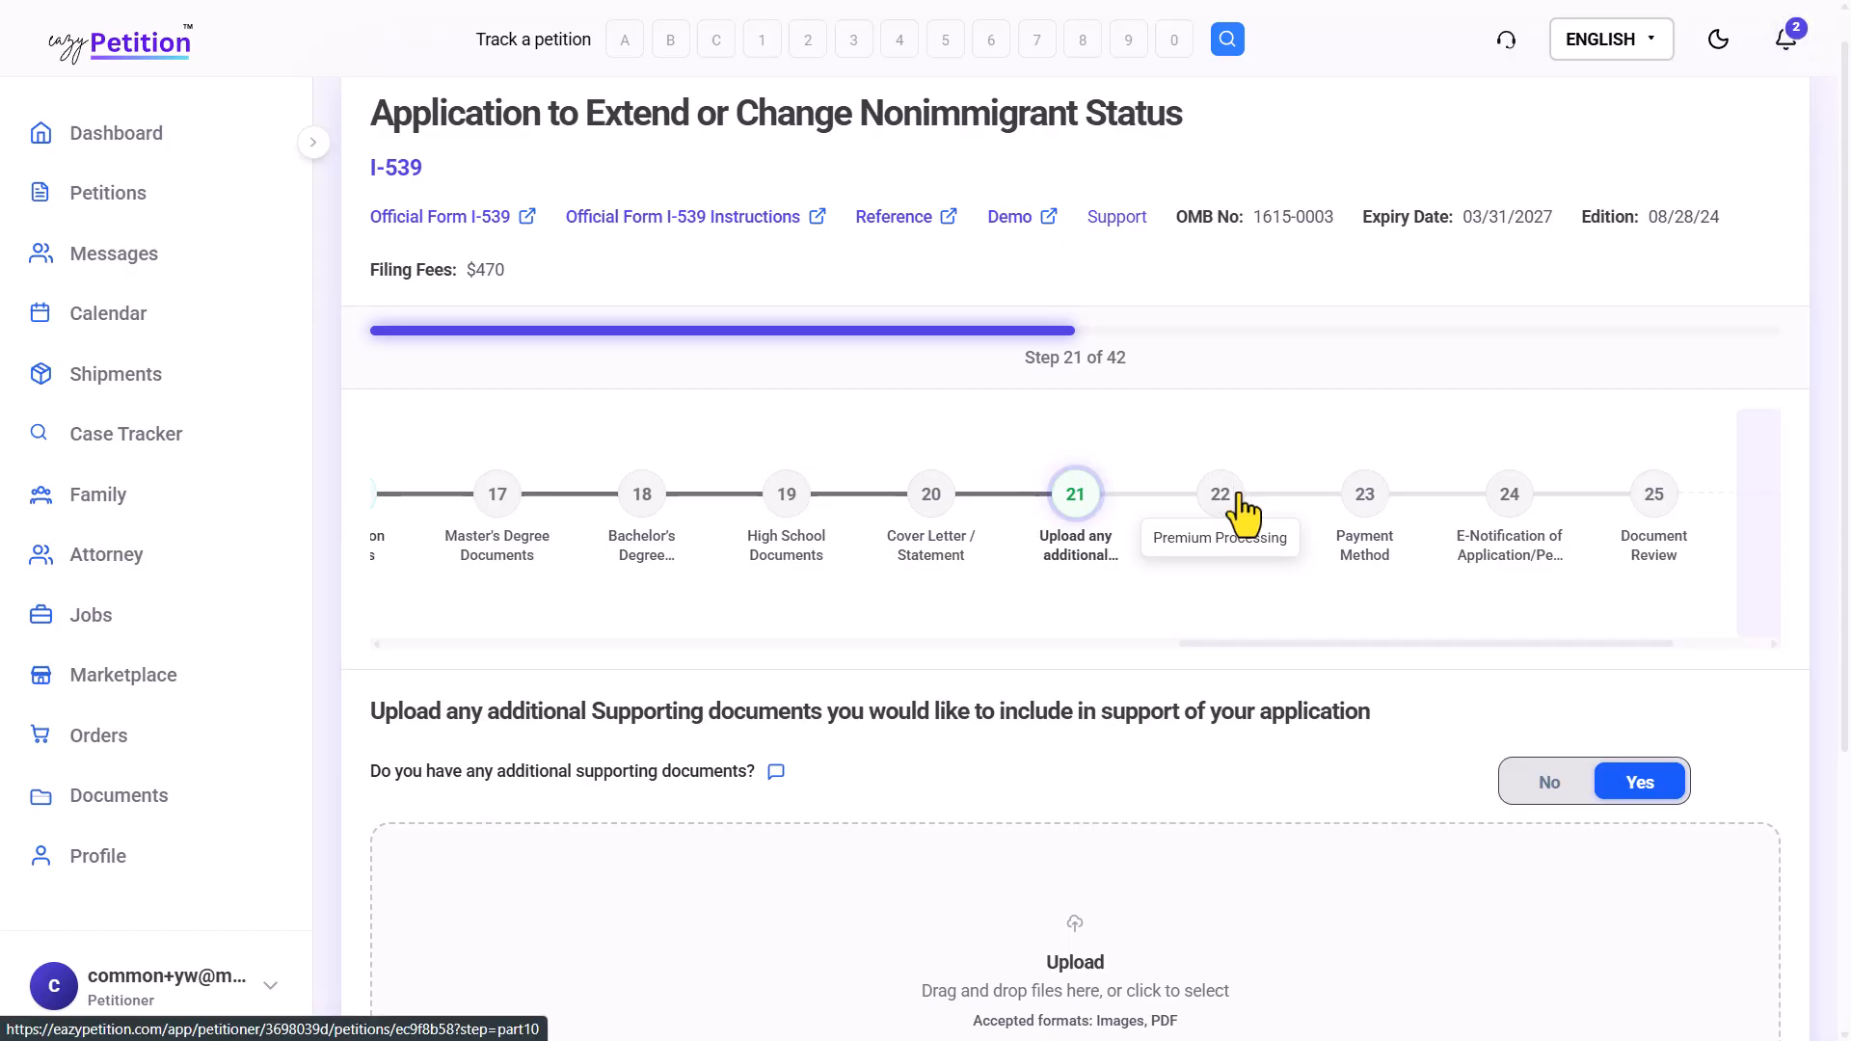
Answer Yes to requesting premium processing and attach a newly created Form I-907
click(1241, 496)
scroll(1056, 683, down, 3)
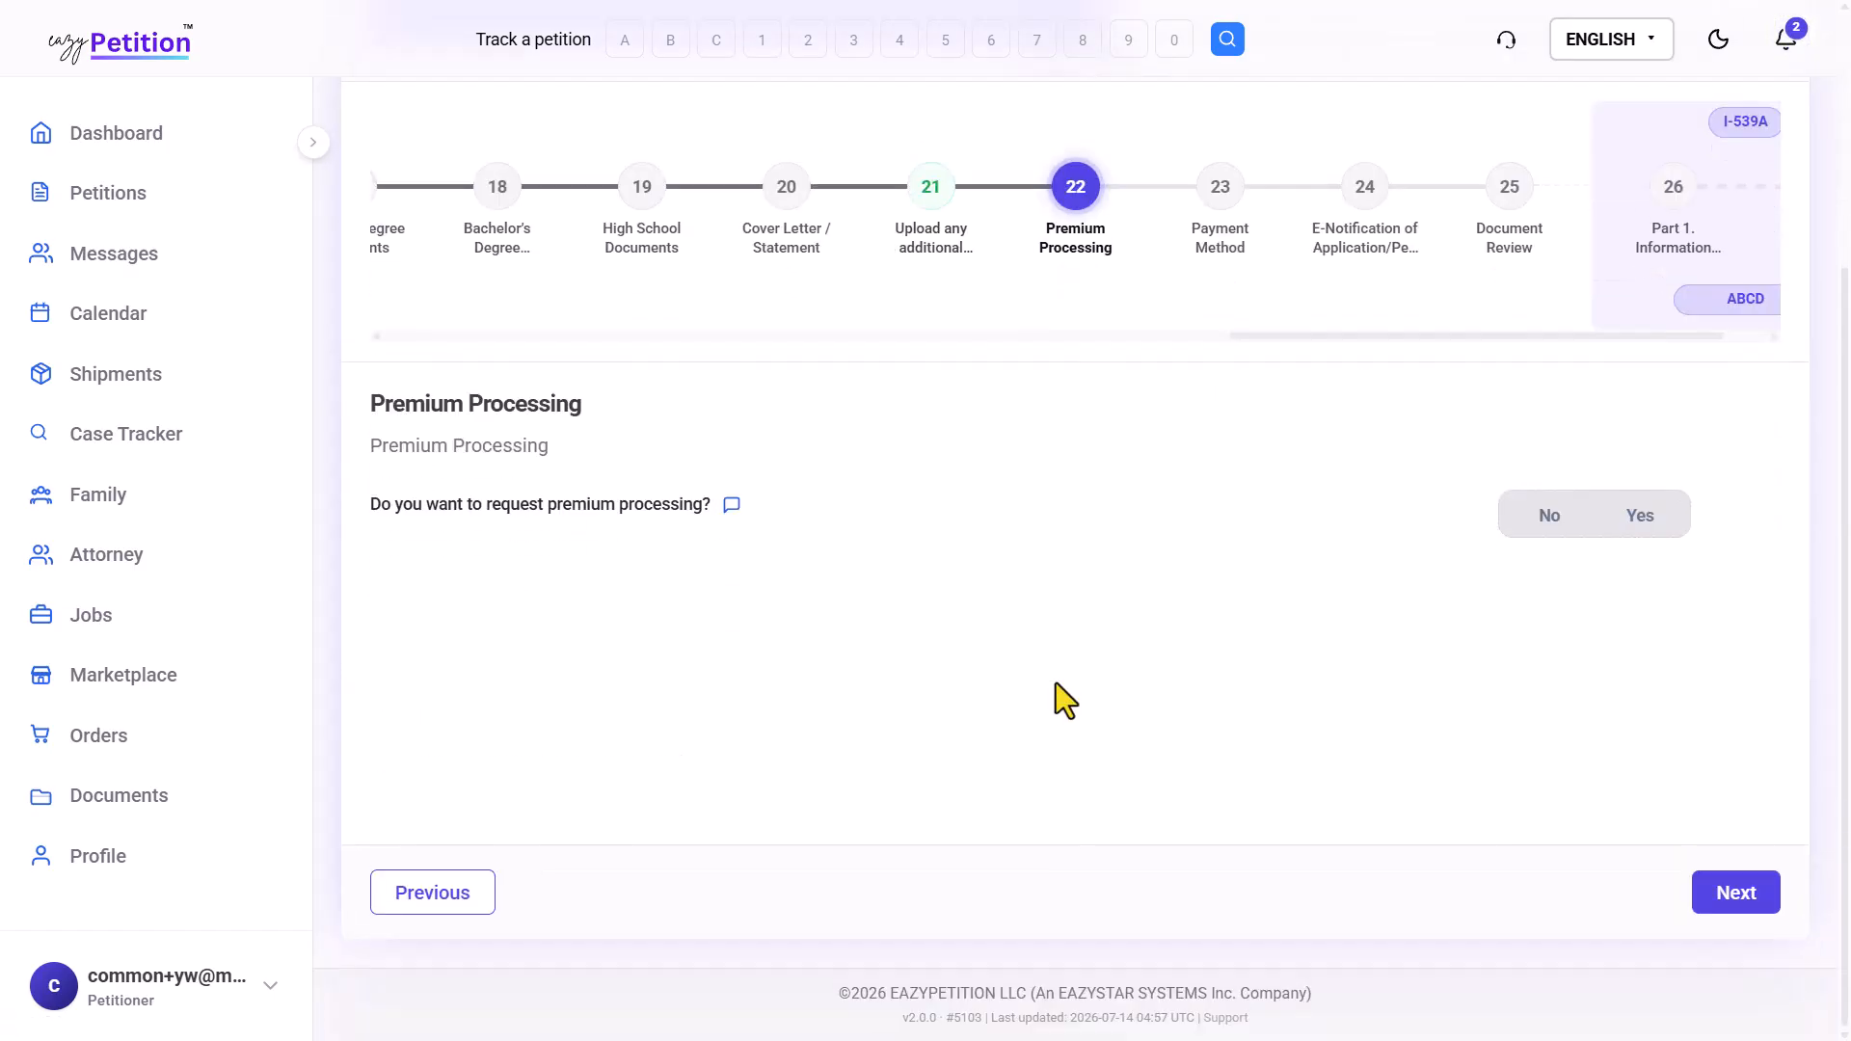
drag(394, 503, 657, 486)
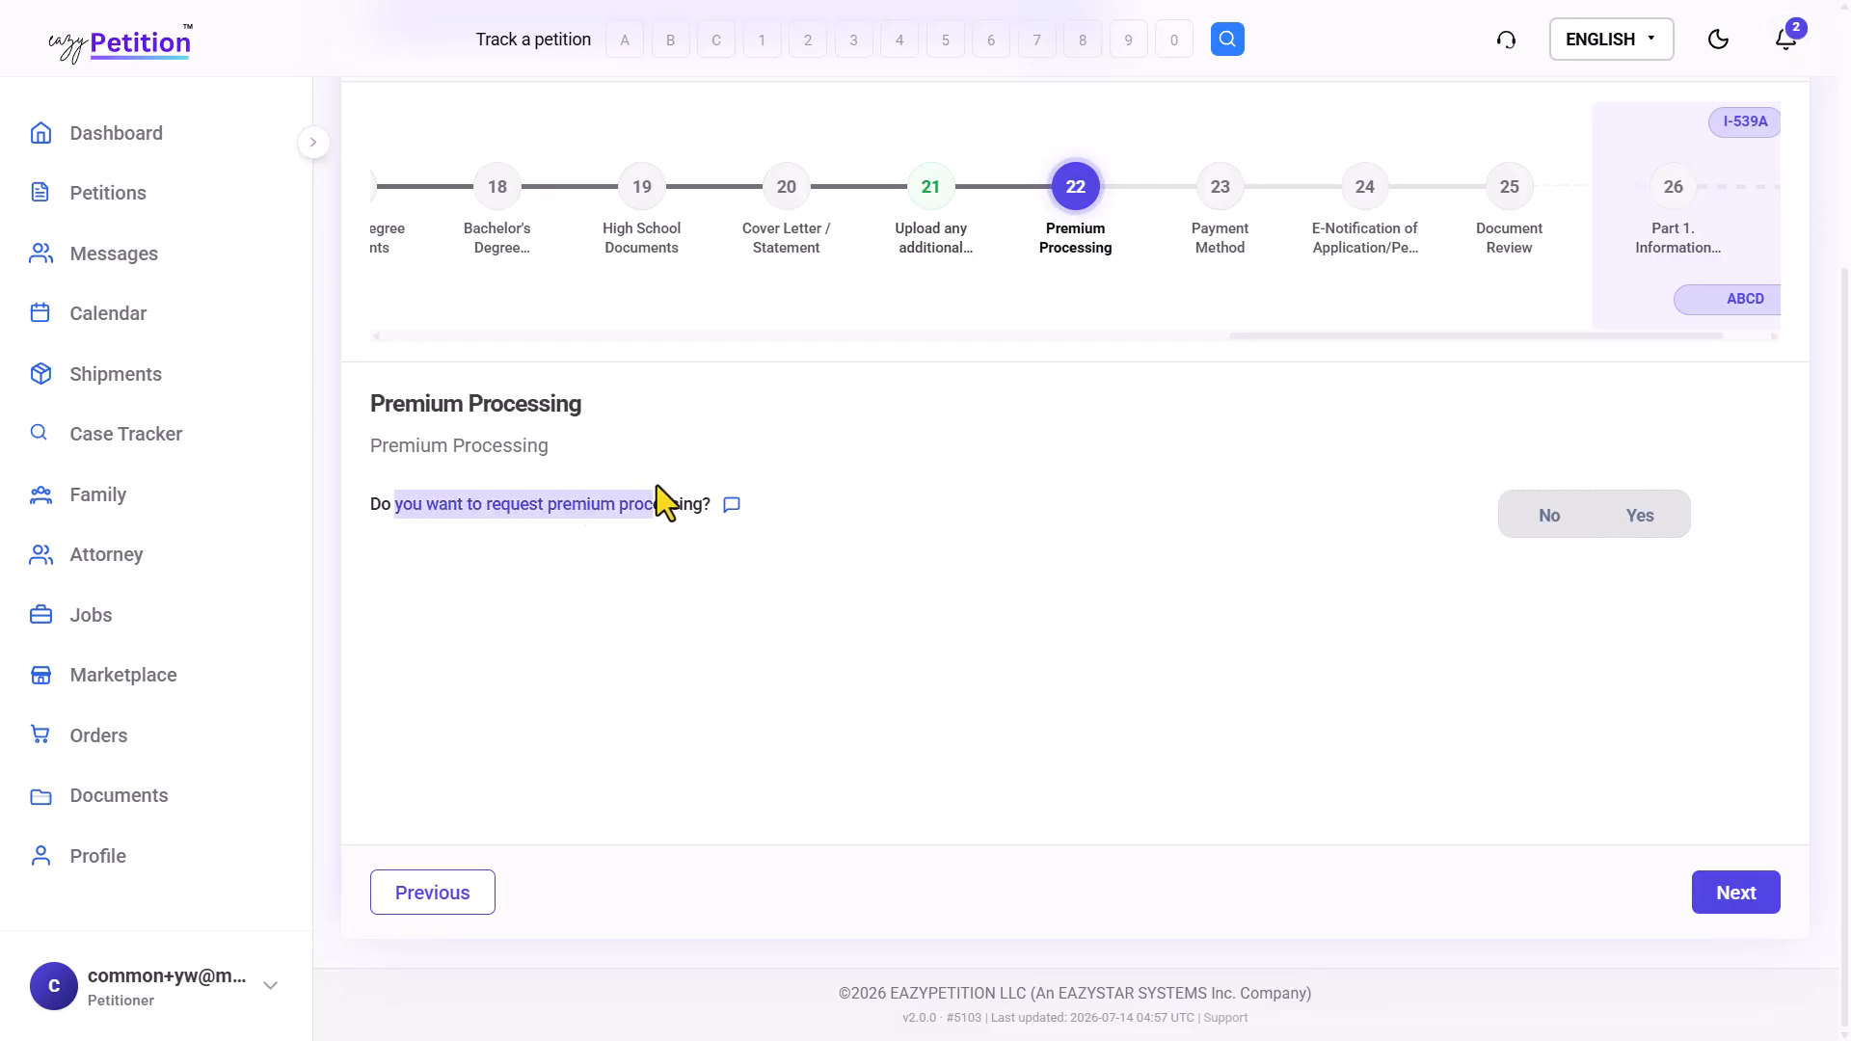
click(657, 486)
click(1680, 509)
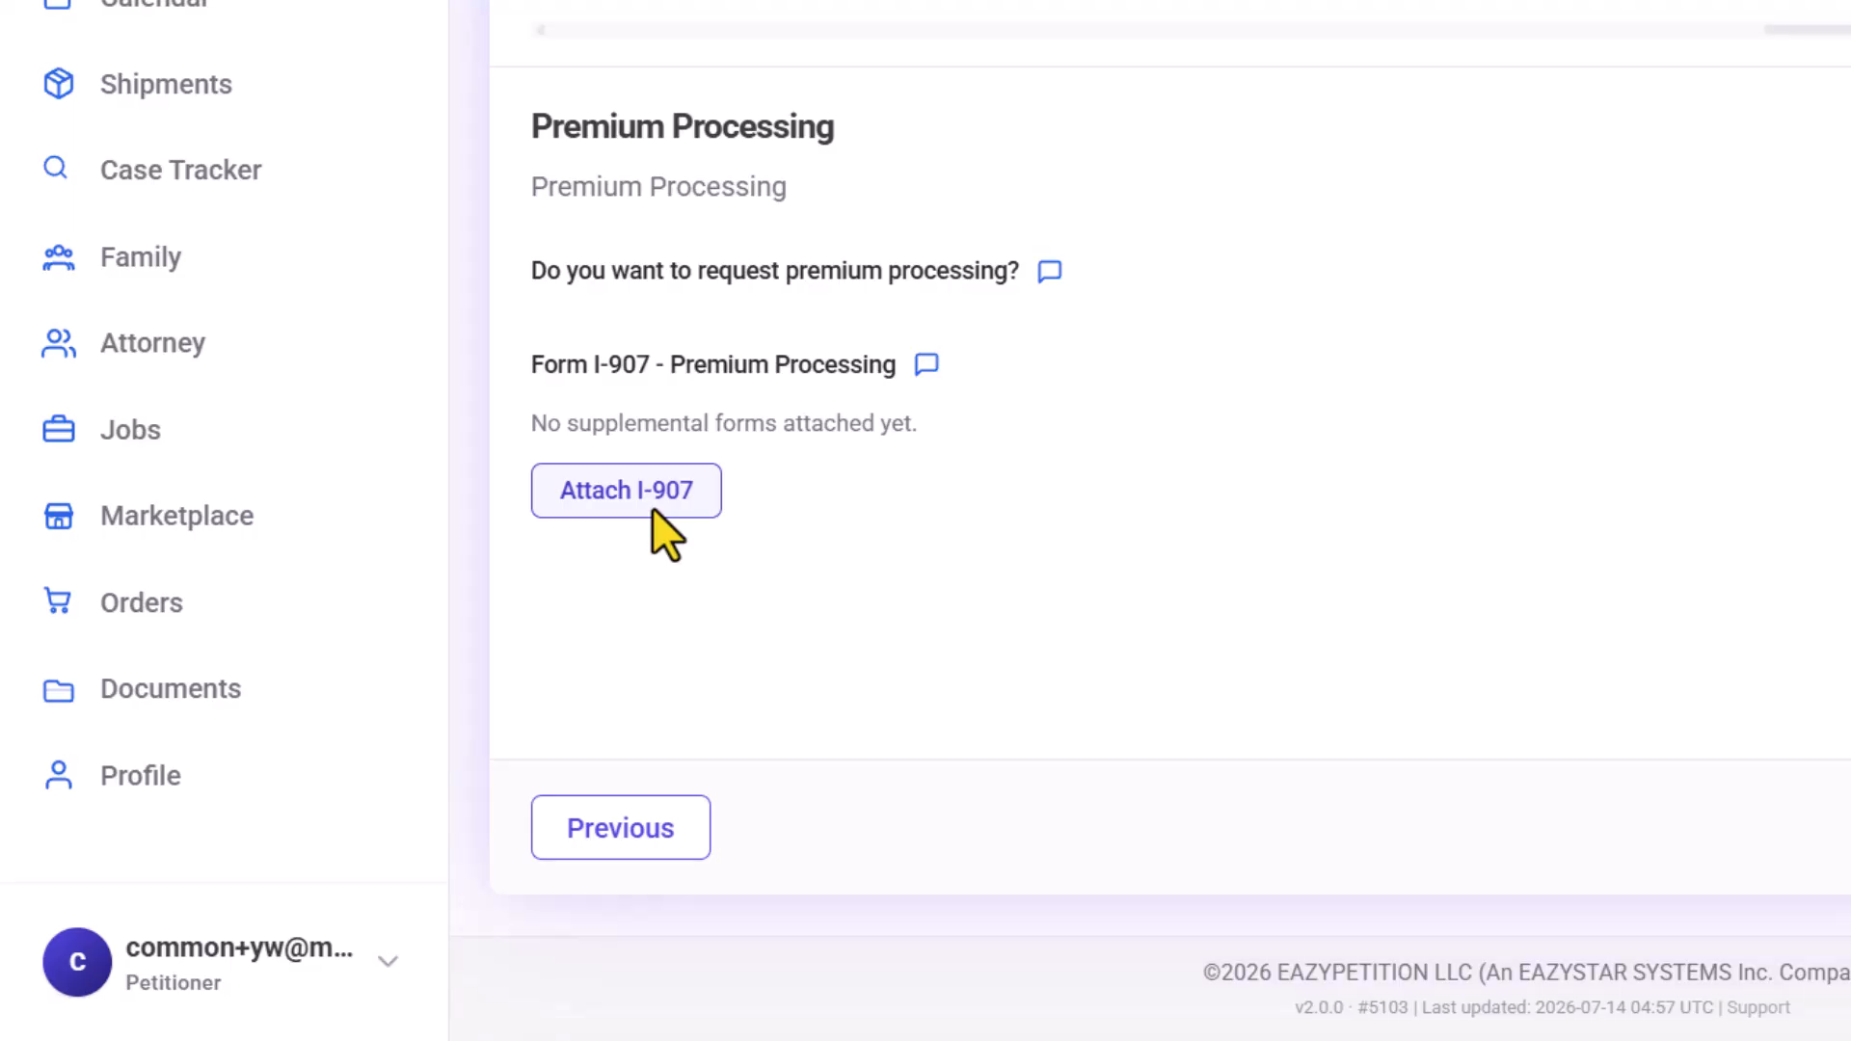
click(652, 507)
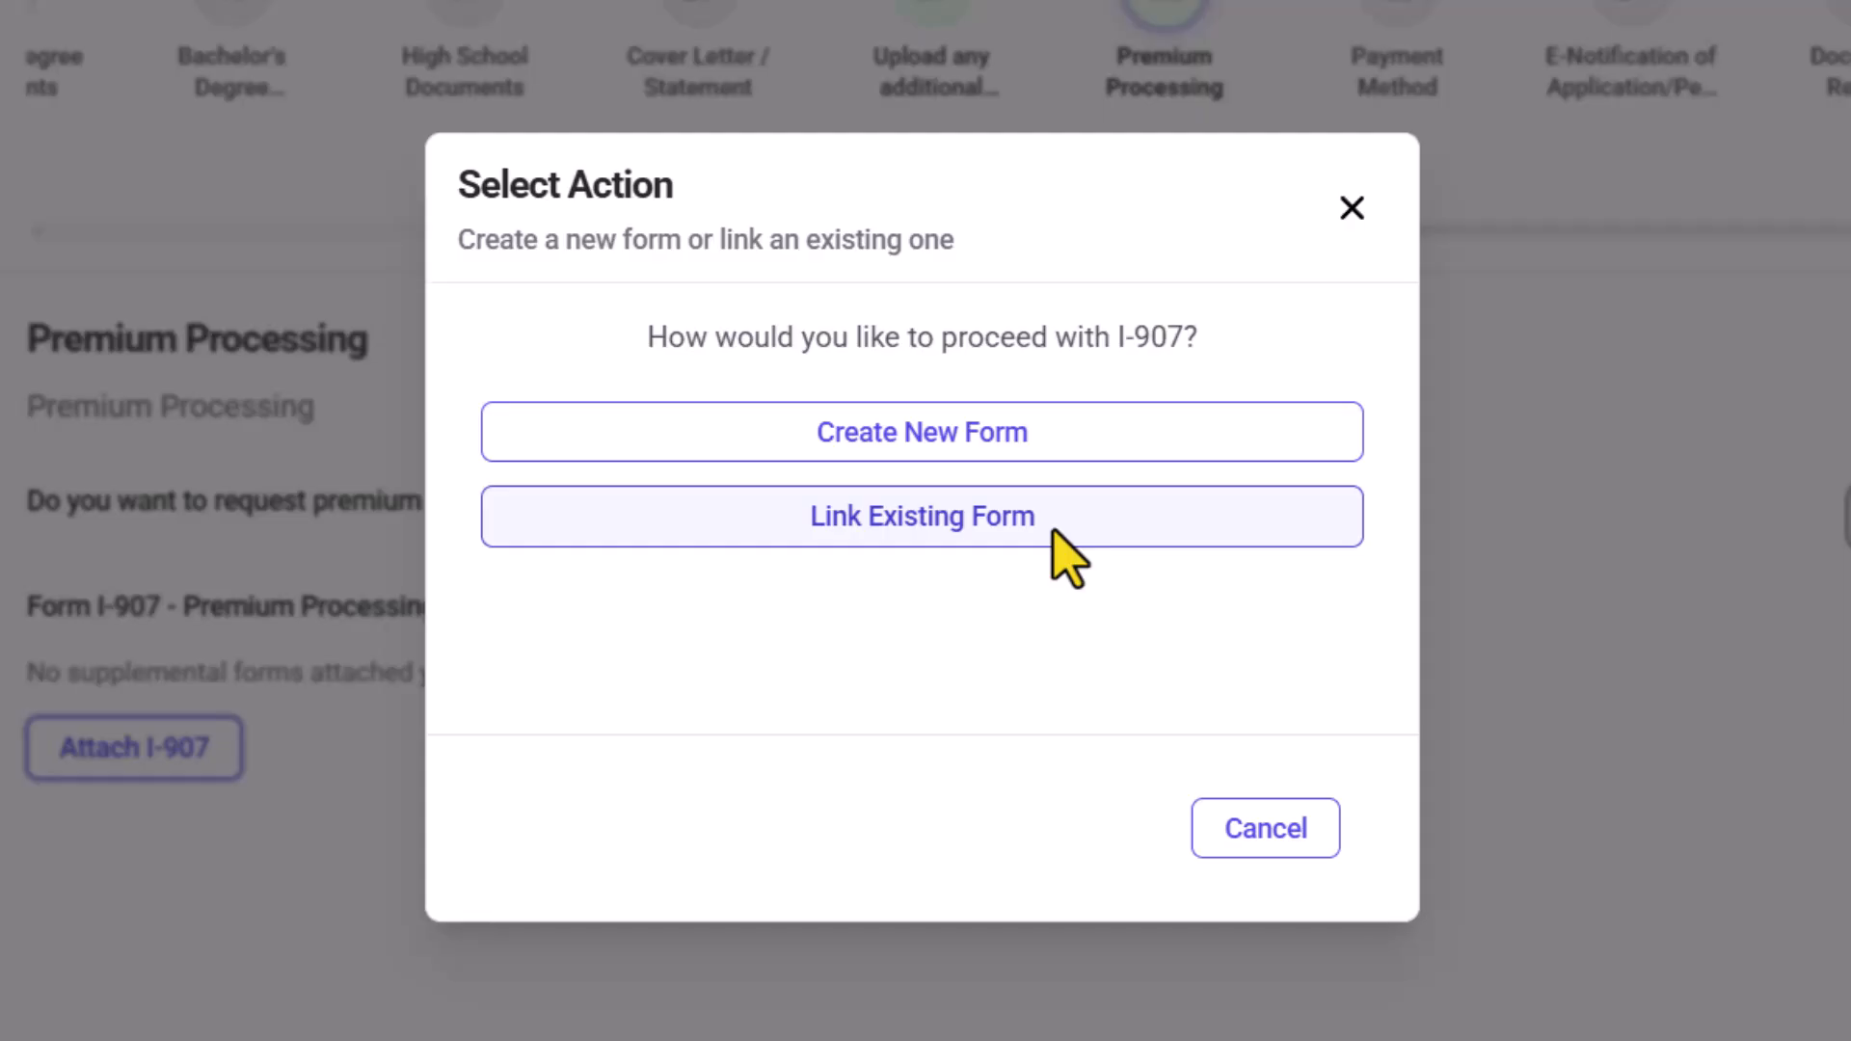
click(1098, 439)
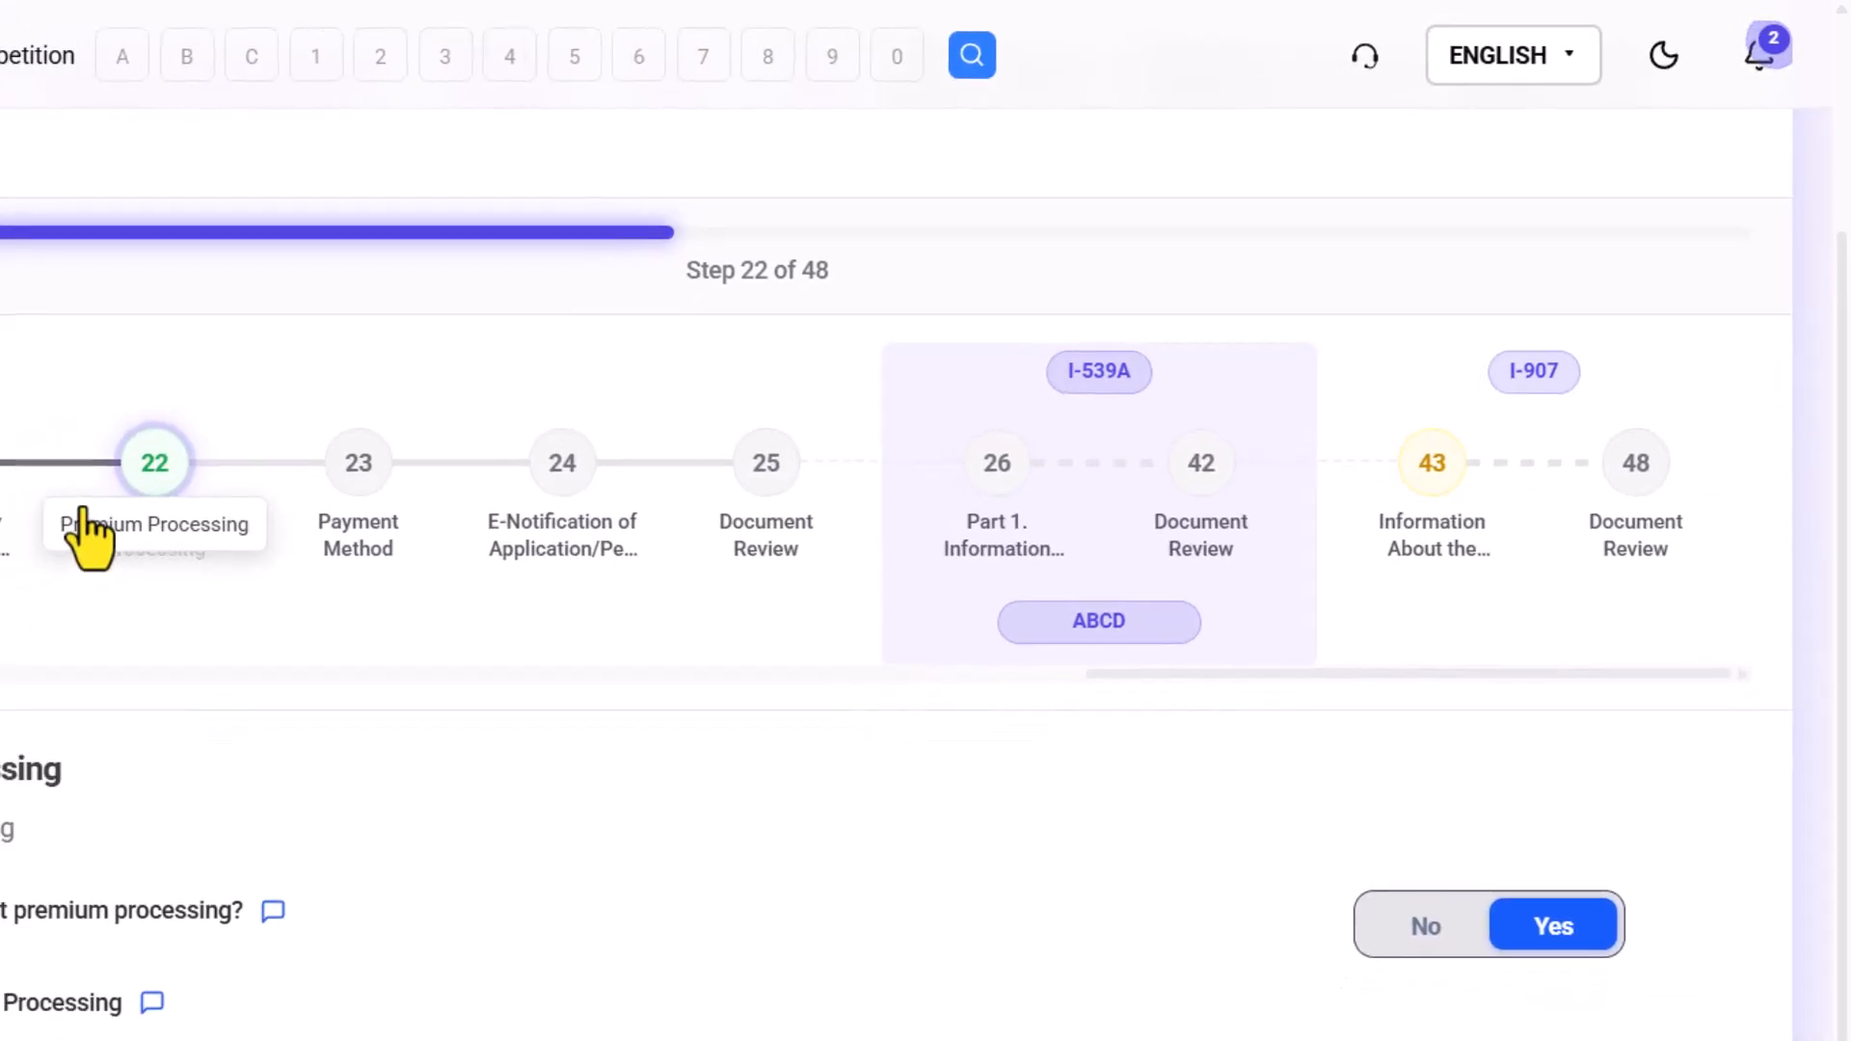
Set the payment method to Credit Card and attach a newly created Form G-1450
click(284, 304)
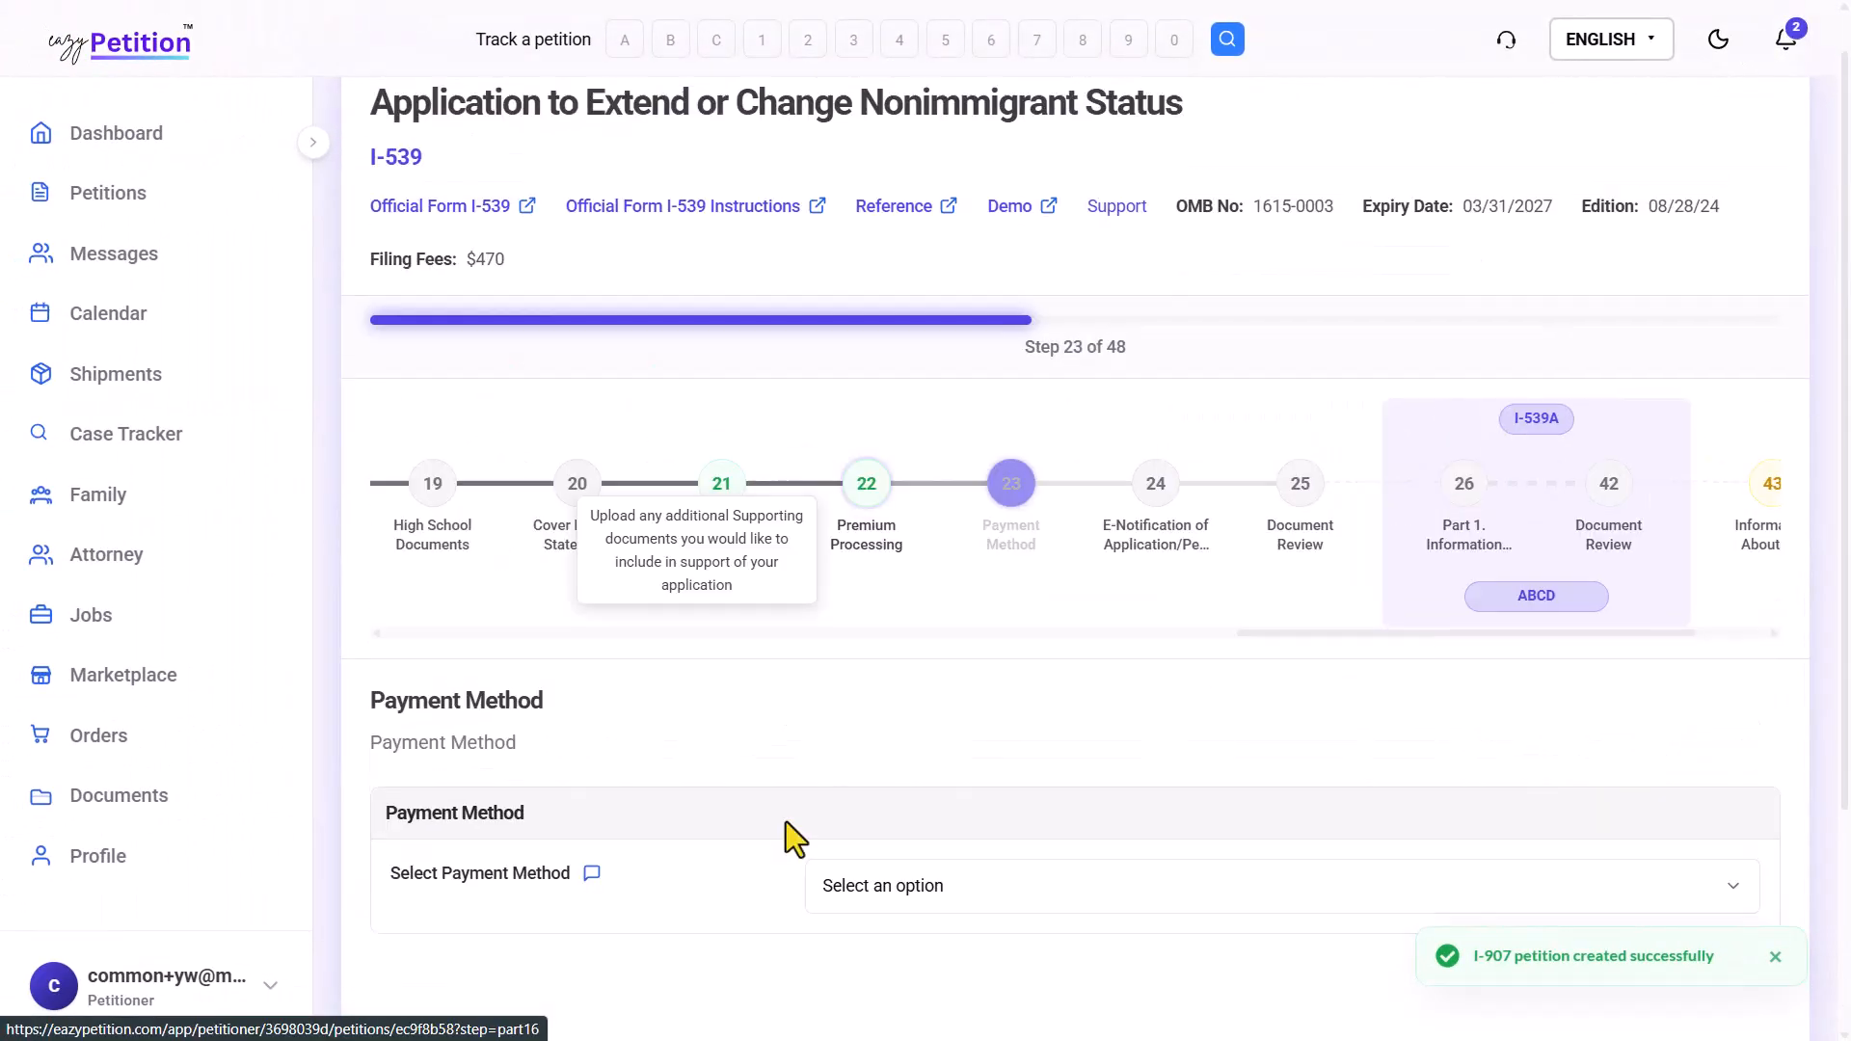
scroll(785, 822, down, 3)
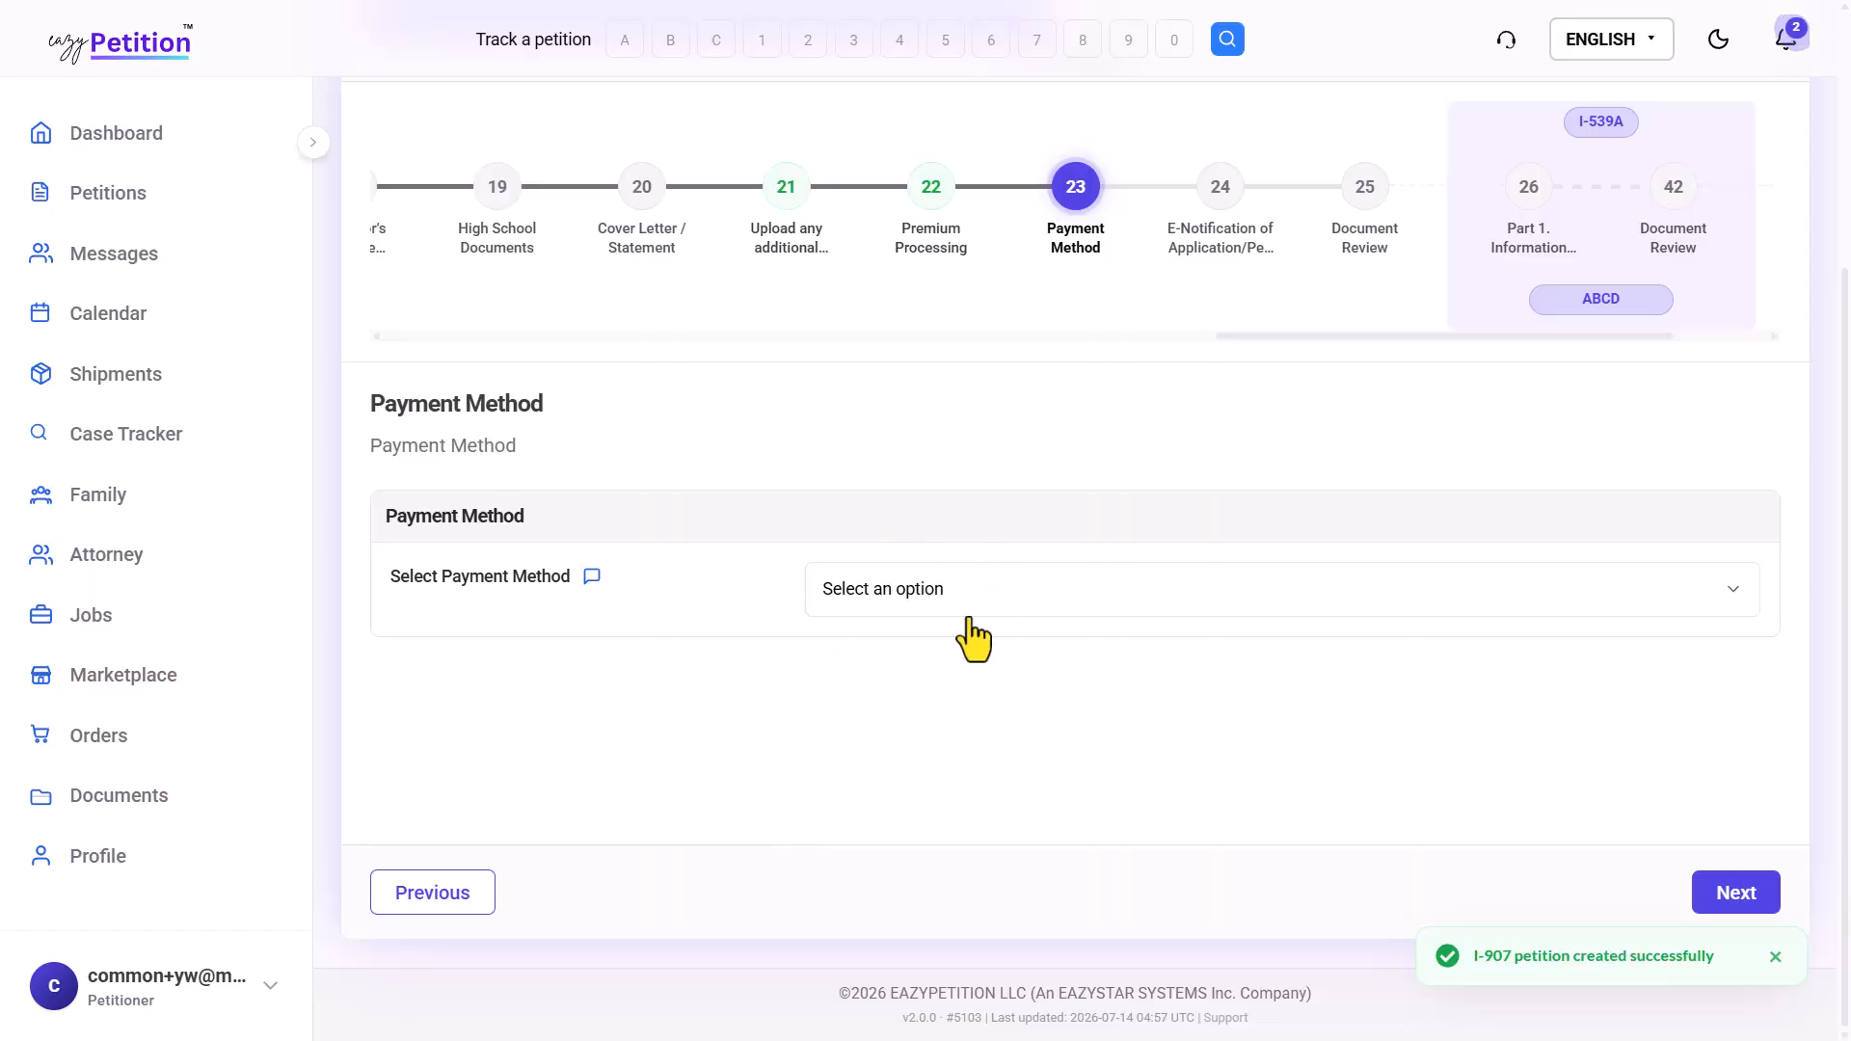
click(921, 608)
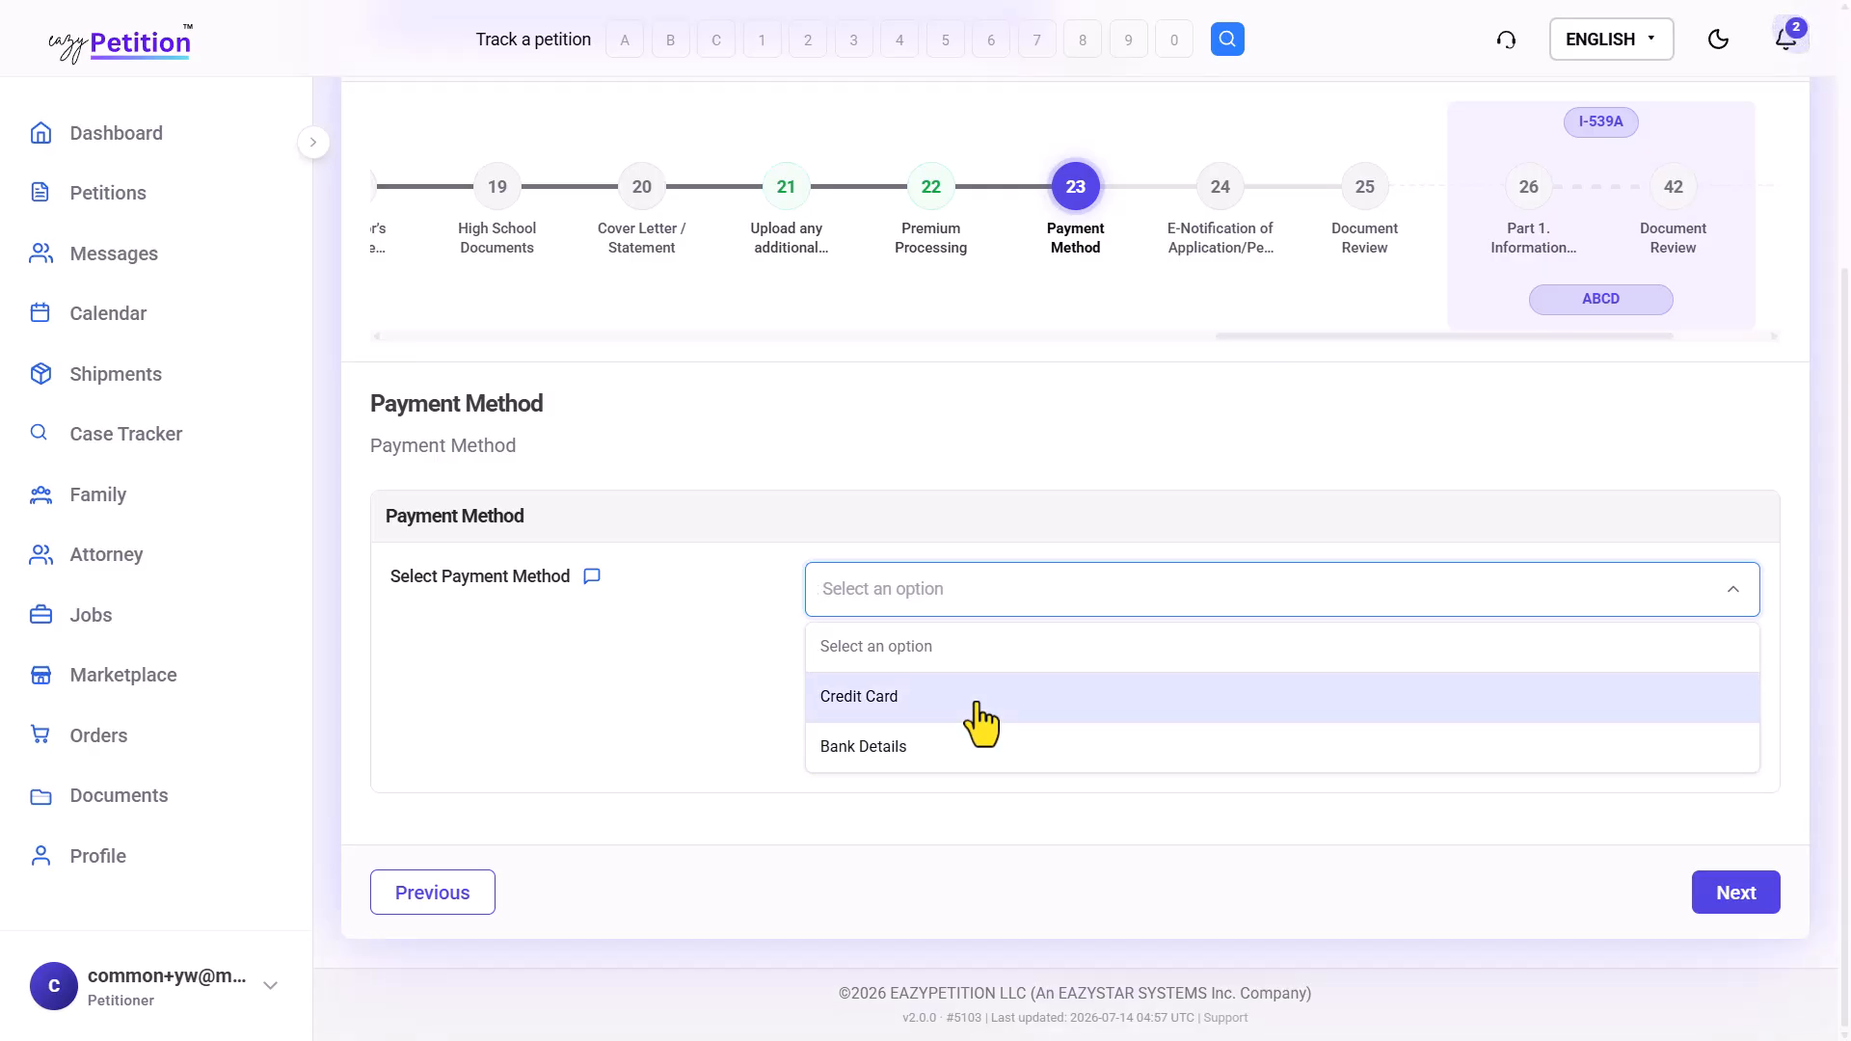
click(980, 719)
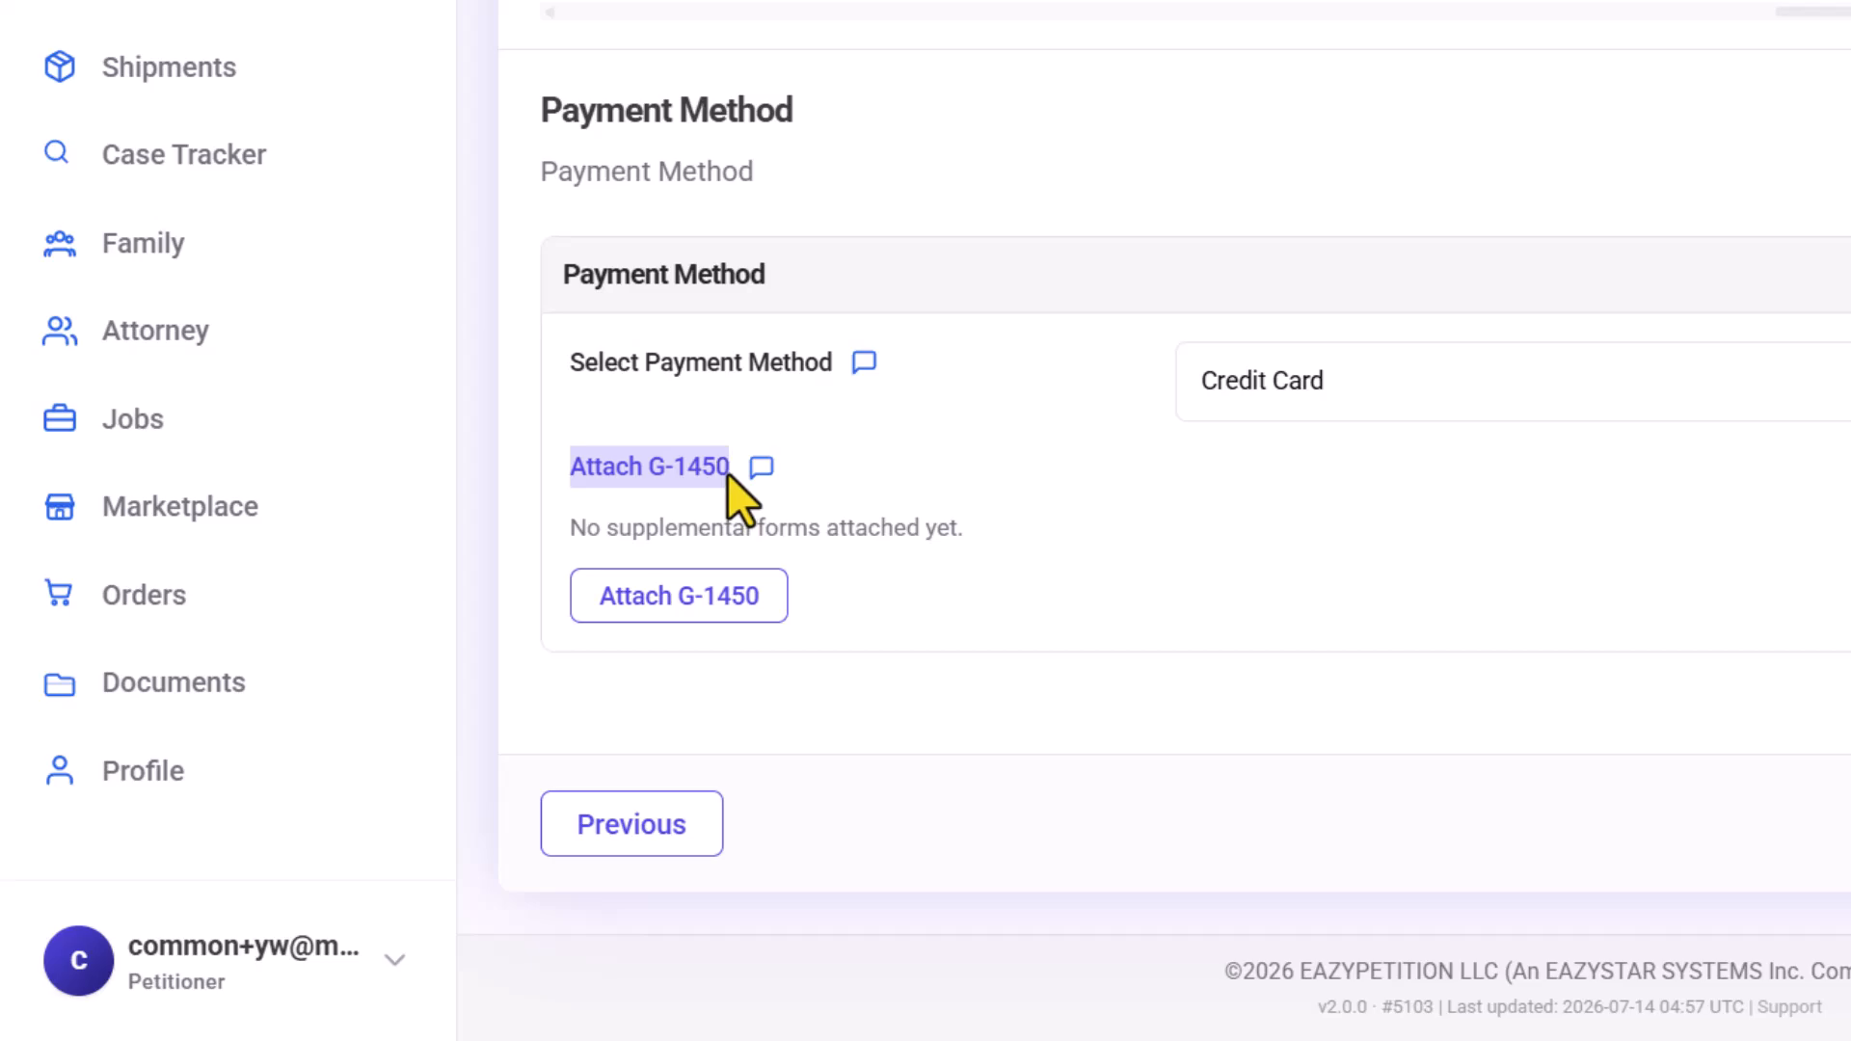
click(691, 600)
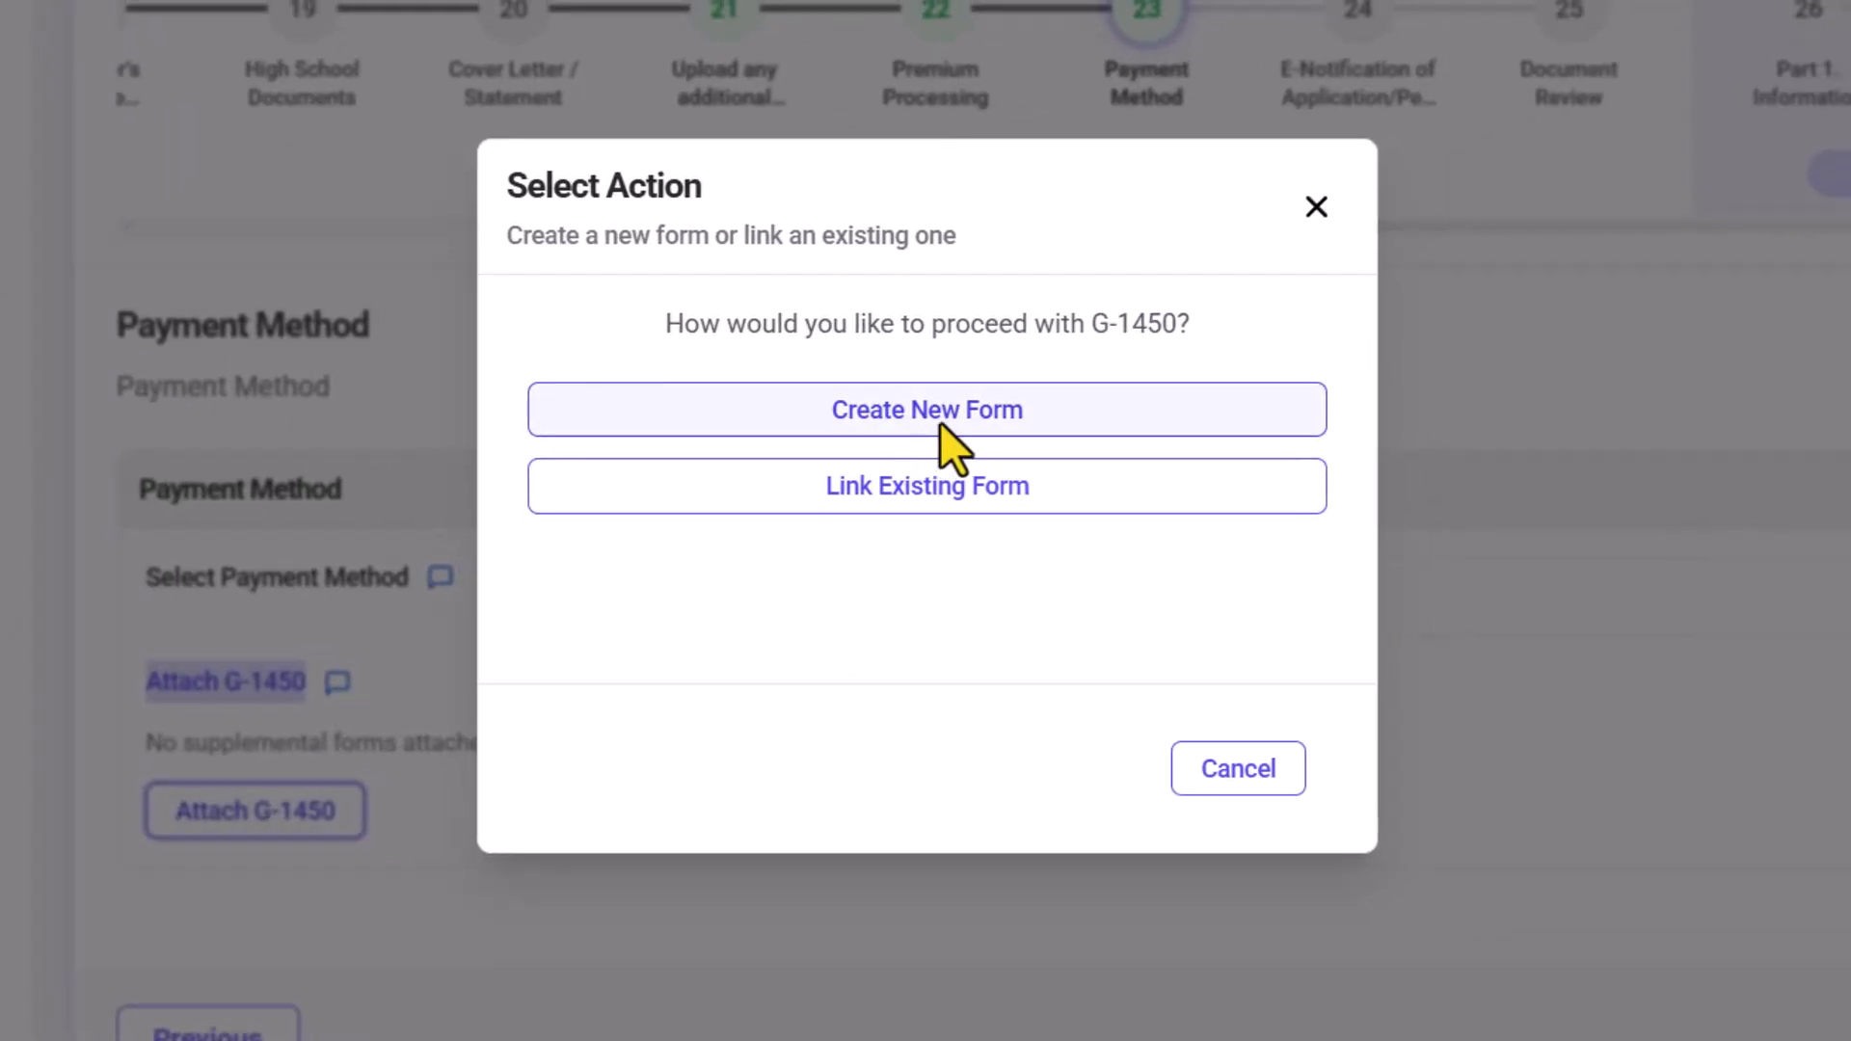
click(957, 420)
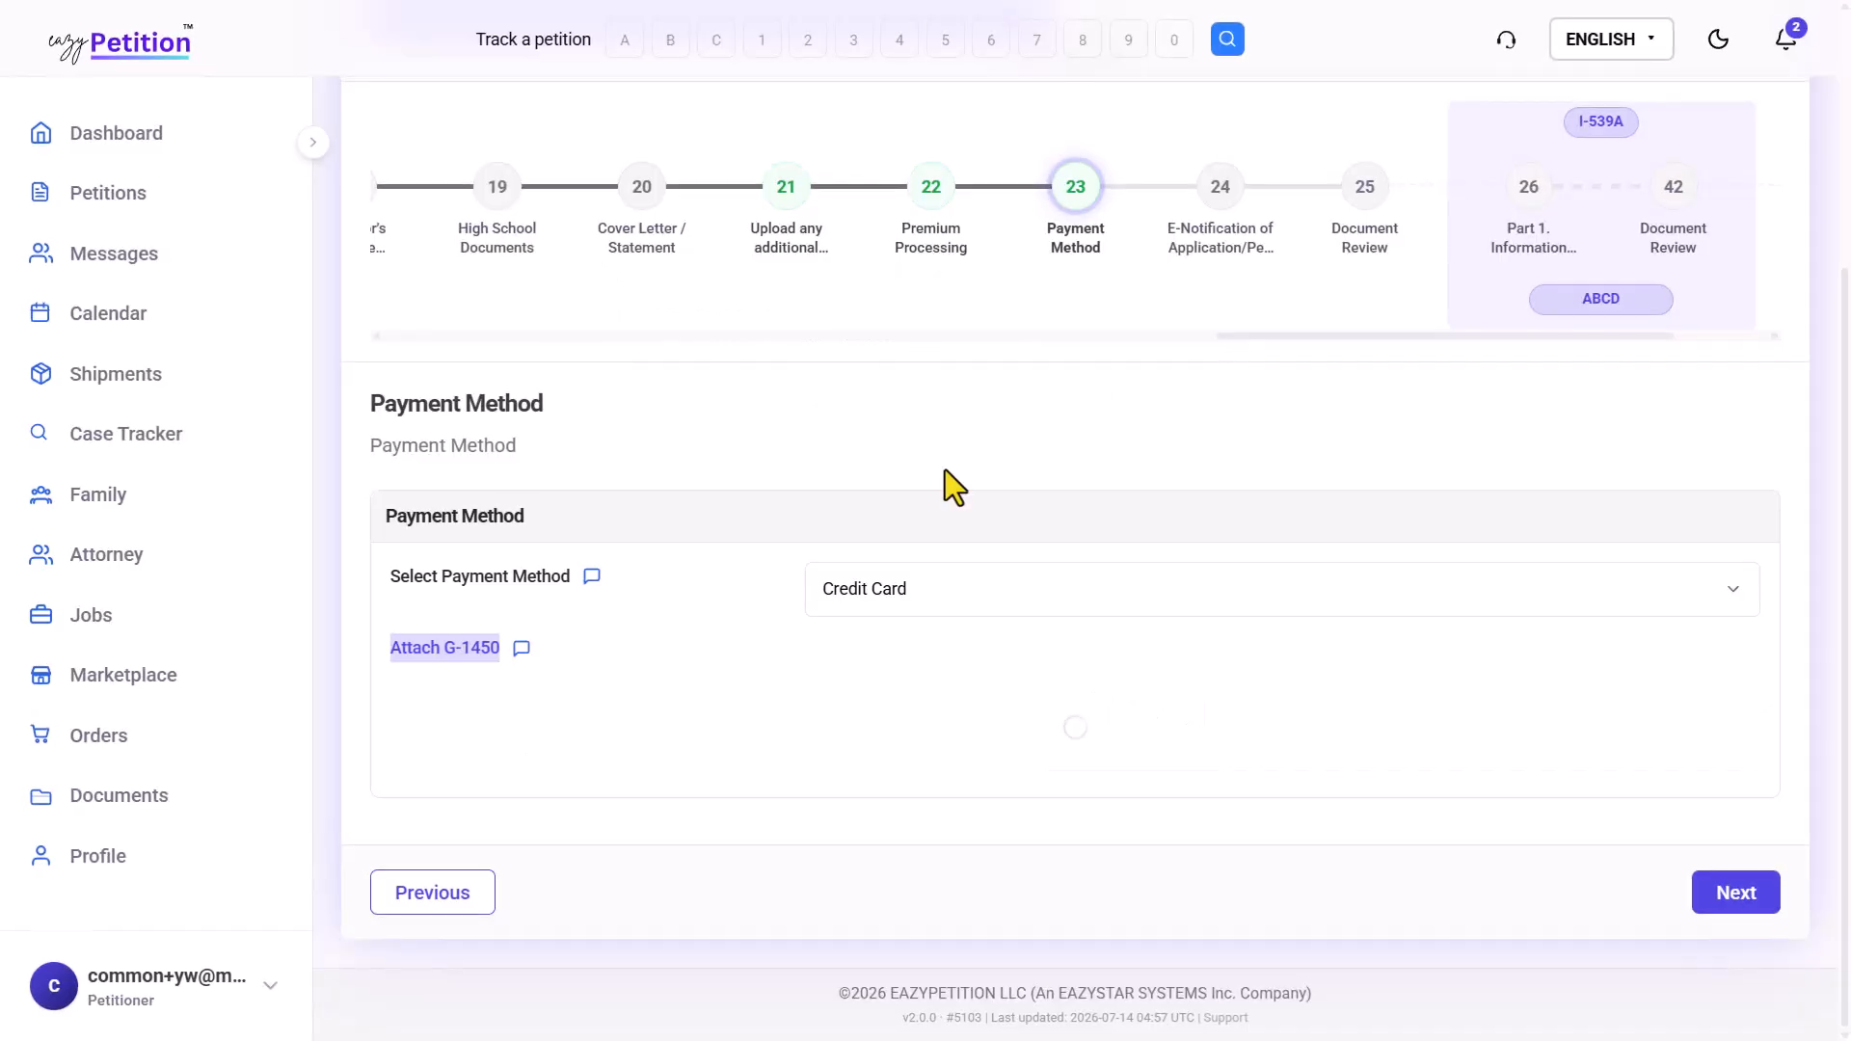
In the E-Notification section, answer Yes to attaching Form G-1145 and create it as a new form
scroll(945, 470, up, 2)
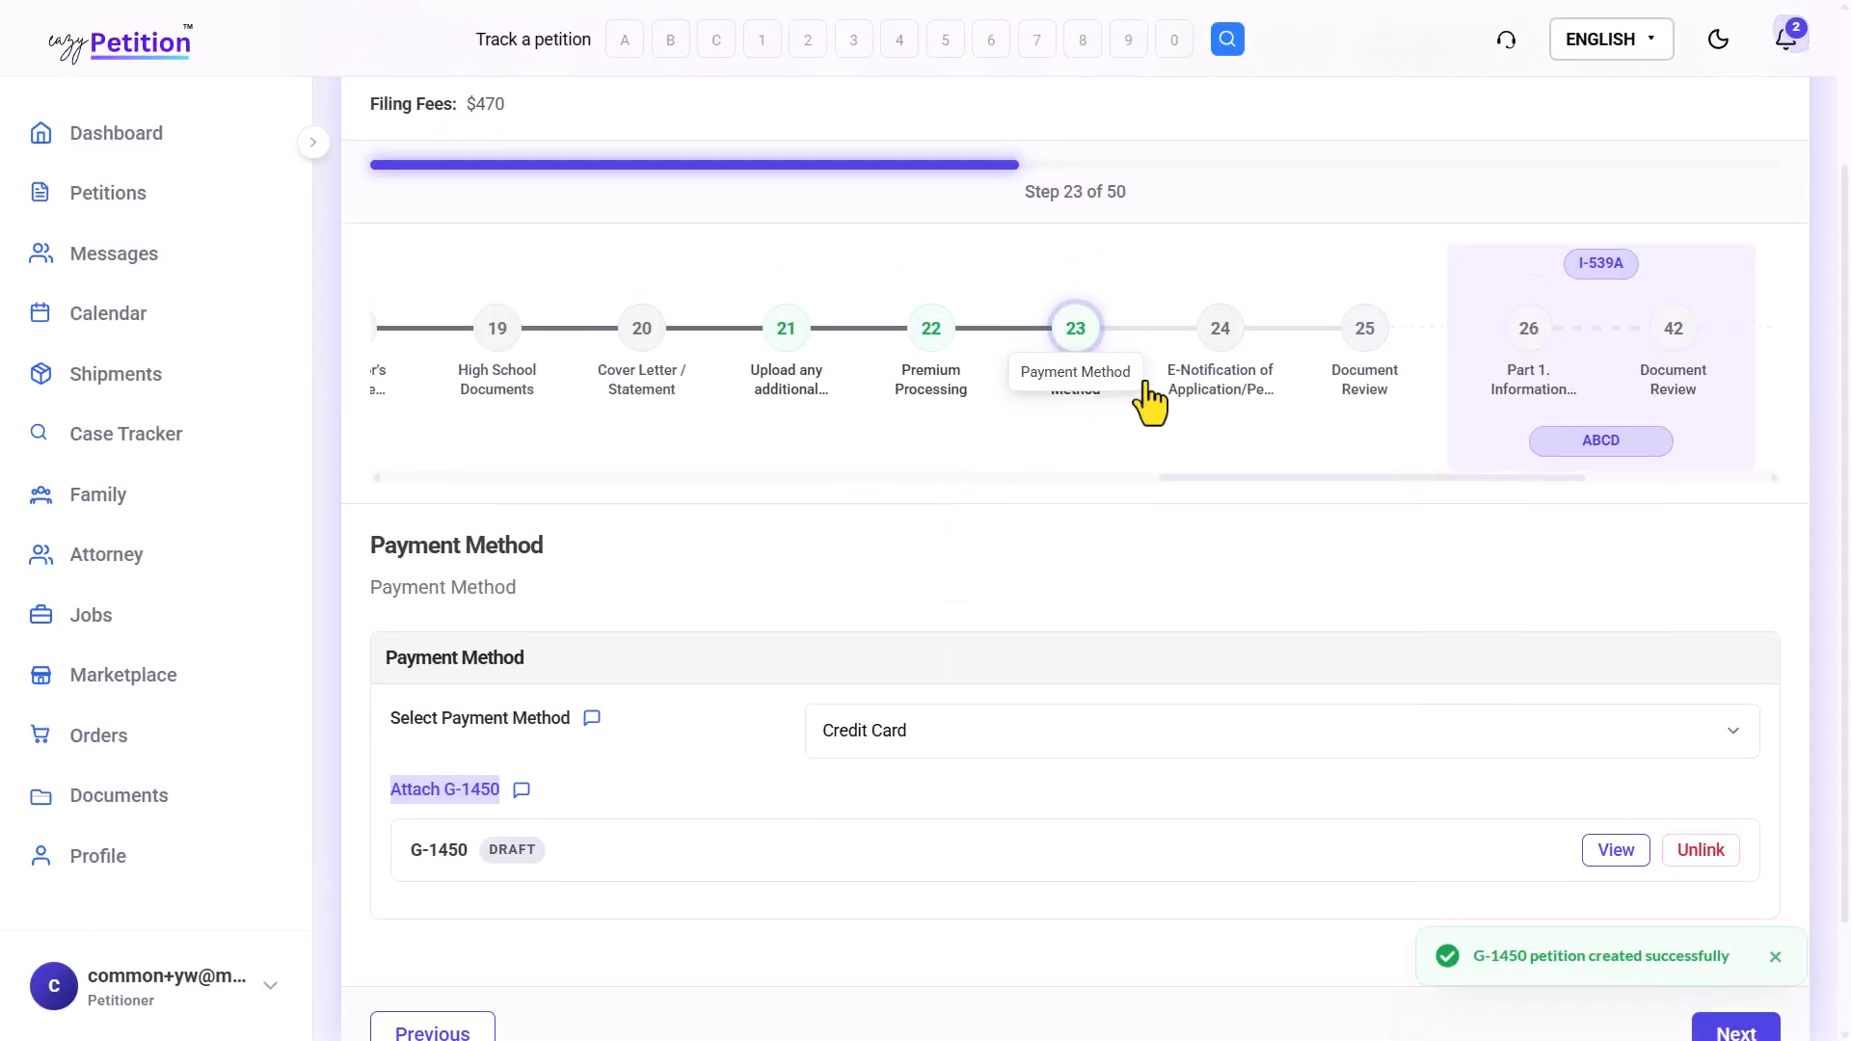
click(1217, 390)
scroll(1003, 696, down, 3)
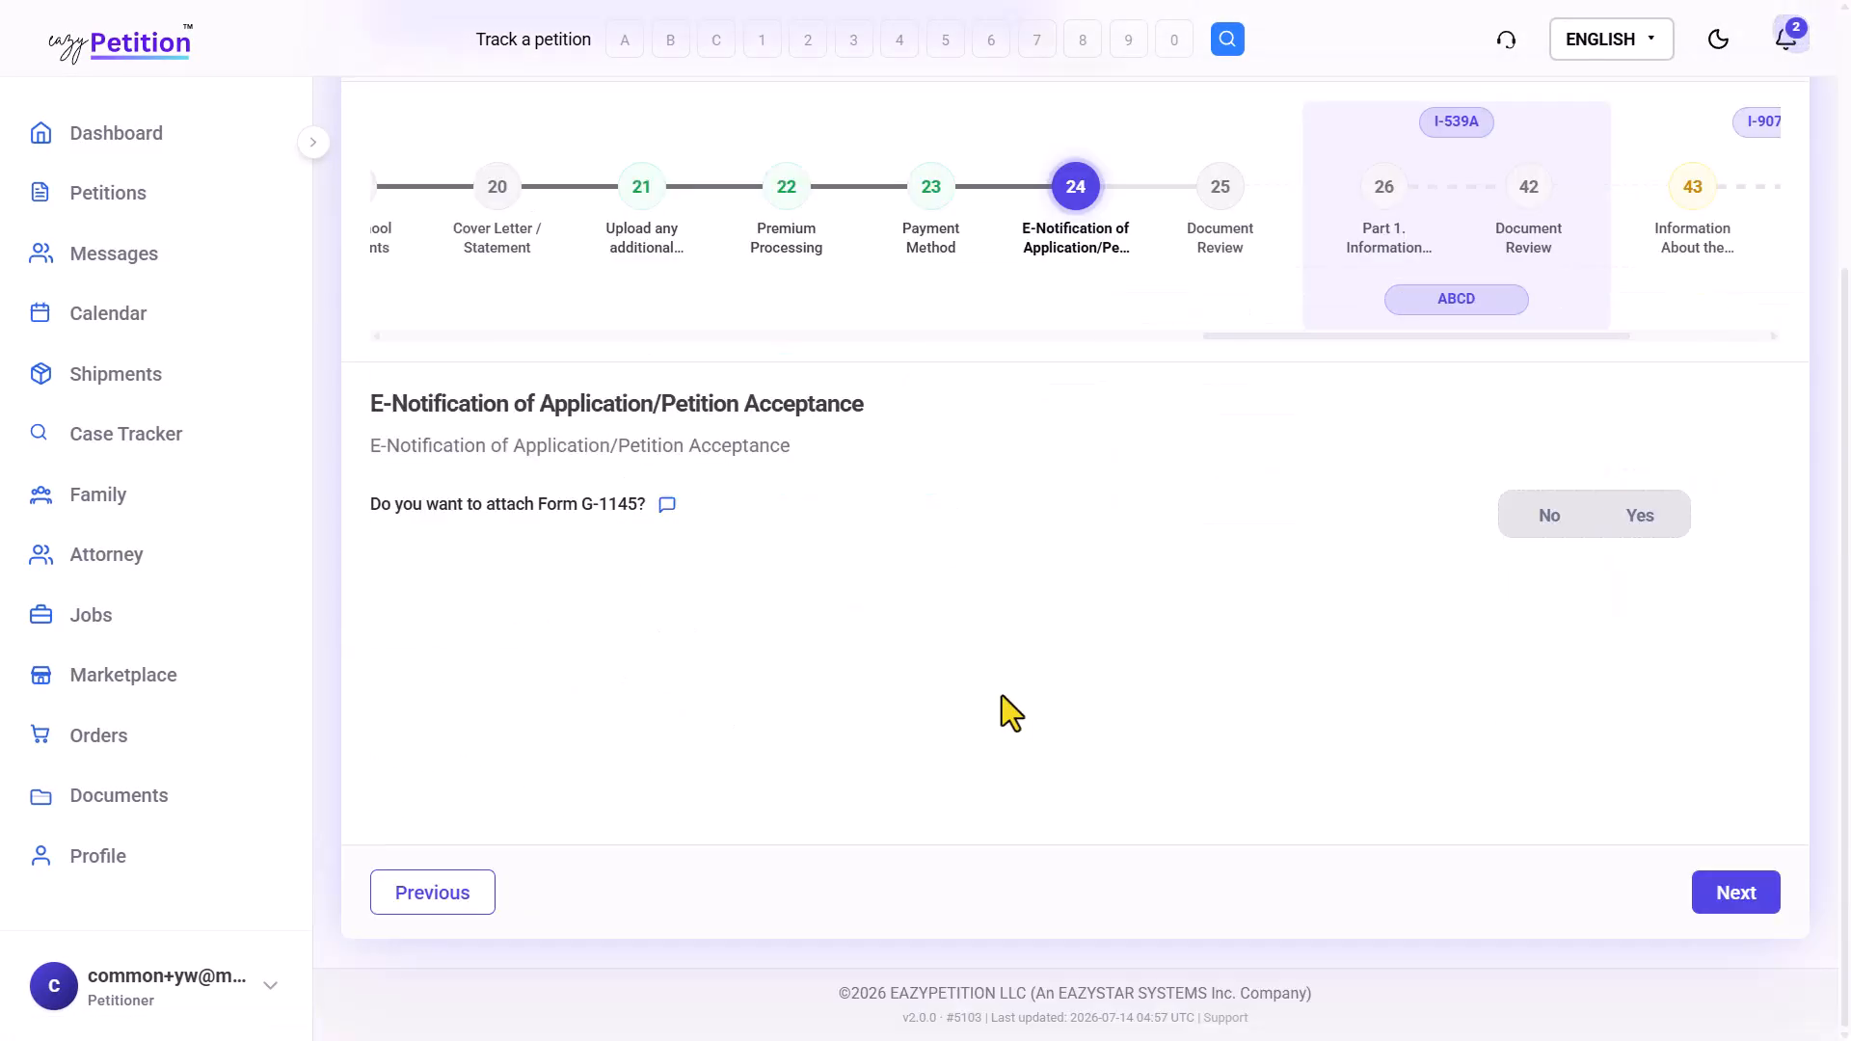
drag(392, 405, 843, 403)
click(842, 403)
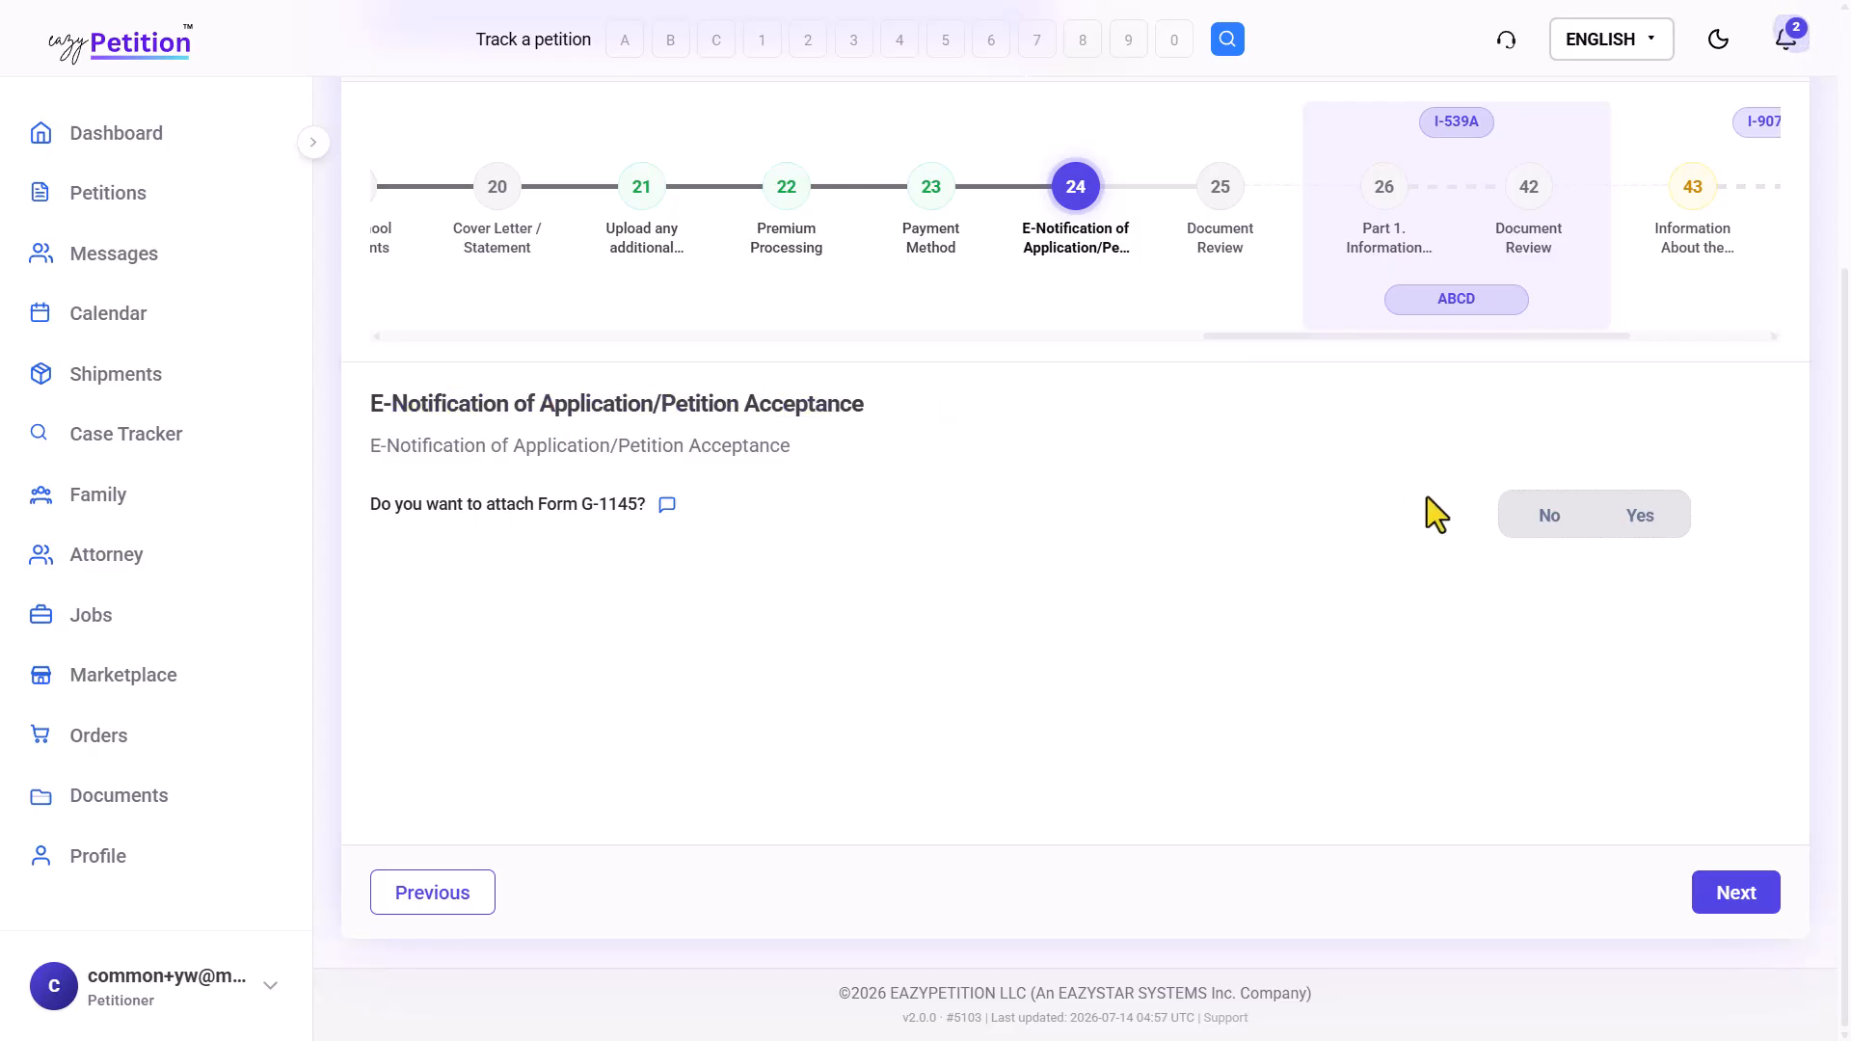
click(1622, 518)
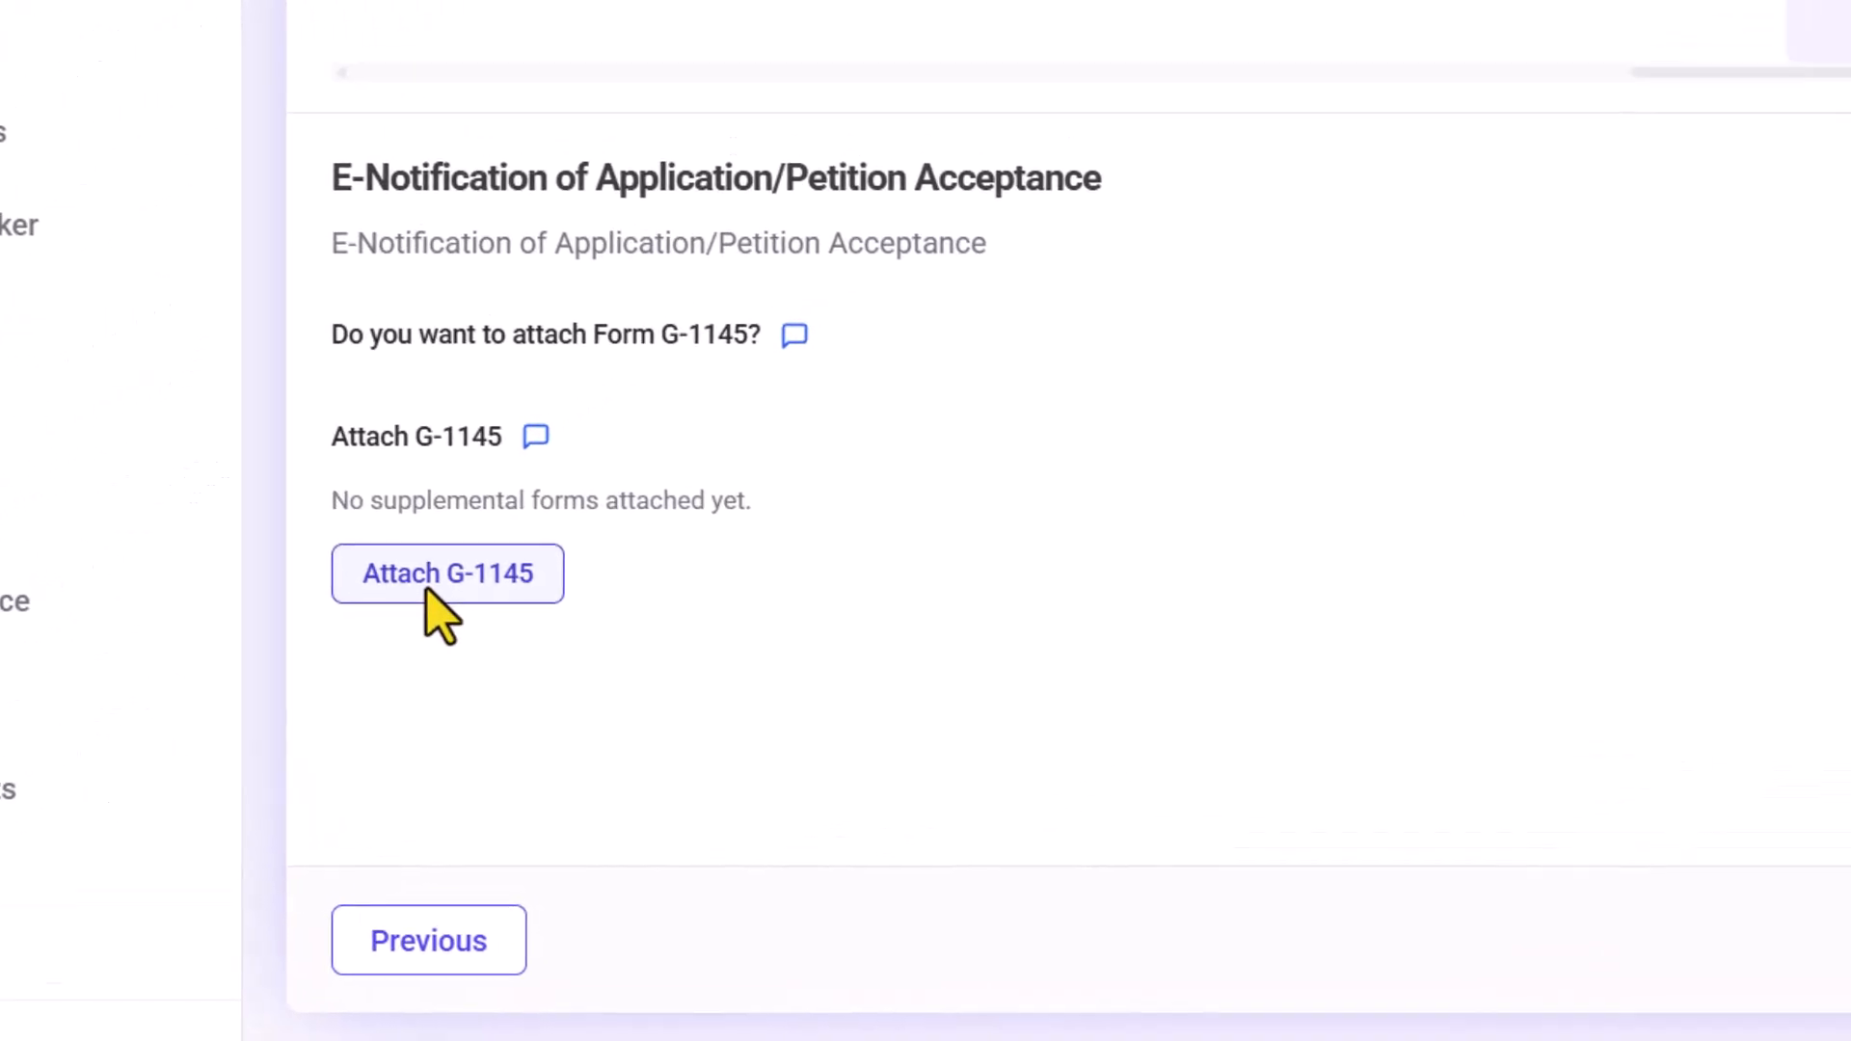
click(429, 590)
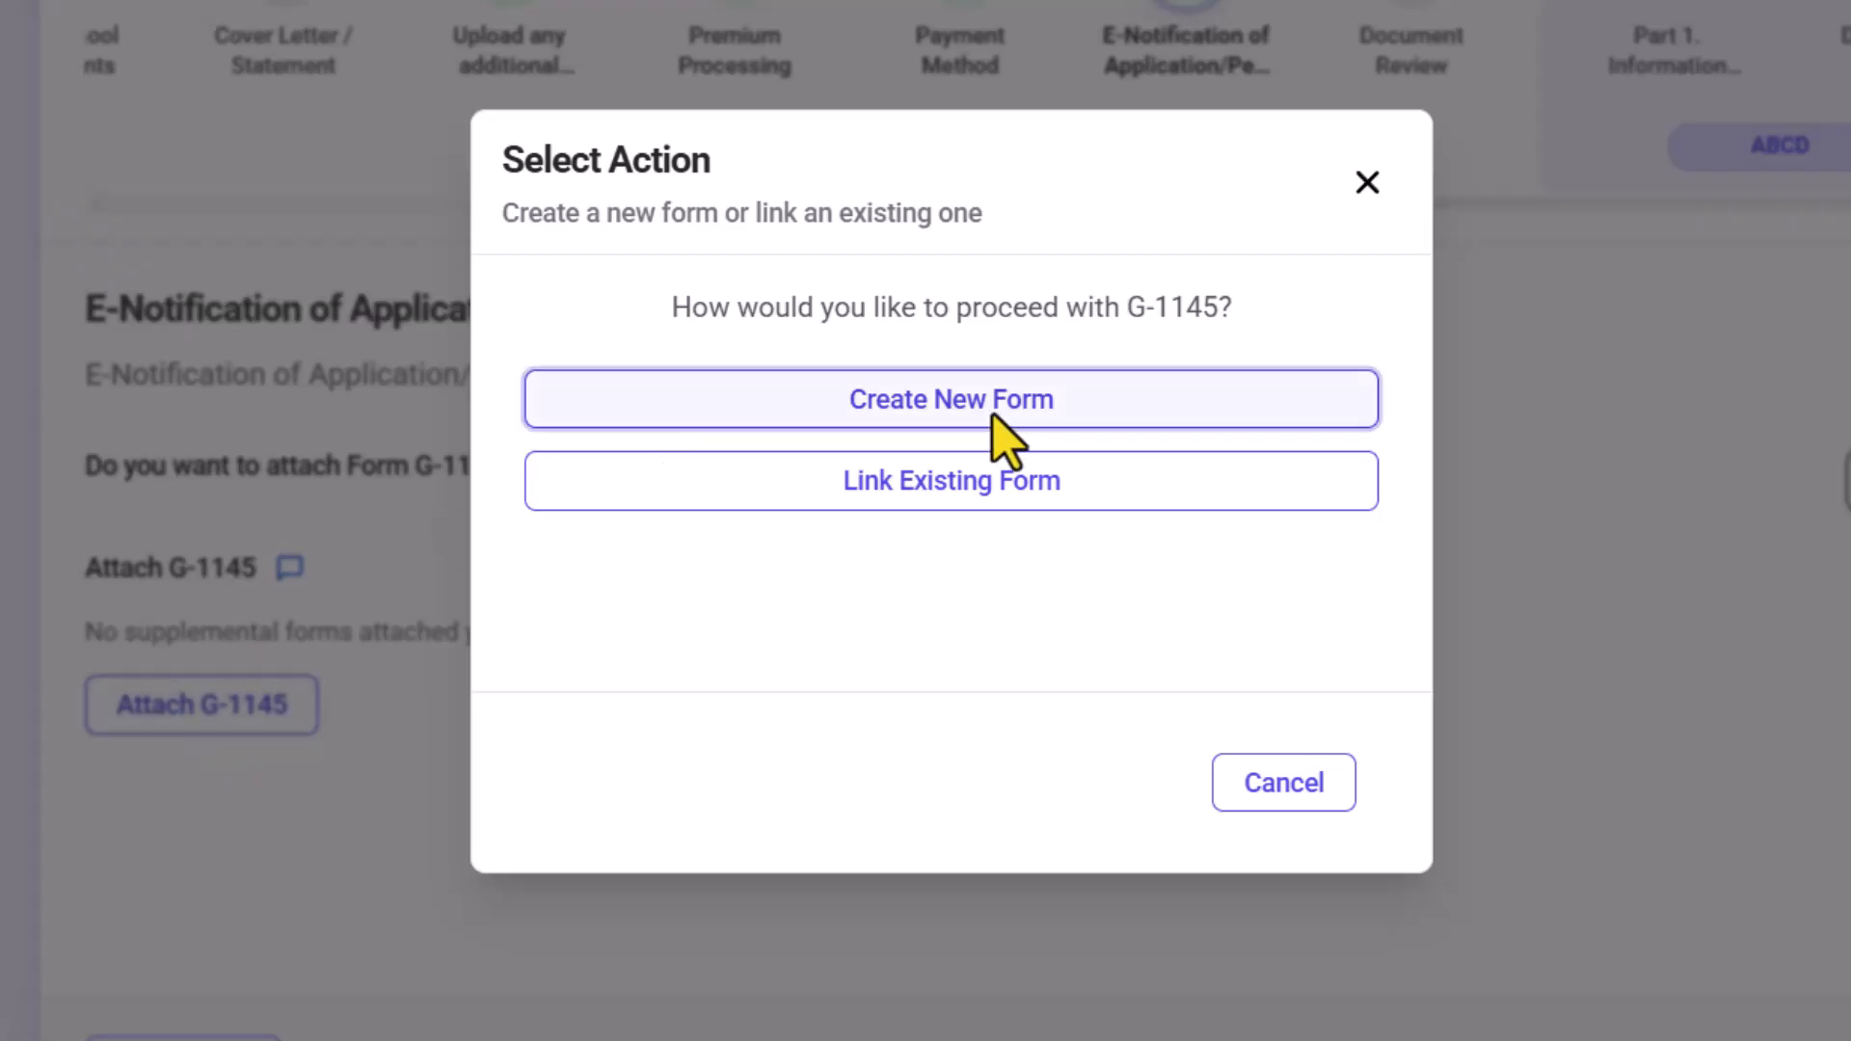
click(993, 415)
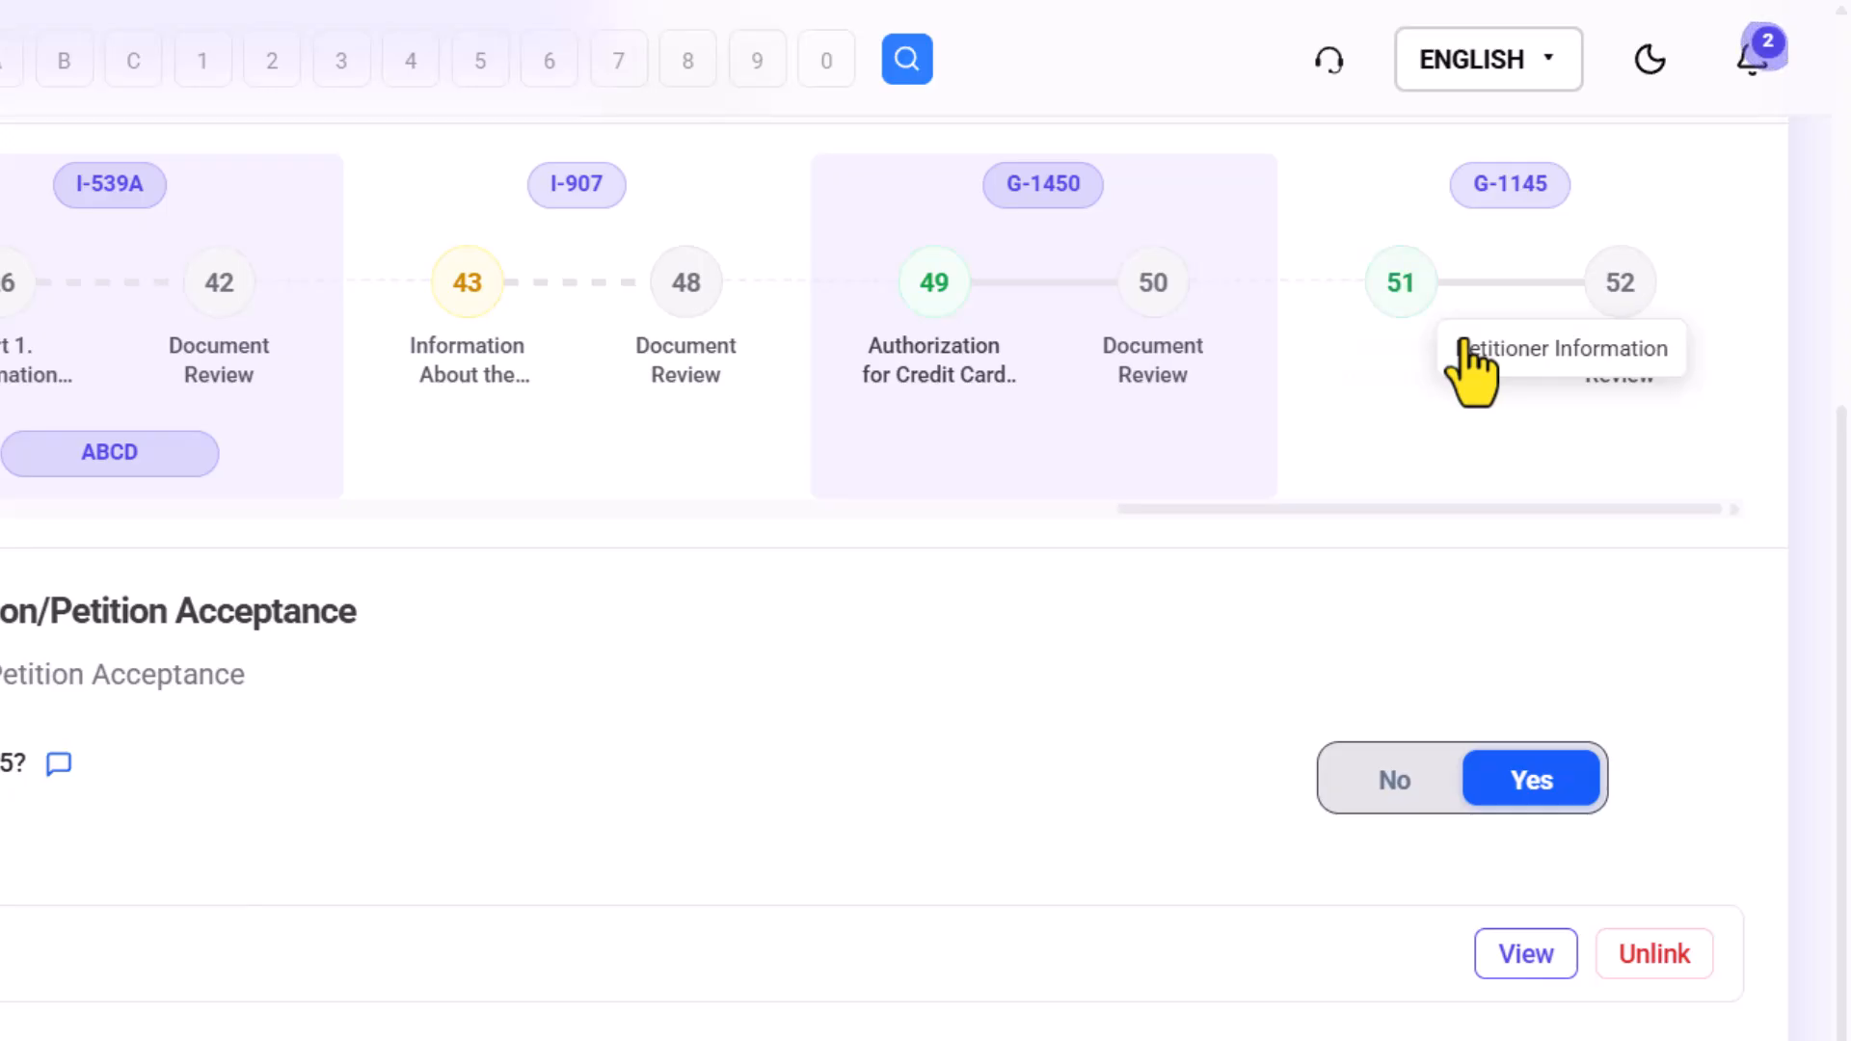
Open the I-539 Document Review, check Part 1. Information About You and mark it as done
scroll(1018, 417, left, 5)
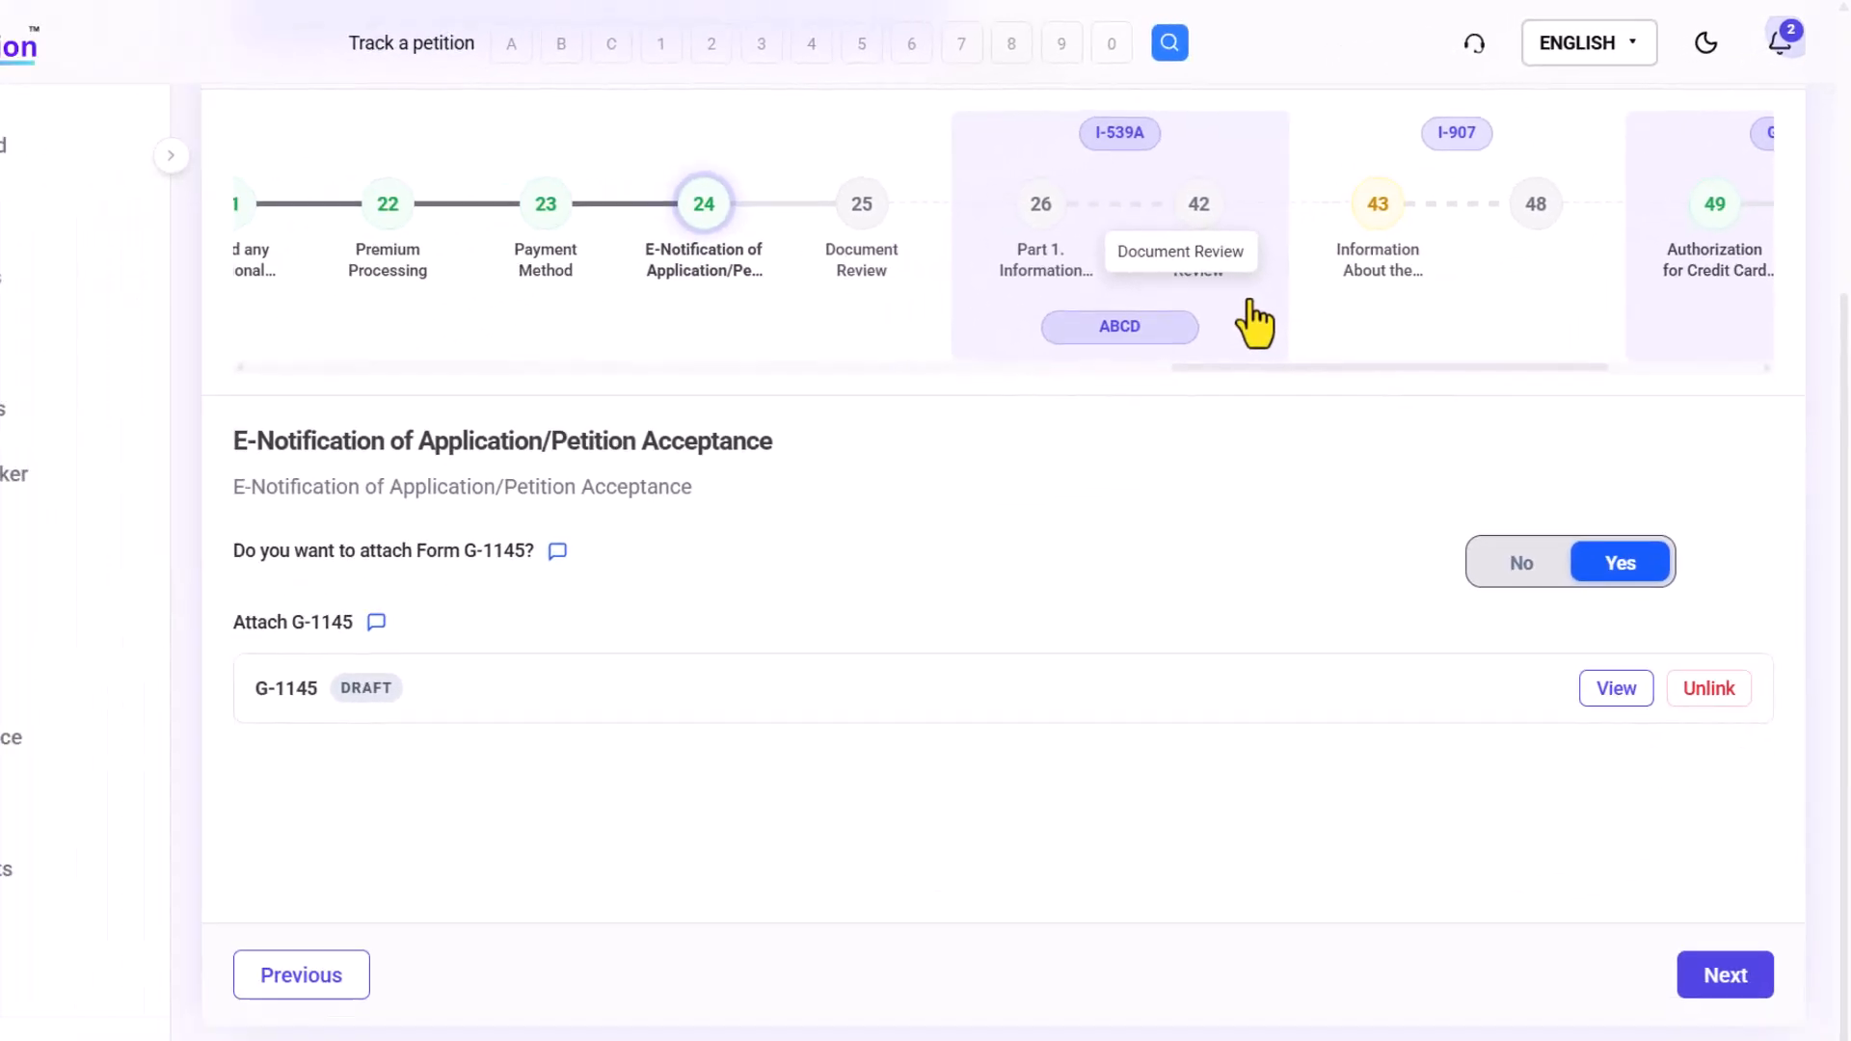
click(861, 204)
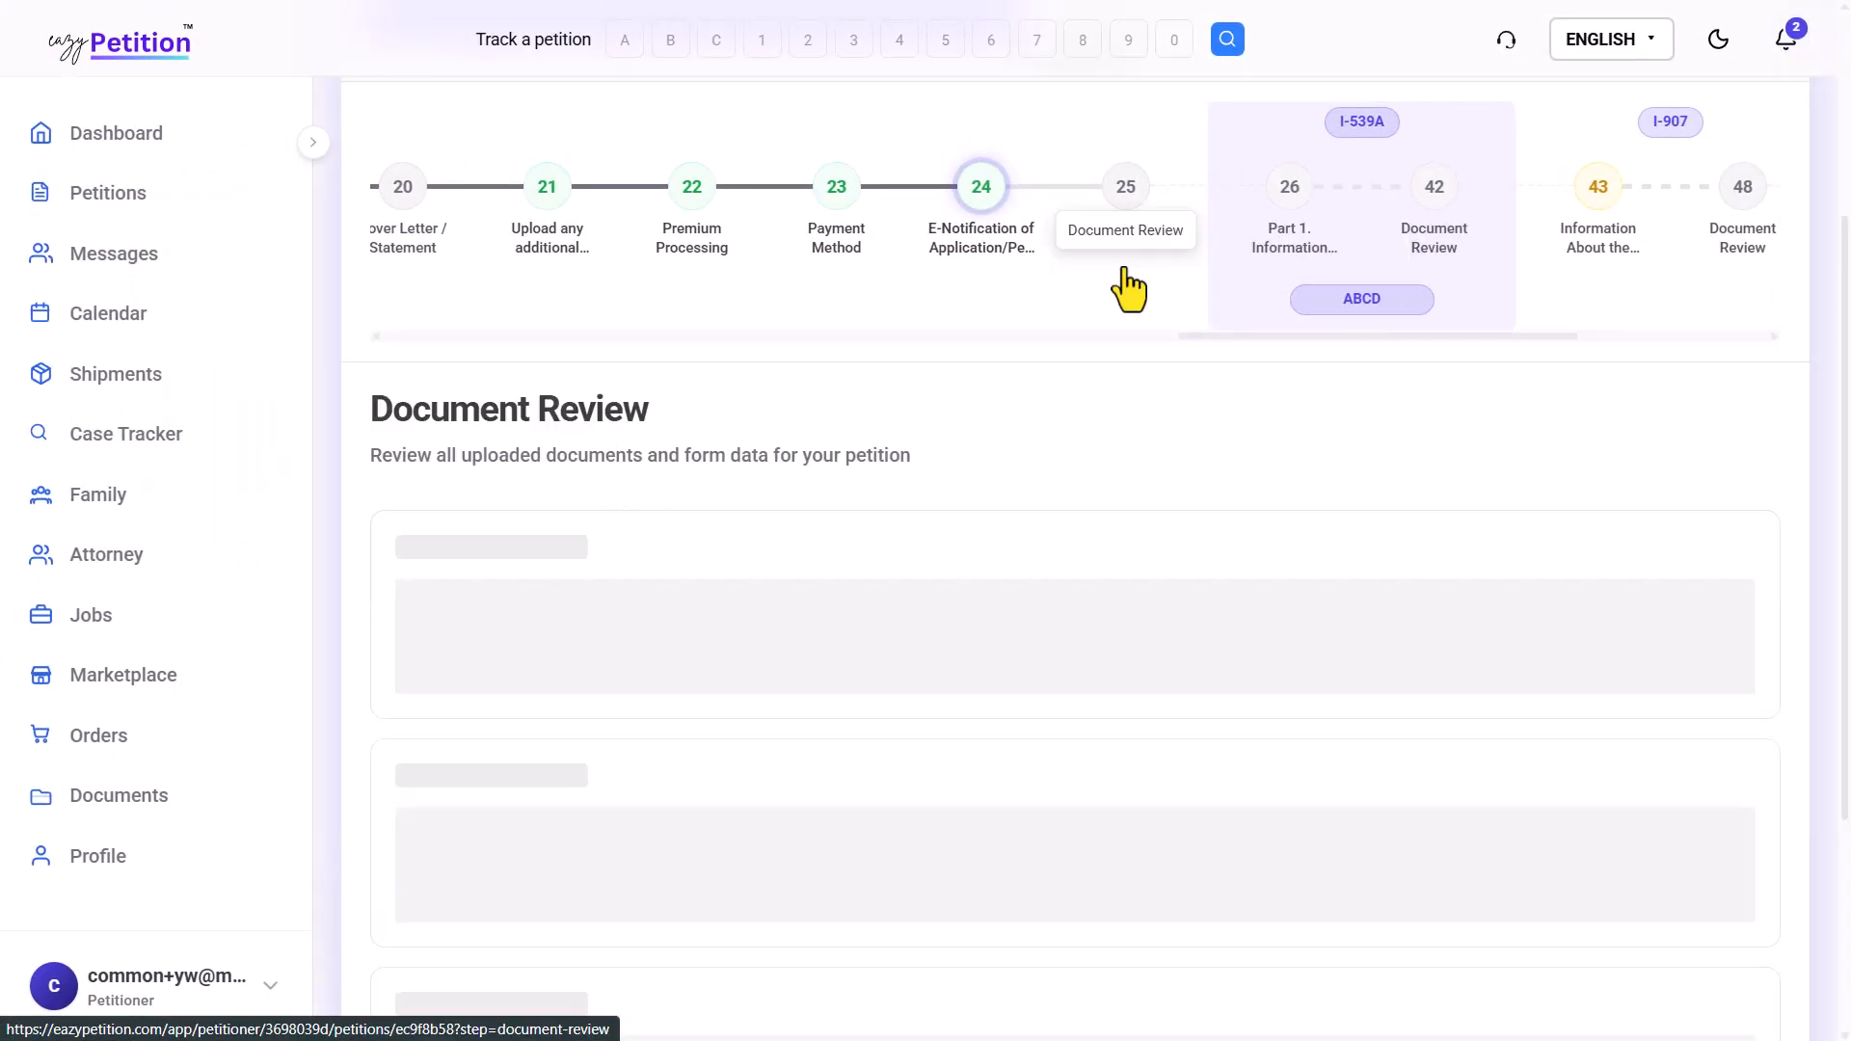
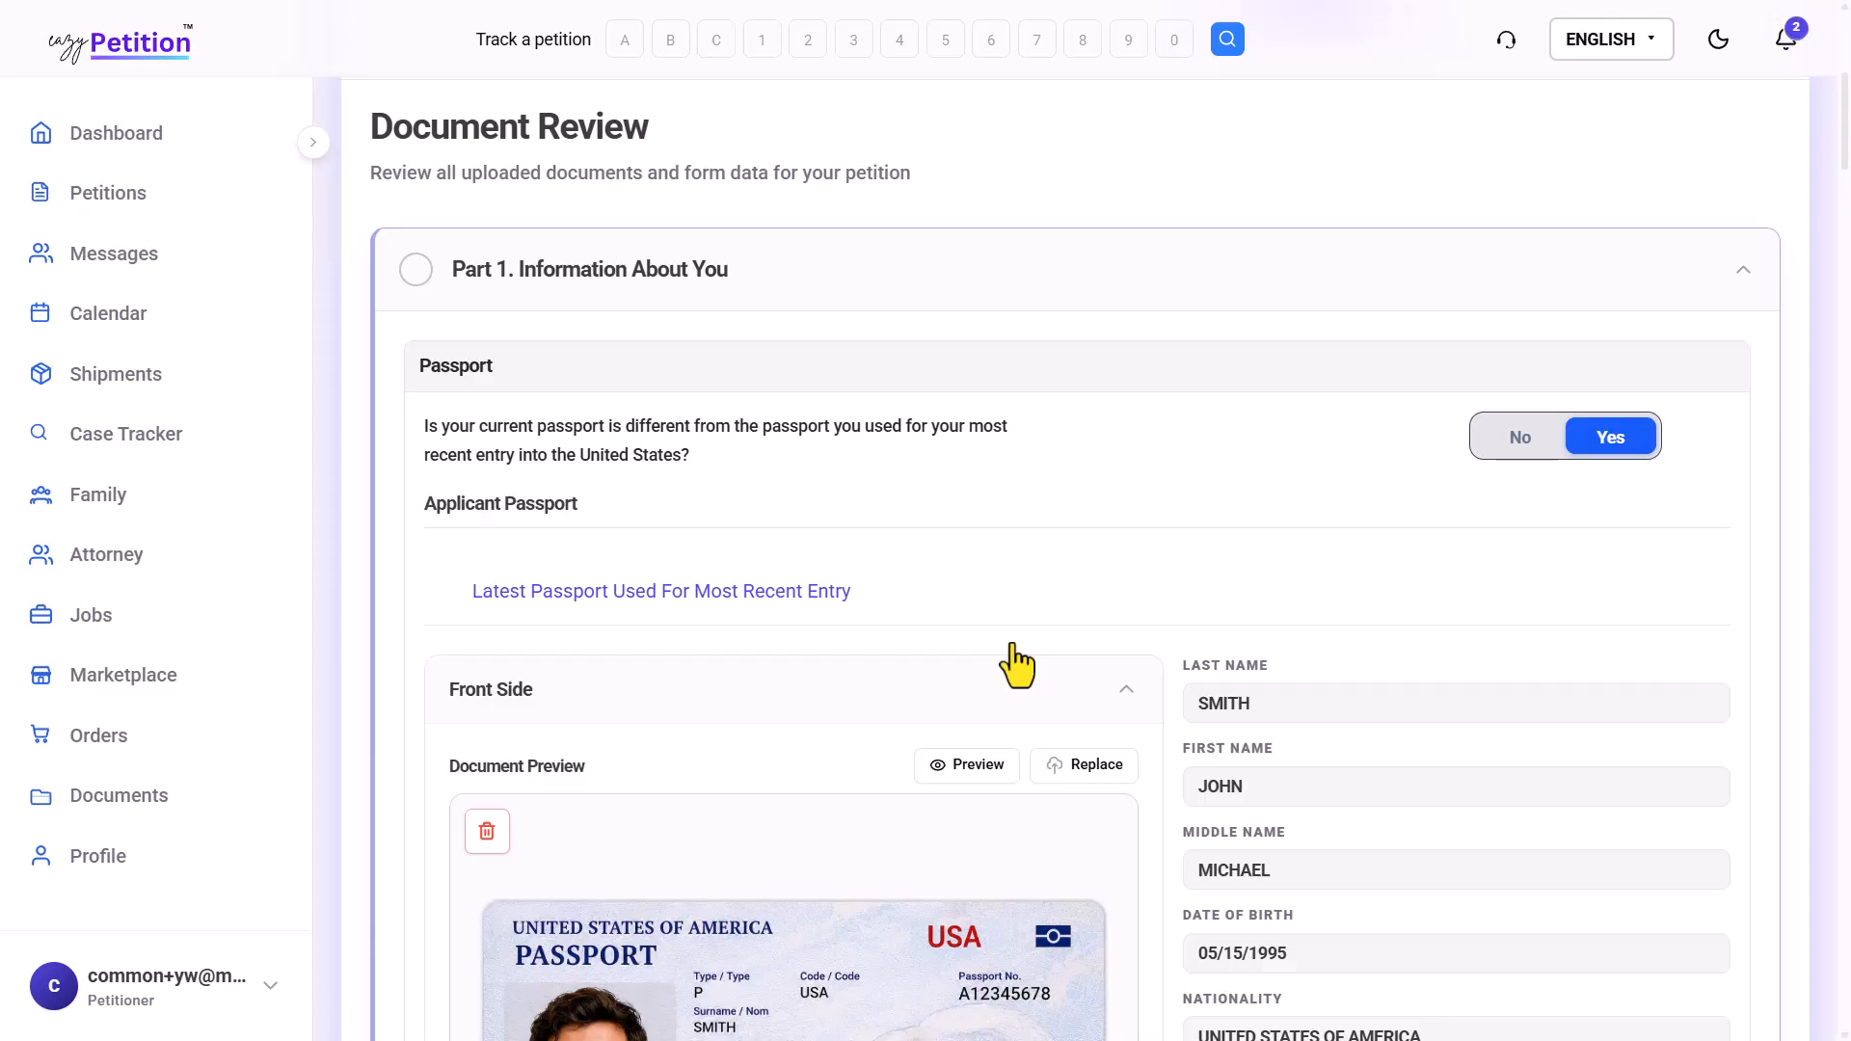
scroll(1017, 665, down, 15)
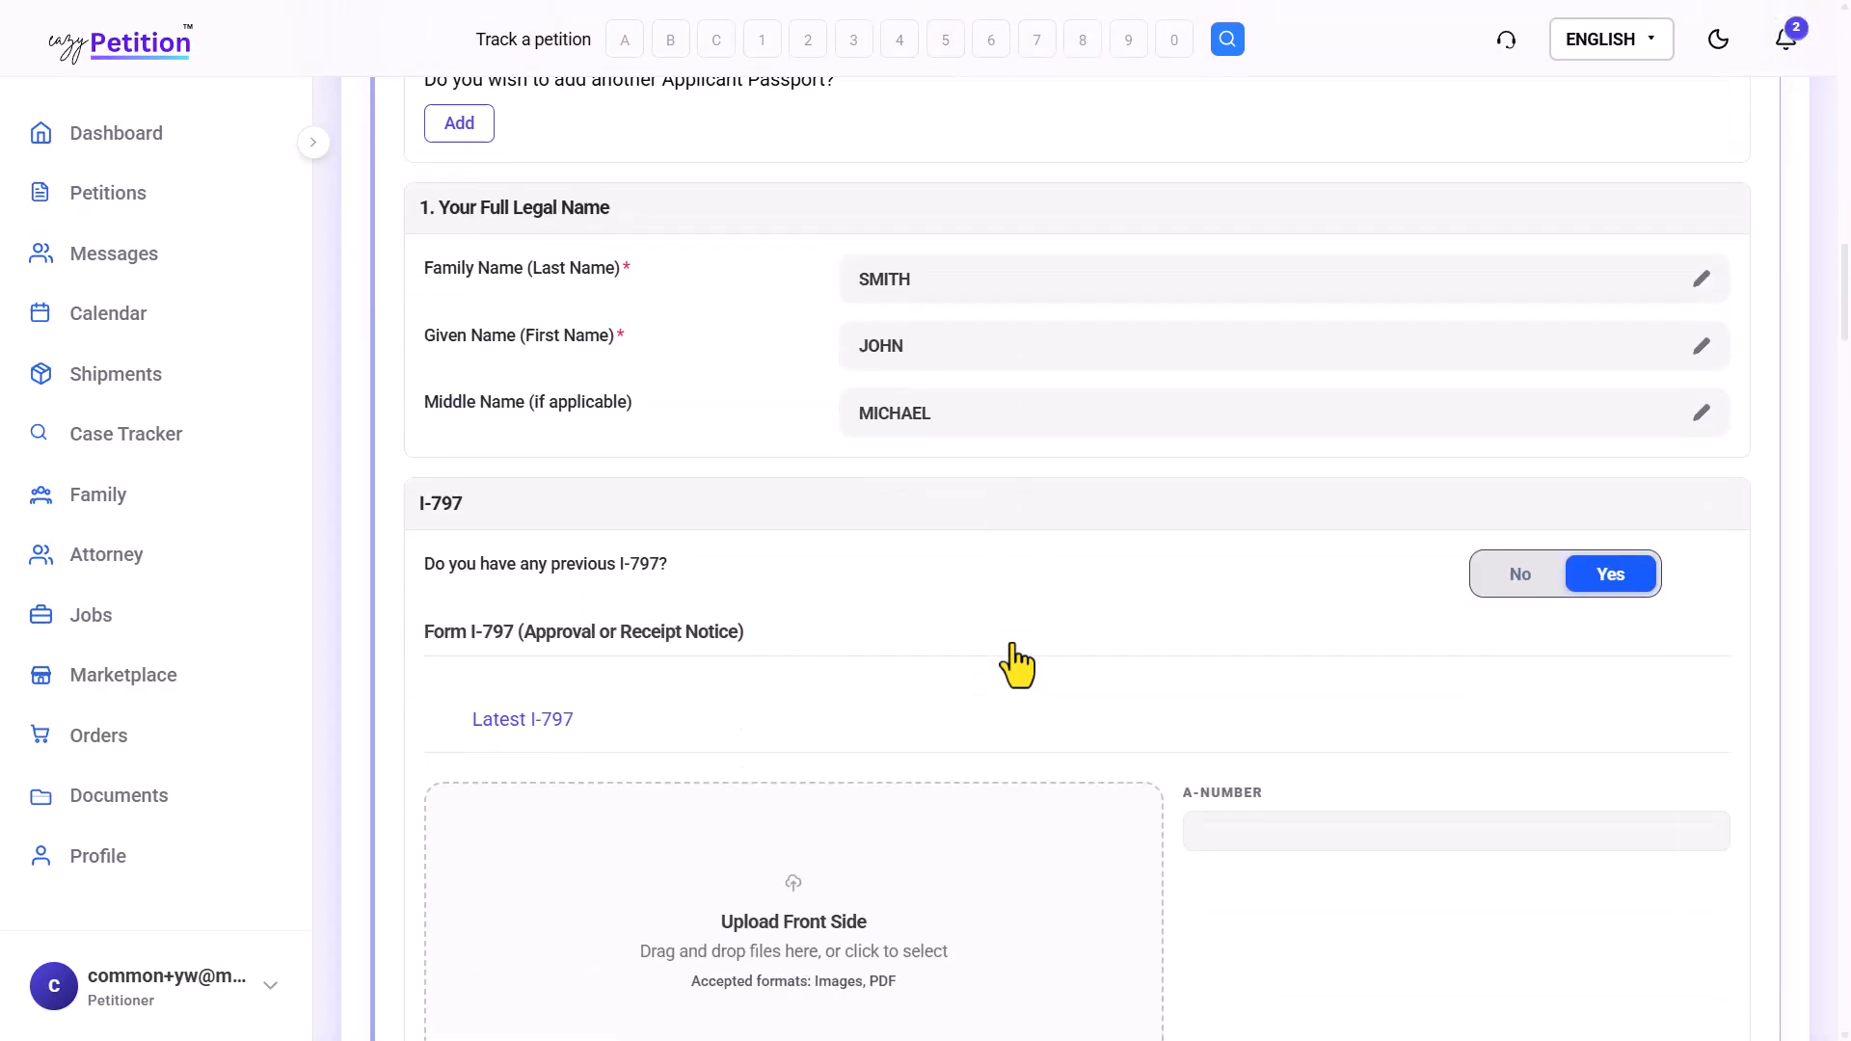
scroll(1017, 665, down, 15)
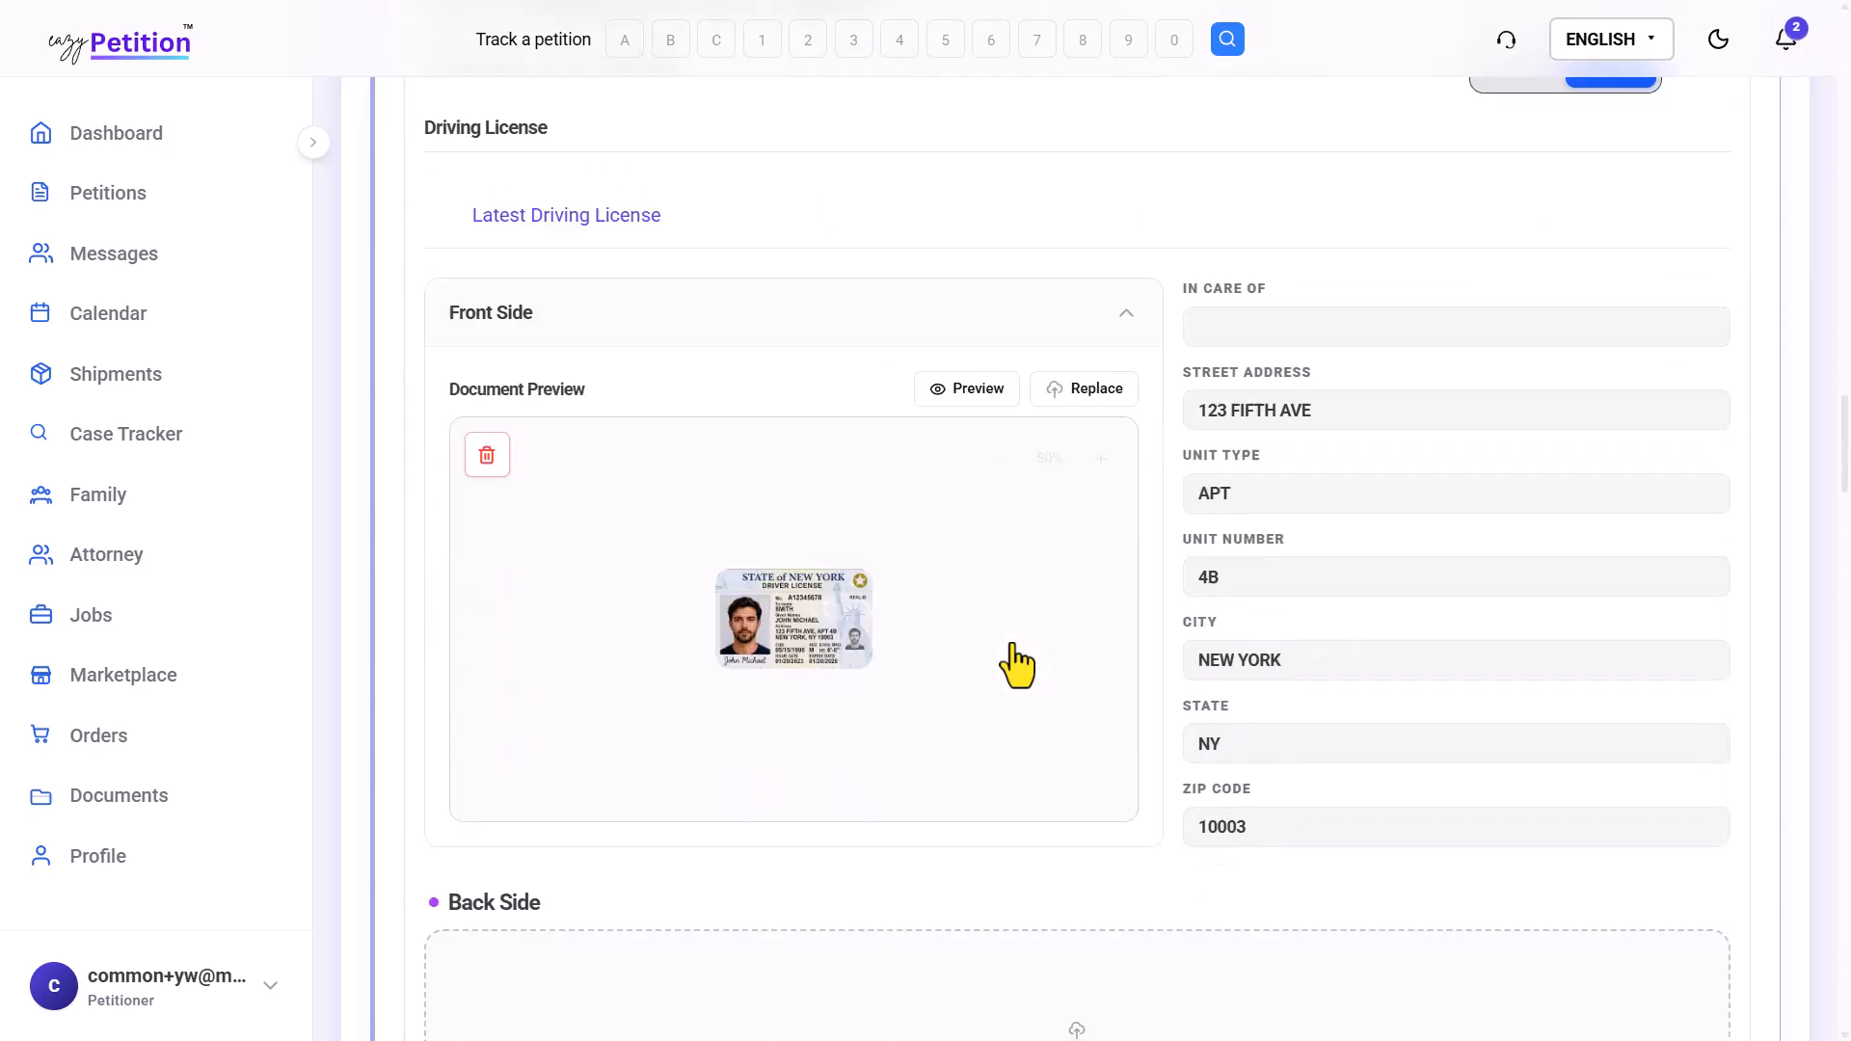
scroll(1017, 666, down, 15)
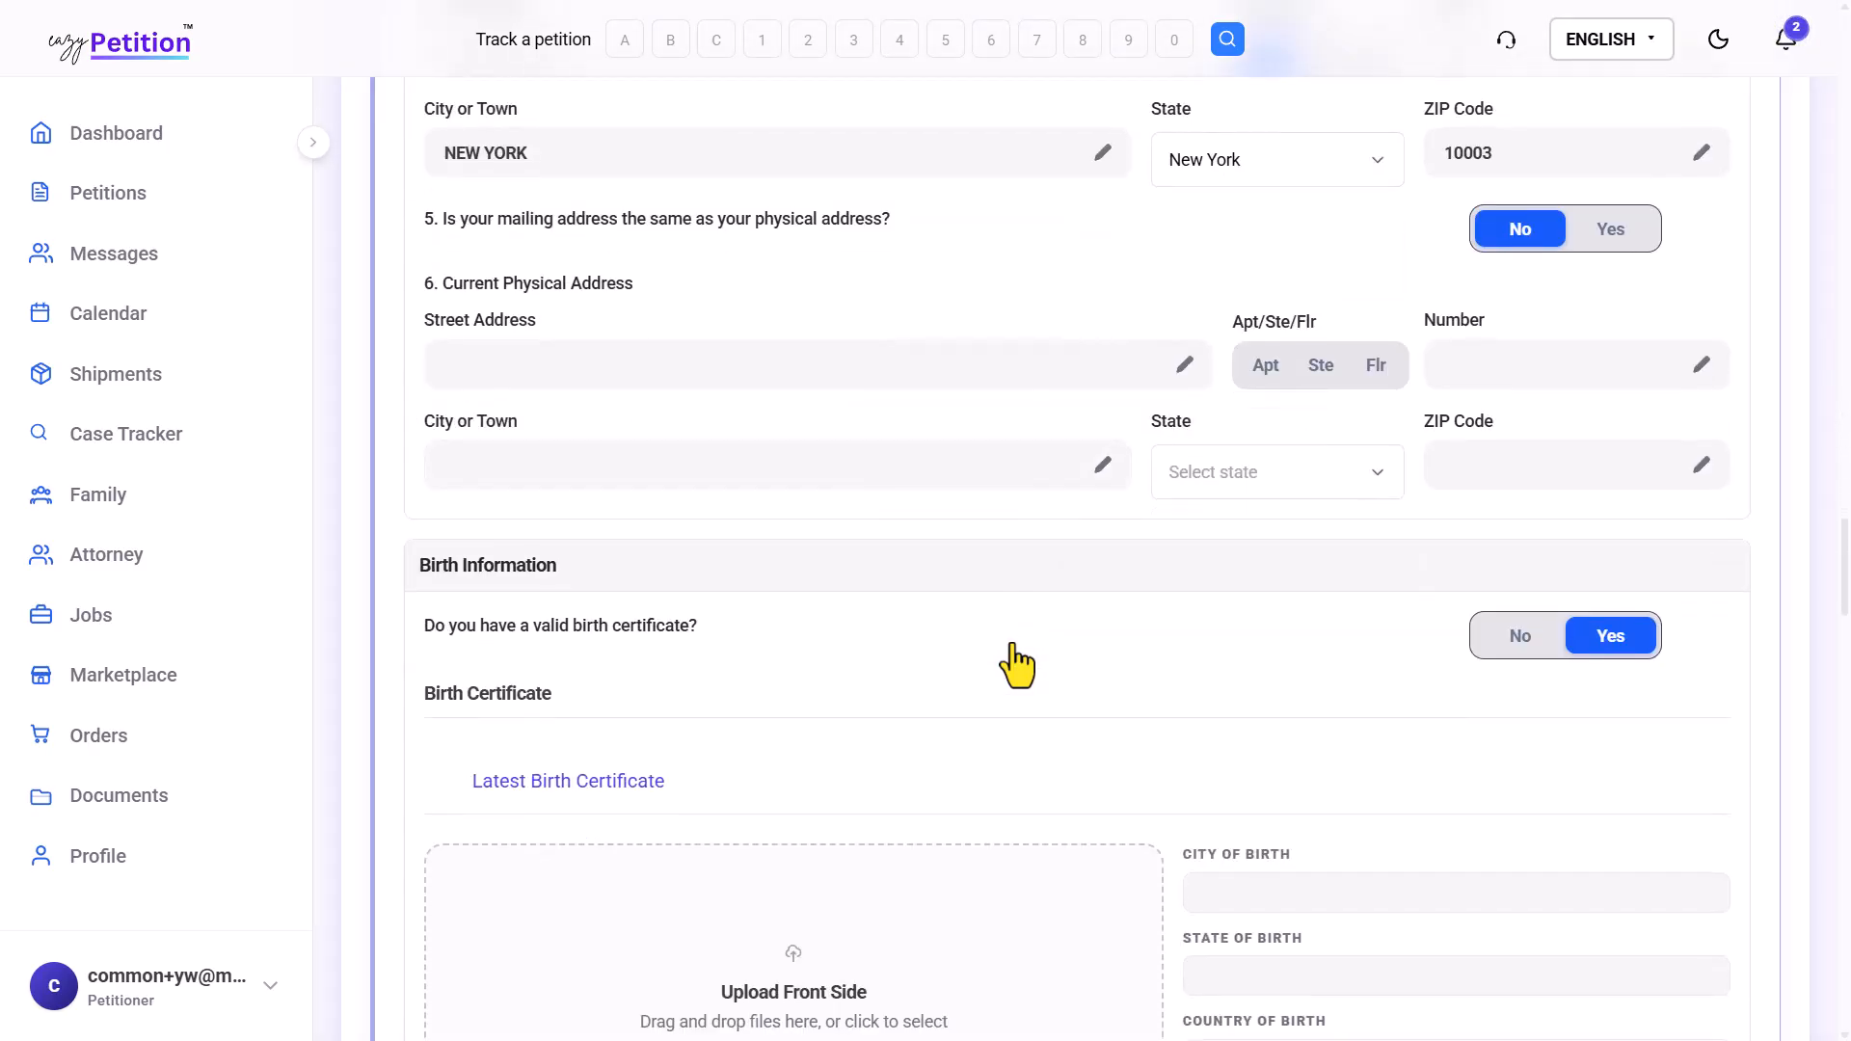
scroll(1017, 666, down, 15)
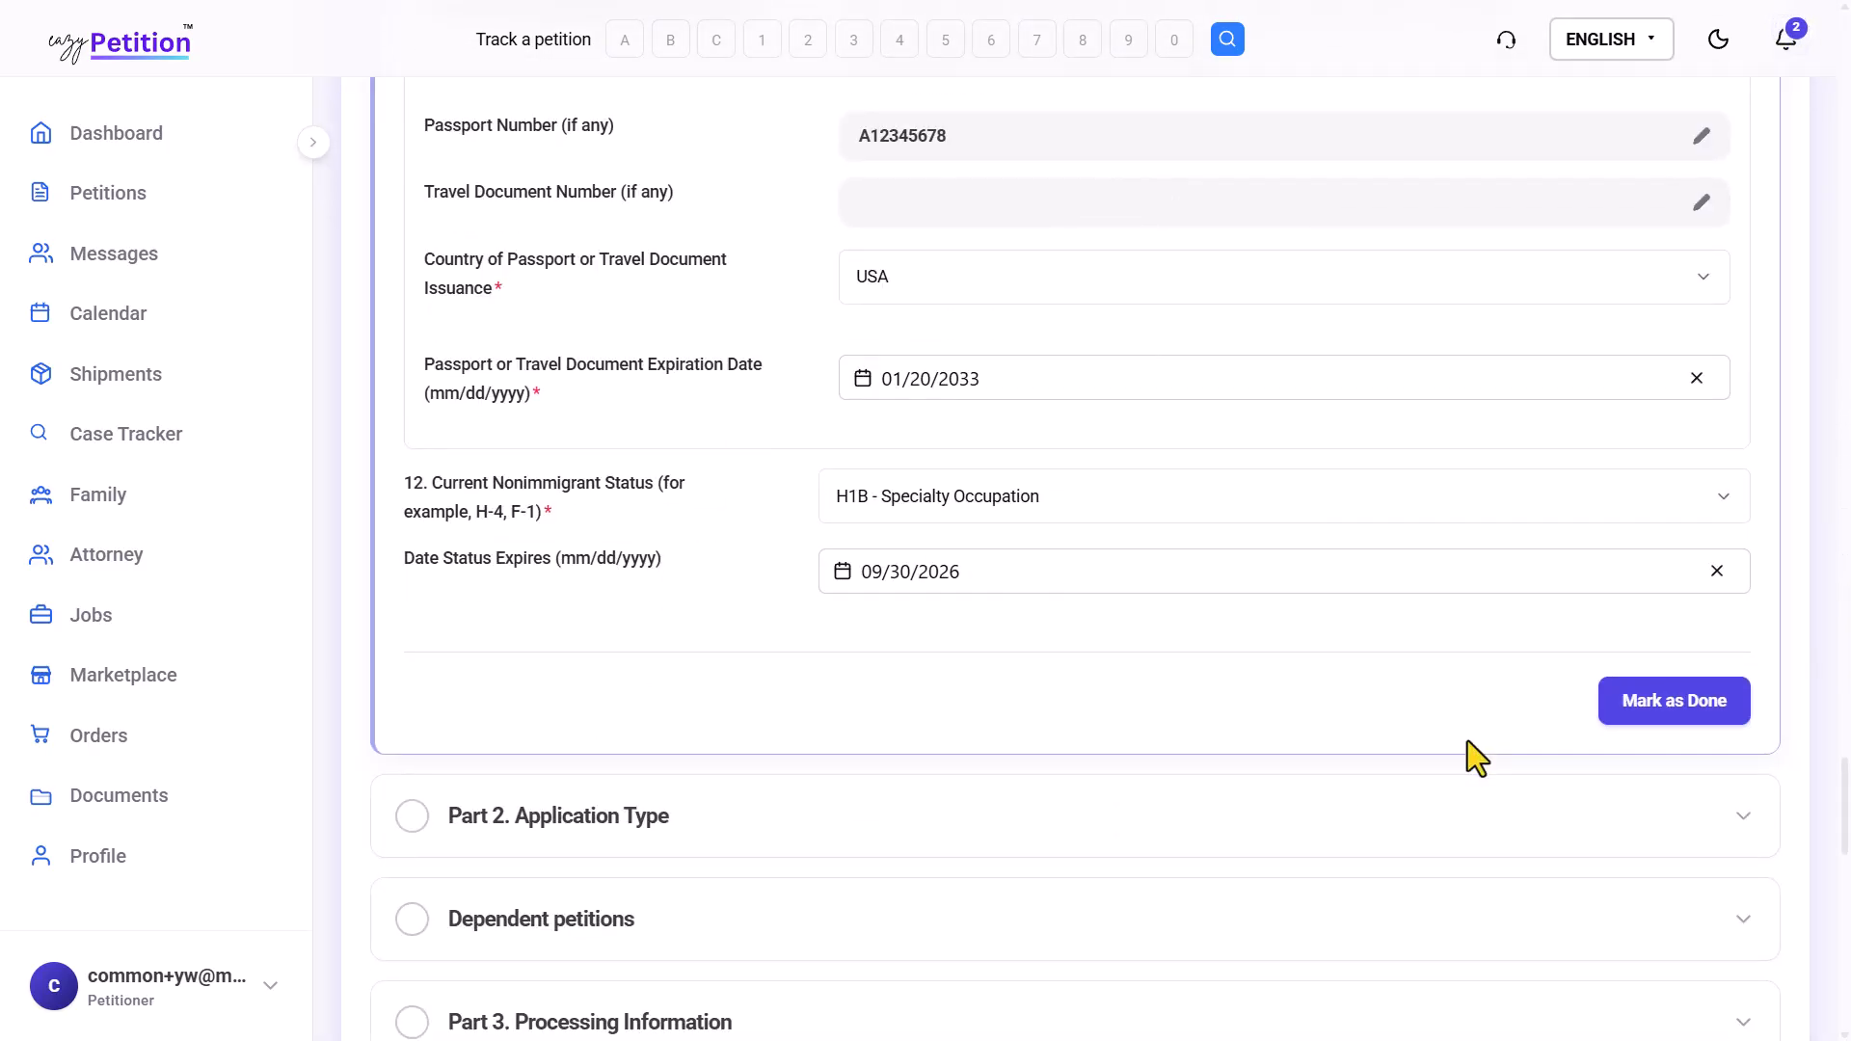
click(1703, 701)
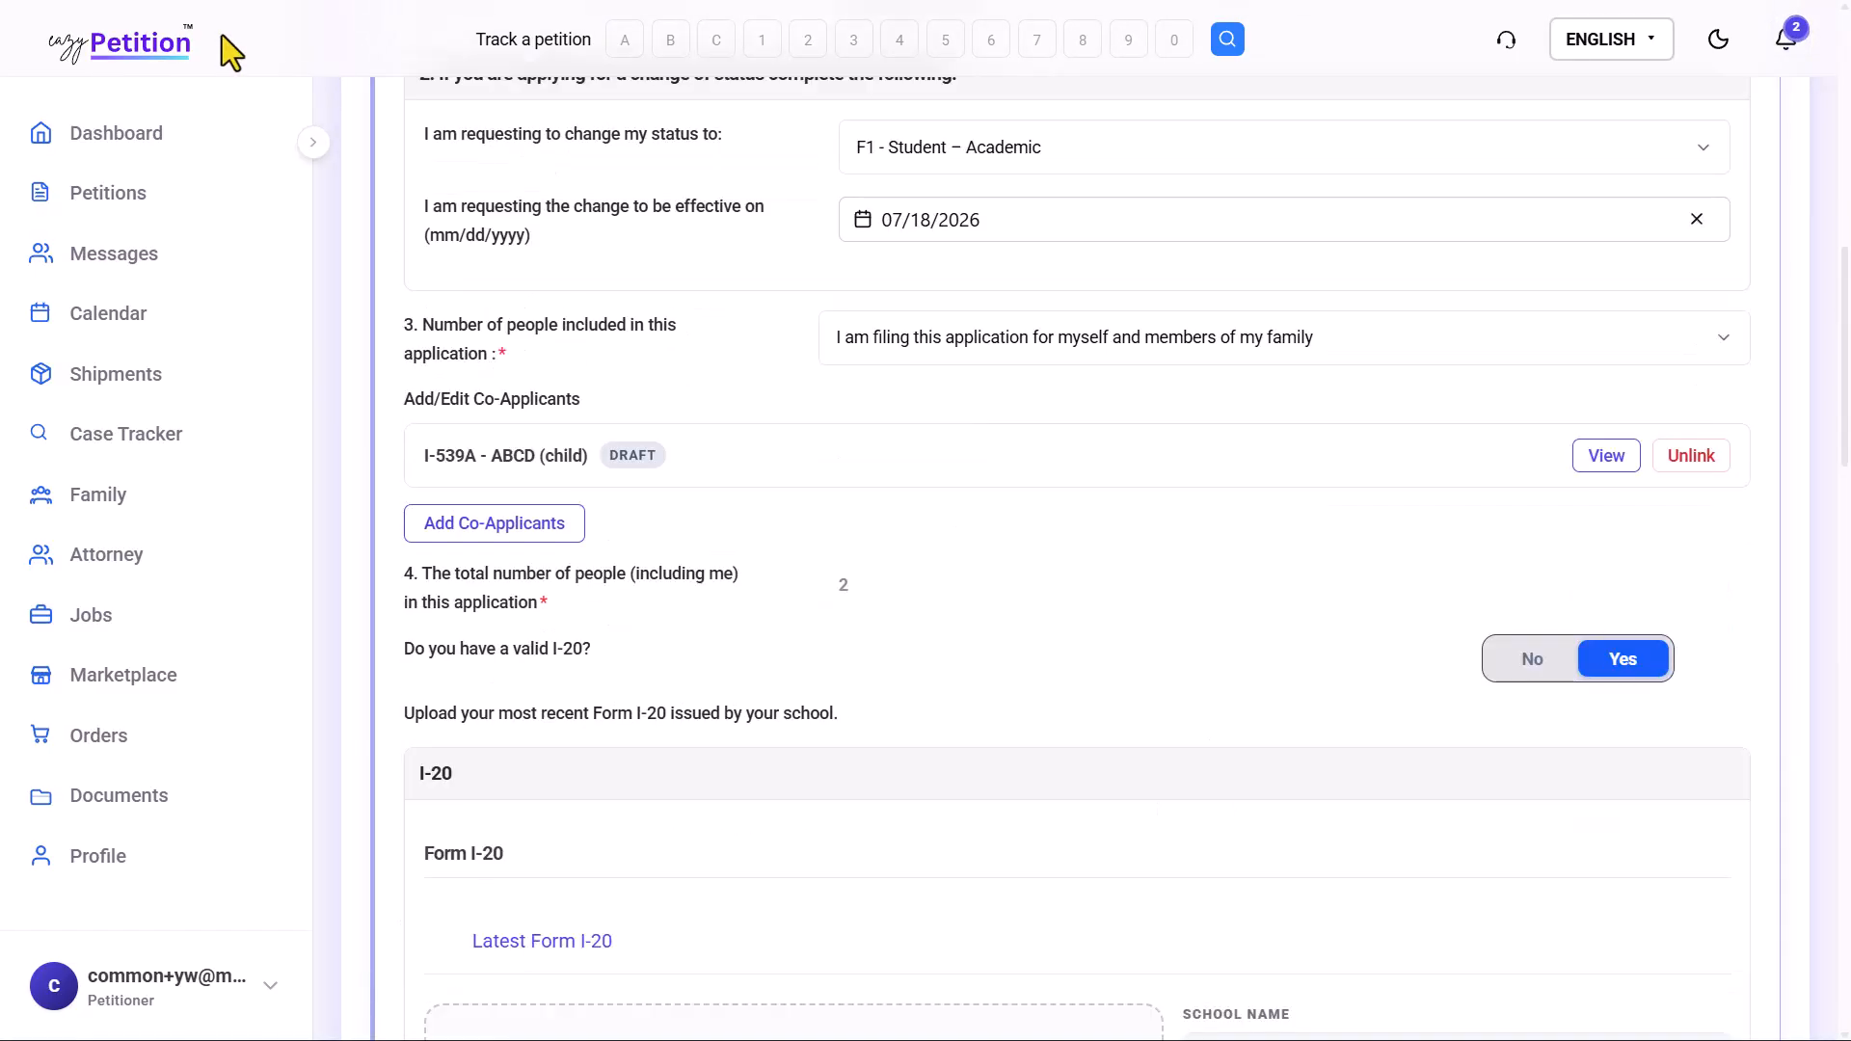
Check Part 2. Application Type in the Document Review and mark it as done
scroll(533, 666, down, 5)
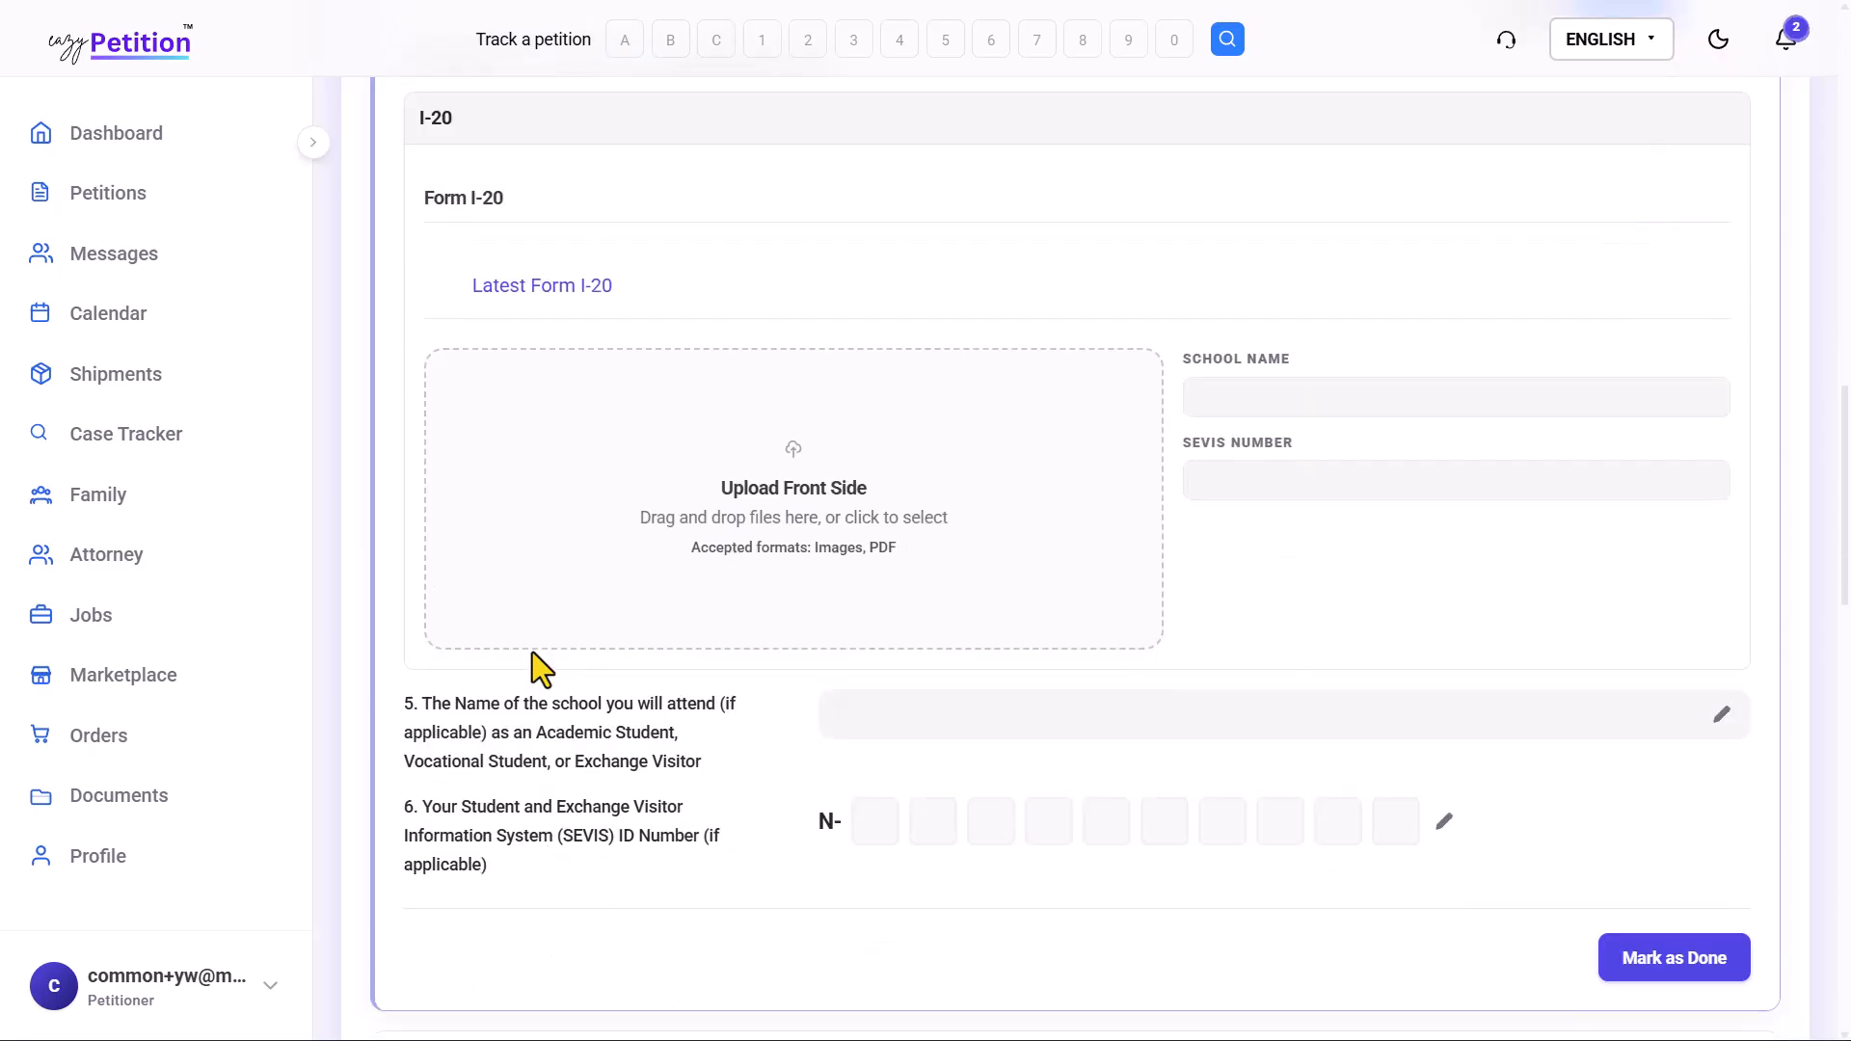
scroll(612, 686, up, 1)
scroll(609, 675, down, 3)
scroll(610, 673, down, 7)
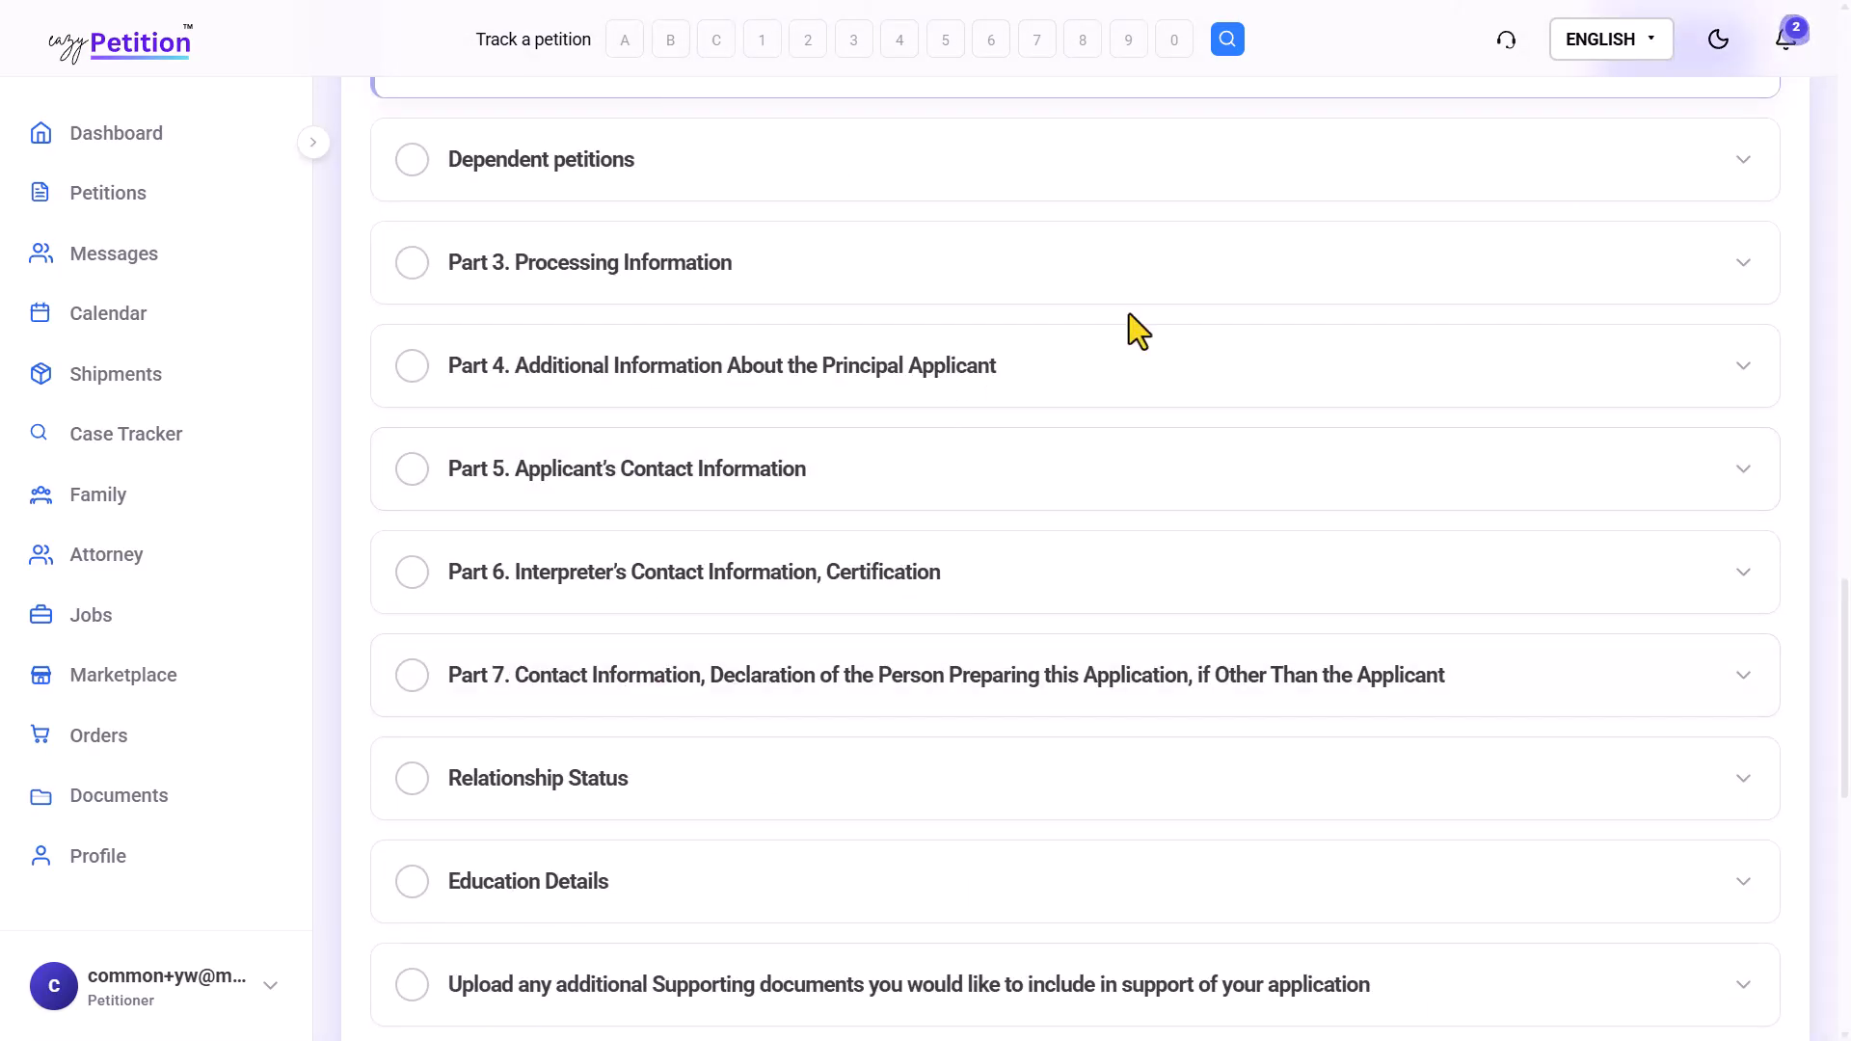
scroll(1130, 314, up, 3)
click(1686, 333)
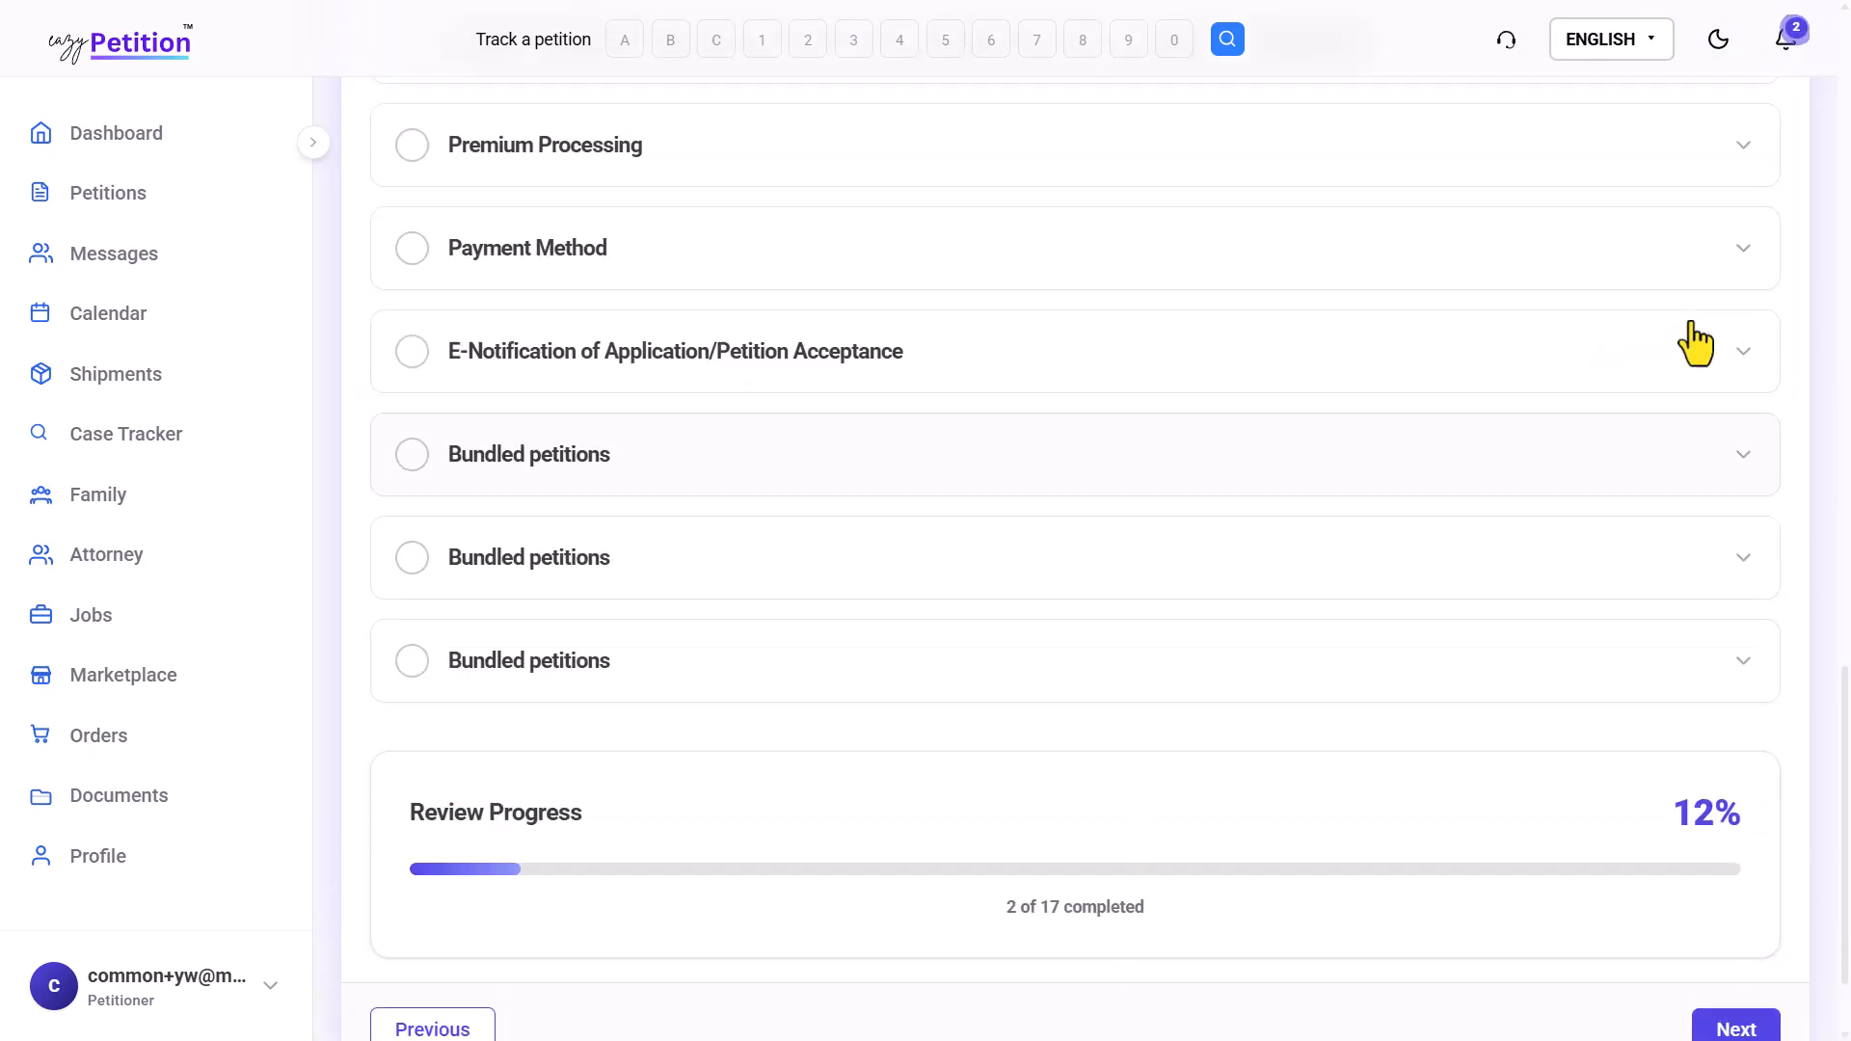
Look over the remaining Document Review sections and the review progress, and continue to Part 1 of the co-applicant's I-539A
scroll(1693, 341, down, 8)
scroll(1694, 342, down, 5)
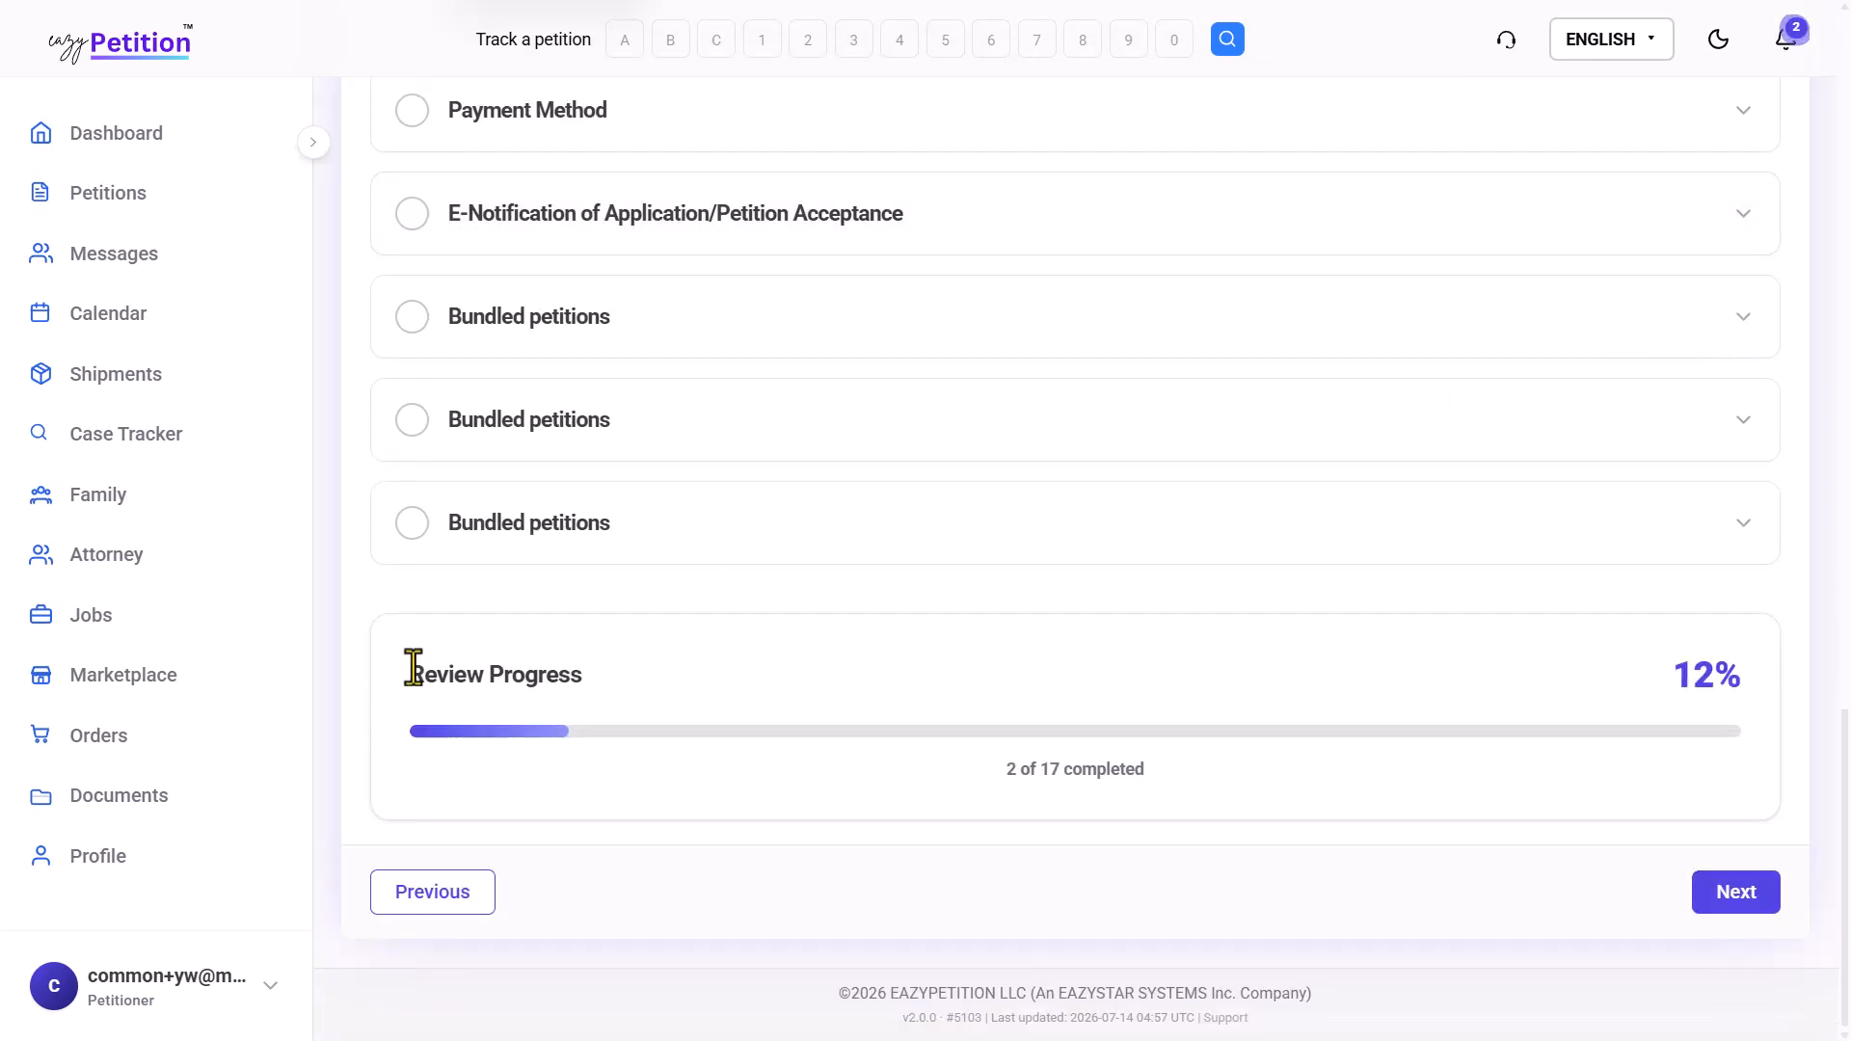
drag(410, 673, 560, 672)
click(583, 670)
click(1755, 894)
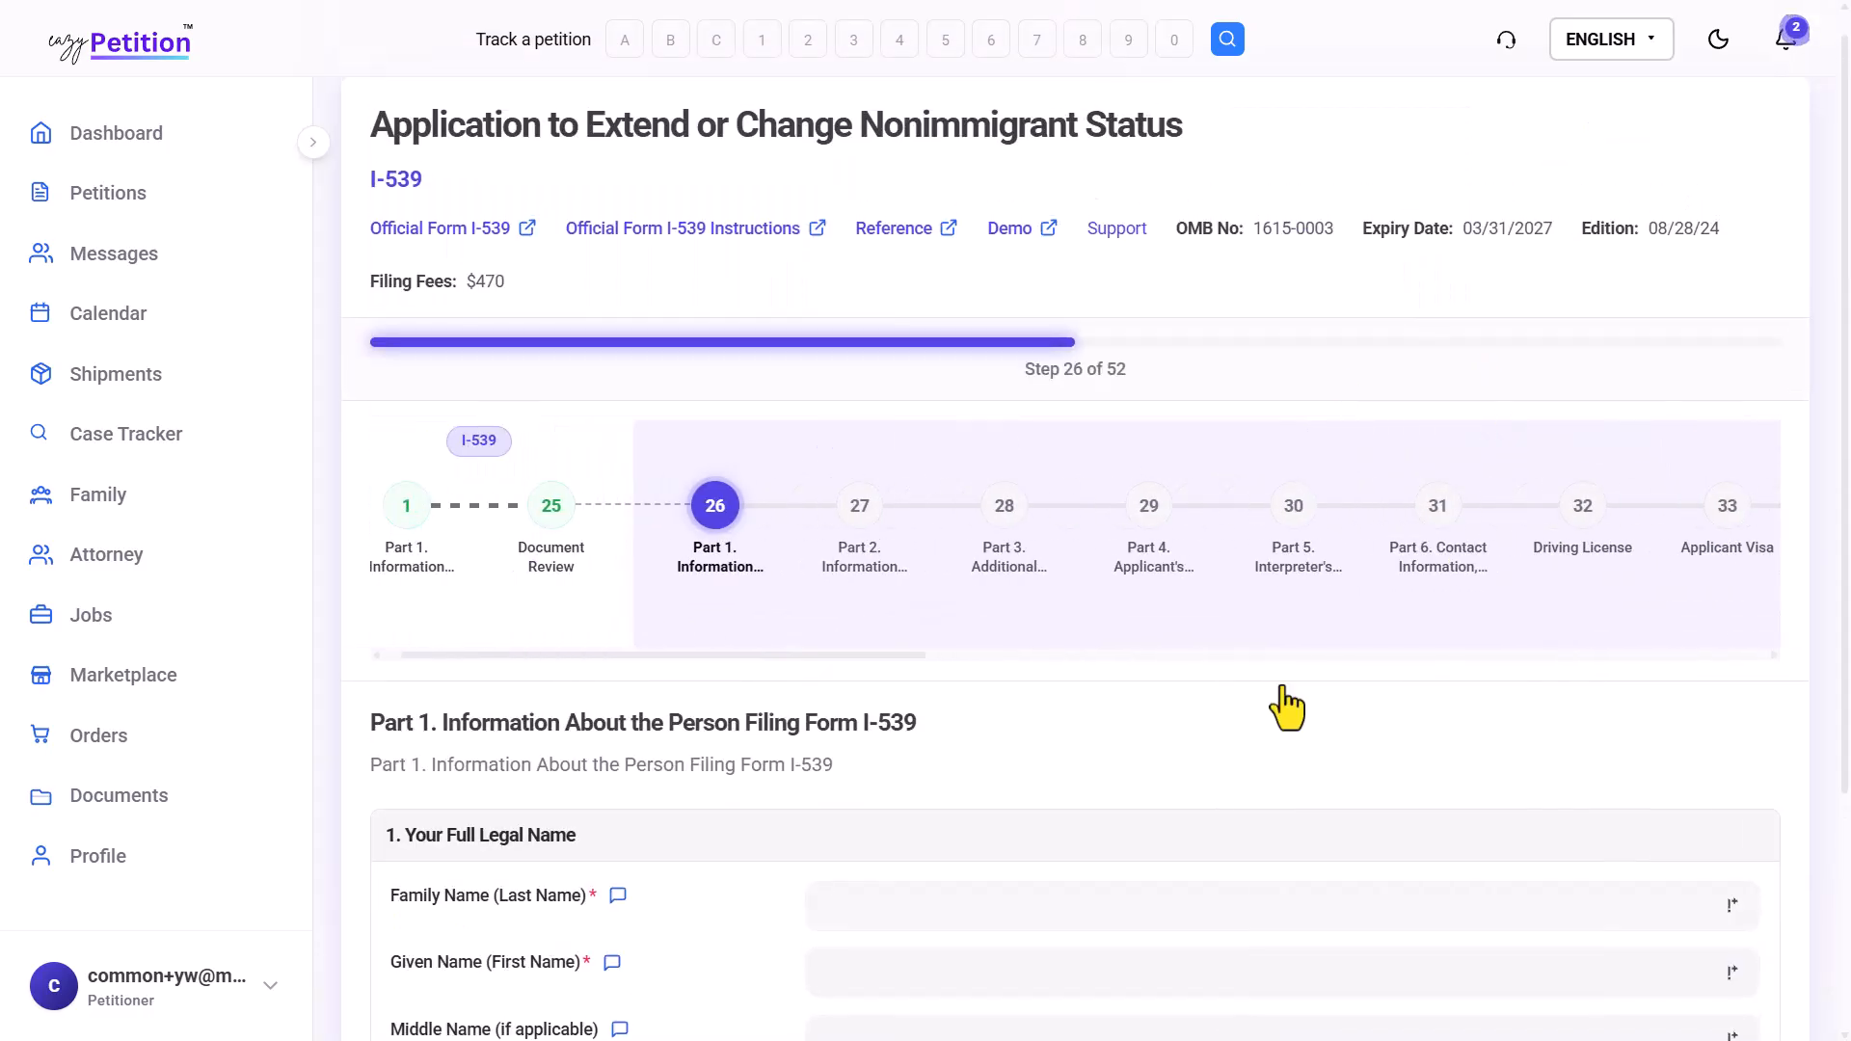
In Part 2 of the I-539A, answer Yes to the current passport differing from the entry passport and review its upload area
scroll(820, 704, down, 10)
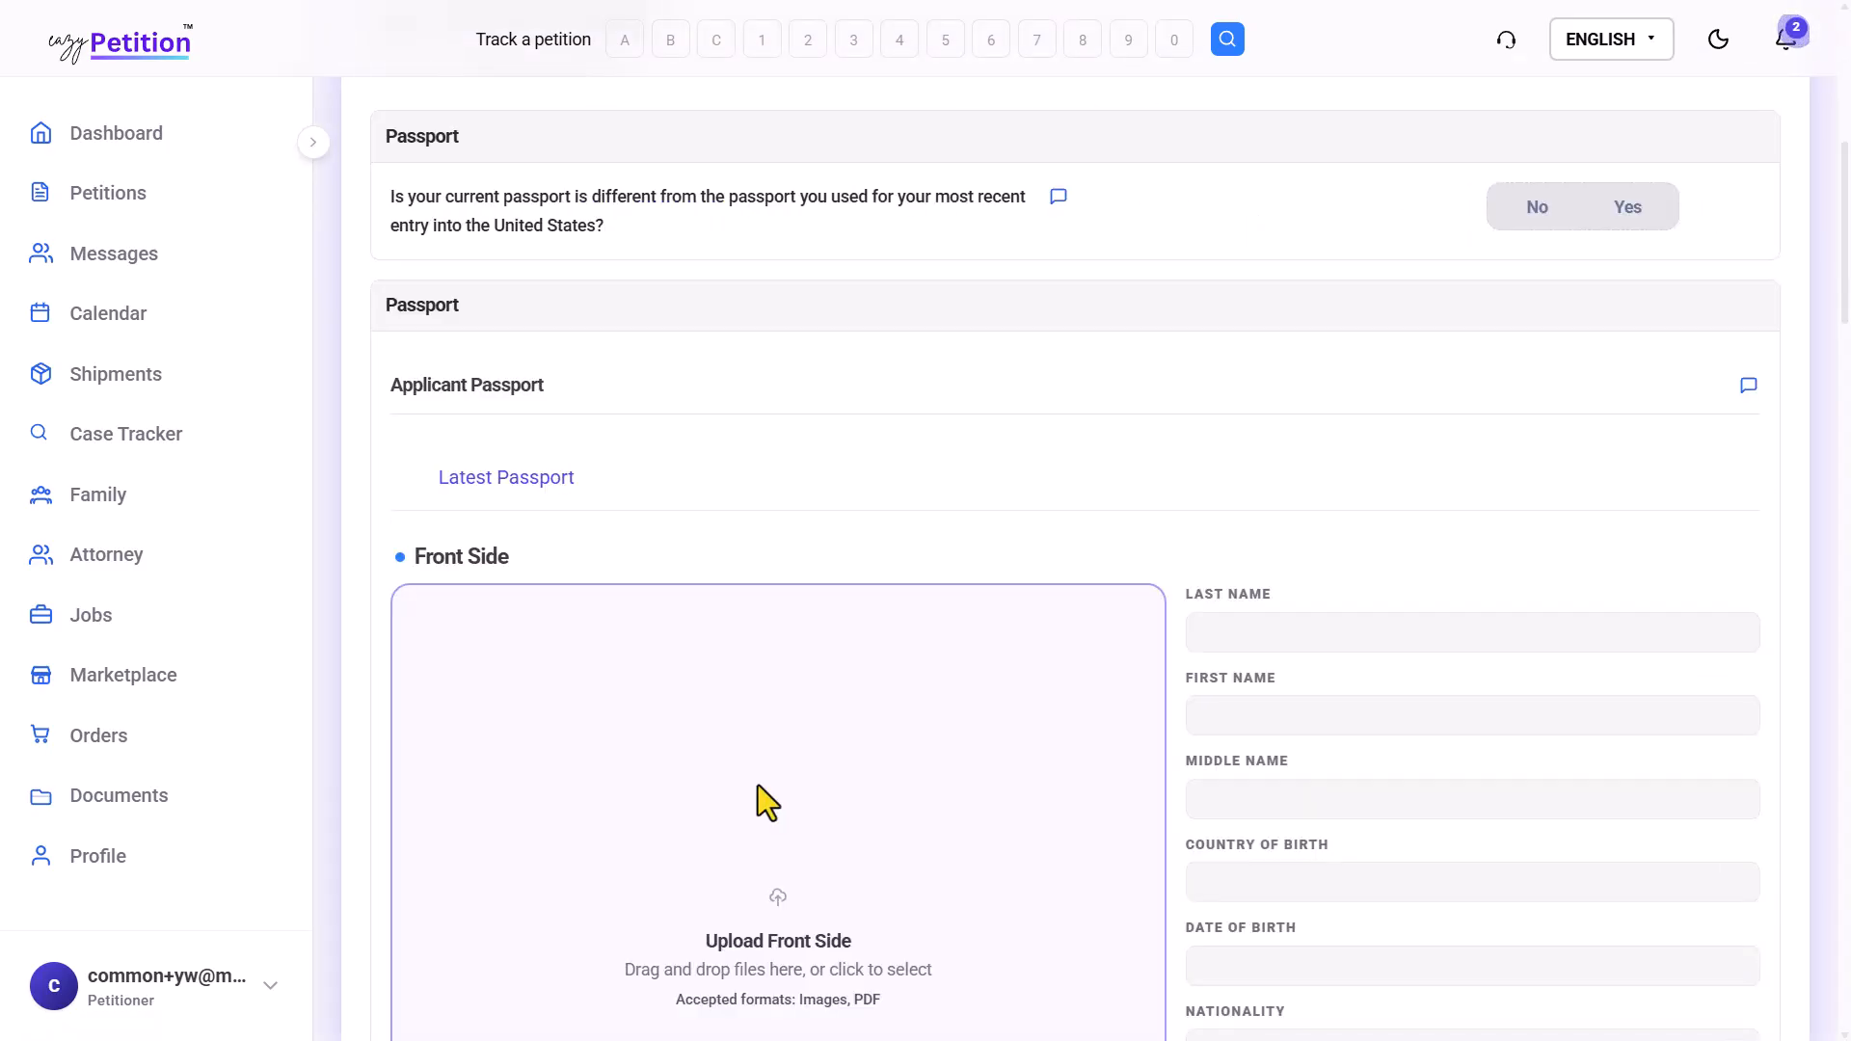
click(1645, 228)
scroll(1183, 291, down, 3)
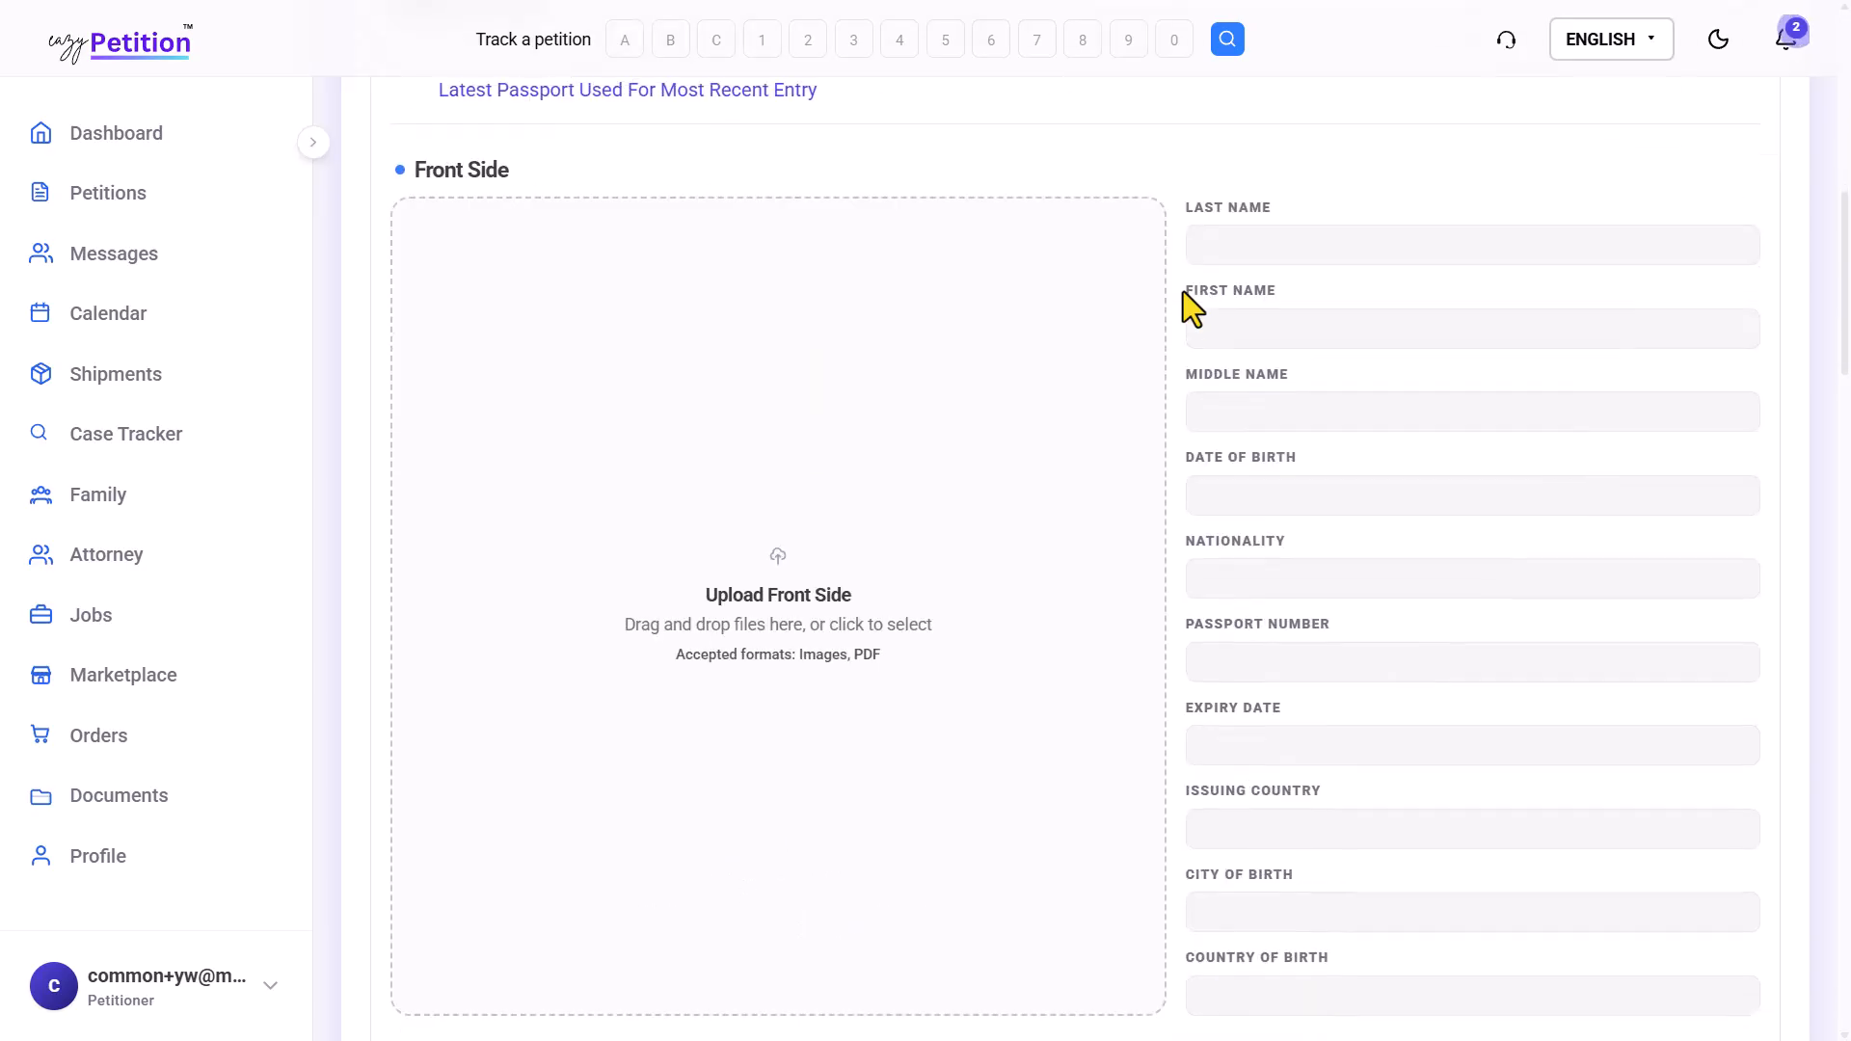
scroll(1183, 291, up, 5)
scroll(839, 417, down, 2)
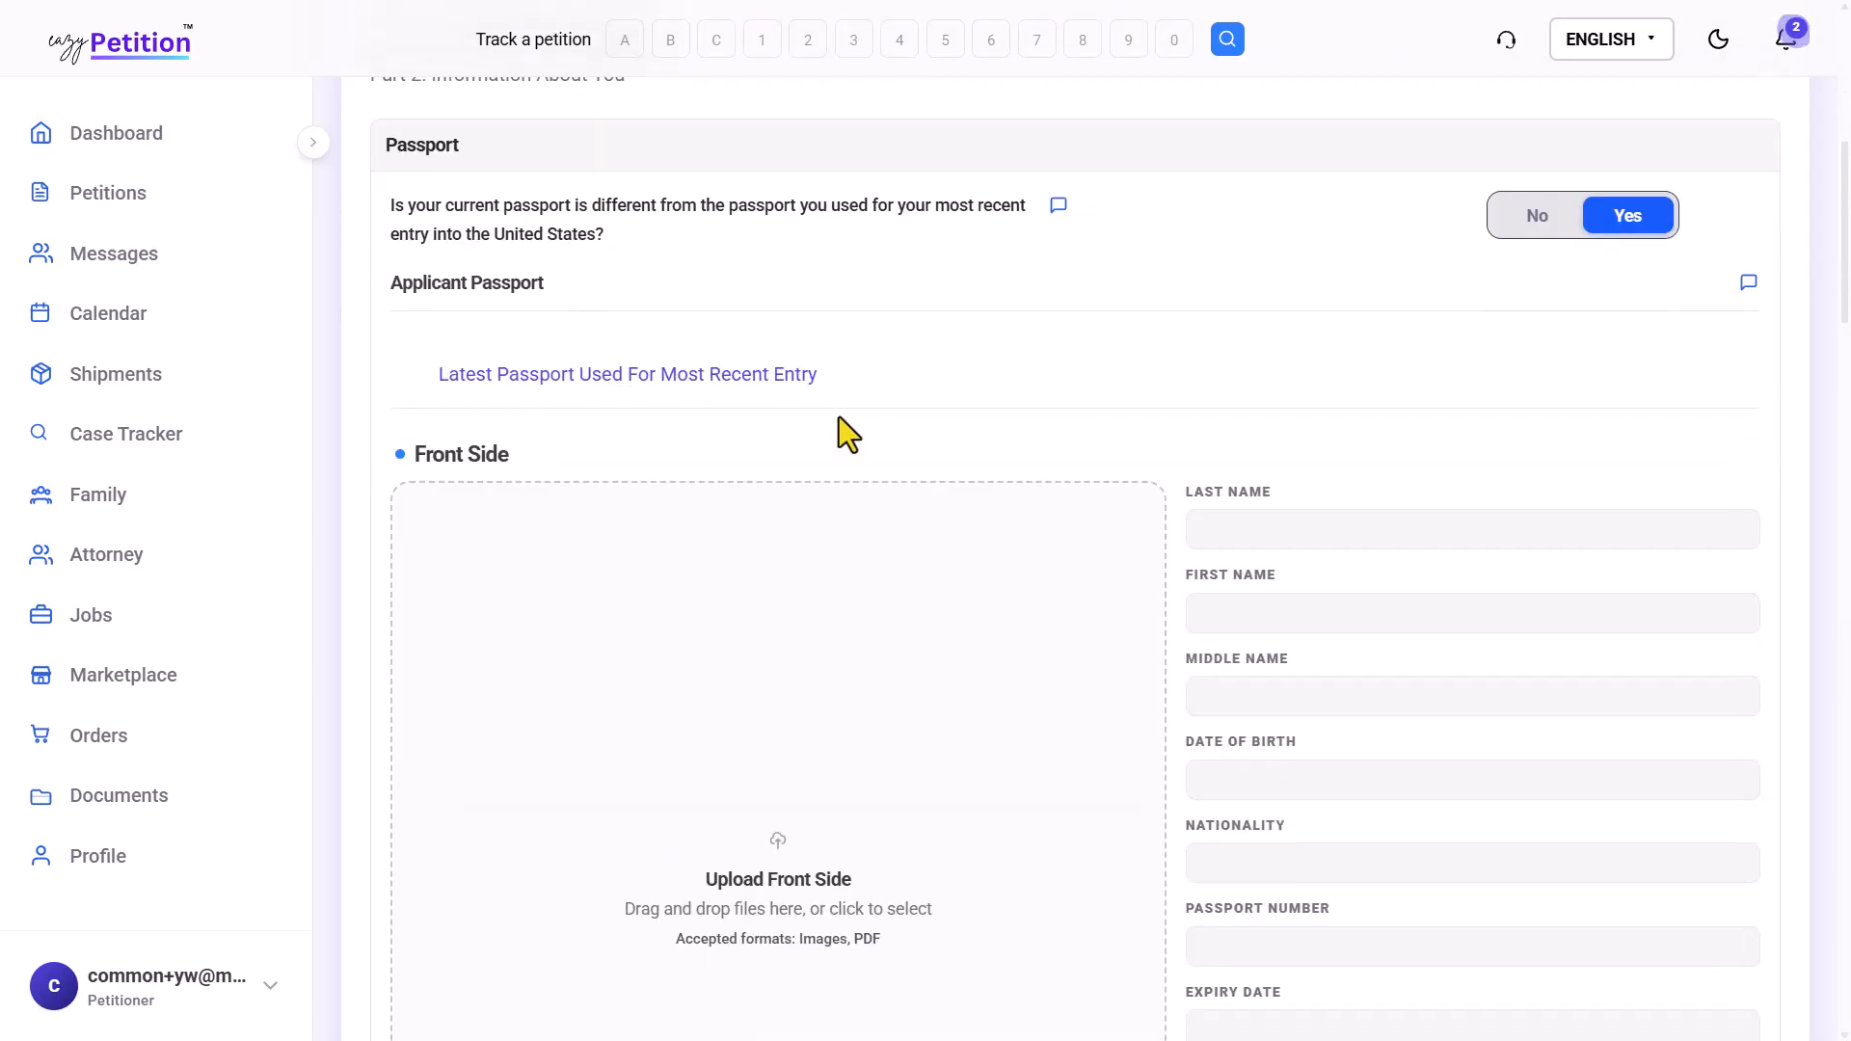
drag(395, 199, 860, 199)
click(861, 199)
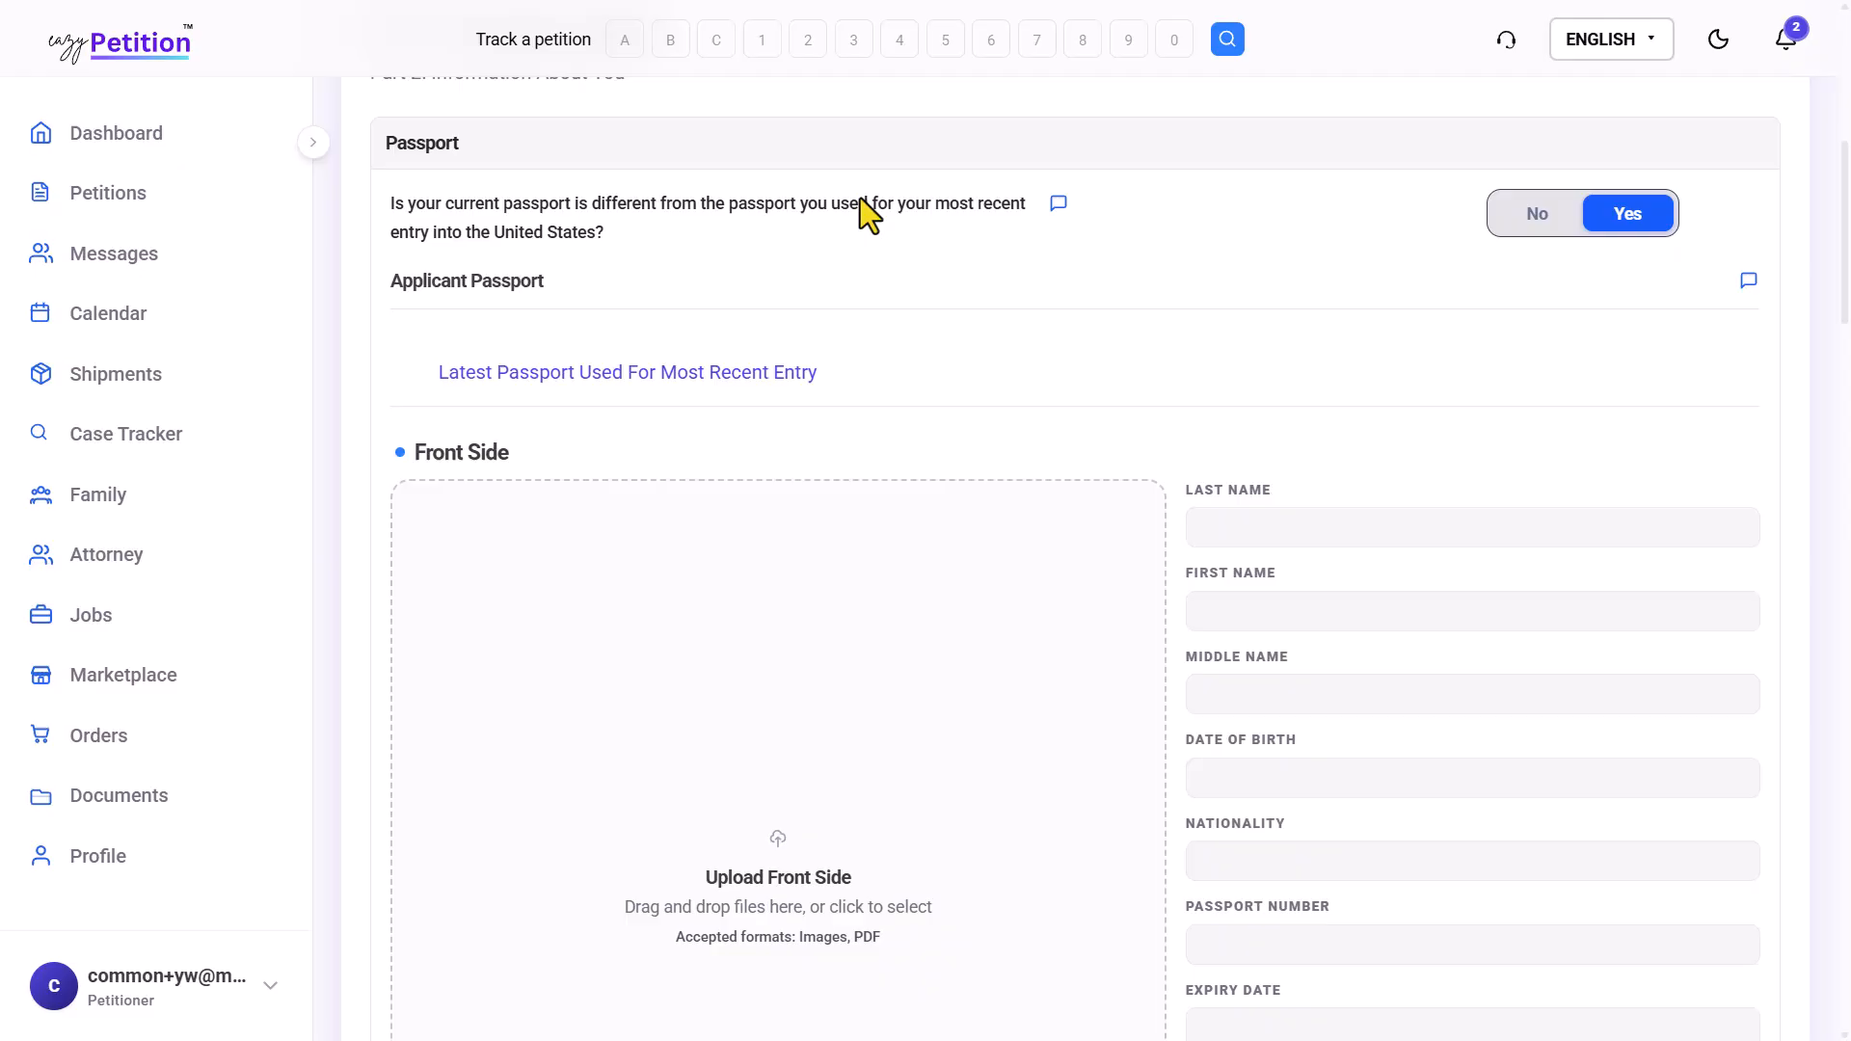
drag(388, 200, 495, 222)
click(496, 222)
scroll(496, 222, down, 8)
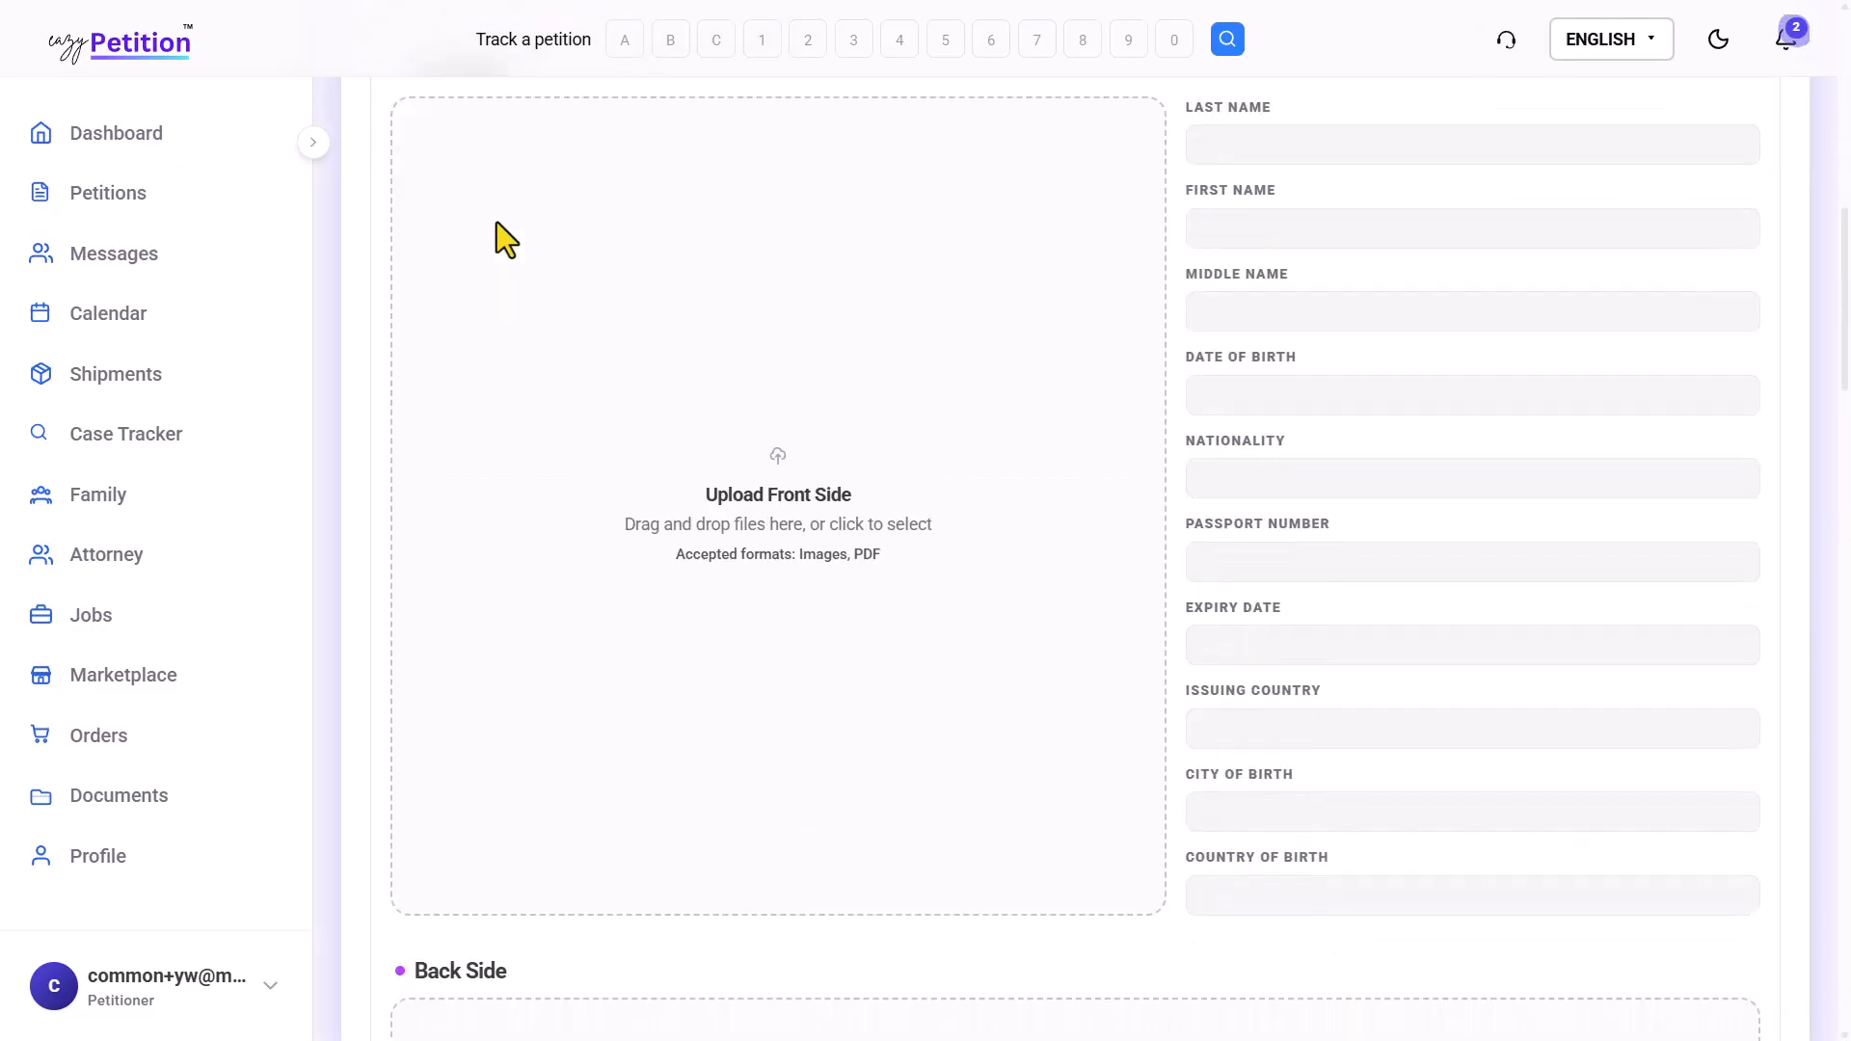
In Part 2 of the I-539A, answer Yes to having a valid birth certificate and Yes to having any previous I-797
scroll(495, 222, down, 10)
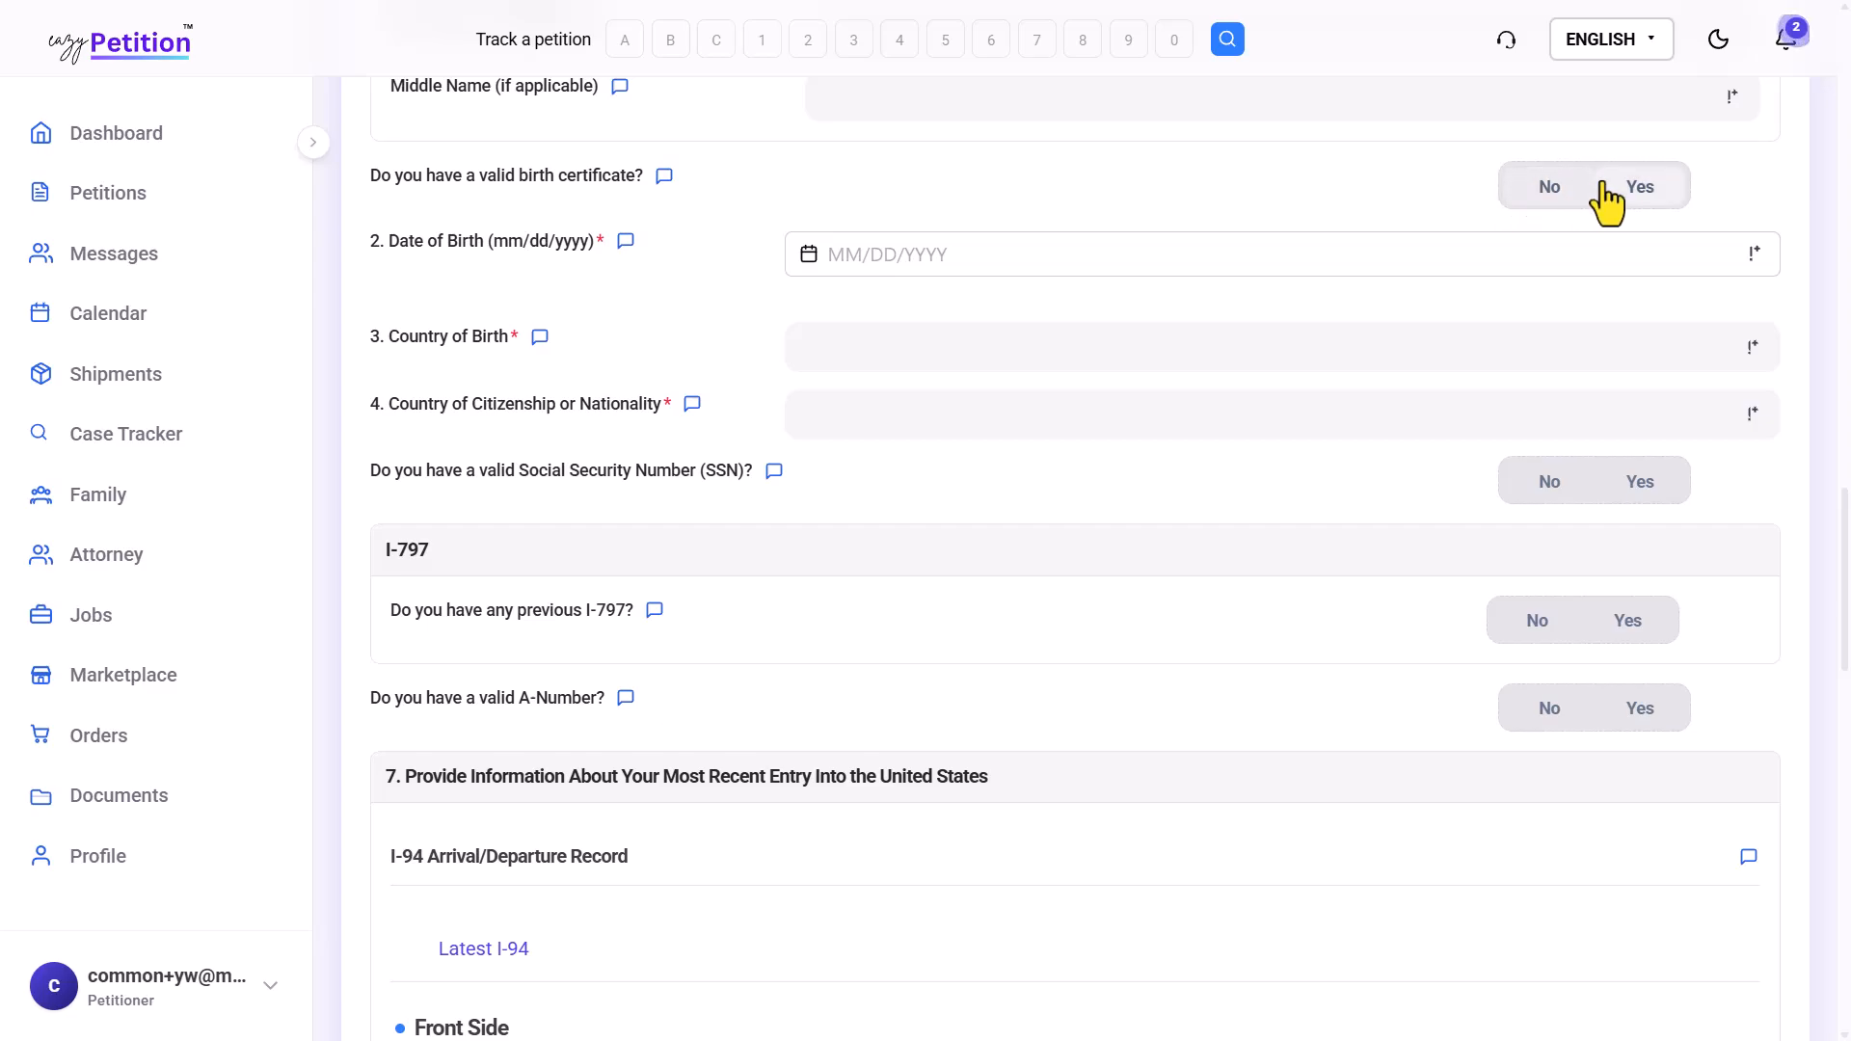
click(1636, 193)
scroll(1364, 347, down, 4)
scroll(1362, 332, down, 4)
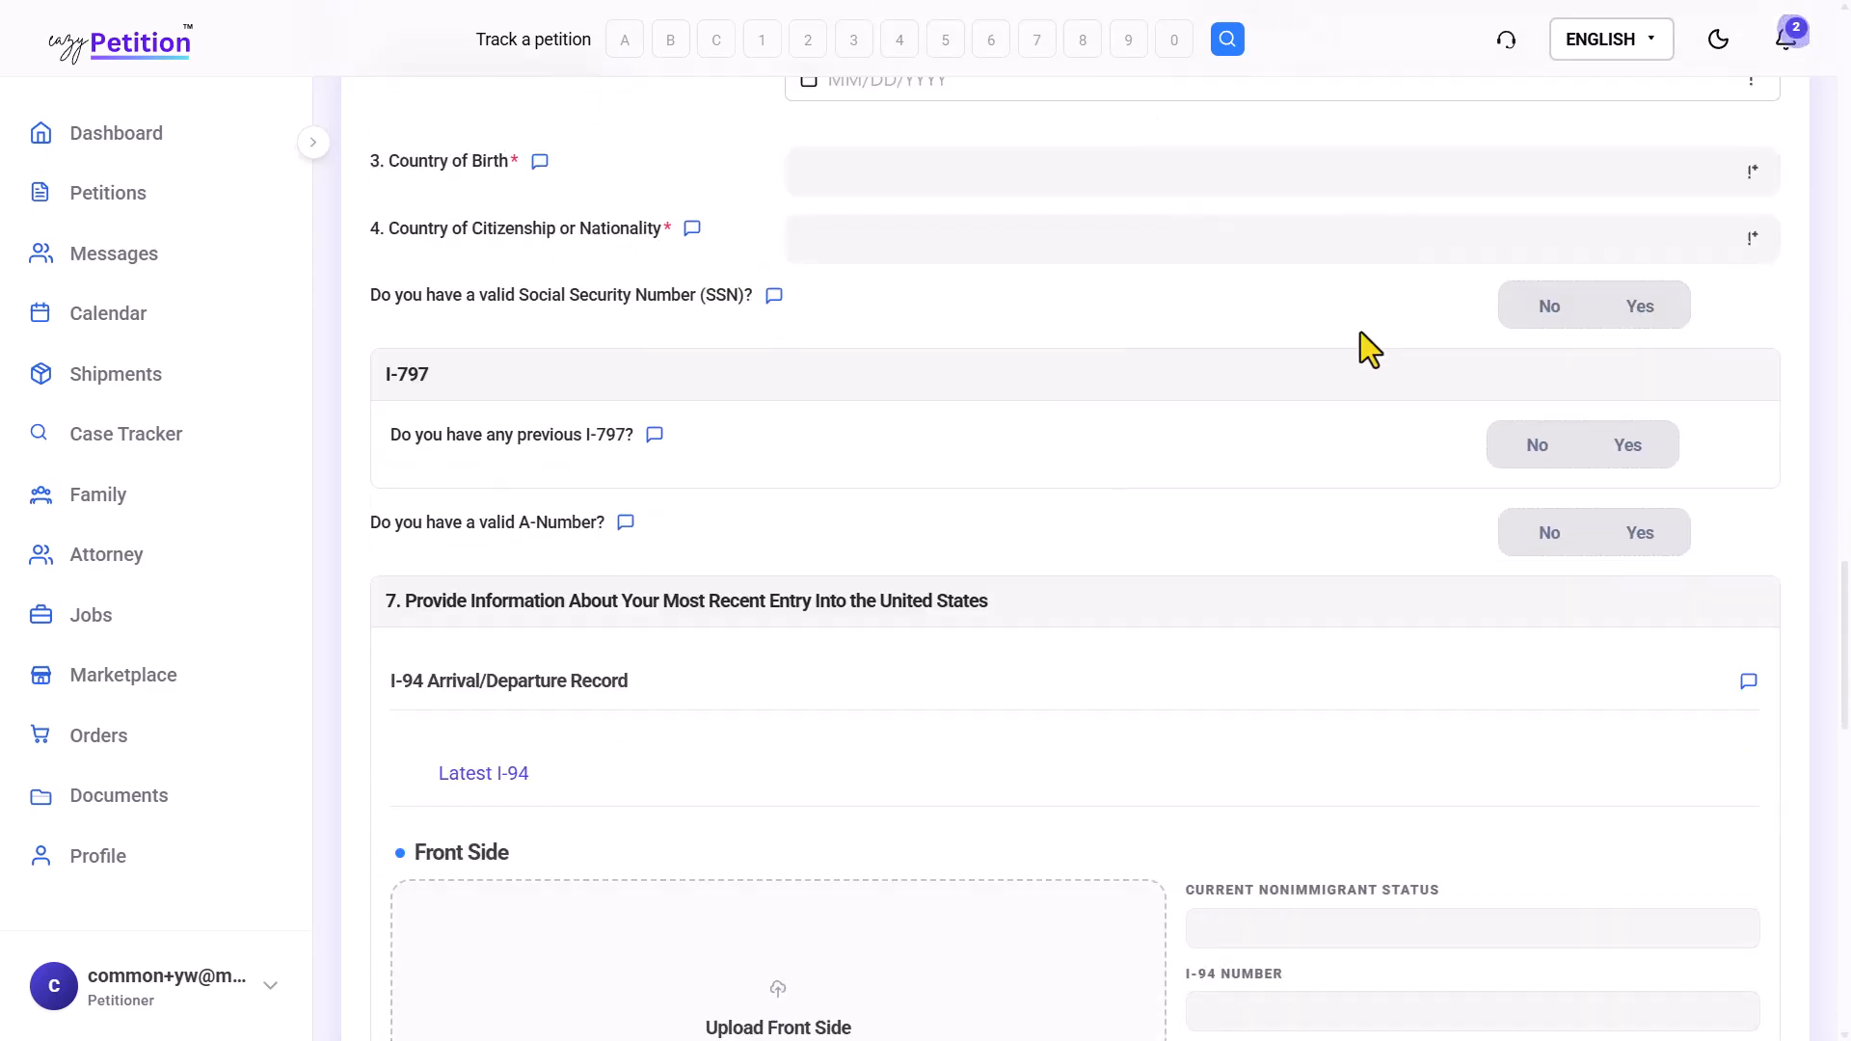
click(1624, 417)
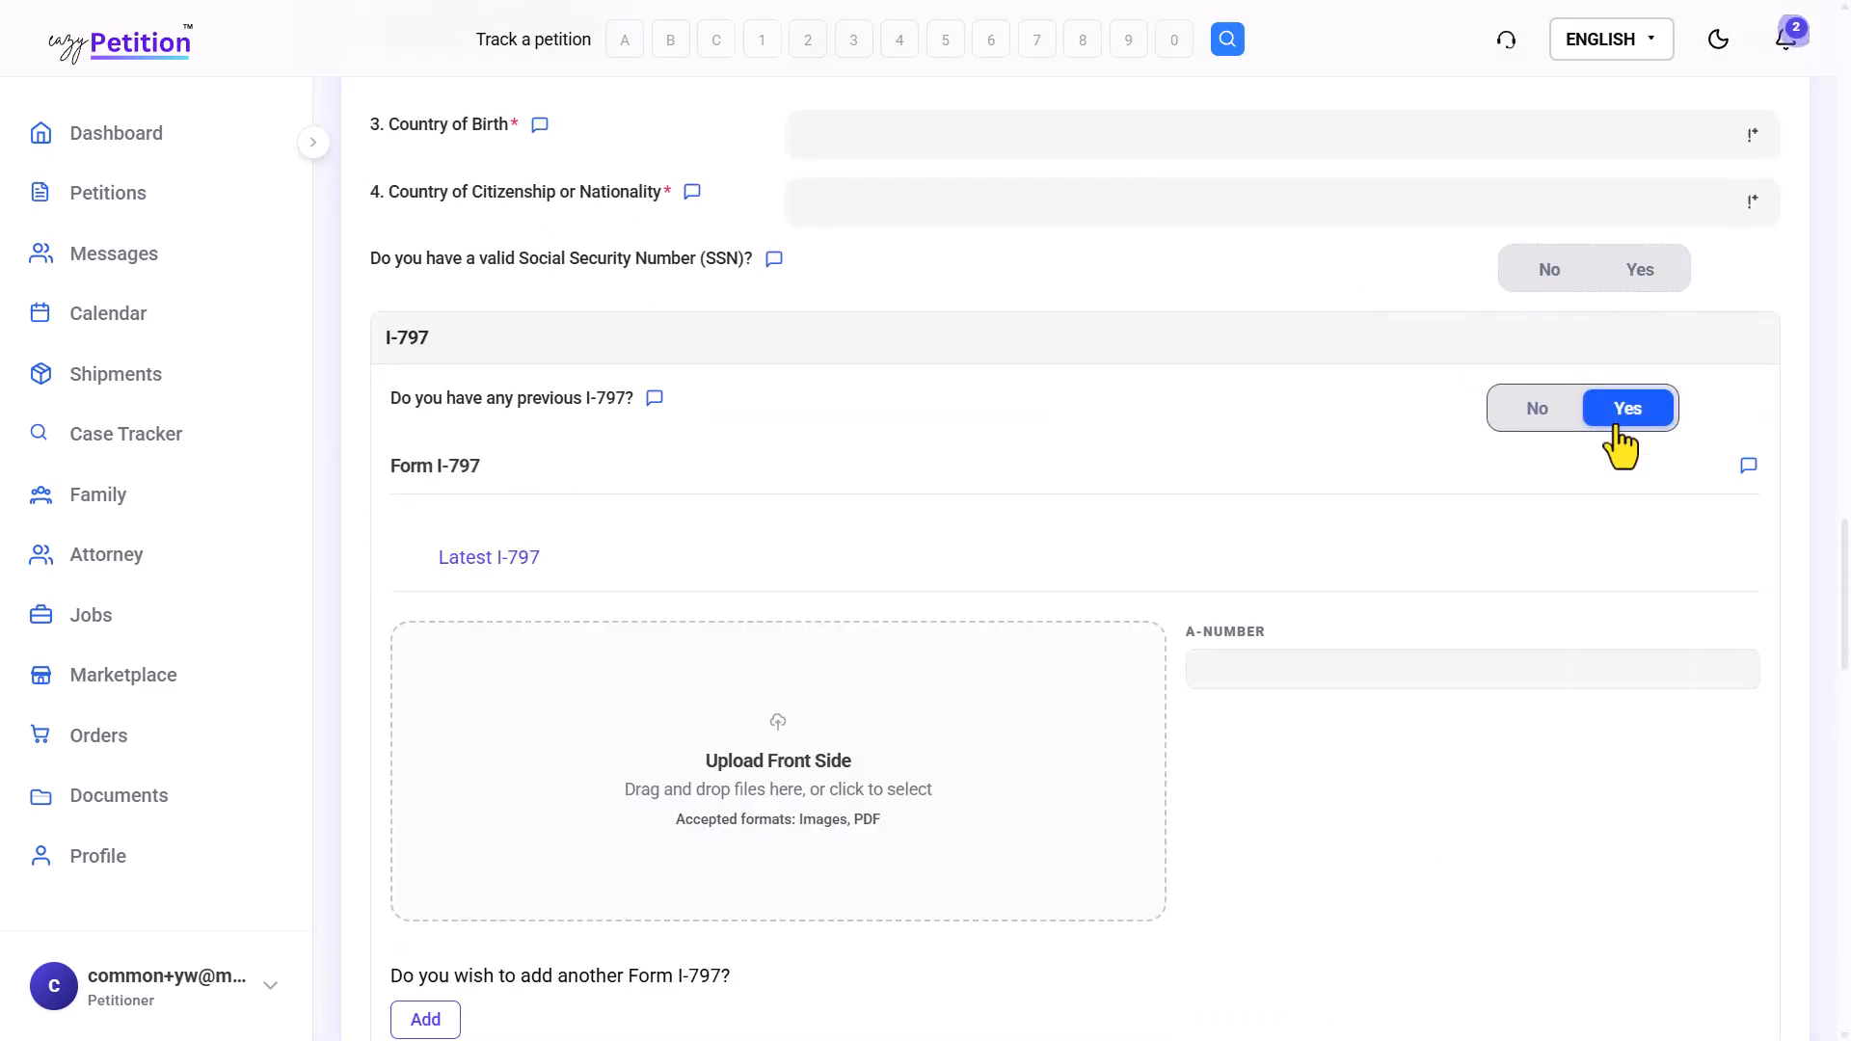
Answer Yes in item 9, Current Passport Information, and look over the current passport upload area
scroll(1621, 444, down, 12)
scroll(1621, 444, down, 13)
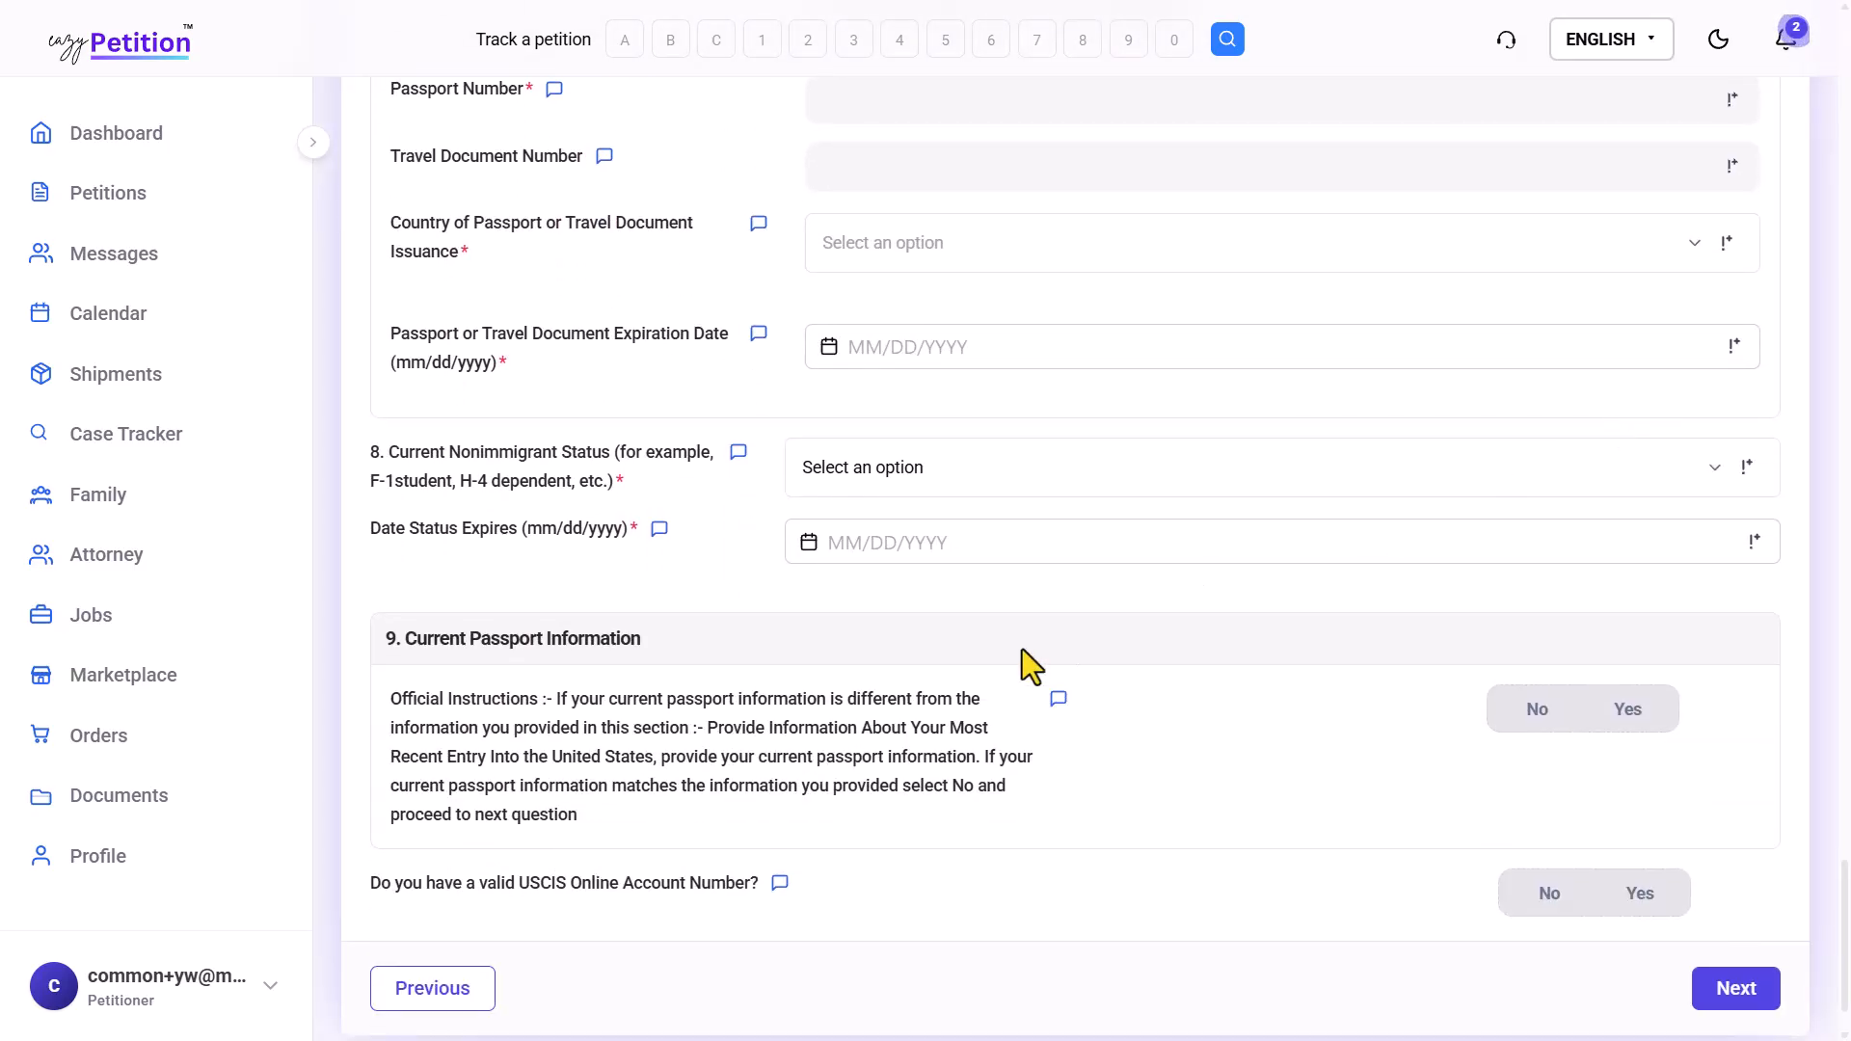
scroll(888, 694, down, 1)
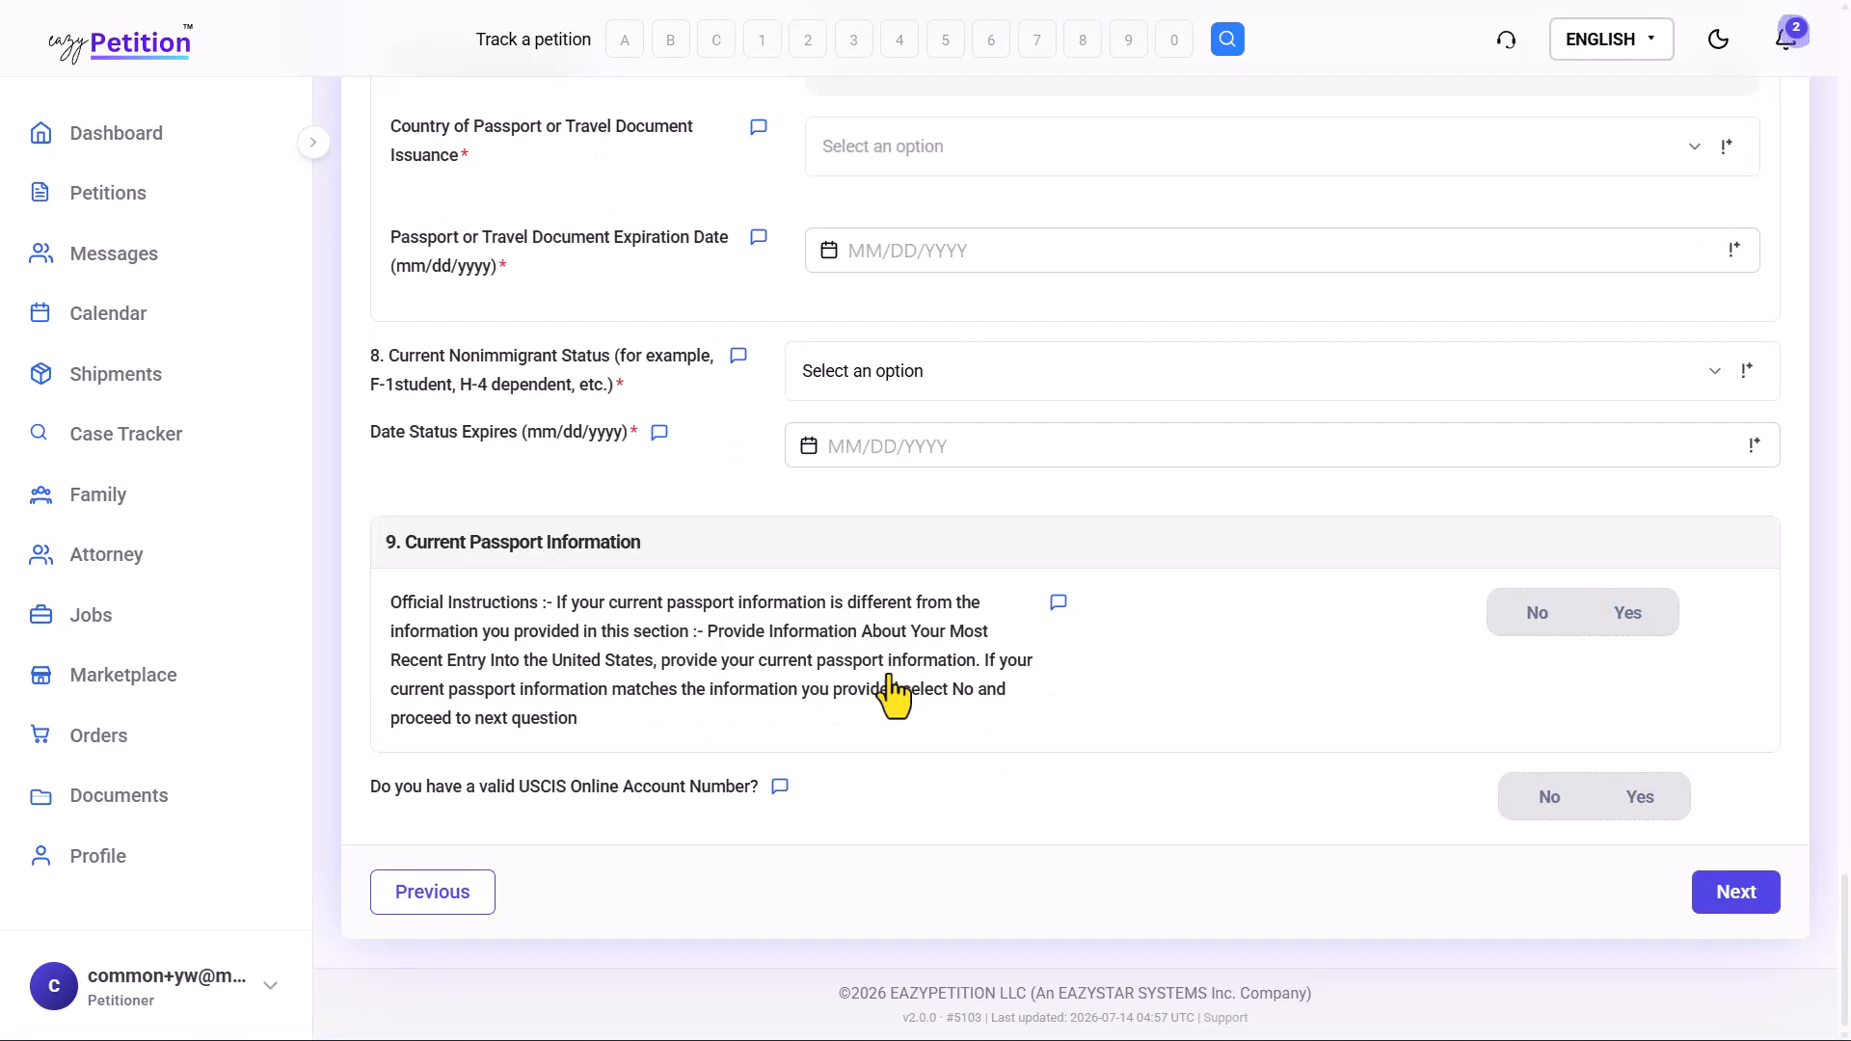
click(1593, 636)
scroll(1263, 746, down, 9)
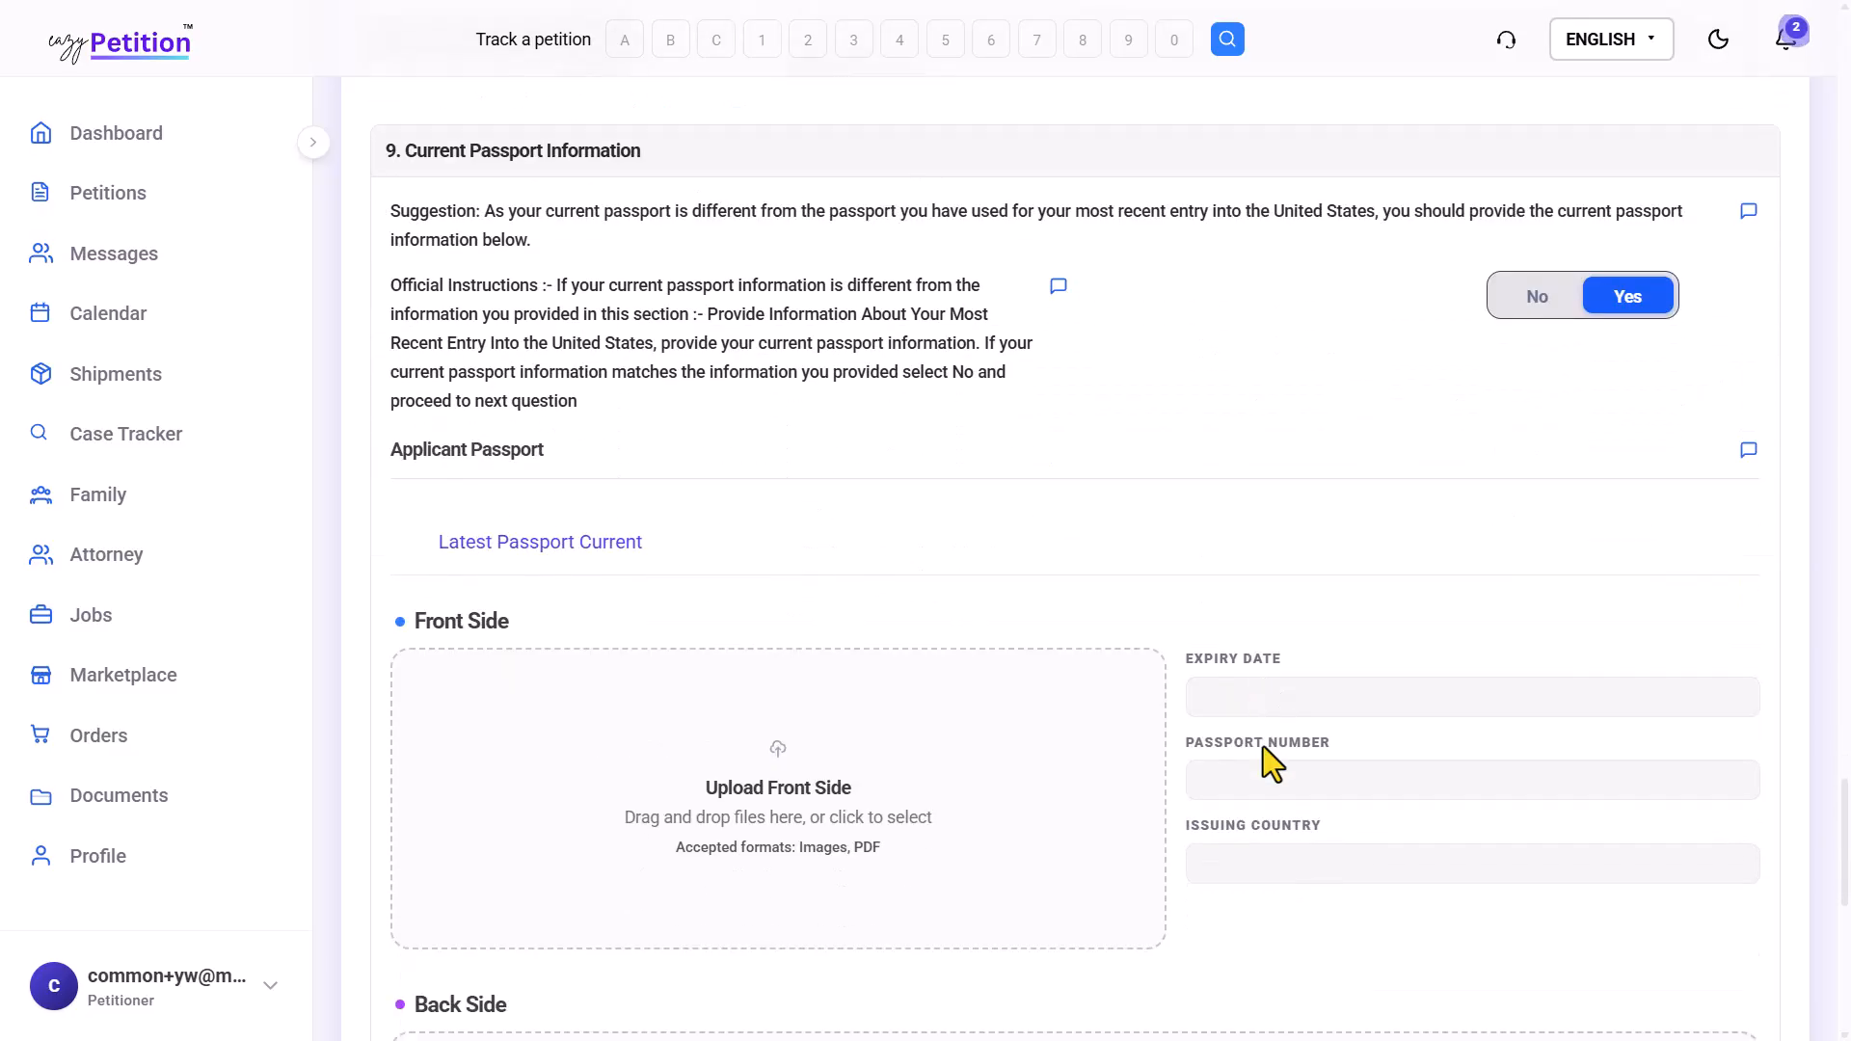
scroll(1264, 747, down, 6)
Open Part 3. Additional Information About You of the I-539A and look over its Yes/No questions
scroll(1221, 649, up, 20)
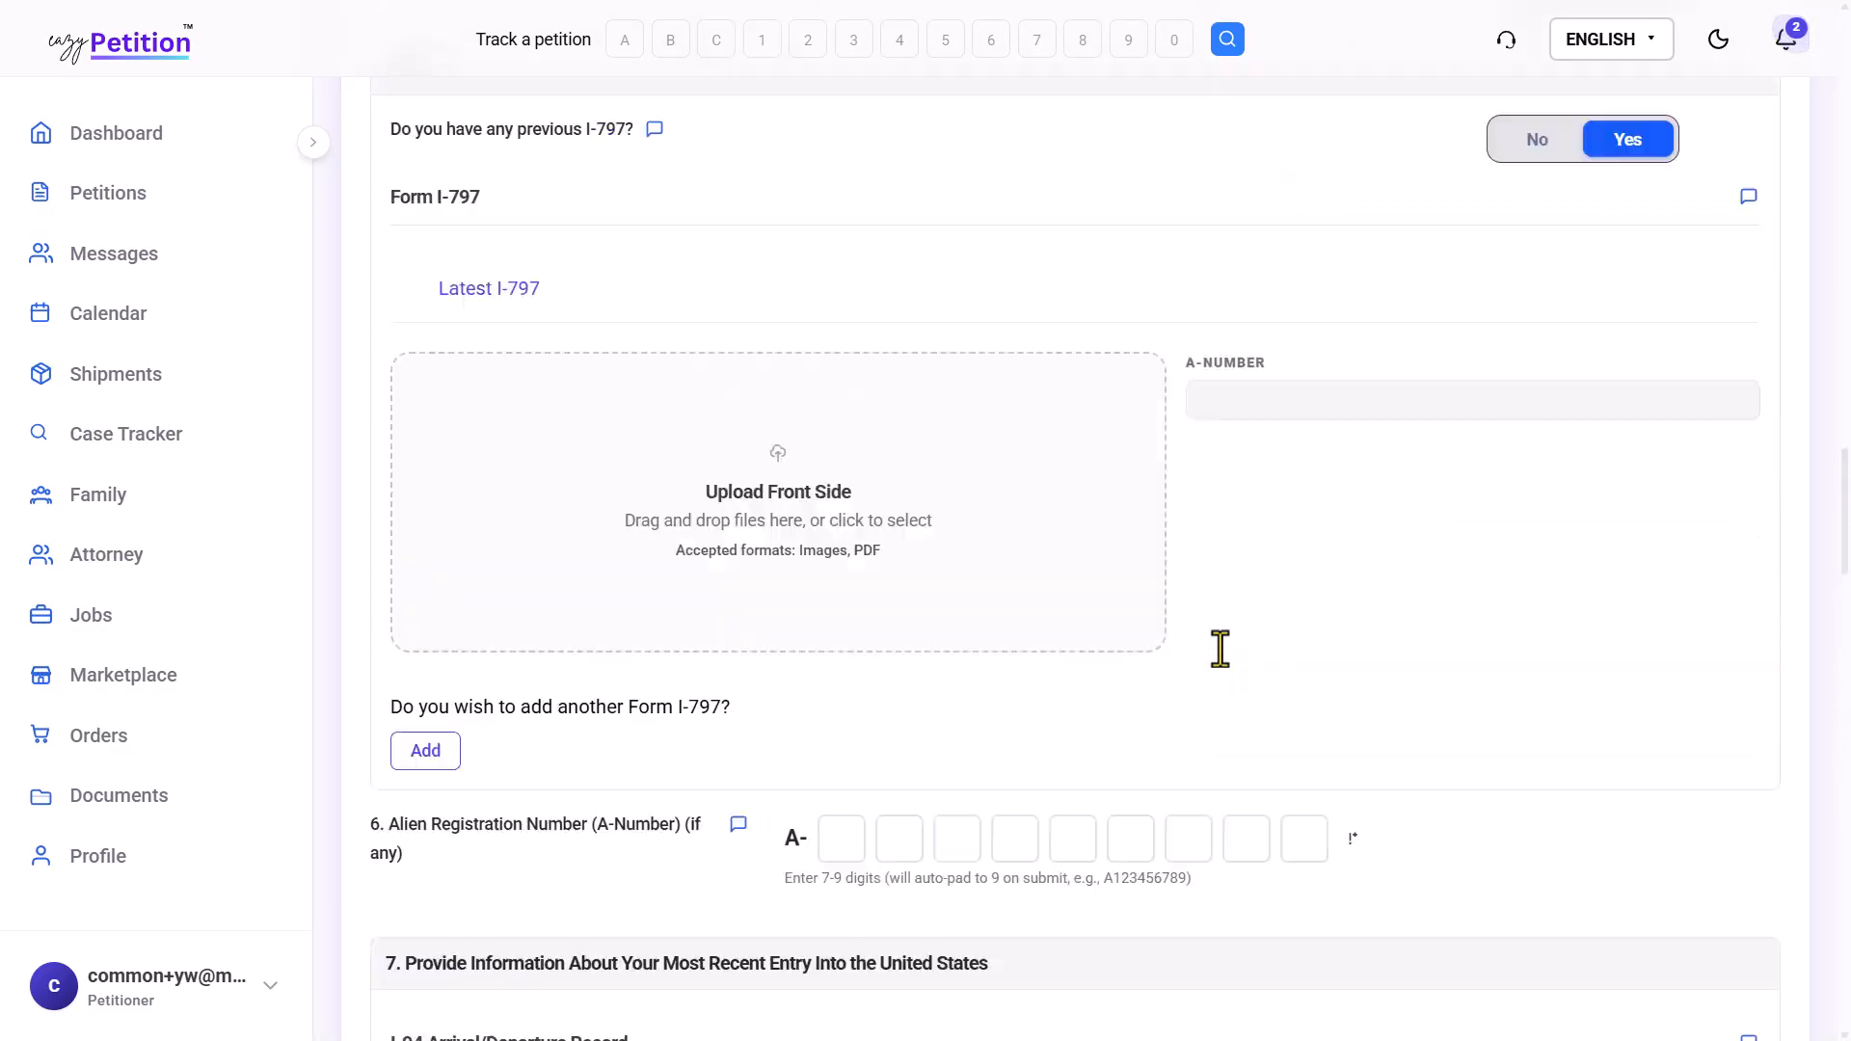
scroll(972, 405, up, 12)
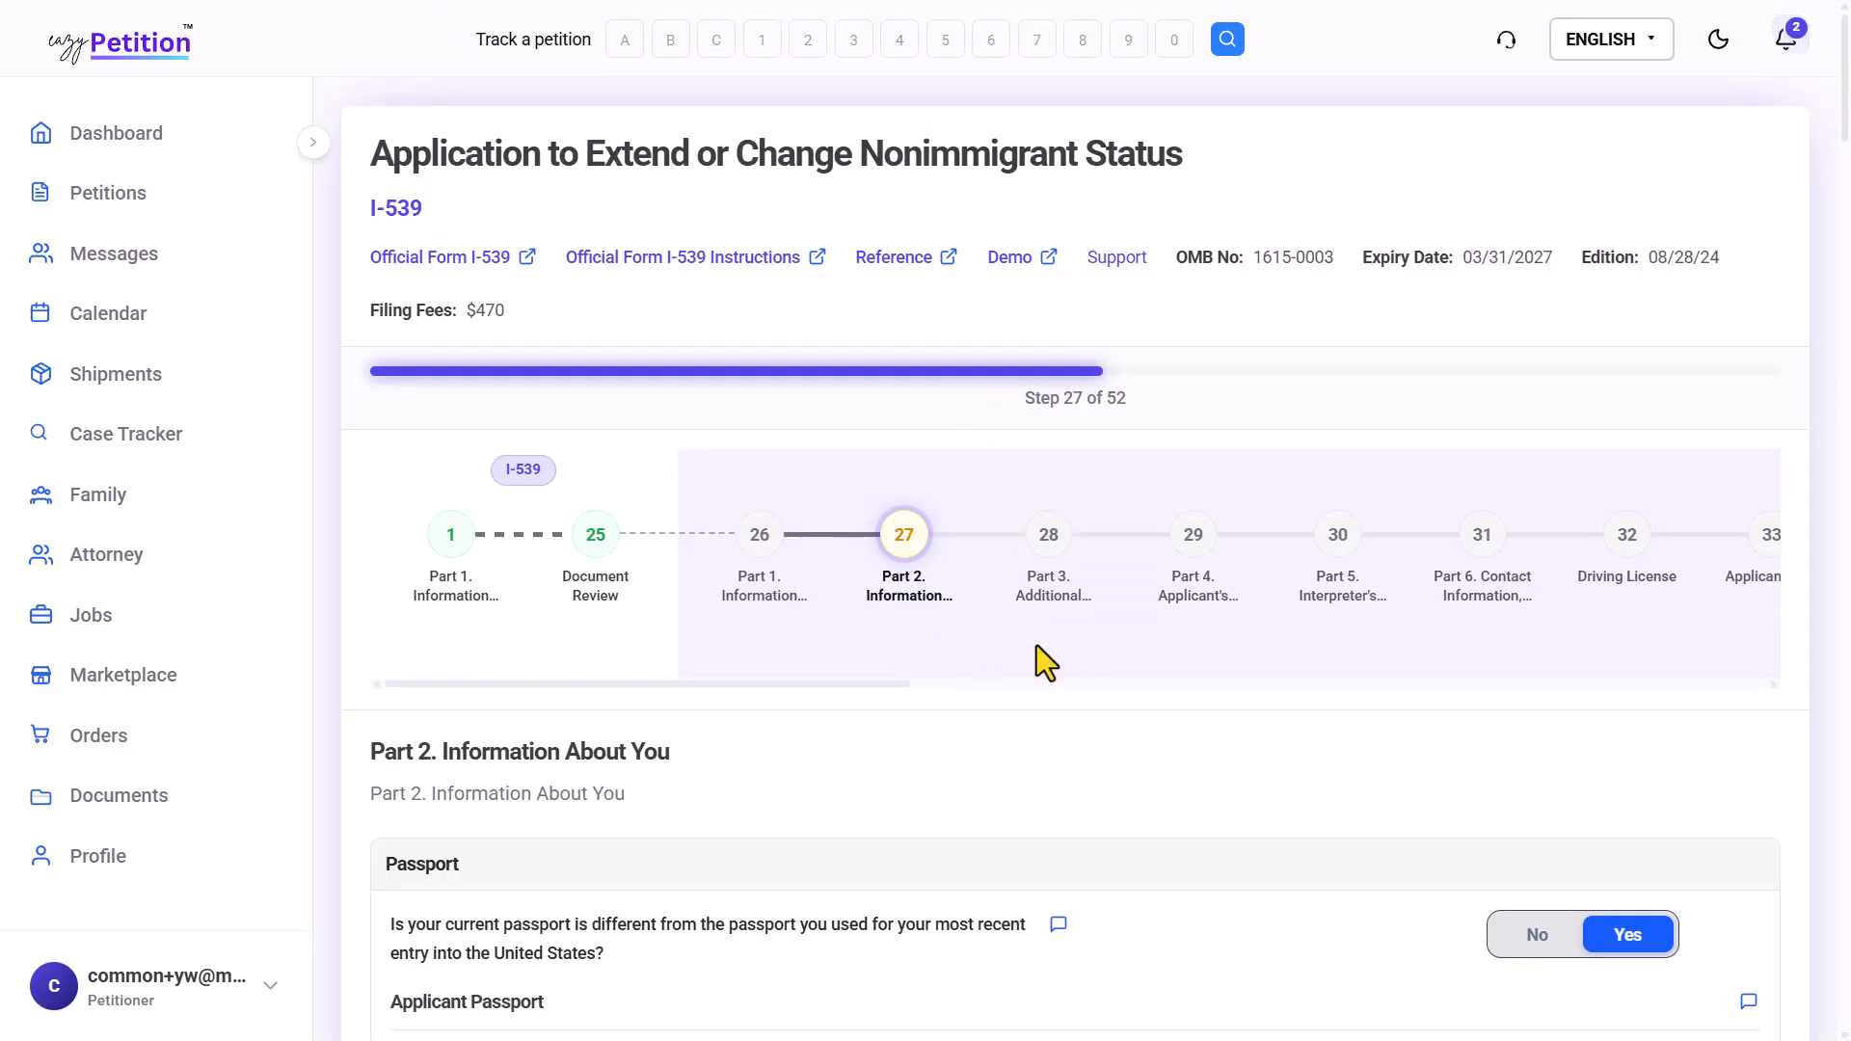
click(1096, 567)
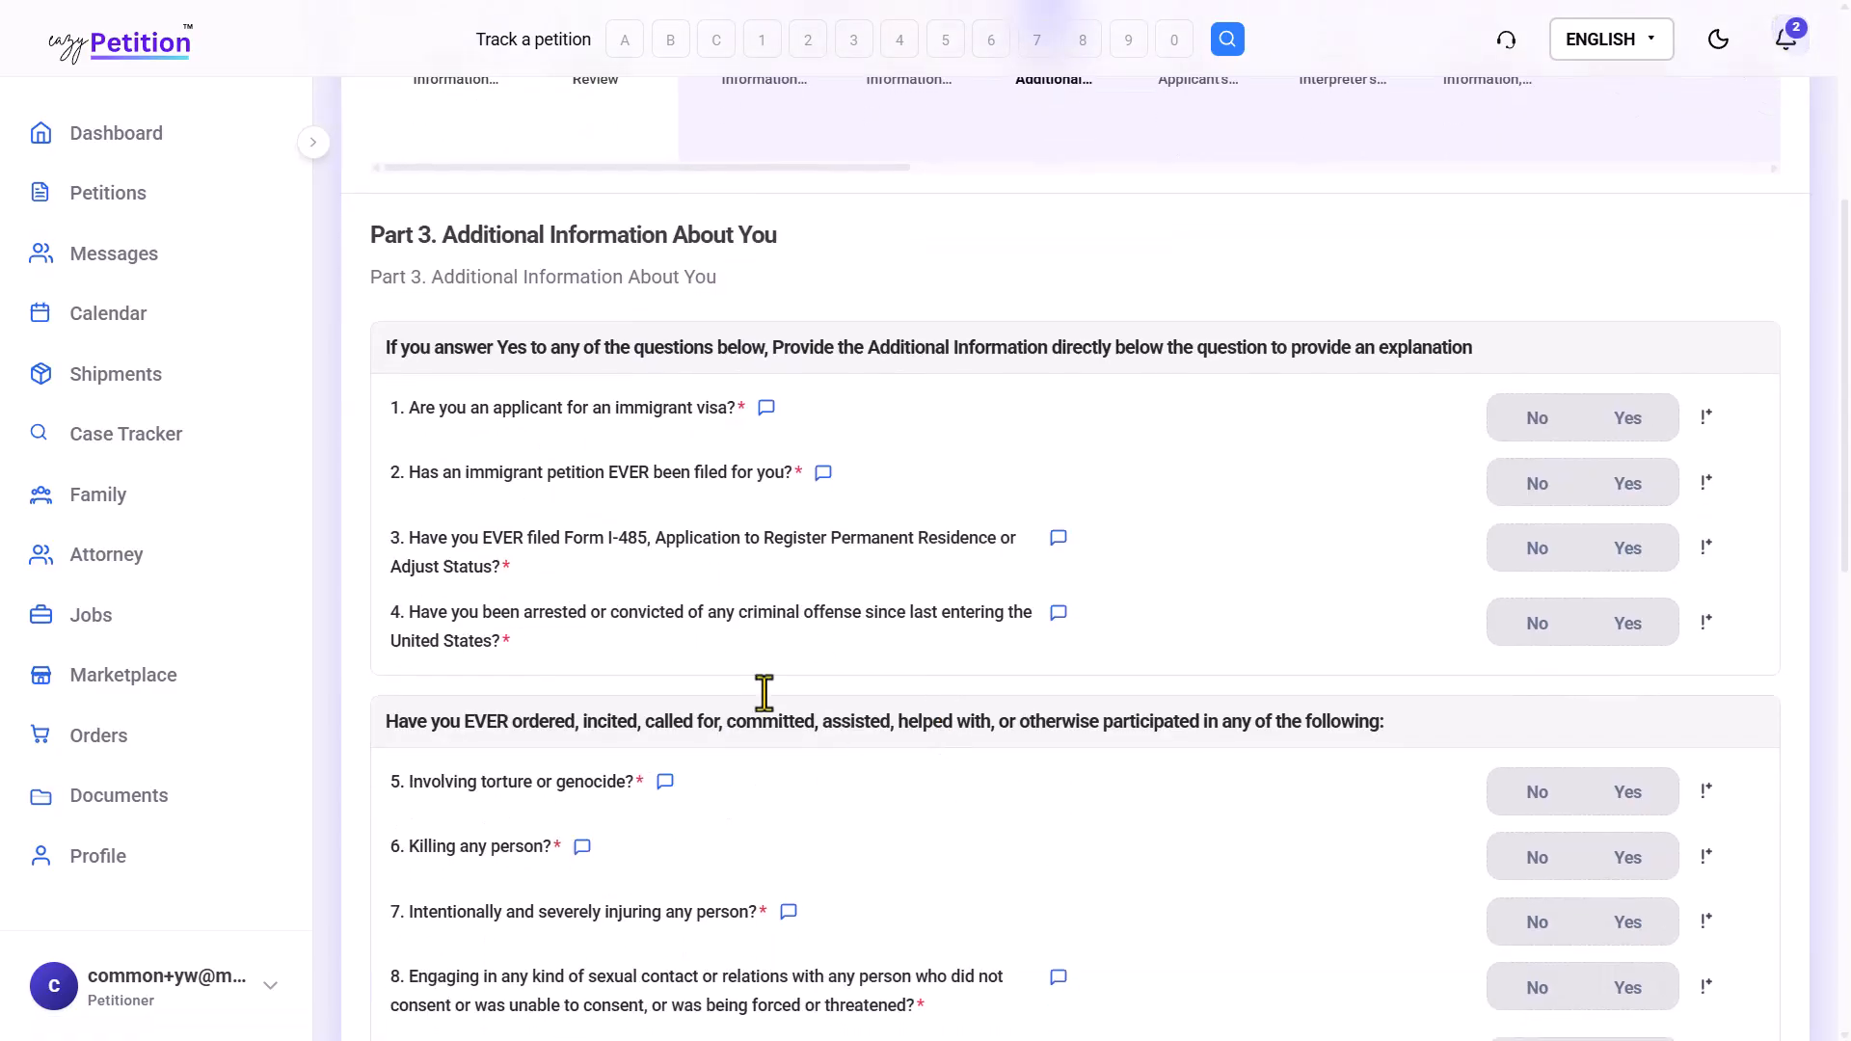
drag(448, 257, 721, 240)
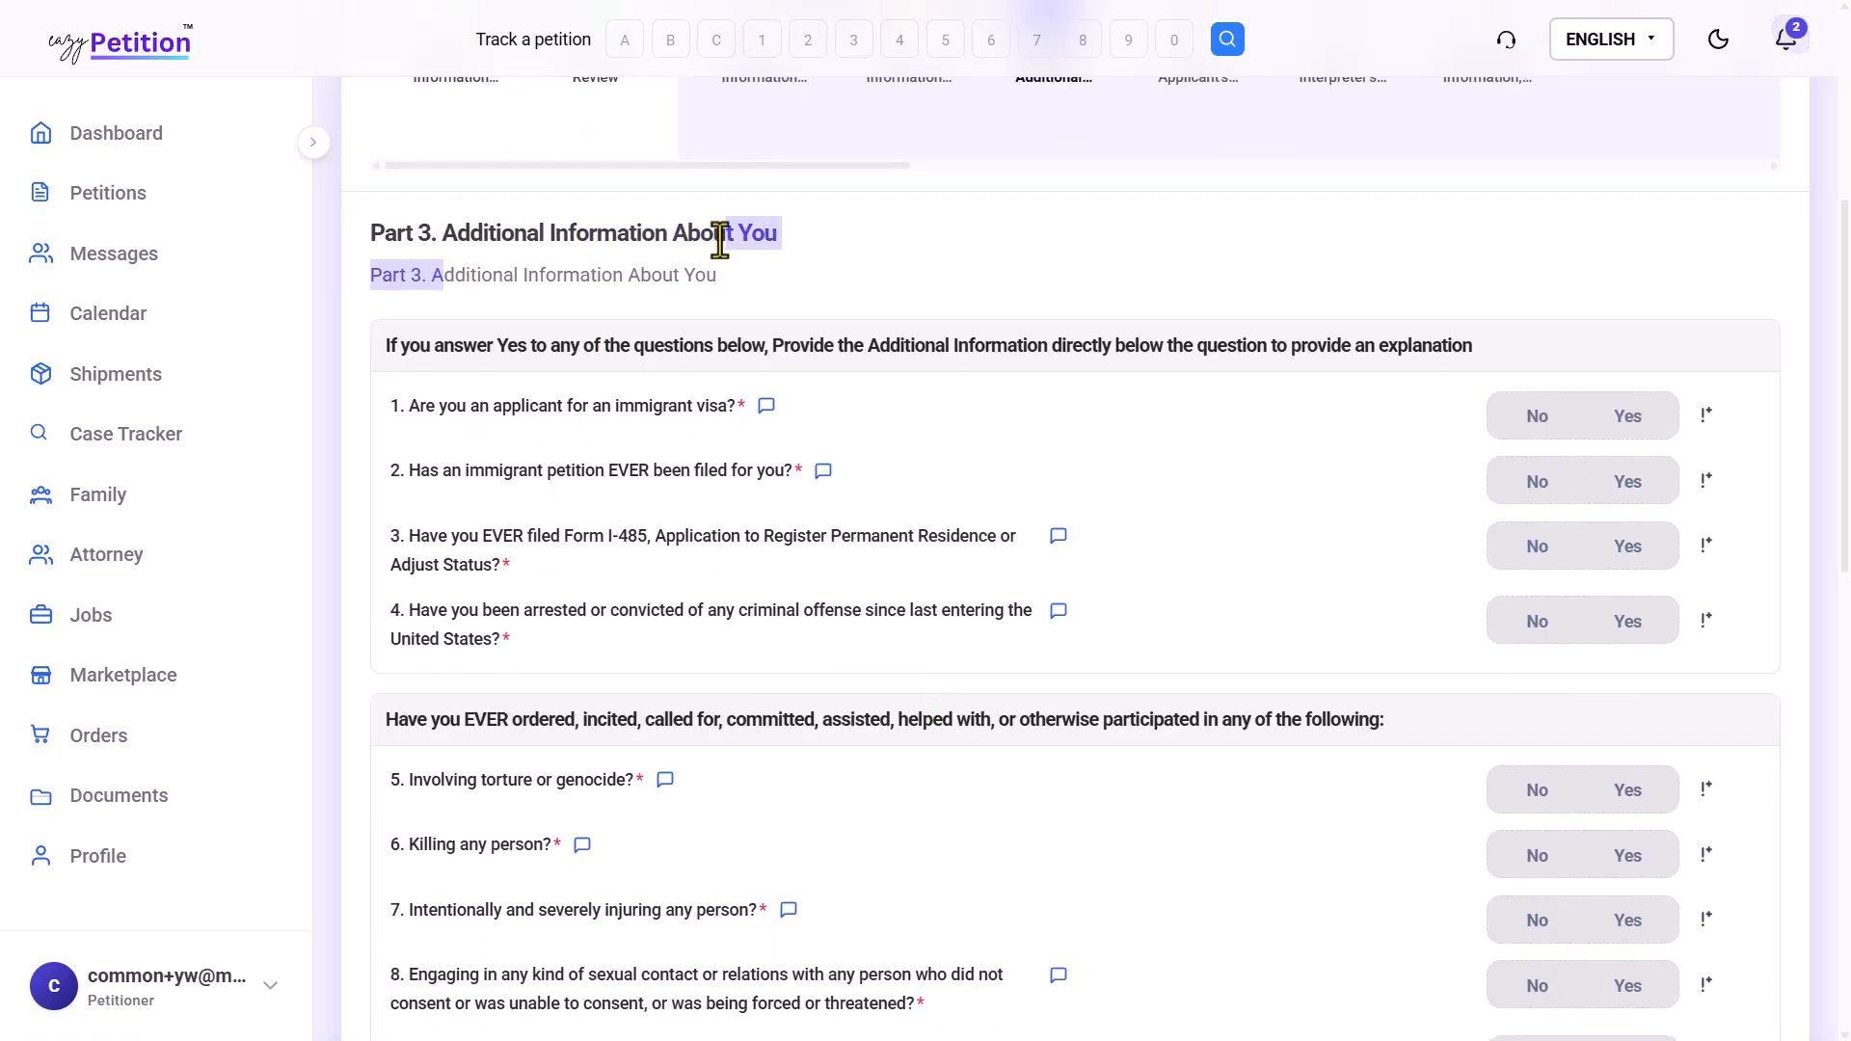
click(720, 240)
scroll(721, 240, up, 5)
scroll(828, 665, down, 6)
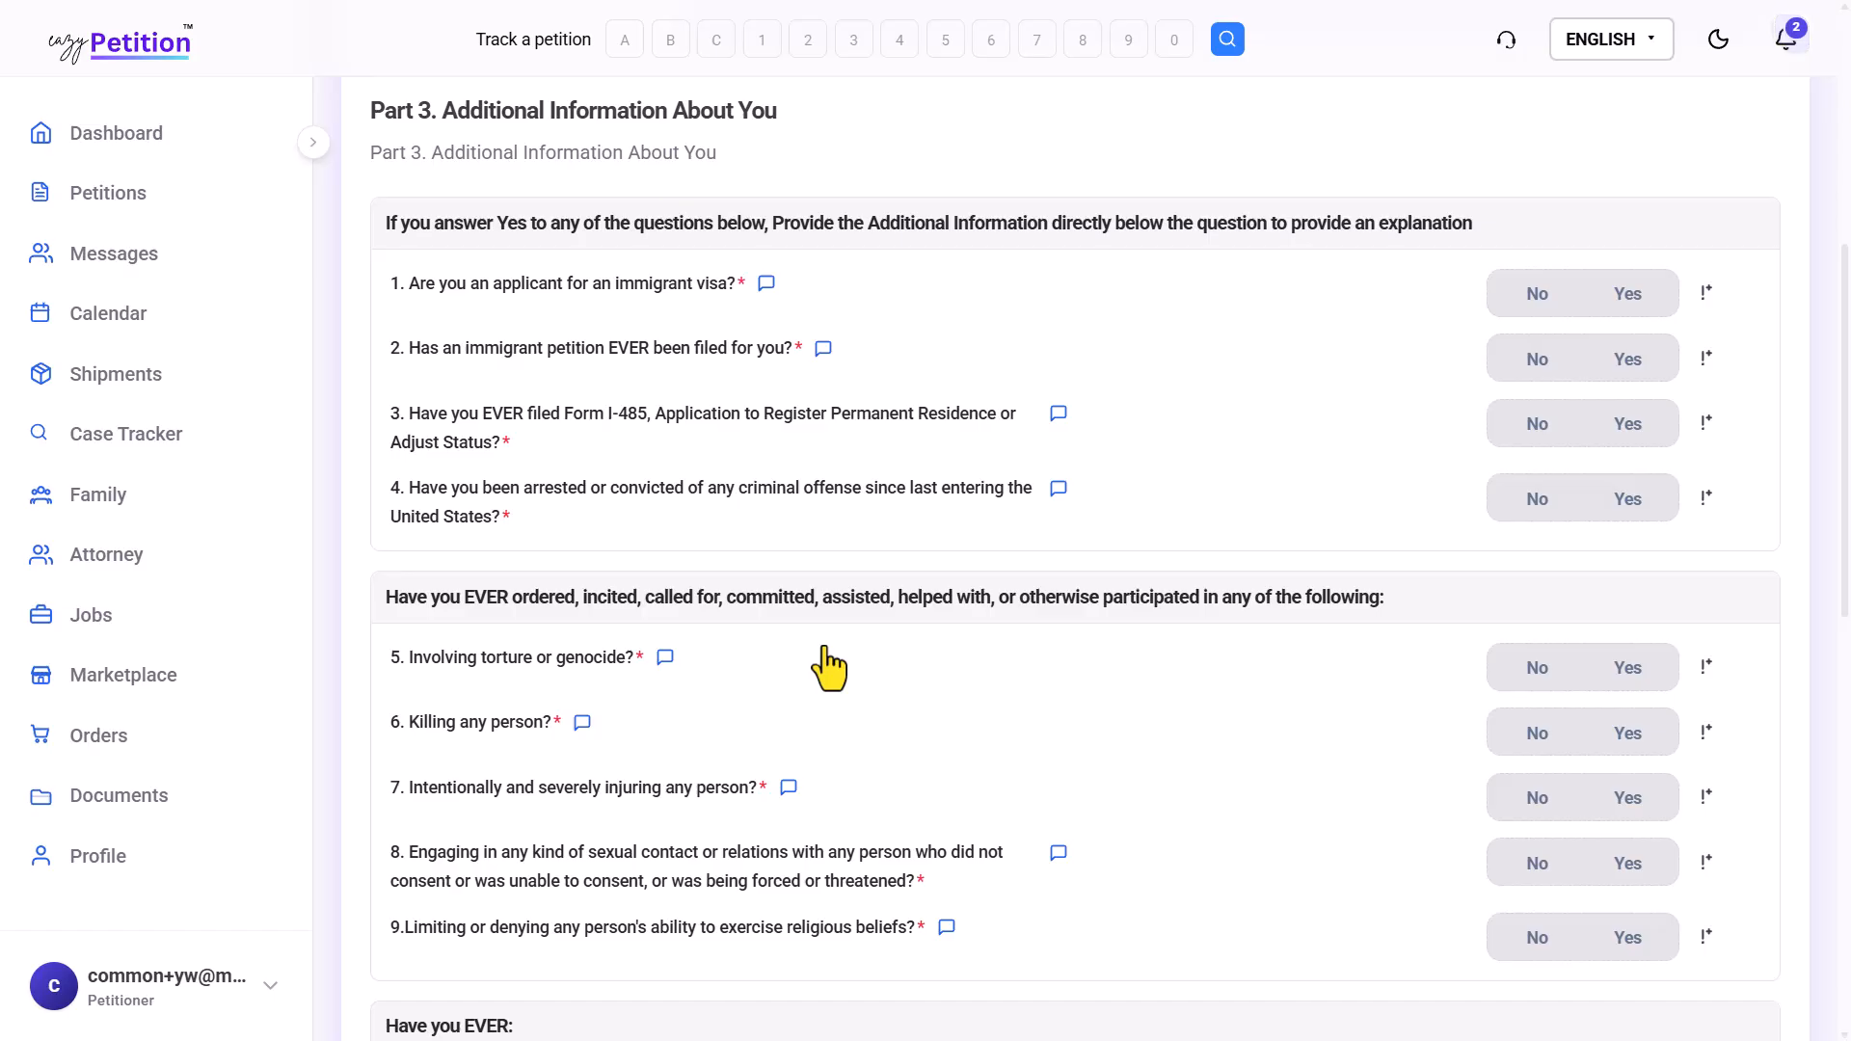
scroll(827, 666, down, 11)
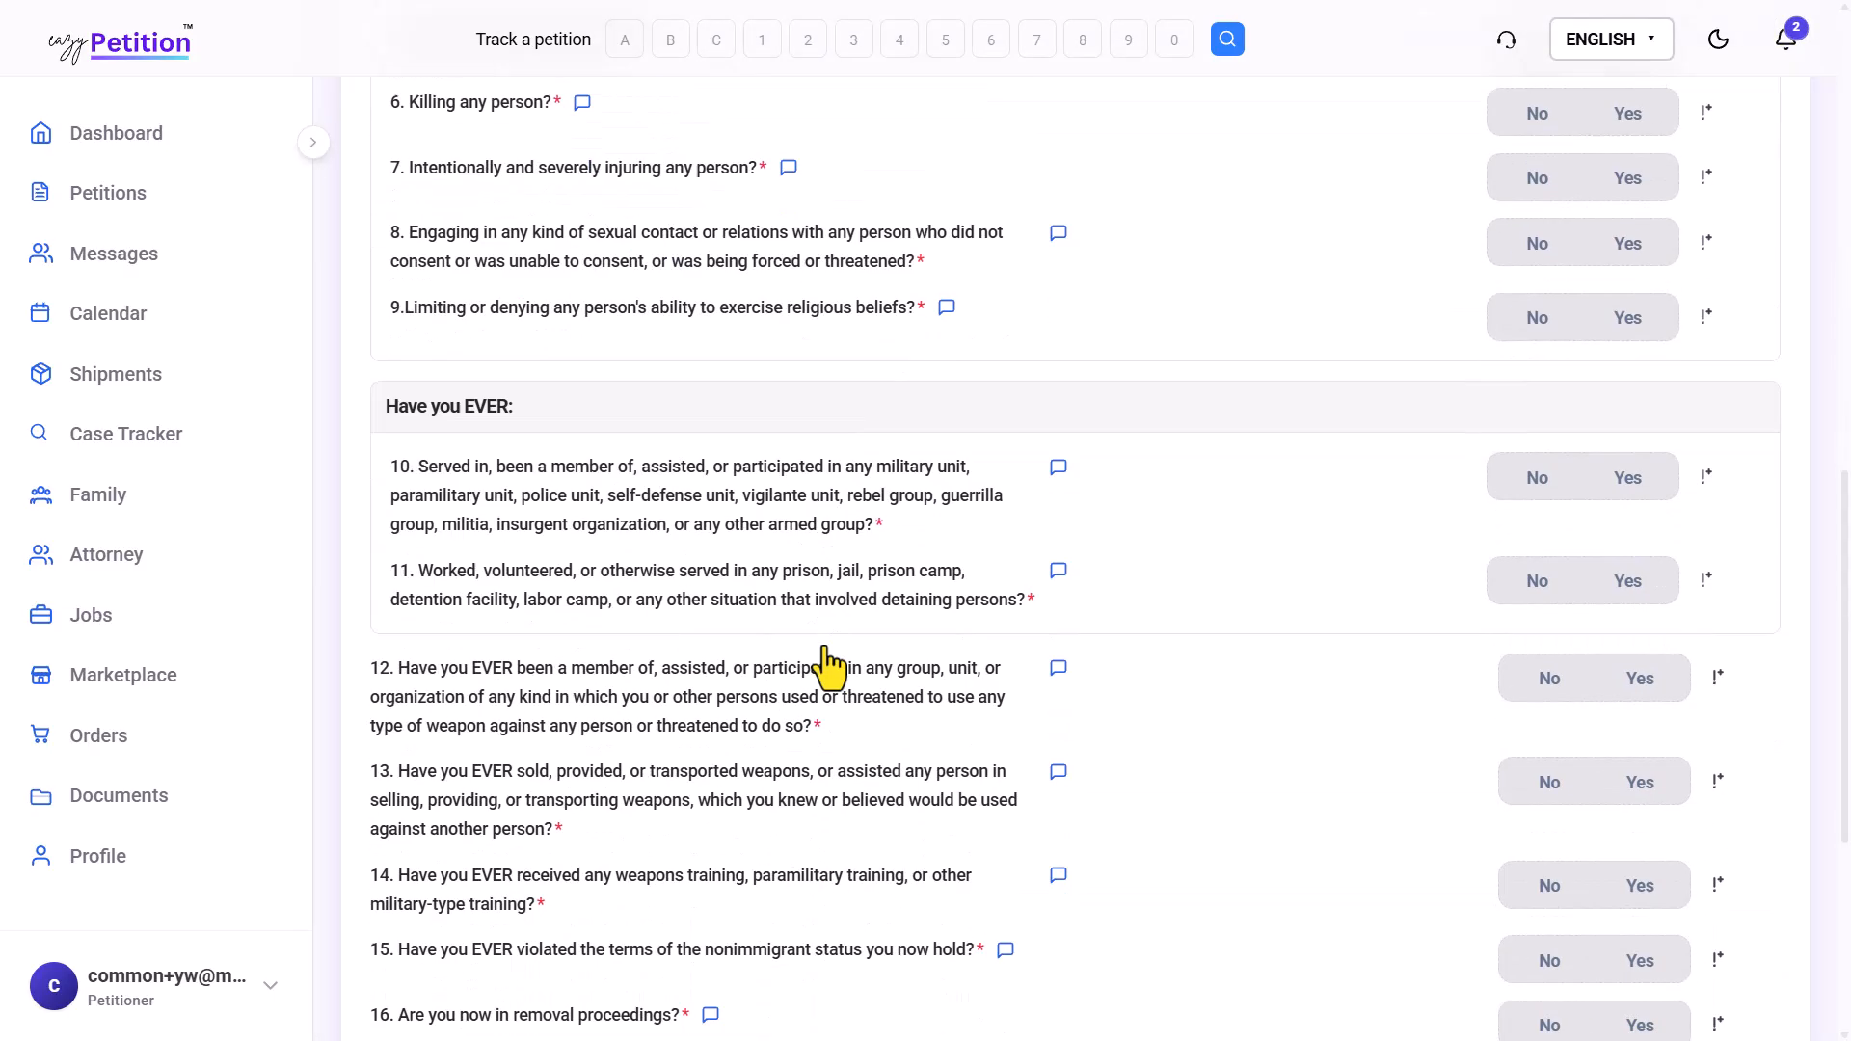
scroll(827, 665, up, 7)
scroll(827, 666, up, 10)
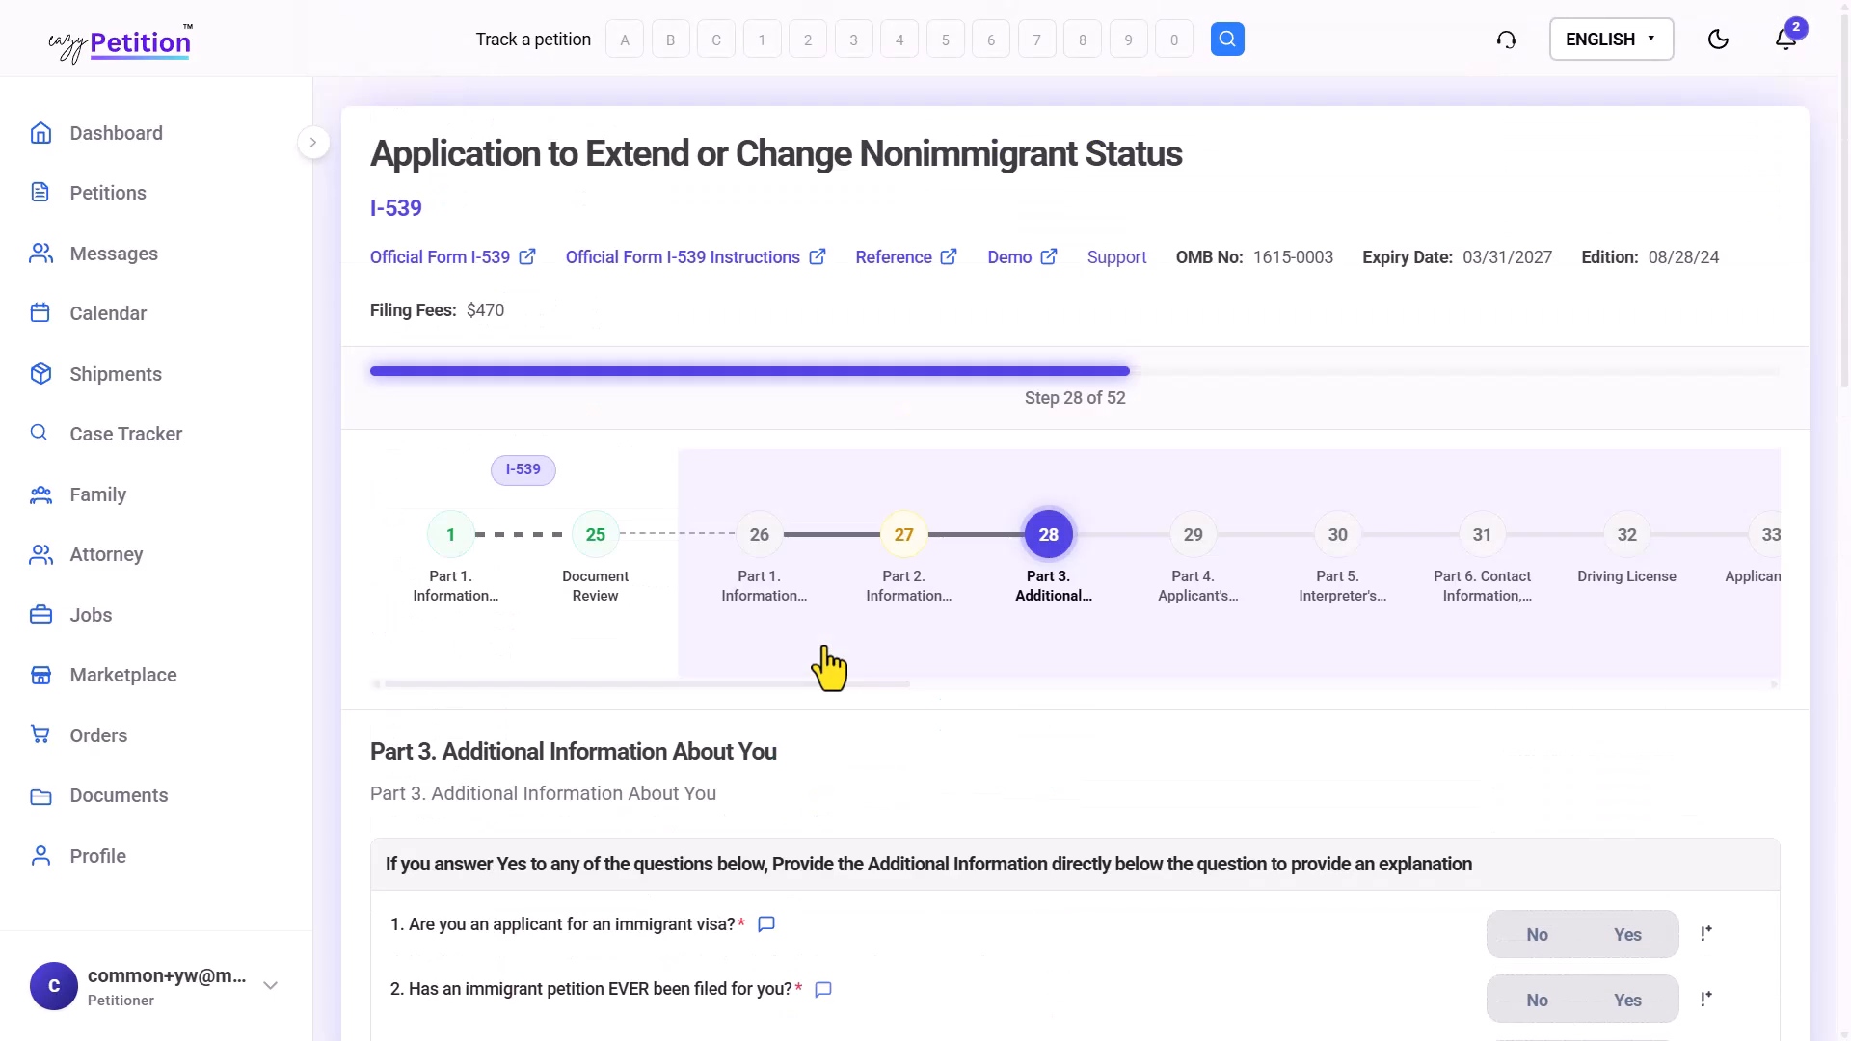
Look through the I-539A's Part 4 applicant contact, Part 5 interpreter and Part 6 preparer pages
click(1211, 625)
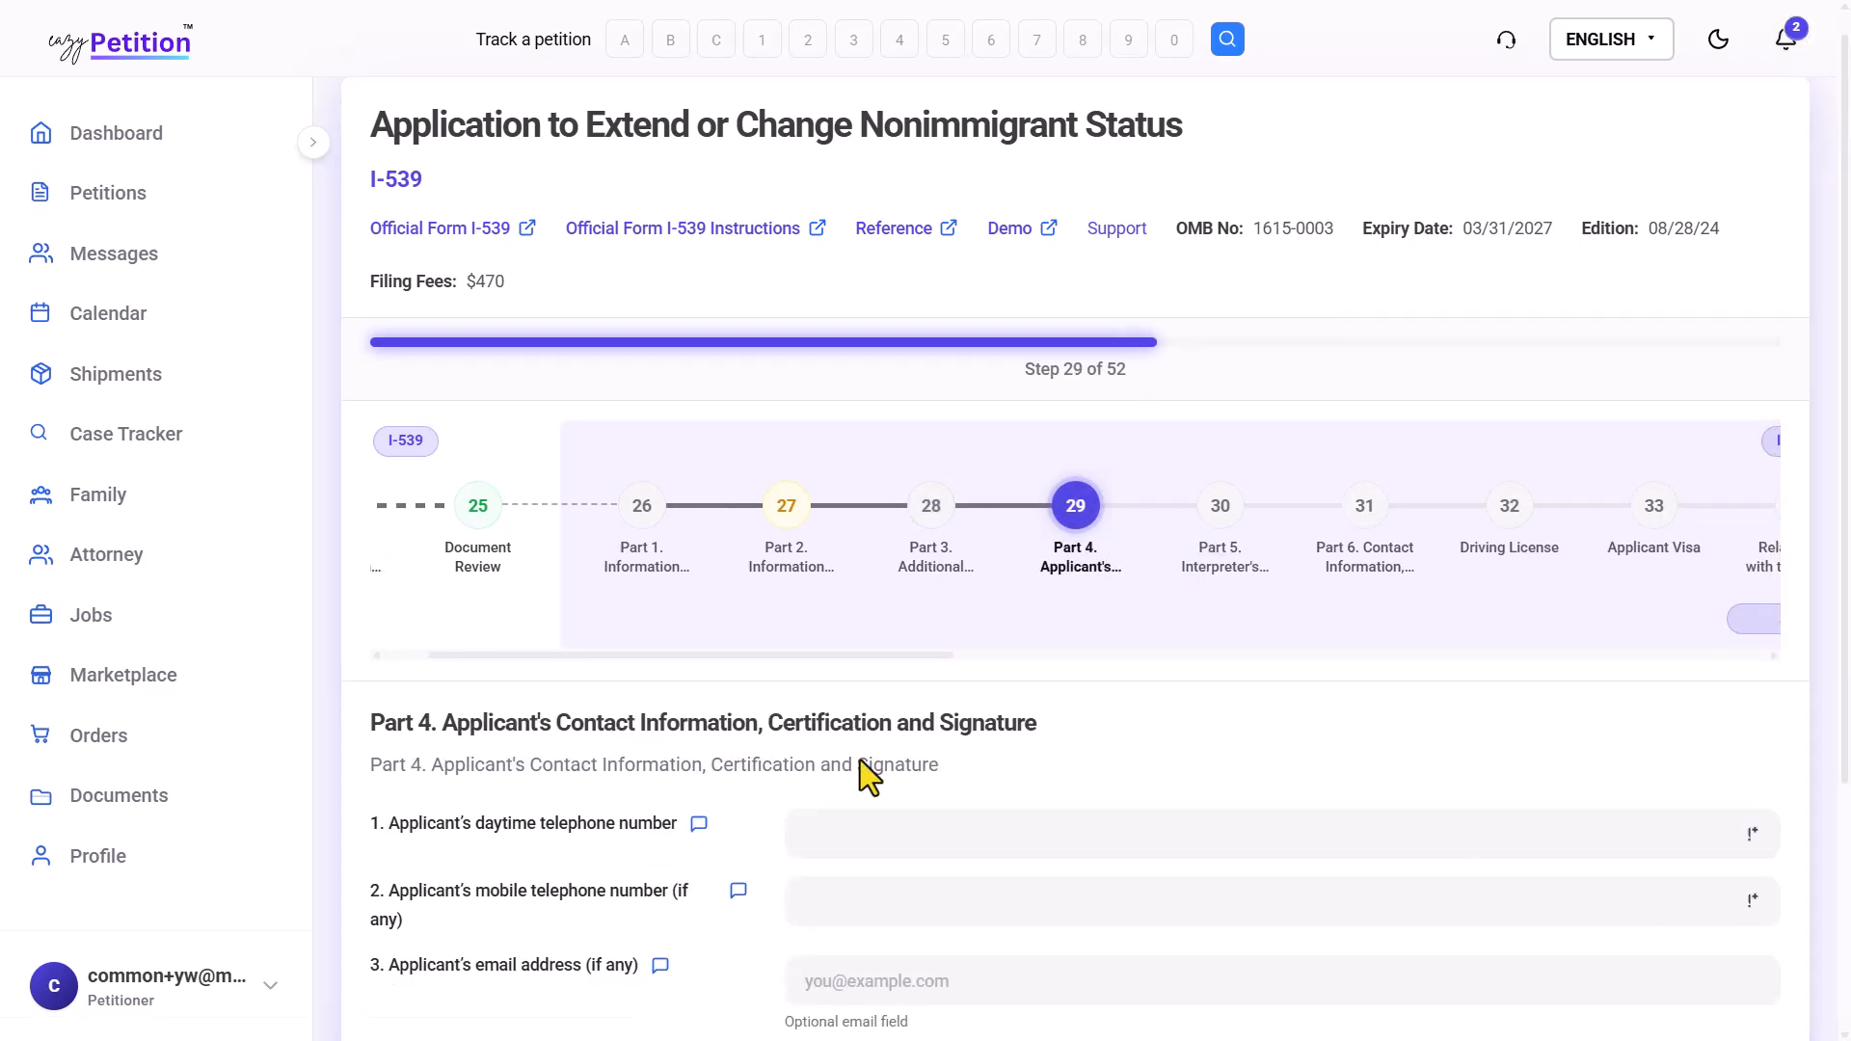
scroll(628, 688, down, 2)
drag(420, 603, 865, 612)
click(865, 611)
click(1215, 462)
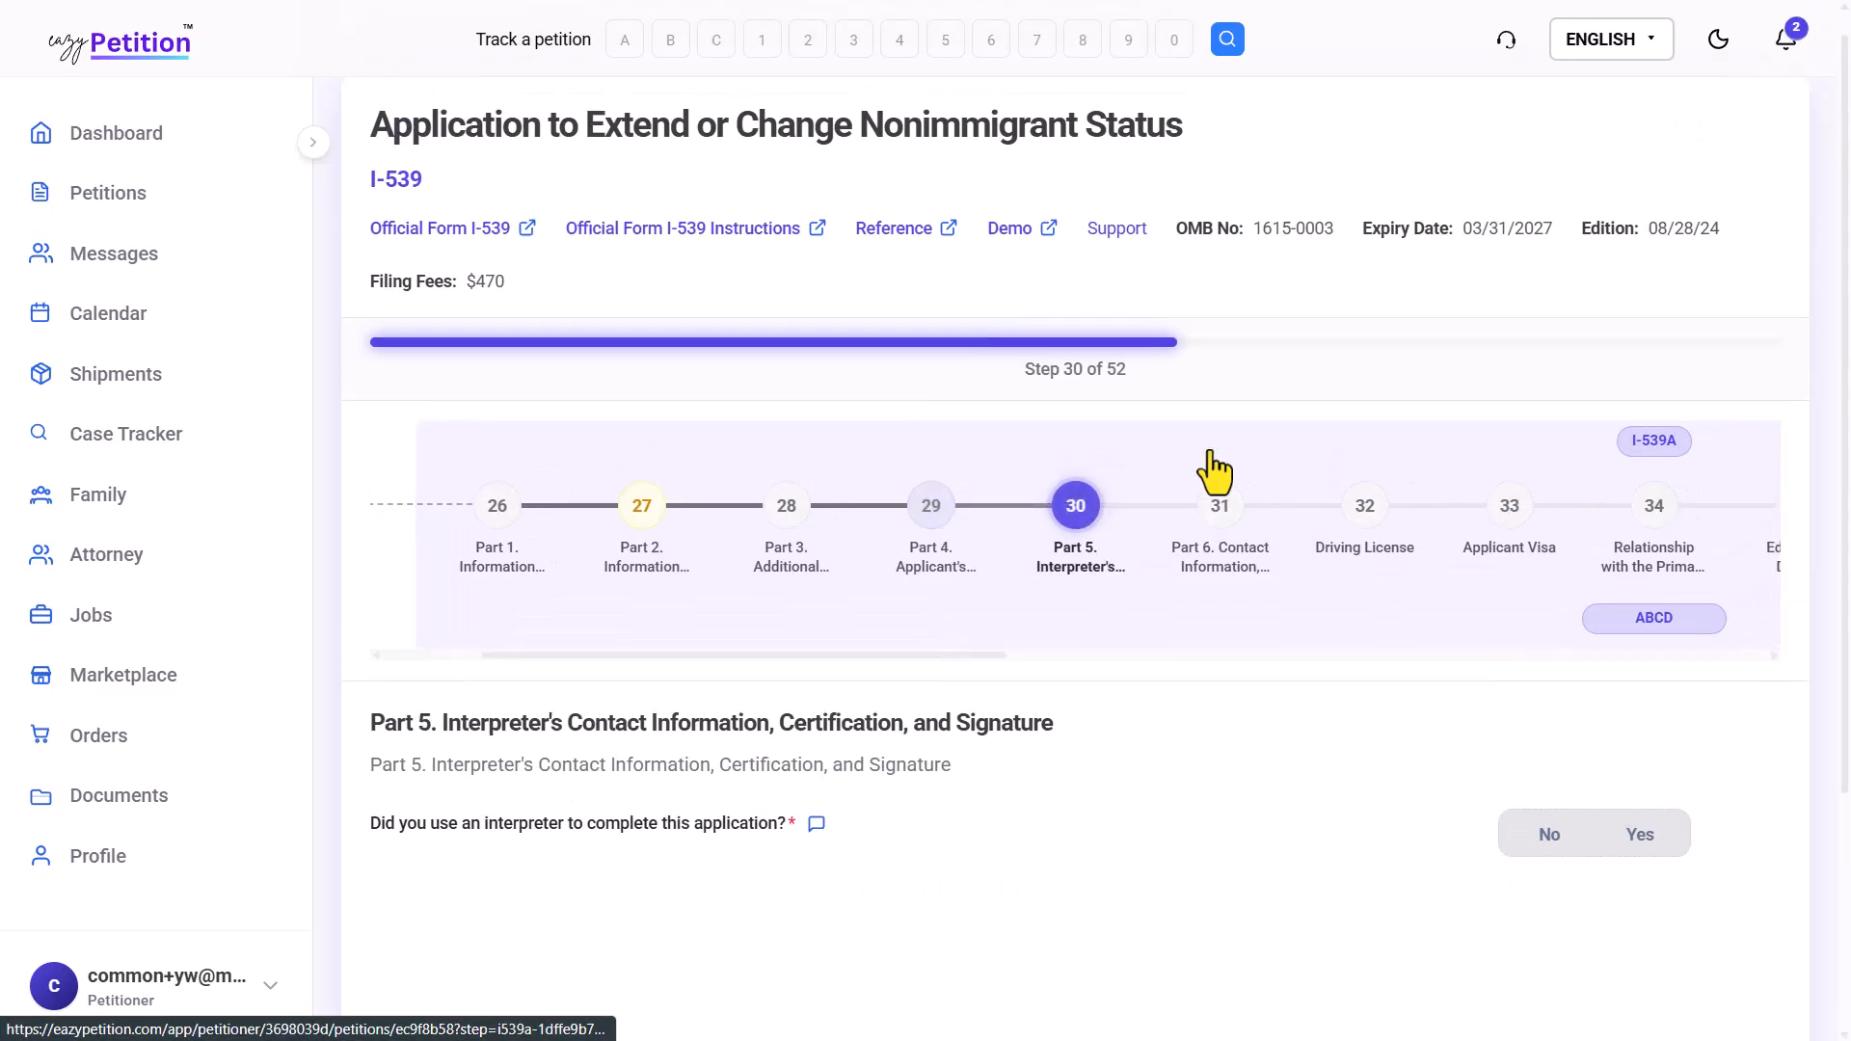
click(1245, 562)
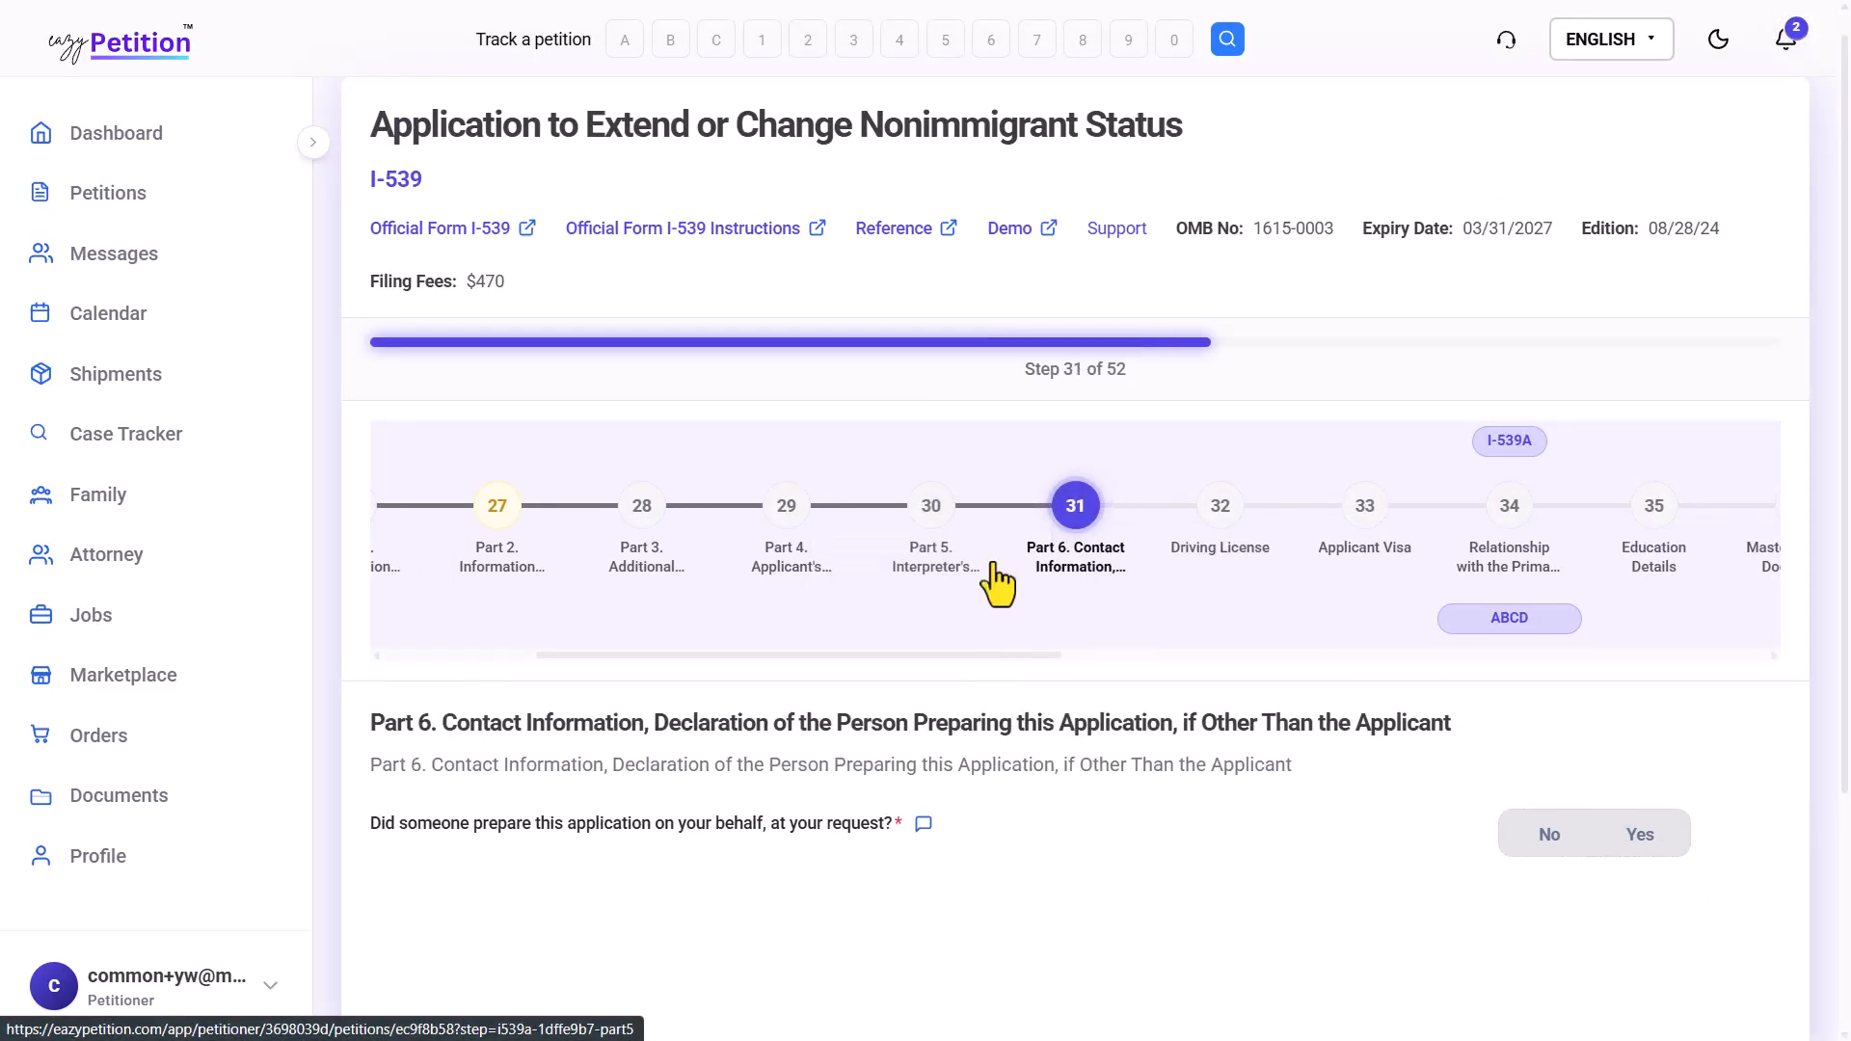
Open the I-539A Document Review at step 42 and look over its list of sections
scroll(1543, 569, right, 2)
scroll(1558, 584, right, 10)
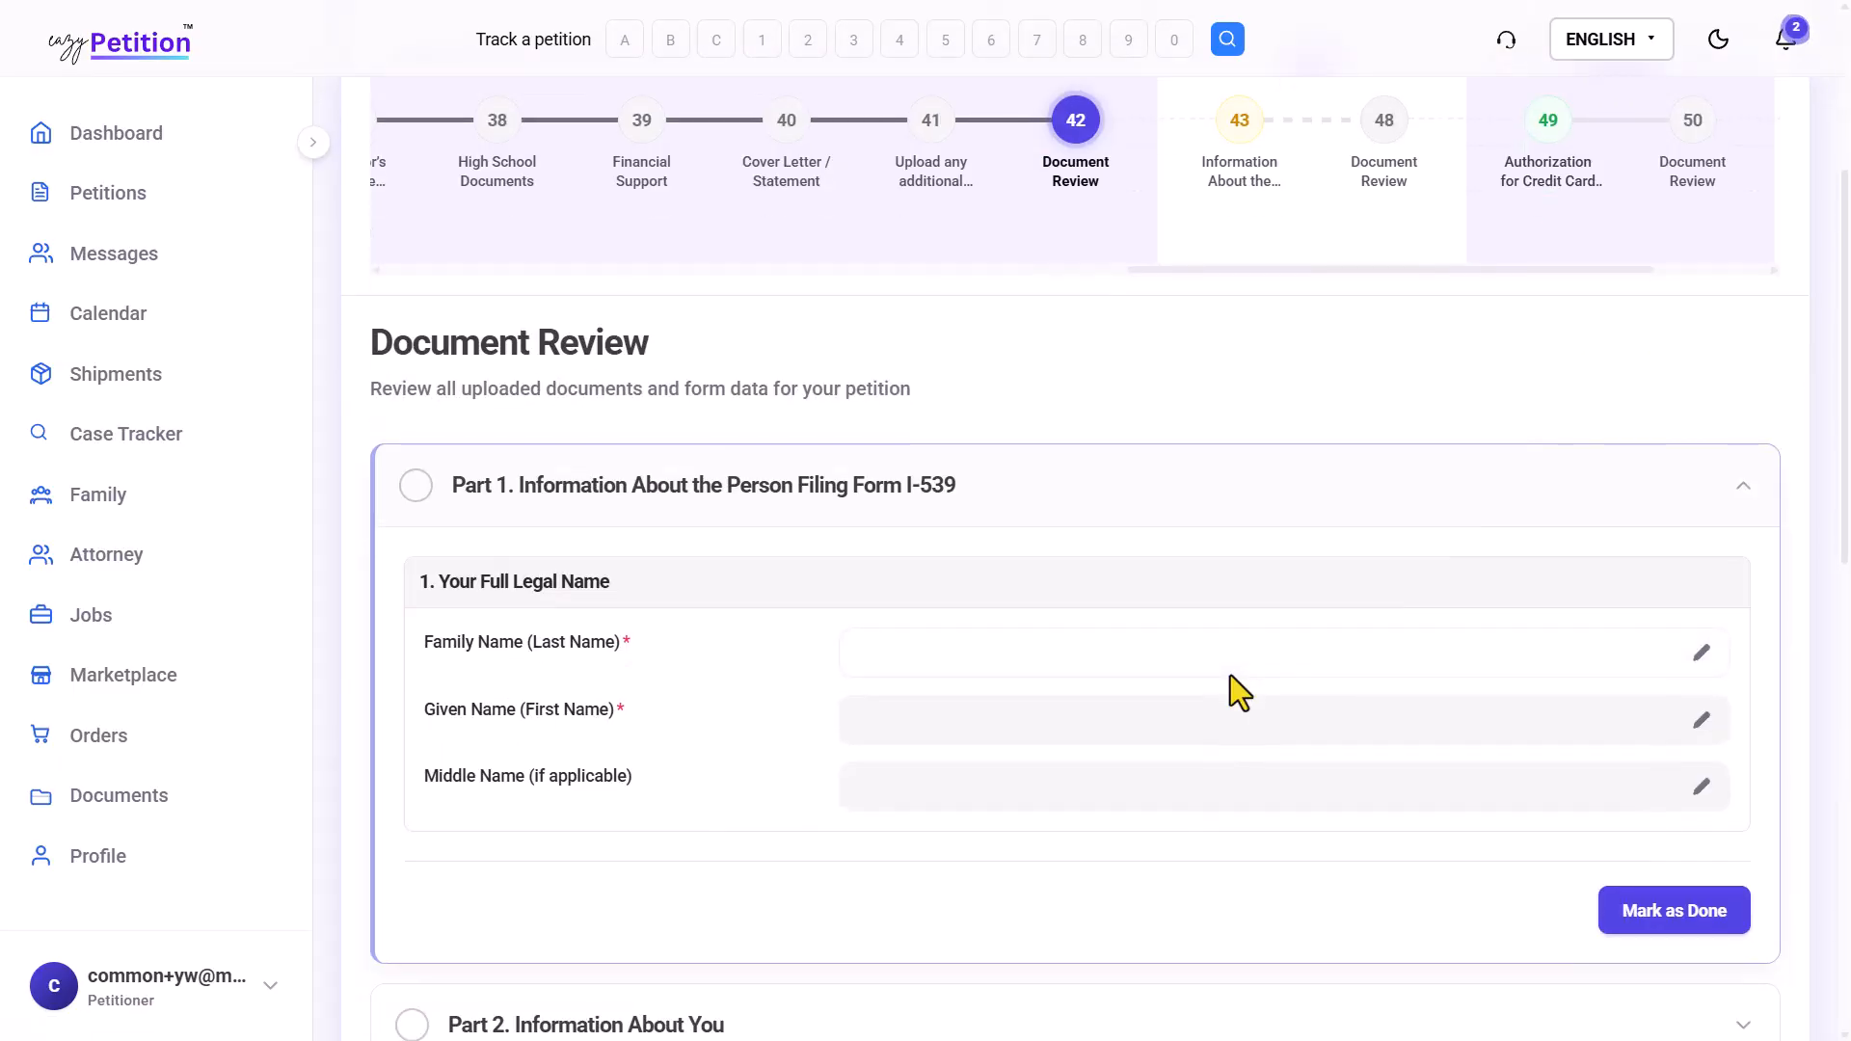
scroll(1230, 675, up, 3)
scroll(1230, 675, down, 5)
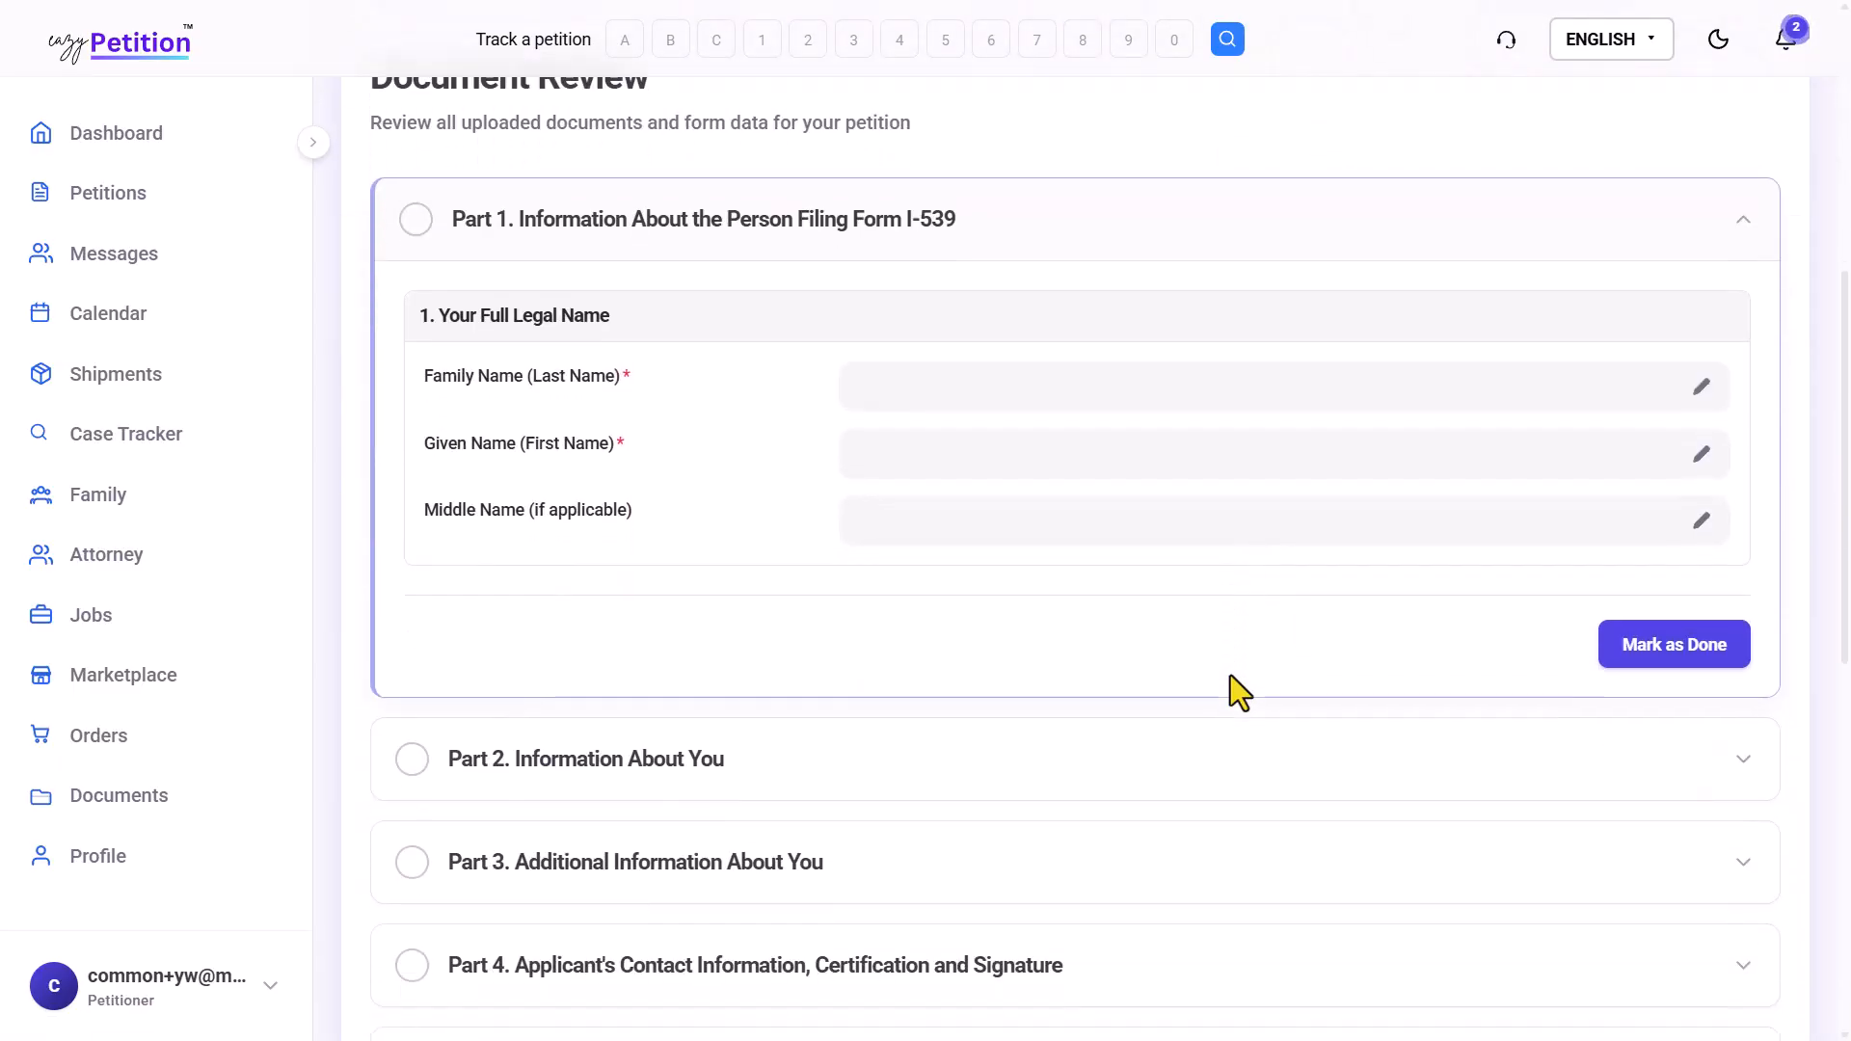
scroll(1231, 675, up, 1)
scroll(1230, 675, down, 5)
scroll(1231, 675, up, 11)
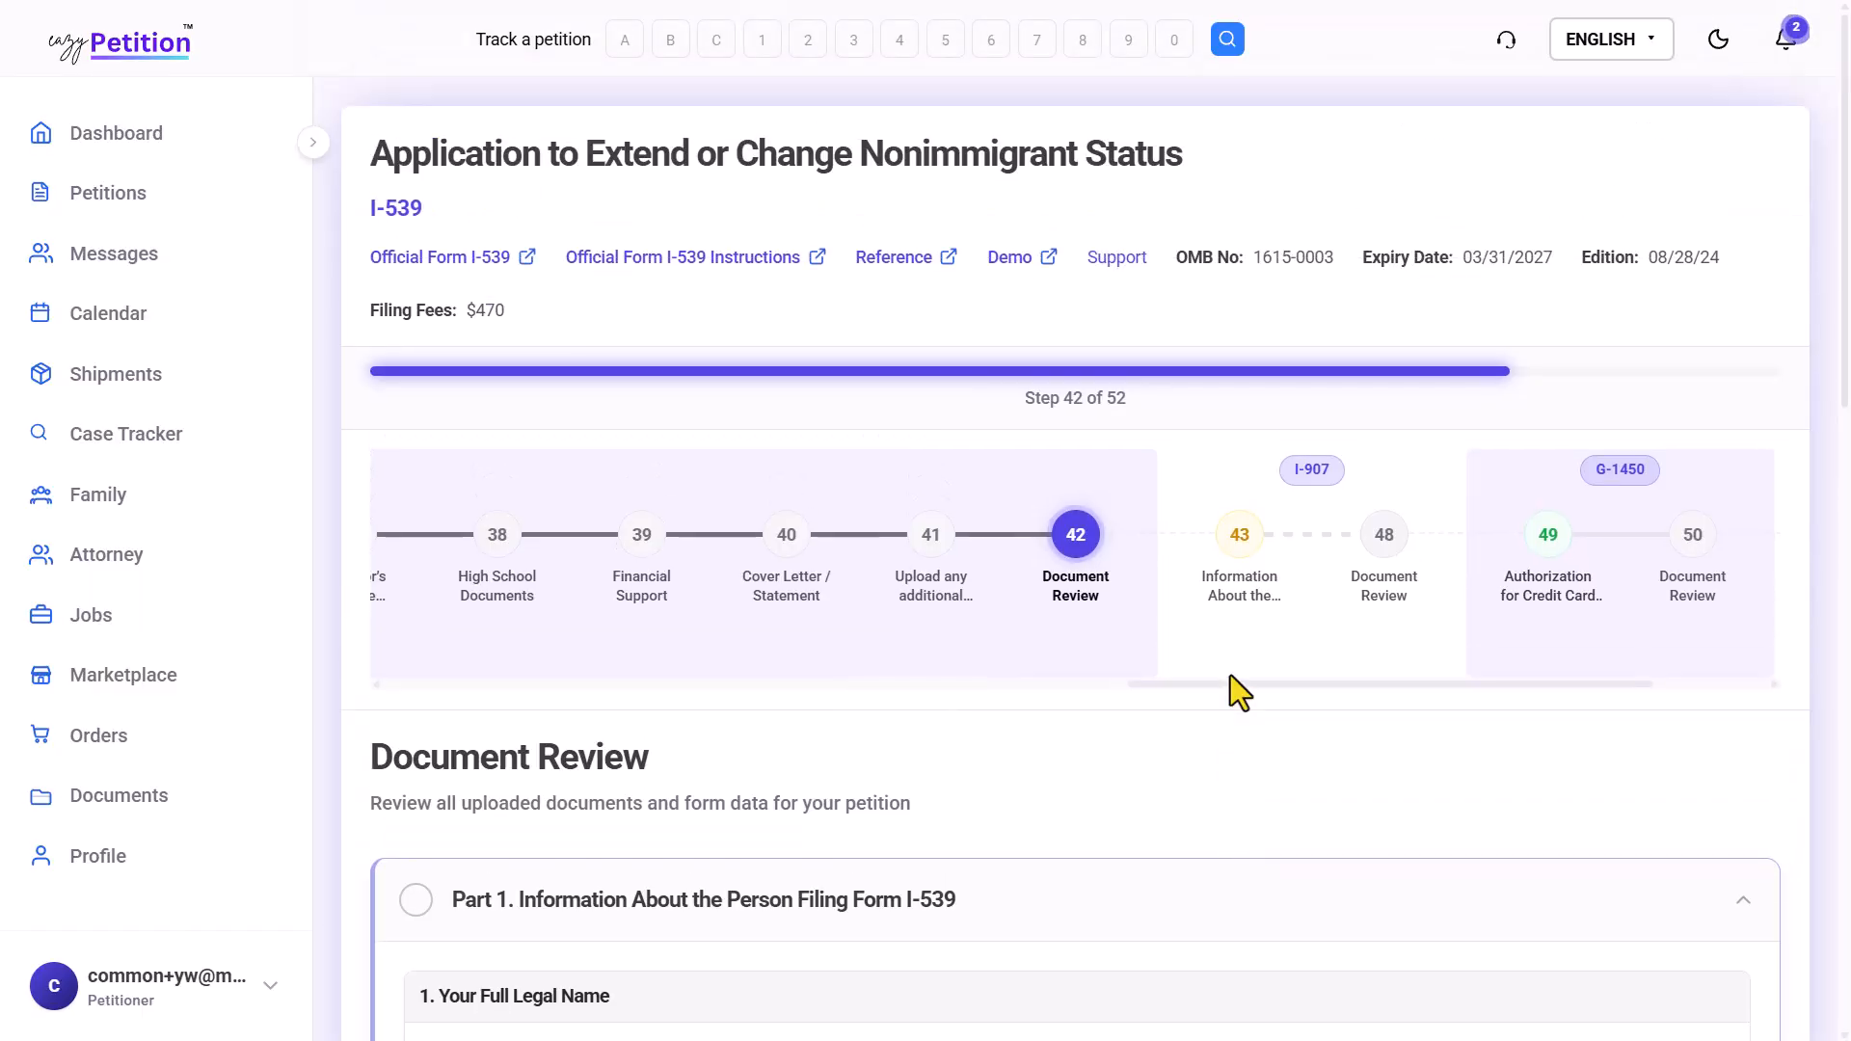
scroll(1230, 675, down, 1)
scroll(1231, 675, up, 2)
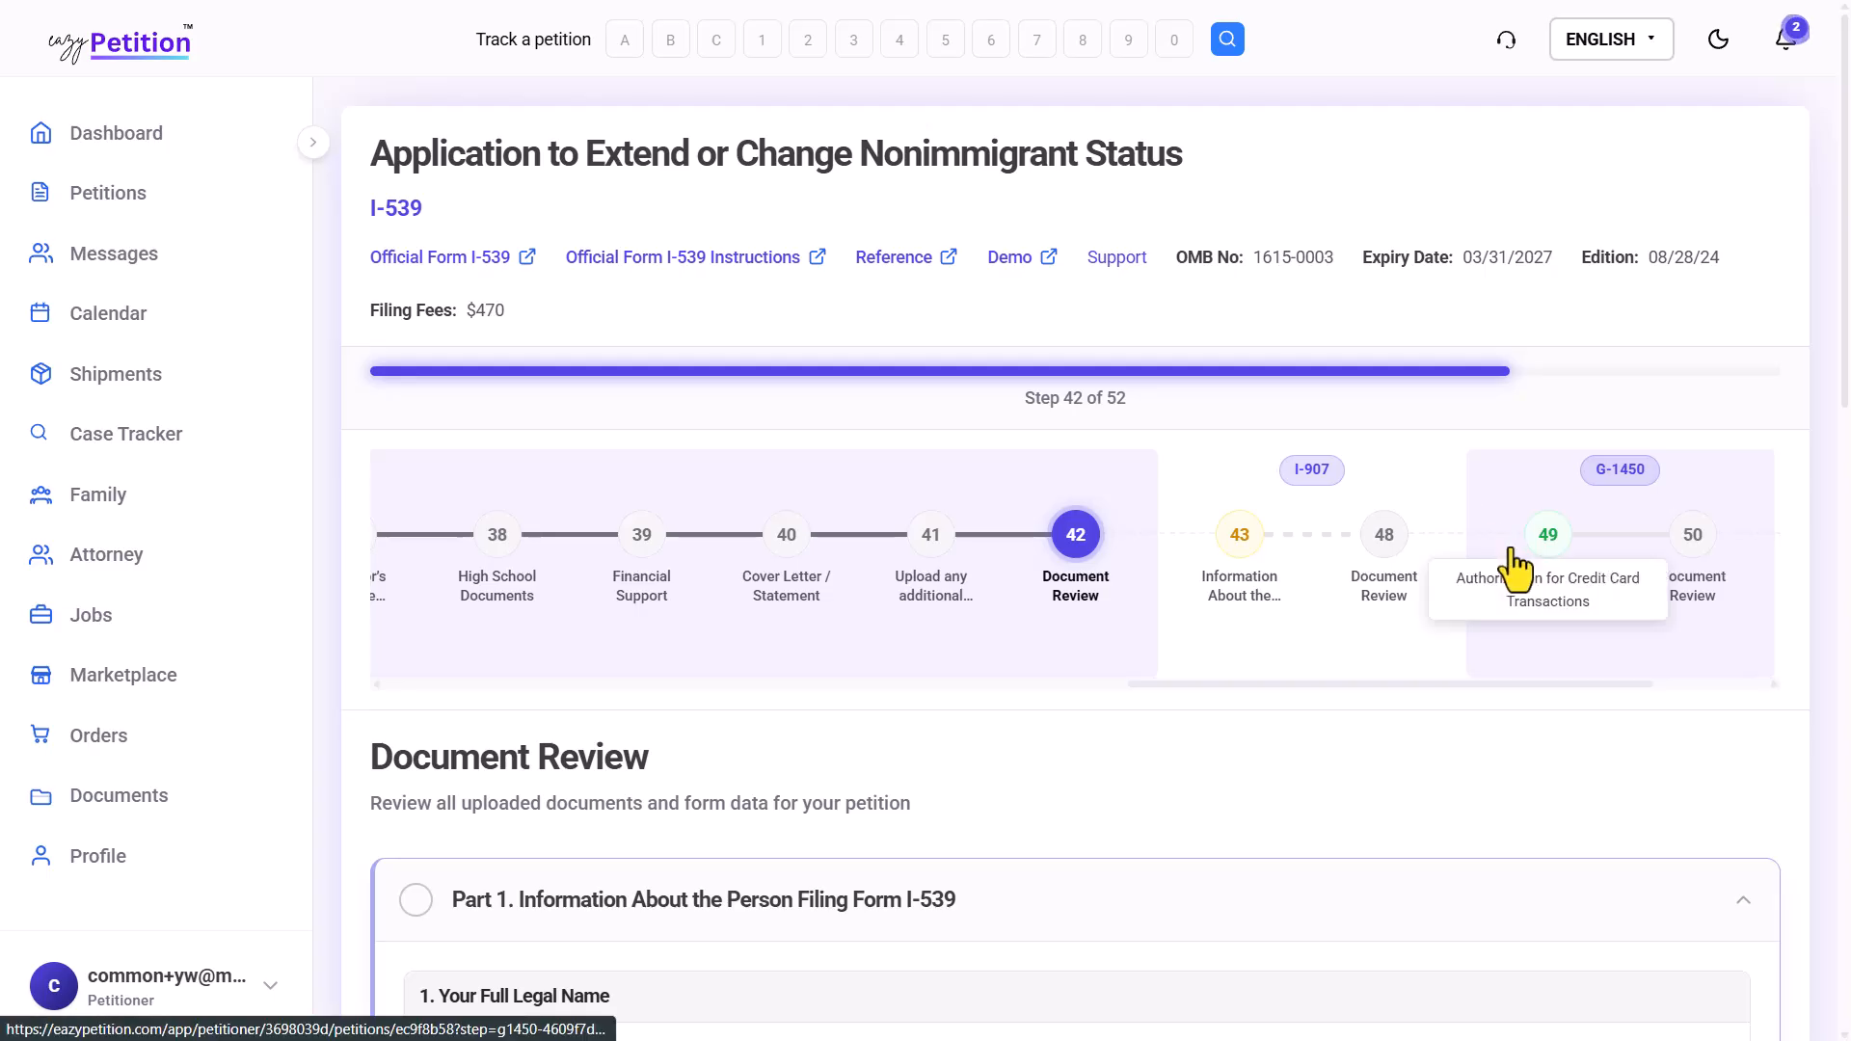
Open the G-1450 Authorization for Credit Card Transactions and check the applicant, cardholder, billing address, contact and card information sections
click(1549, 559)
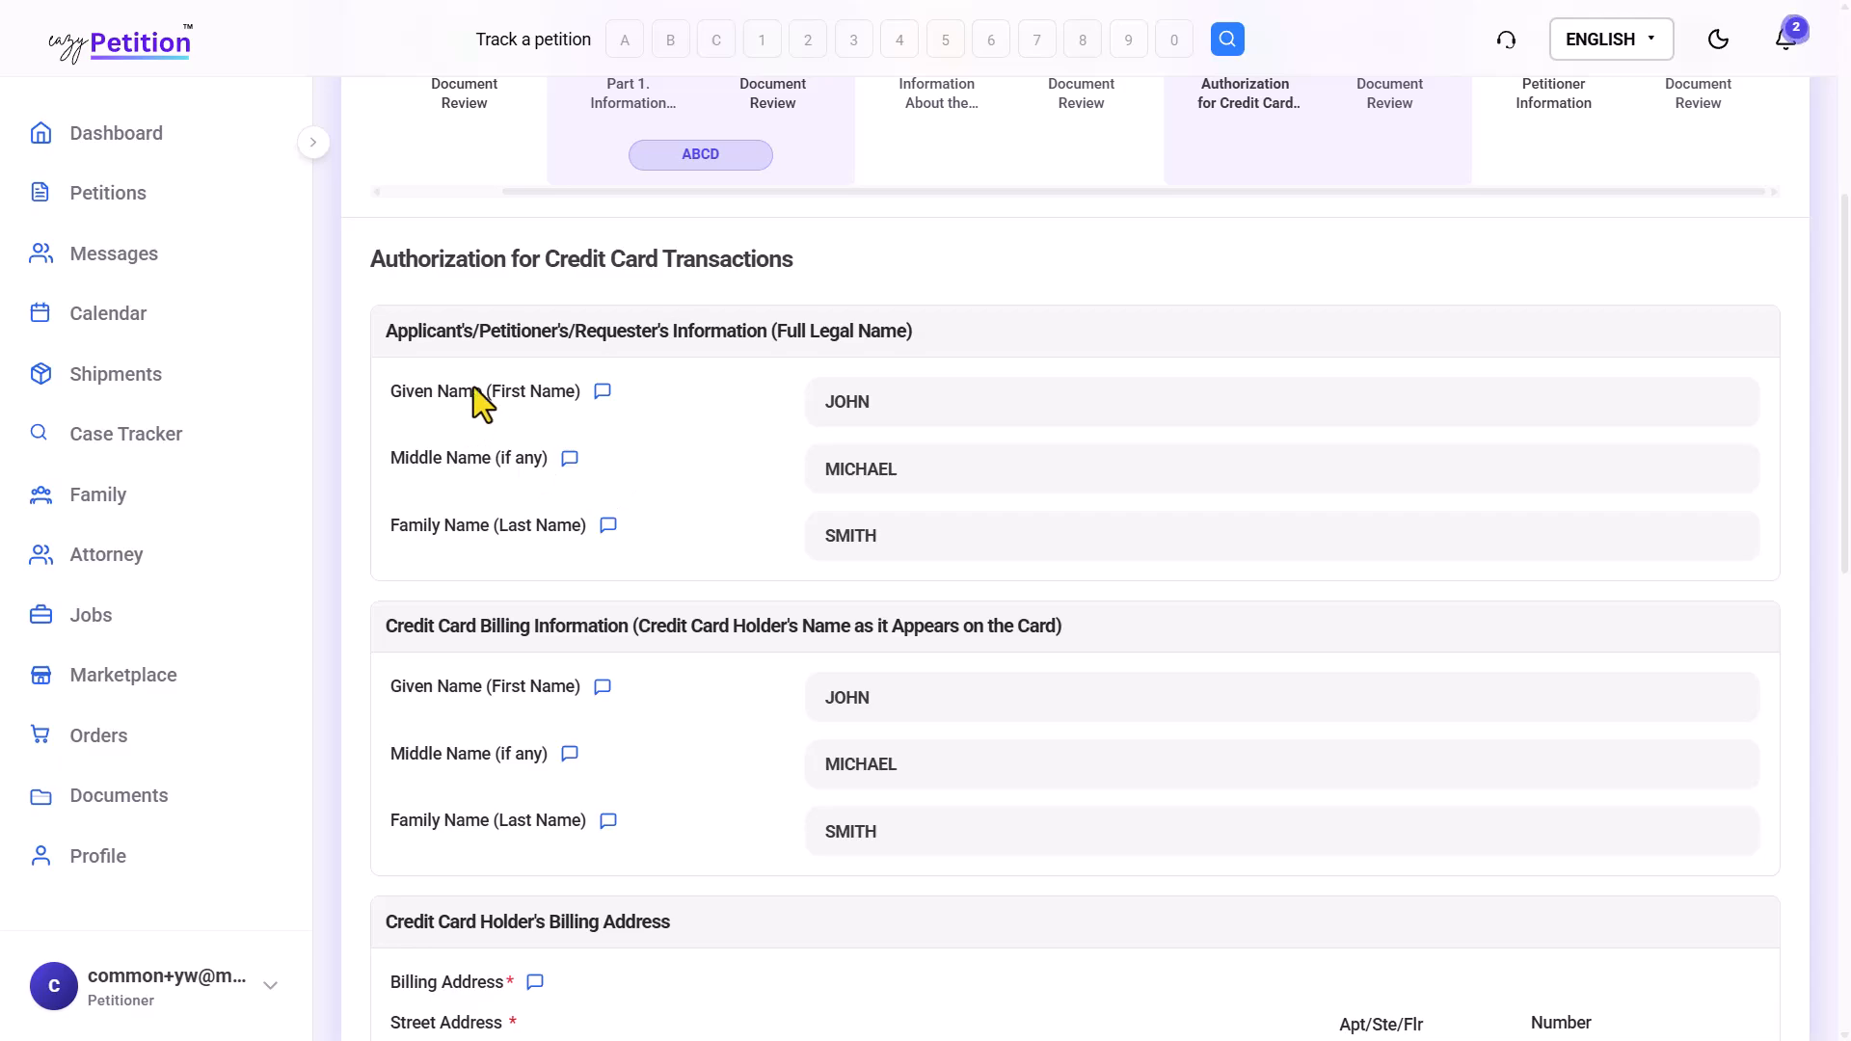
mouse_move(429, 337)
mouse_down()
mouse_move(576, 337)
mouse_move(508, 439)
mouse_move(525, 529)
mouse_move(436, 465)
mouse_move(426, 372)
mouse_up()
click(525, 511)
click(426, 372)
scroll(482, 571, down, 1)
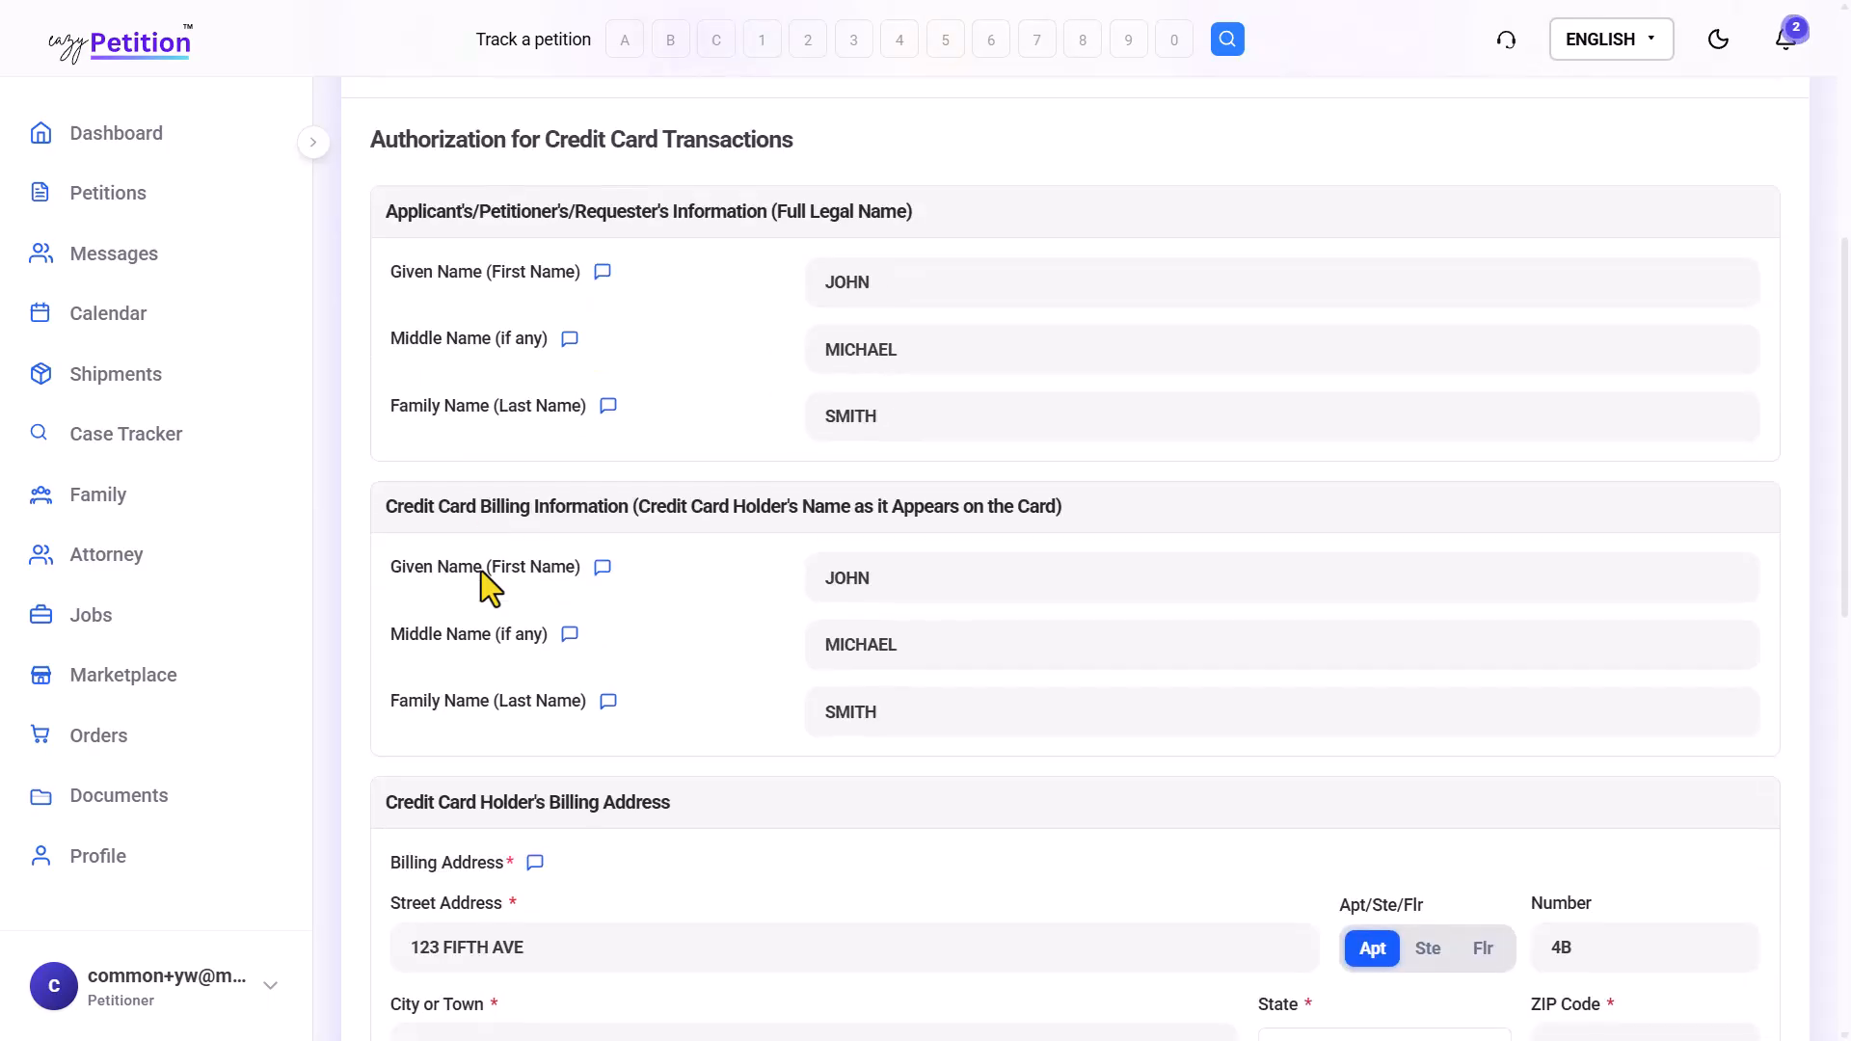
scroll(408, 465, up, 1)
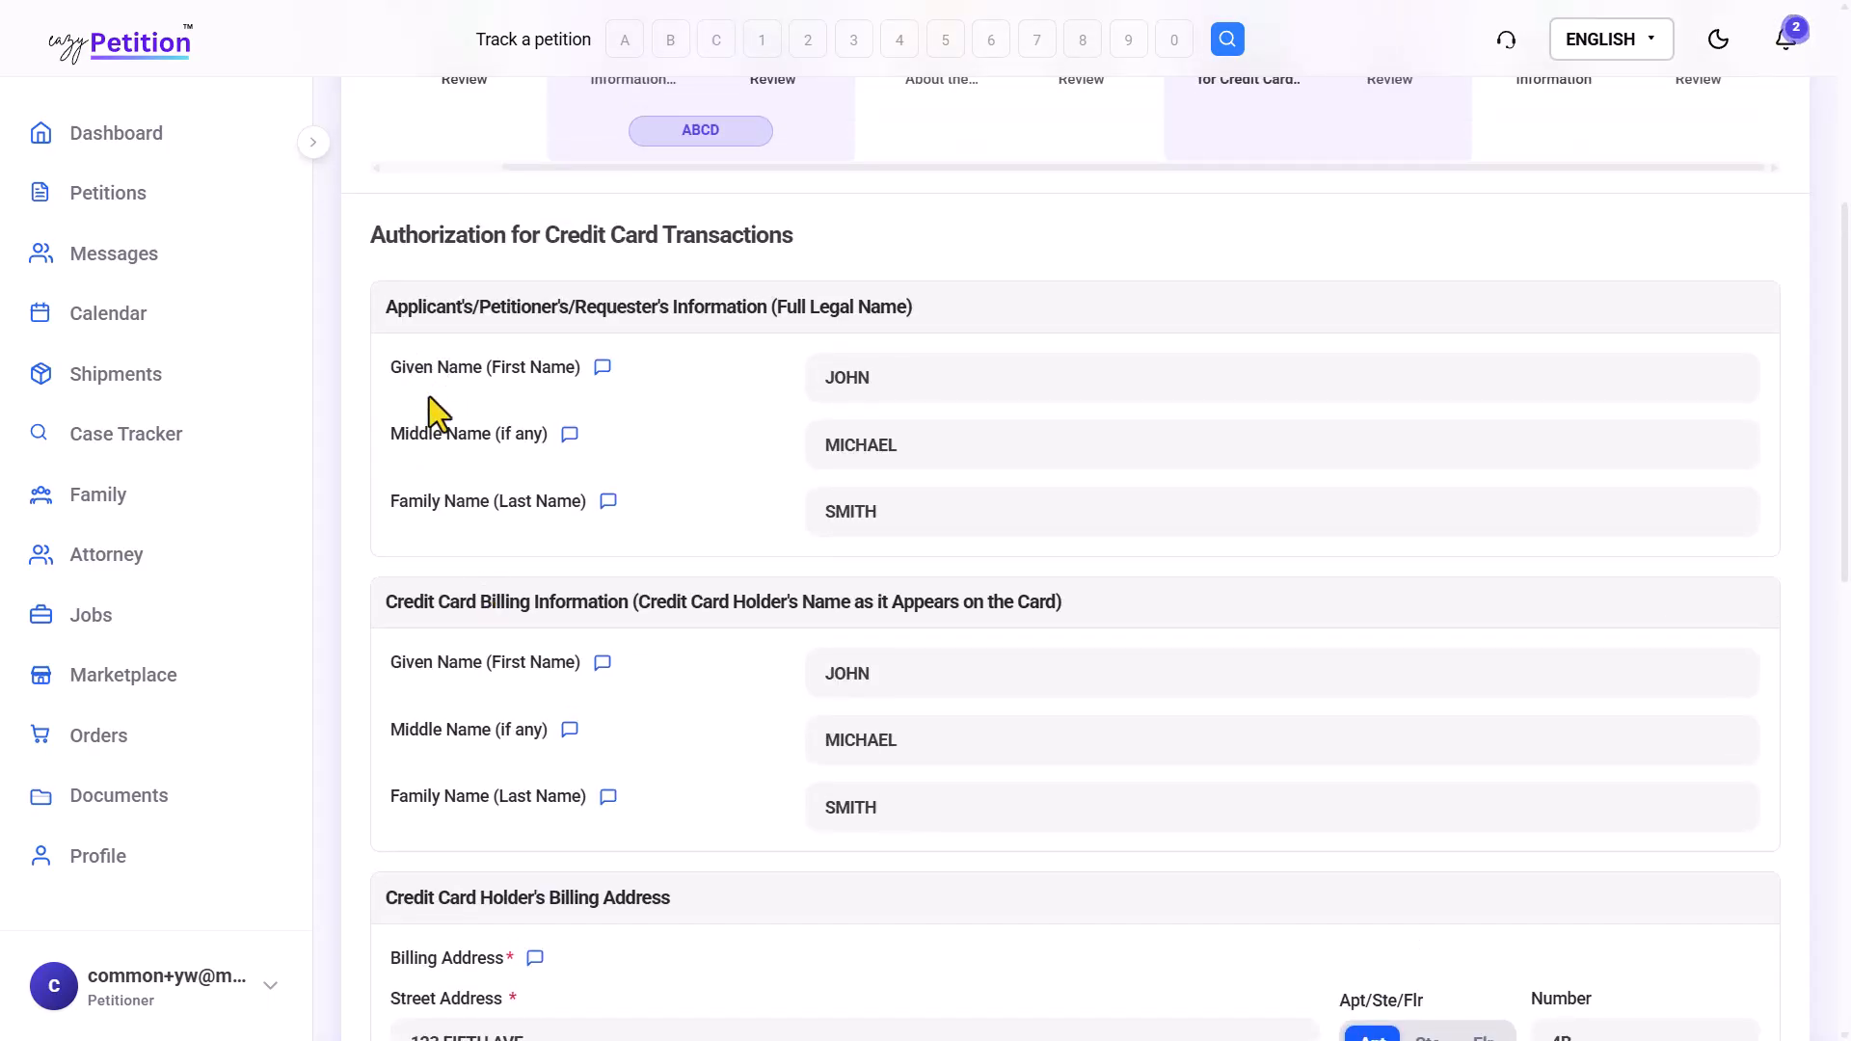
drag(431, 396, 464, 523)
click(465, 523)
scroll(465, 523, down, 4)
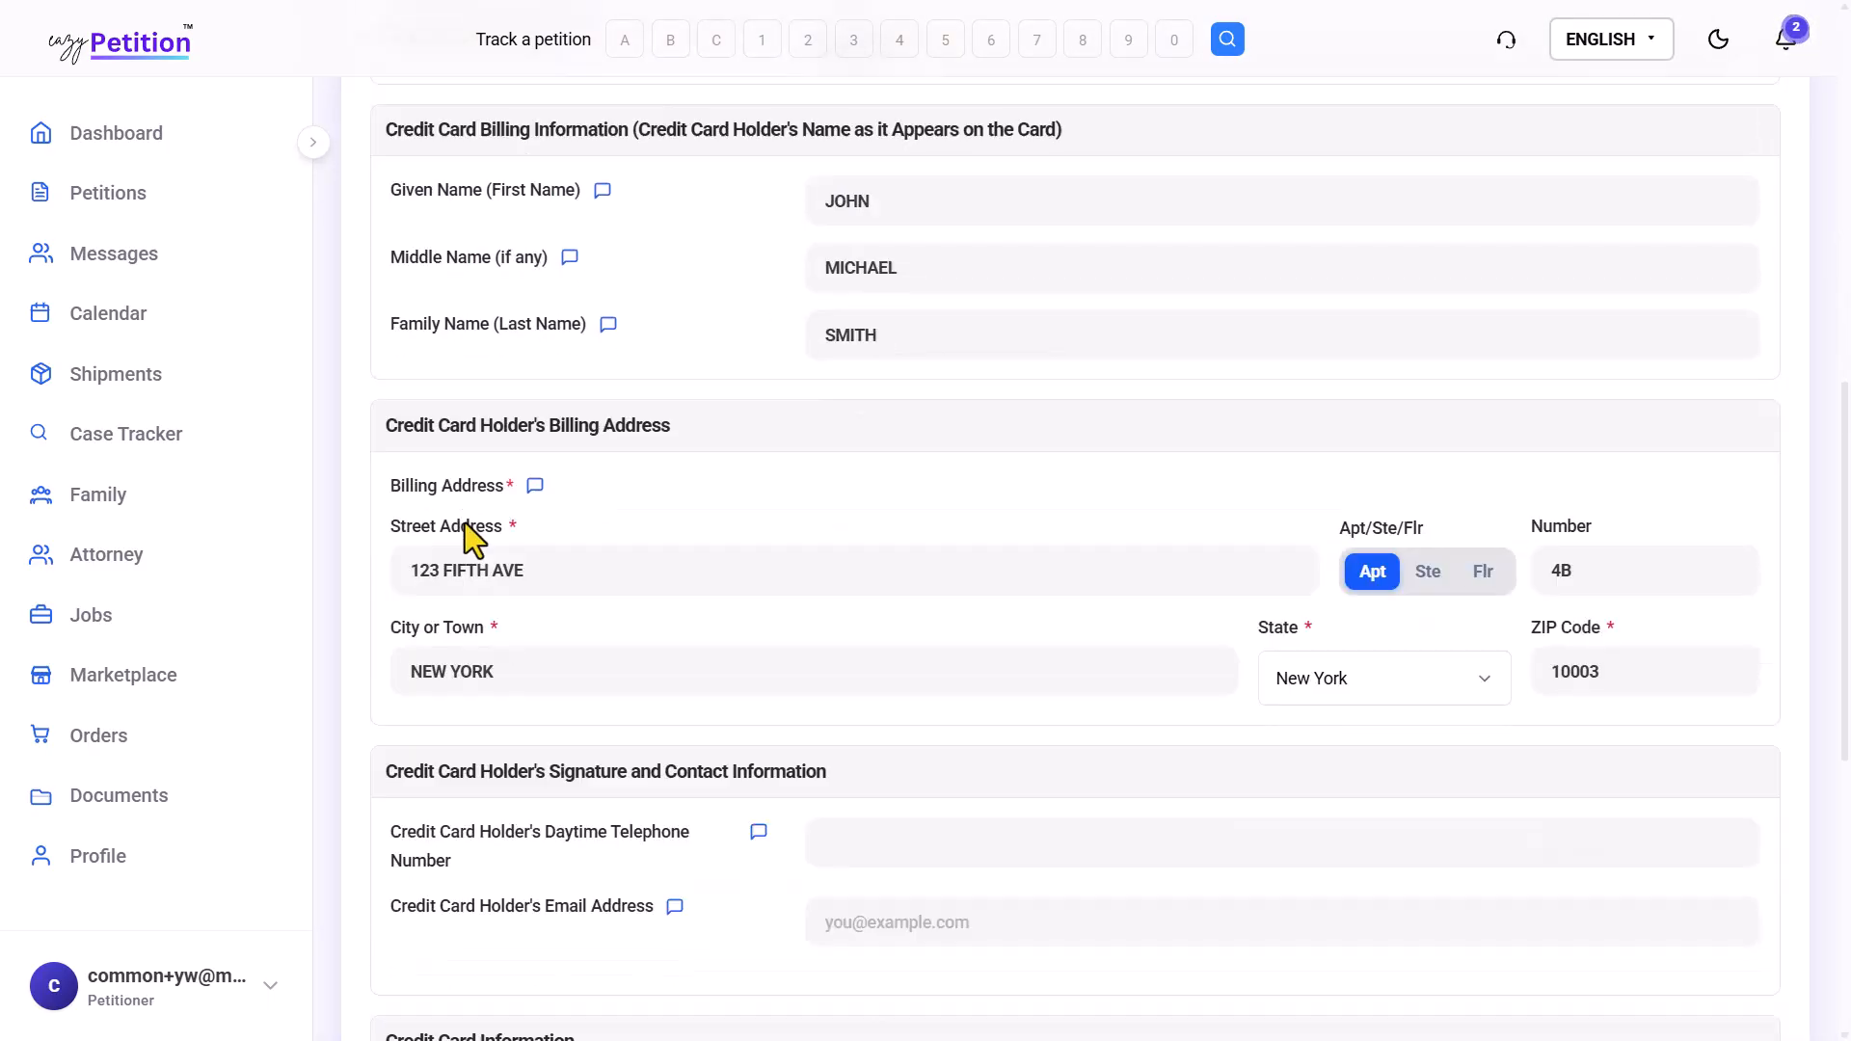
scroll(465, 536, down, 1)
scroll(690, 675, down, 5)
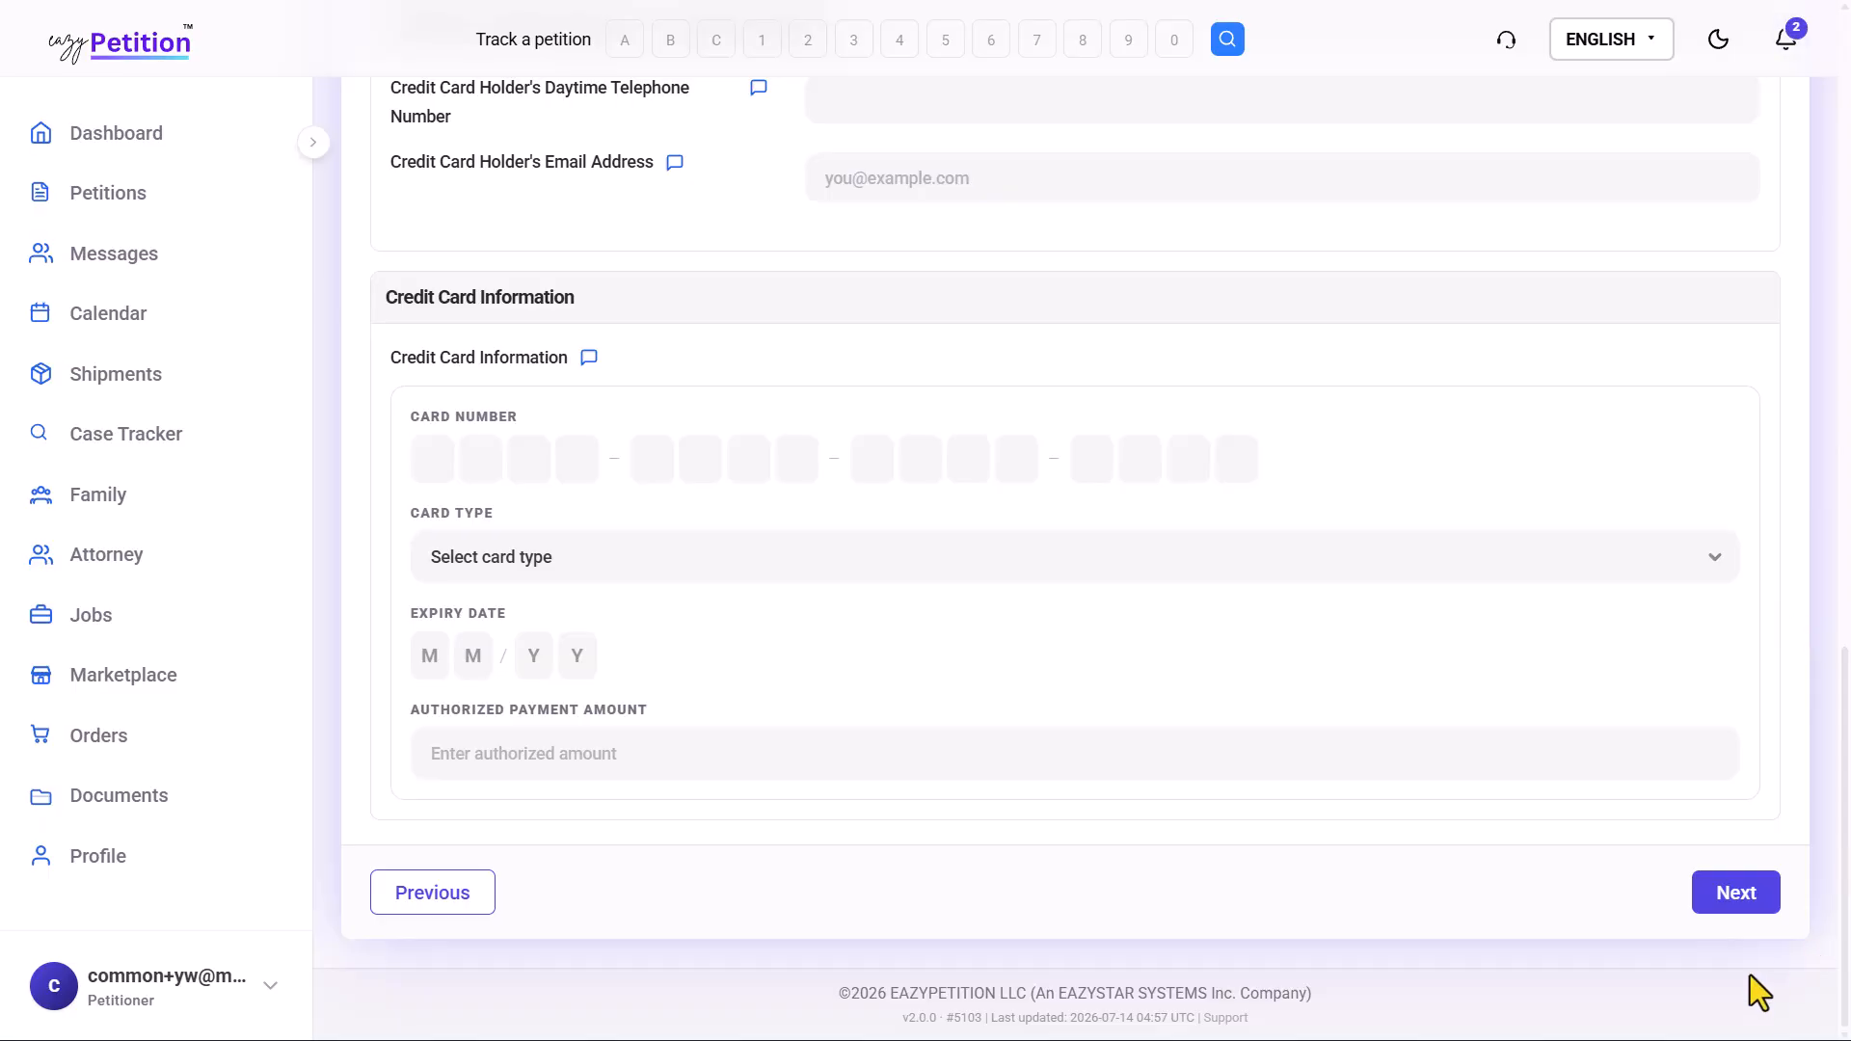
Continue past the G-1450 Document Review to the G-1145 Petitioner Information and check its name and contact fields
click(1738, 888)
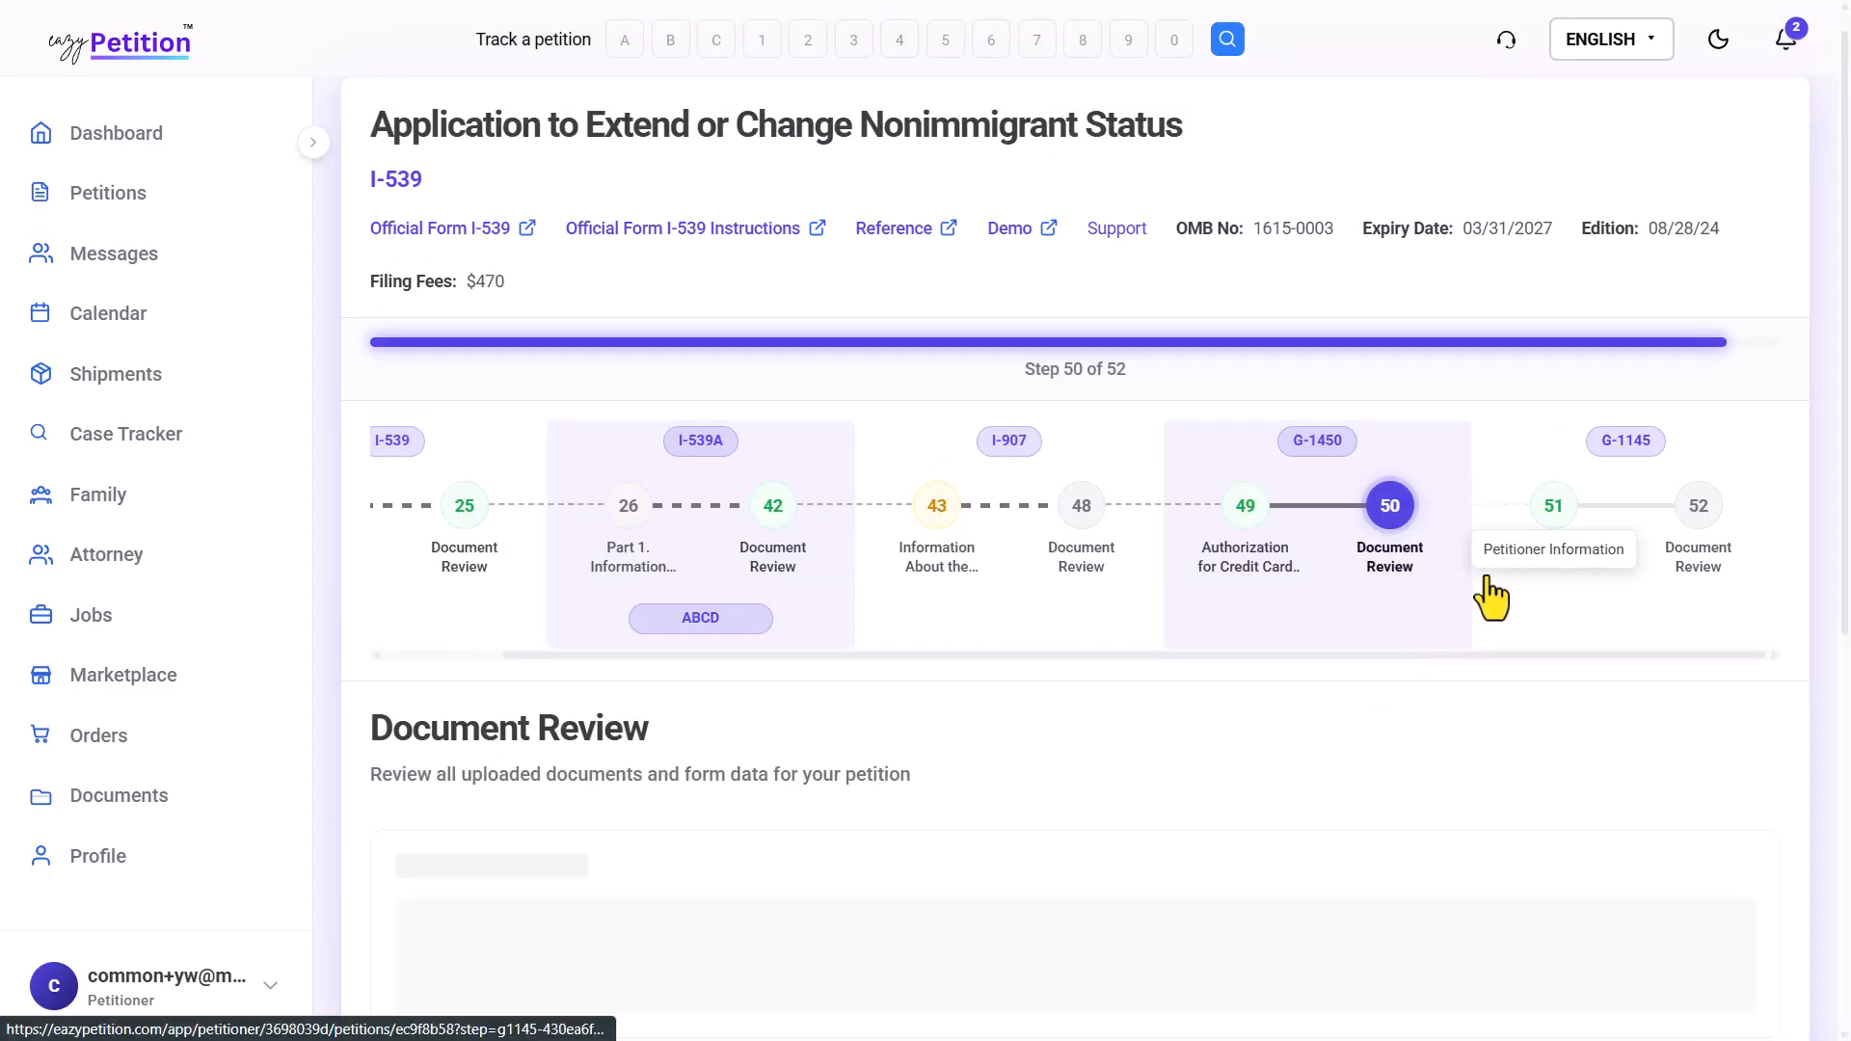
click(1551, 520)
scroll(1178, 868, down, 2)
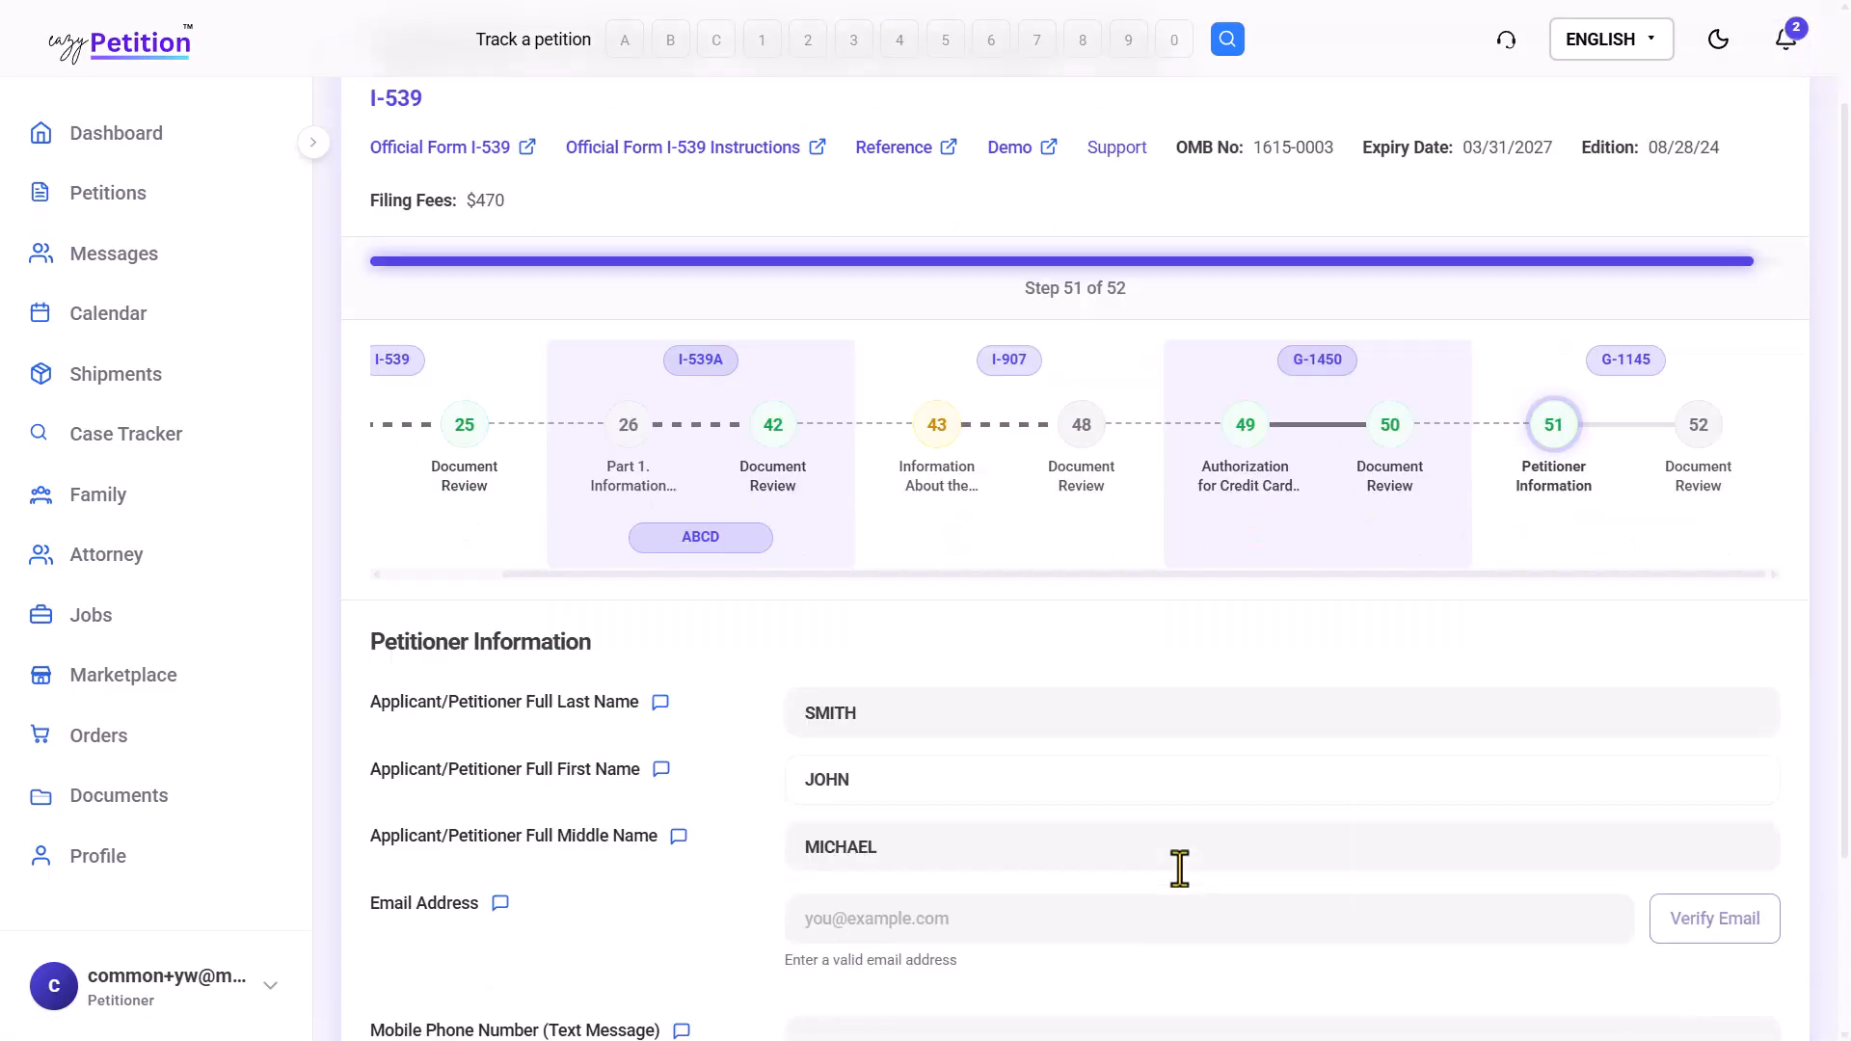
scroll(632, 655, up, 1)
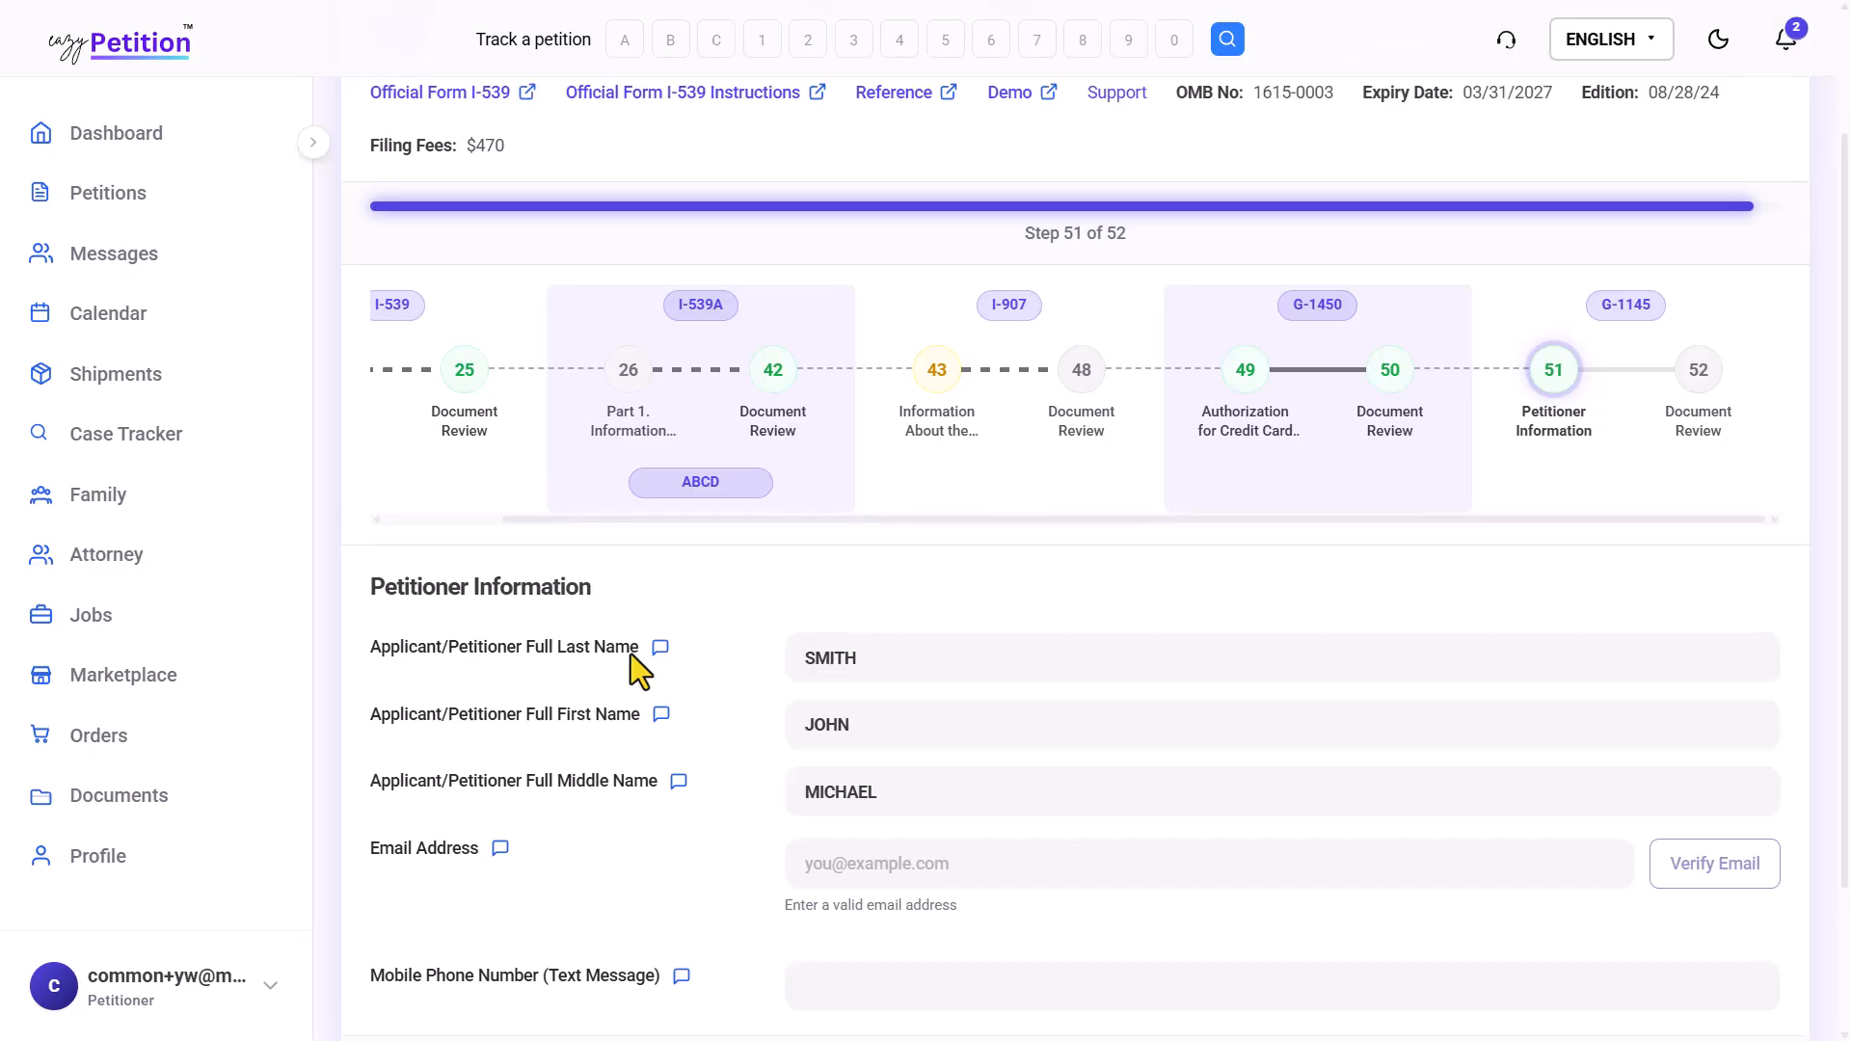
drag(411, 652, 565, 708)
click(565, 708)
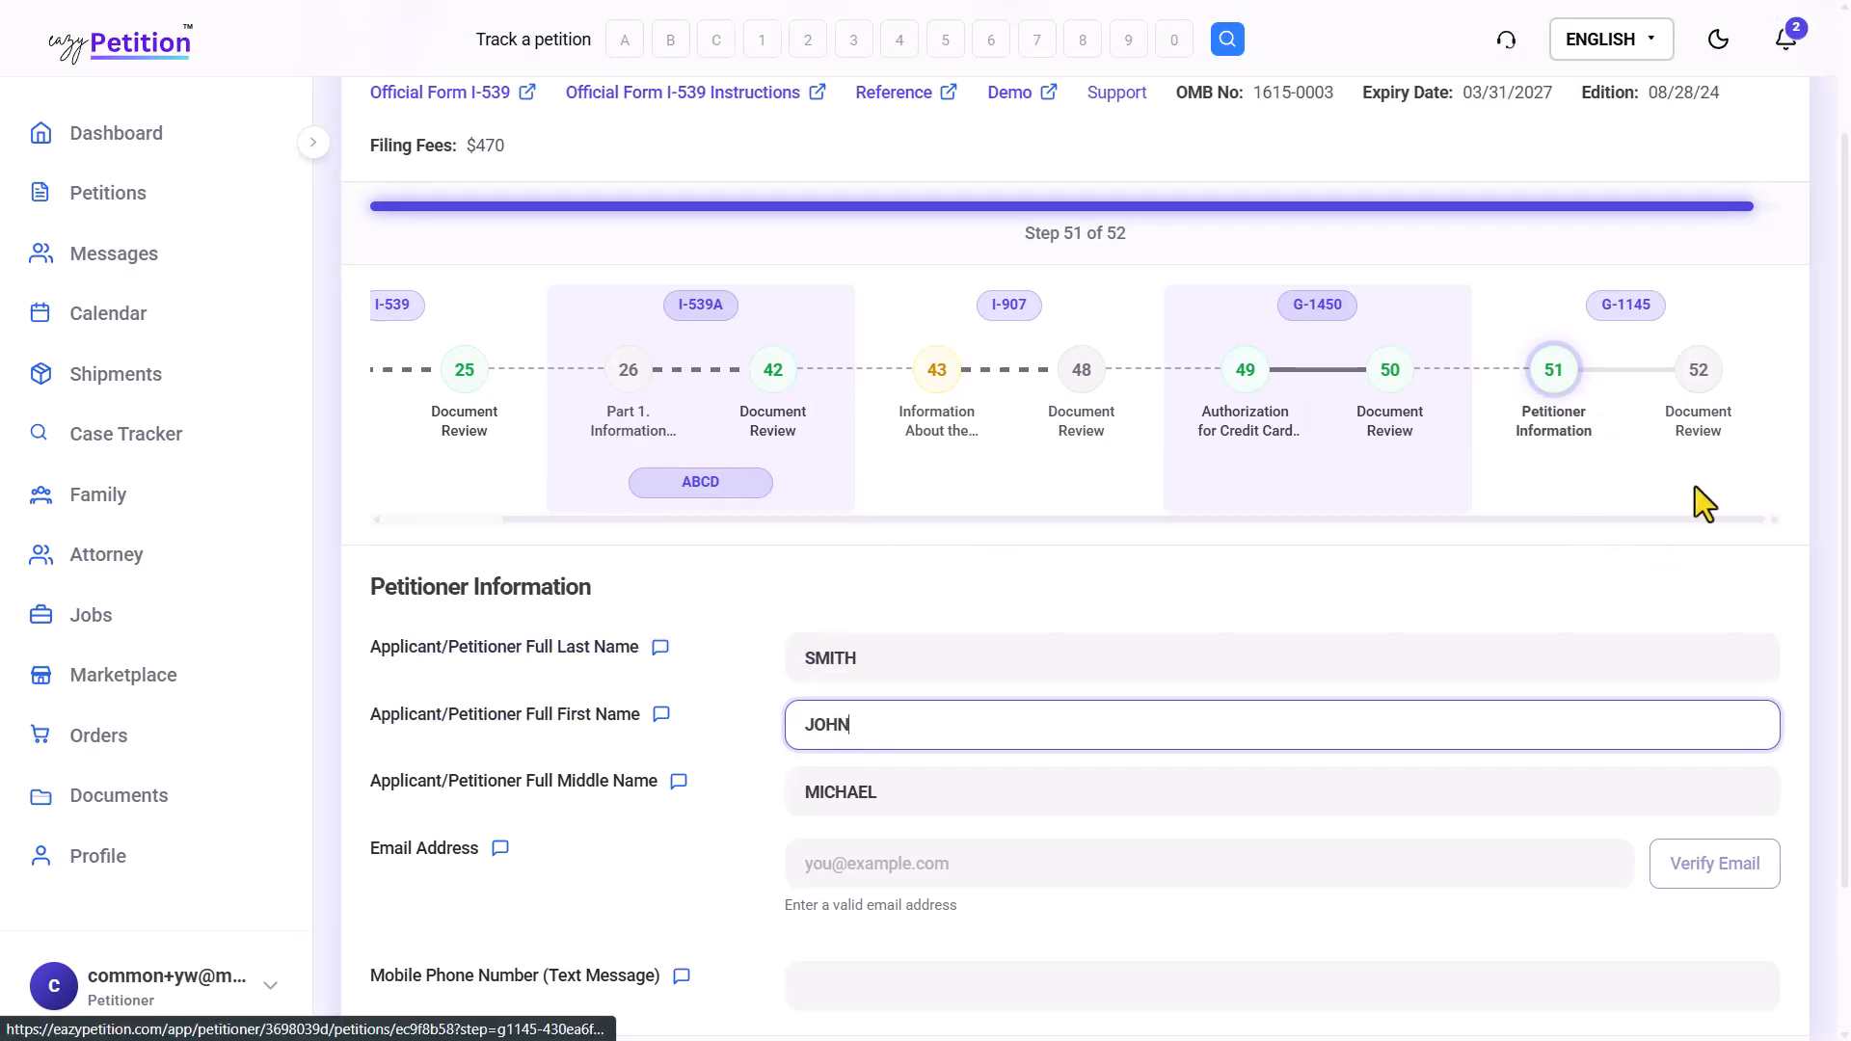
Look over the G-1145 Document Review and proceed to finalizing the petition
click(1695, 450)
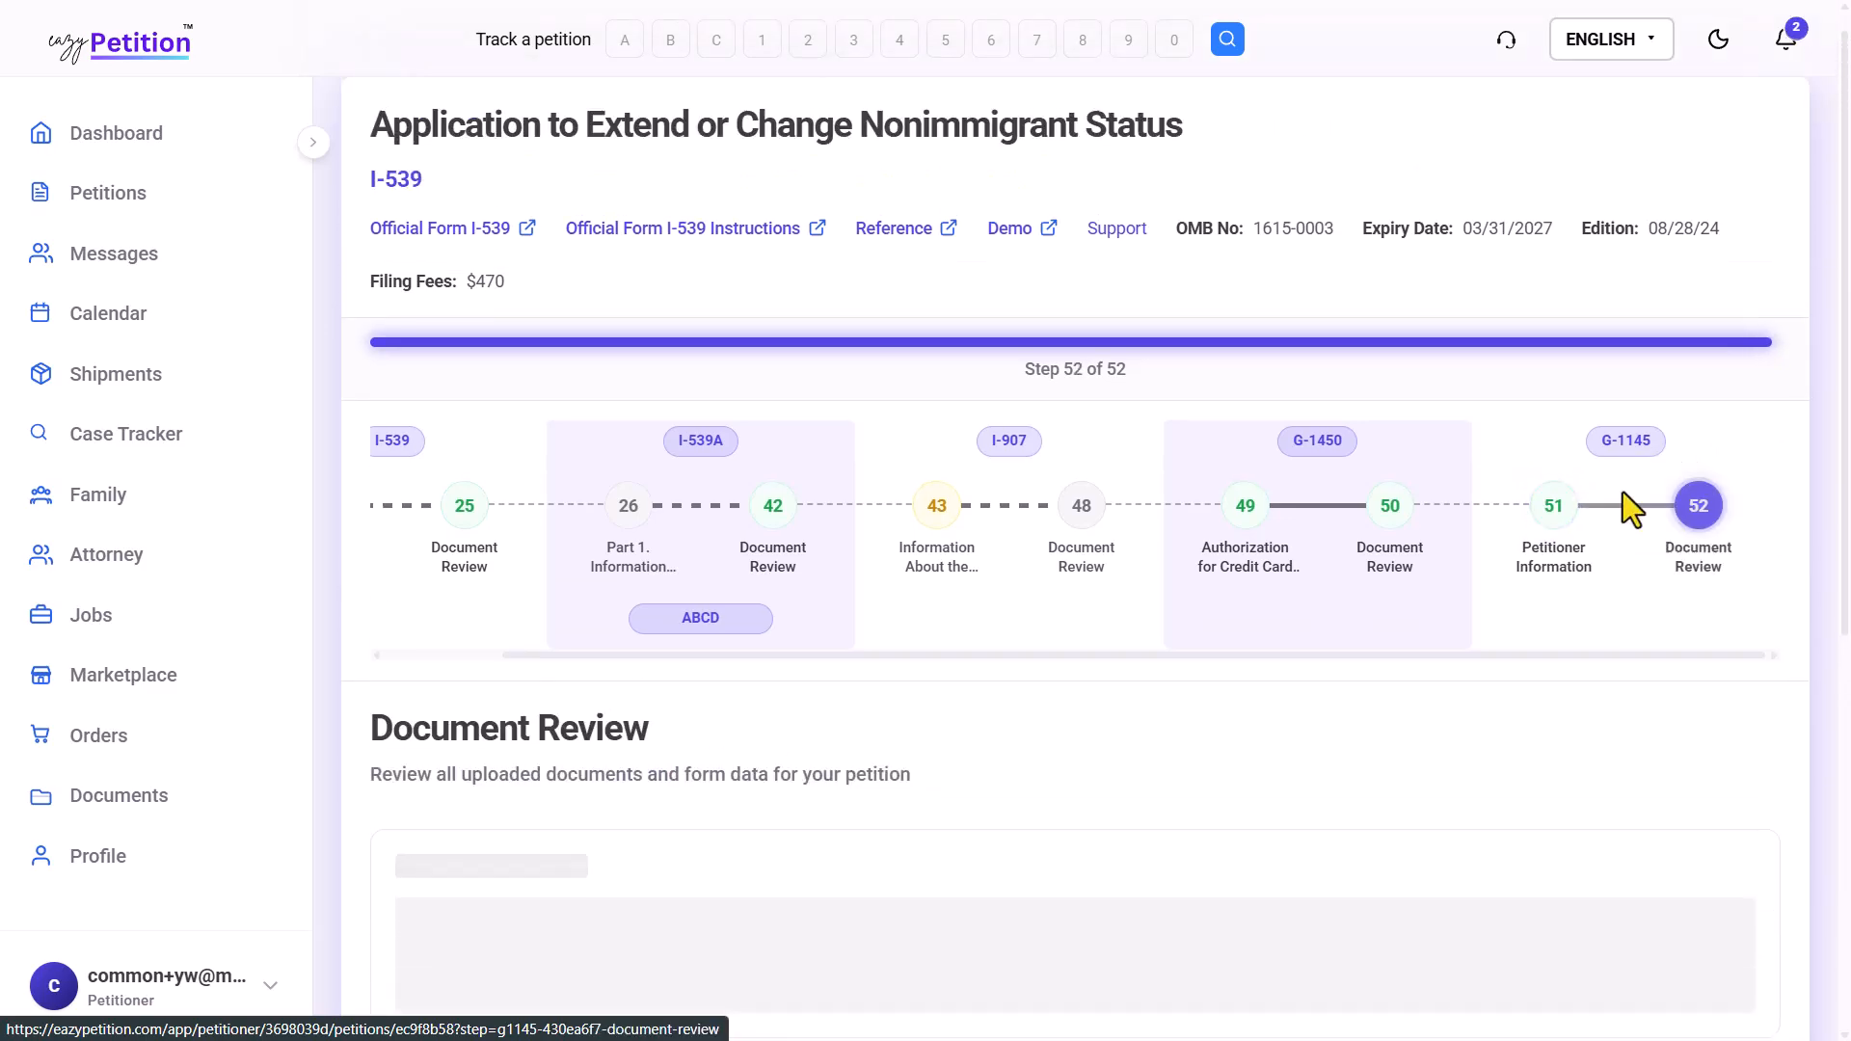
scroll(1492, 600, down, 8)
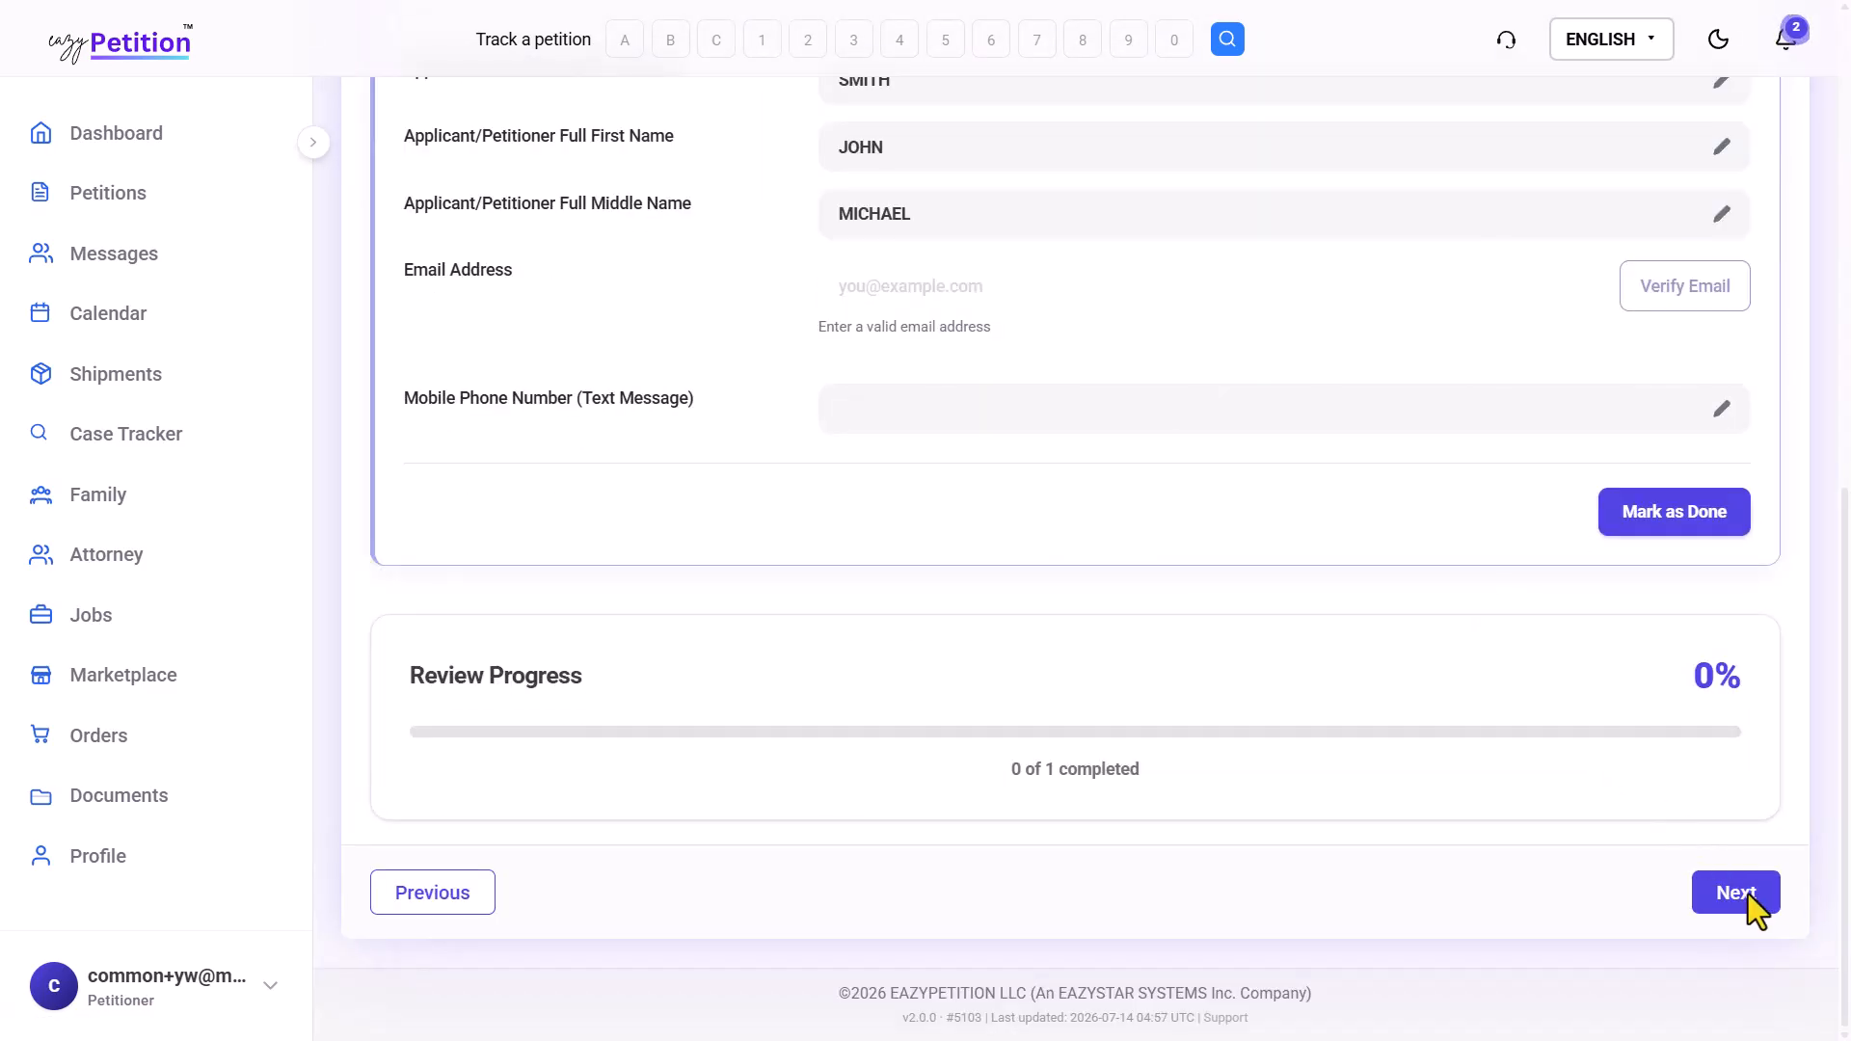
click(1749, 897)
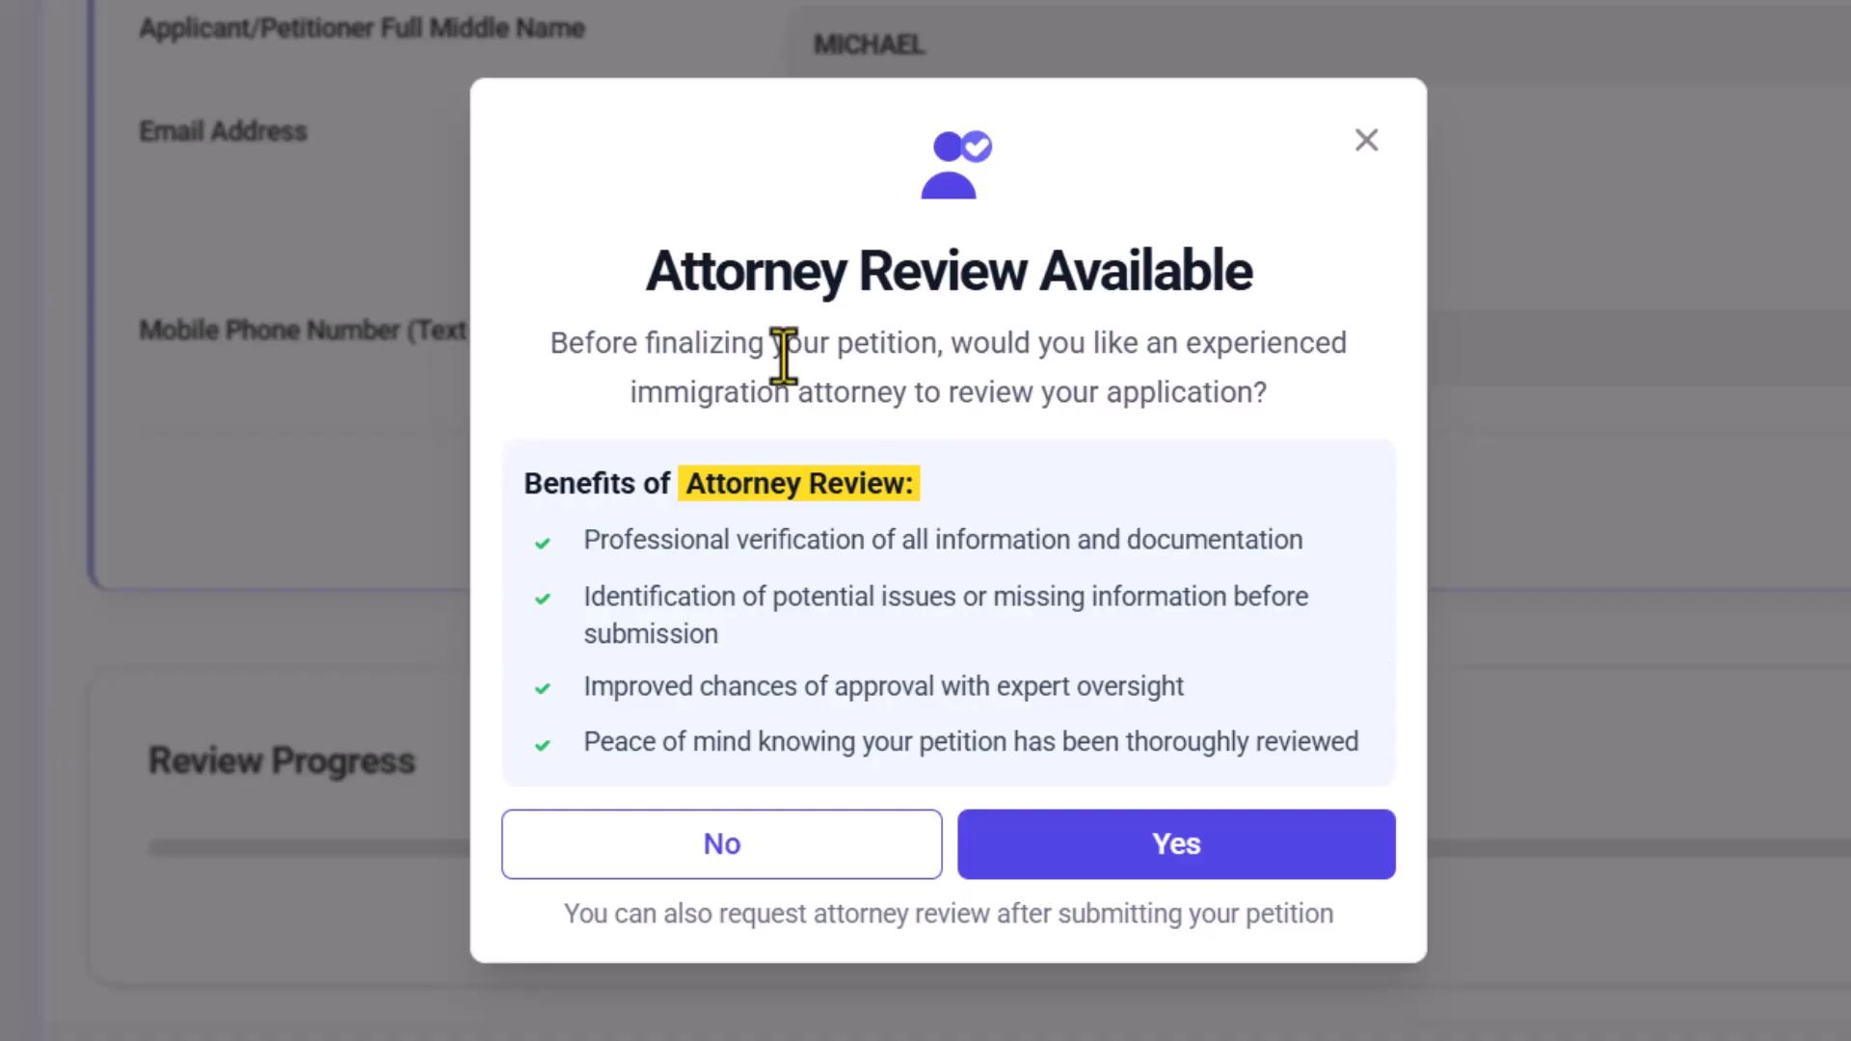
Read the Attorney Review Available offer and decline the attorney review
drag(645, 272, 1284, 270)
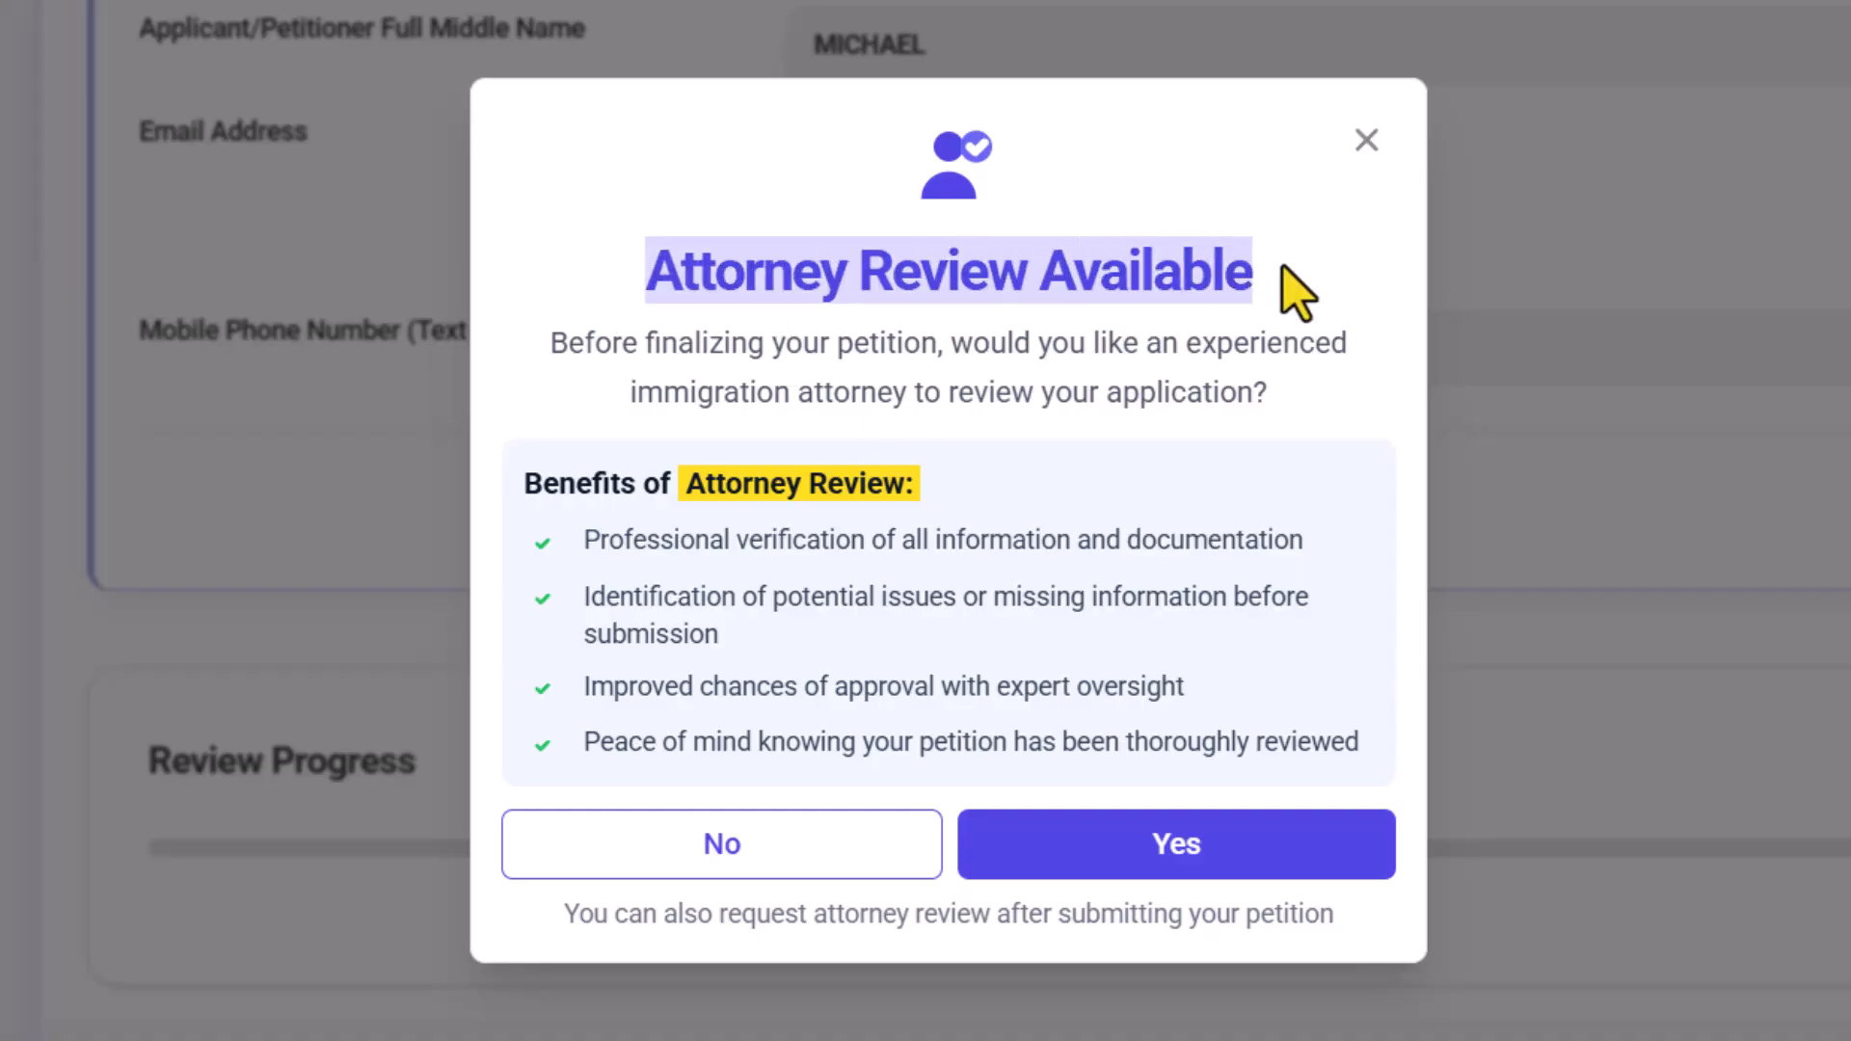
click(1285, 270)
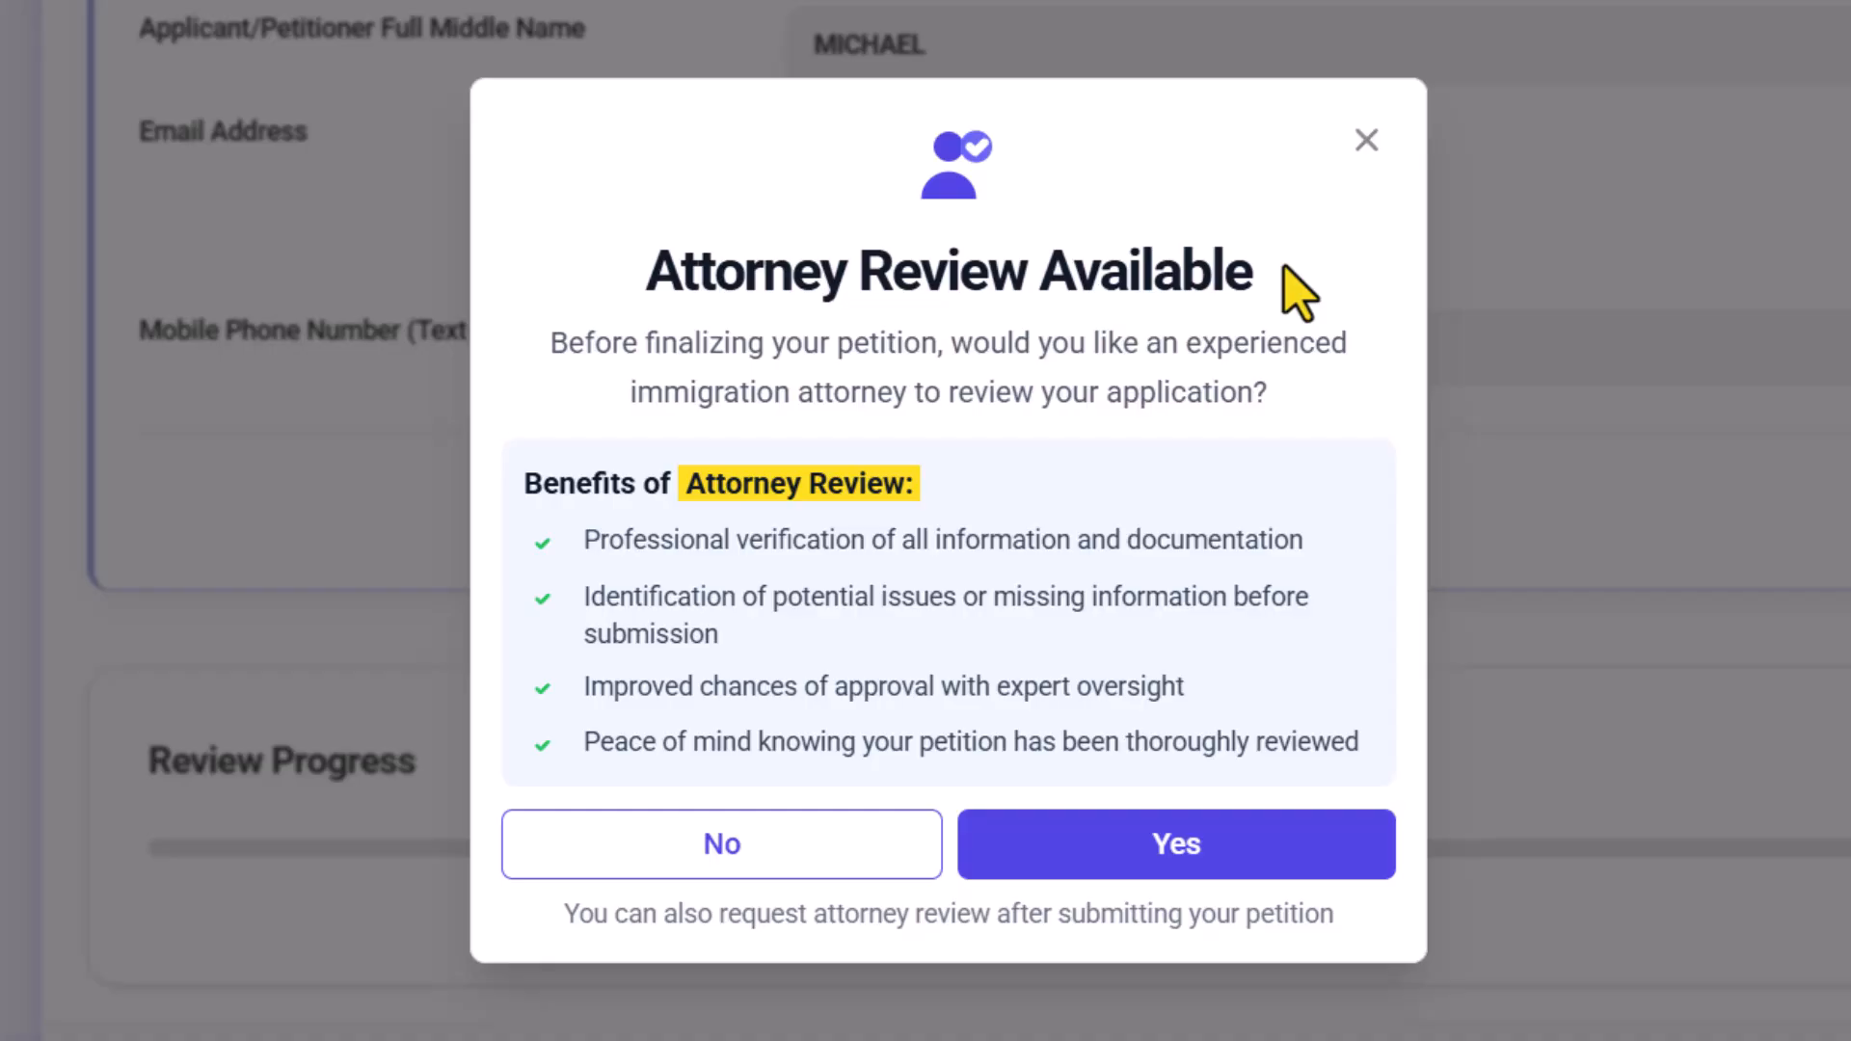
click(682, 843)
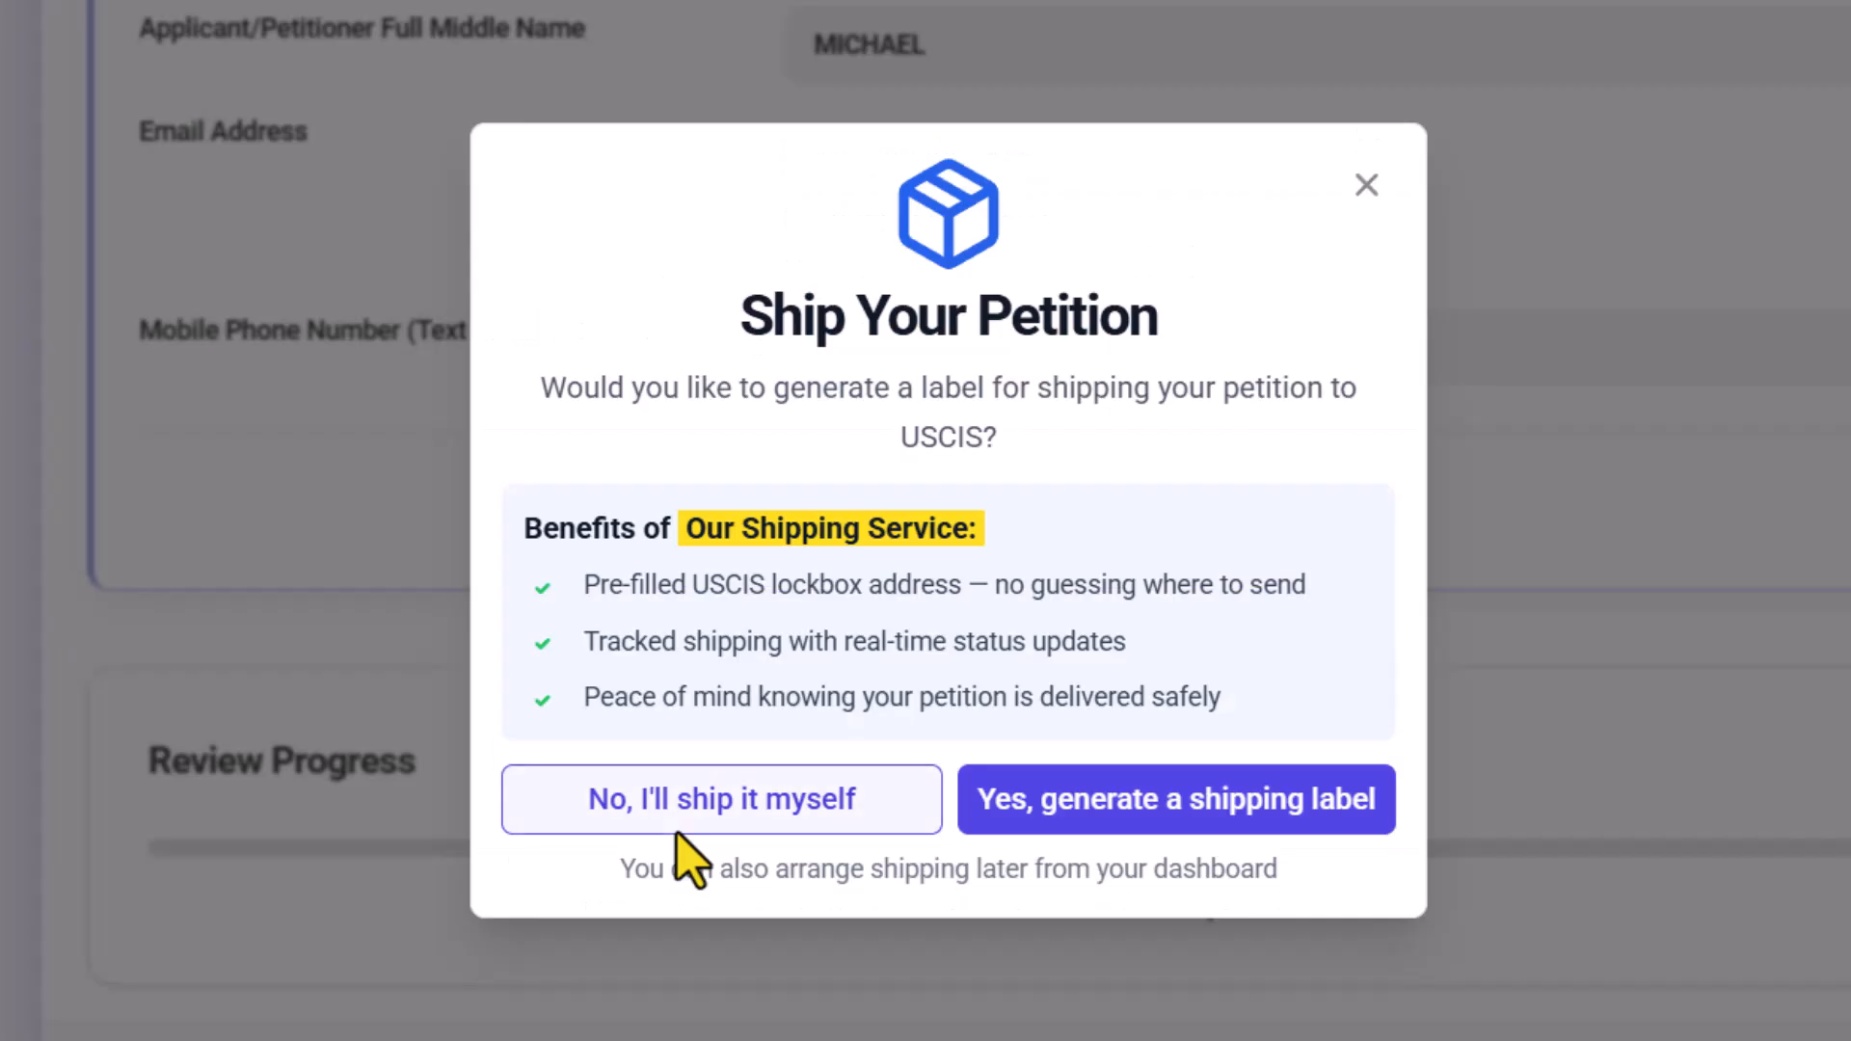
Read the Ship Your Petition offer and choose to ship the petition yourself instead of generating a label
drag(745, 328, 1153, 302)
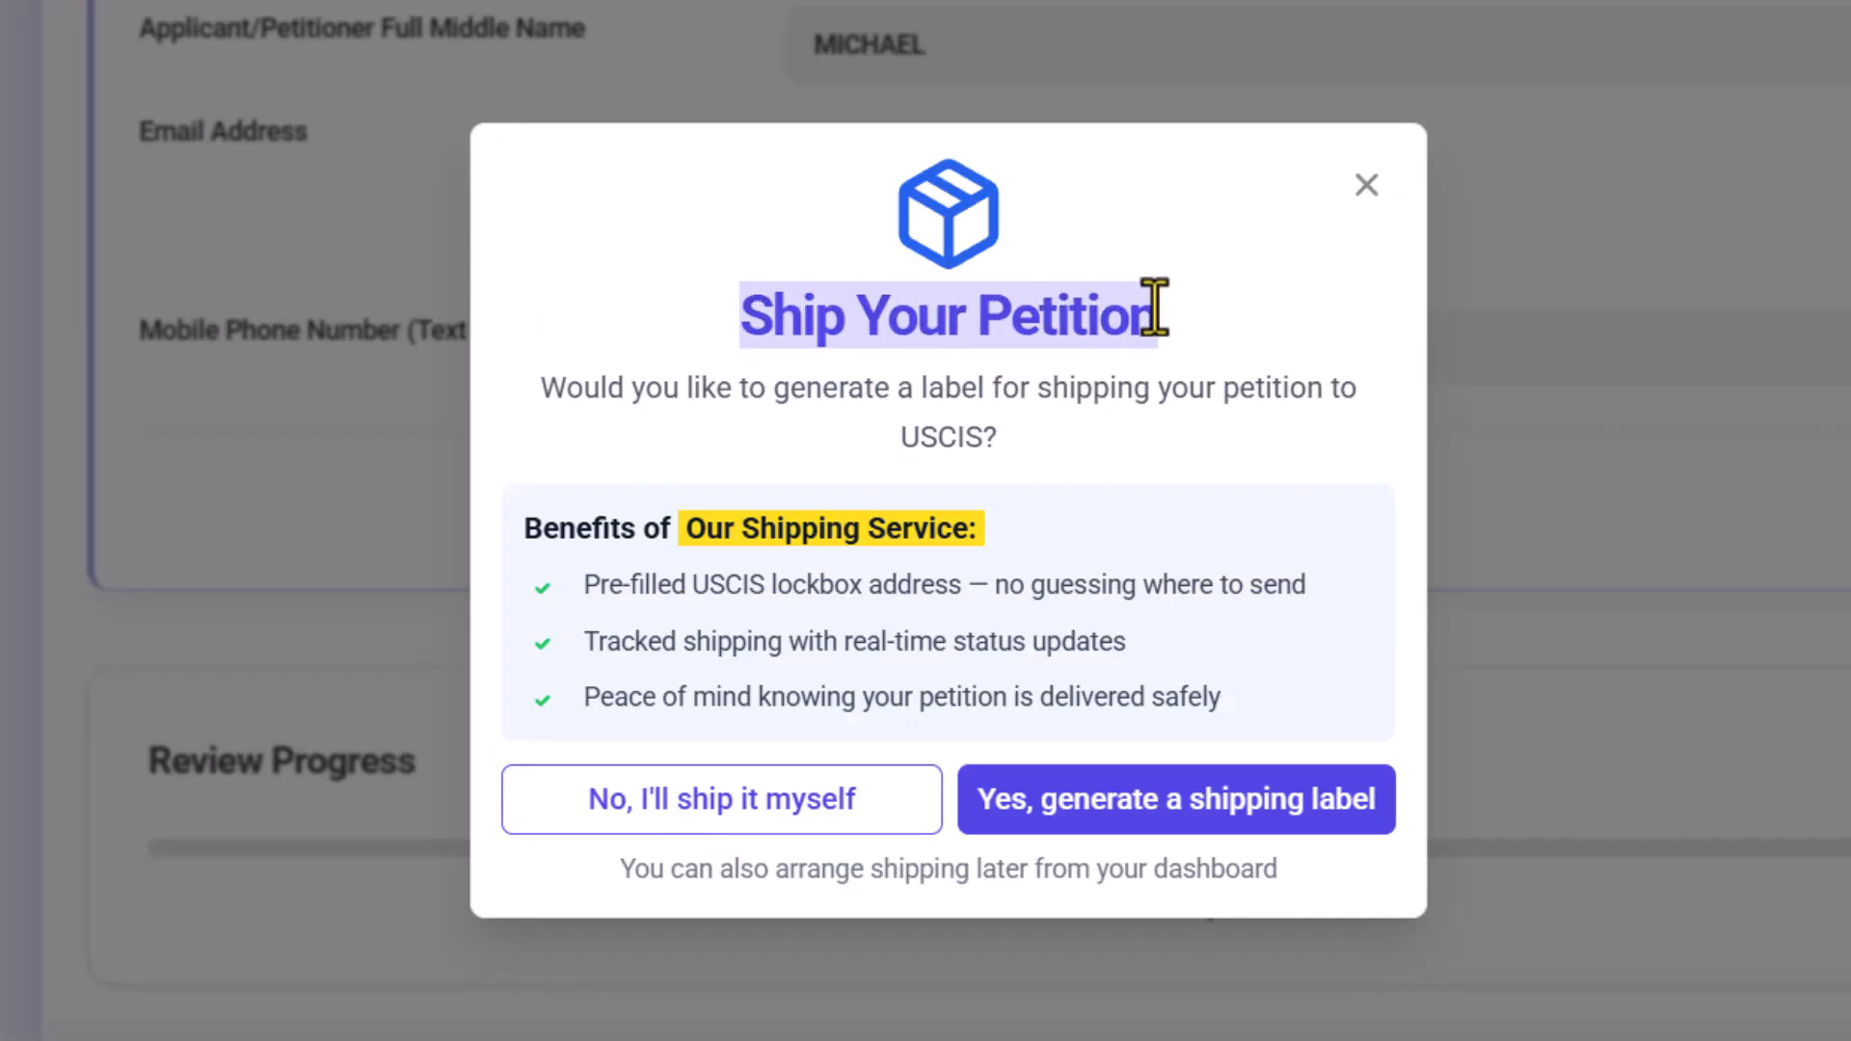
click(1156, 309)
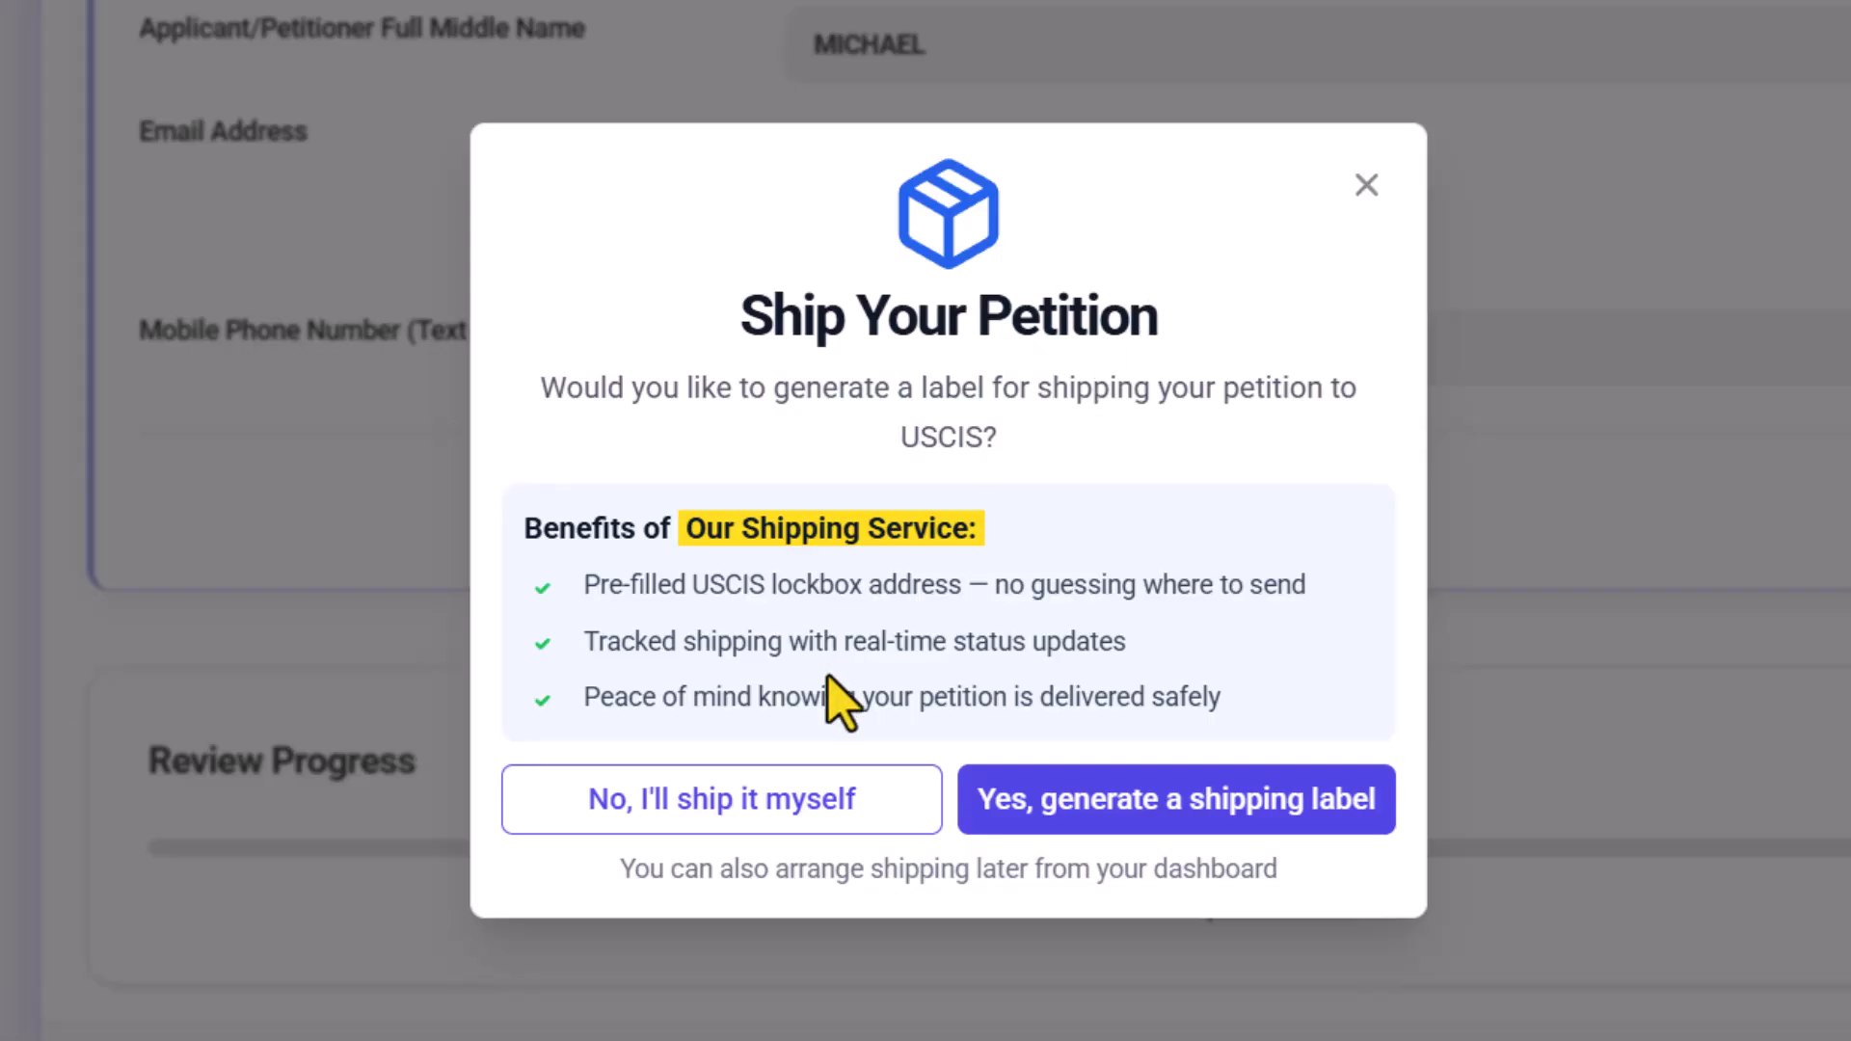
click(743, 799)
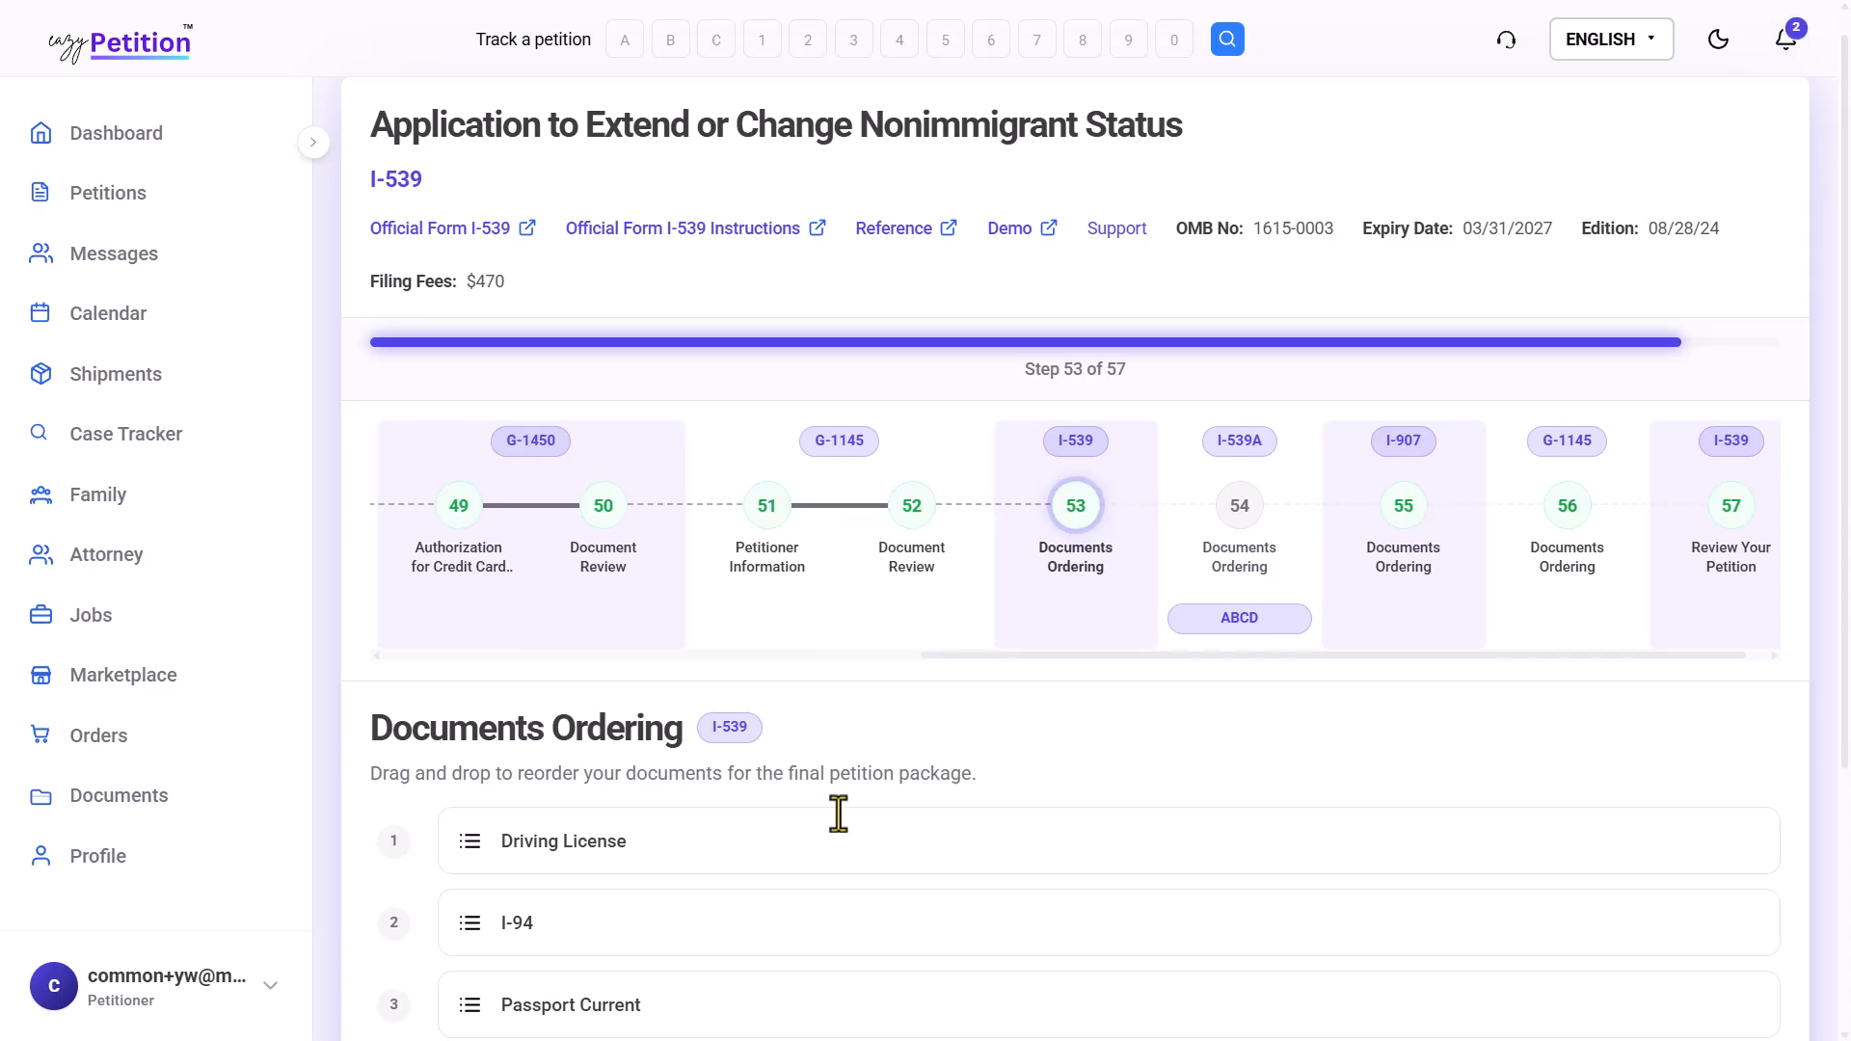
Reorder the I-539 documents as Passport Current, Passport Used For Most Recent Entry, Driving License, then I-94
scroll(839, 814, down, 4)
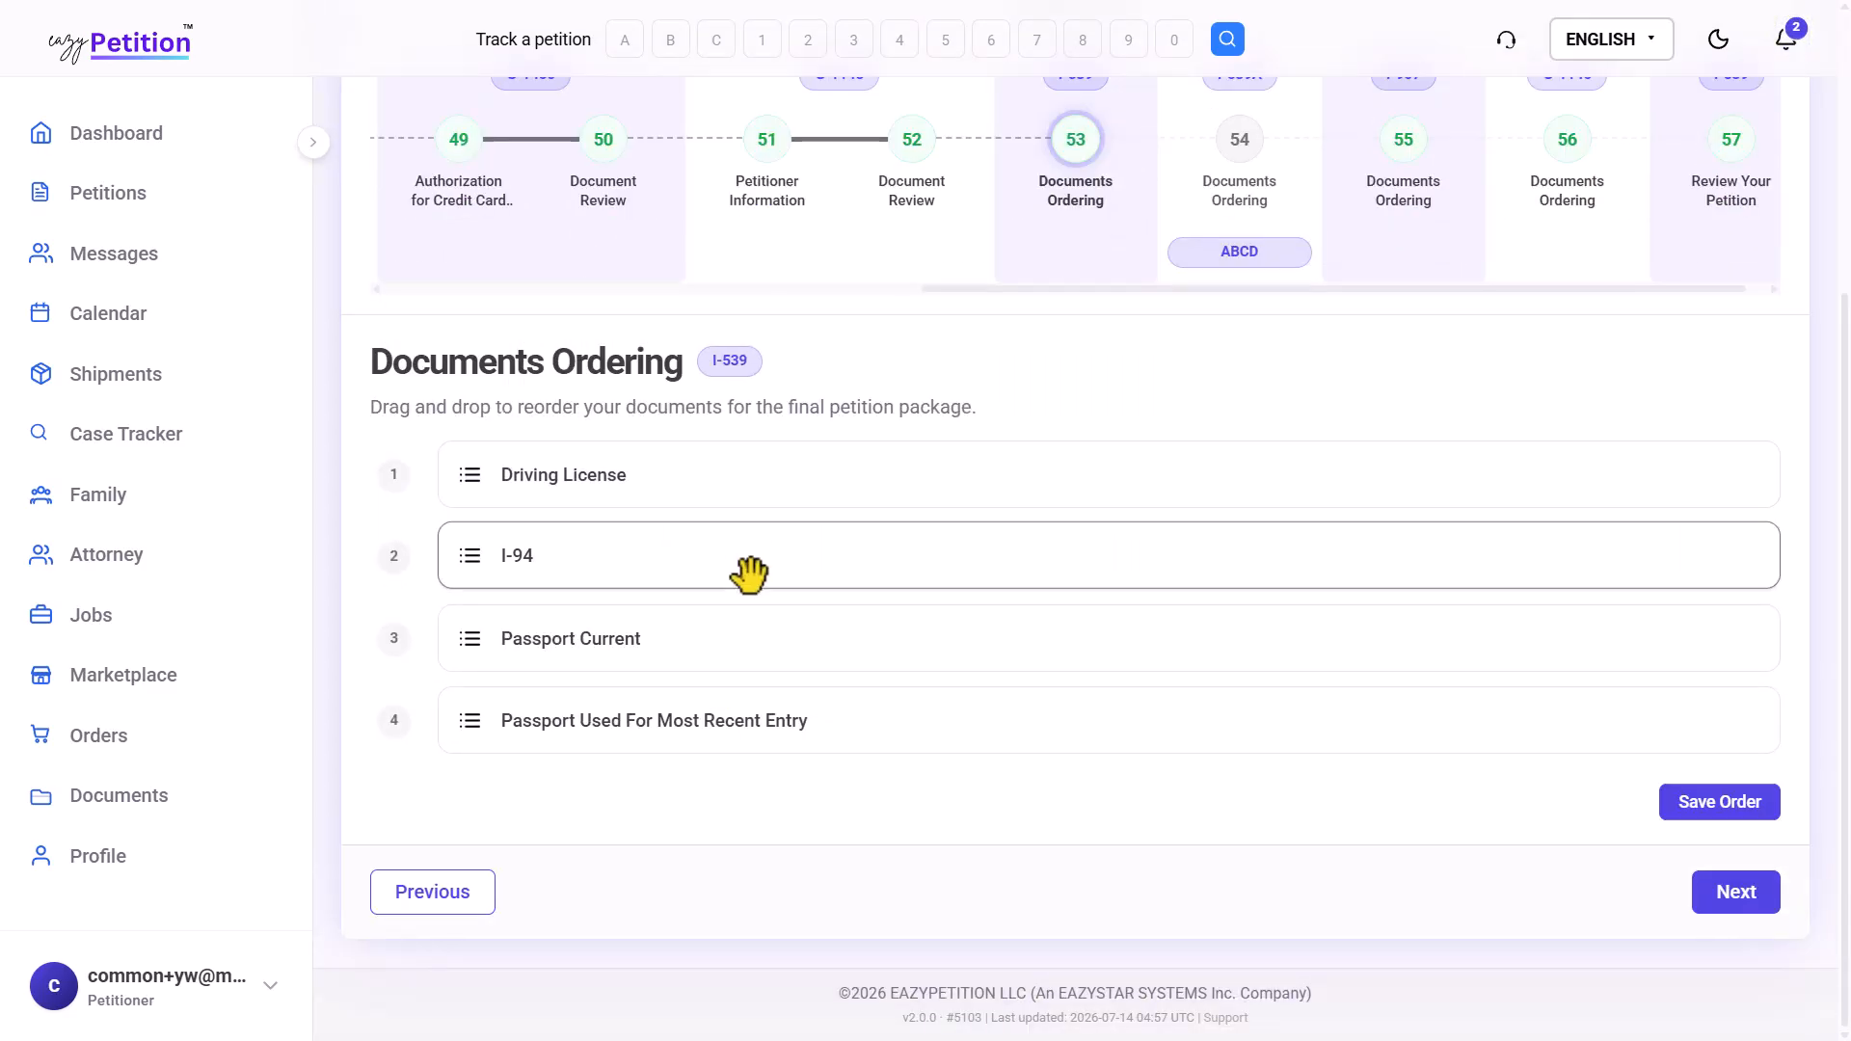
drag(748, 615, 756, 508)
drag(810, 722, 996, 575)
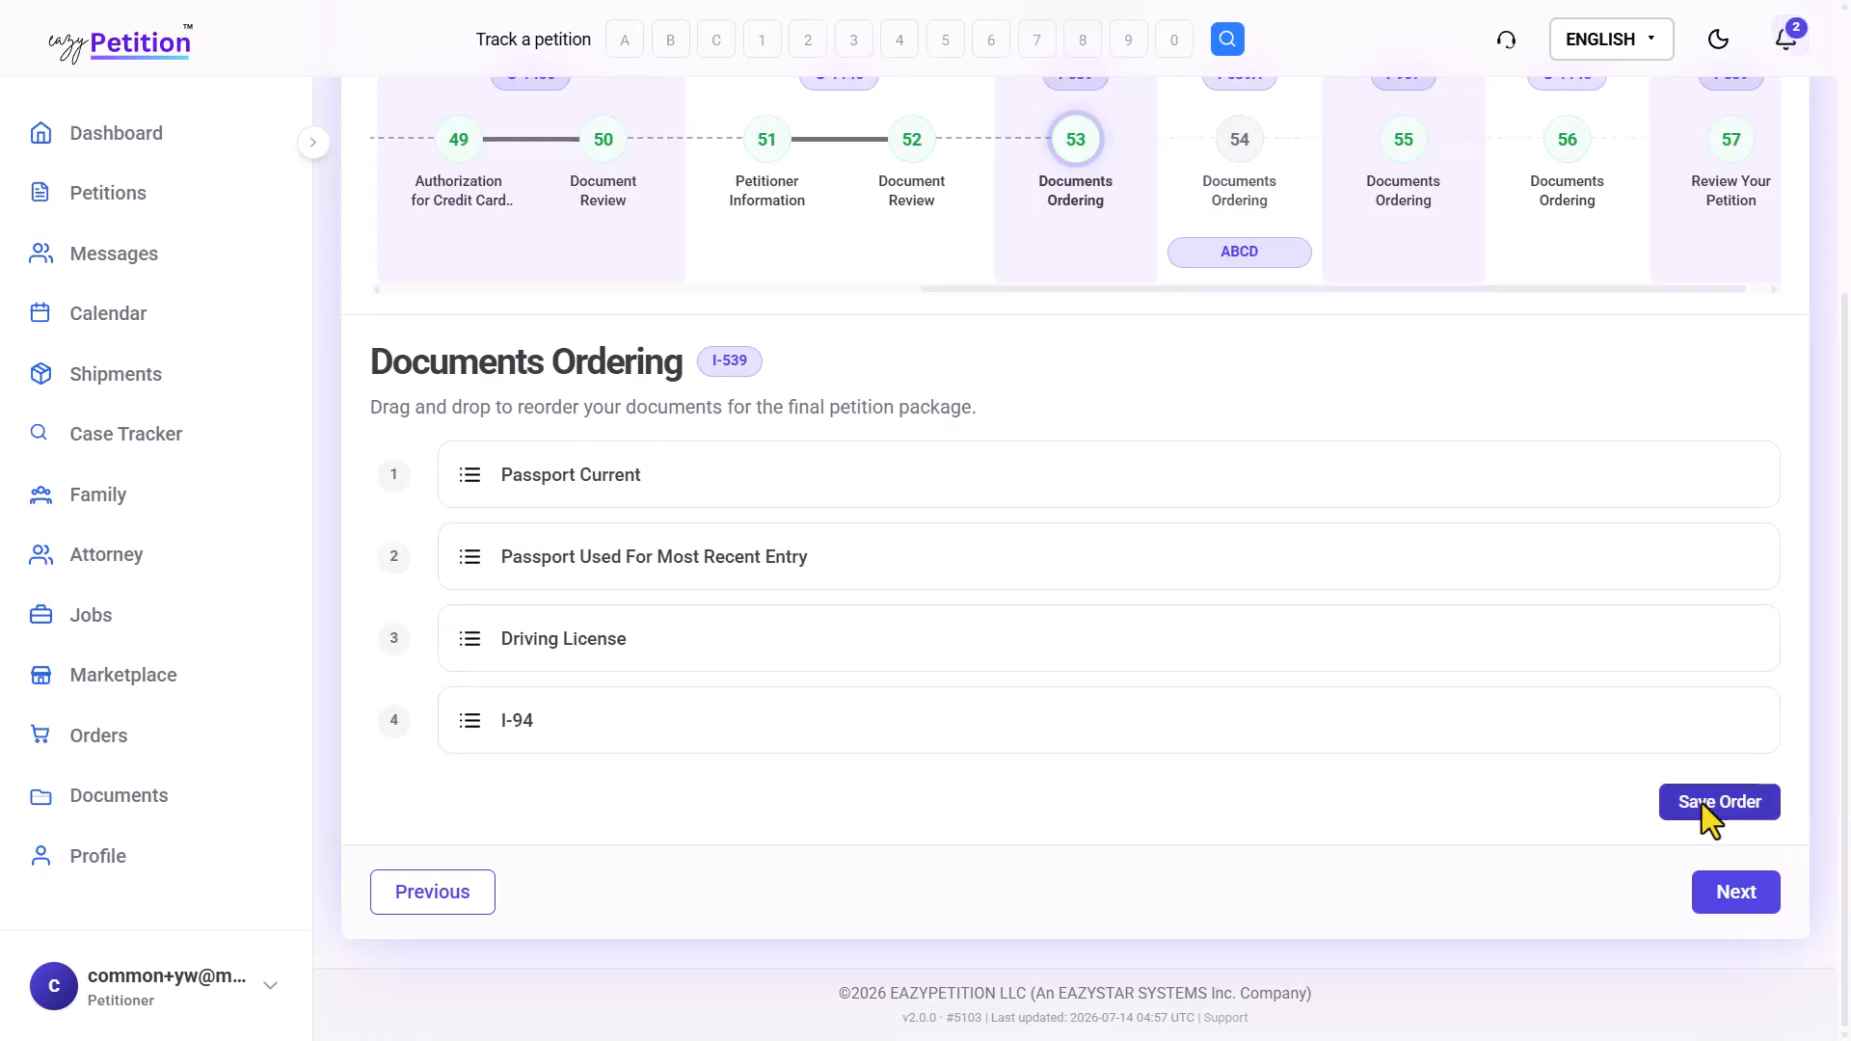
Go to the final Review Your Petition step and look through the preview of the filled petition
scroll(1703, 802, up, 3)
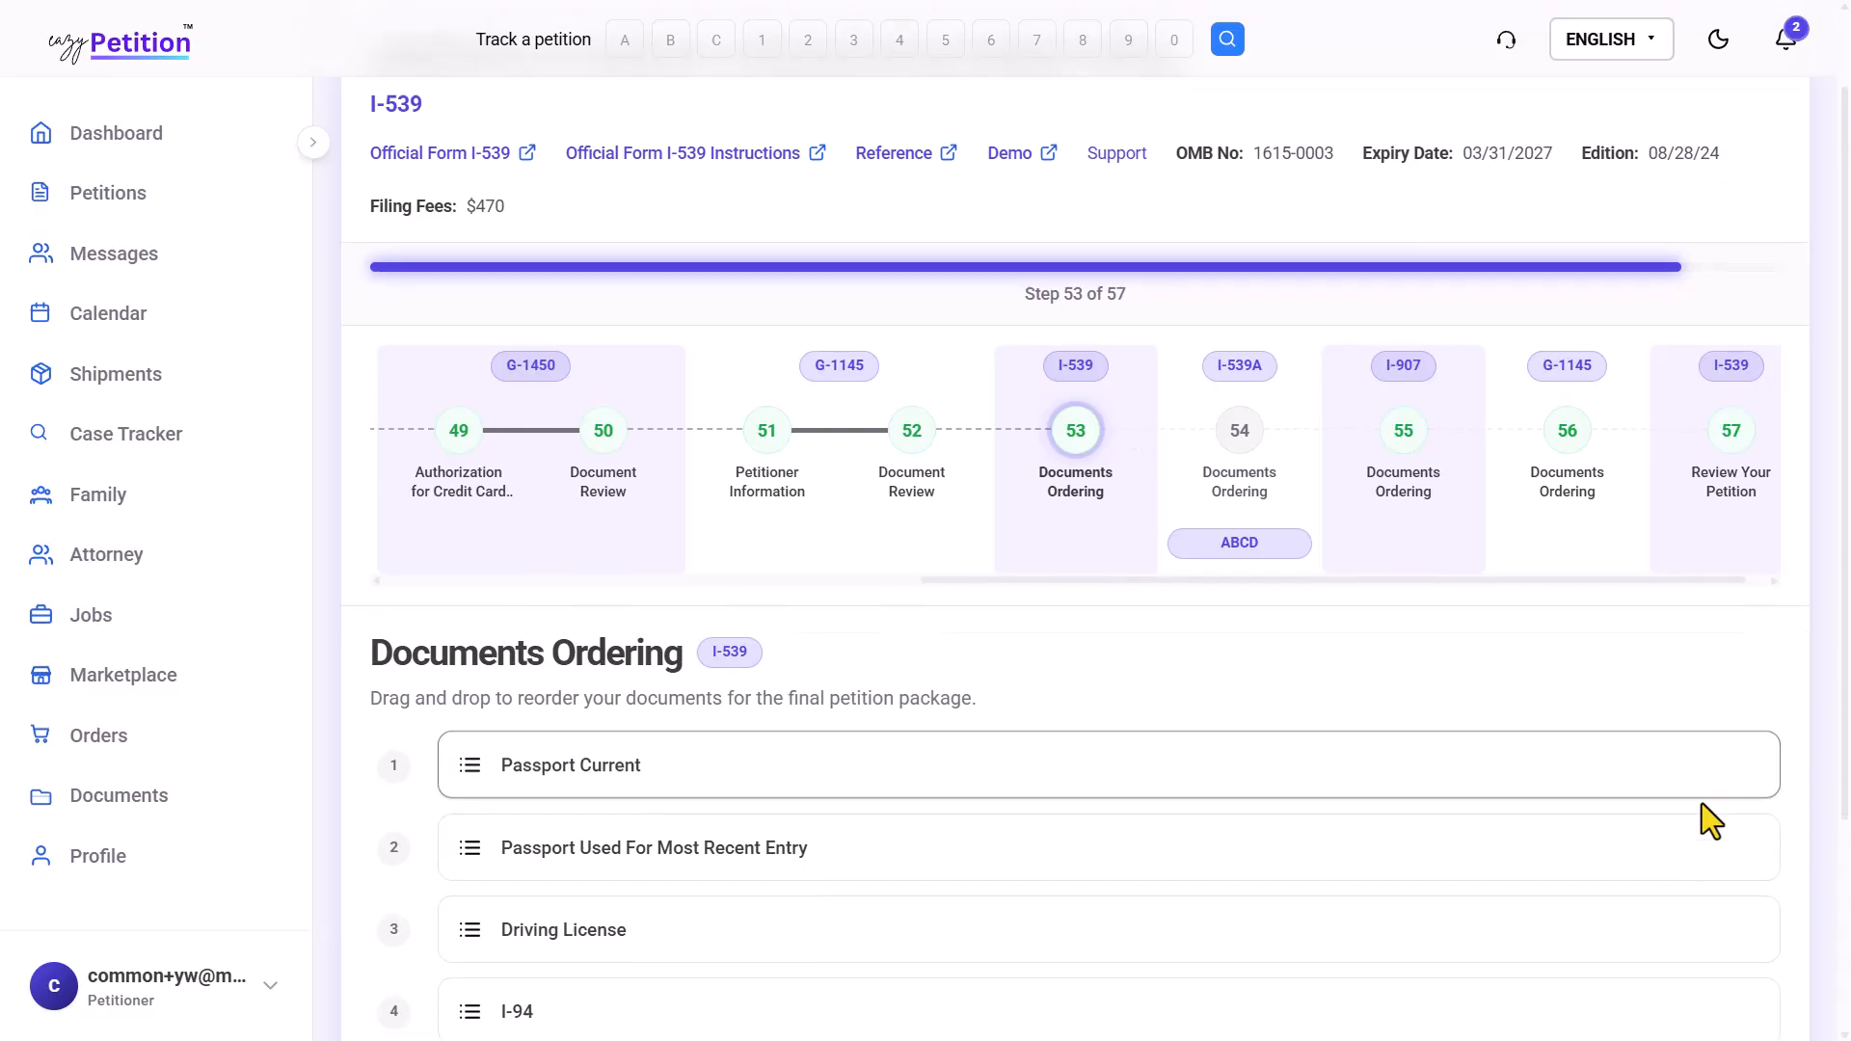
click(1717, 451)
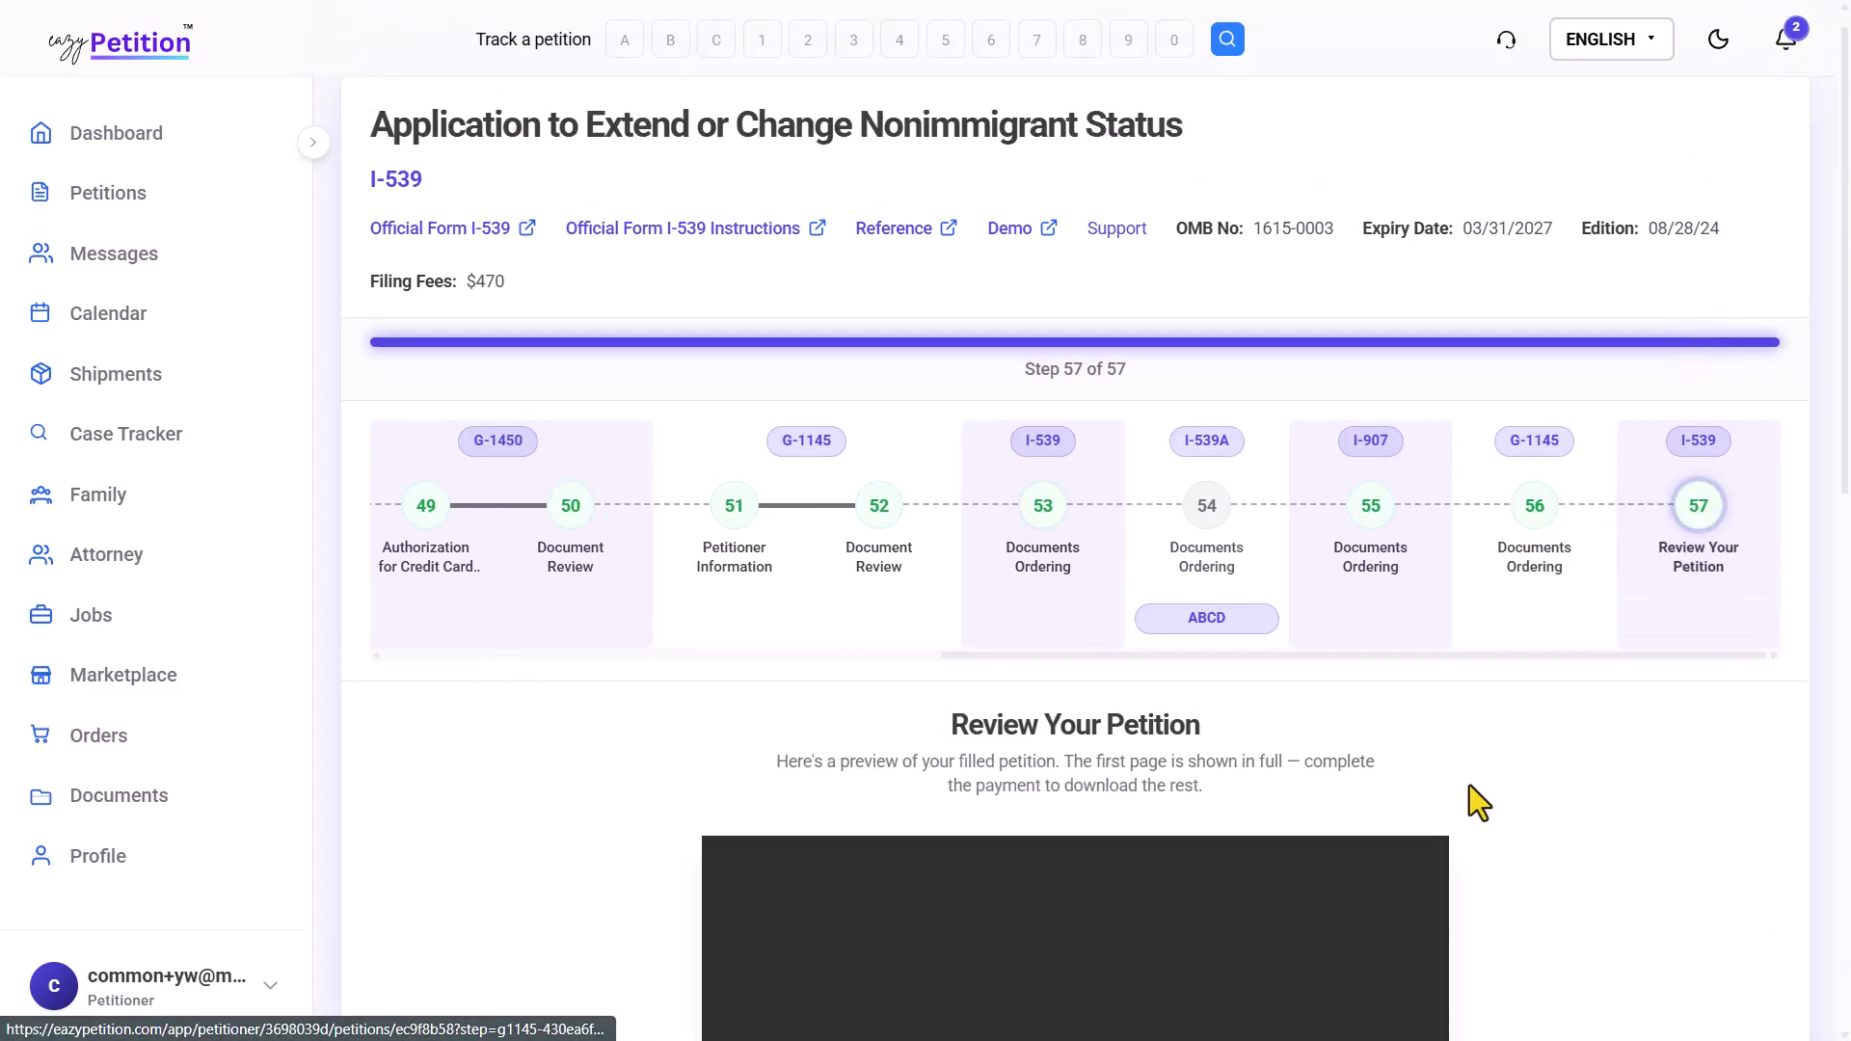
scroll(1469, 785, down, 3)
scroll(1470, 785, down, 2)
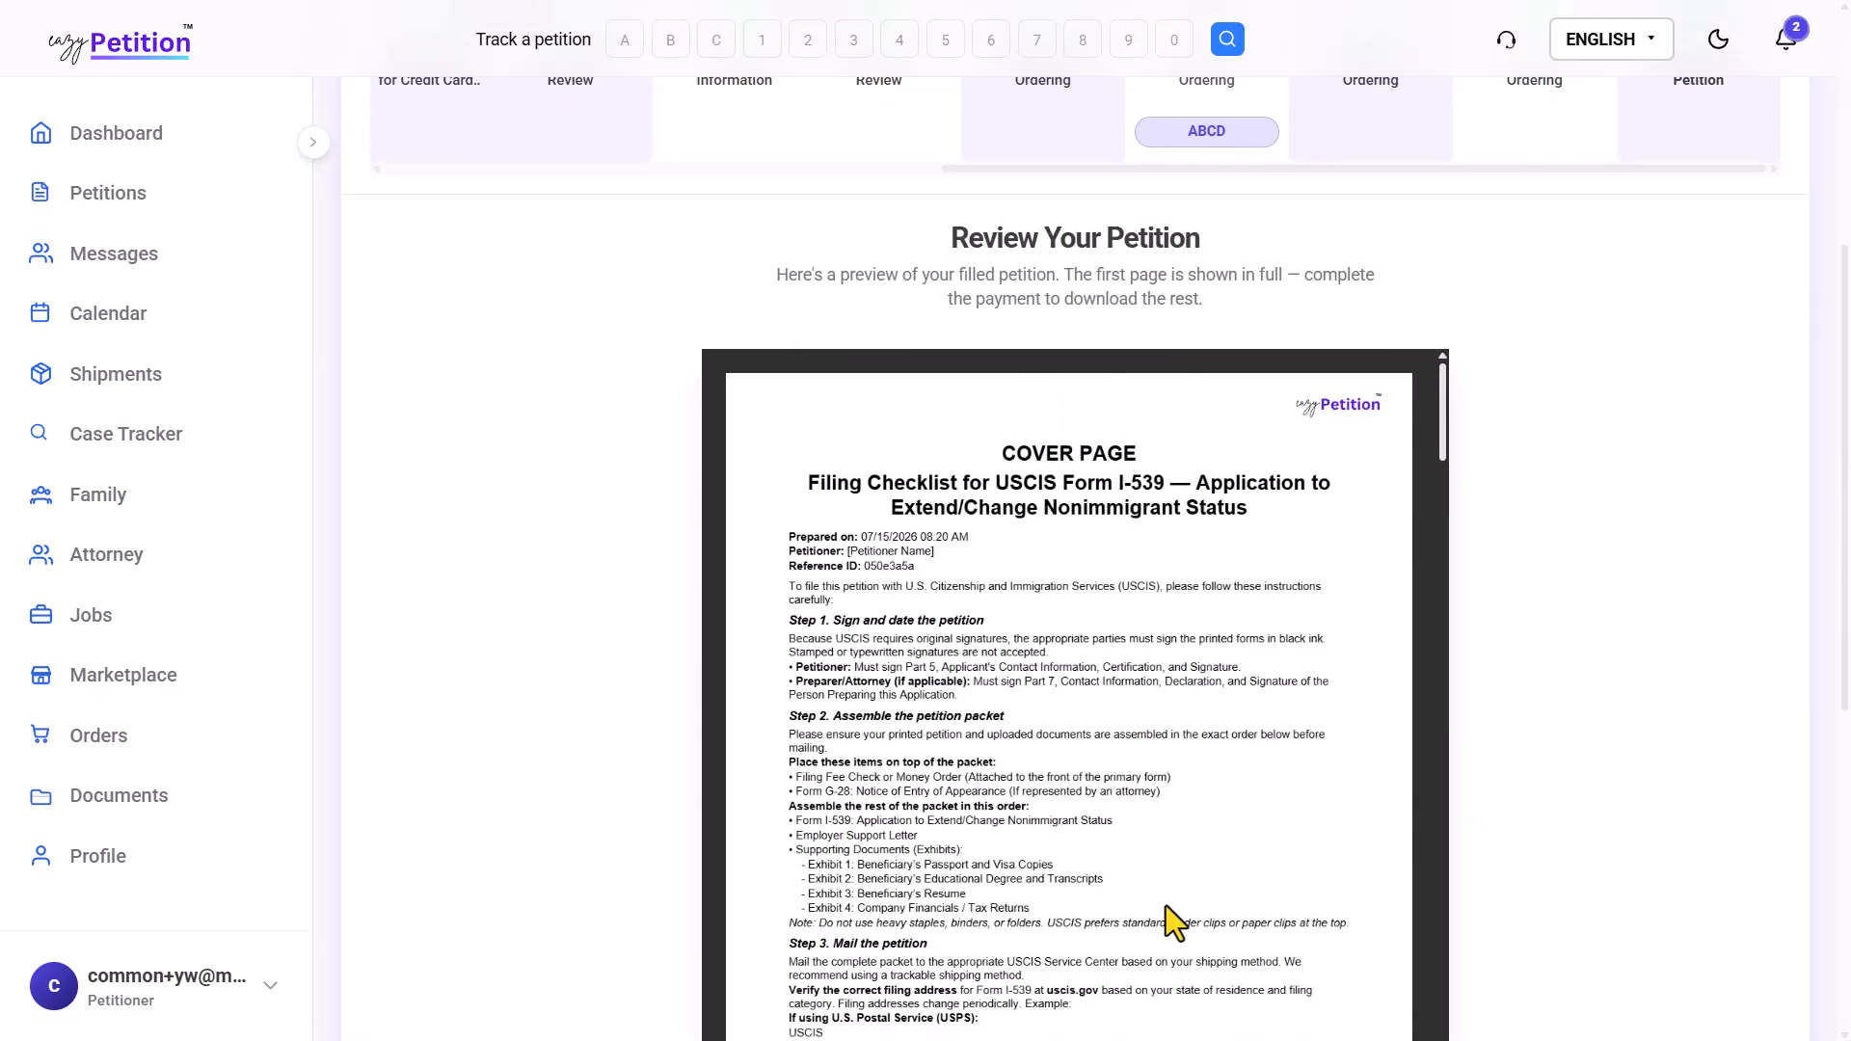
scroll(1166, 906, down, 5)
scroll(1166, 905, down, 4)
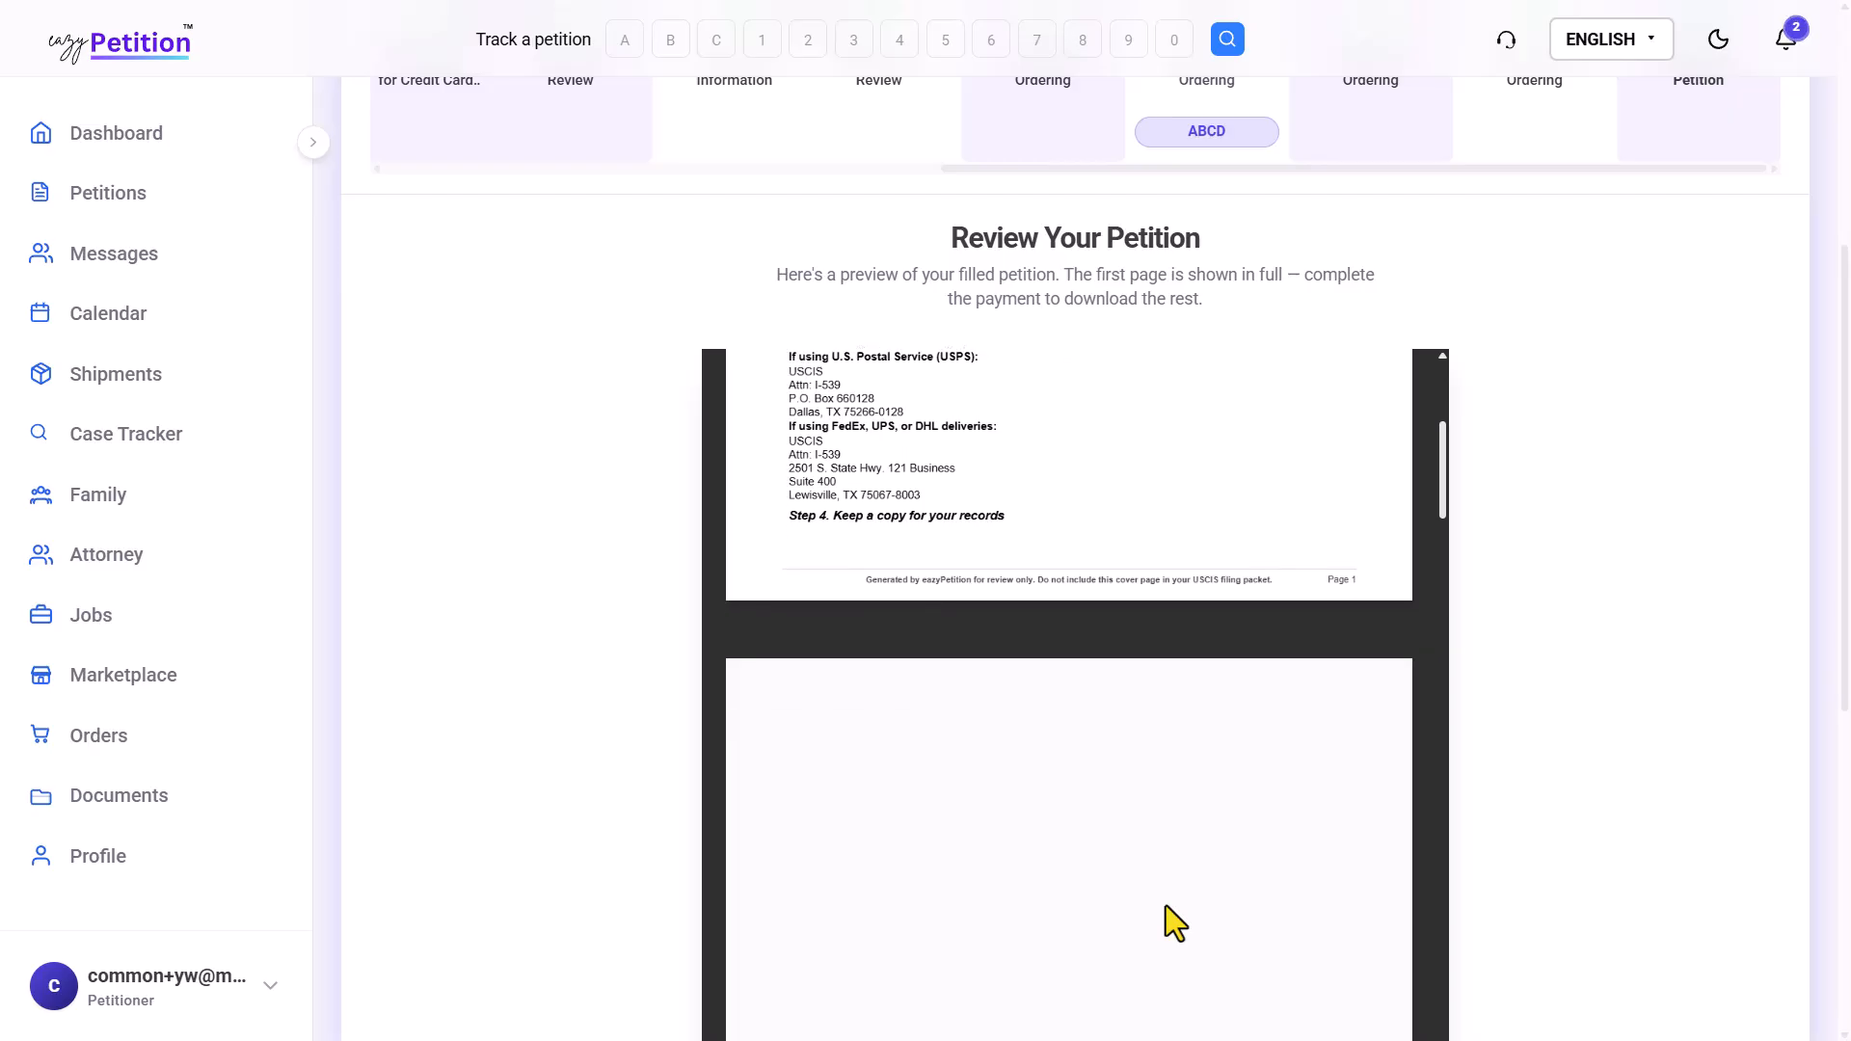
scroll(1211, 617, down, 5)
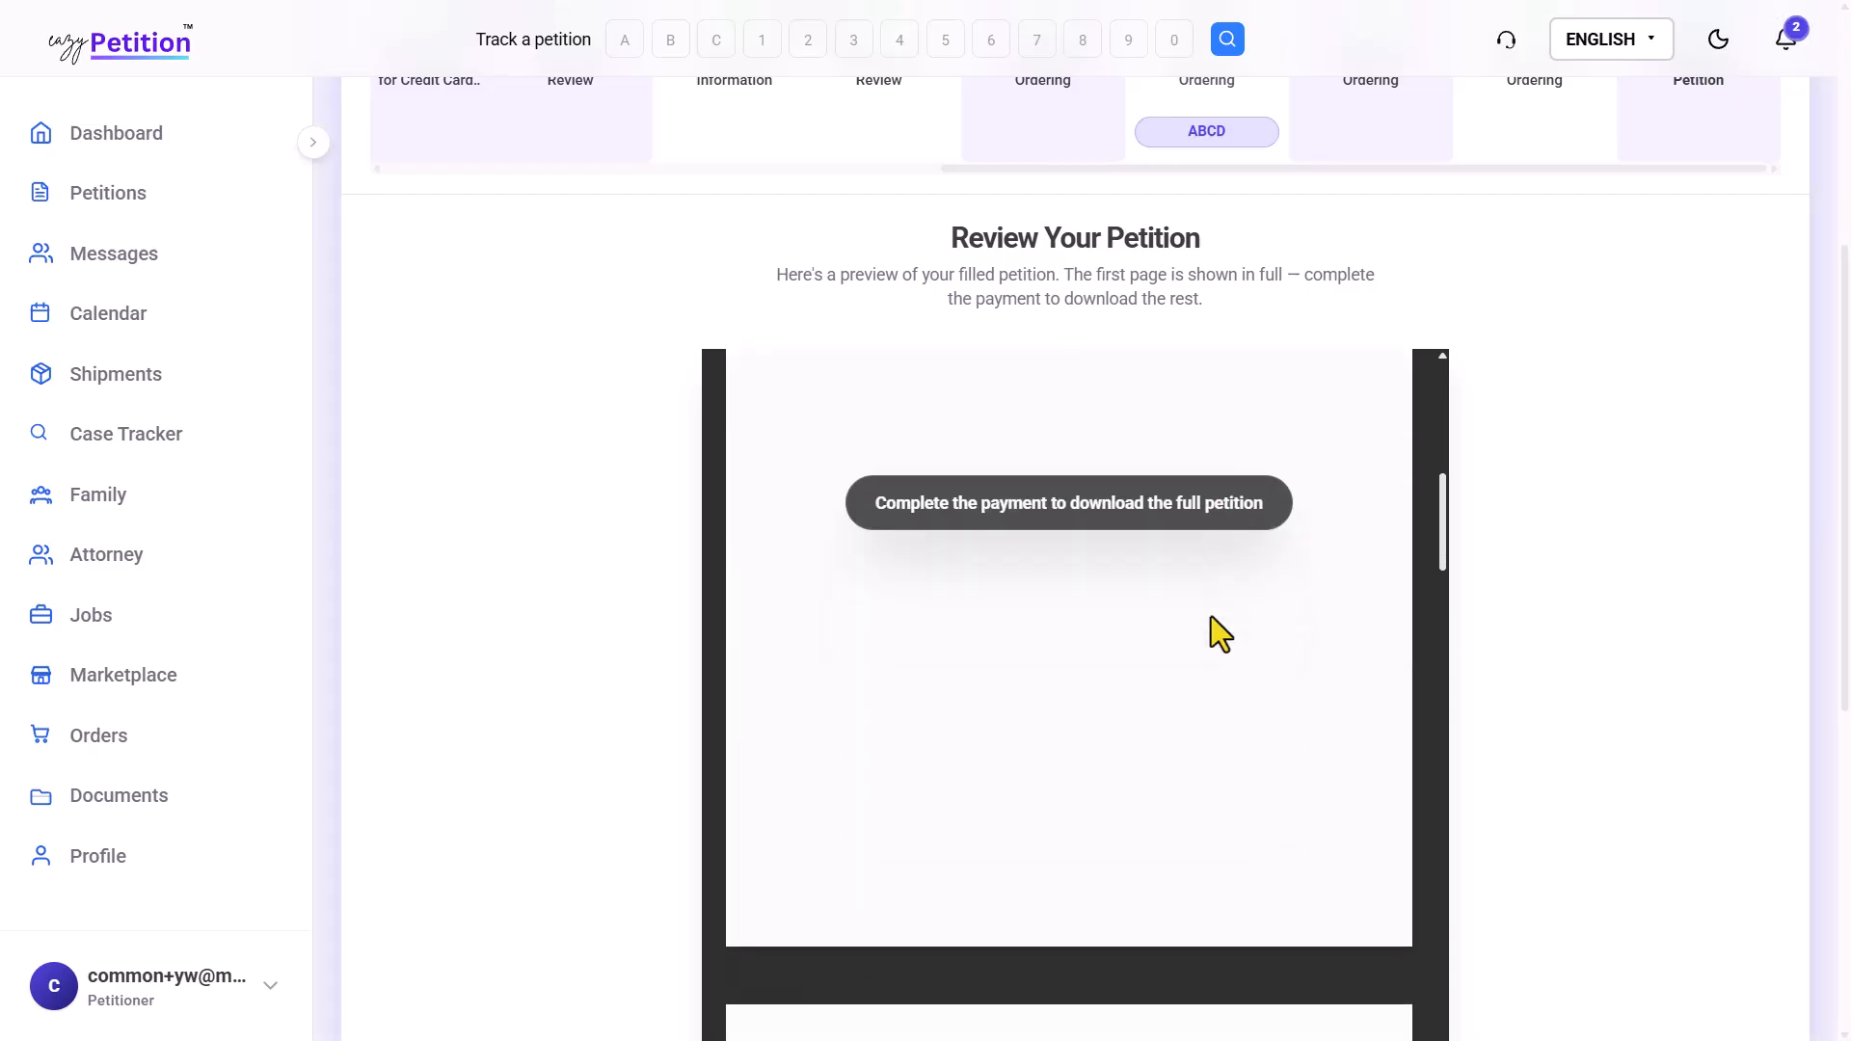
scroll(1462, 640, down, 1)
scroll(1175, 704, down, 8)
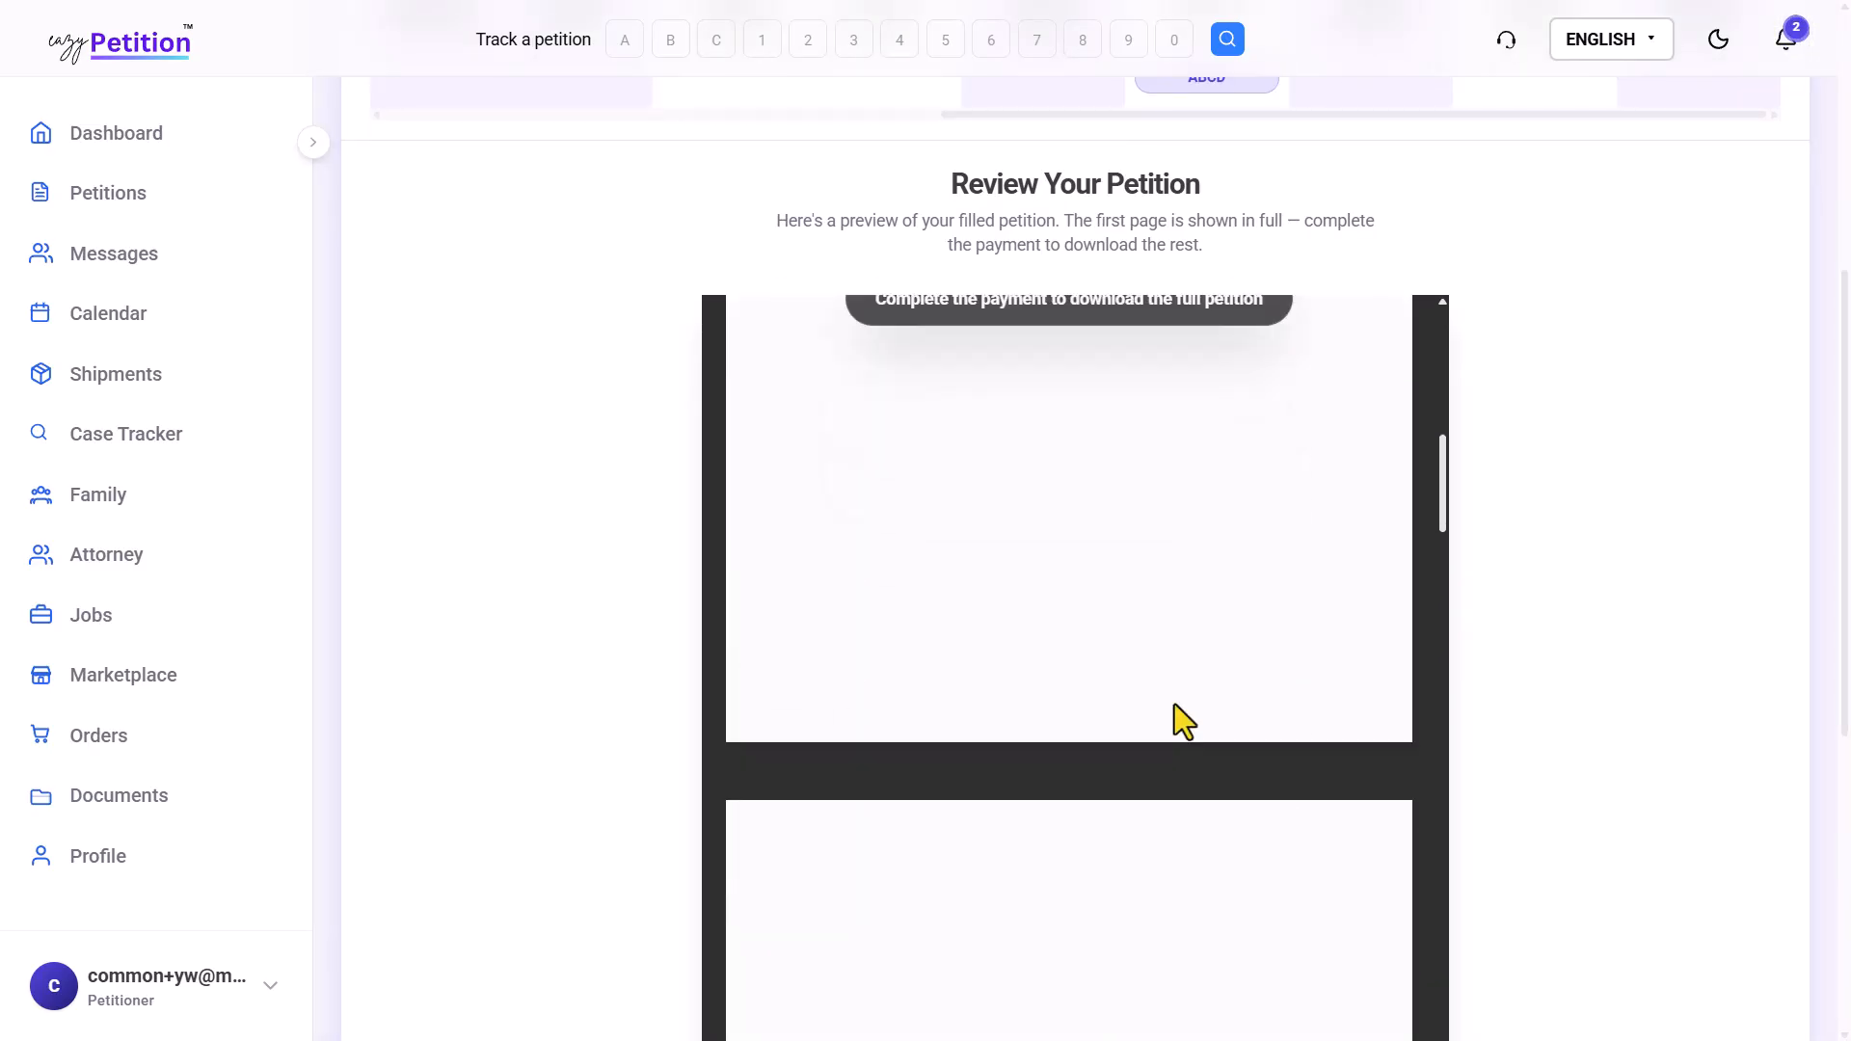
scroll(1175, 704, down, 3)
scroll(1529, 685, down, 5)
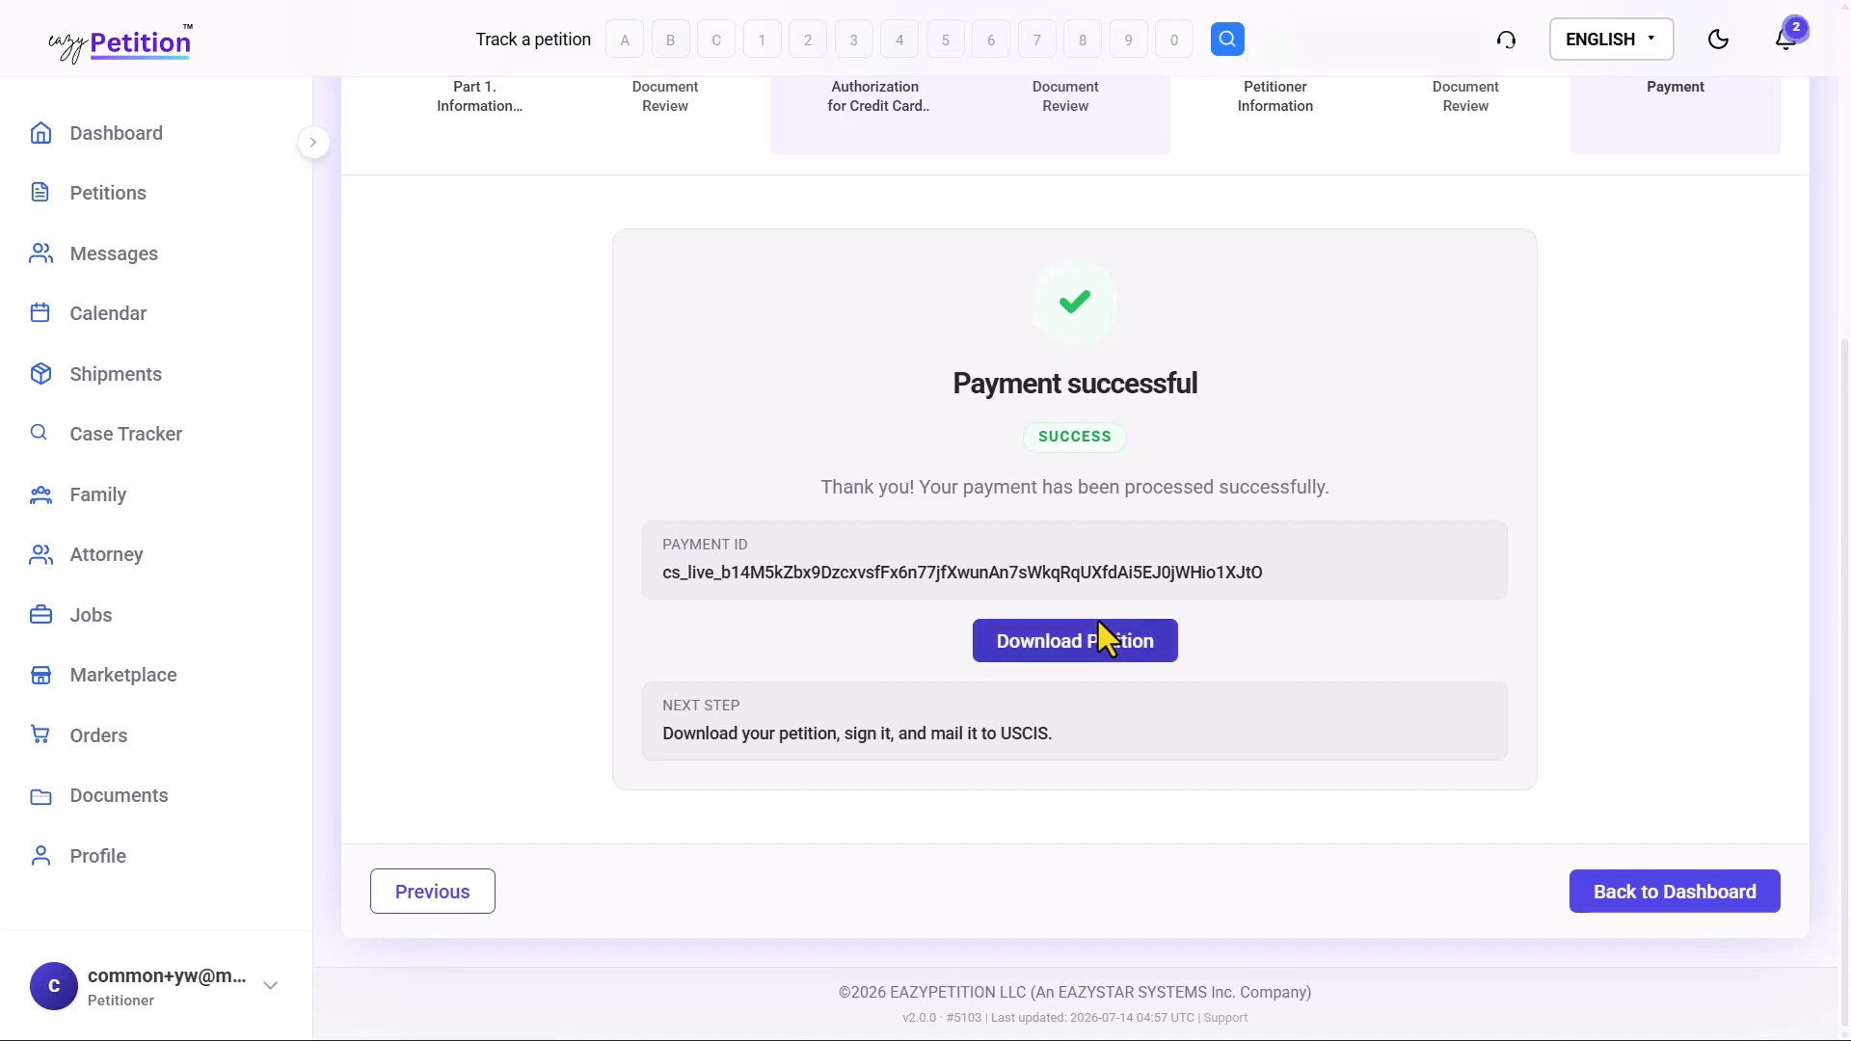
Download the petition package and read through its filing checklist cover page and the filled Form I-539 pages
click(1084, 645)
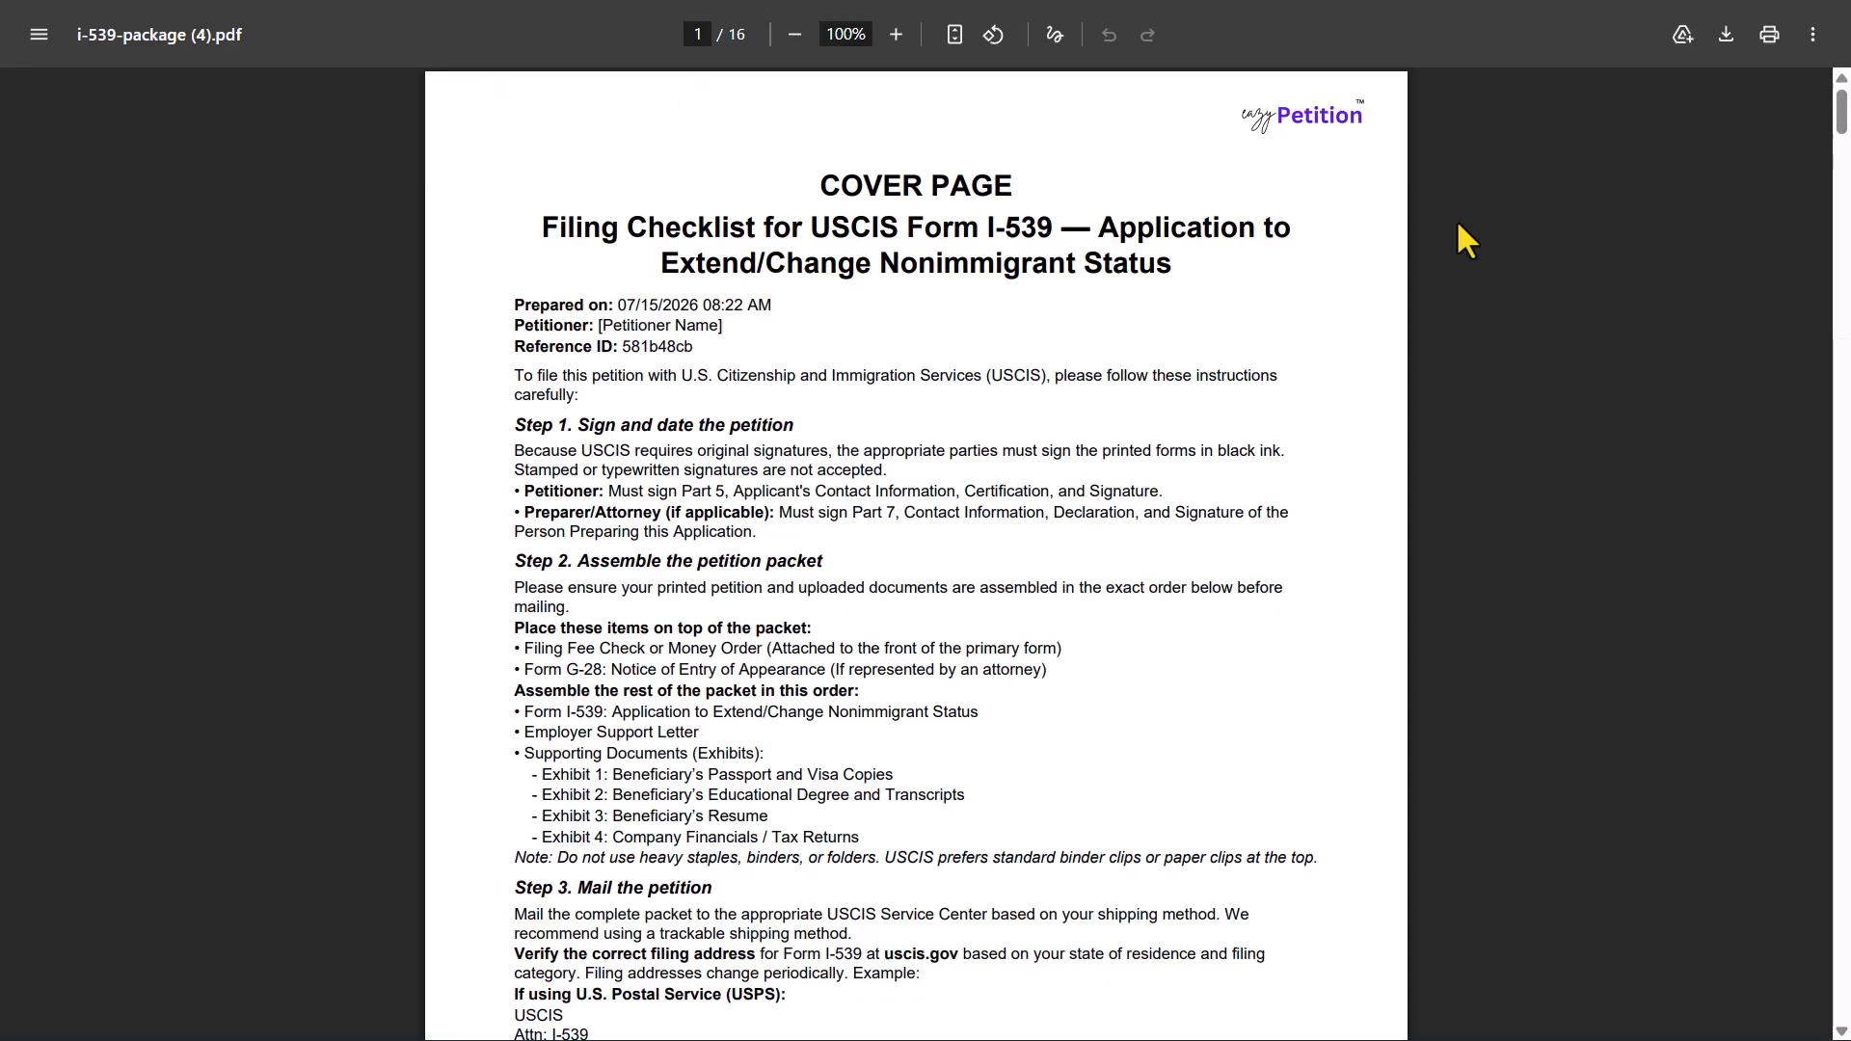
scroll(1520, 424, down, 10)
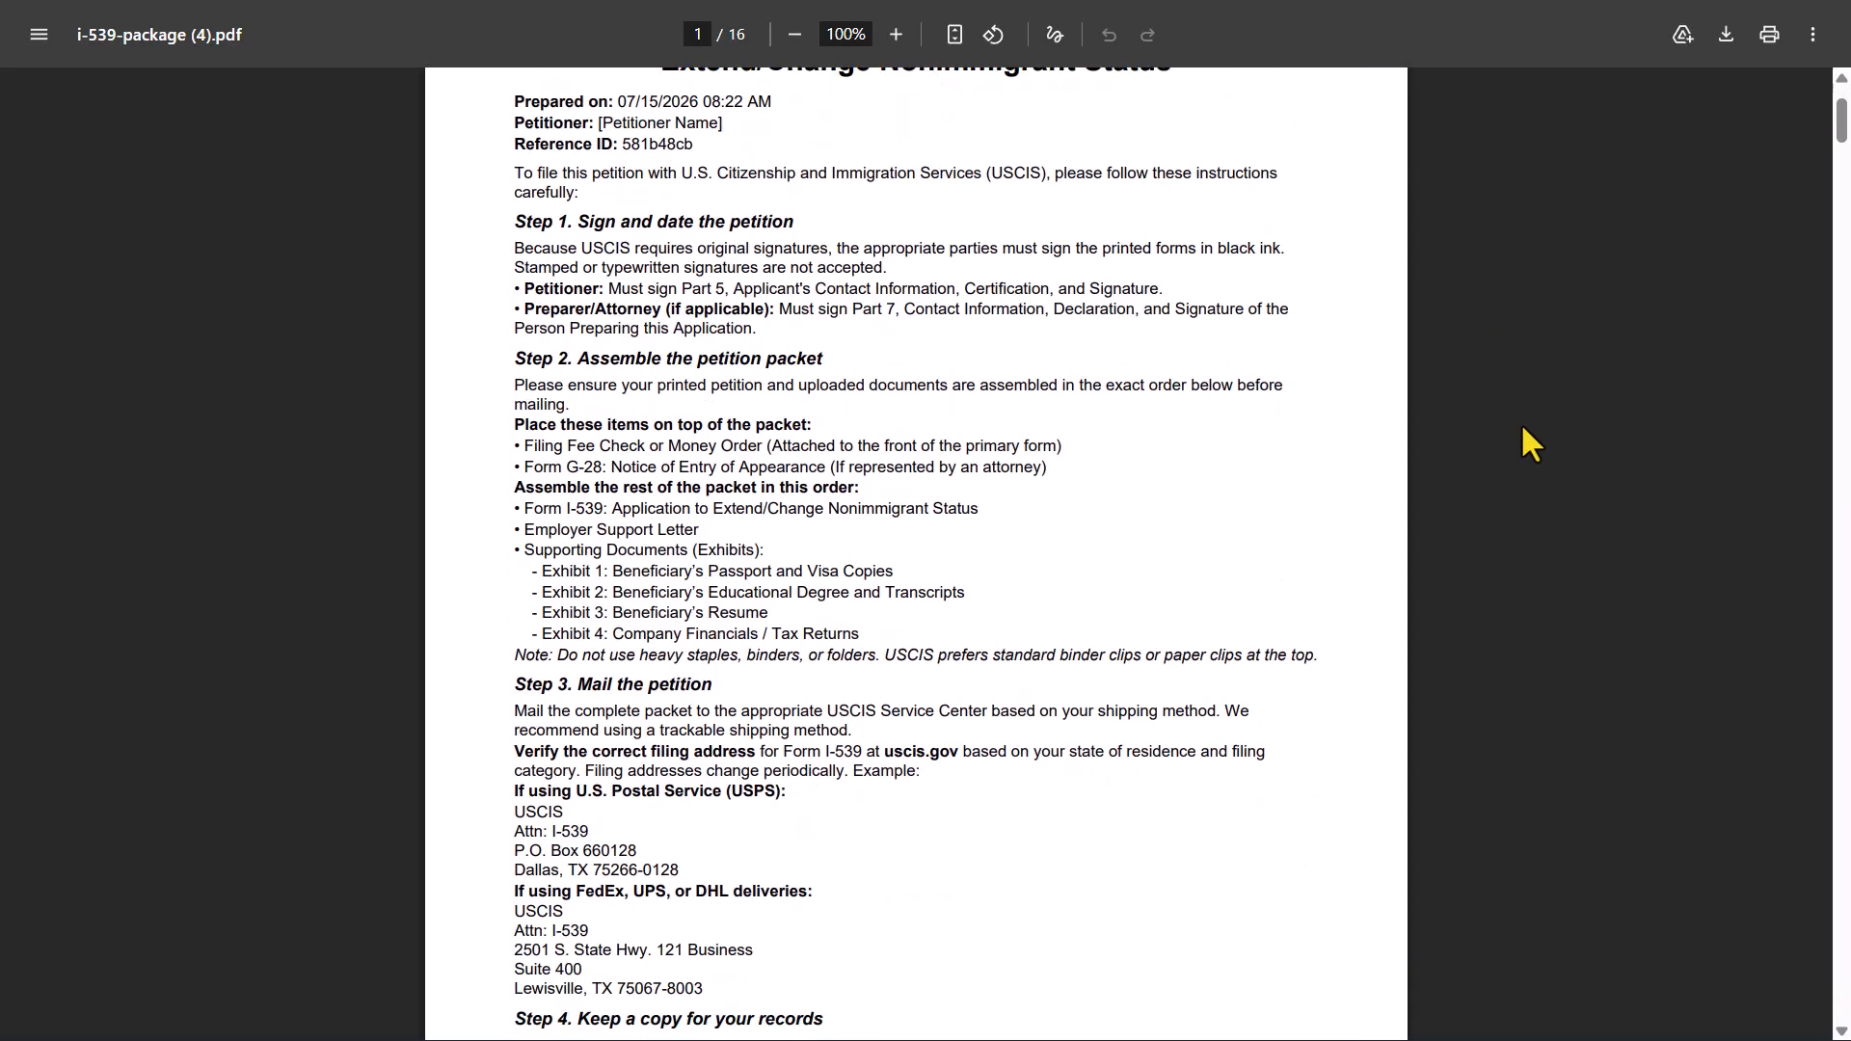
scroll(1522, 430, down, 13)
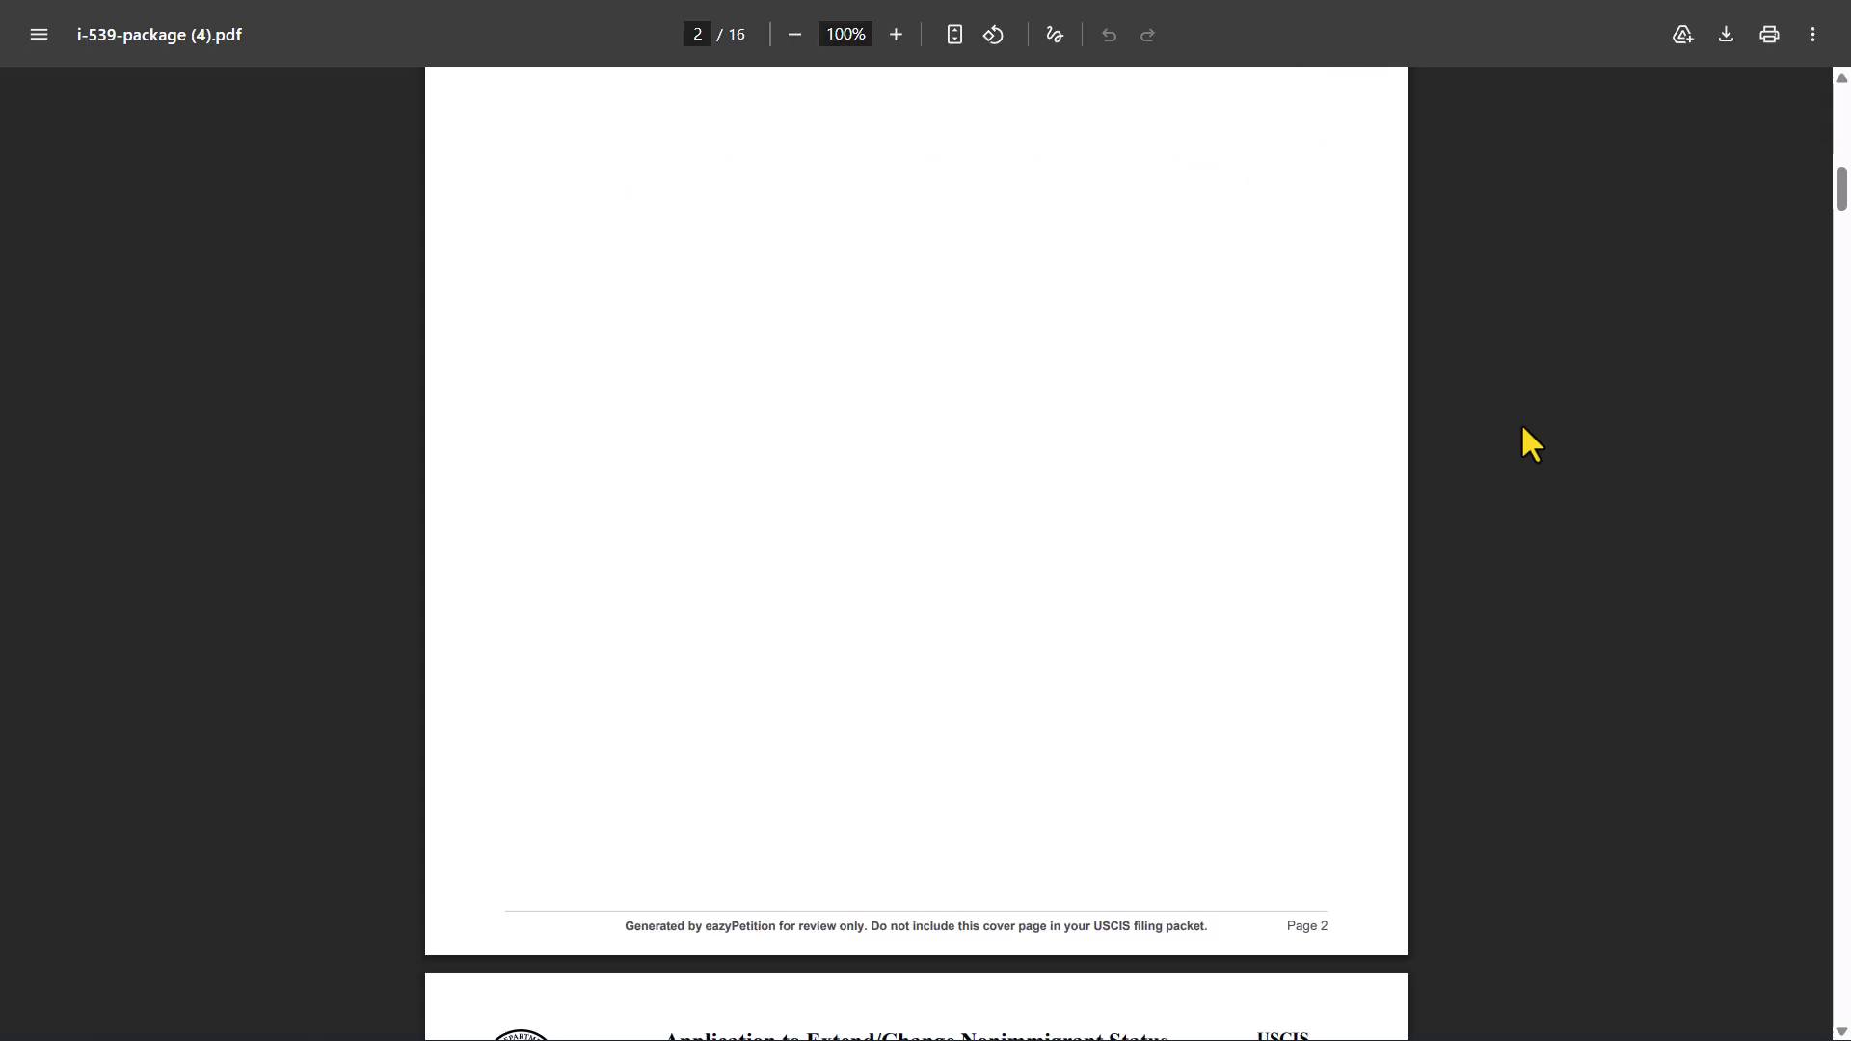
scroll(1523, 430, down, 1)
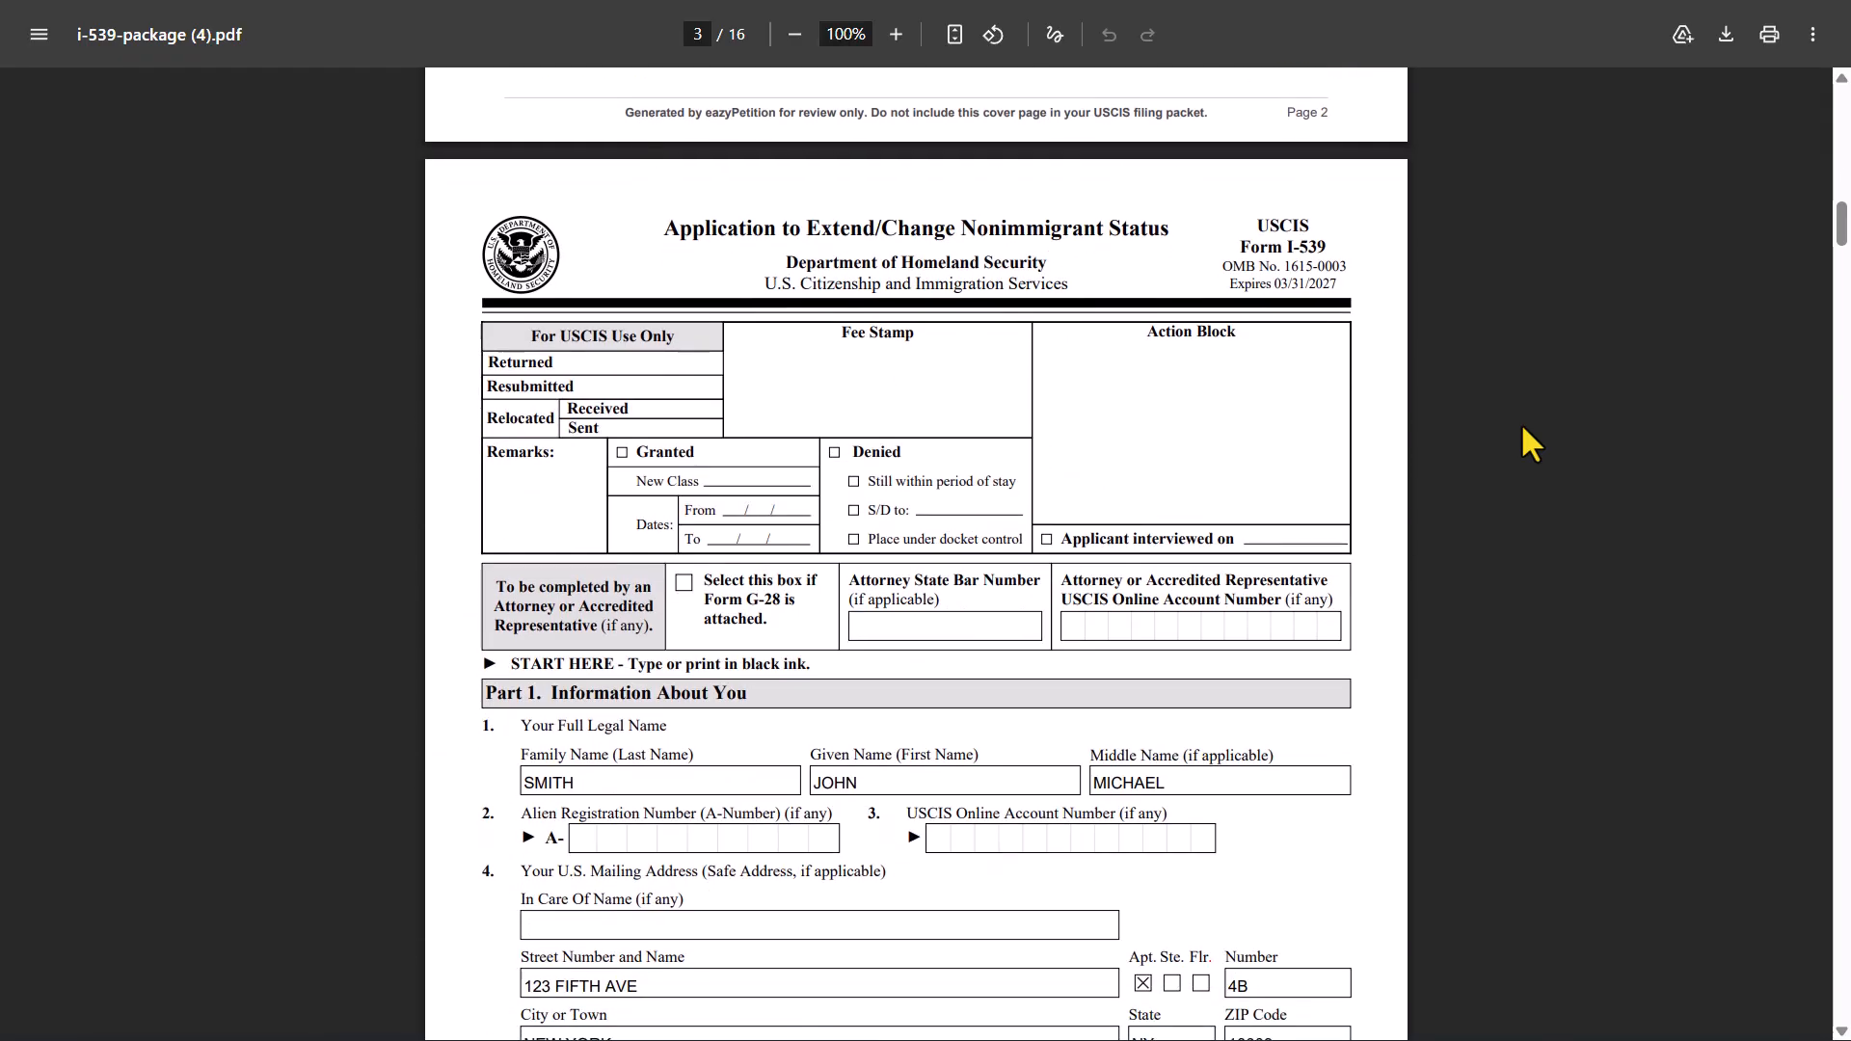
scroll(1522, 430, down, 13)
scroll(1526, 434, down, 20)
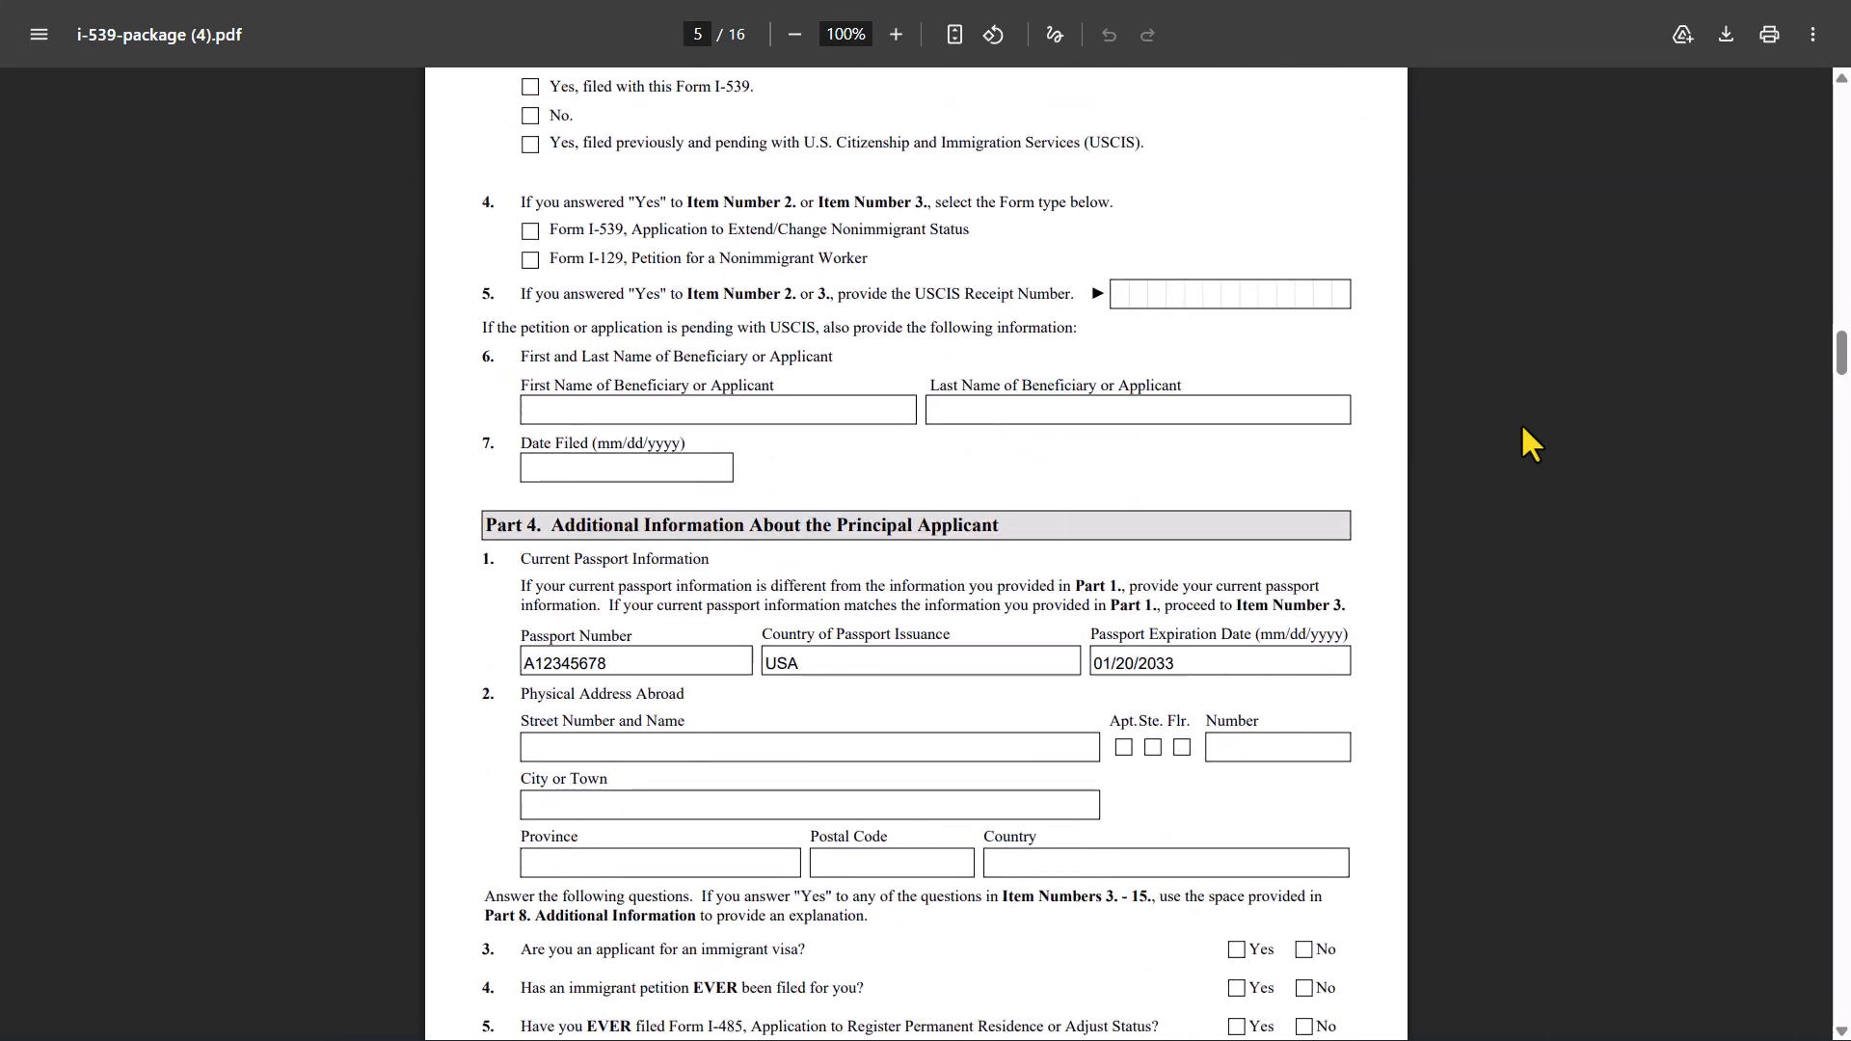
scroll(1523, 430, down, 18)
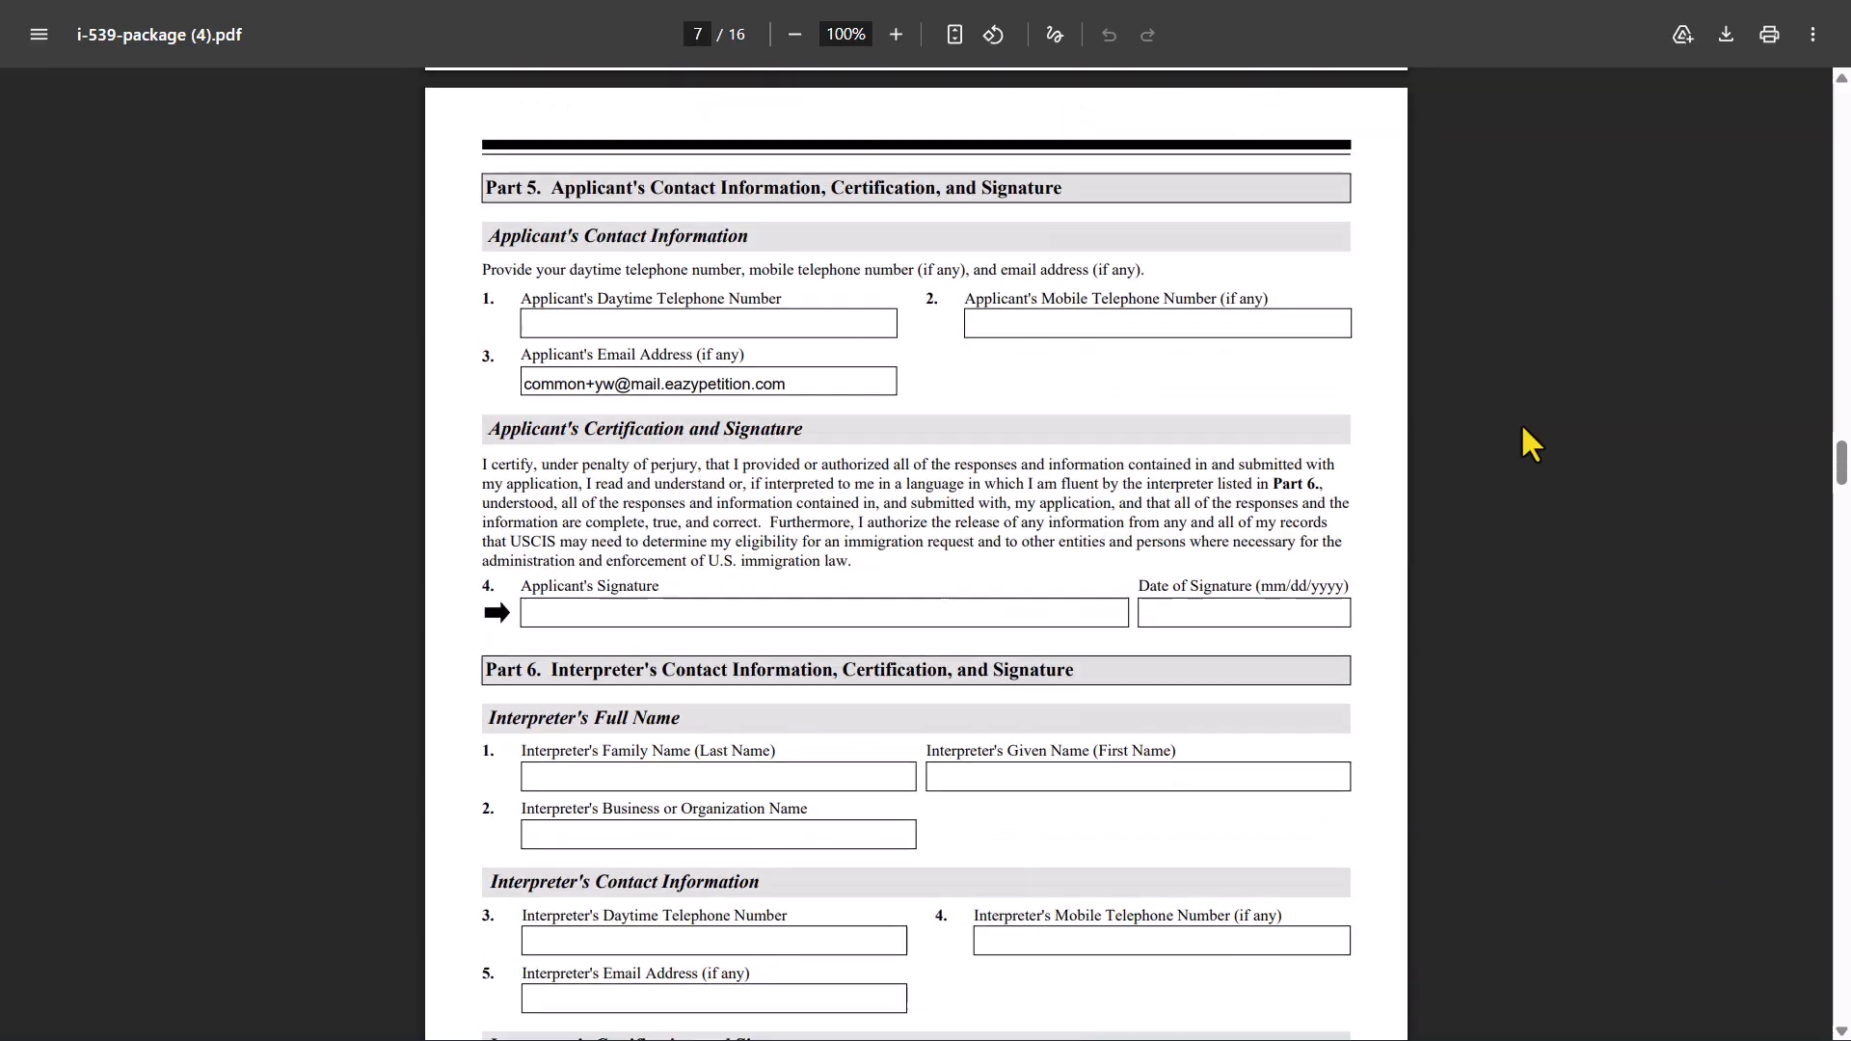
scroll(1522, 442, down, 20)
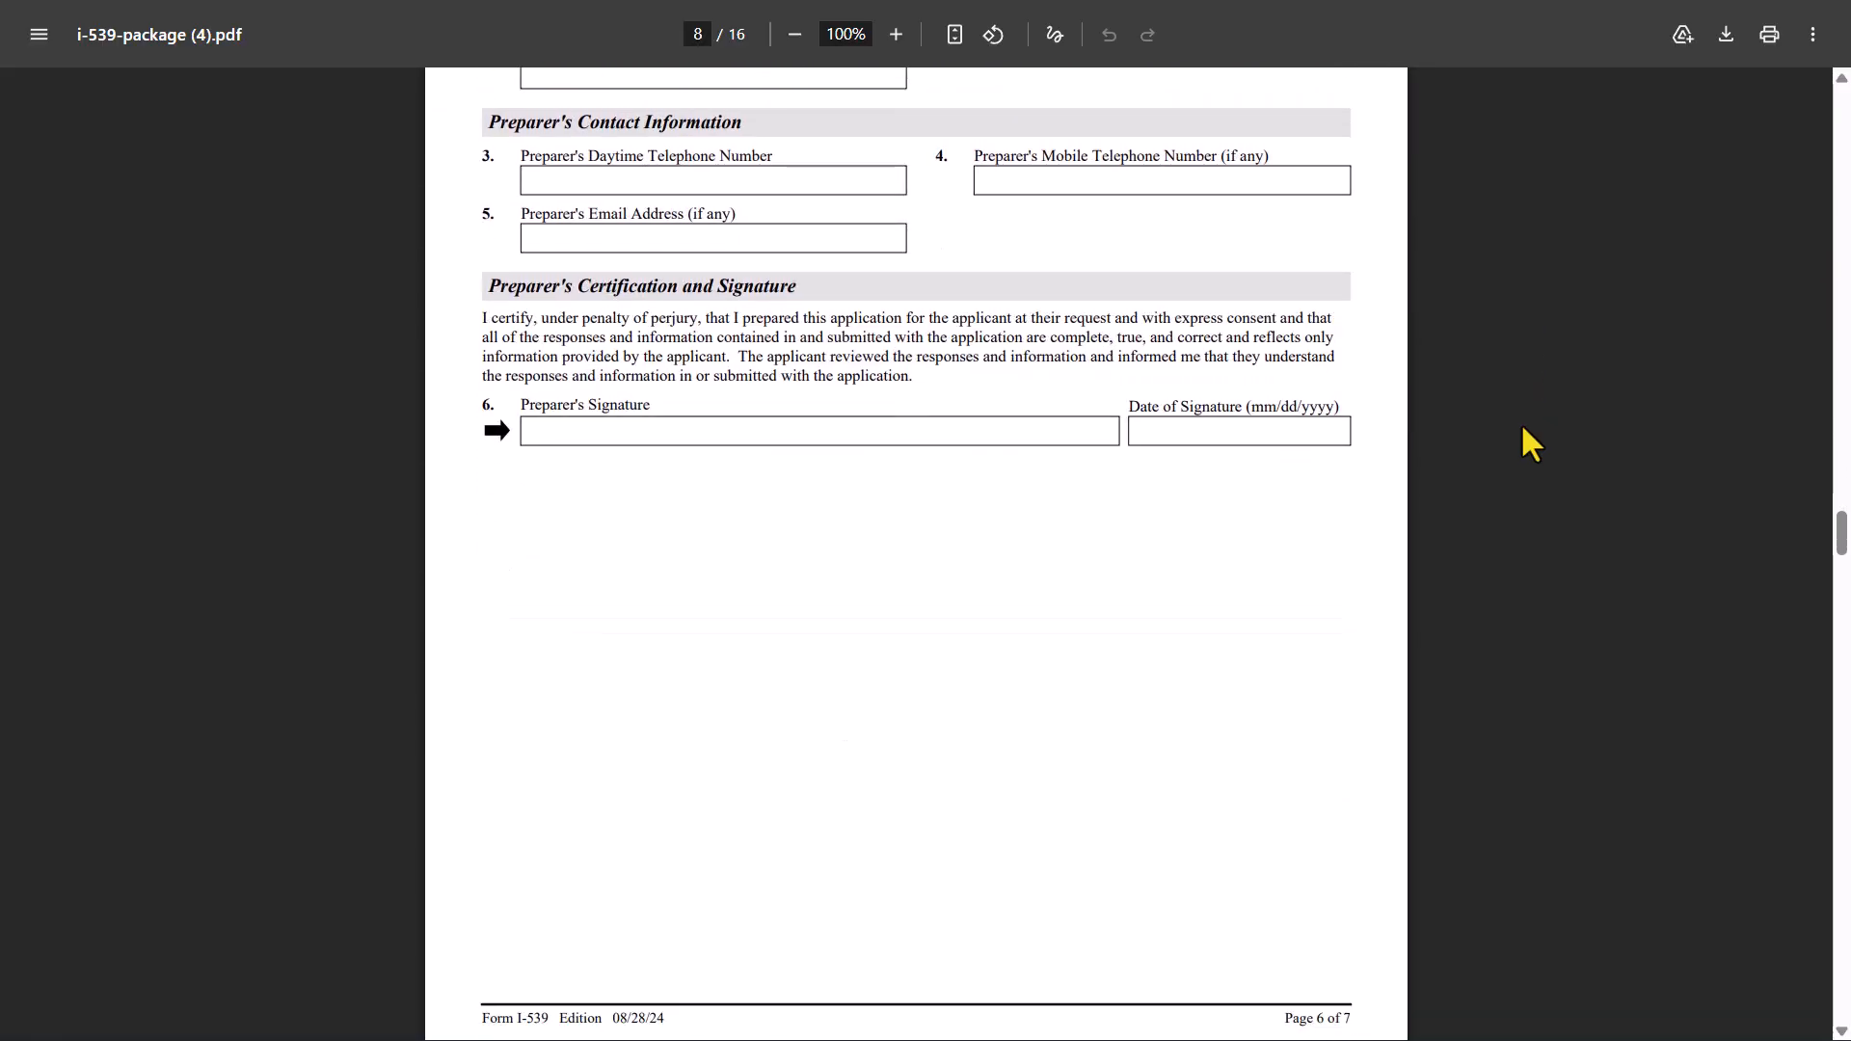
scroll(1523, 428, down, 14)
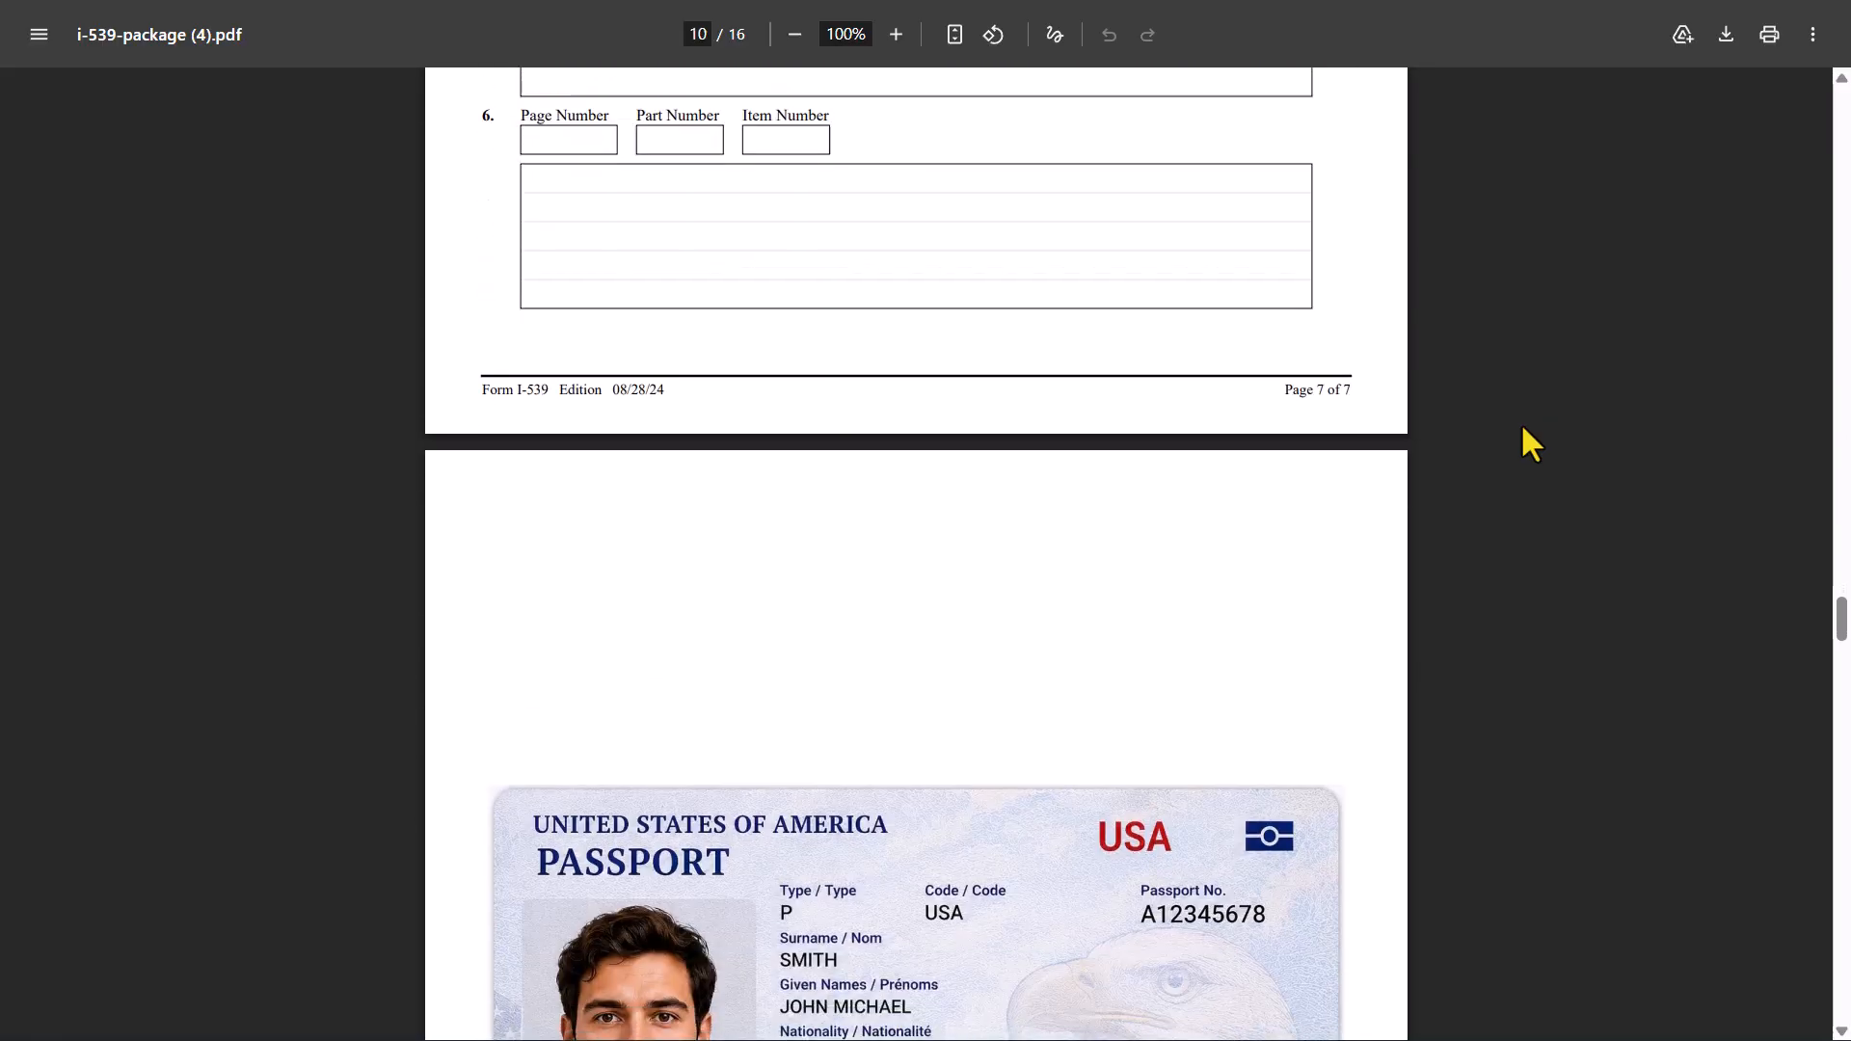
Check the package's attached passport copies, driver license and I-94, as well as the G-1145 form that follows
scroll(1522, 430, down, 4)
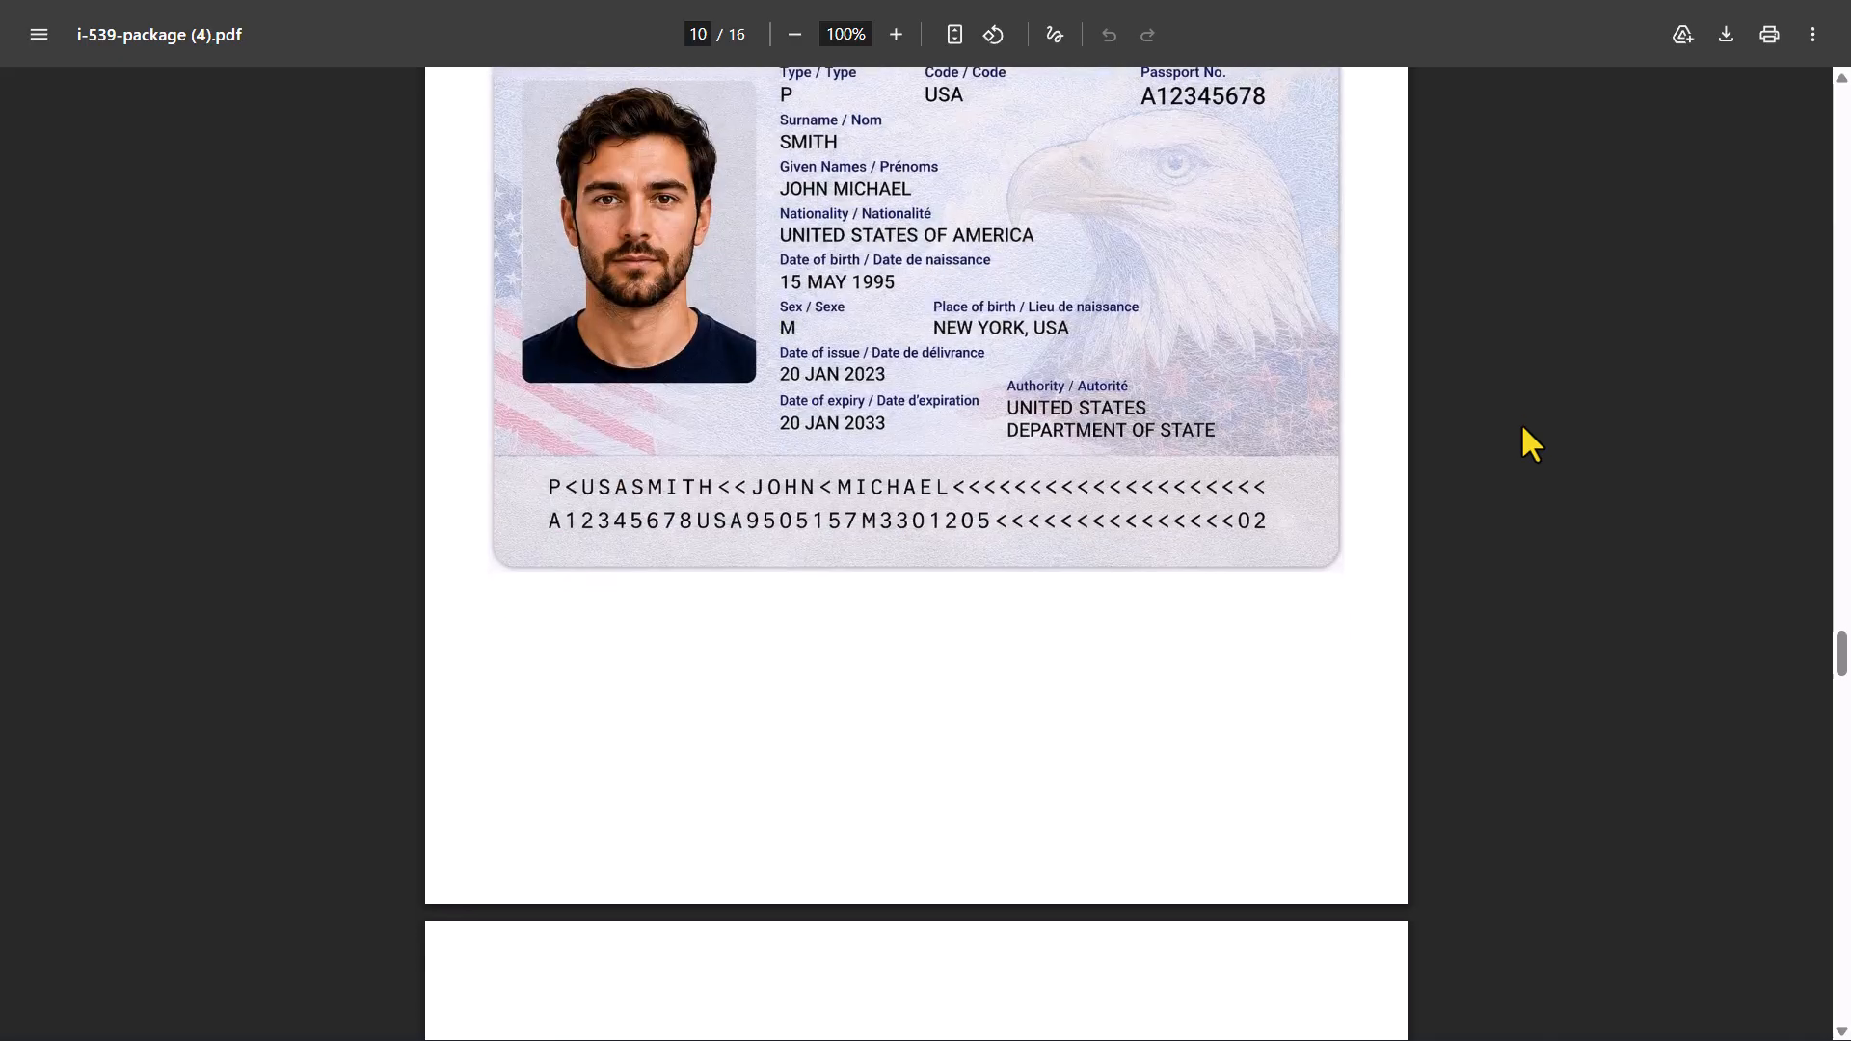
scroll(1523, 430, down, 12)
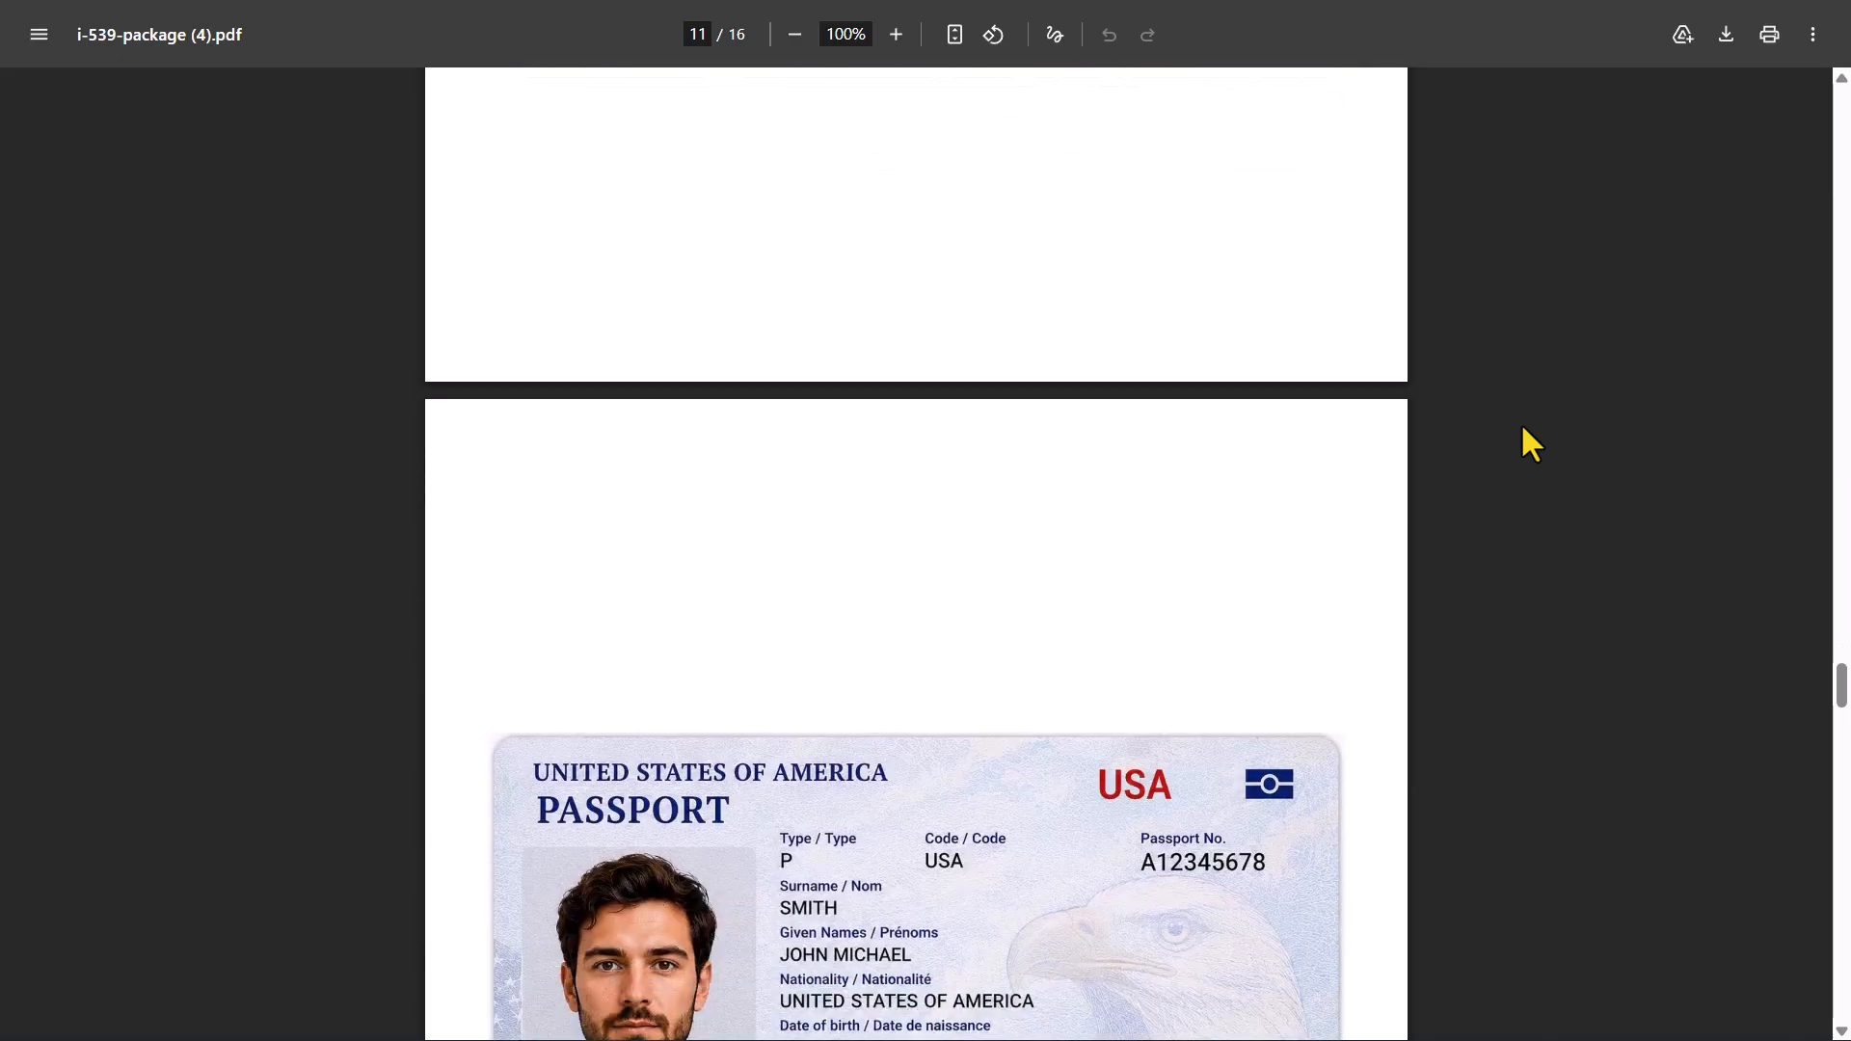
scroll(1523, 439, down, 1)
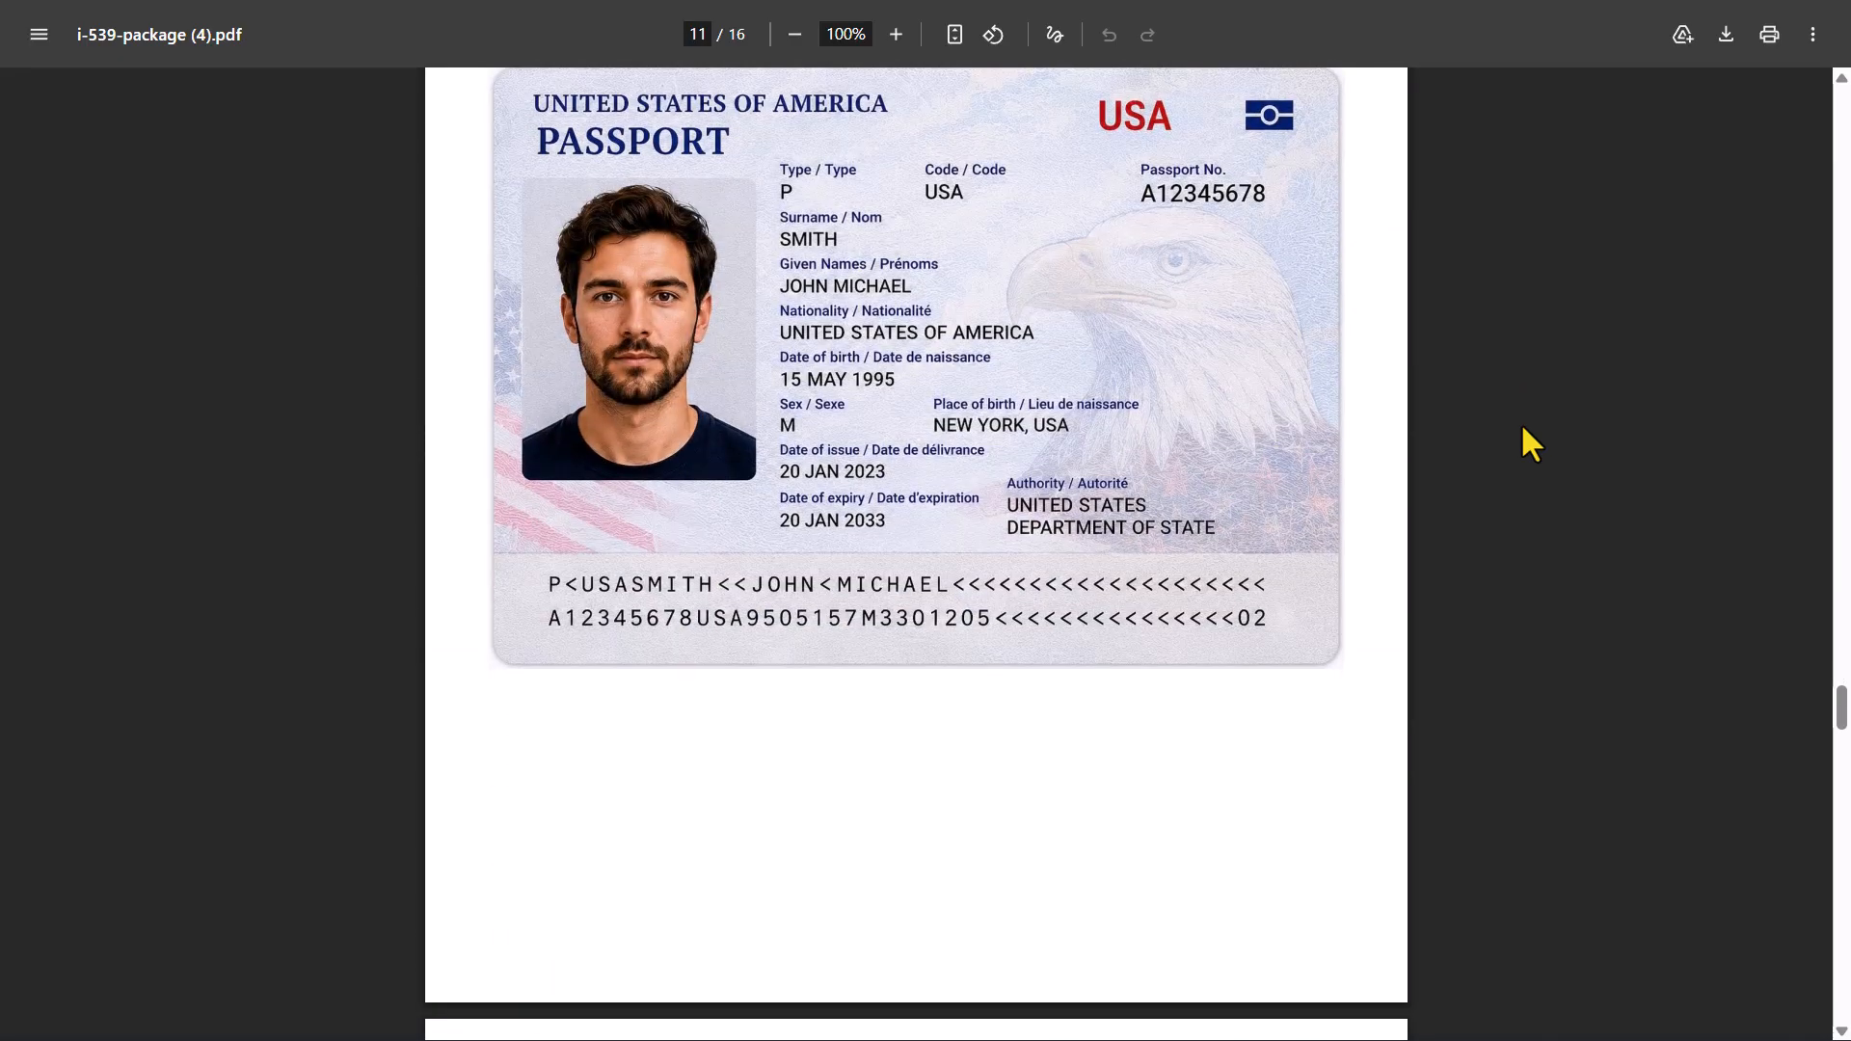
scroll(1522, 430, down, 8)
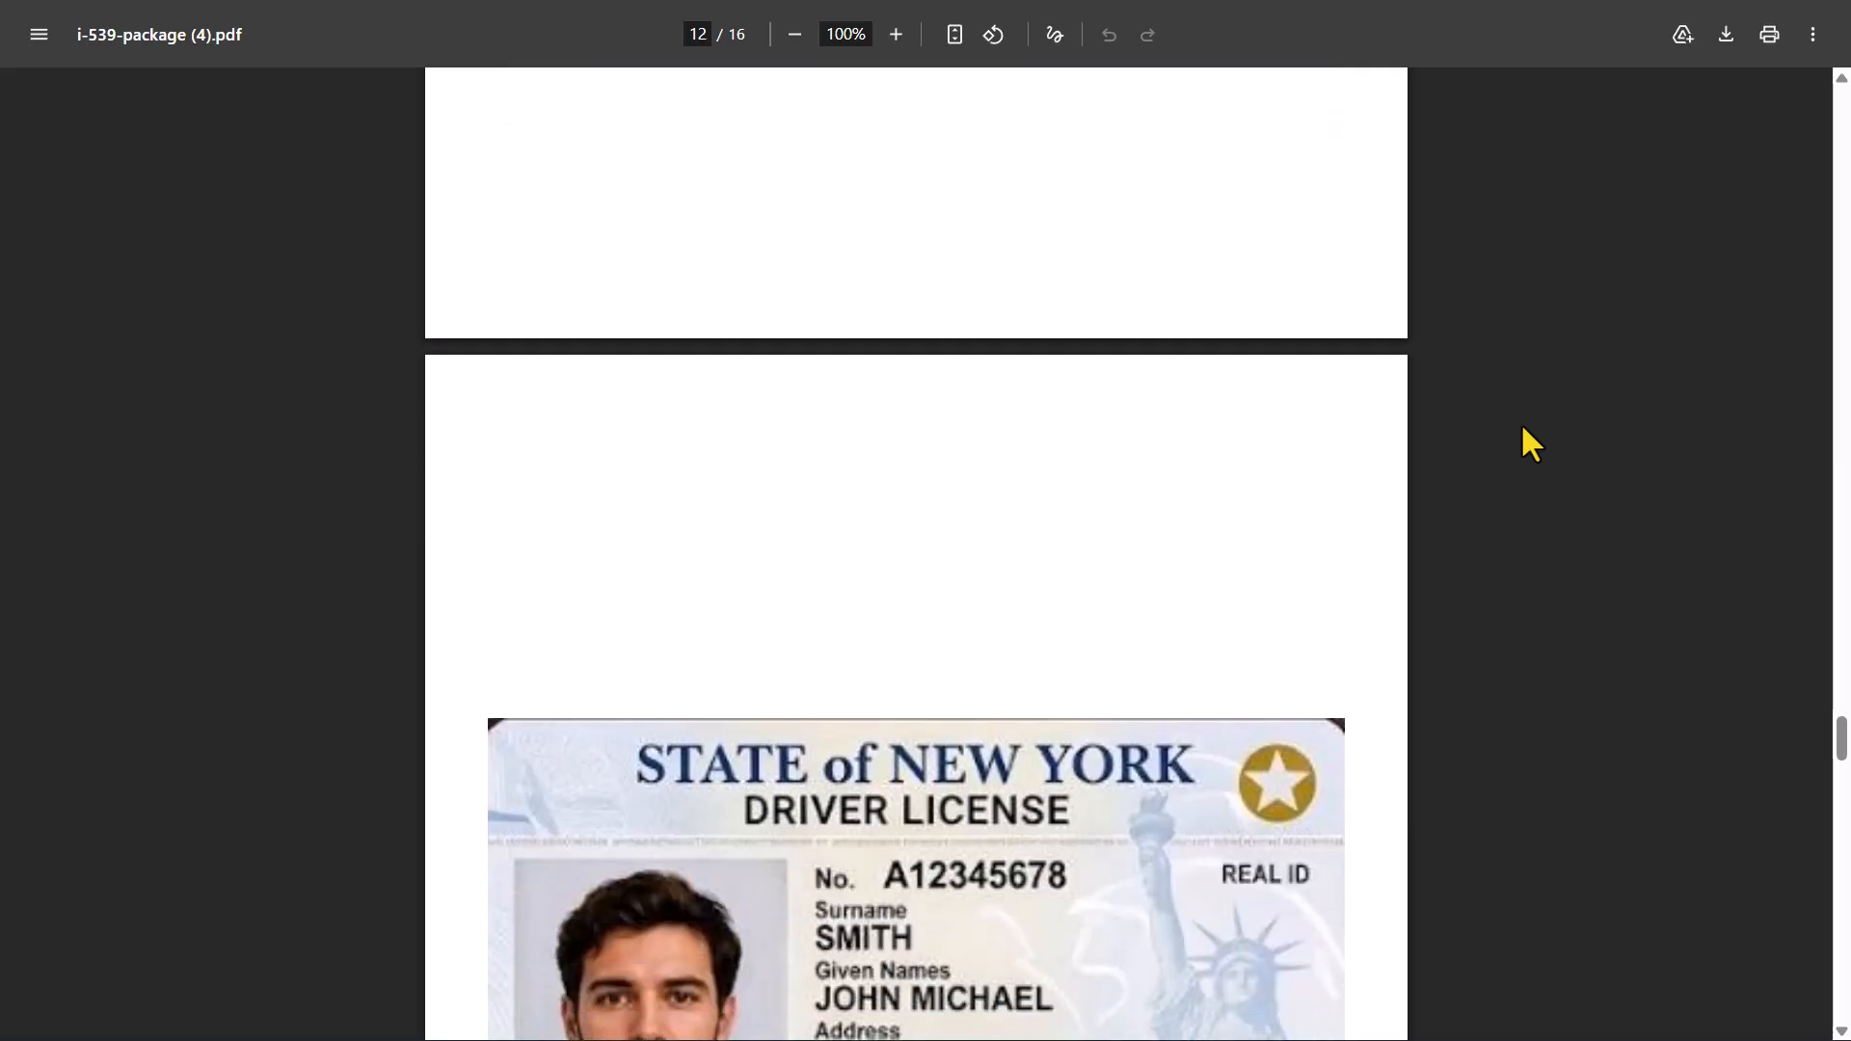
scroll(1523, 430, down, 20)
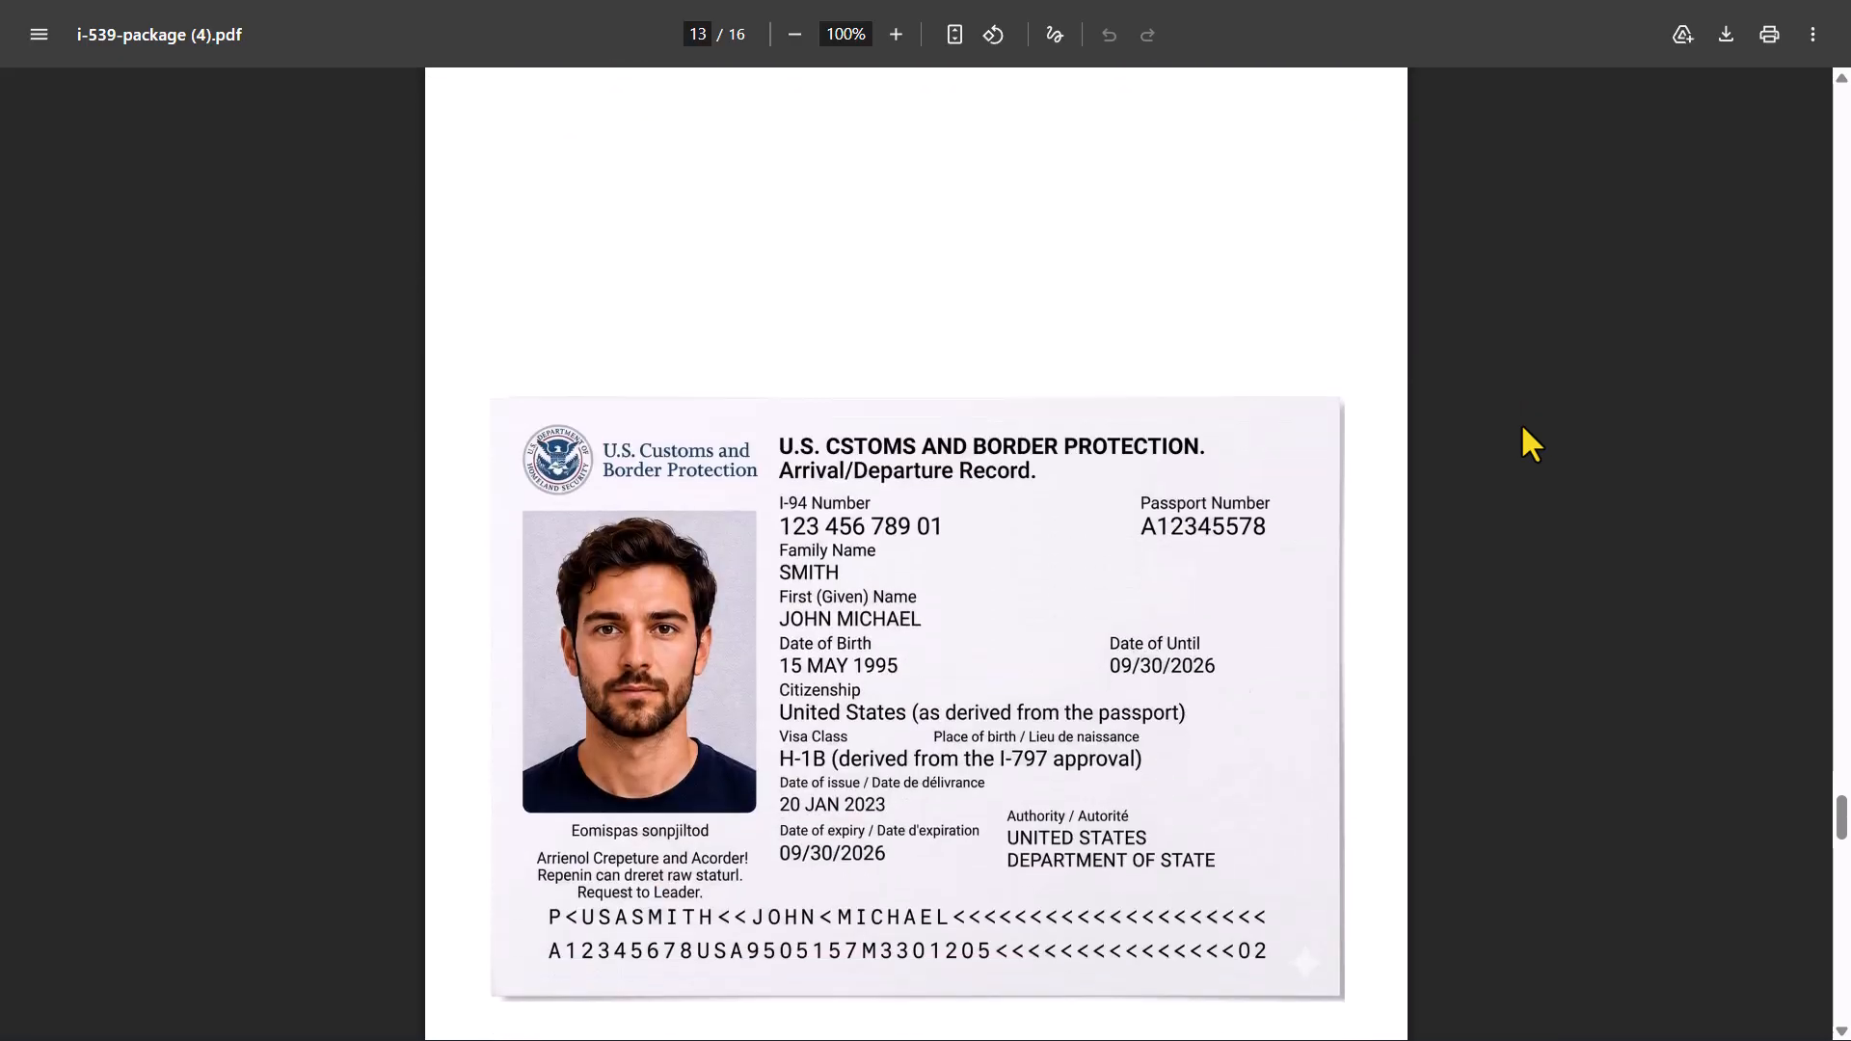
scroll(1523, 430, down, 9)
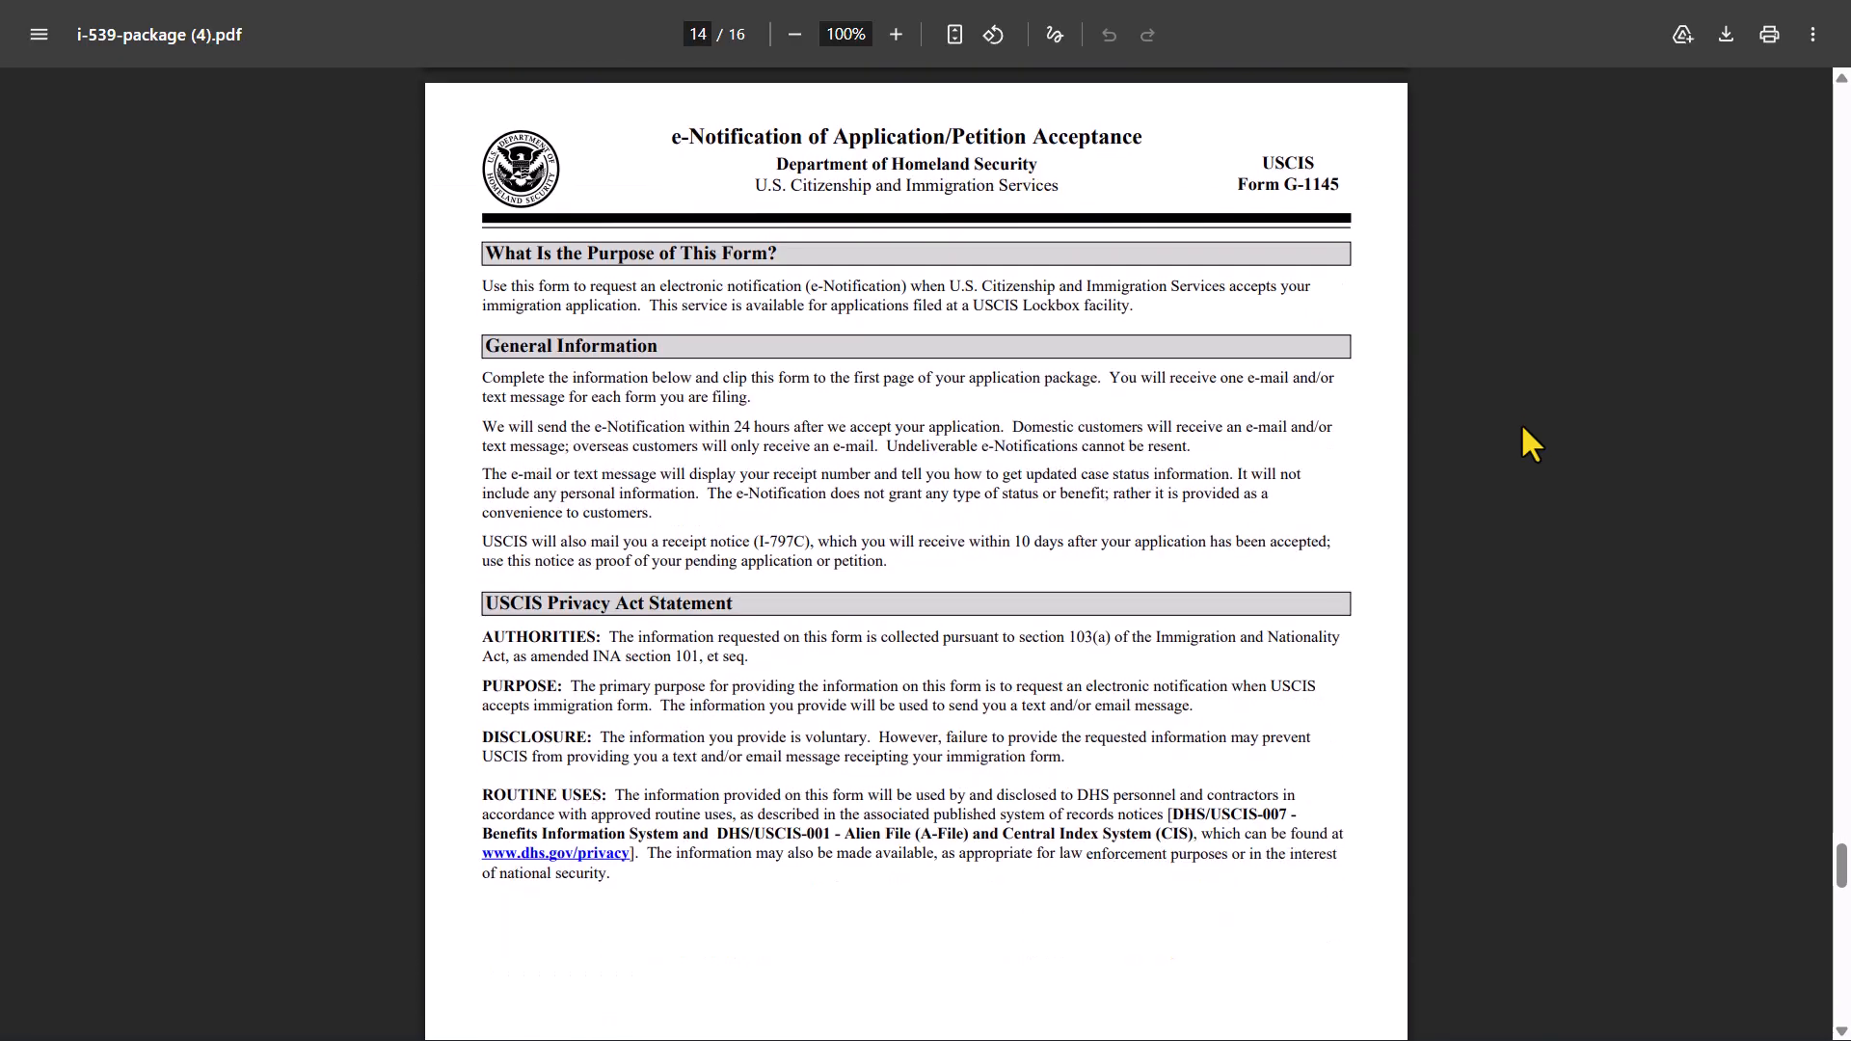
Return to Part 5 of the I-539 and check the Applicant's Contact Information, Certification, and Signature section
scroll(1523, 430, up, 20)
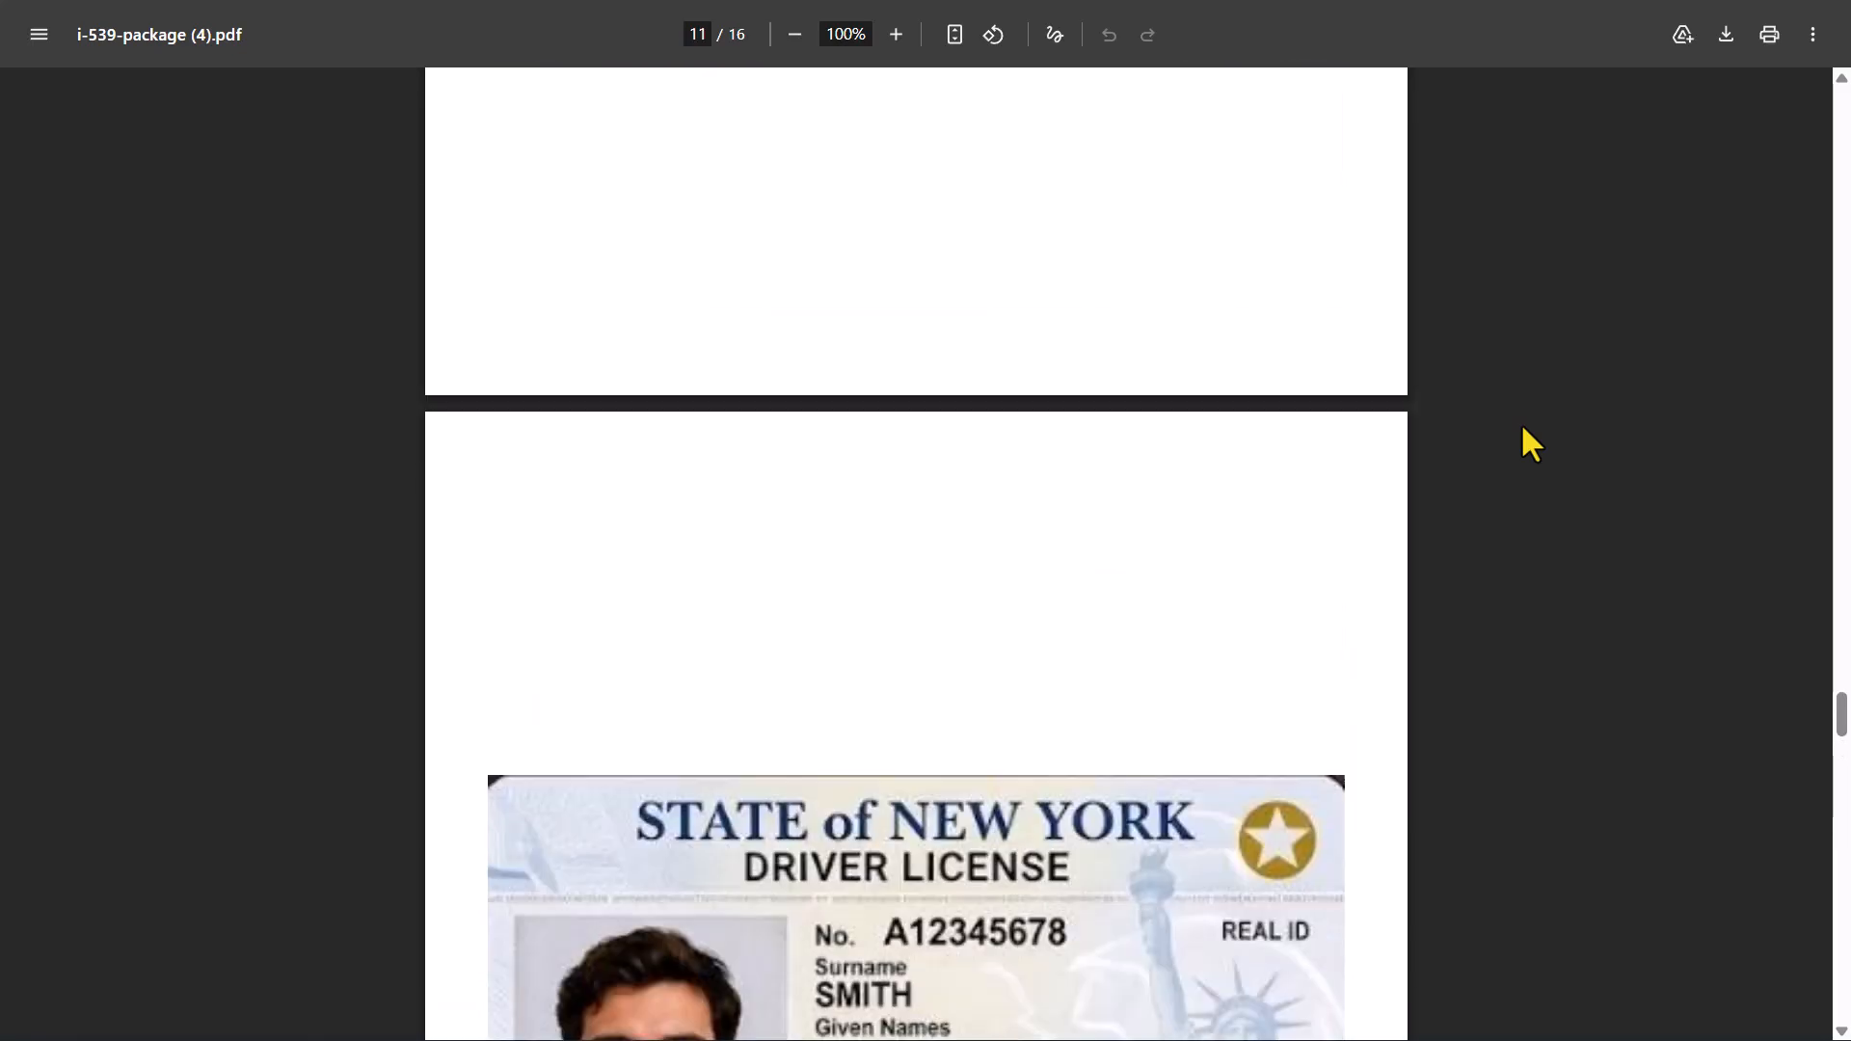
scroll(1522, 428, up, 20)
scroll(1522, 428, down, 2)
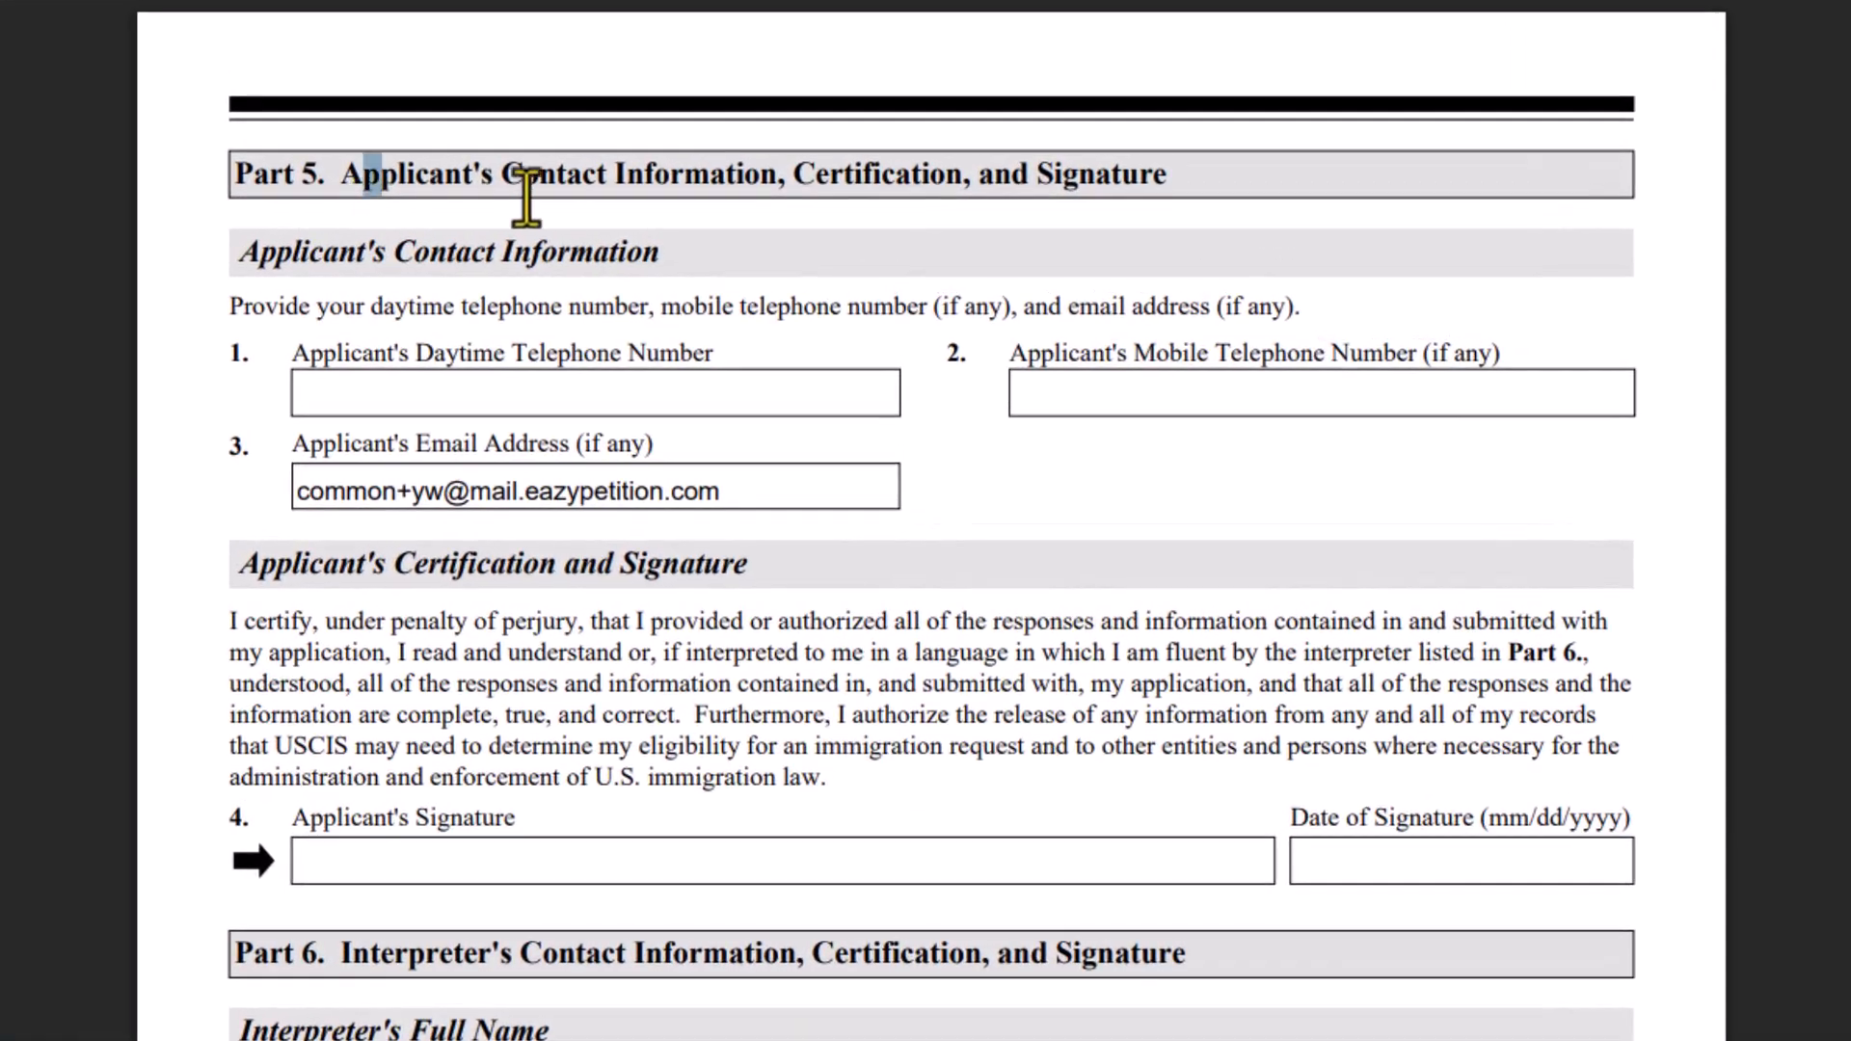
drag(564, 194, 831, 203)
click(791, 188)
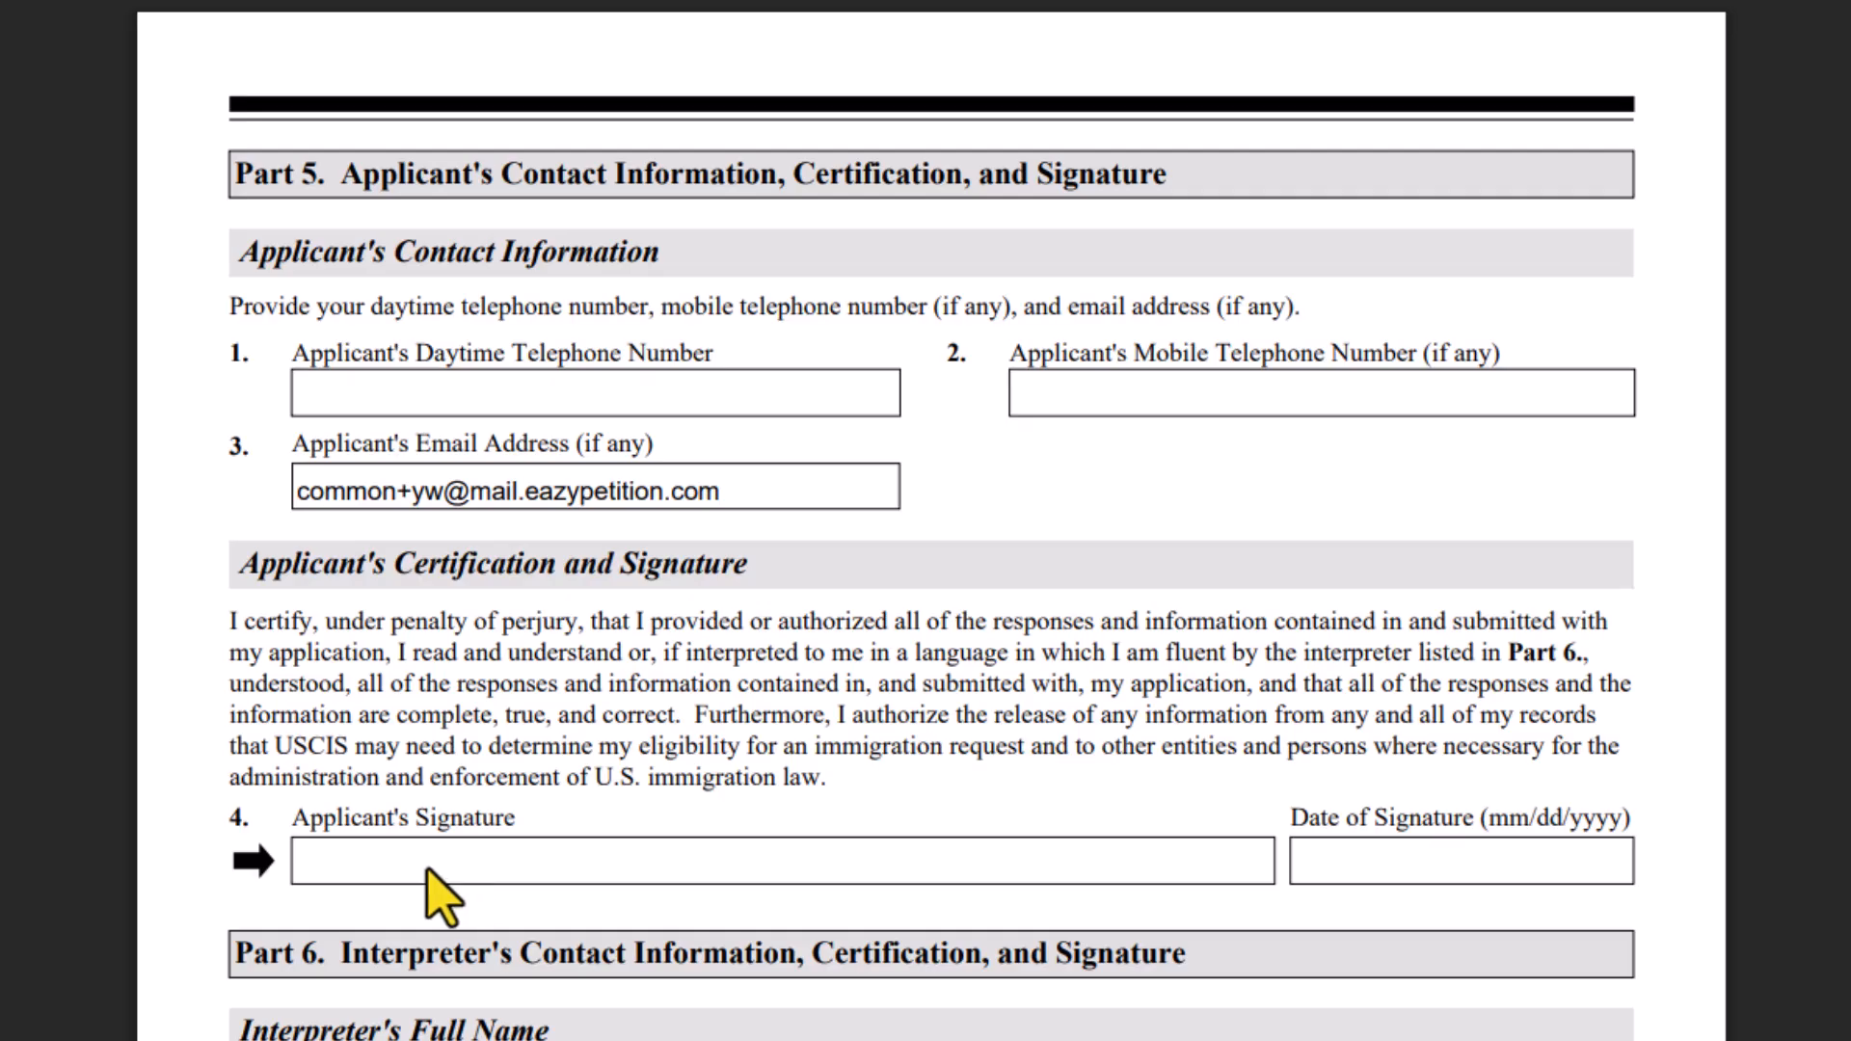